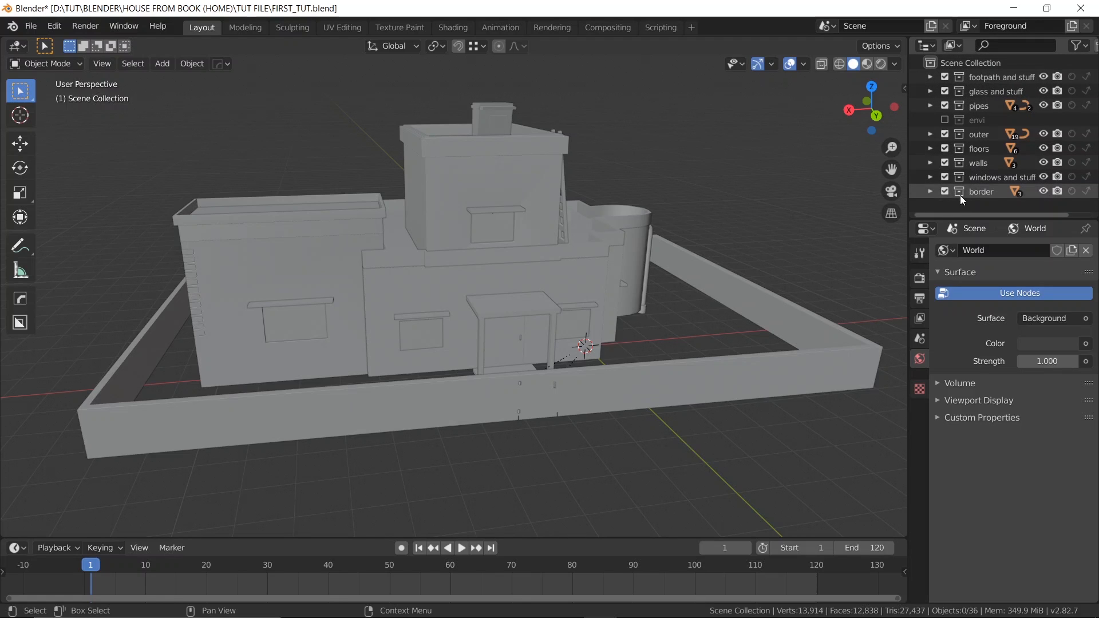
- Exclude every collection except floors from the view layer and inspect the floor pieces
middle_drag(574, 145, 542, 164)
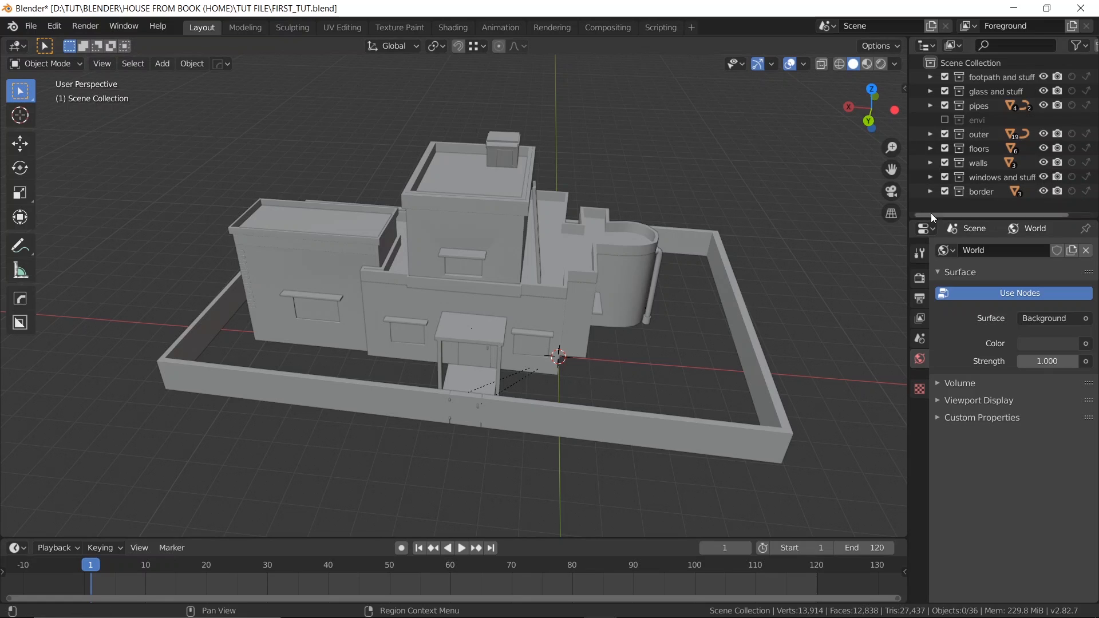
drag(941, 78, 945, 192)
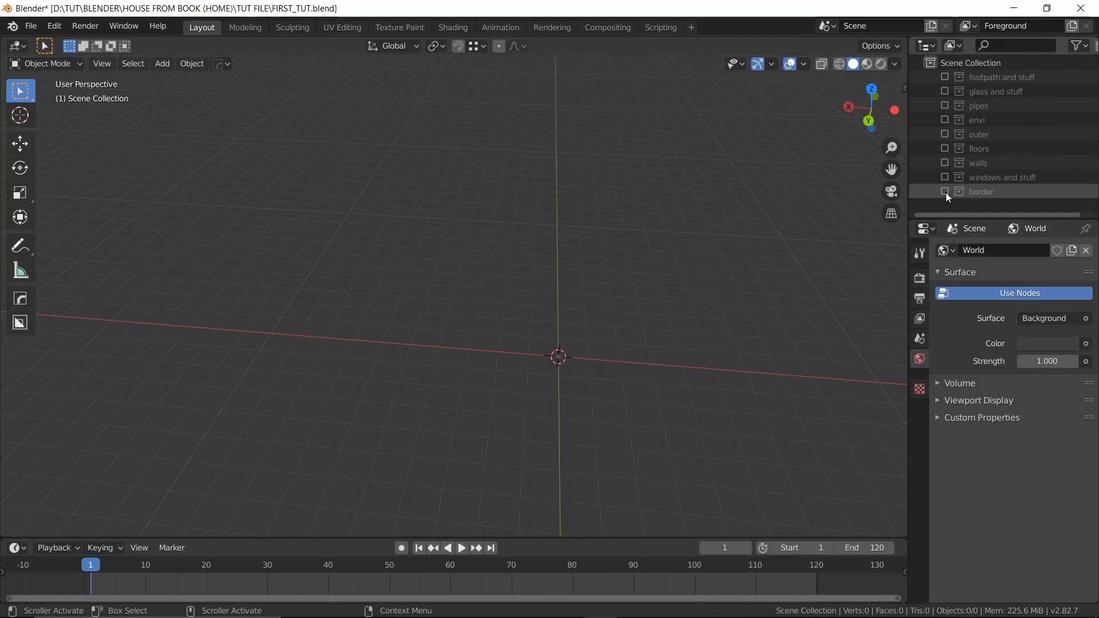
click(945, 149)
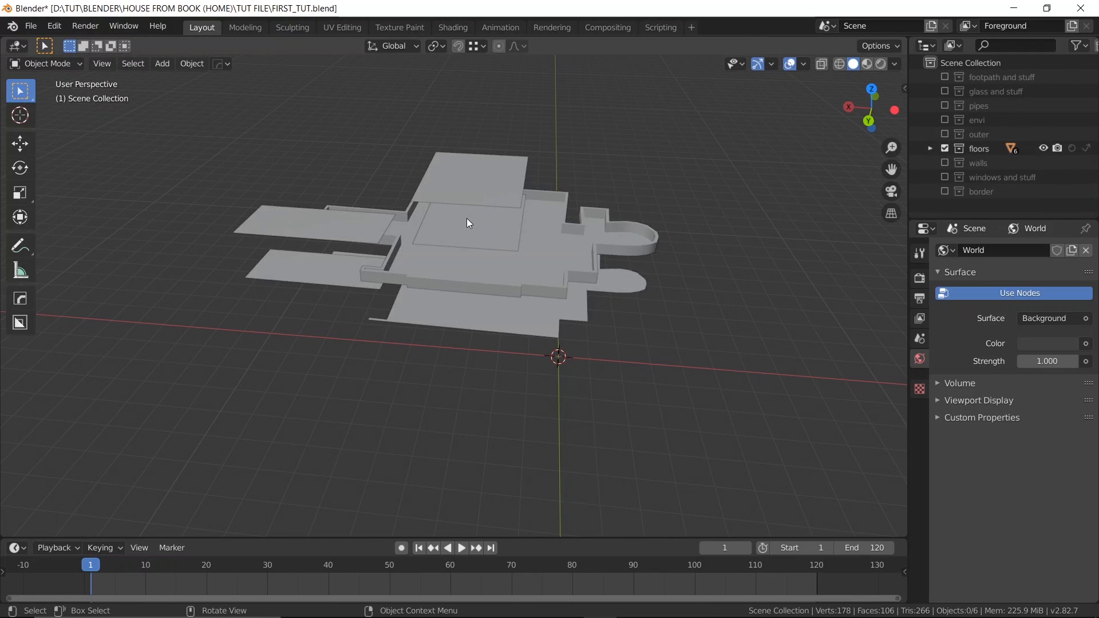
middle_drag(466, 220, 488, 188)
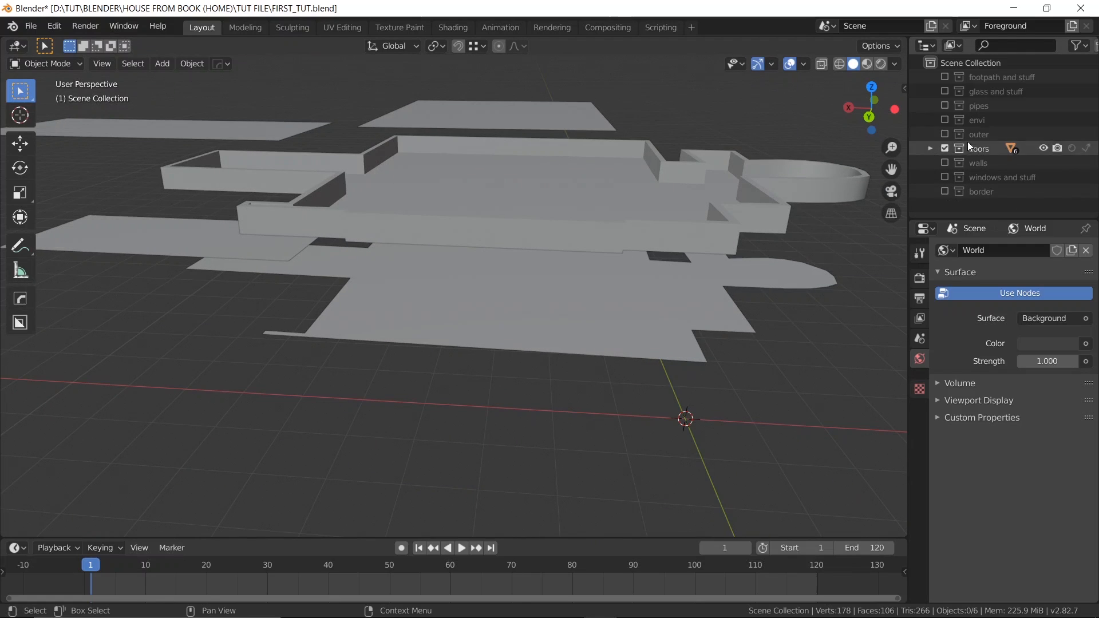
- Enable the walls and outer collections and inspect the house shell from several angles
click(945, 163)
middle_drag(338, 186, 345, 245)
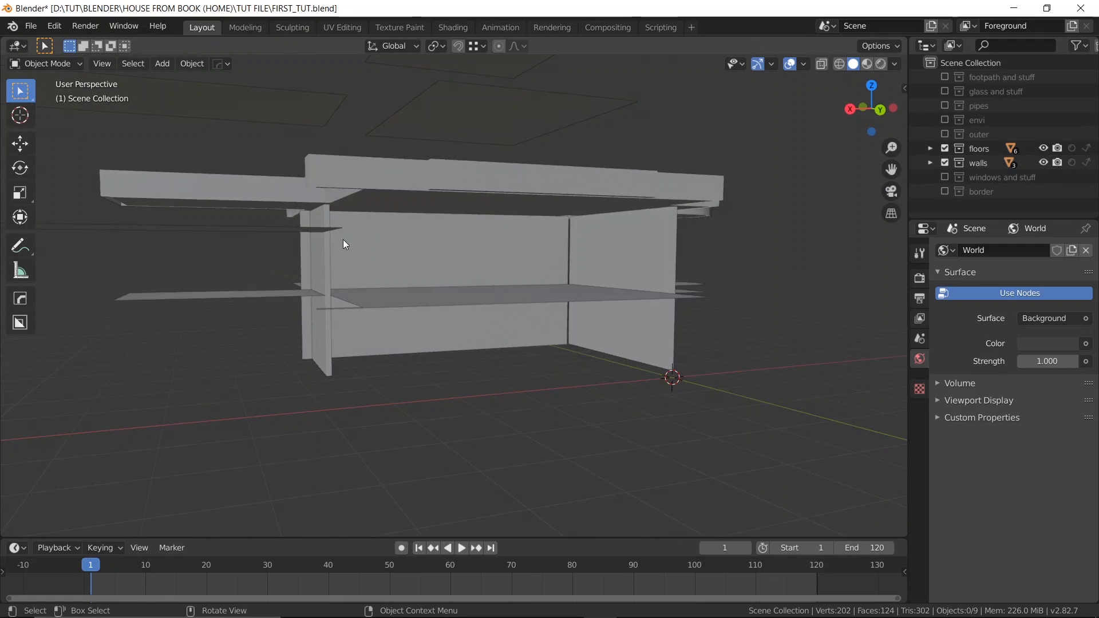
middle_drag(518, 216, 522, 253)
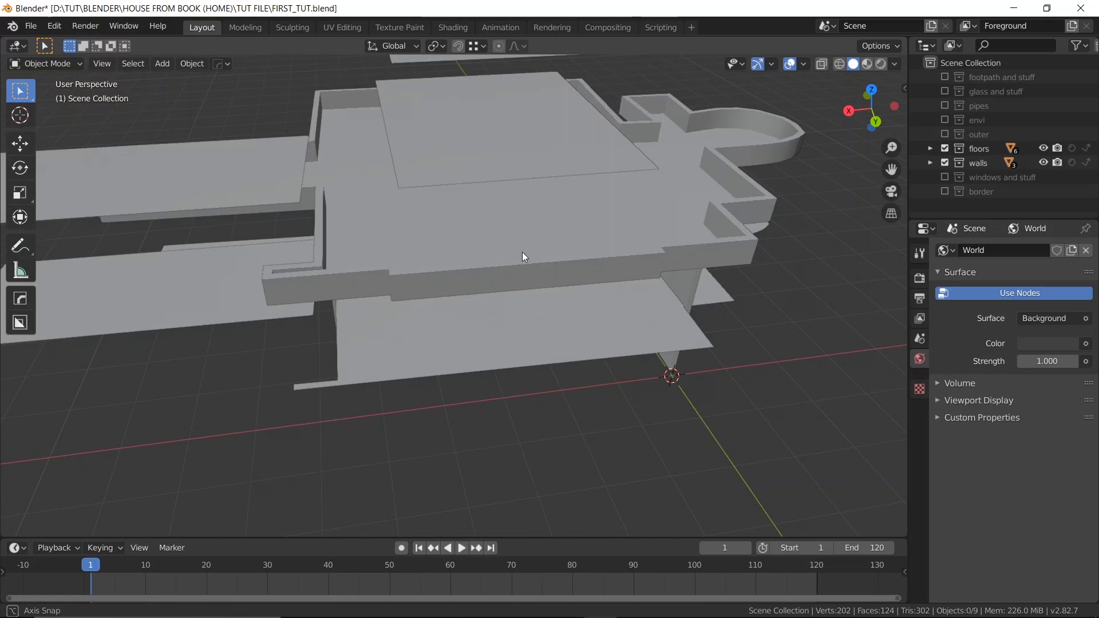
click(944, 134)
middle_drag(498, 171, 506, 144)
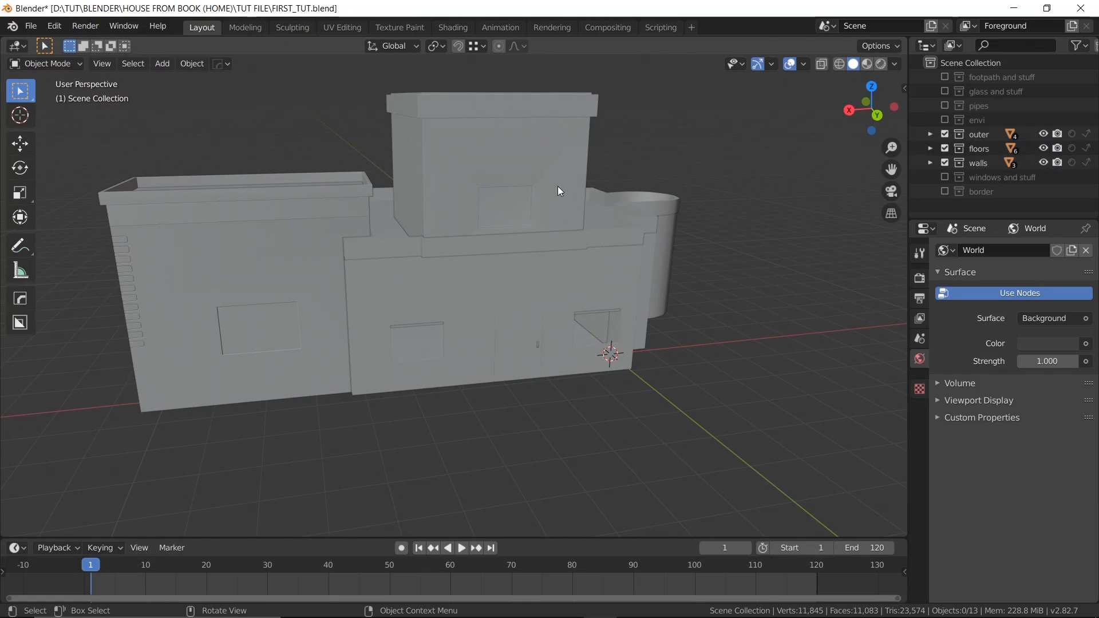
middle_drag(559, 189, 630, 178)
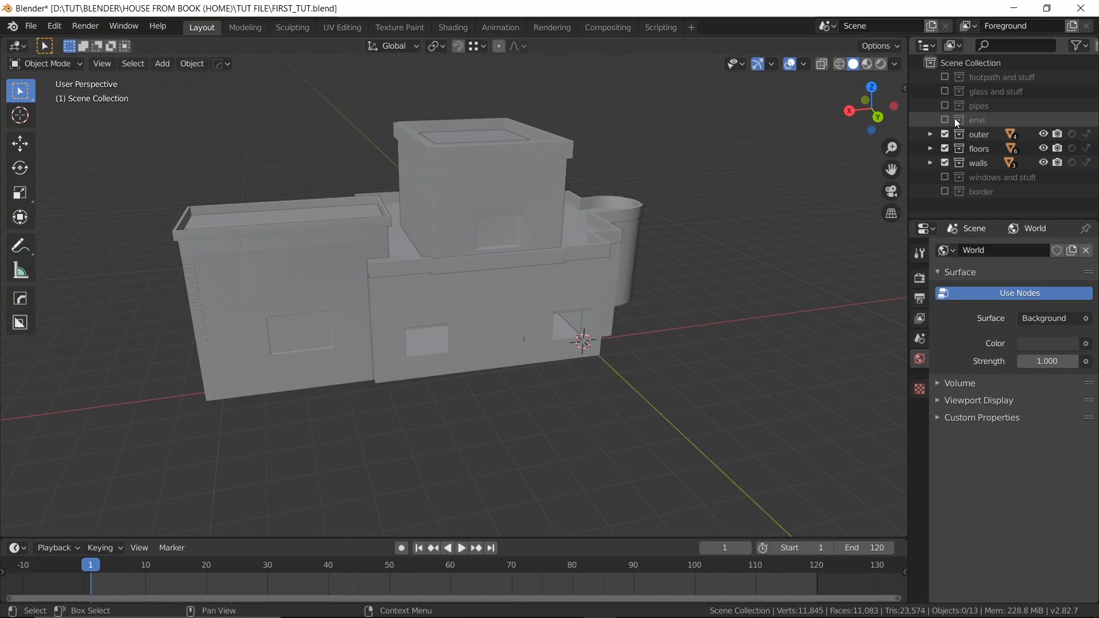
- Enable the pipes and the windows and stuff collections and inspect the window frames and ledges
click(944, 106)
middle_drag(607, 225, 739, 223)
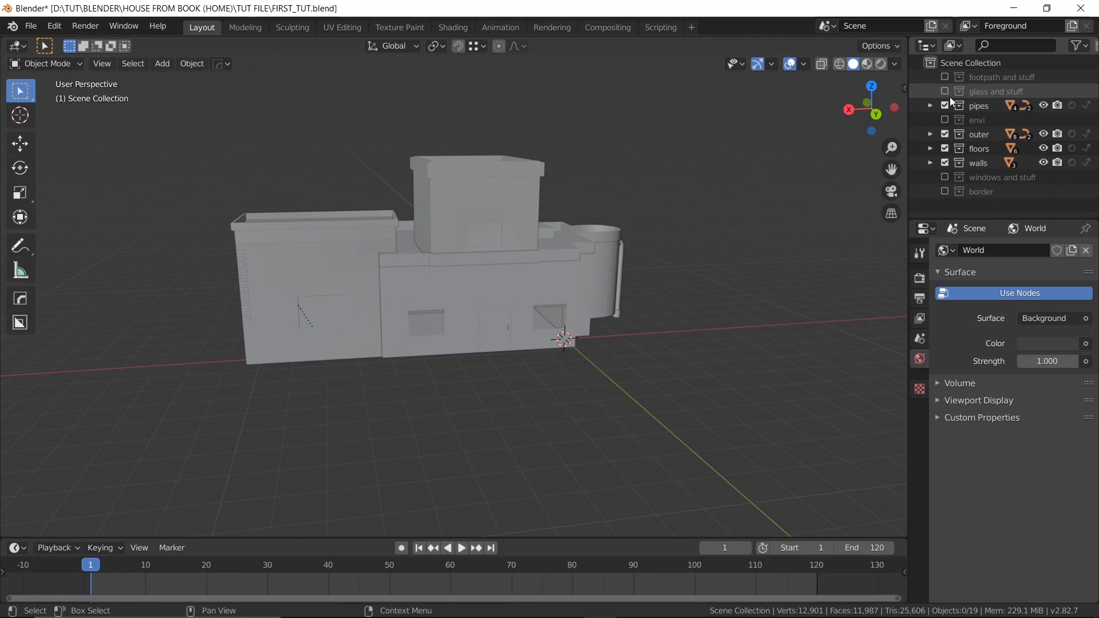
click(945, 177)
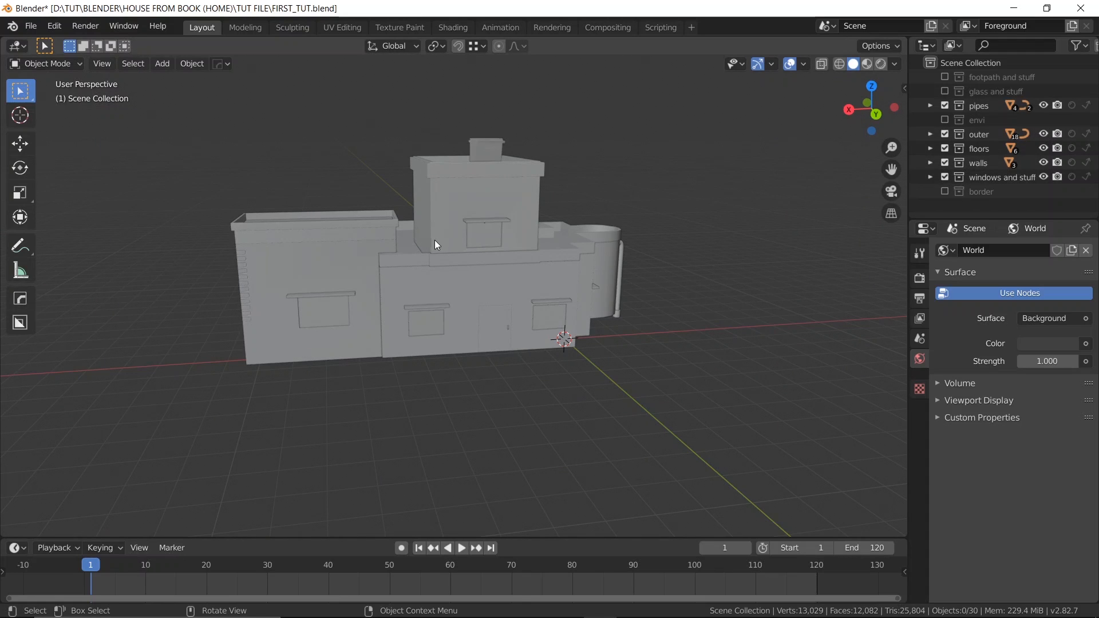
scroll(438, 232, up, 4)
middle_drag(441, 225, 466, 181)
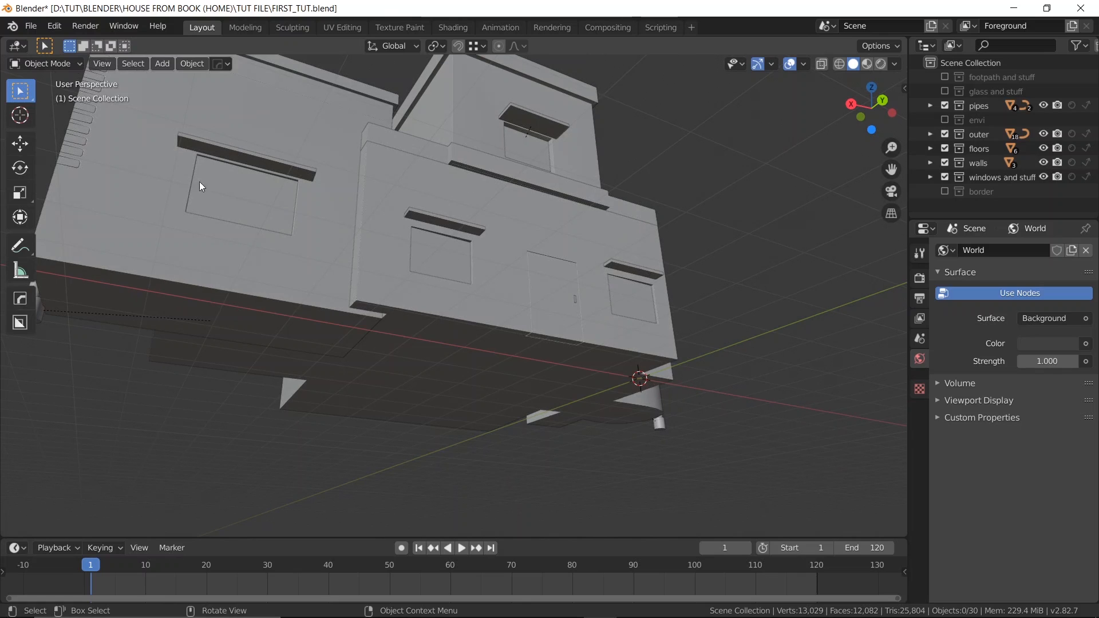
- Enable the glass and stuff collection and examine the window panes and the rooftop ladder area
click(944, 92)
scroll(259, 146, down, 5)
middle_drag(259, 146, 325, 127)
scroll(400, 105, up, 4)
middle_drag(400, 104, 427, 161)
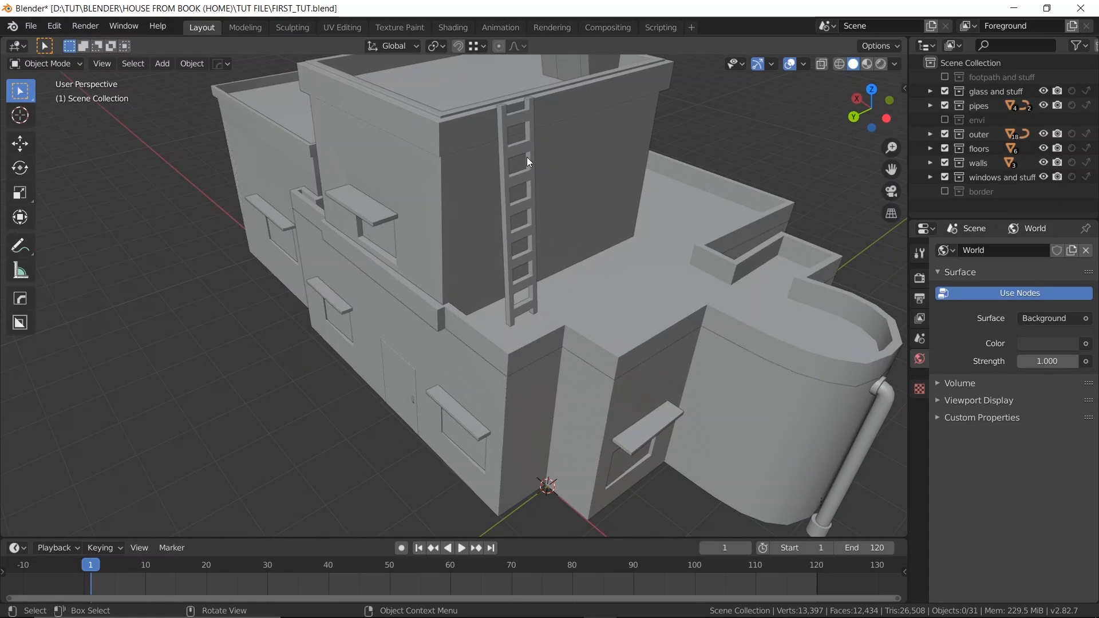
scroll(527, 157, down, 2)
middle_drag(527, 156, 593, 211)
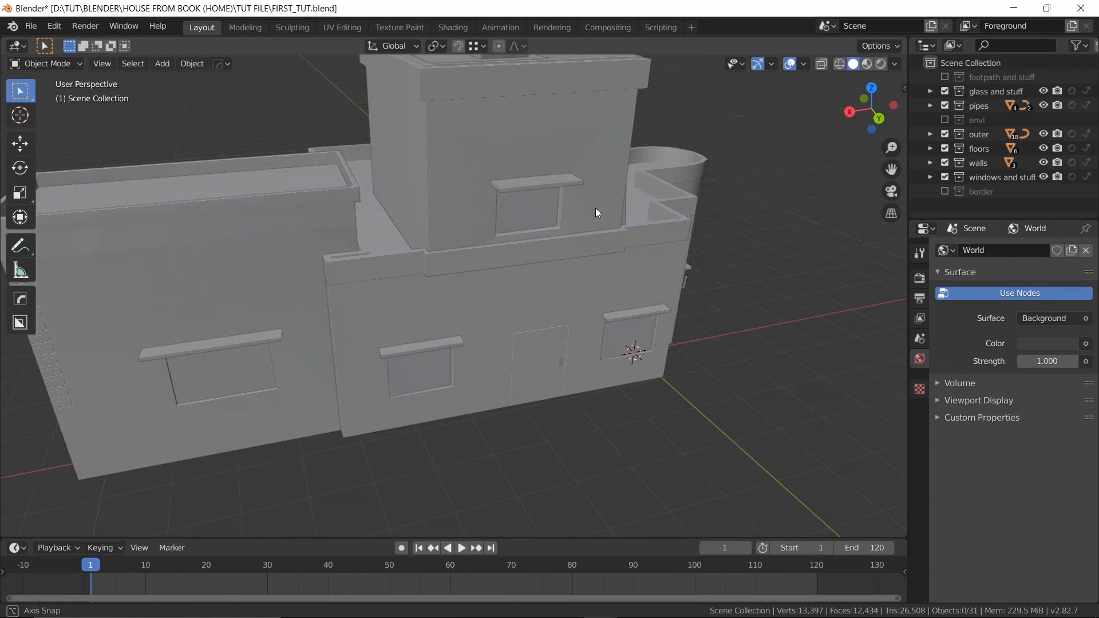
- Enable the footpath and stuff collection and select the footpath slab under the entrance canopy
click(944, 76)
scroll(545, 306, down, 4)
click(550, 380)
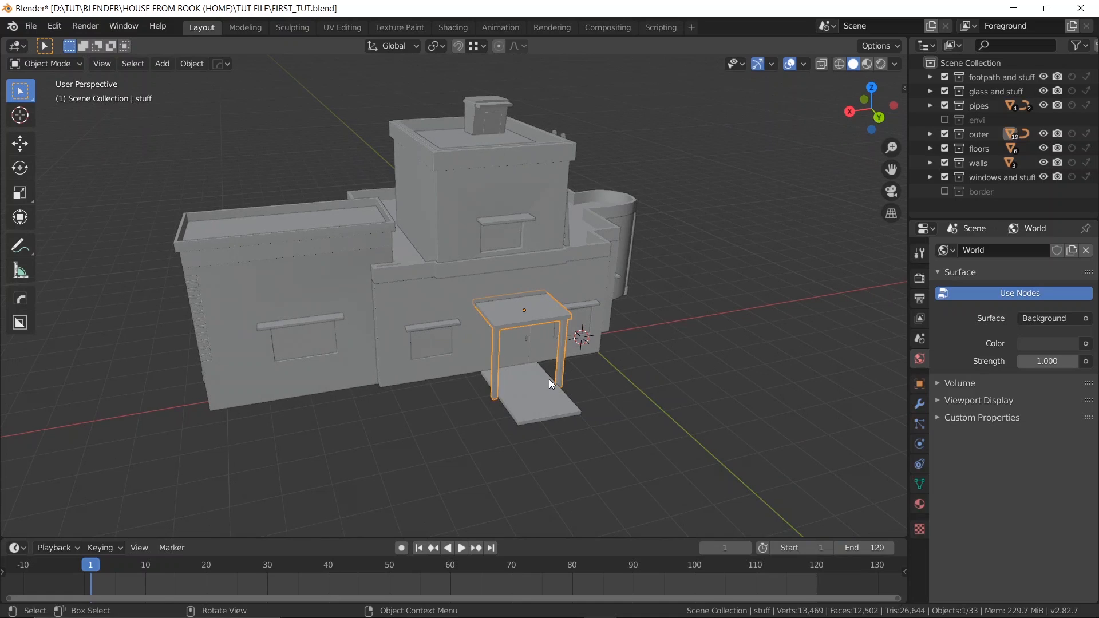
click(550, 381)
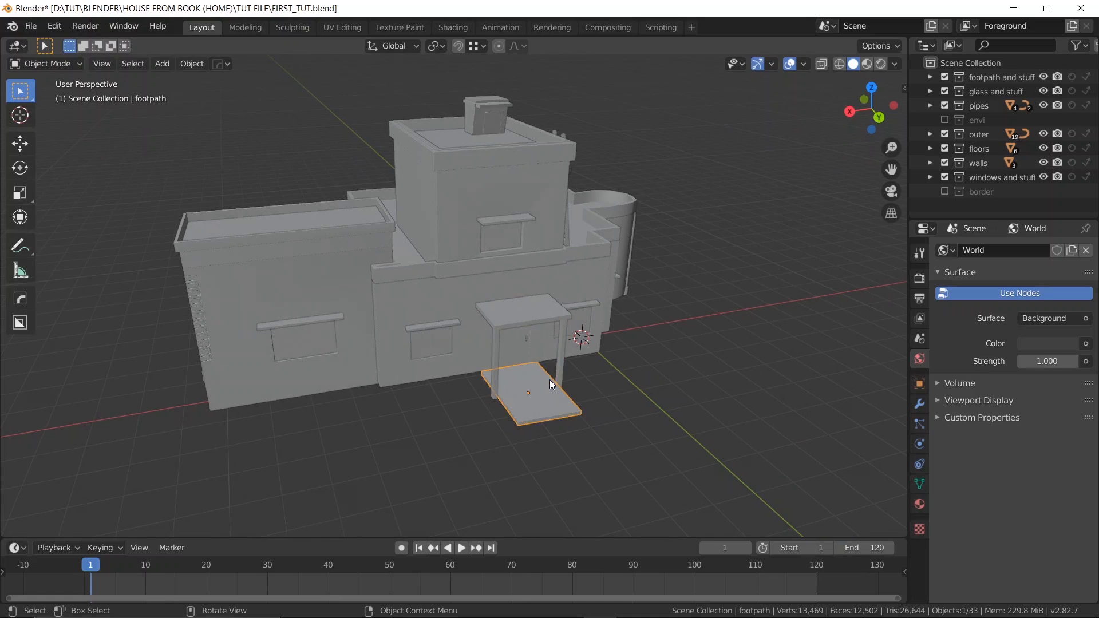
- Enable the border collection and inspect the boundary wall around the house
click(945, 192)
middle_drag(506, 290, 646, 229)
scroll(640, 220, down, 2)
scroll(596, 254, up, 4)
scroll(662, 219, down, 3)
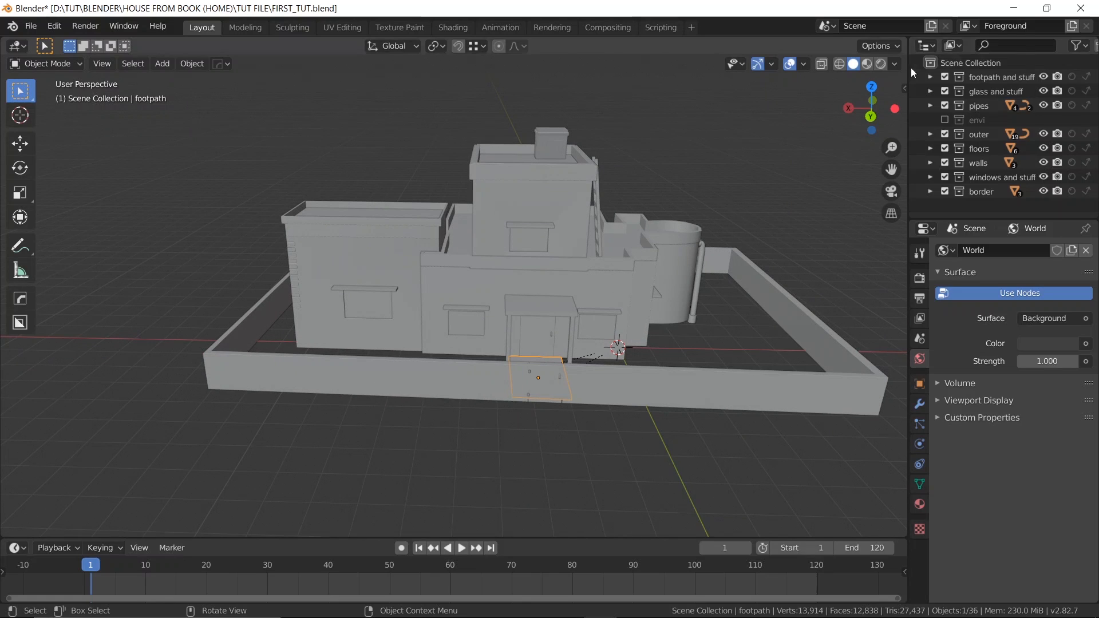
- Exclude all the collections again, leaving only the floors collection enabled
click(945, 76)
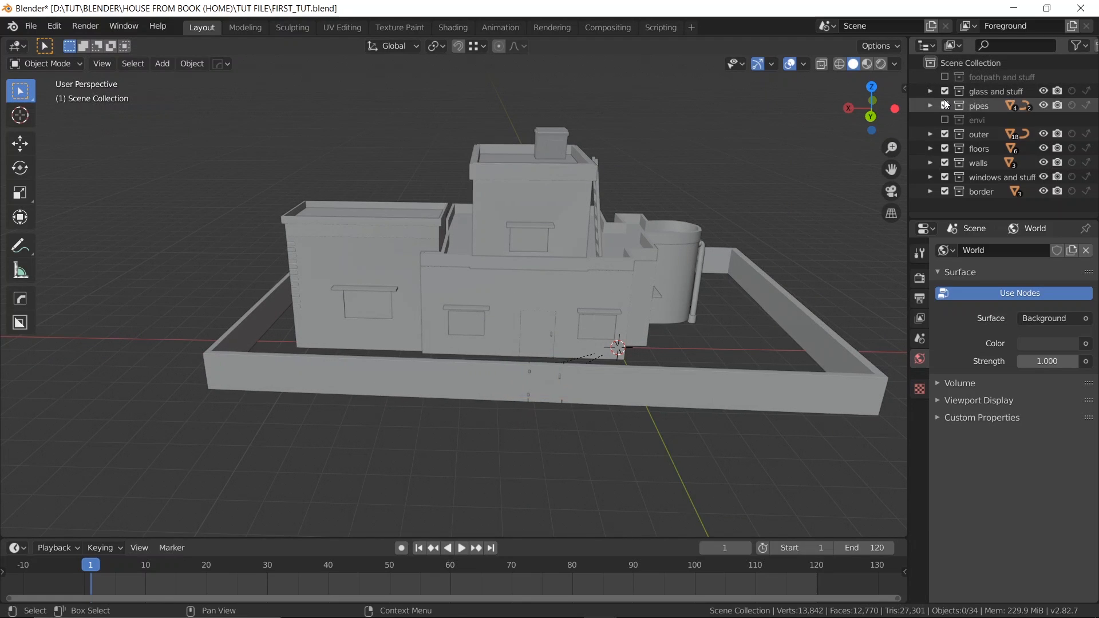
click(944, 100)
click(944, 92)
drag(945, 149, 945, 188)
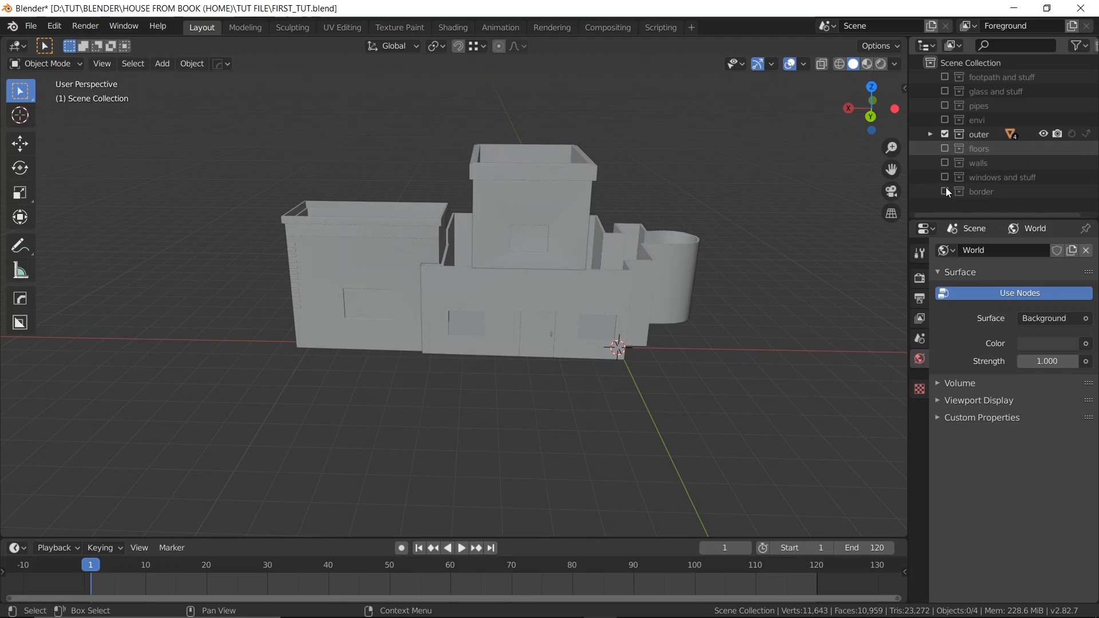
click(945, 134)
click(945, 148)
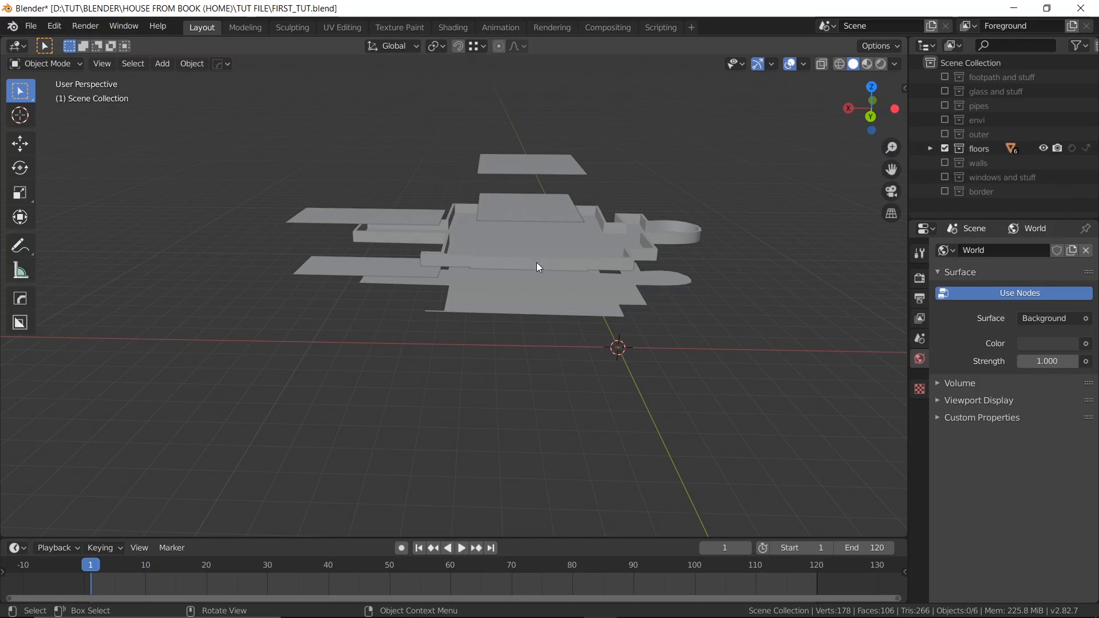
- Enable all remaining collections, including envi, so the complete house and boundary wall are shown
click(945, 77)
drag(946, 105, 946, 191)
click(945, 91)
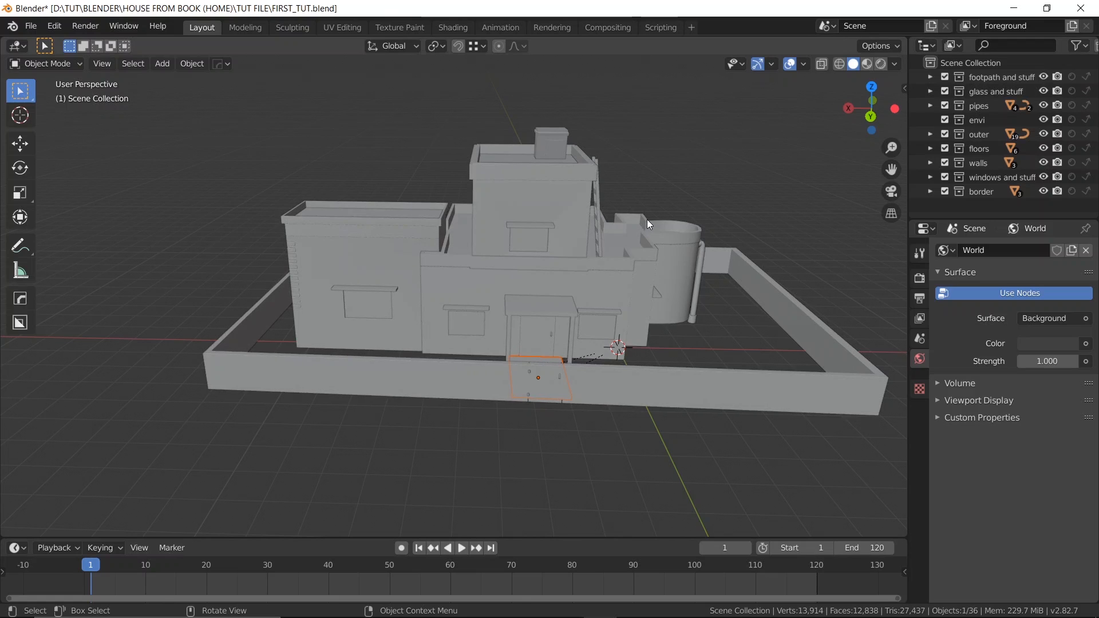
middle_drag(647, 220, 630, 194)
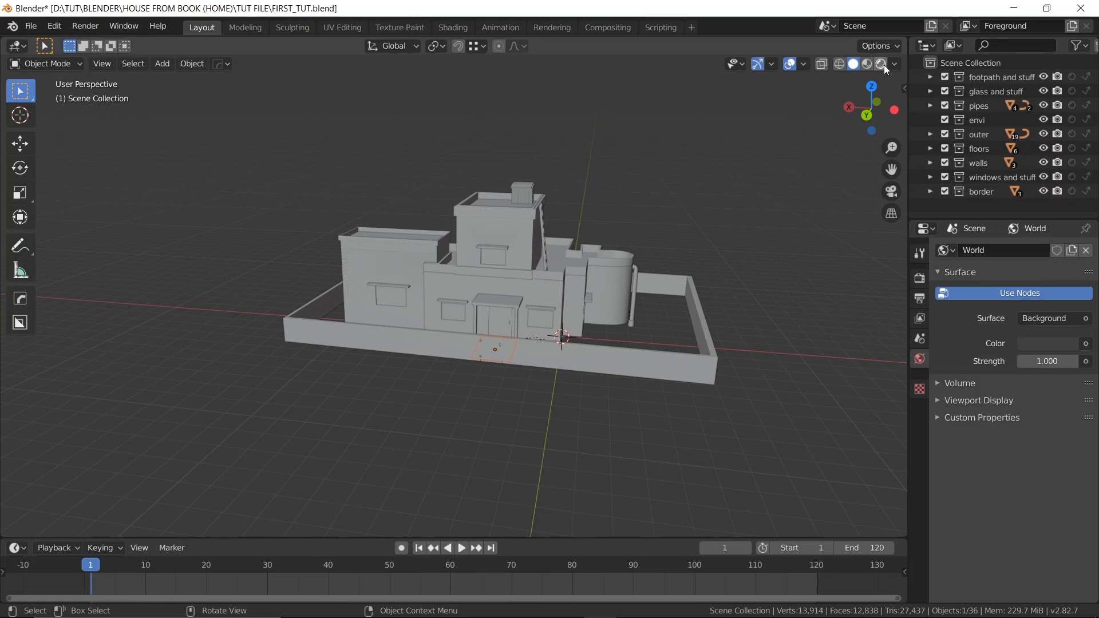
- Open the scene's render settings and choose Eevee as the render engine
click(920, 280)
click(1003, 237)
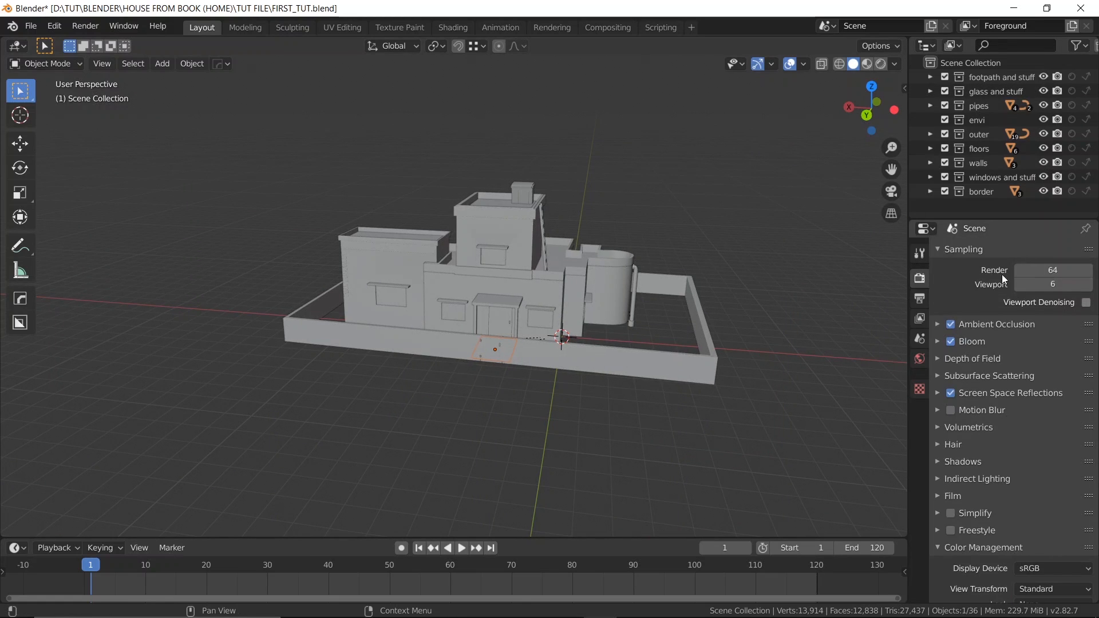
scroll(1041, 245, up, 1)
click(1041, 246)
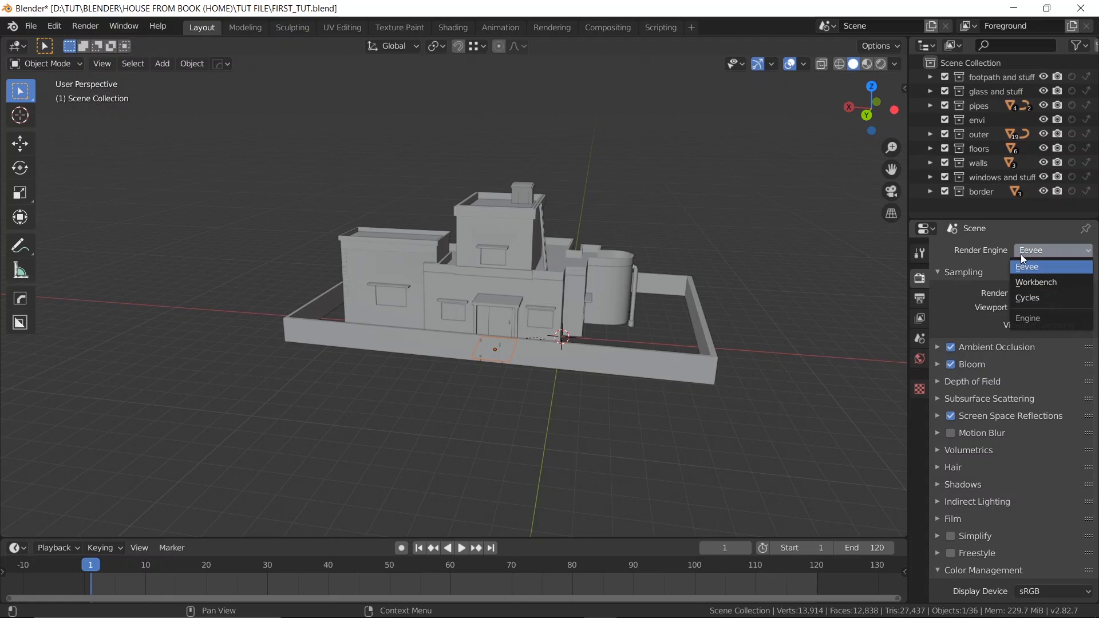
click(1021, 254)
click(1021, 250)
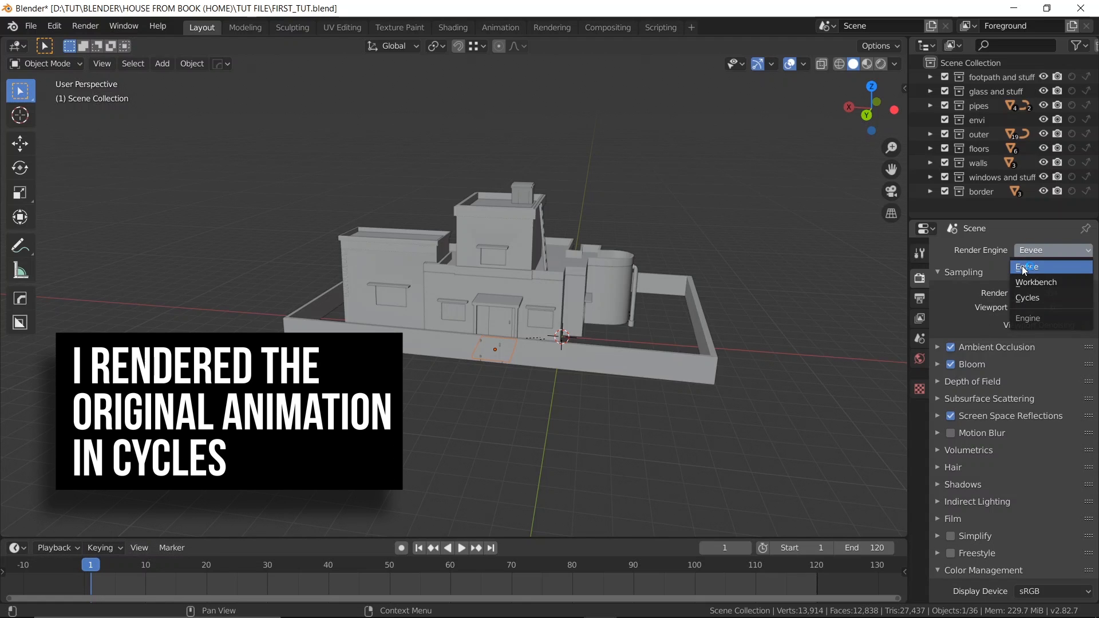
click(1024, 270)
- Display the viewport in Rendered shading and look at the house from a higher angle
scroll(565, 256, up, 4)
middle_drag(566, 256, 636, 246)
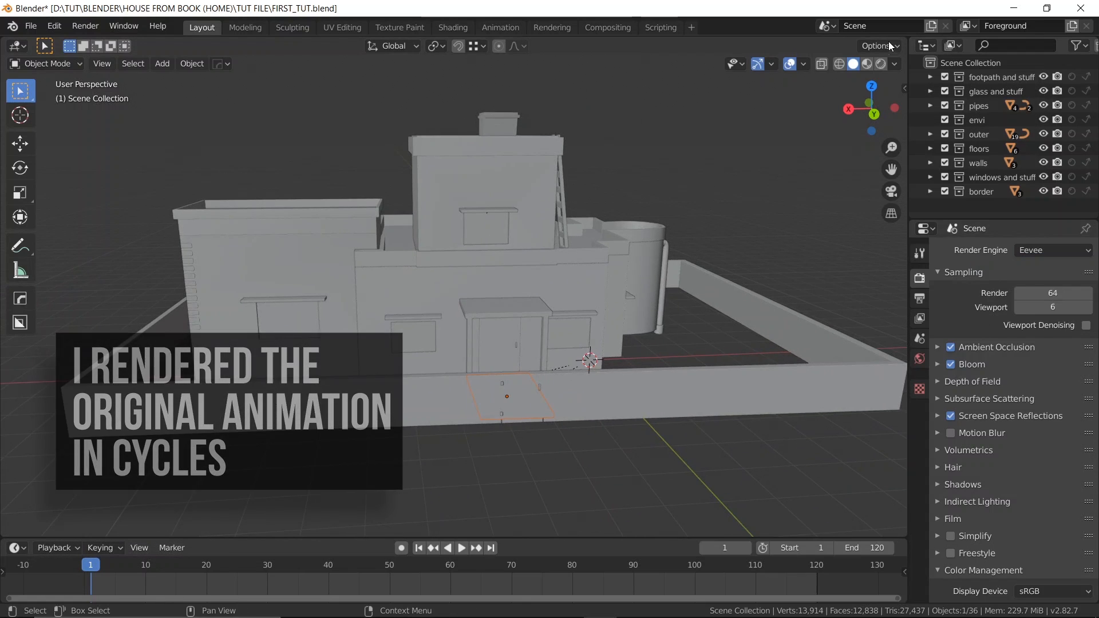
click(880, 63)
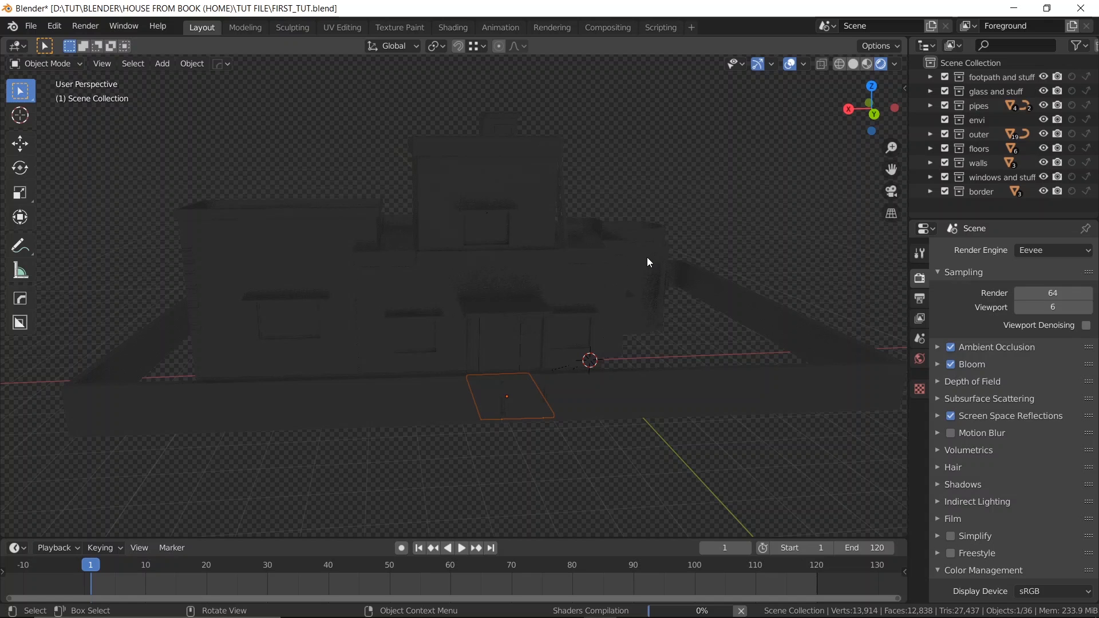
middle_drag(649, 263, 878, 129)
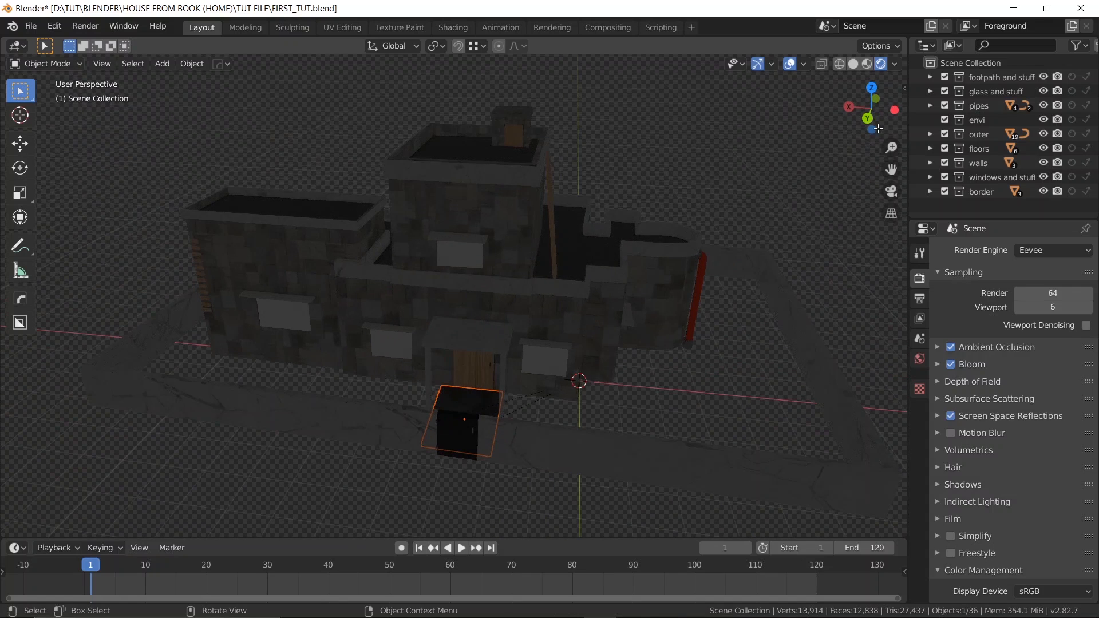
- Display the viewport in Material Preview shading and inspect the textured house from several sides
click(867, 64)
mouse_move(458, 273)
middle_down()
mouse_move(543, 239)
mouse_move(852, 70)
middle_up()
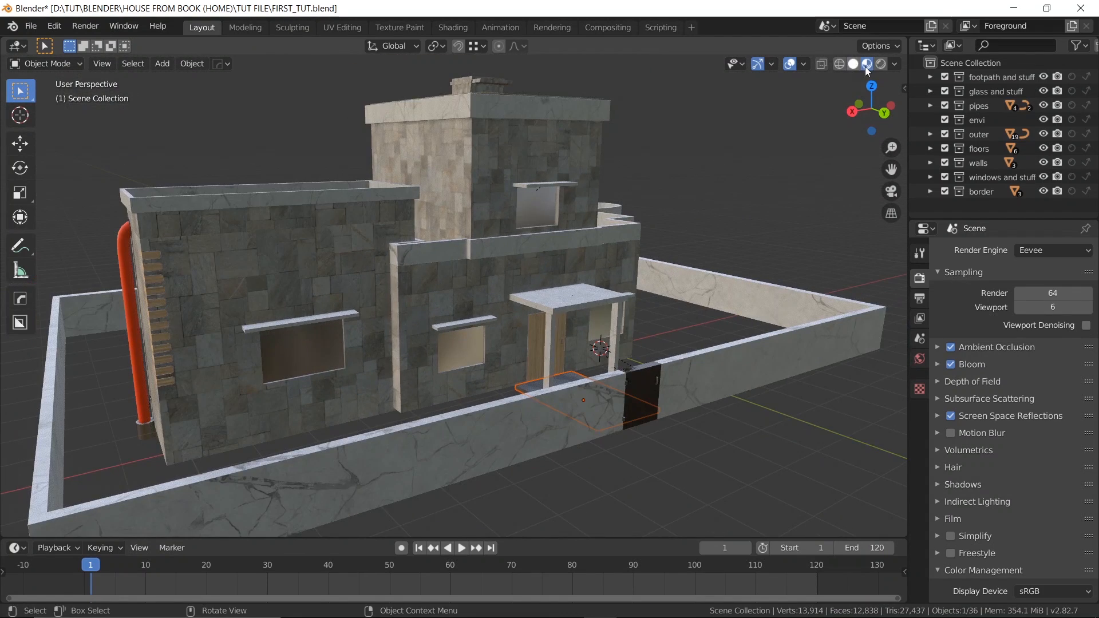
scroll(704, 205, down, 3)
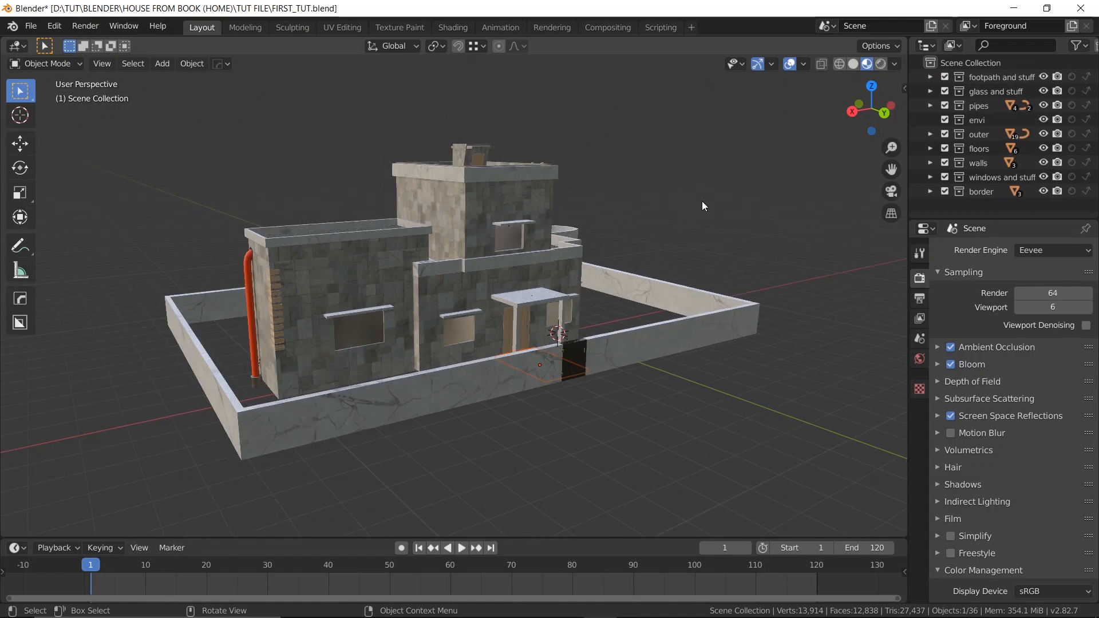
middle_drag(701, 205, 561, 246)
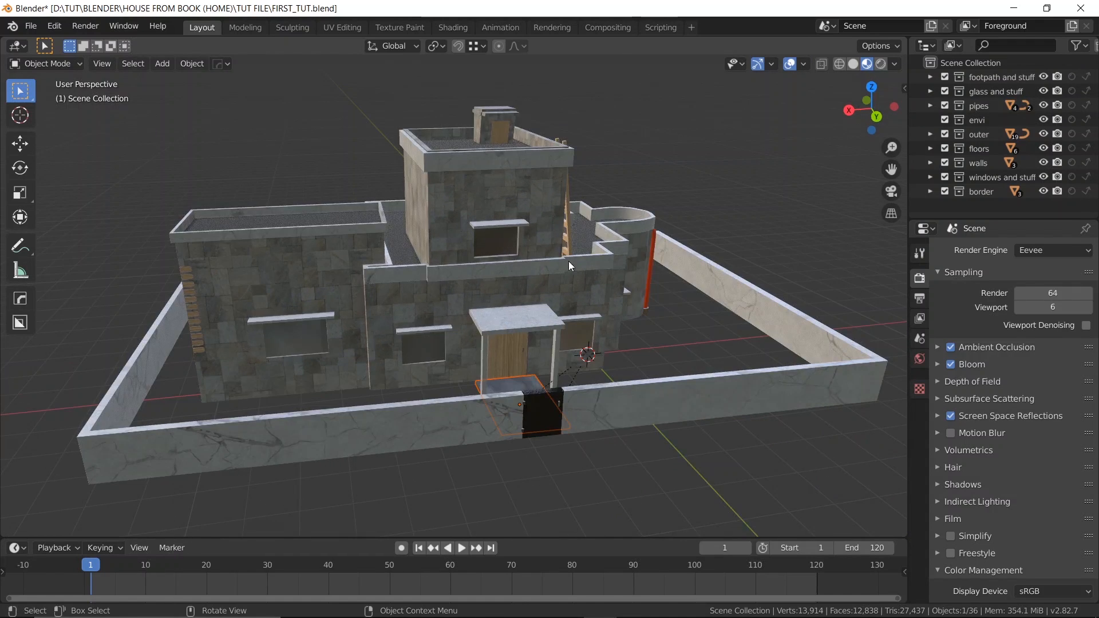
middle_drag(394, 253, 434, 242)
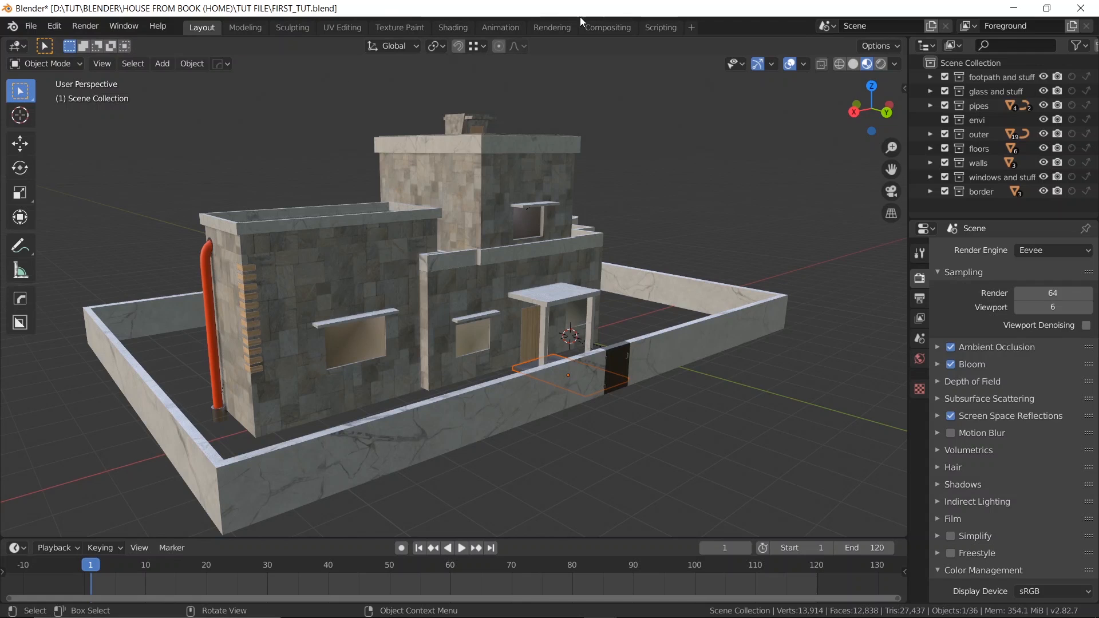
- Open the Shading workspace, select the top floor to show its borders material nodes, and use Material Preview in the viewport
click(453, 27)
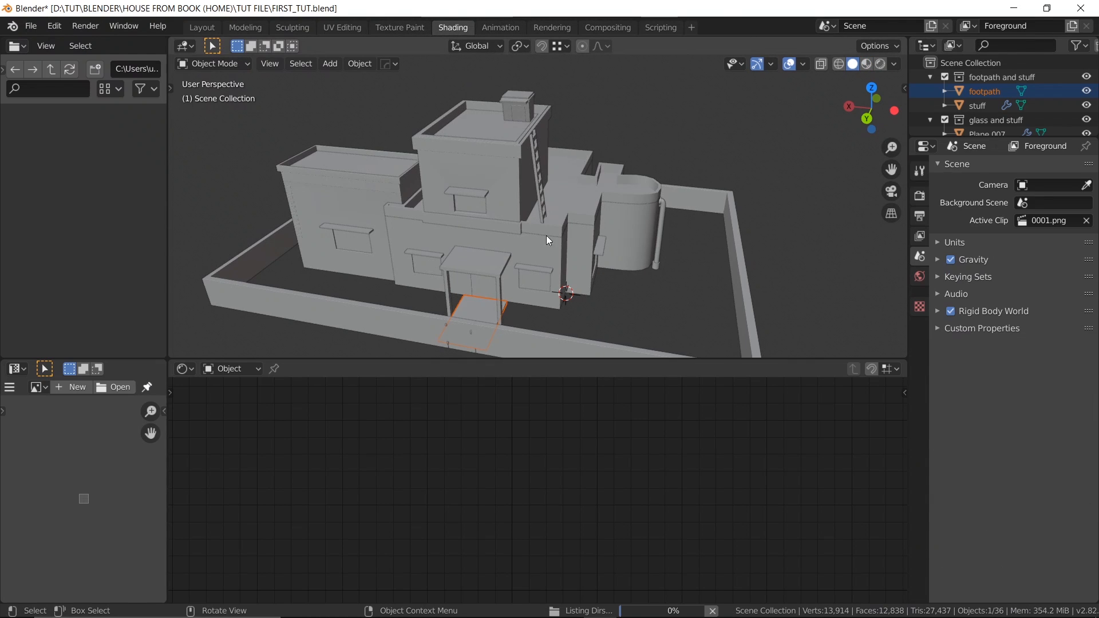
click(511, 205)
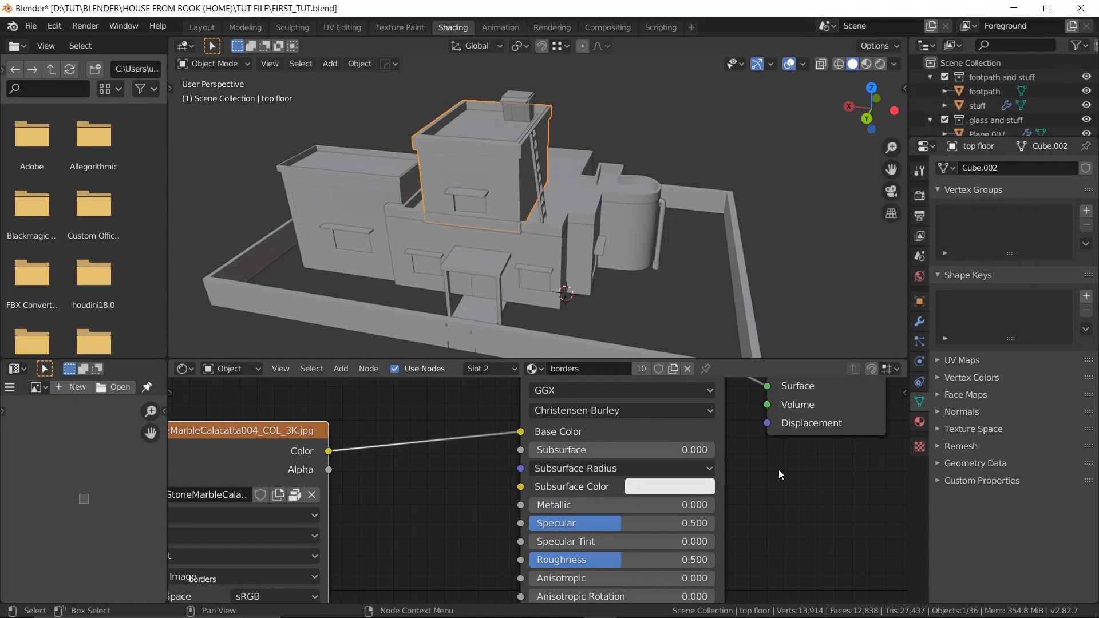
scroll(779, 469, down, 2)
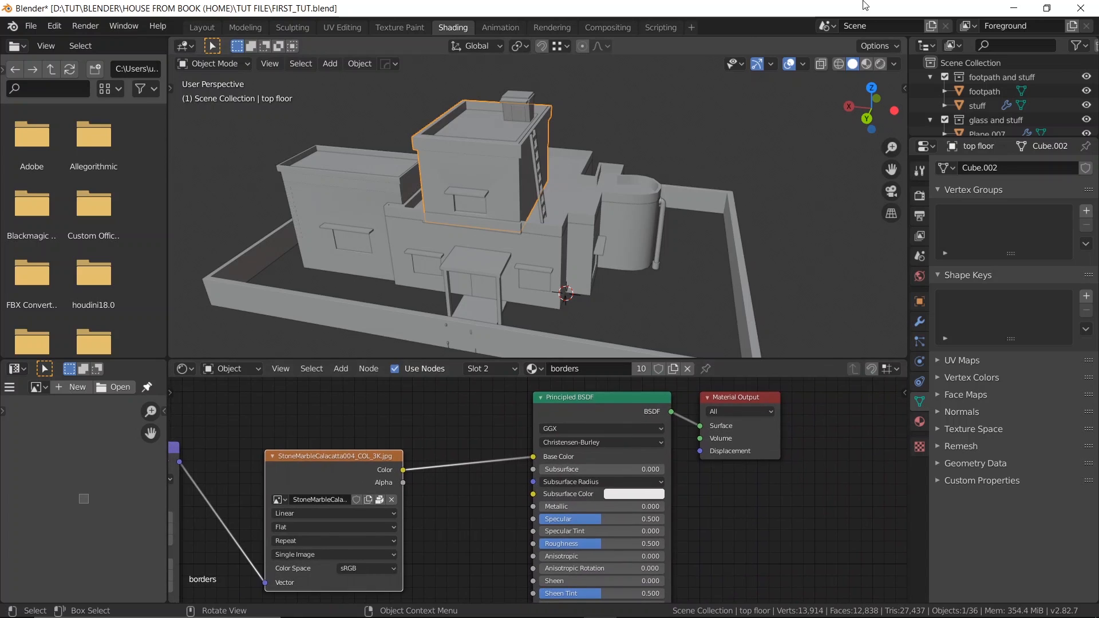
click(866, 64)
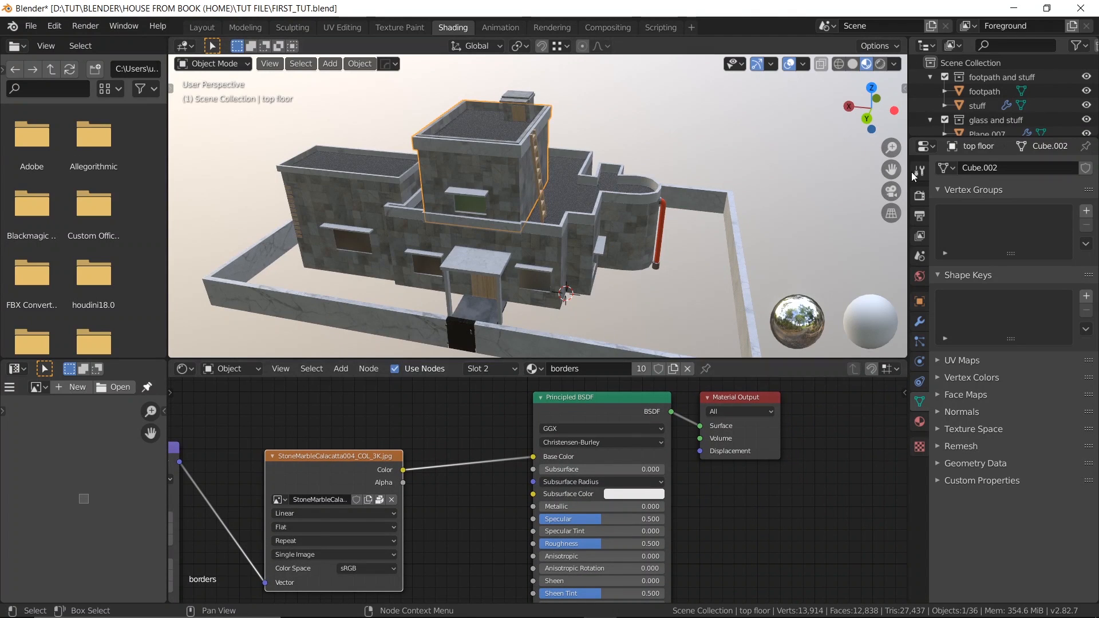
- Return to the Layout workspace and display the house in Solid shading
click(852, 64)
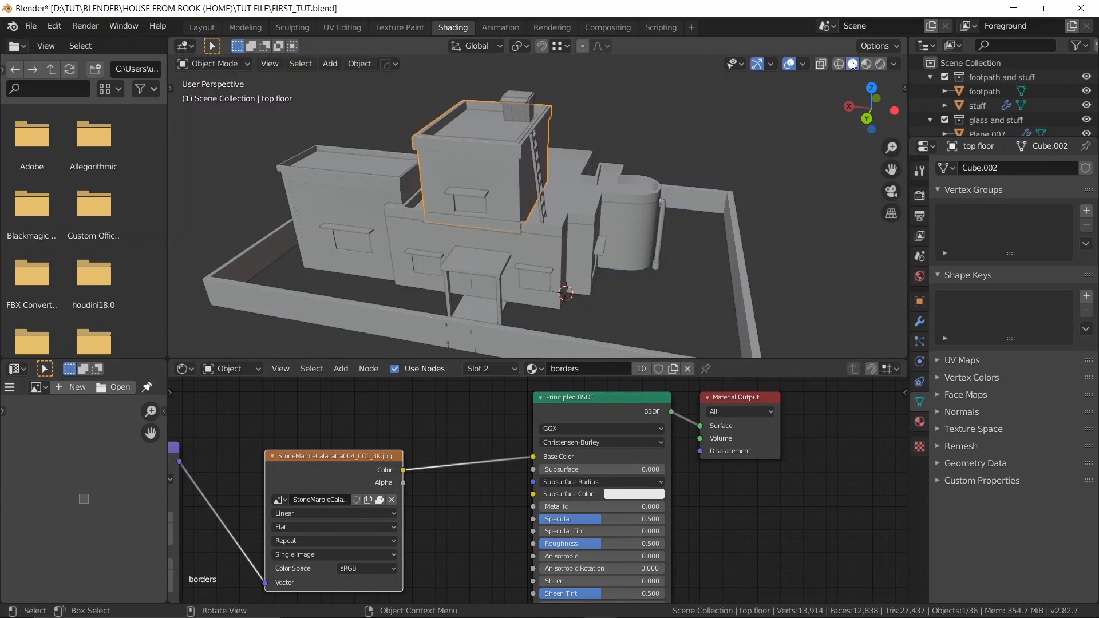
click(202, 27)
mouse_move(535, 260)
middle_down()
mouse_move(565, 249)
mouse_move(494, 255)
mouse_move(573, 256)
mouse_move(517, 259)
mouse_move(537, 256)
middle_up()
scroll(518, 258, down, 2)
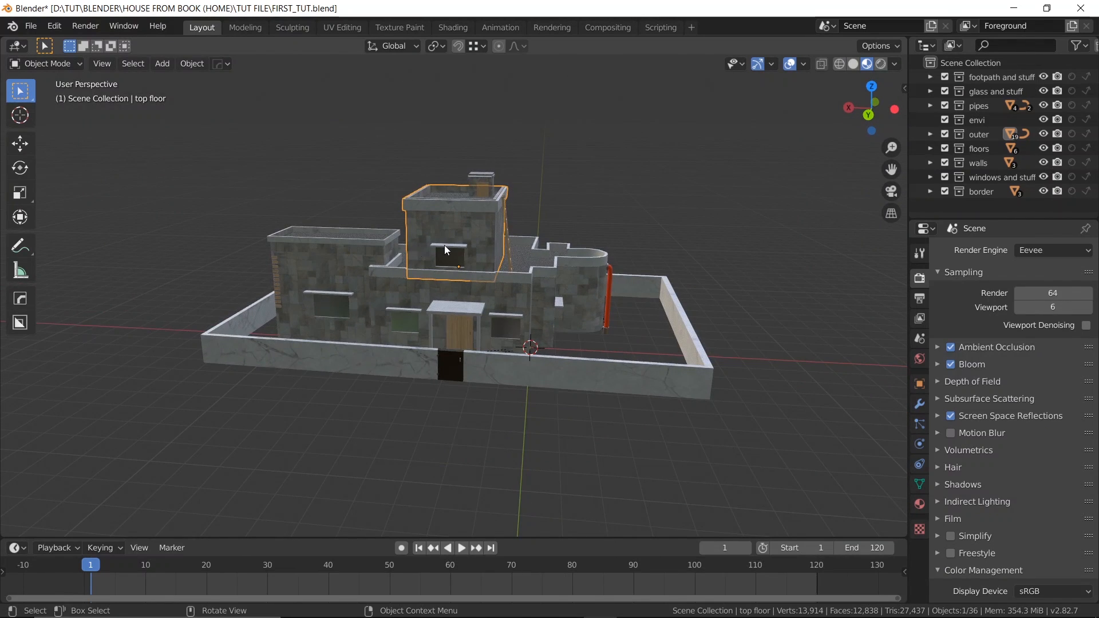
scroll(444, 245, up, 2)
click(853, 64)
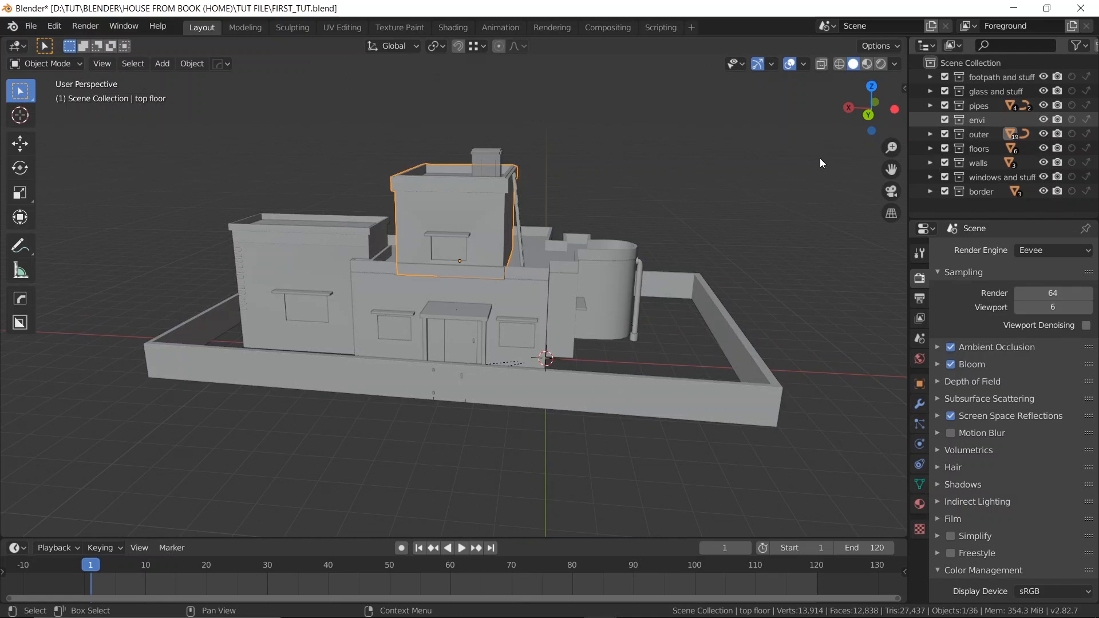
- Create a new collection in the scene and name it GROUND
right_click(965, 205)
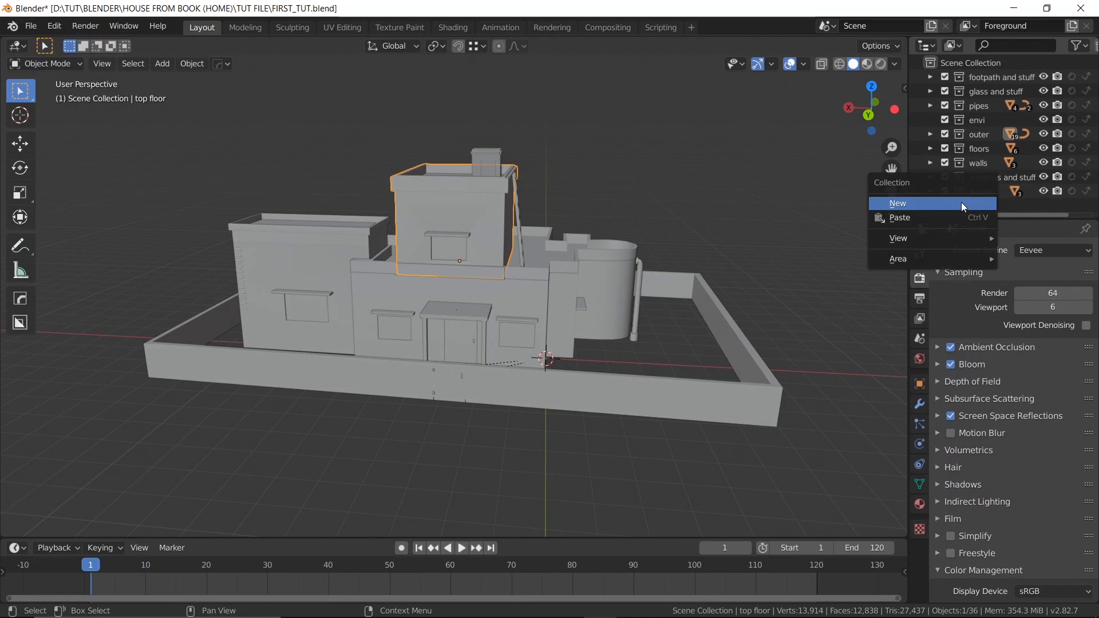
click(961, 205)
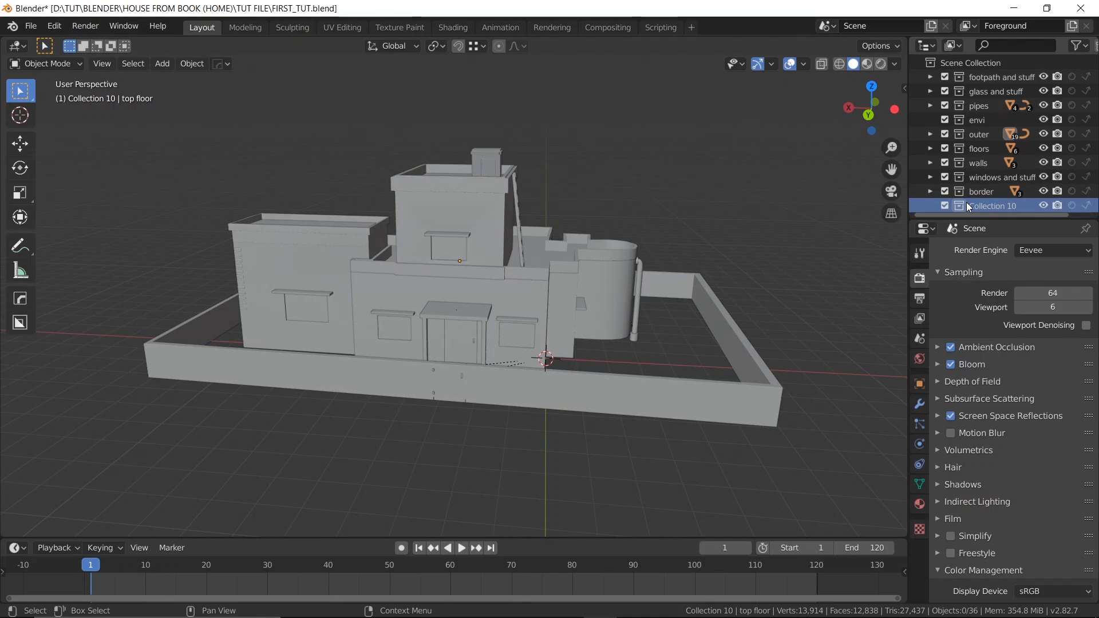
double_click(966, 205)
text(F)
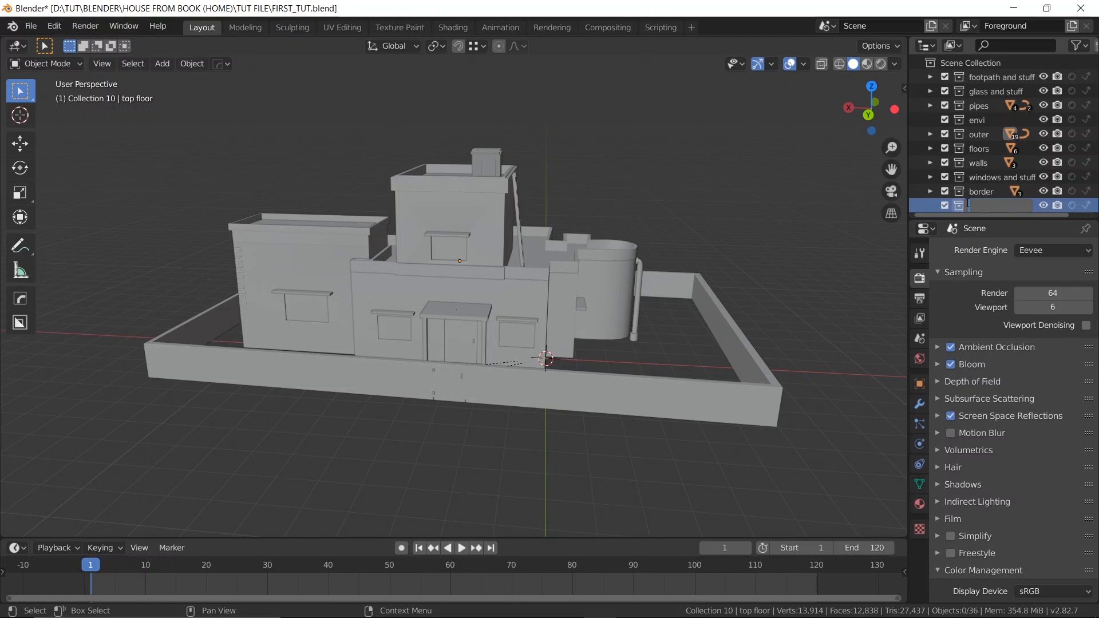
text(ROUND)
key(Return)
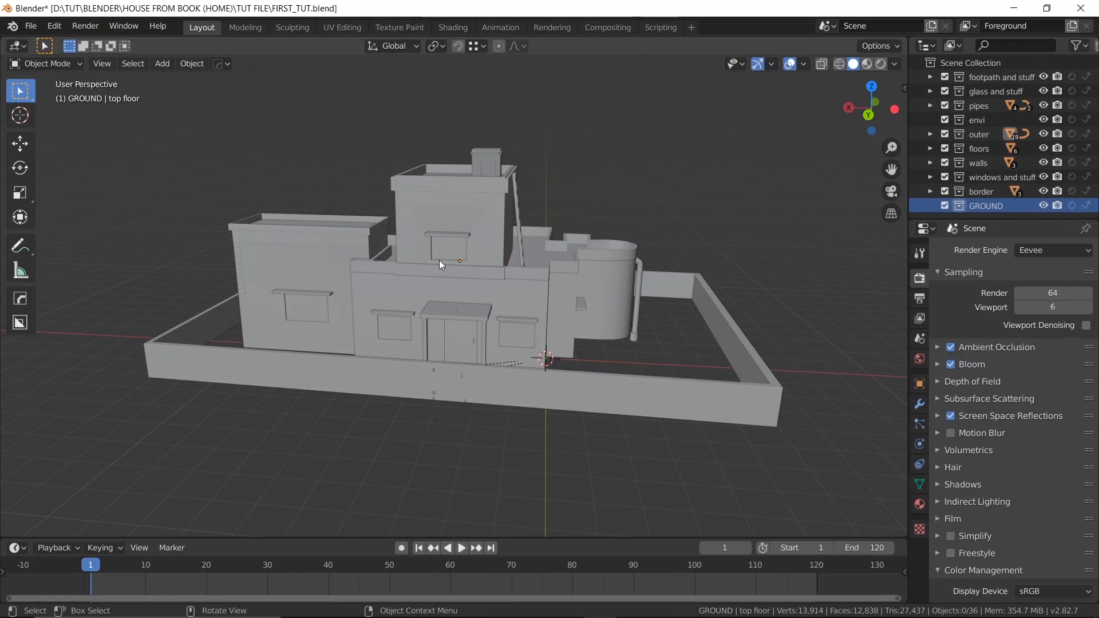
- Add a plane to the GROUND collection and scale its mesh up to about 34.3 m square in Edit Mode
key(shift+a)
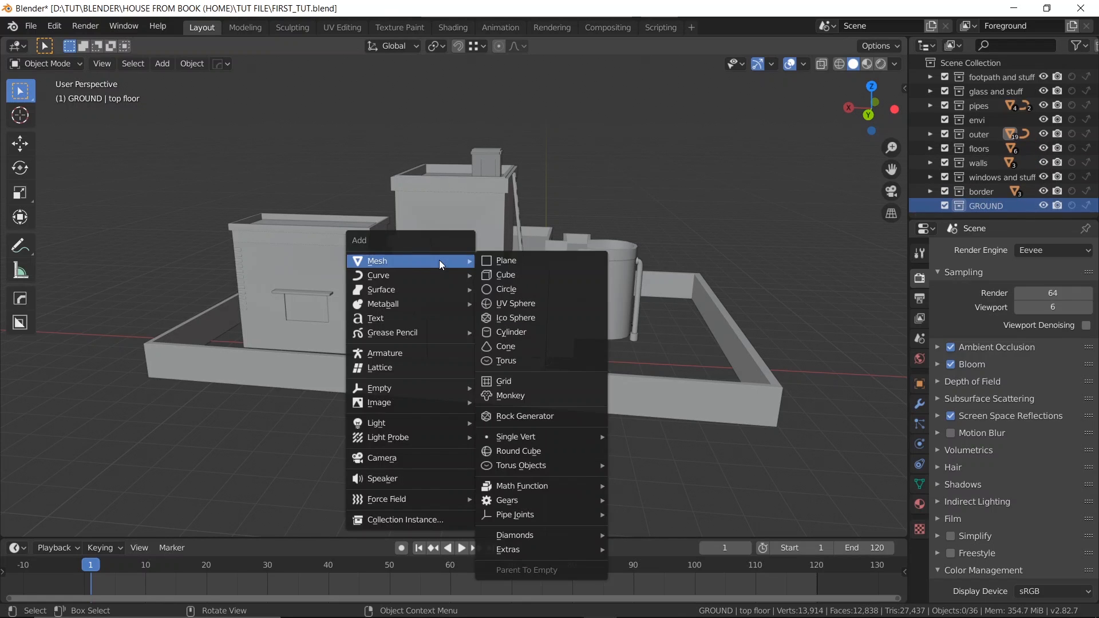
click(527, 259)
middle_drag(523, 248, 610, 273)
key(Tab)
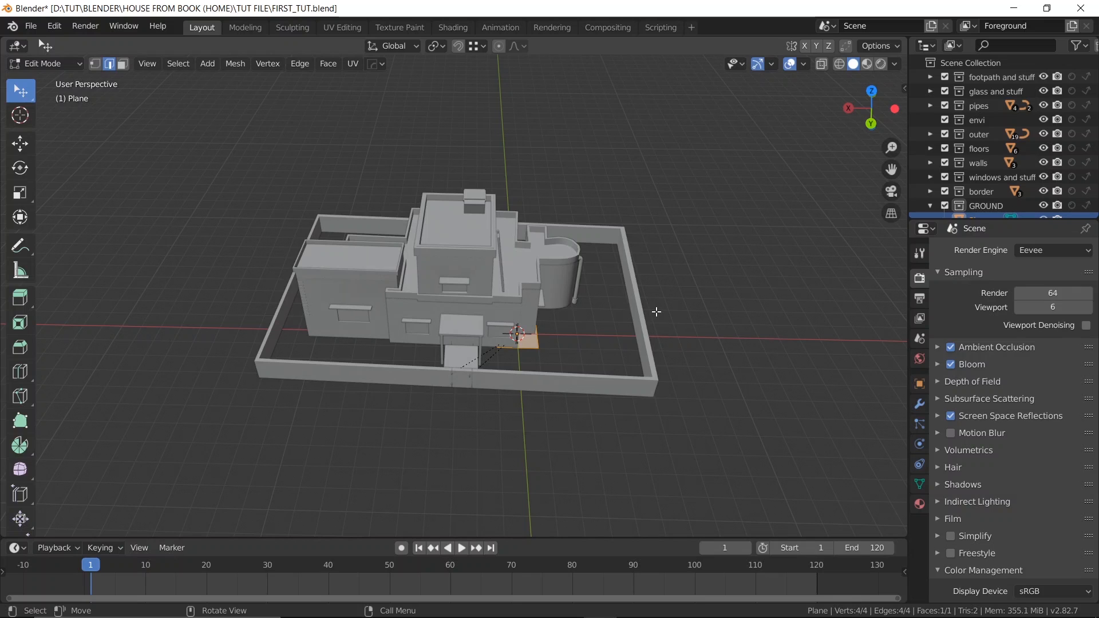
key(s)
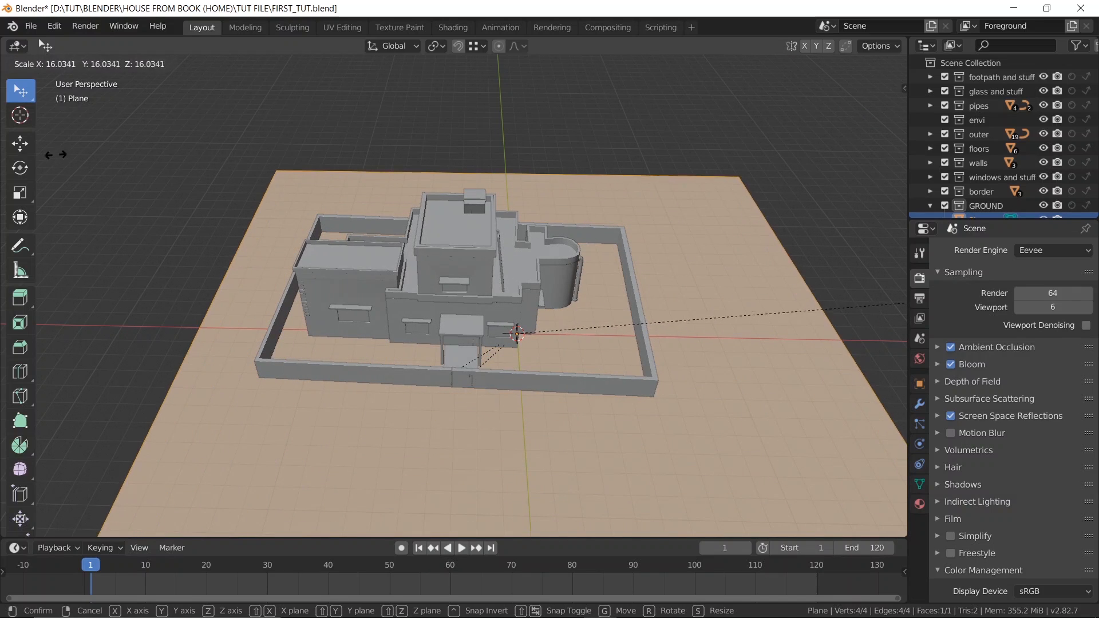
click(208, 106)
scroll(284, 327, down, 3)
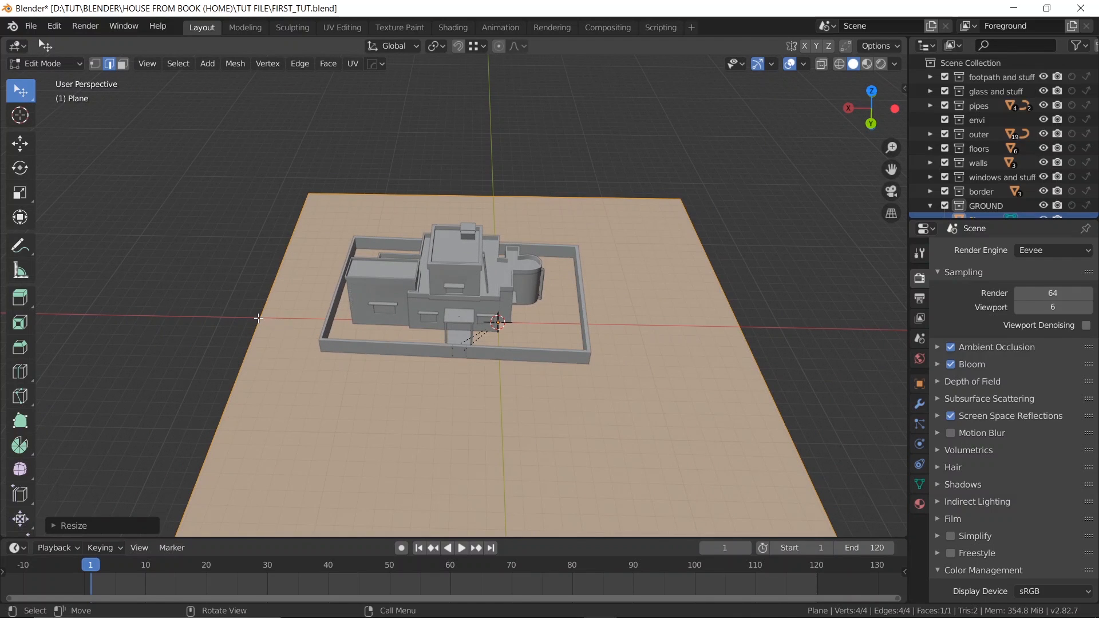
key(alt+a)
key(Tab)
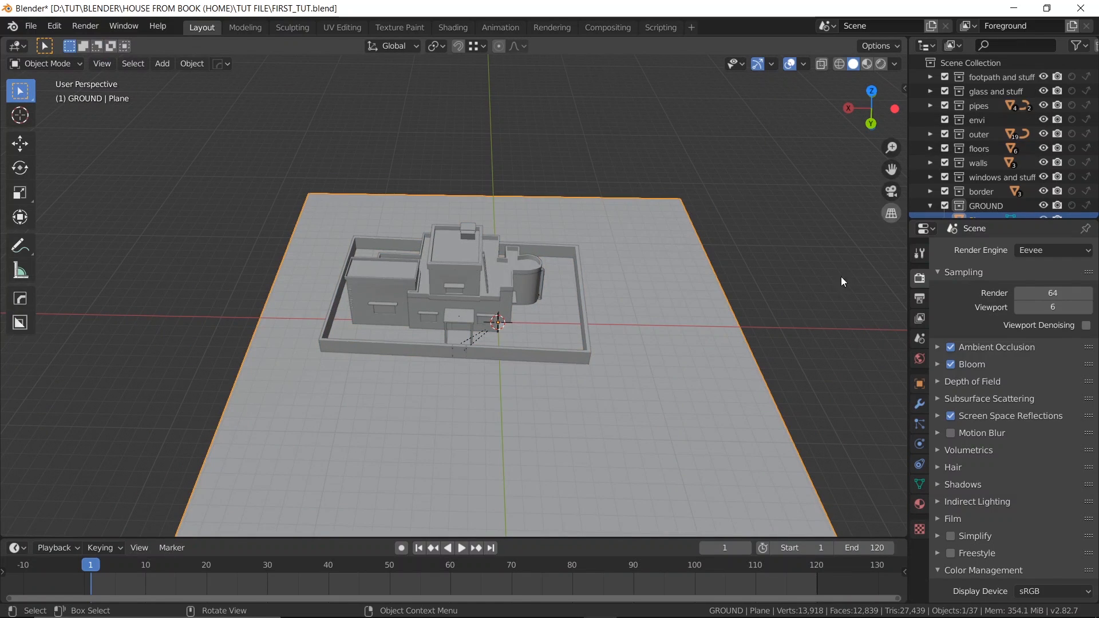
- Enable the Screencast Keys display in the viewport sidebar, then hide the sidebar
key(n)
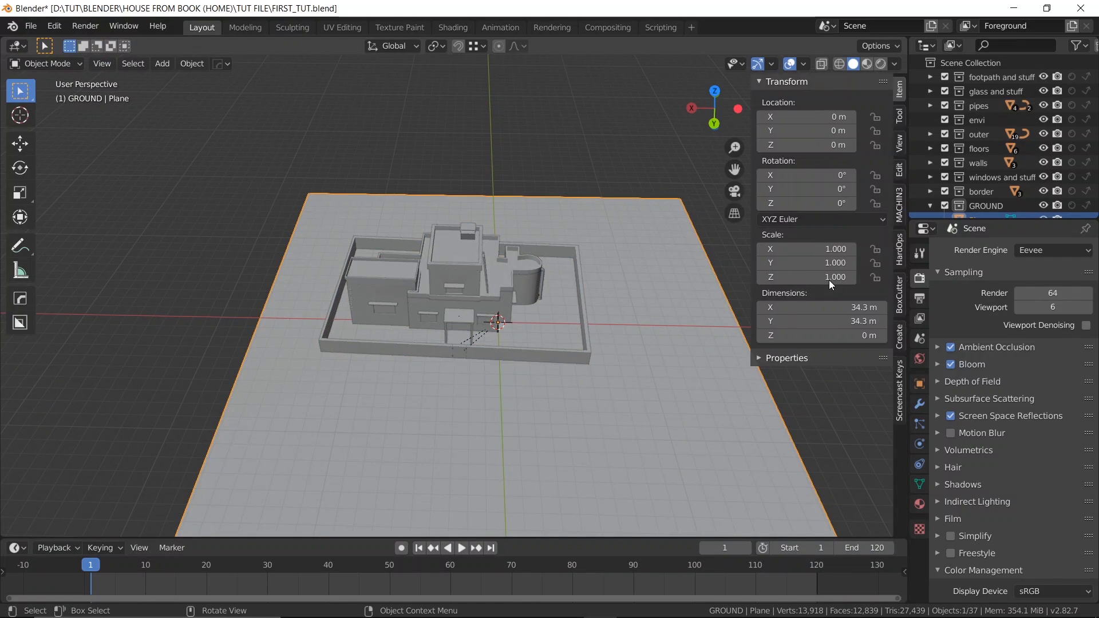
click(899, 389)
click(770, 82)
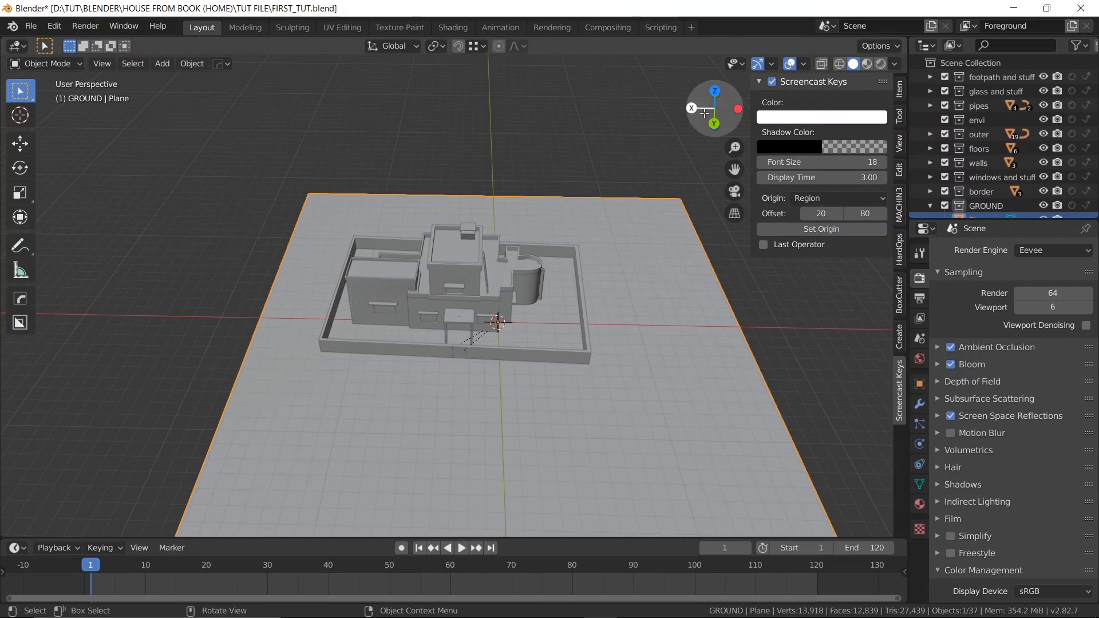
key(n)
scroll(607, 283, up, 1)
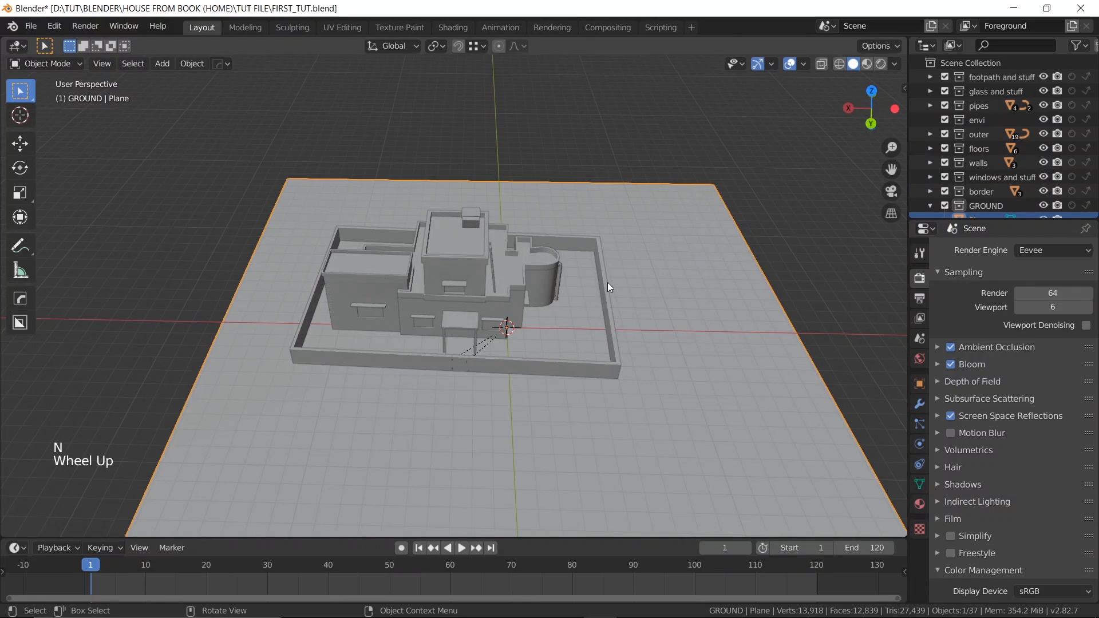
- Move the ground plane's two opposite side edges outward in Edit Mode, widening it to about 56.6 m along X
scroll(607, 283, down, 2)
key(Tab)
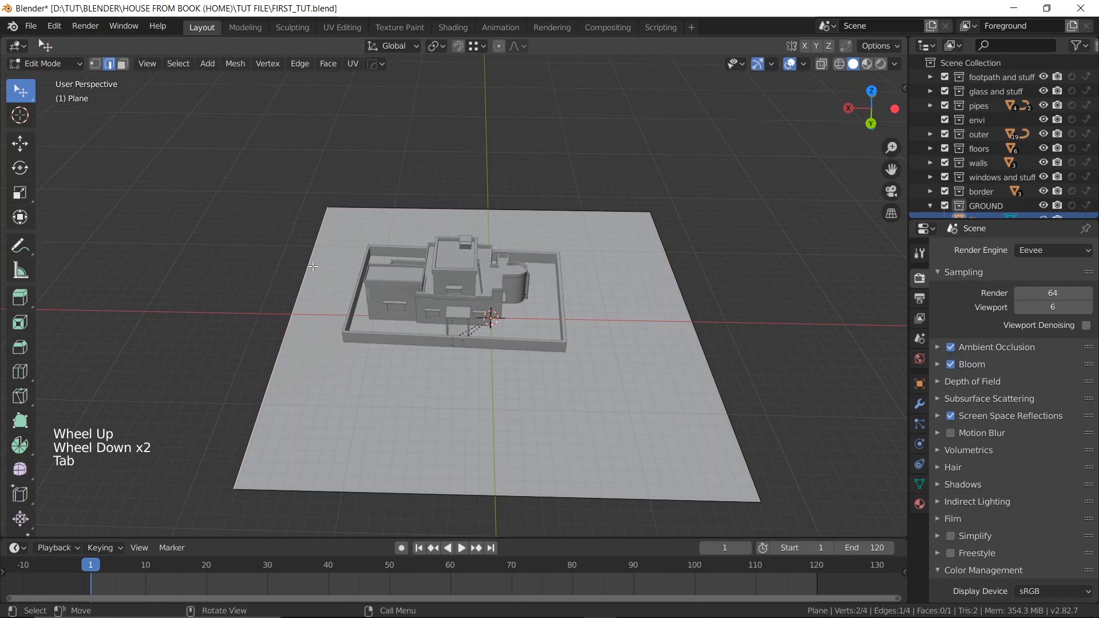
click(312, 266)
key(g)
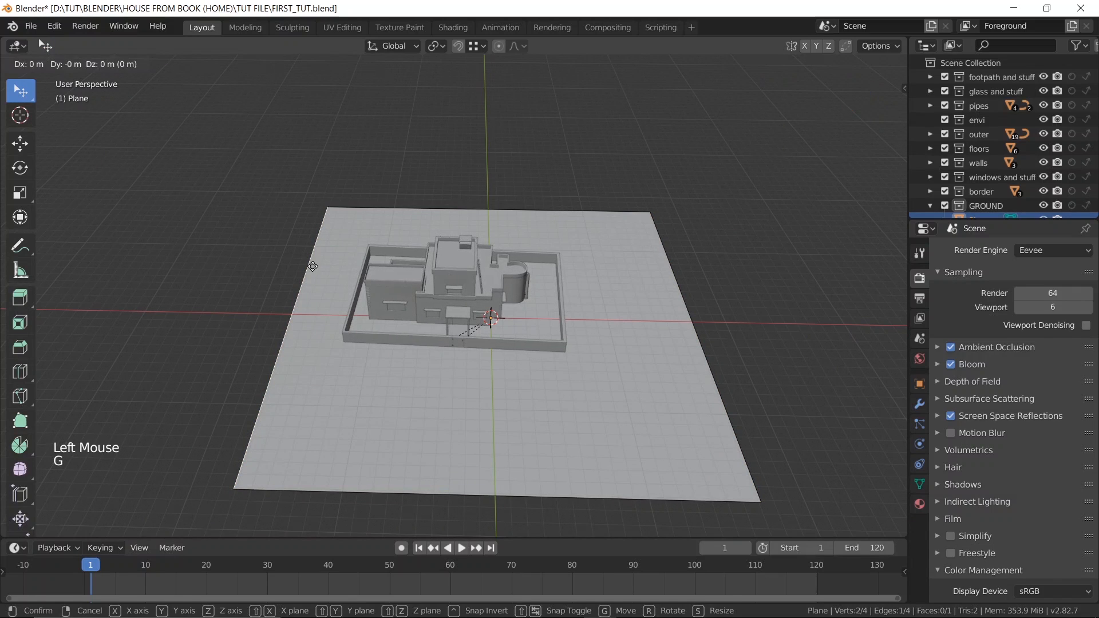
click(169, 243)
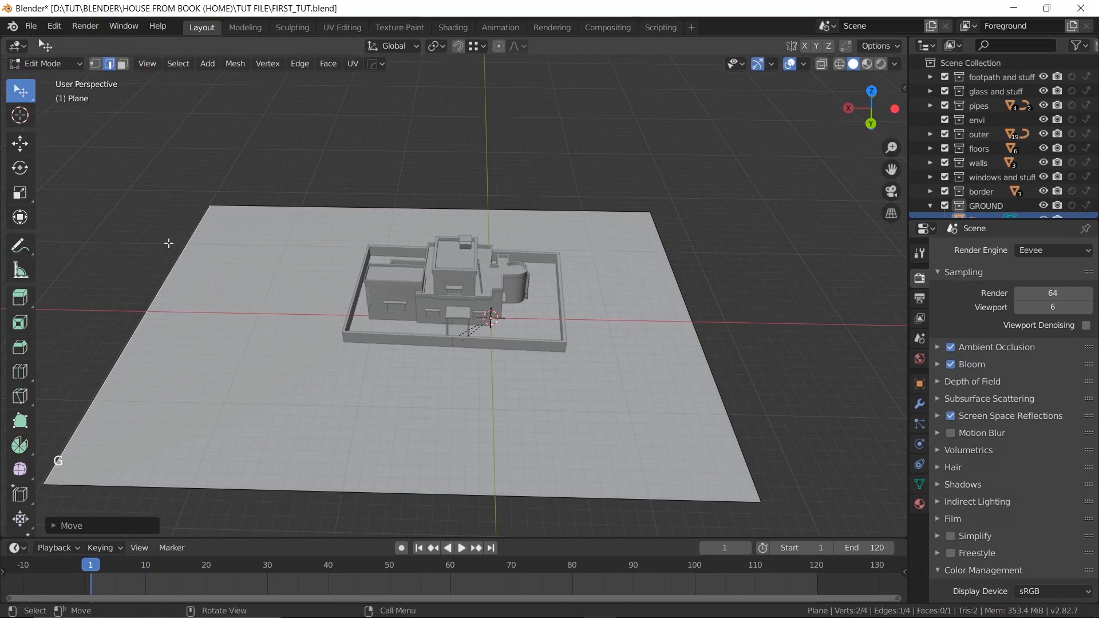
click(691, 310)
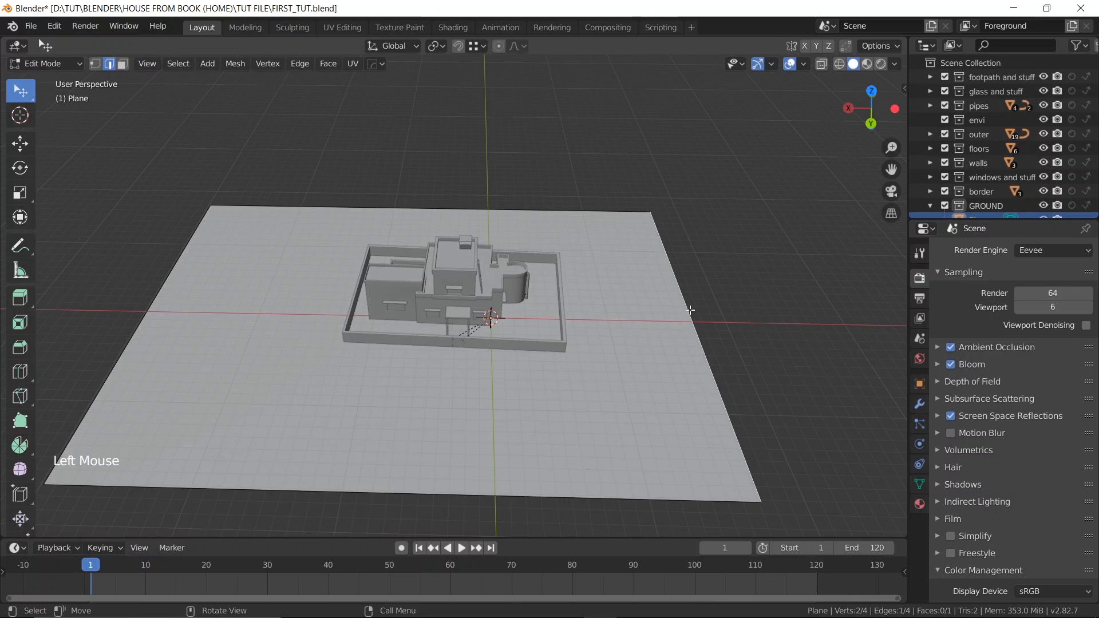
key(g)
click(805, 299)
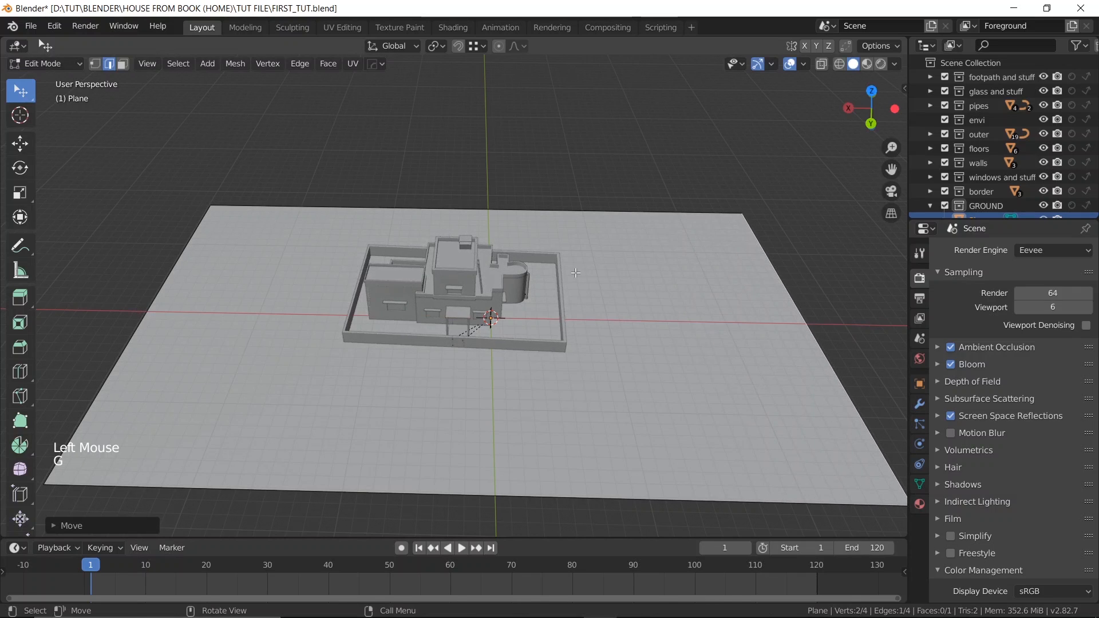
key(Tab)
- Examine the house and its boundary wall on the ground plane from the top view and from a low angle
key(KP_7)
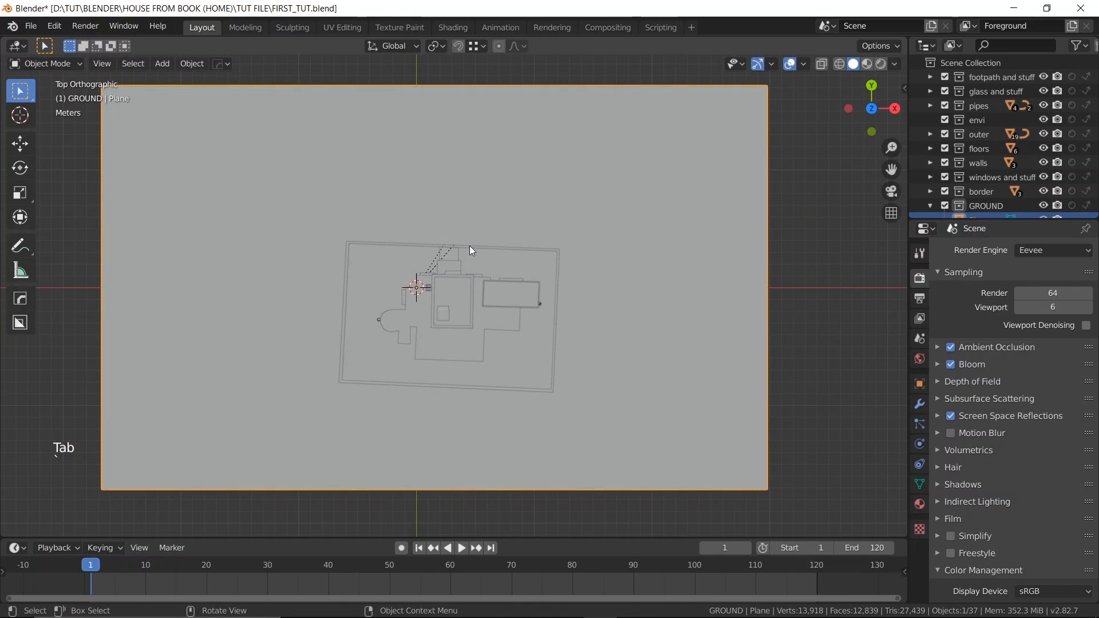
scroll(469, 245, up, 6)
shift+middle_drag(469, 245, 496, 198)
scroll(475, 280, down, 2)
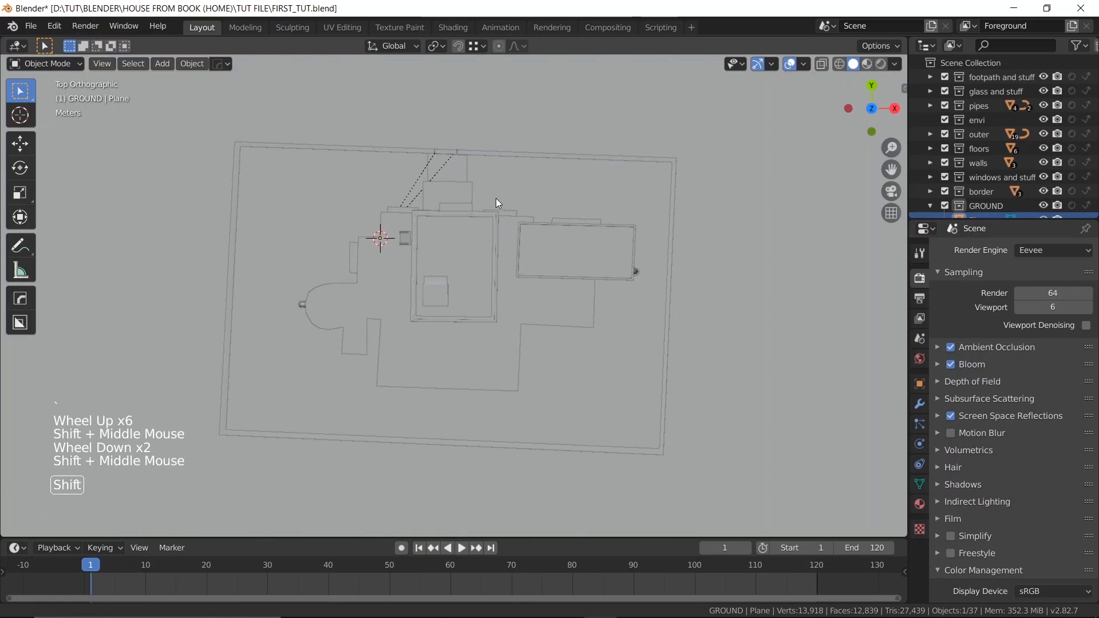
scroll(495, 198, down, 1)
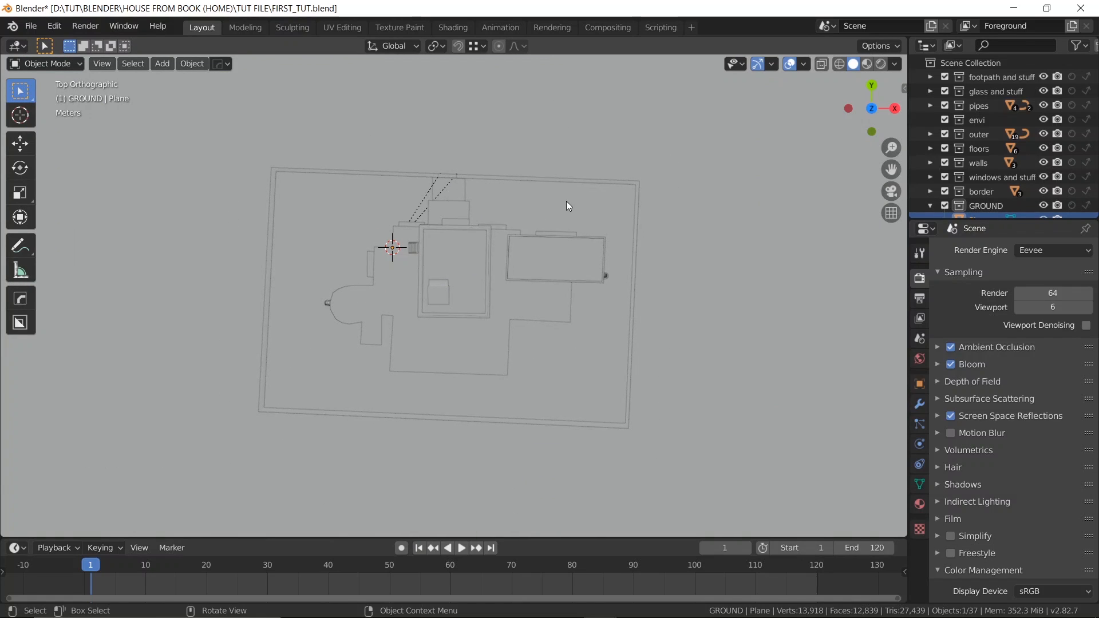
scroll(566, 202, down, 1)
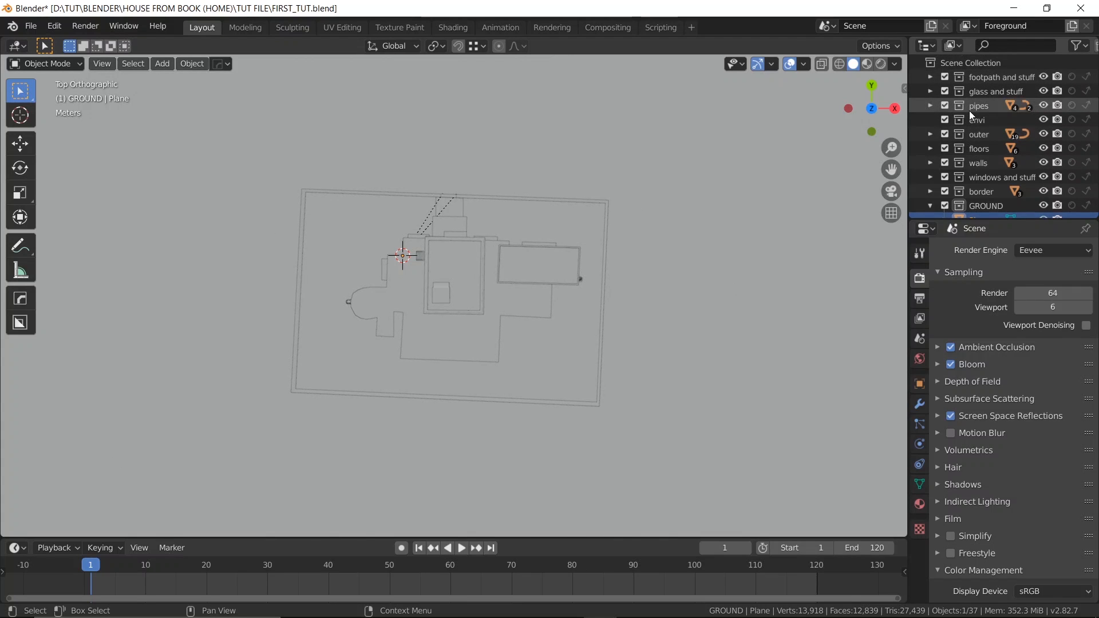
scroll(572, 327, down, 1)
middle_drag(572, 327, 507, 262)
scroll(328, 199, up, 1)
scroll(445, 324, up, 2)
scroll(455, 218, up, 1)
scroll(455, 219, up, 1)
scroll(387, 211, up, 2)
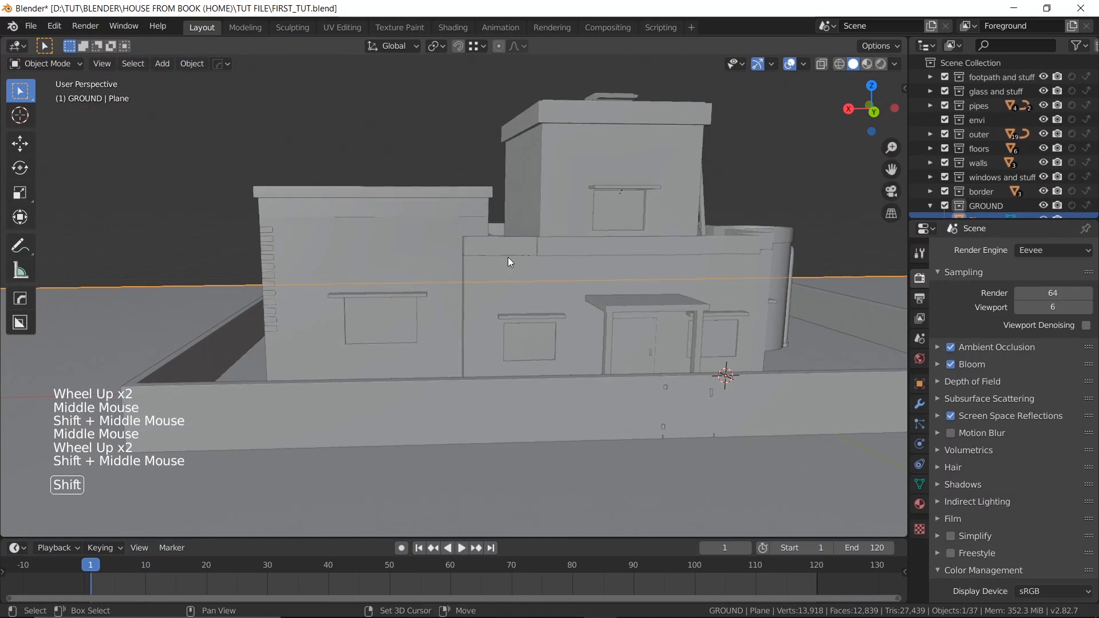
scroll(509, 262, down, 2)
- Exclude every collection except walls and GROUND from the view layer, leaving the interior walls in view
click(944, 76)
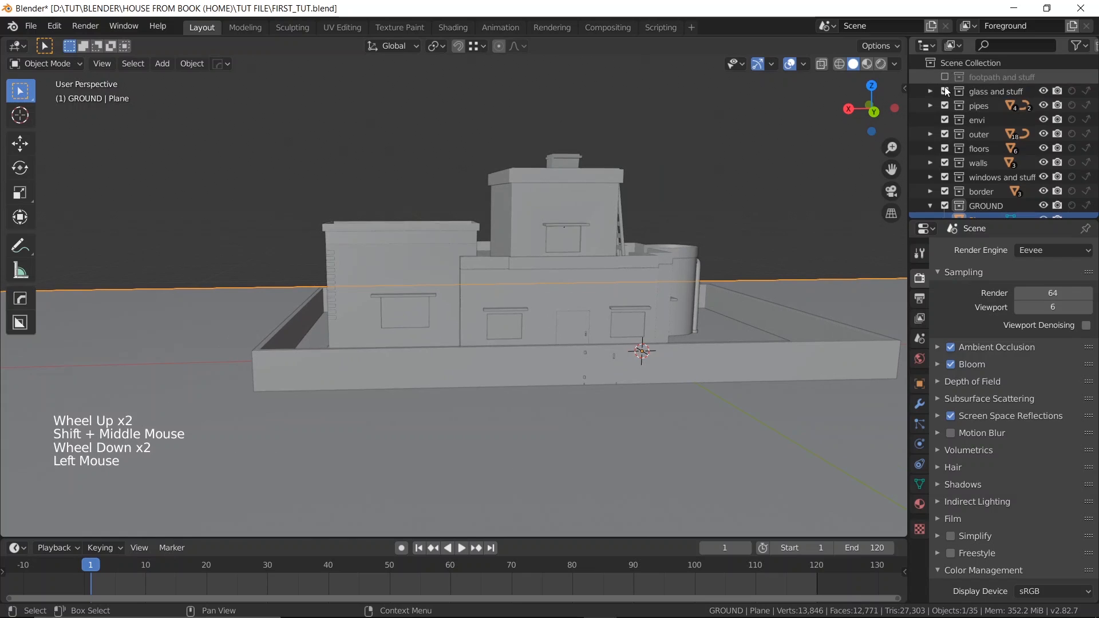
drag(945, 91, 945, 140)
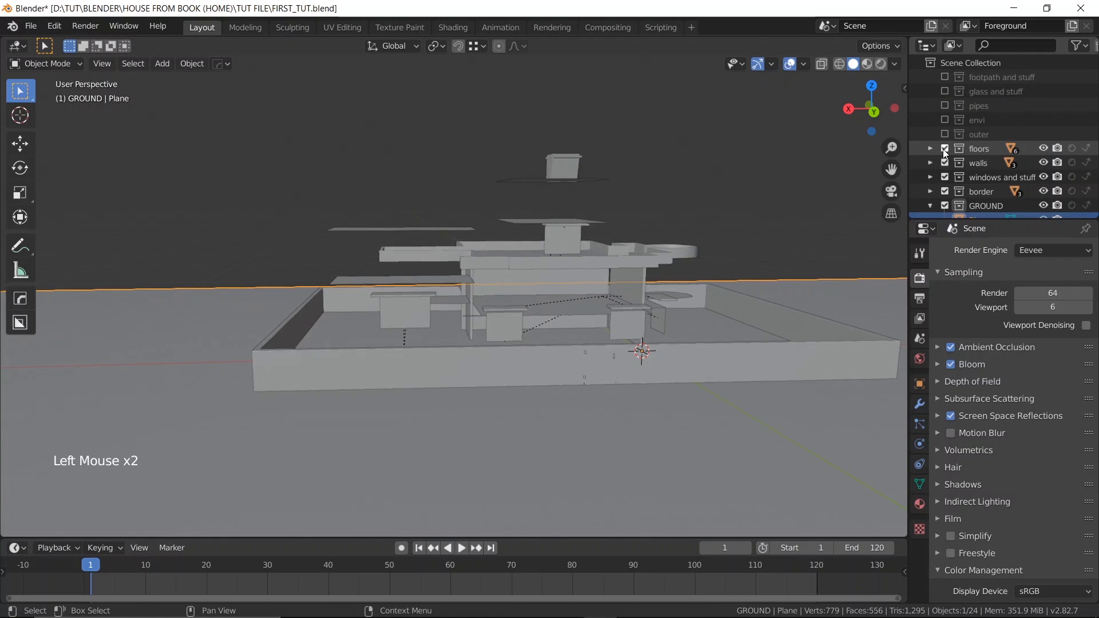
click(945, 149)
drag(942, 173, 943, 189)
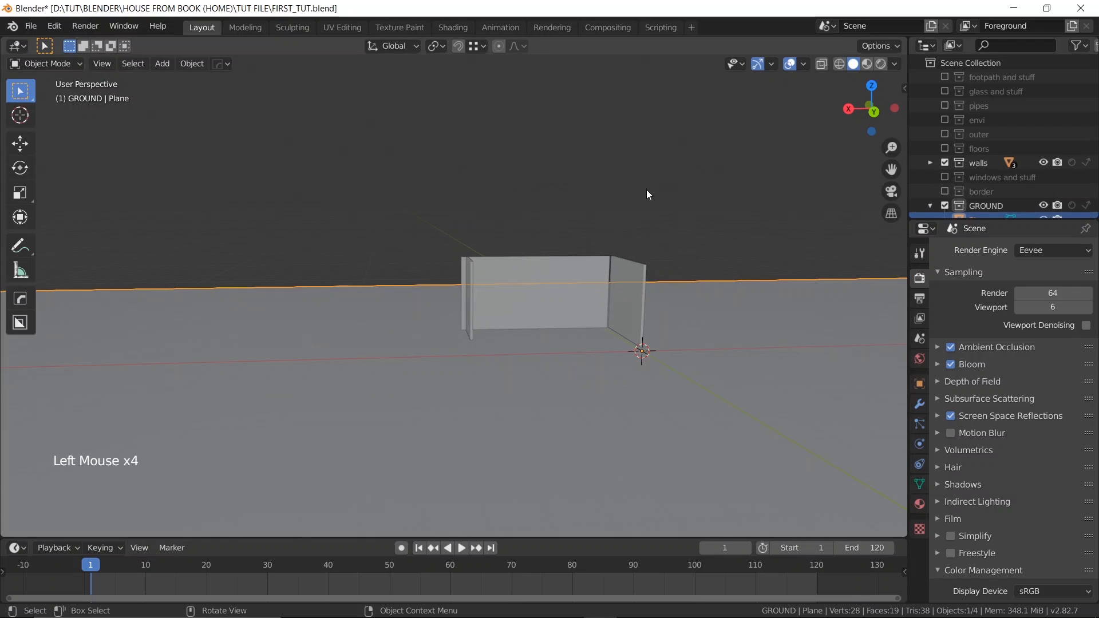
scroll(647, 195, down, 2)
middle_drag(647, 195, 635, 225)
scroll(541, 329, up, 2)
shift+middle_drag(541, 329, 509, 275)
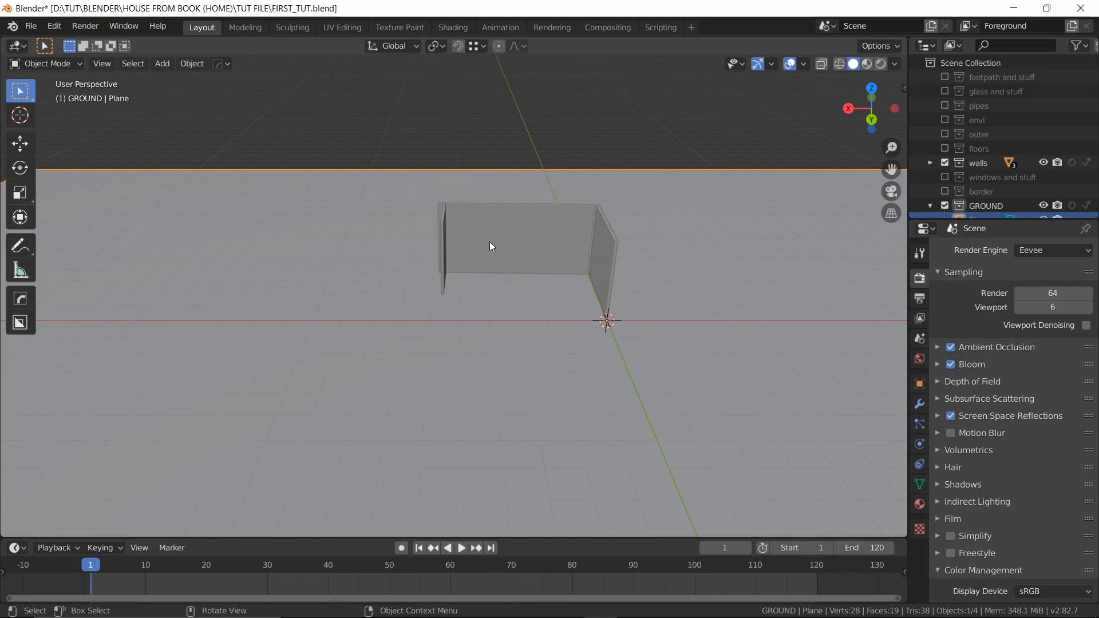
scroll(770, 253, up, 2)
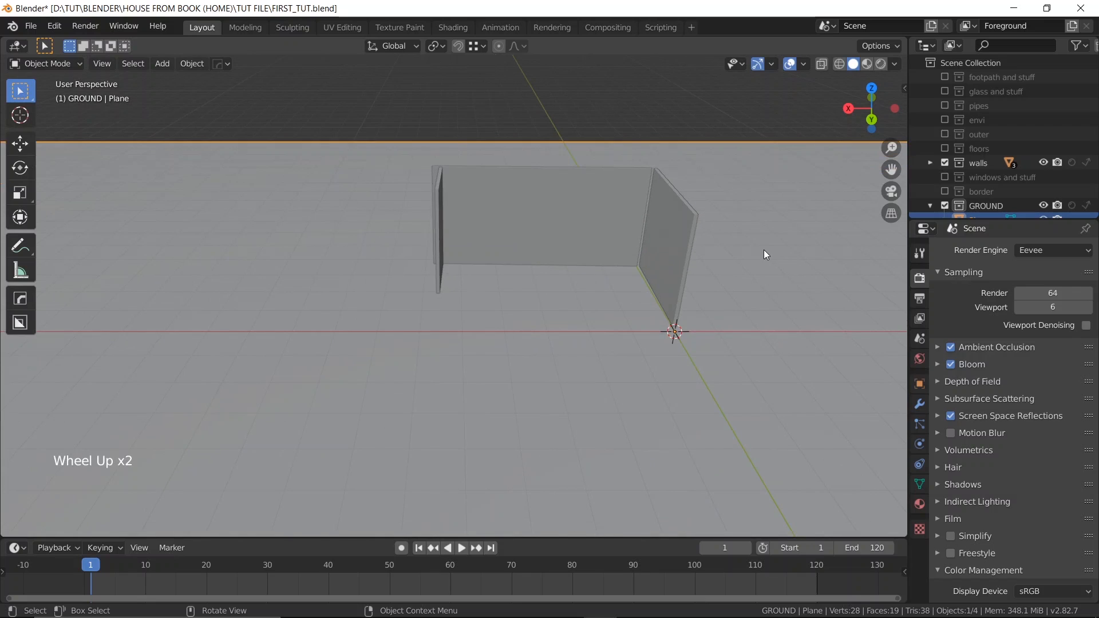
- Display the object transform properties in the sidebar and select all three interior divider walls
key(n)
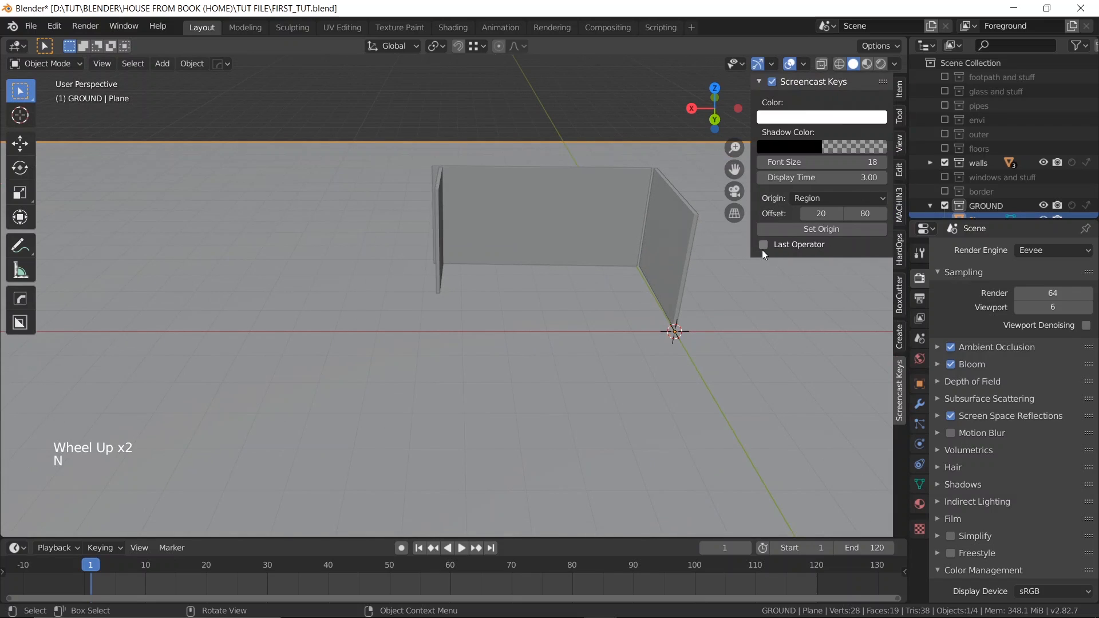
click(900, 117)
click(900, 90)
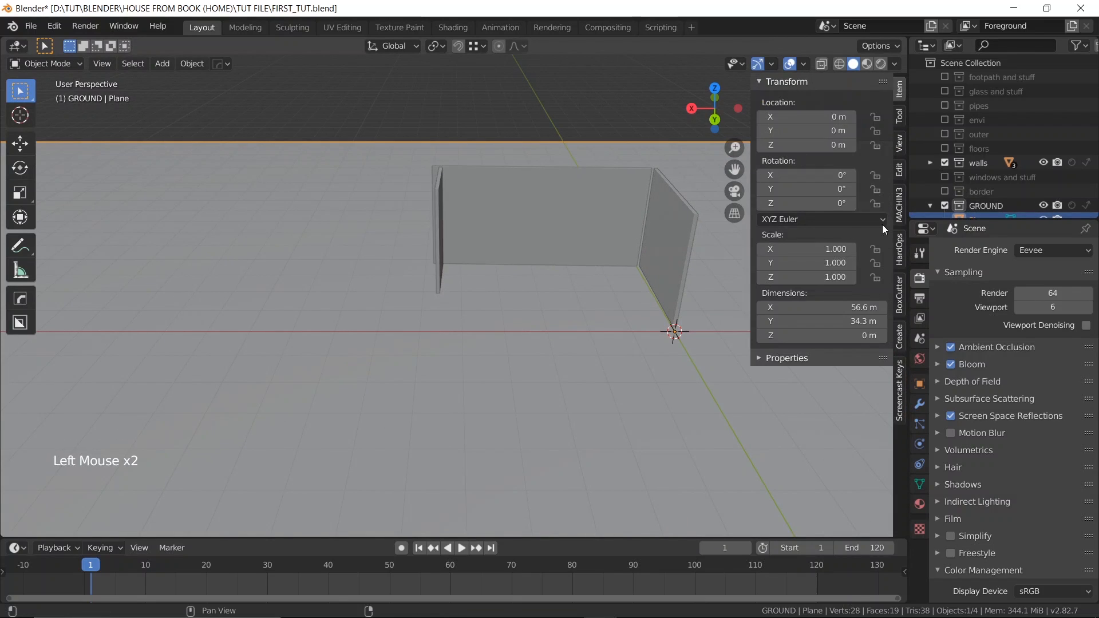
shift+middle_drag(414, 321, 355, 194)
click(339, 193)
shift+click(473, 200)
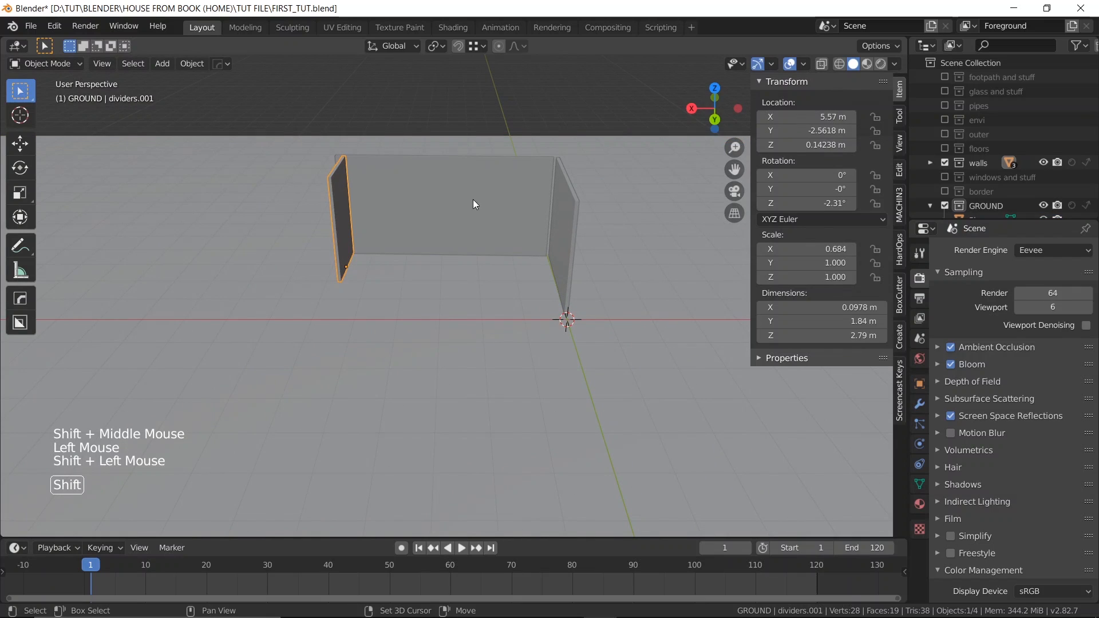
shift+click(448, 174)
shift+click(565, 219)
scroll(391, 297, down, 1)
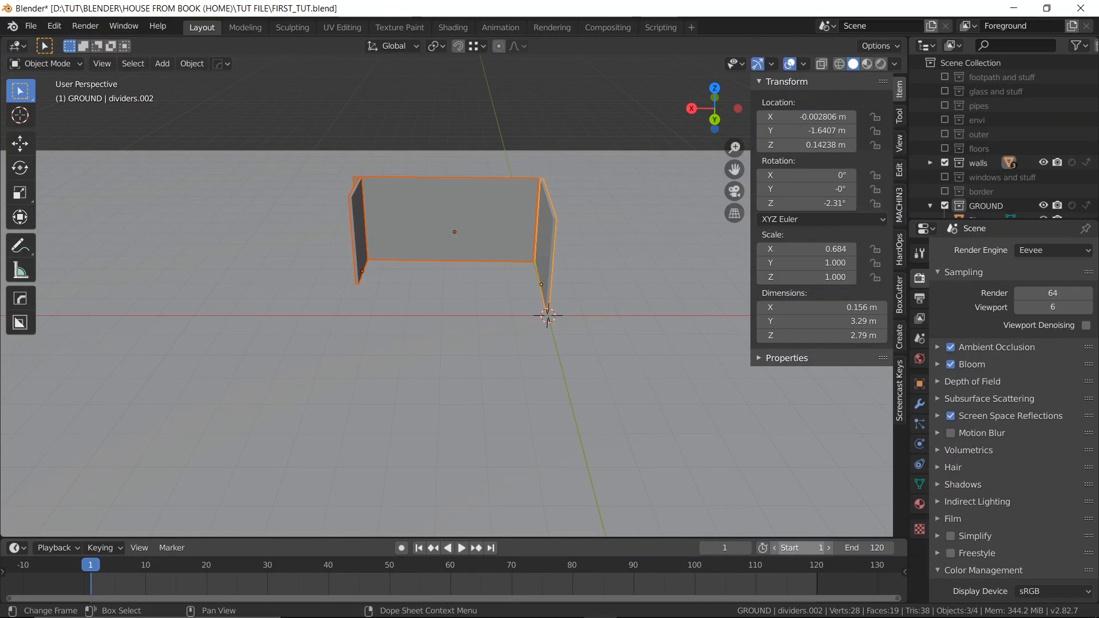
- Go to frame 60 and insert a Location keyframe for the three selected divider walls
click(797, 548)
click(739, 549)
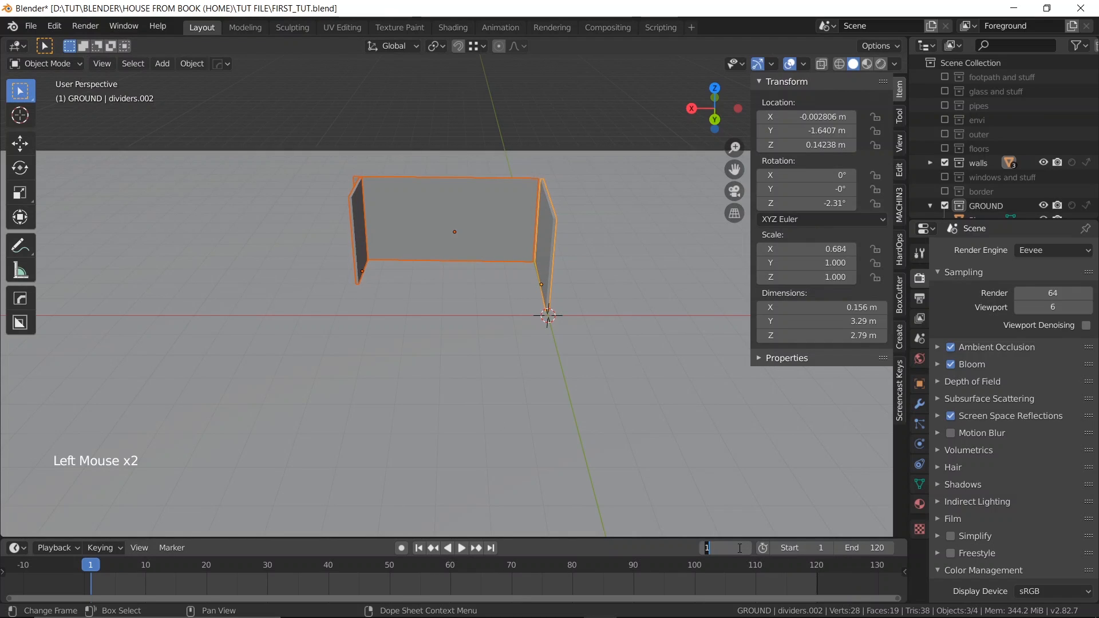
text(60)
key(Return)
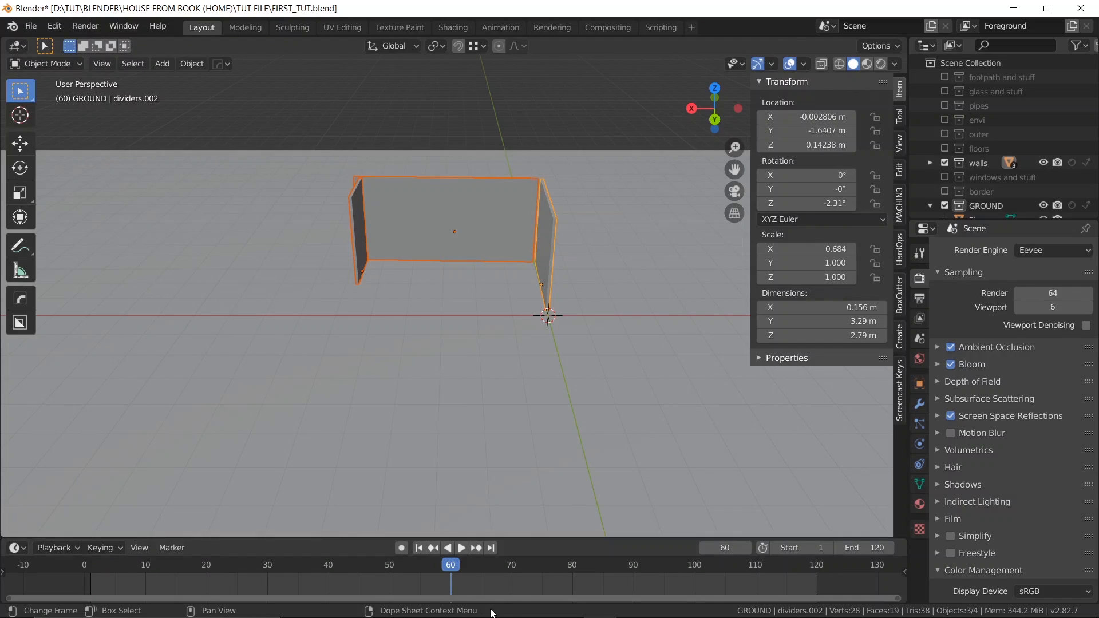
key(i)
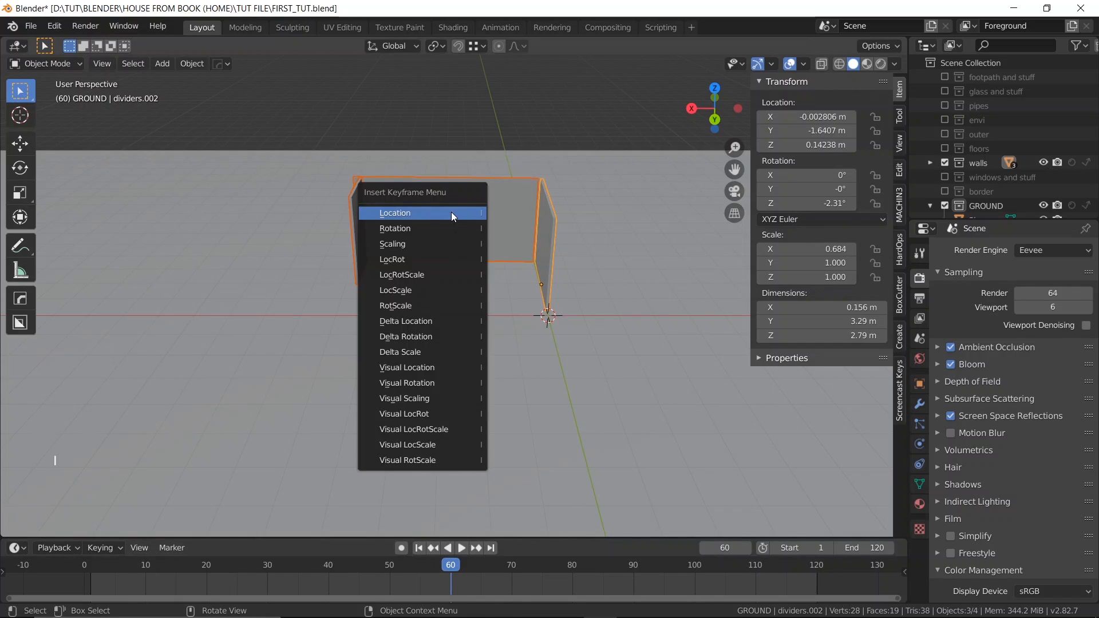
click(451, 212)
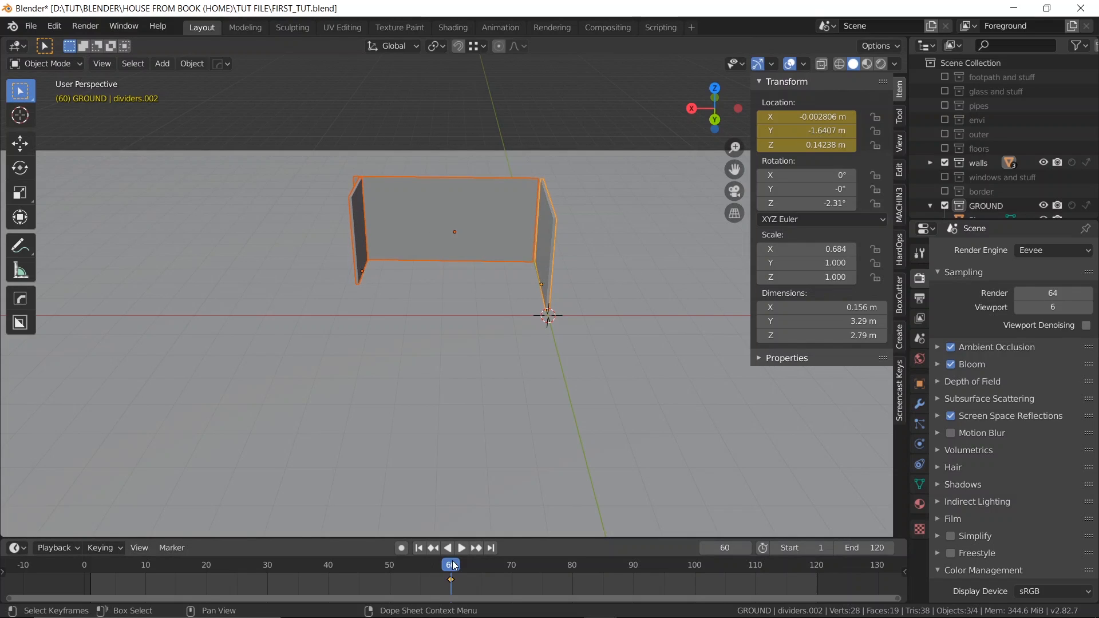
- At frame 0, move the three walls down about 3.5 m along Z below the ground and insert a Location keyframe
drag(453, 563, 84, 541)
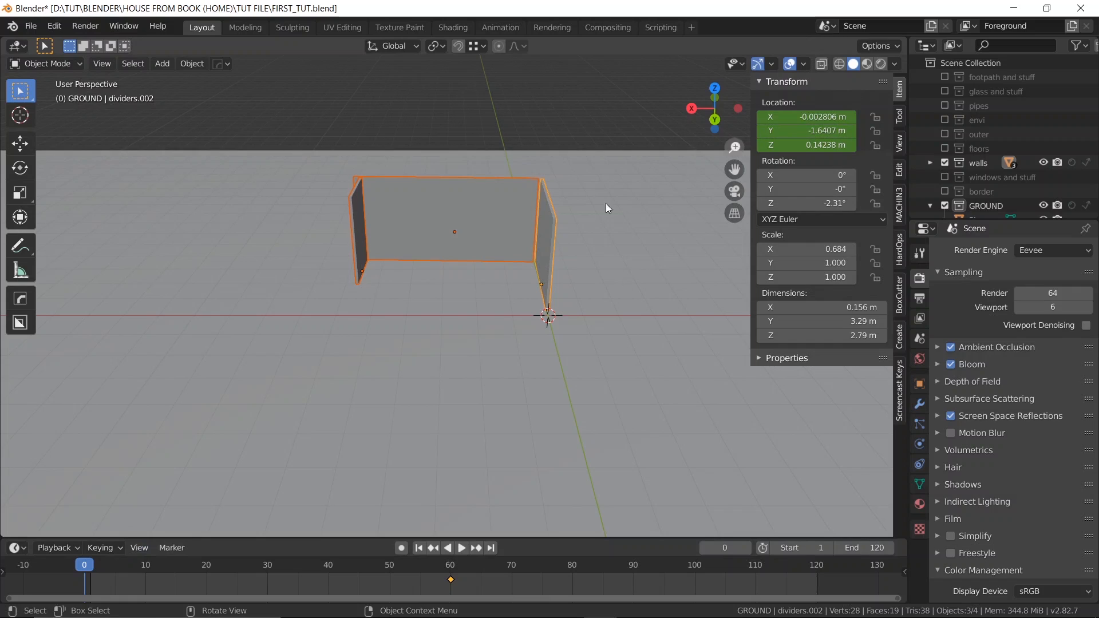
key(g)
key(z)
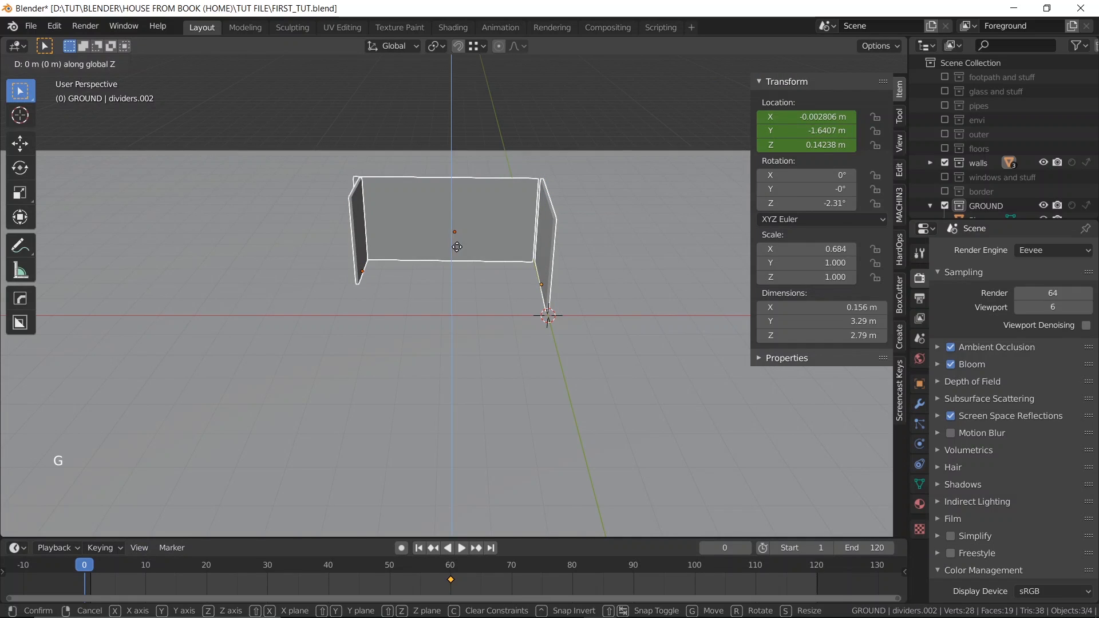
click(459, 334)
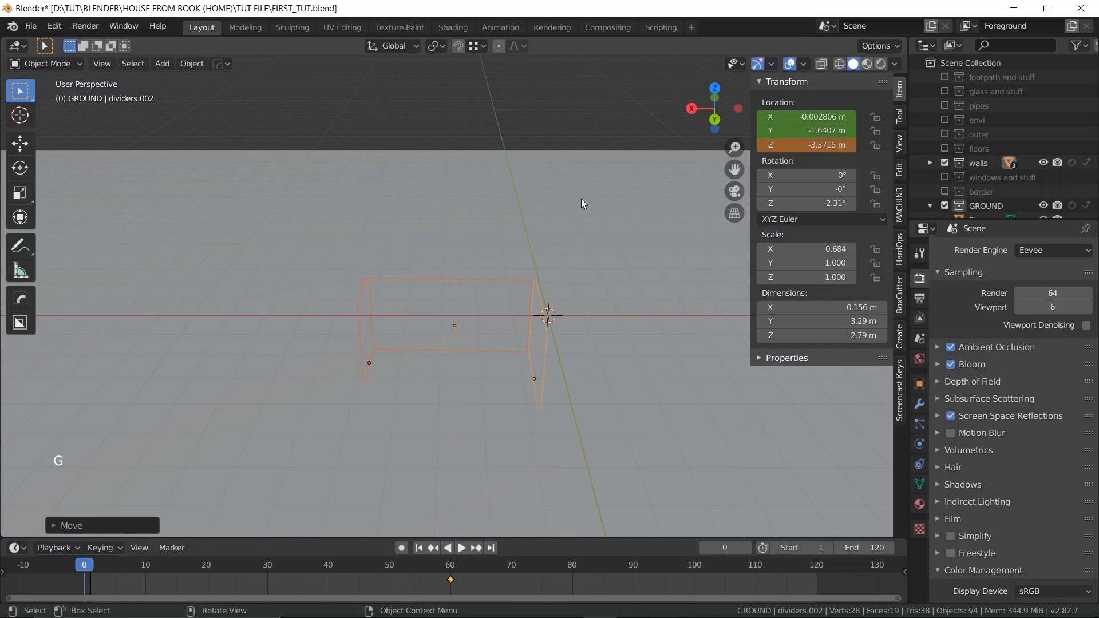
key(i)
click(497, 231)
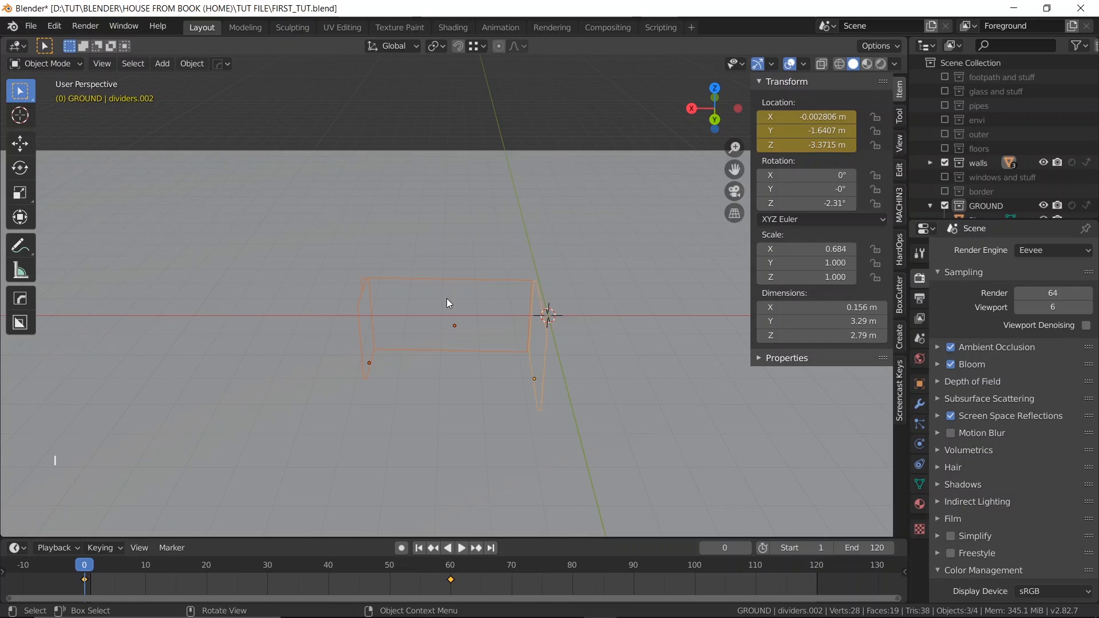
- Play the walls' rising animation and return to frame 60
key(space)
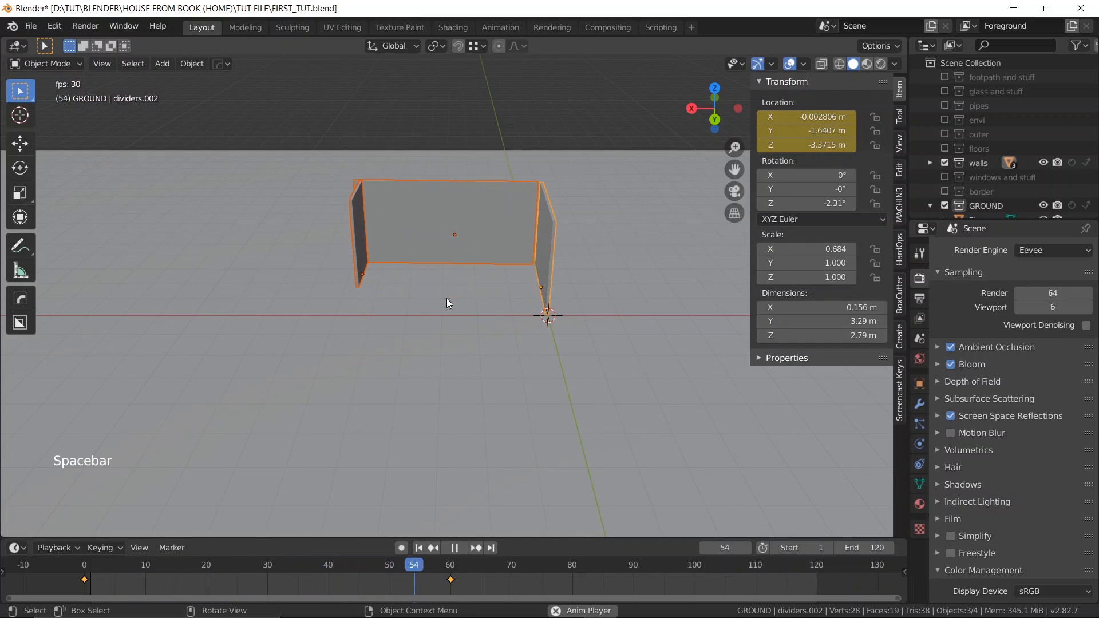
key(space)
click(448, 563)
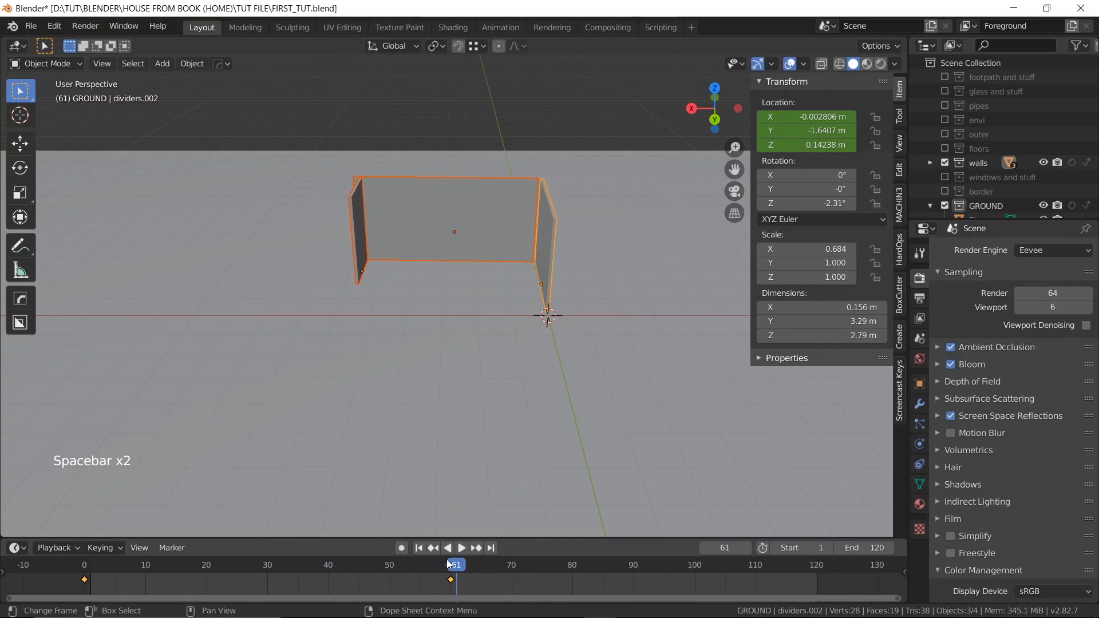
click(449, 565)
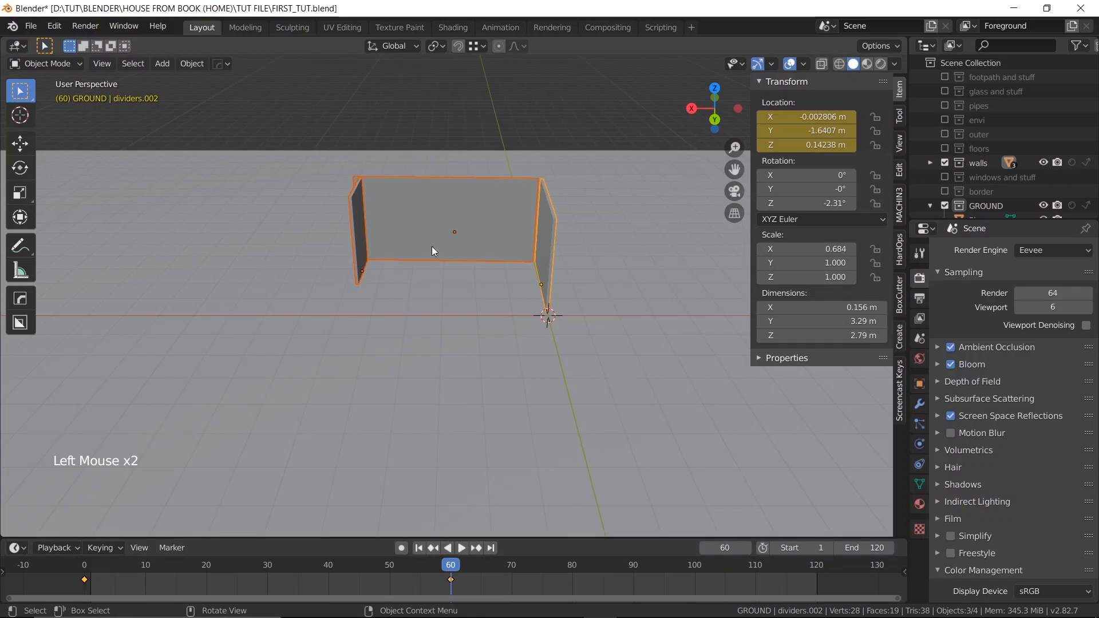
- Examine the three divider walls on the ground plane from farther away and close up
scroll(434, 239, down, 2)
shift+middle_drag(434, 239, 472, 205)
scroll(472, 210, up, 1)
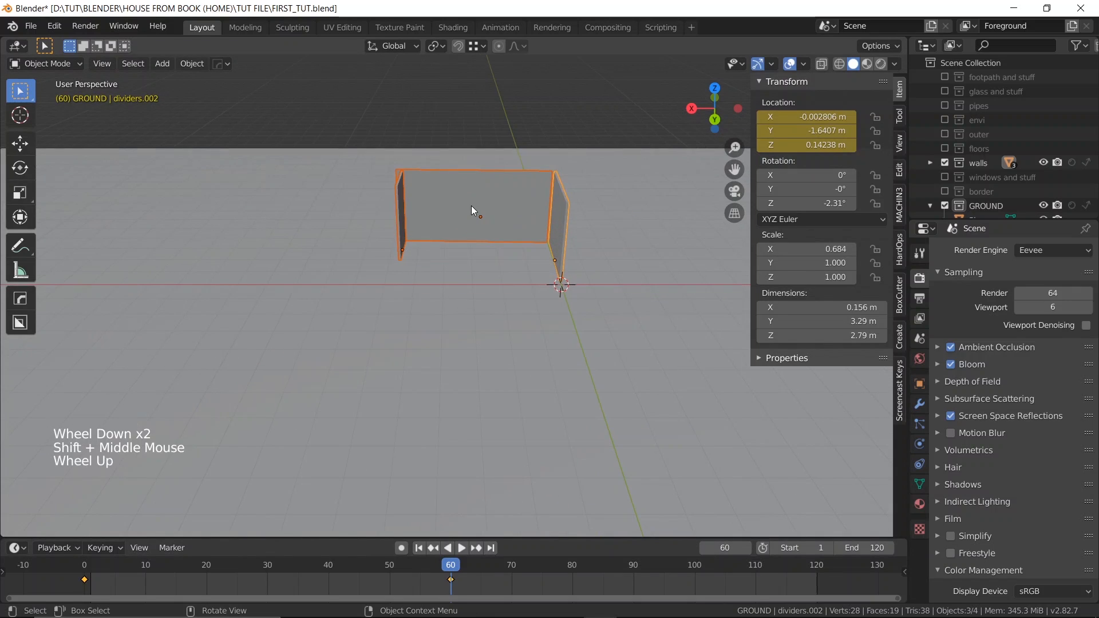
scroll(496, 226, down, 1)
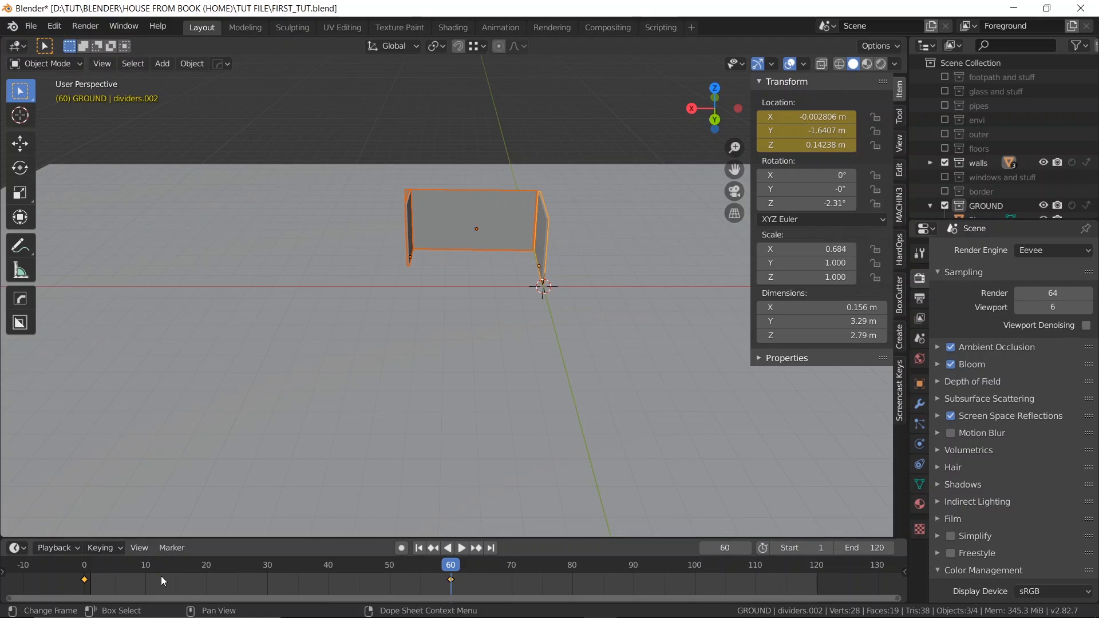
scroll(406, 180, down, 1)
middle_drag(406, 181, 392, 207)
scroll(448, 156, up, 3)
scroll(438, 203, up, 2)
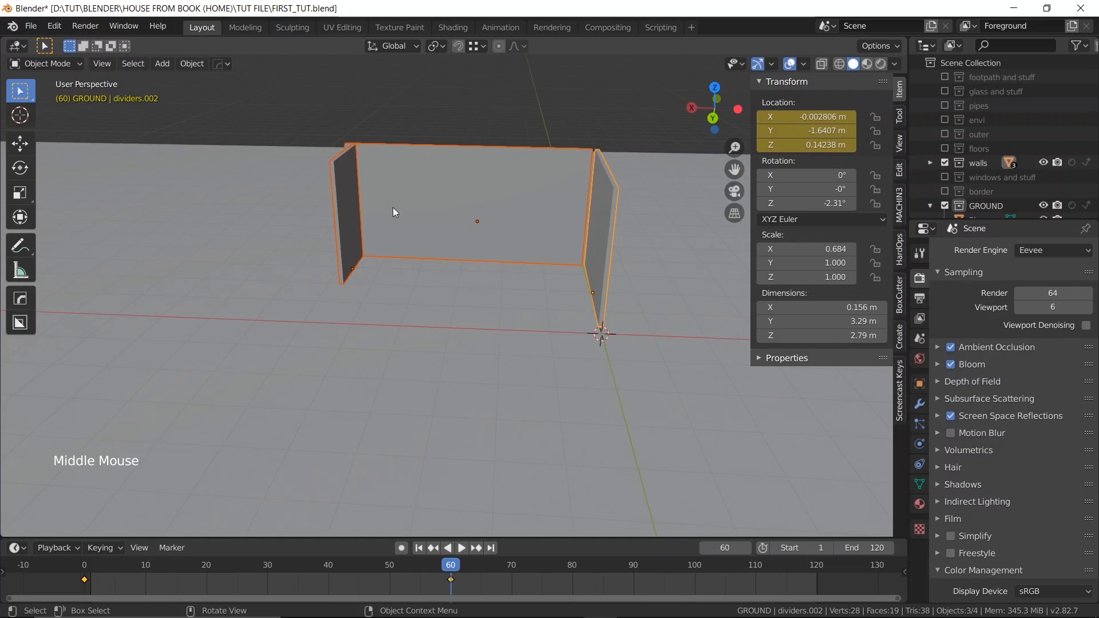
shift+middle_drag(392, 210, 456, 486)
scroll(361, 226, down, 1)
scroll(432, 267, up, 1)
- Shift both location keyframes of the long back divider wall 5 frames later on the timeline
click(347, 217)
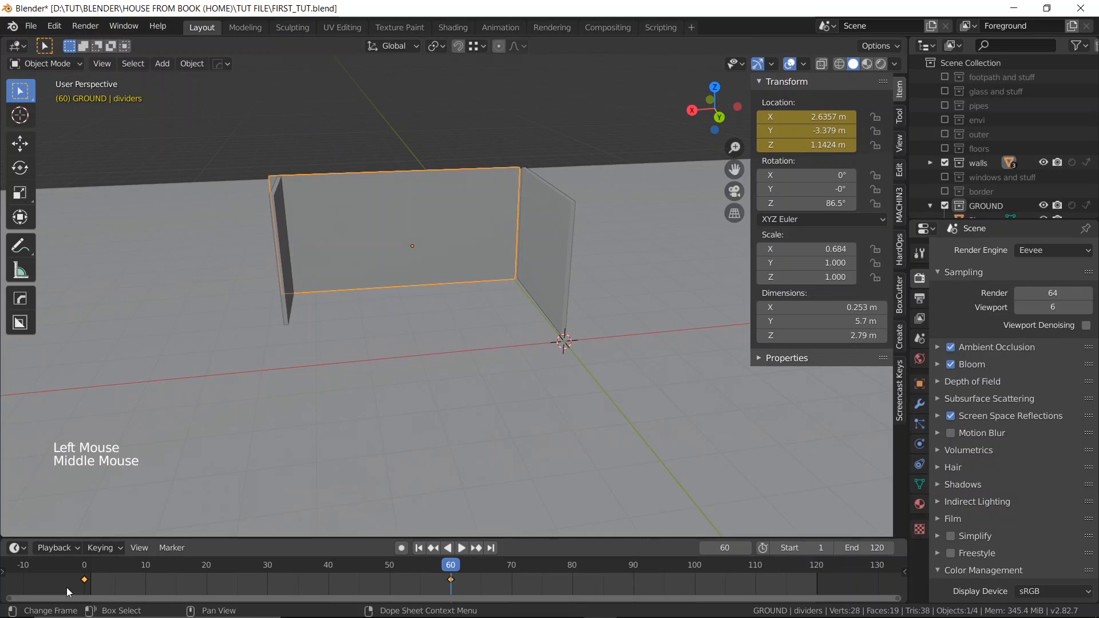
drag(59, 583, 486, 565)
click(536, 239)
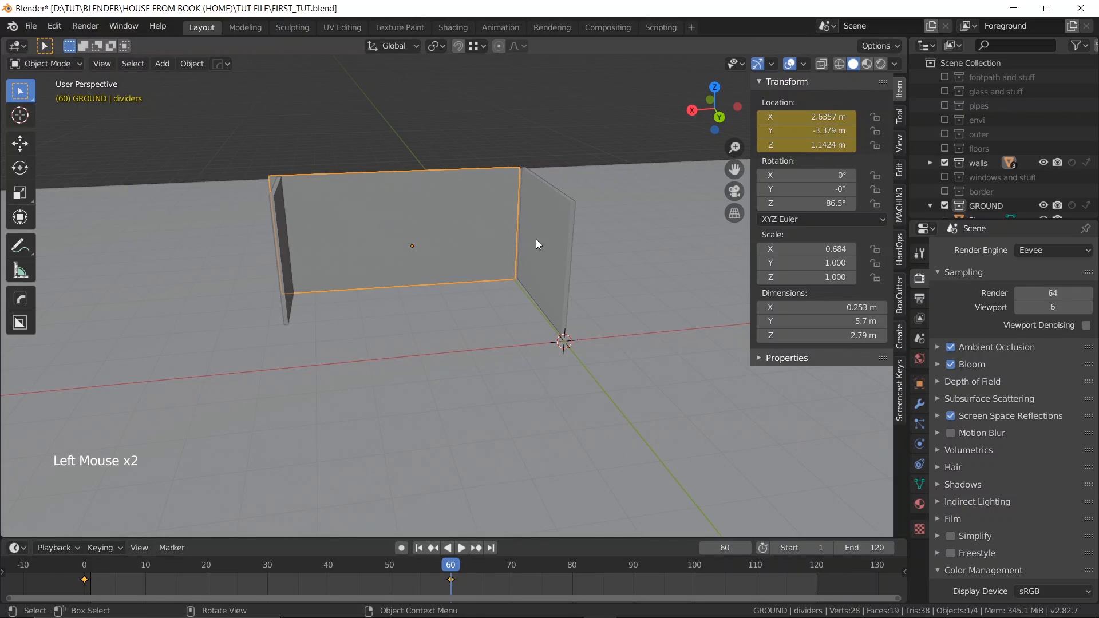
click(535, 240)
click(418, 219)
click(284, 229)
click(418, 233)
click(338, 204)
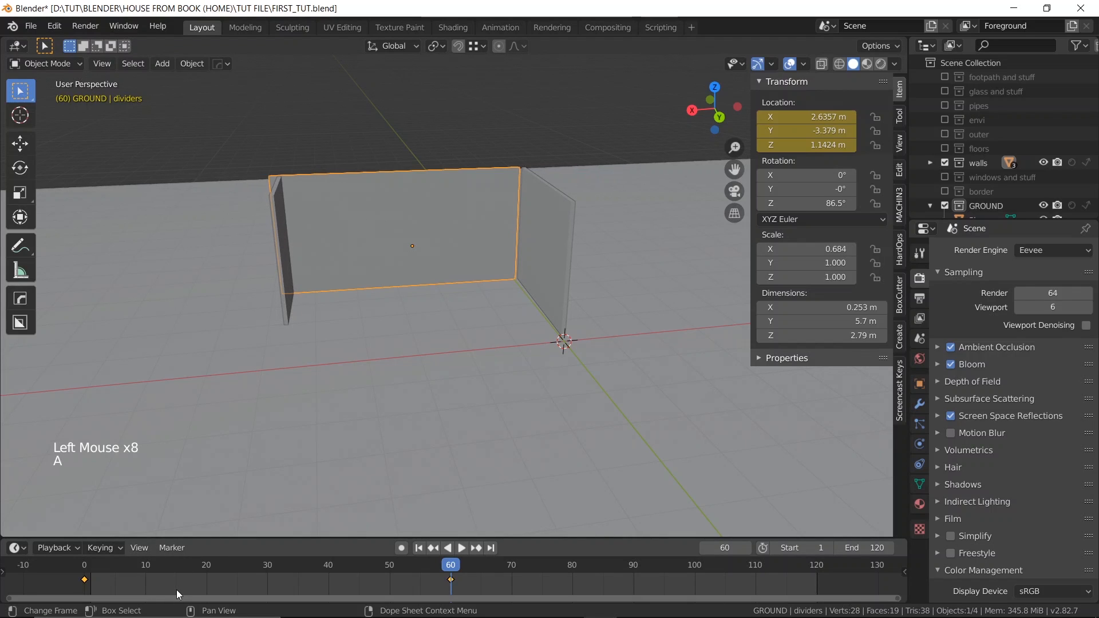
key(a)
key(g)
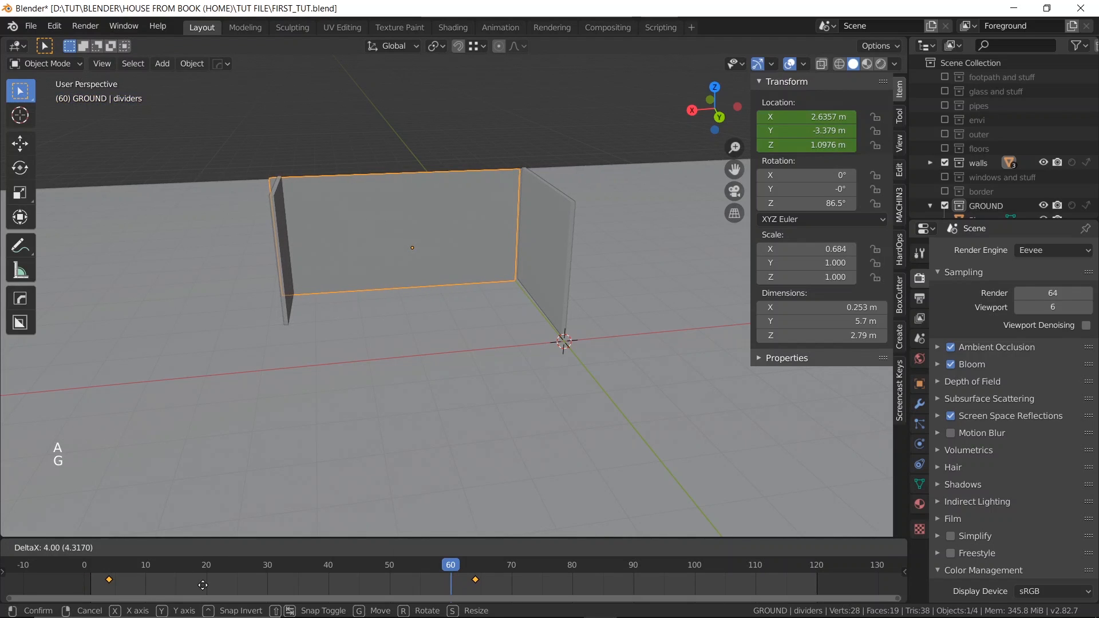
click(203, 585)
- Shift both location keyframes of the side wall next to the world origin 6 frames later
click(534, 222)
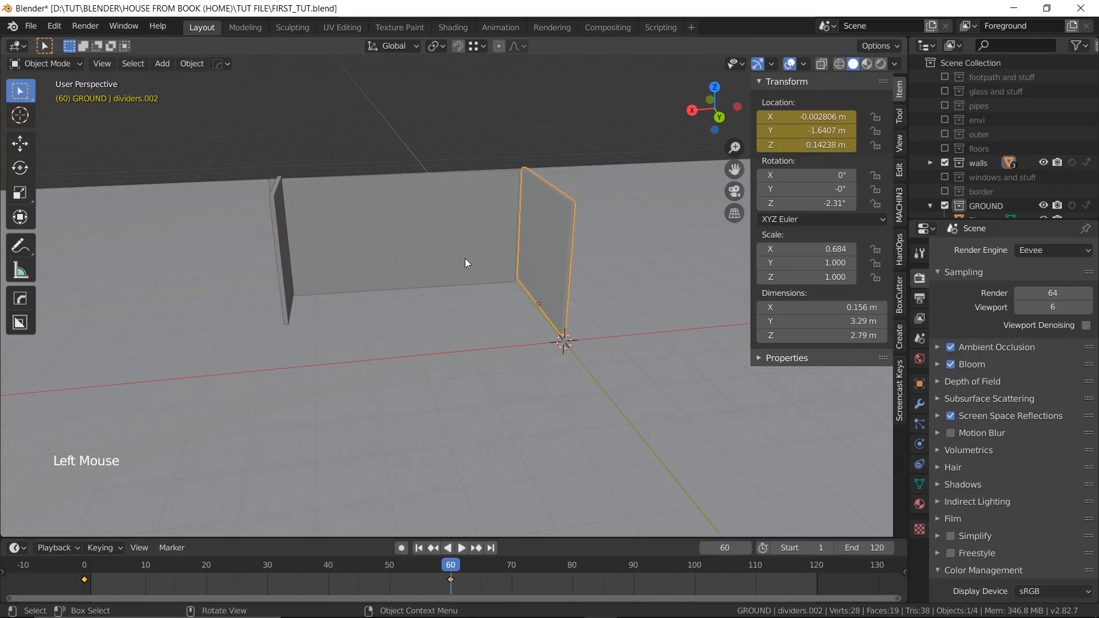
key(a)
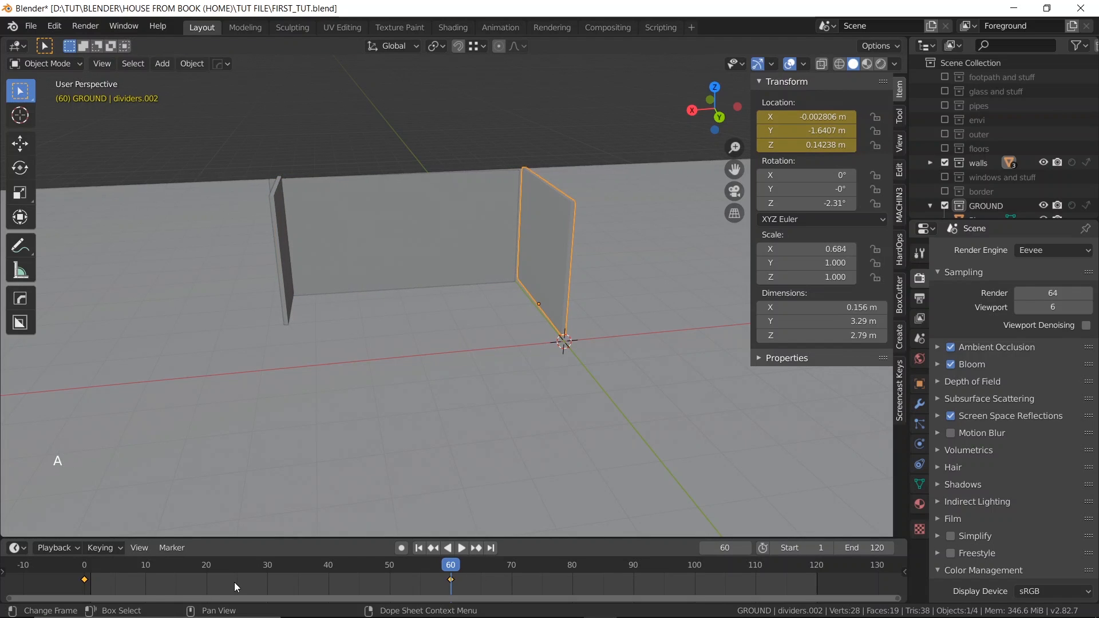
key(g)
click(273, 584)
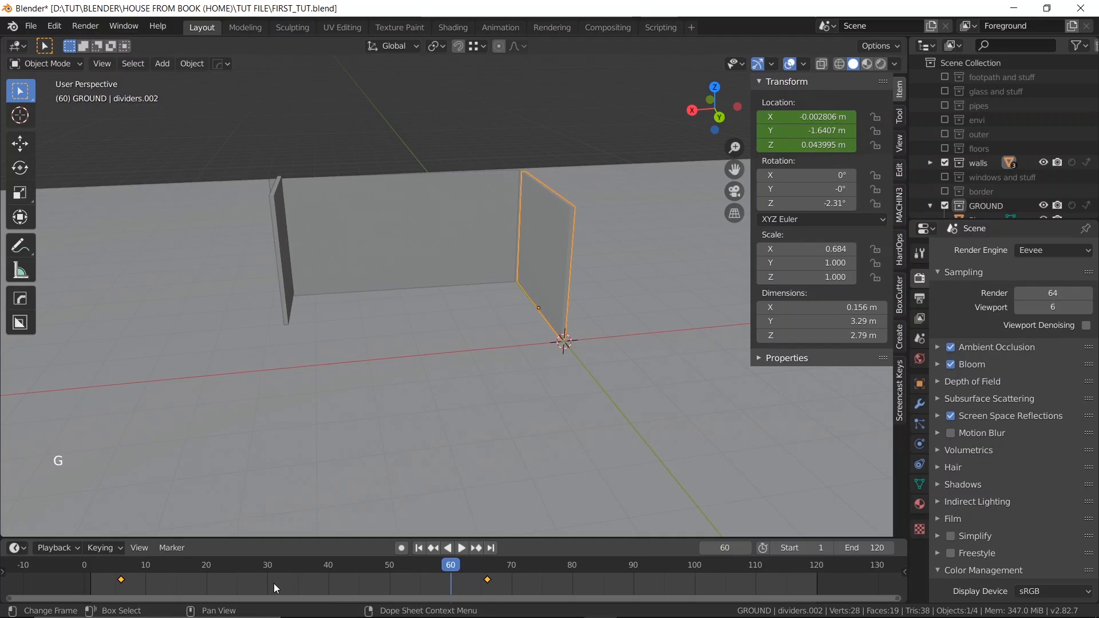
- Play the staggered animation from frame 1, and delay the origin-side wall's two keyframes by another 3 frames
key(shift+Left)
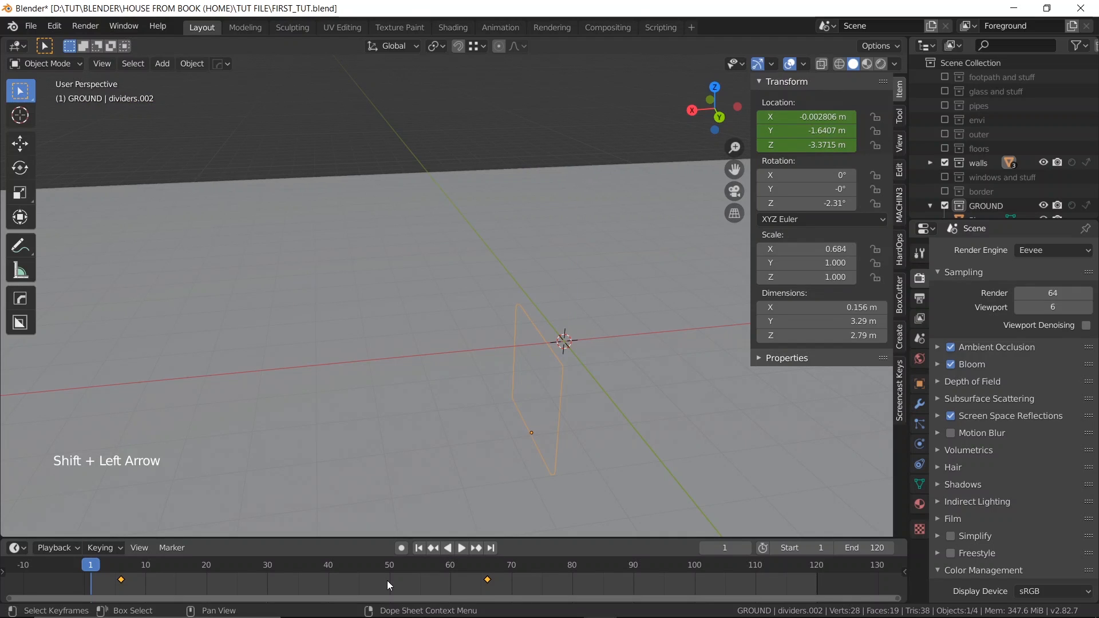
key(space)
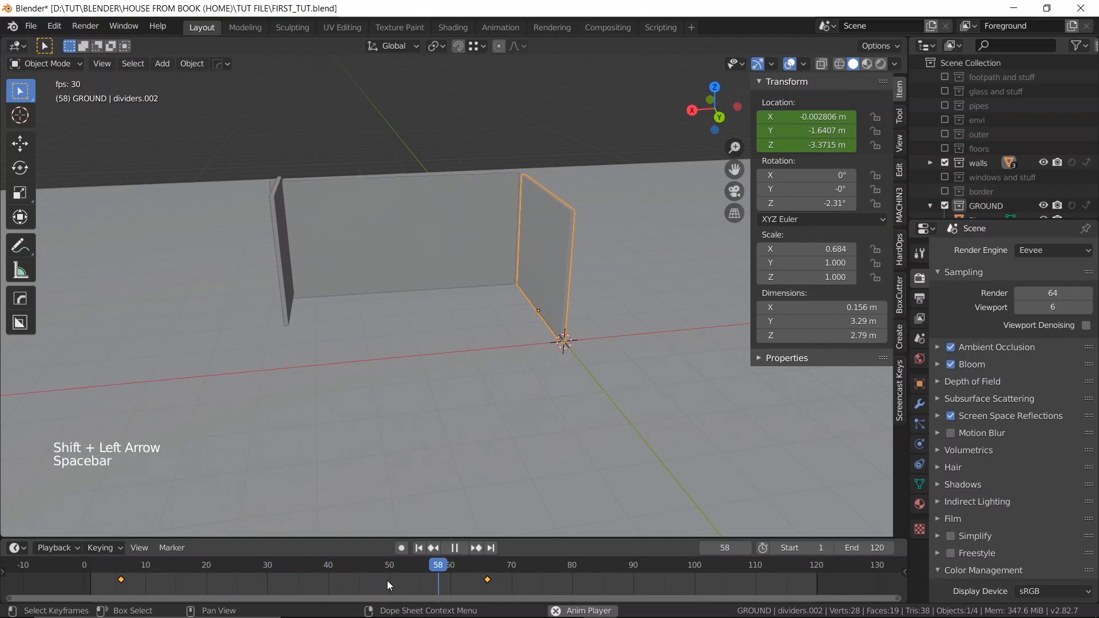
key(space)
drag(483, 568, 338, 564)
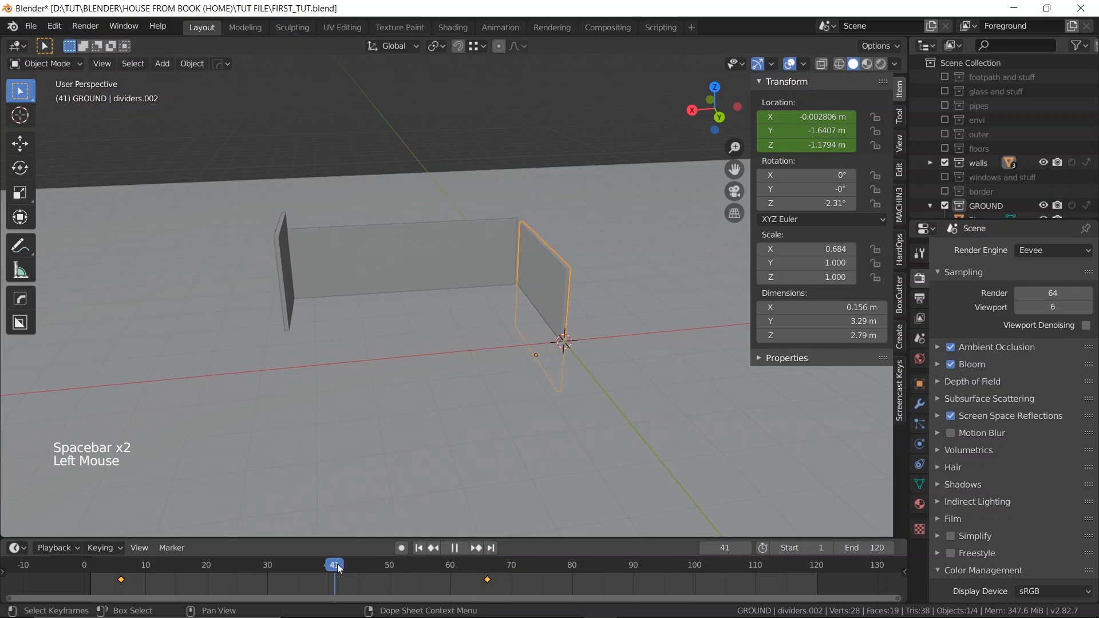
key(g)
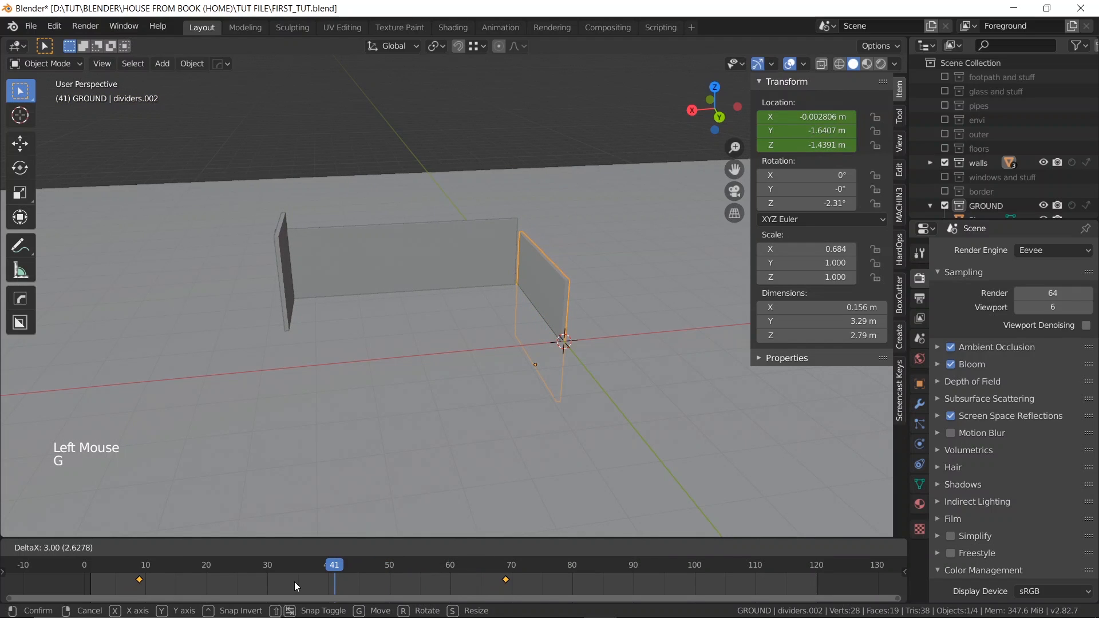
click(294, 581)
- Replay the wall animation to check its staggered timing, and jump to frame 74
drag(284, 562, 106, 567)
key(space)
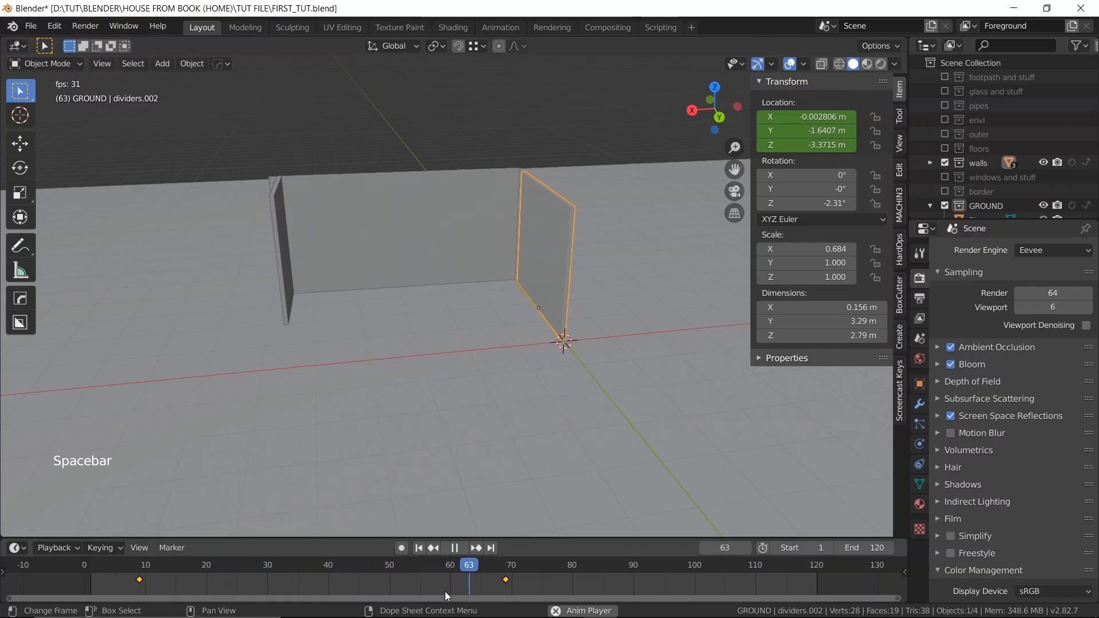
key(space)
key(shift+Left)
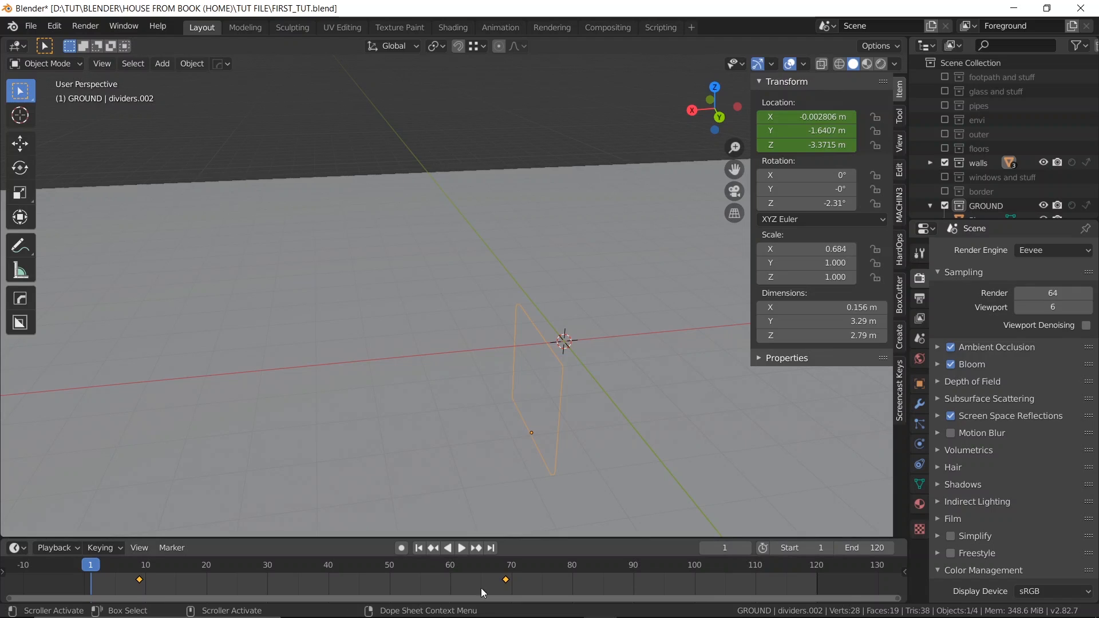
click(119, 565)
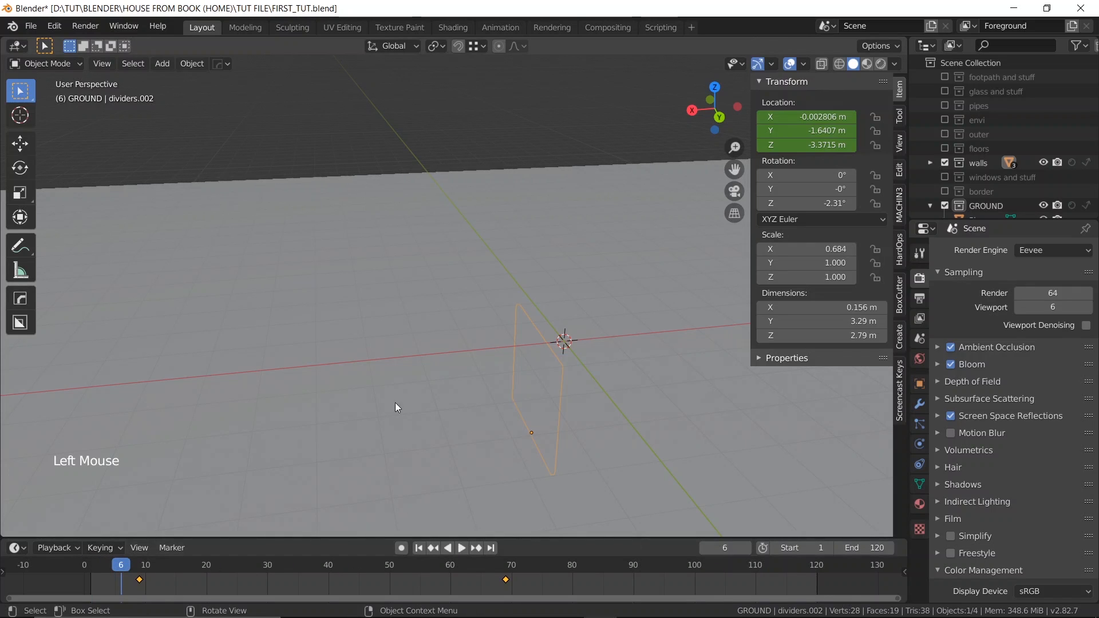
click(415, 563)
click(535, 563)
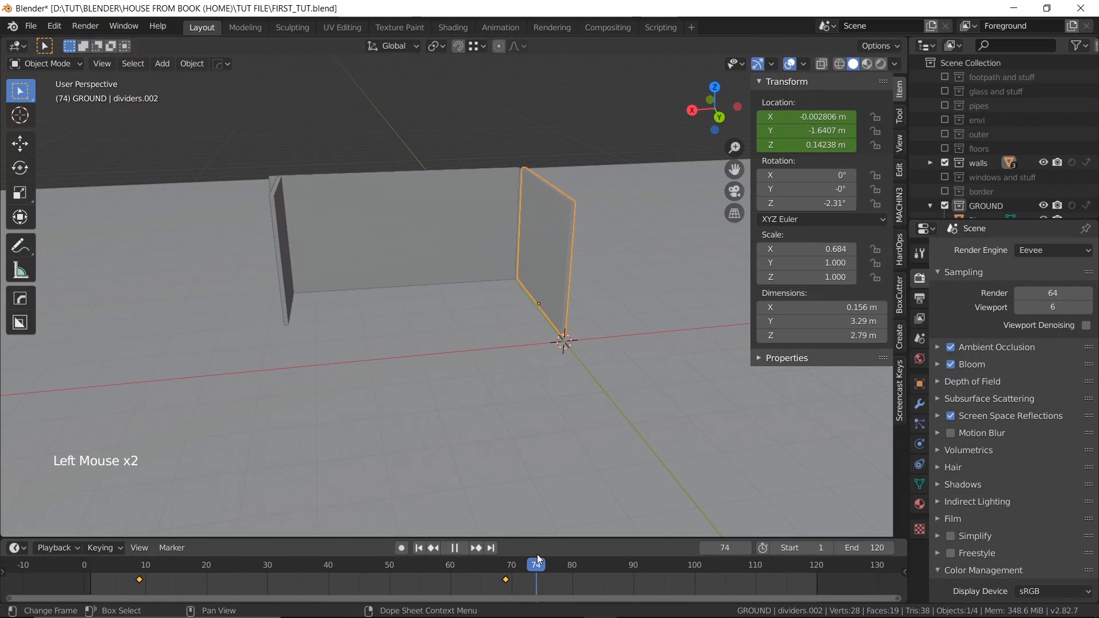
- Select all three divider walls together so their combined keyframes show on the timeline
shift+click(293, 256)
shift+click(340, 239)
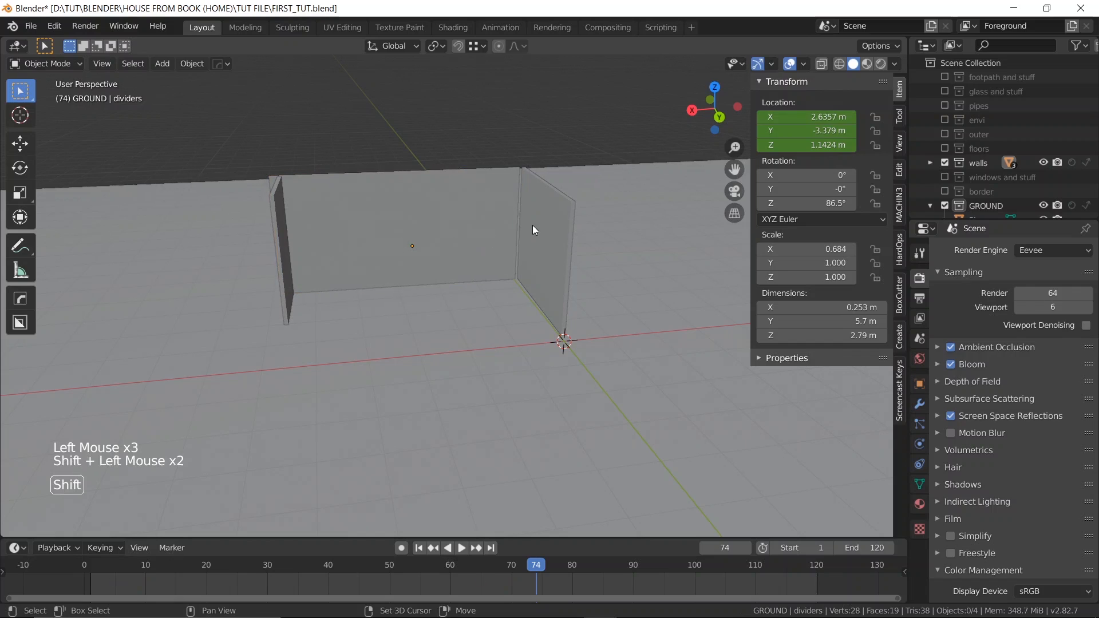
shift+click(532, 225)
shift+click(300, 220)
shift+click(279, 223)
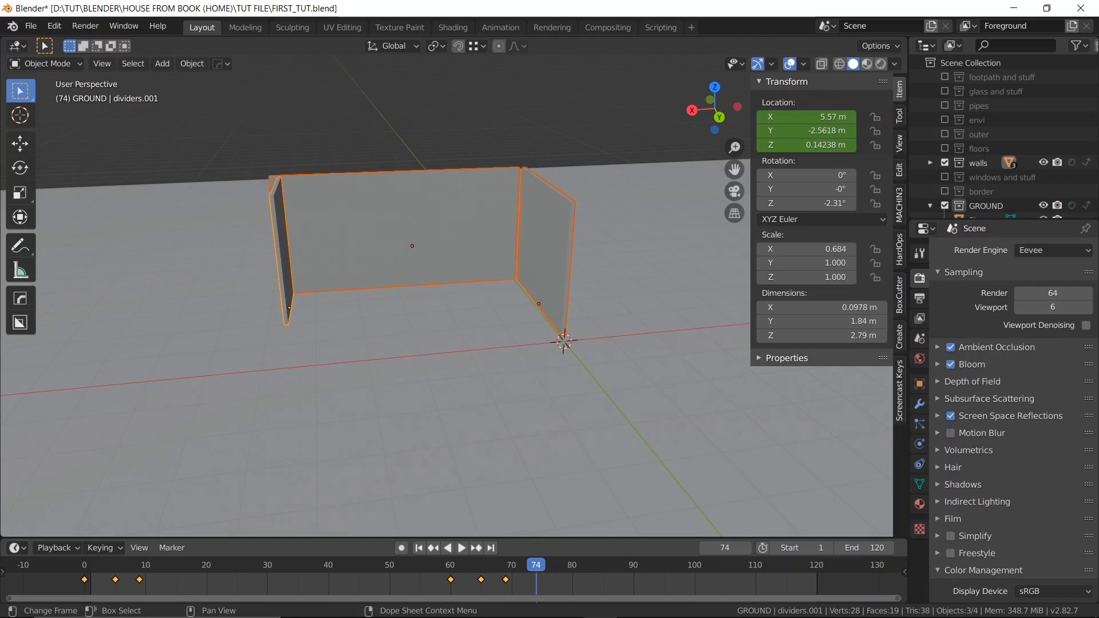
- Try to scale the three walls' keyframes around frame 74, and scrub back to frame 57
key(s)
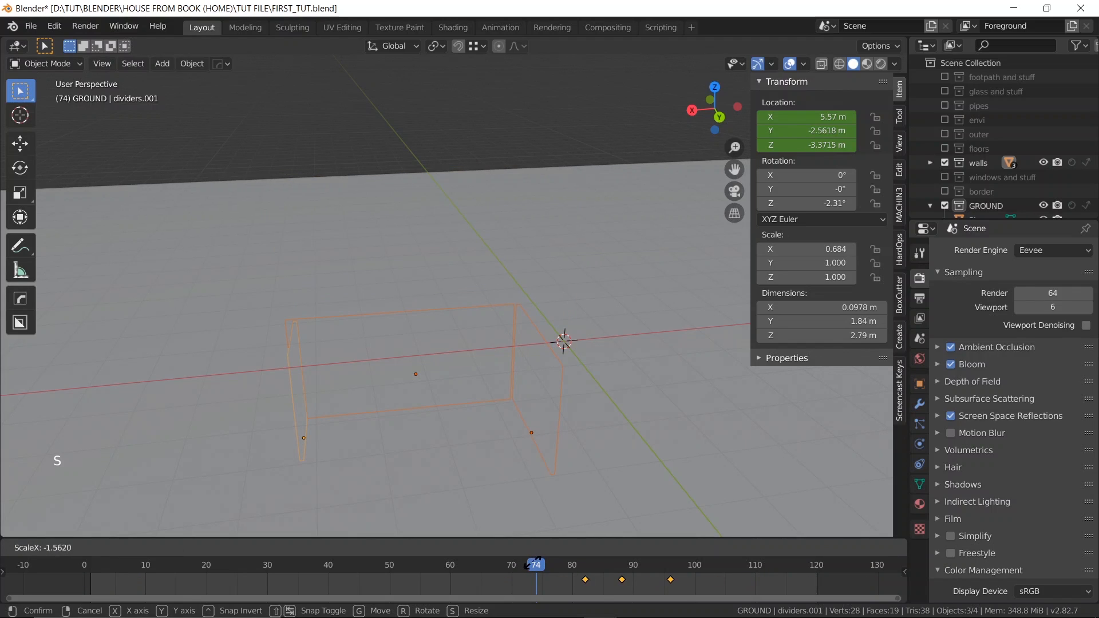
key(shift)
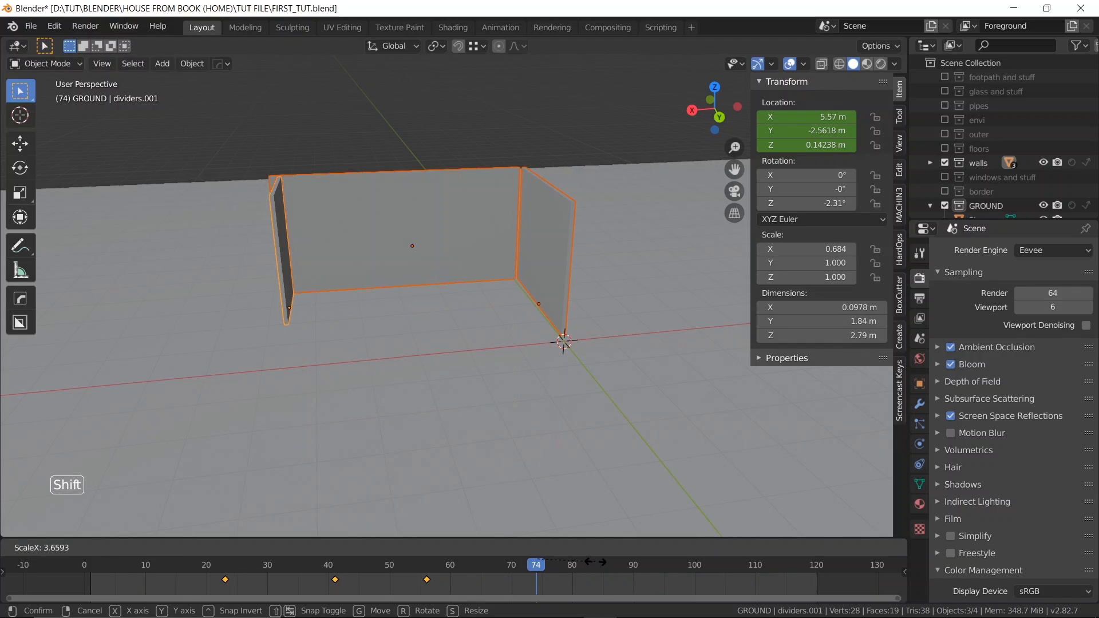
click(555, 564)
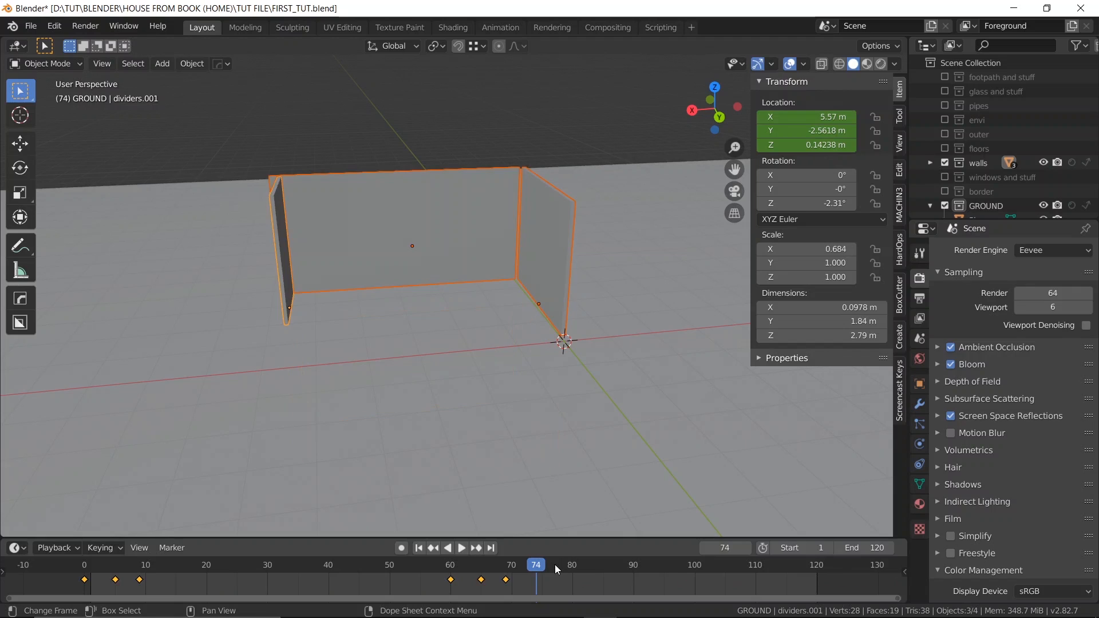
drag(533, 585, 432, 579)
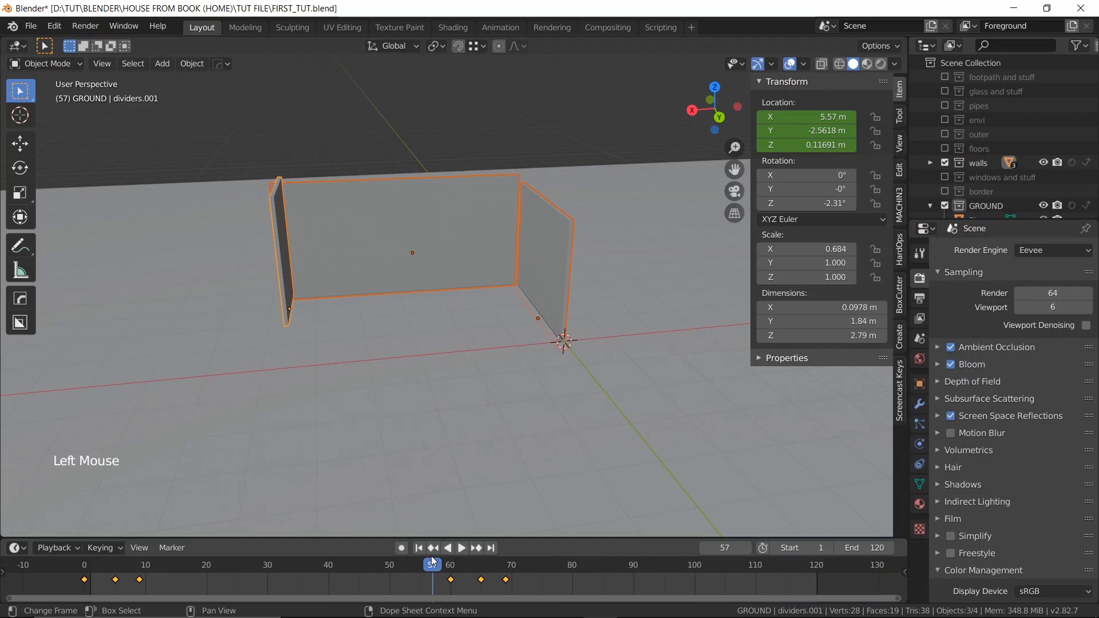
- Move the long back wall's second location keyframe to frame 35, 30 frames after its first keyframe
click(372, 246)
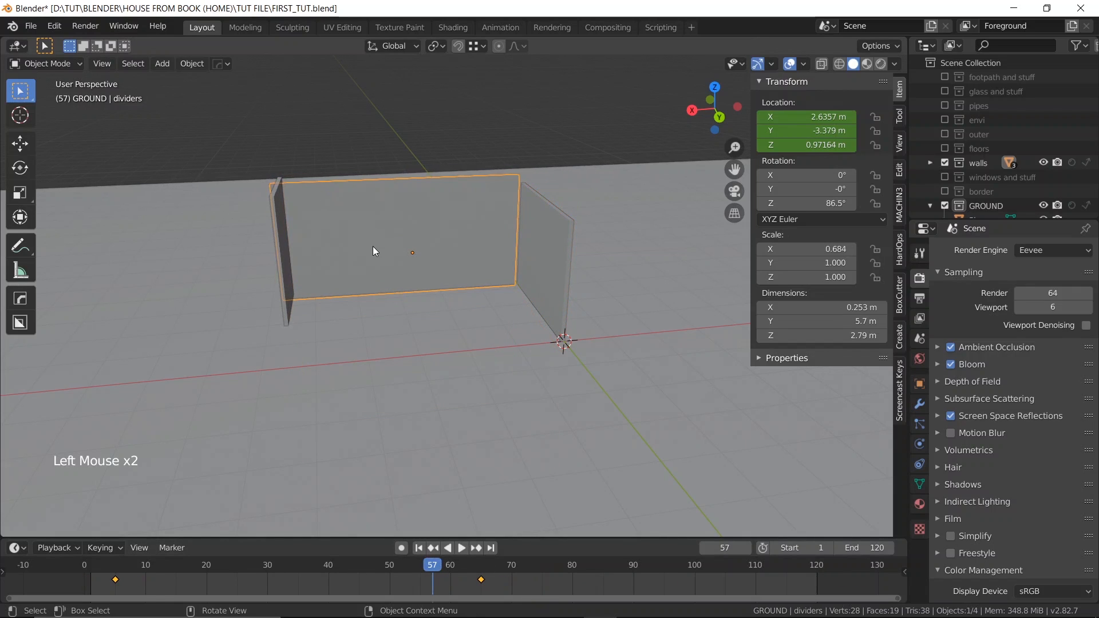
key(Down)
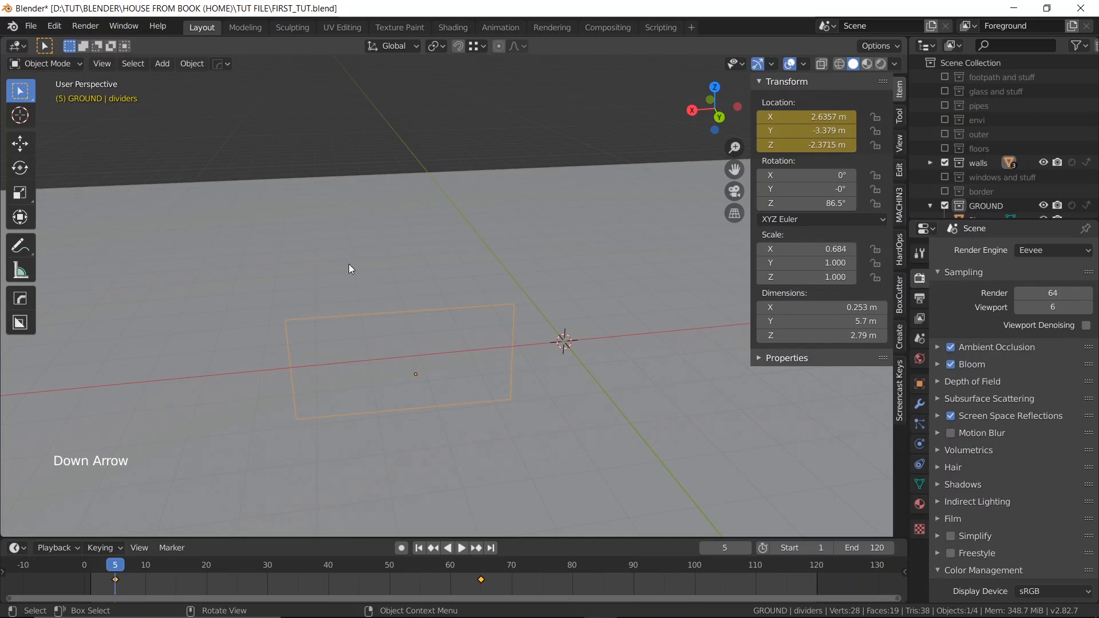
click(733, 549)
text(+30)
key(Return)
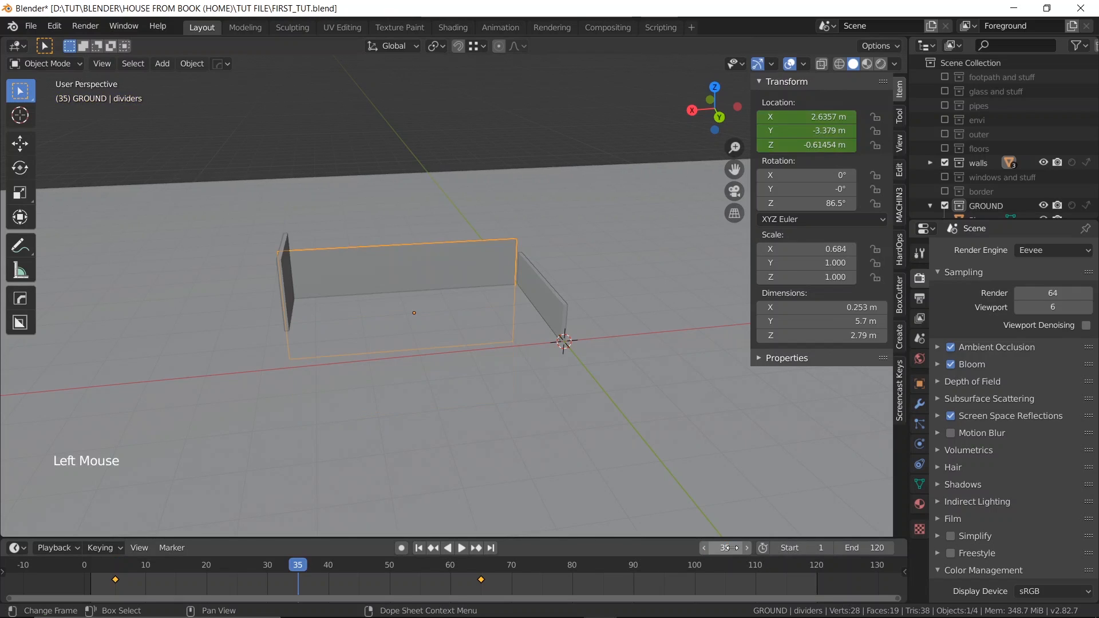
click(481, 580)
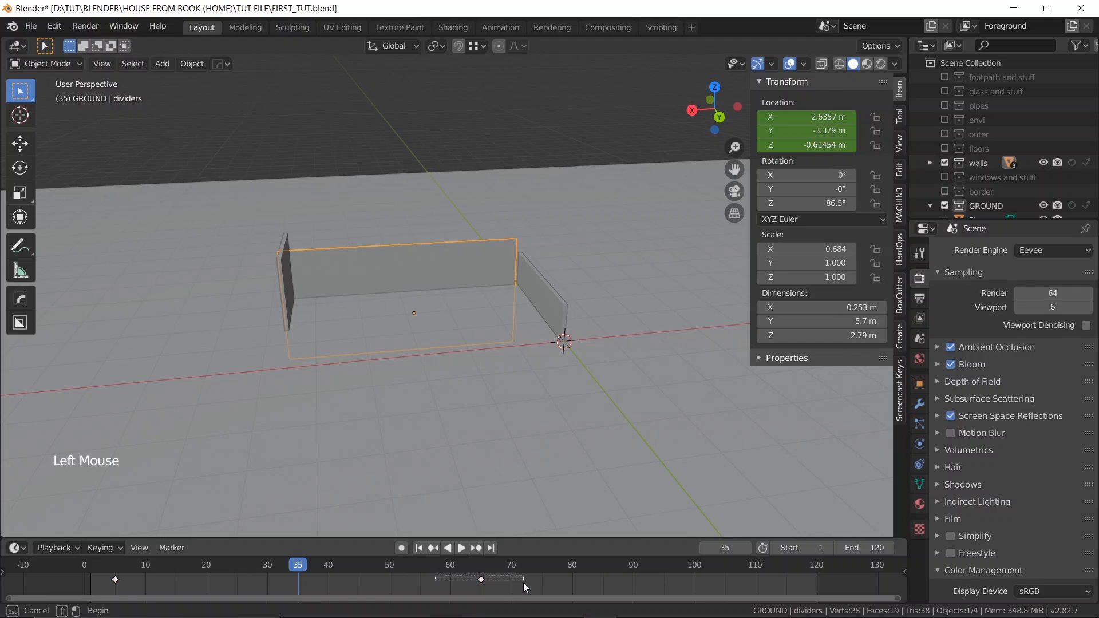
key(g)
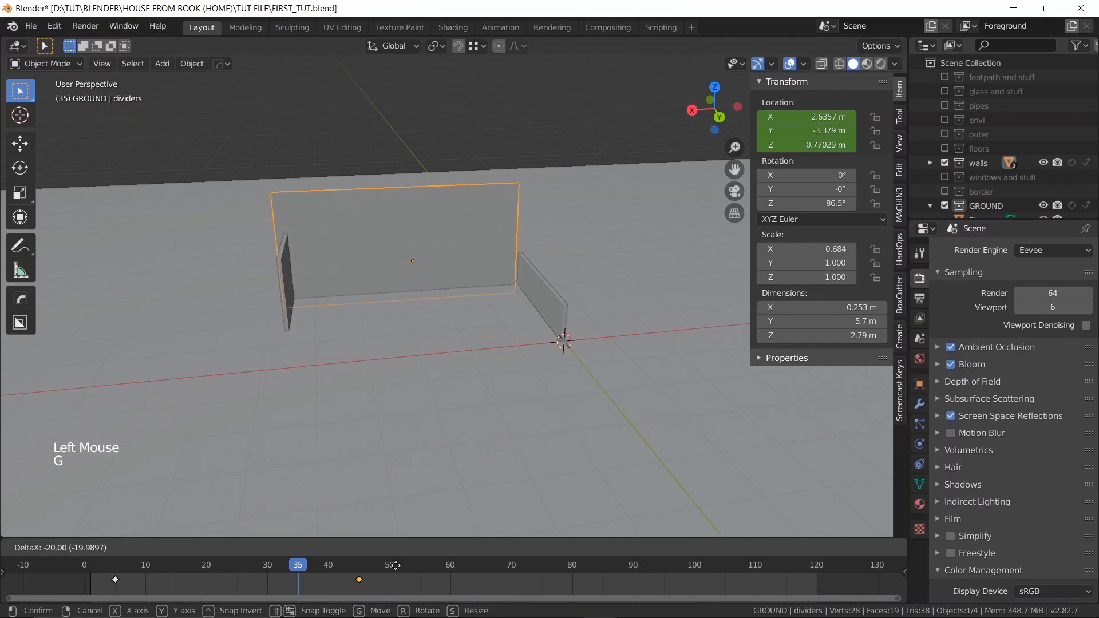
click(338, 558)
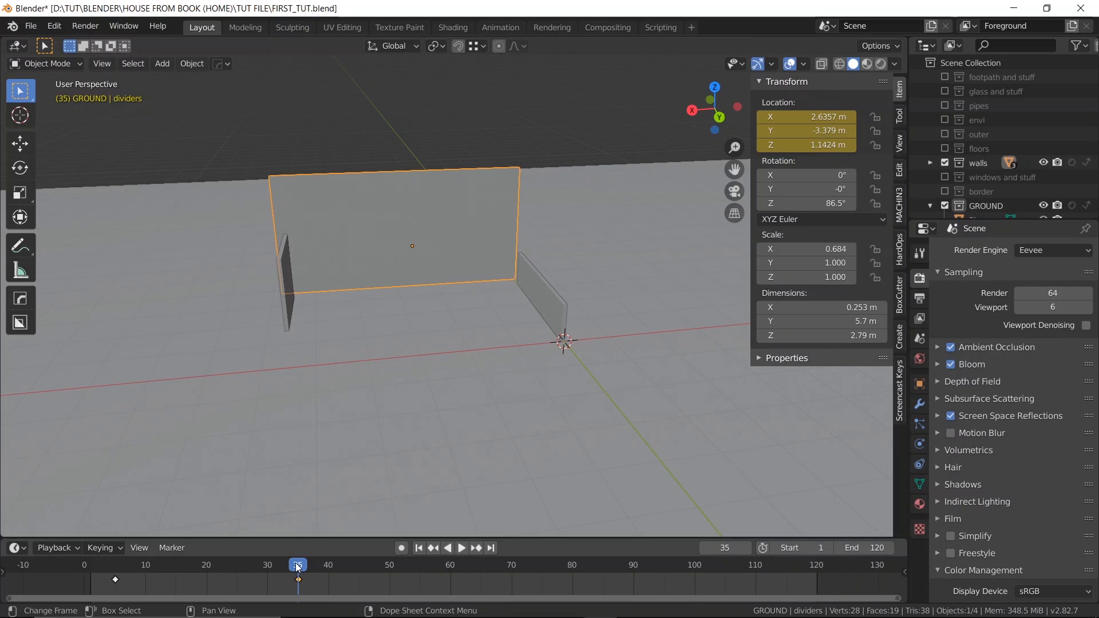
- Move the short outer-end wall's second location keyframe to frame 30, 30 frames after its first keyframe
click(282, 281)
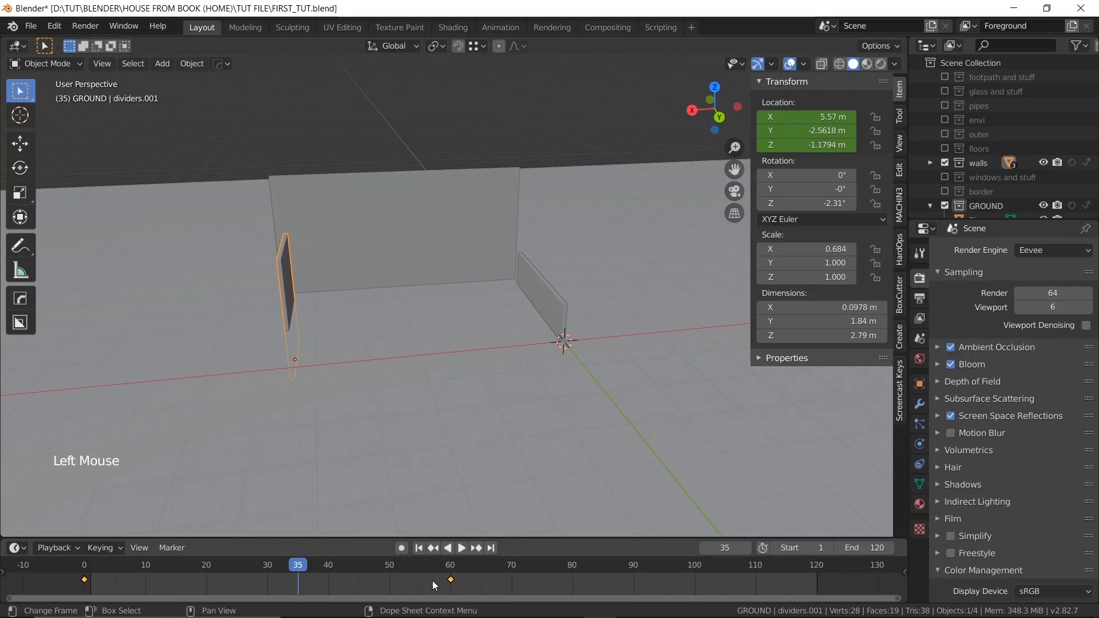
double_click(451, 580)
key(shift+Left)
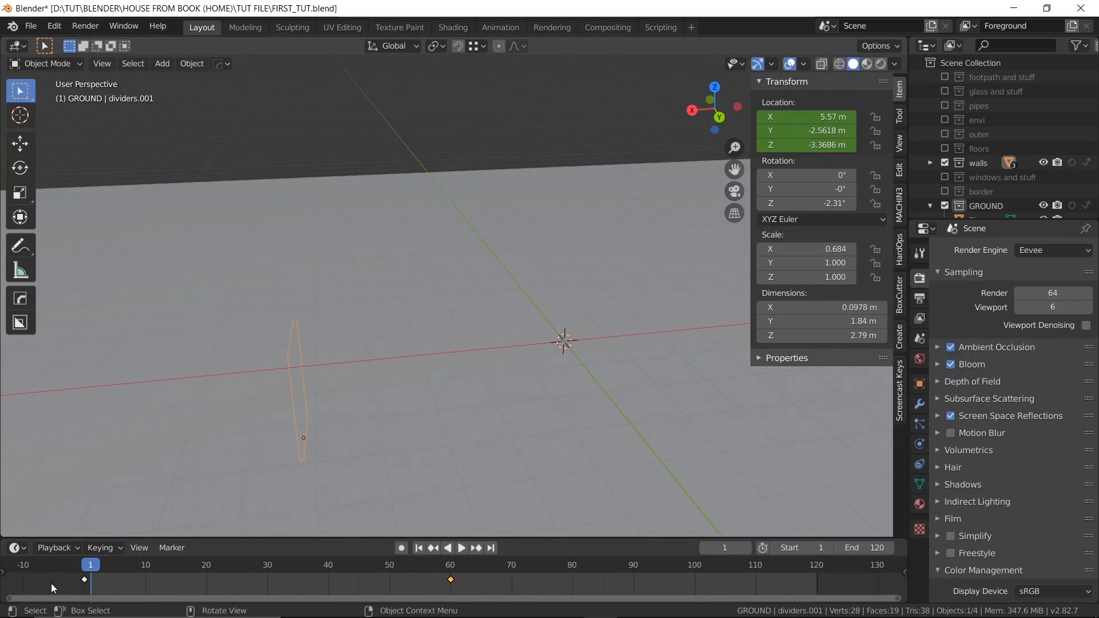
click(87, 565)
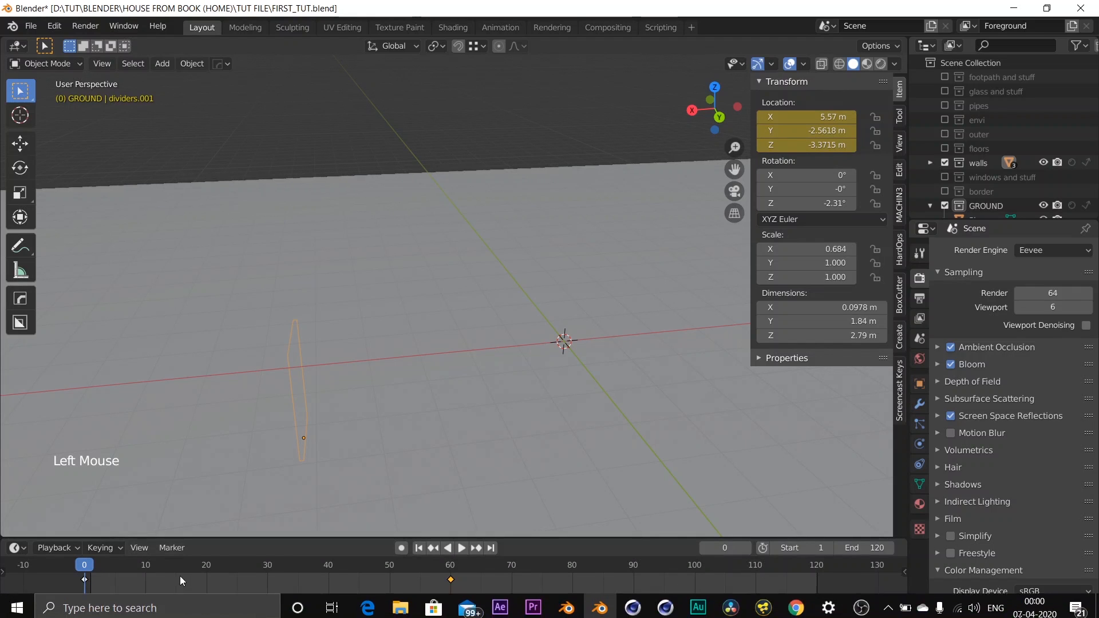
drag(103, 569, 265, 565)
click(266, 564)
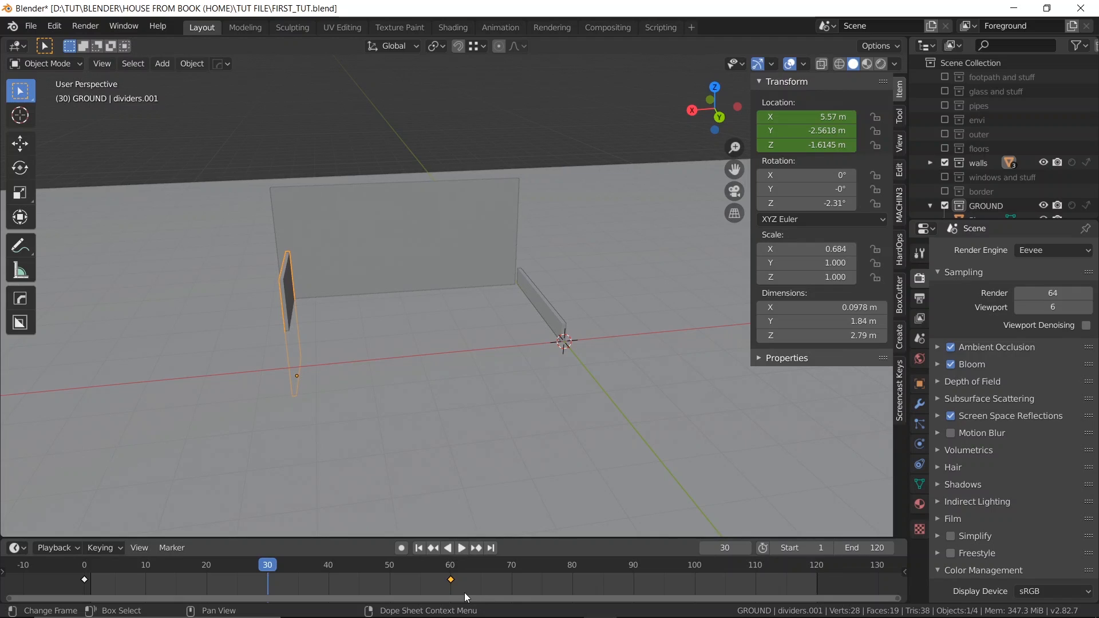
key(g)
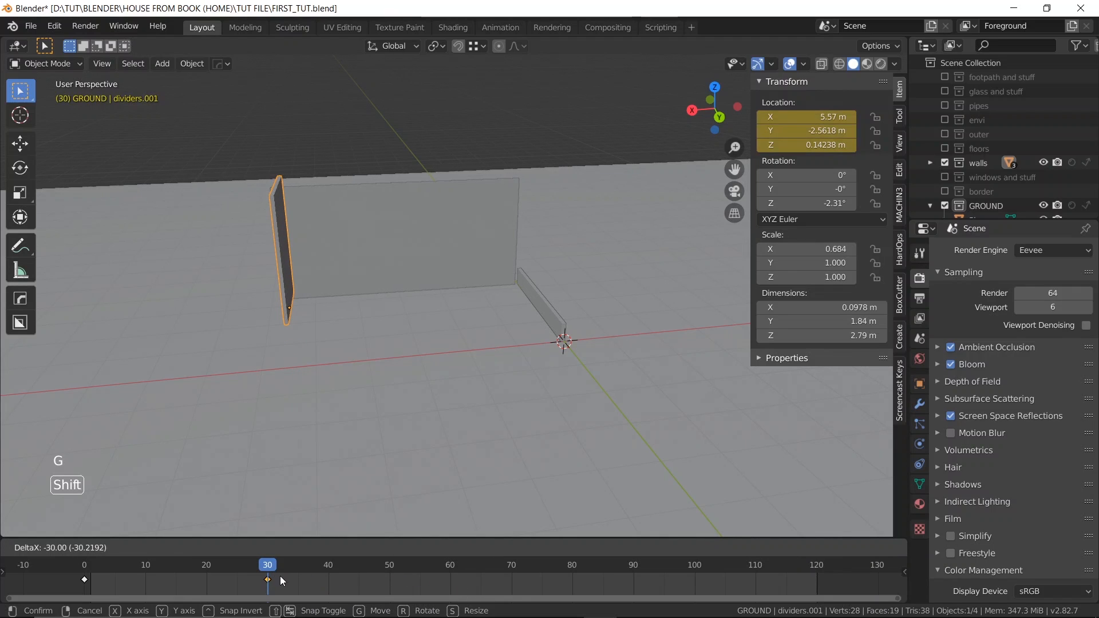
click(279, 576)
- Move the origin-side wall's second location keyframe to frame 39, 30 frames after its first keyframe
click(544, 313)
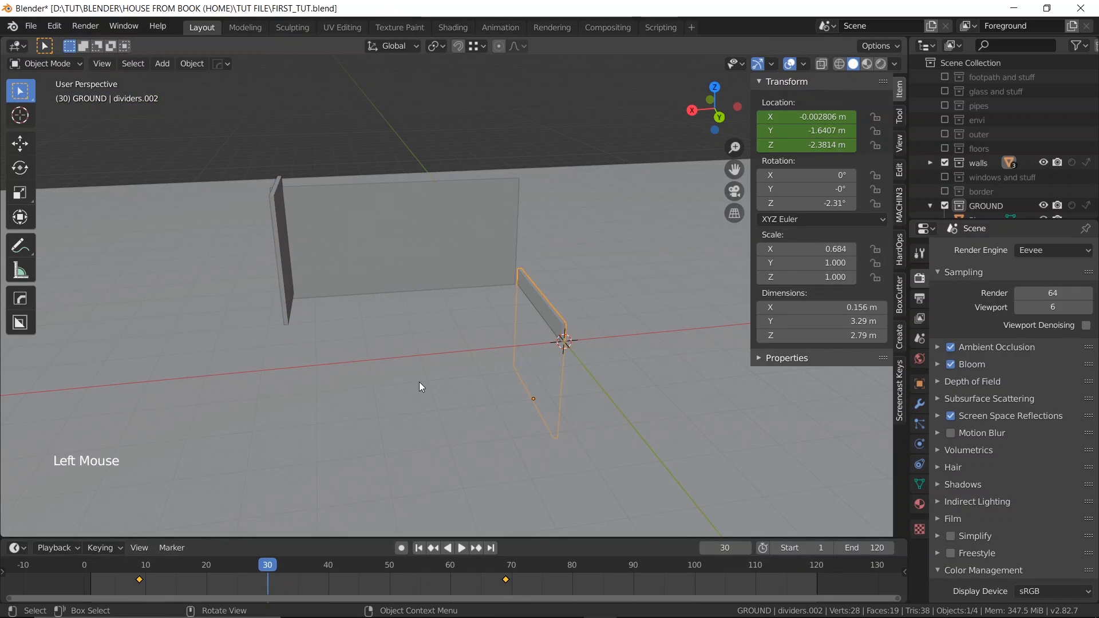
key(Down)
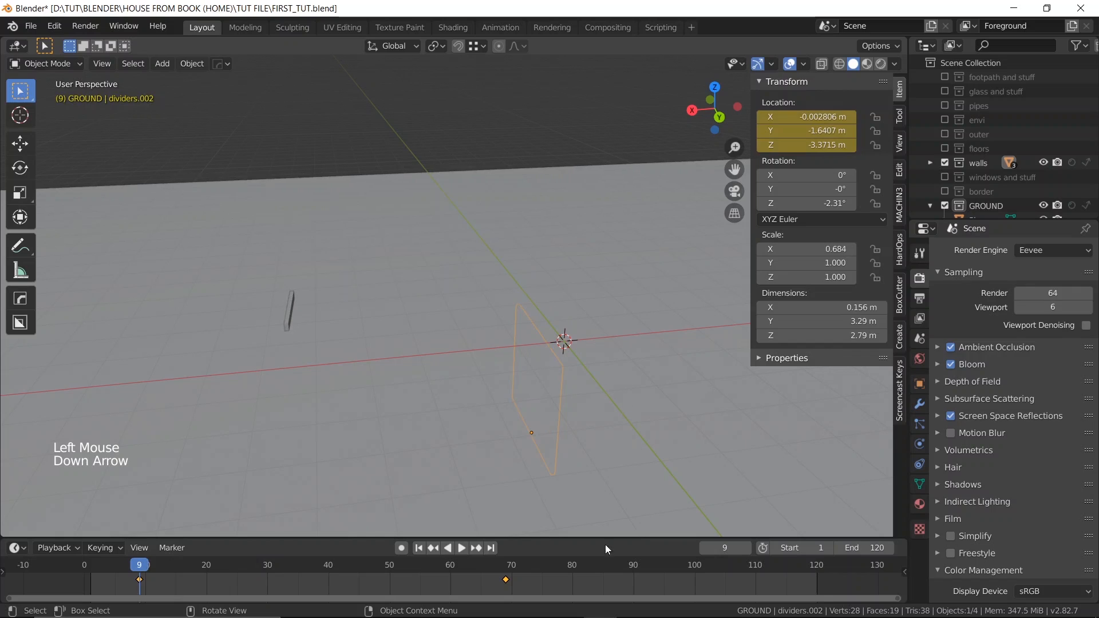
click(729, 548)
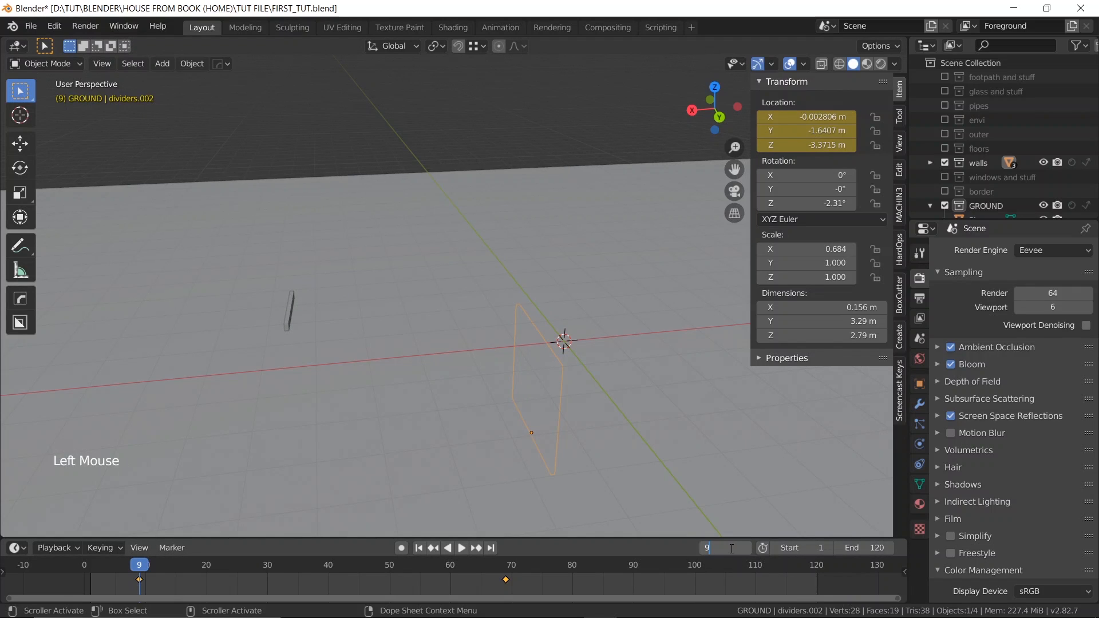
text(+30)
key(Return)
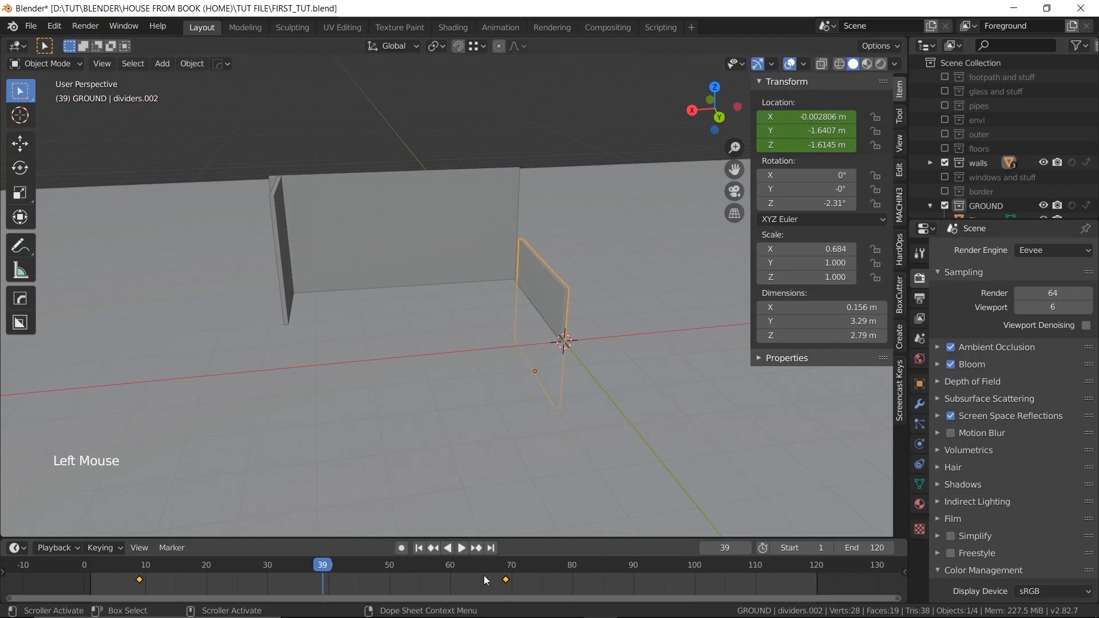
click(505, 579)
key(g)
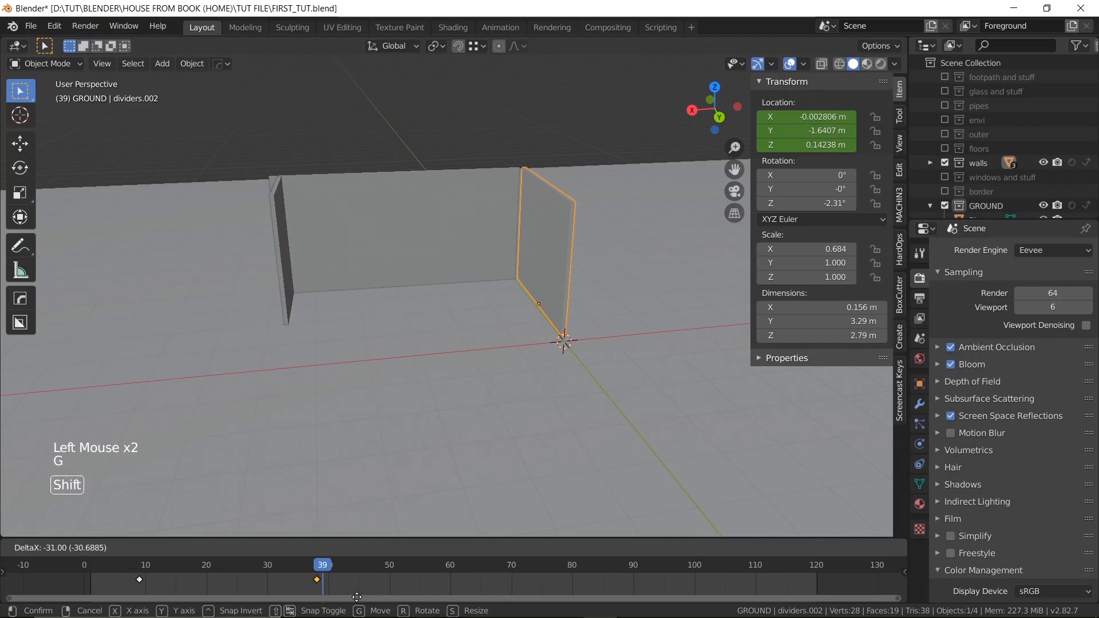
click(360, 595)
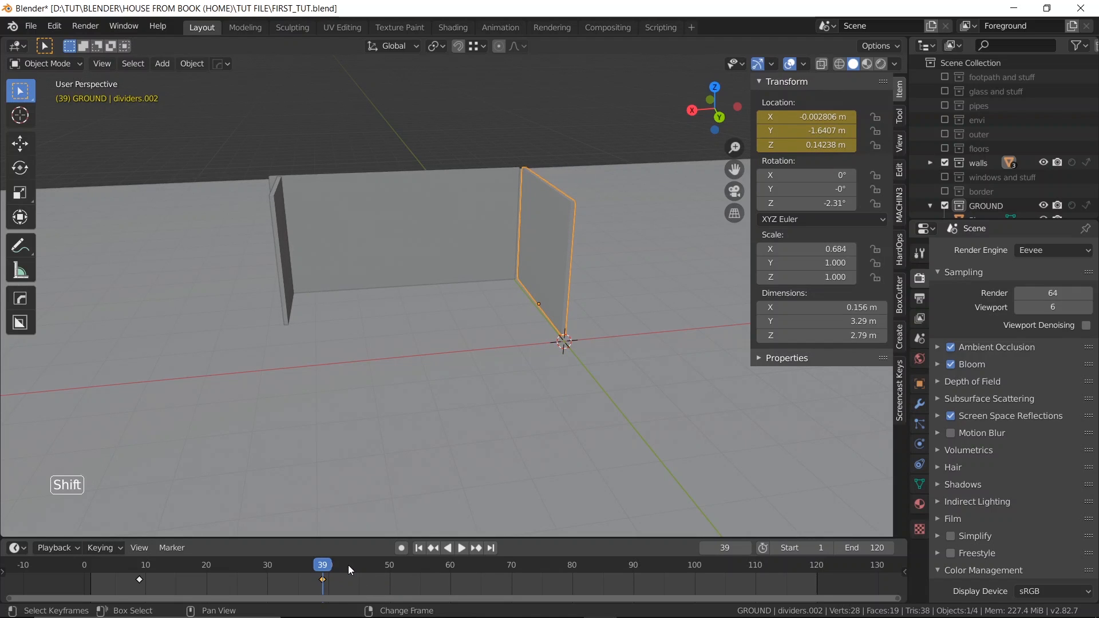
- Play the shortened wall animation from frame 1, and save the file
key(shift+Left)
key(space)
key(space)
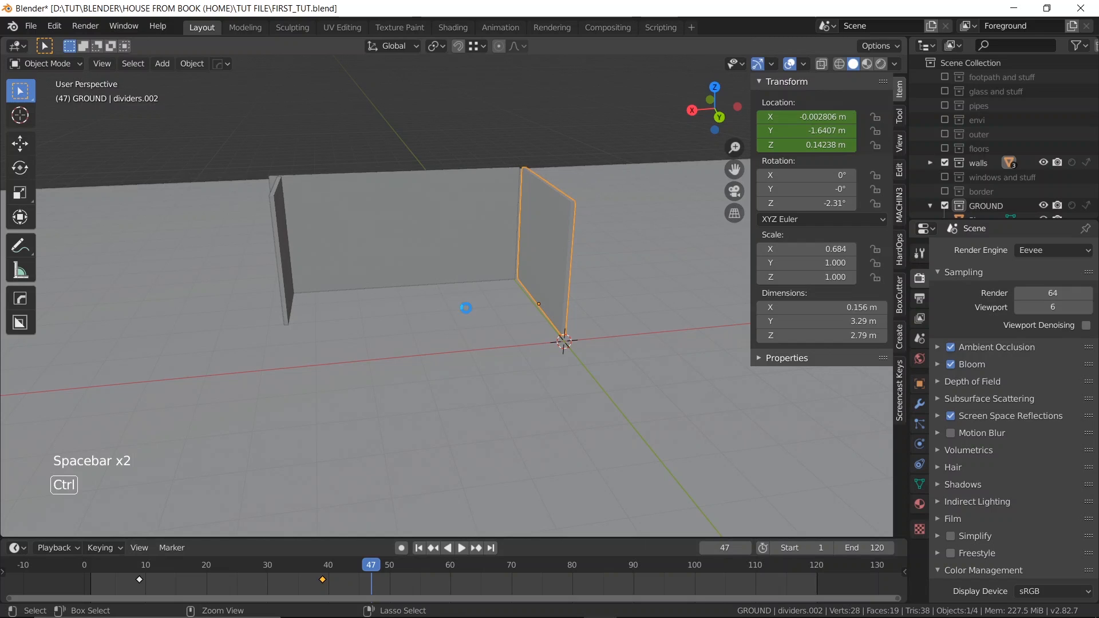
key(ctrl+s)
- Select the ground plane, and check the walls in Rendered and Material Preview shading
scroll(466, 307, down, 3)
middle_drag(466, 307, 458, 311)
scroll(458, 311, up, 2)
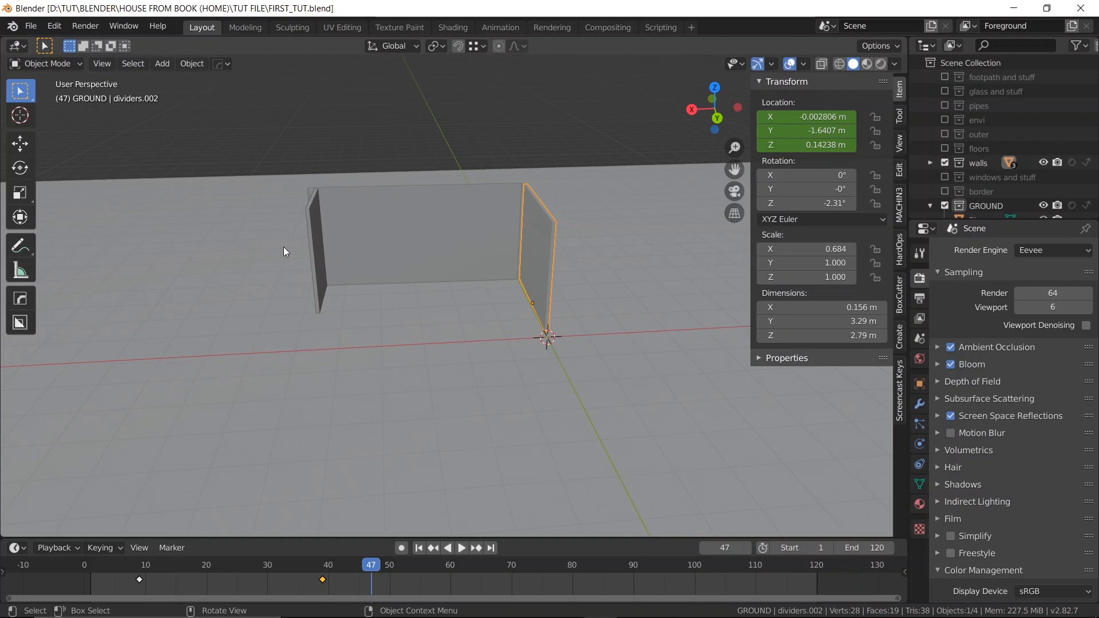
scroll(283, 246, up, 1)
middle_drag(310, 250, 722, 168)
middle_drag(596, 284, 462, 248)
scroll(508, 287, up, 1)
scroll(508, 287, down, 1)
scroll(462, 249, down, 1)
click(356, 372)
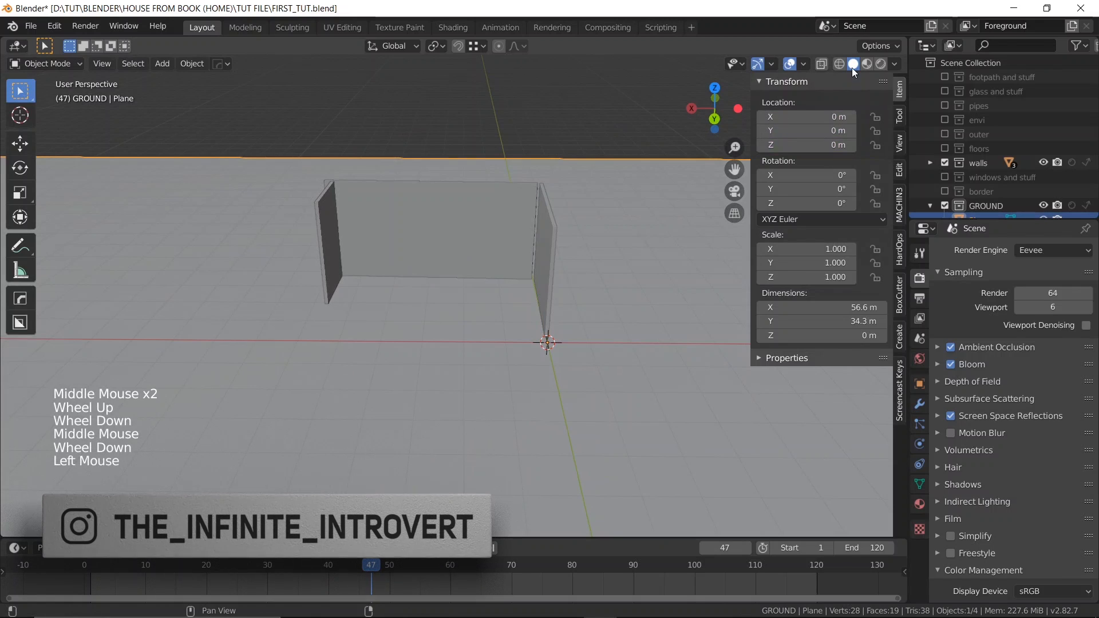
click(881, 63)
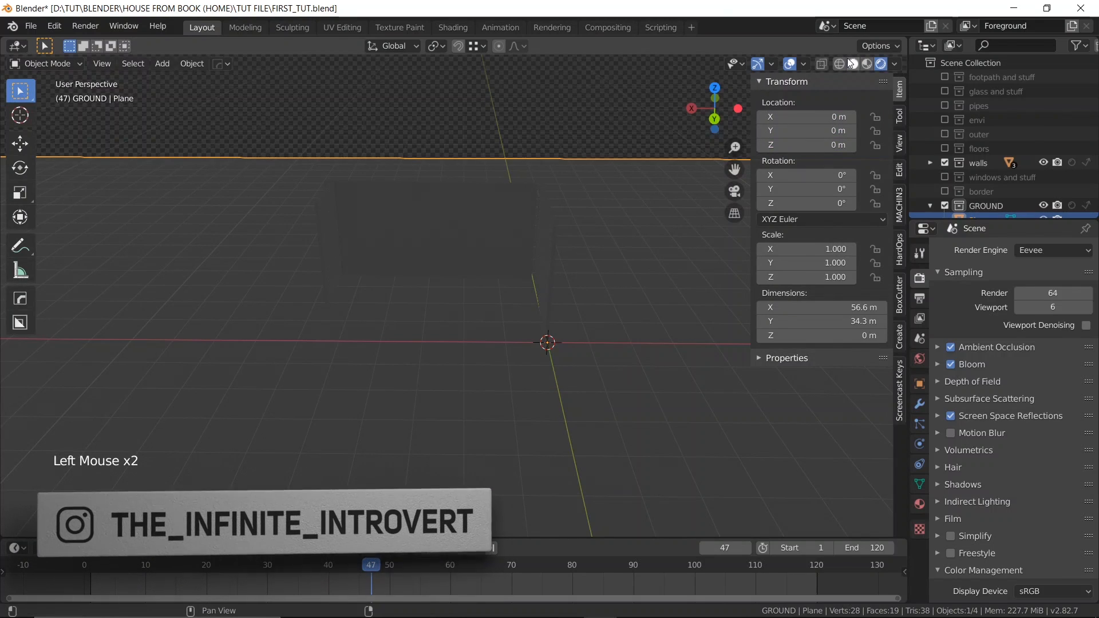
click(868, 65)
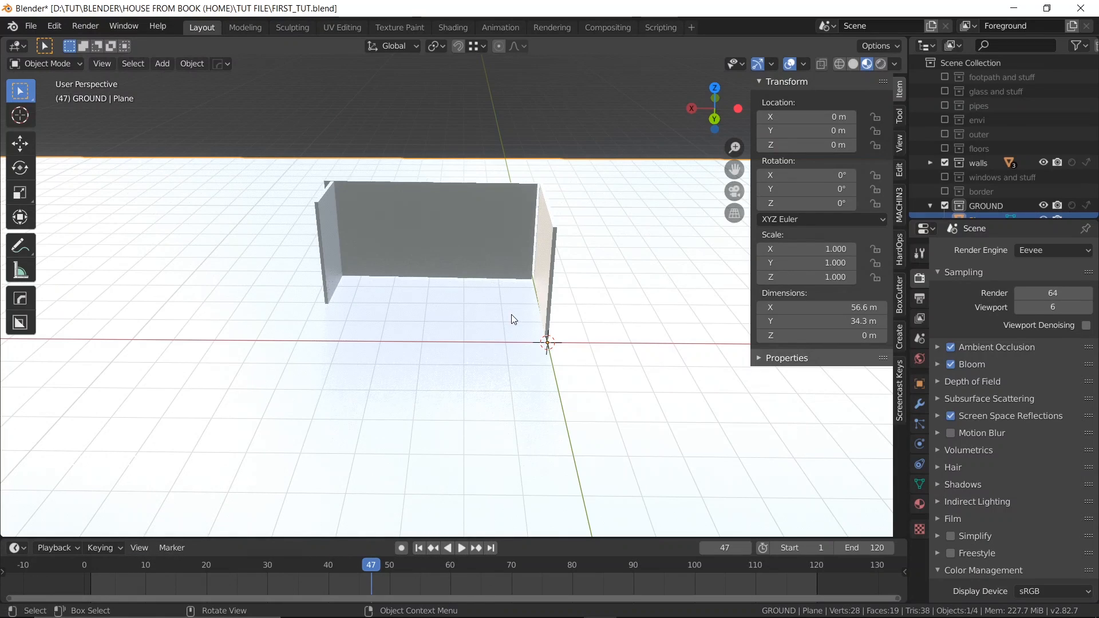
- Play the wall animation from frame 1 in Material Preview, and return the viewport to Solid shading
key(shift+Left)
key(space)
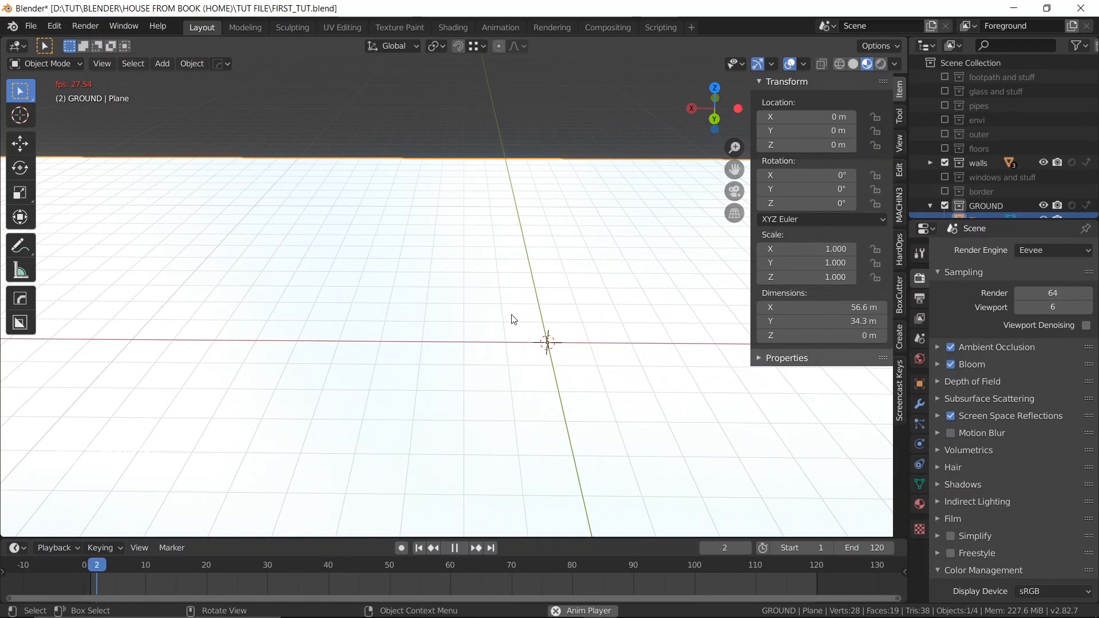
key(space)
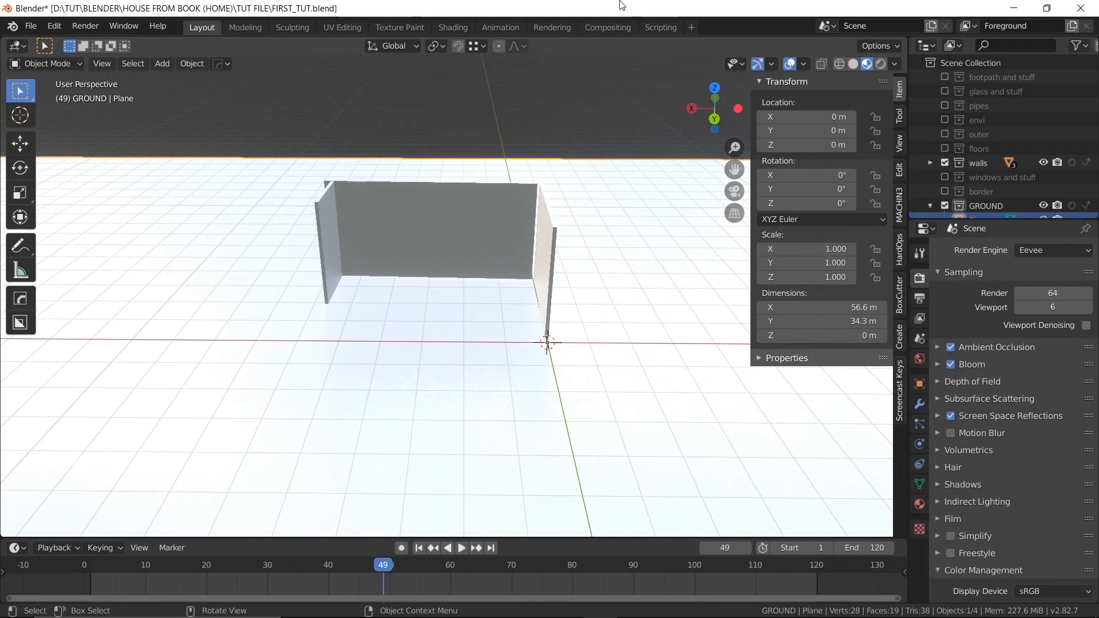
click(853, 62)
- Return to frame 1, and include the outer collection in the view layer
scroll(403, 363, up, 2)
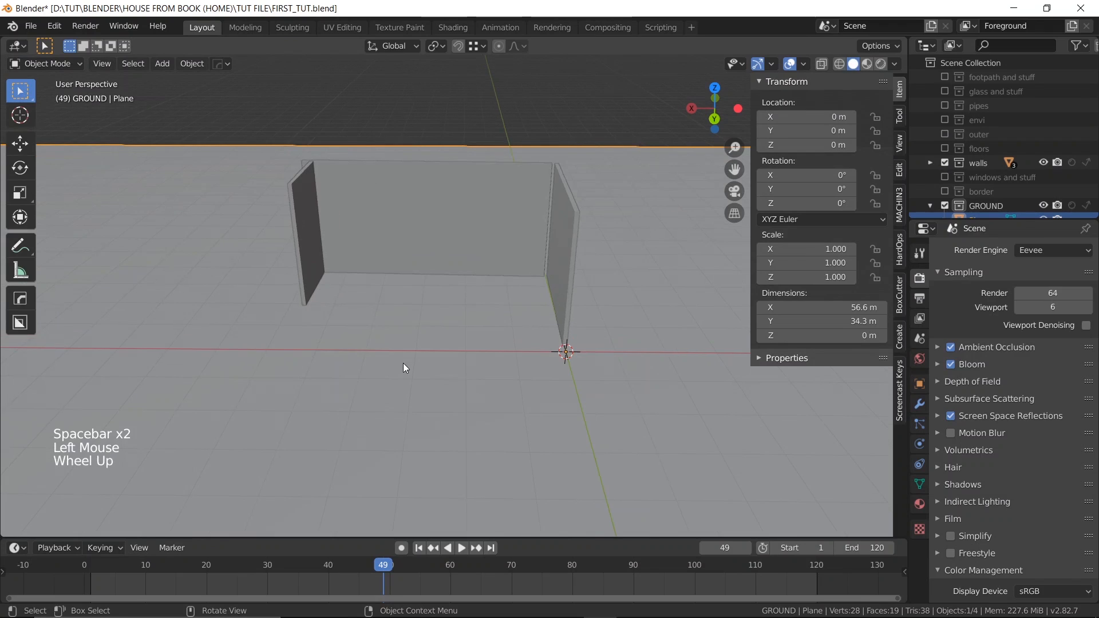
shift+middle_drag(403, 362, 466, 349)
key(shift+Left)
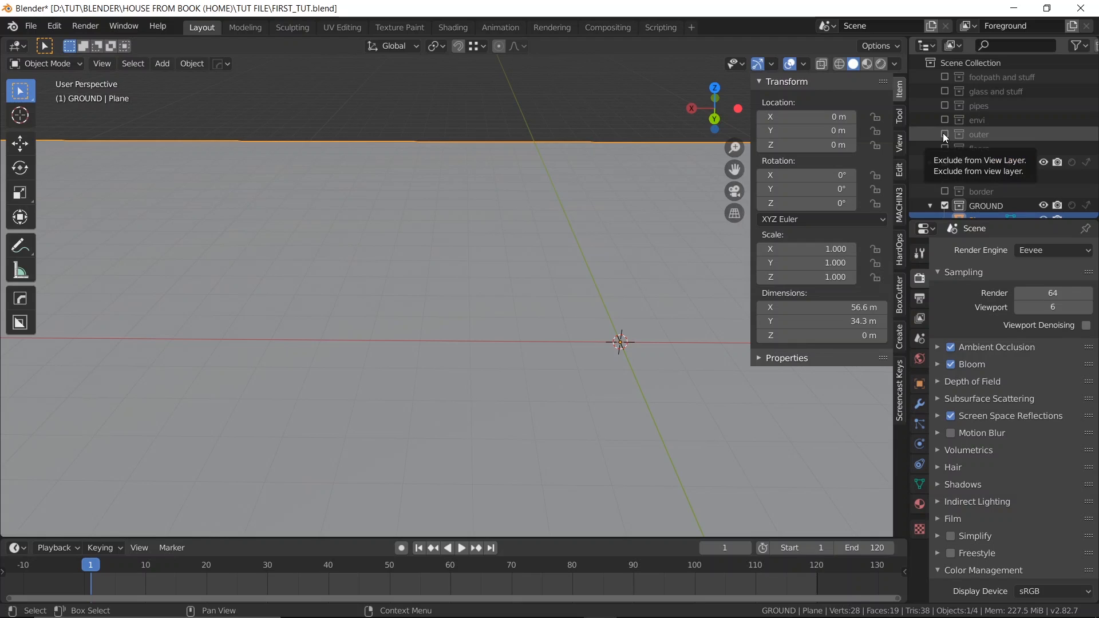
drag(944, 133, 945, 163)
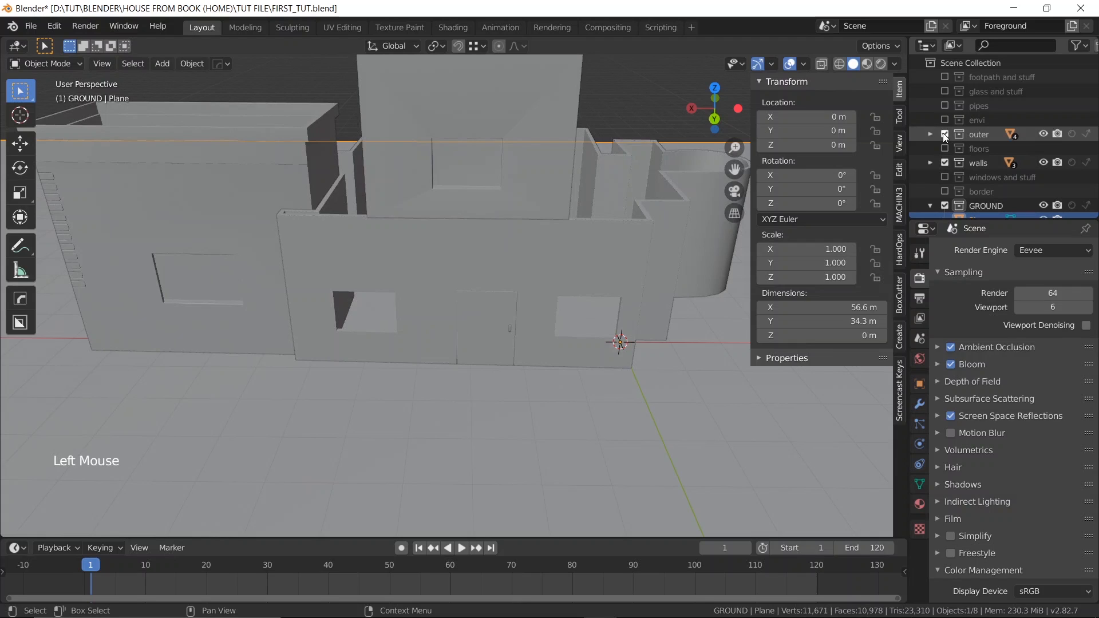
- Insert a location keyframe at frame 60 for the main house, the adjoining side building and the top floor together
click(353, 247)
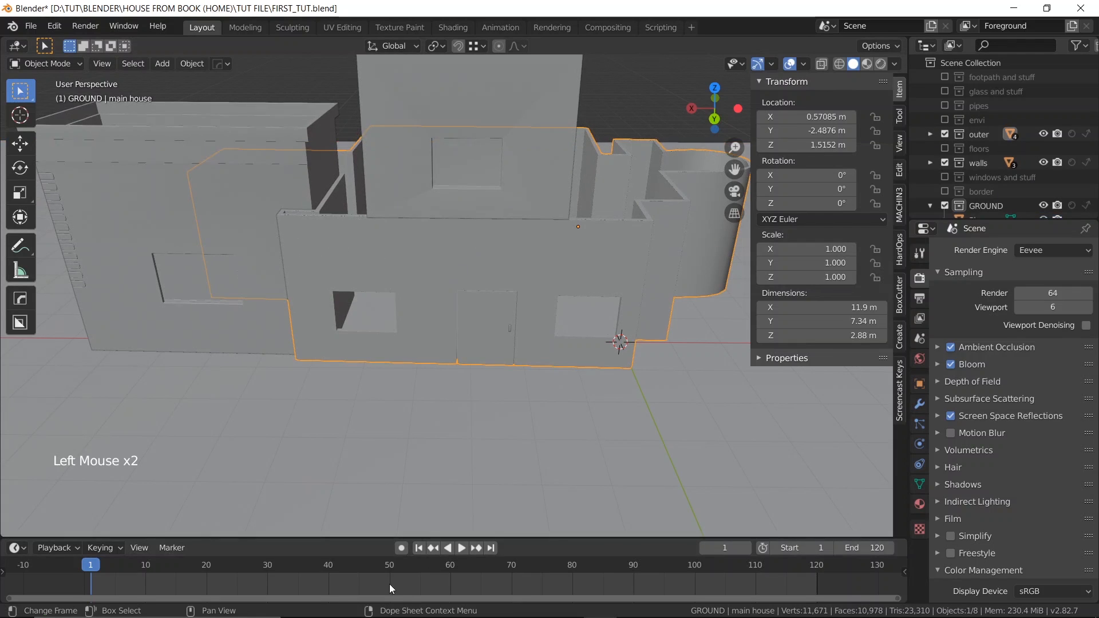
drag(90, 569, 449, 566)
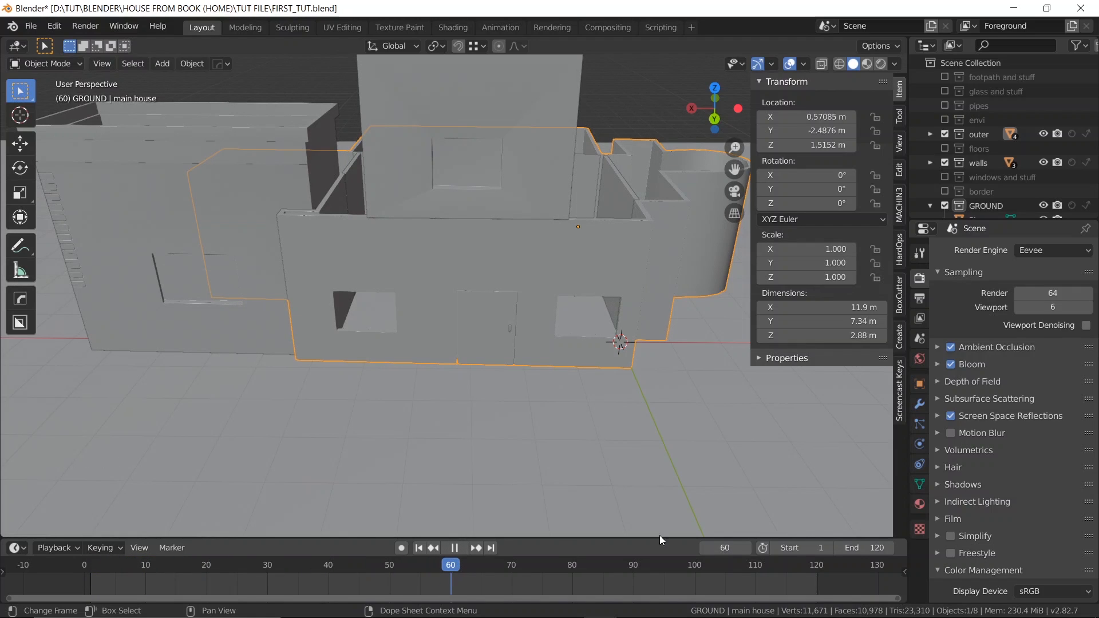
shift+click(212, 180)
scroll(452, 165, down, 2)
shift+click(450, 158)
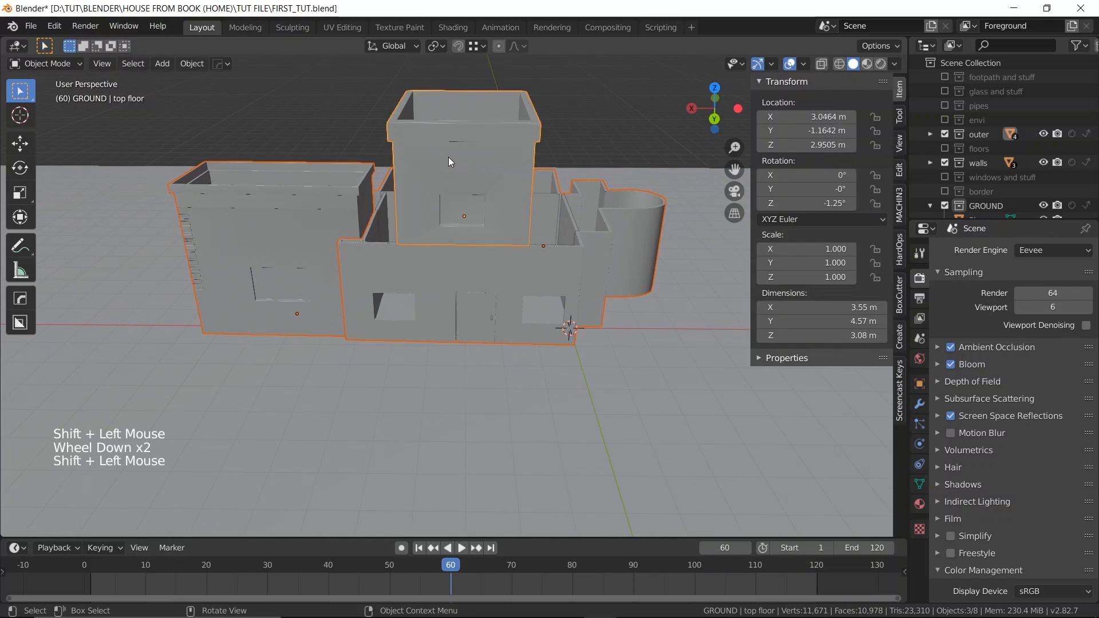
middle_drag(448, 157, 420, 153)
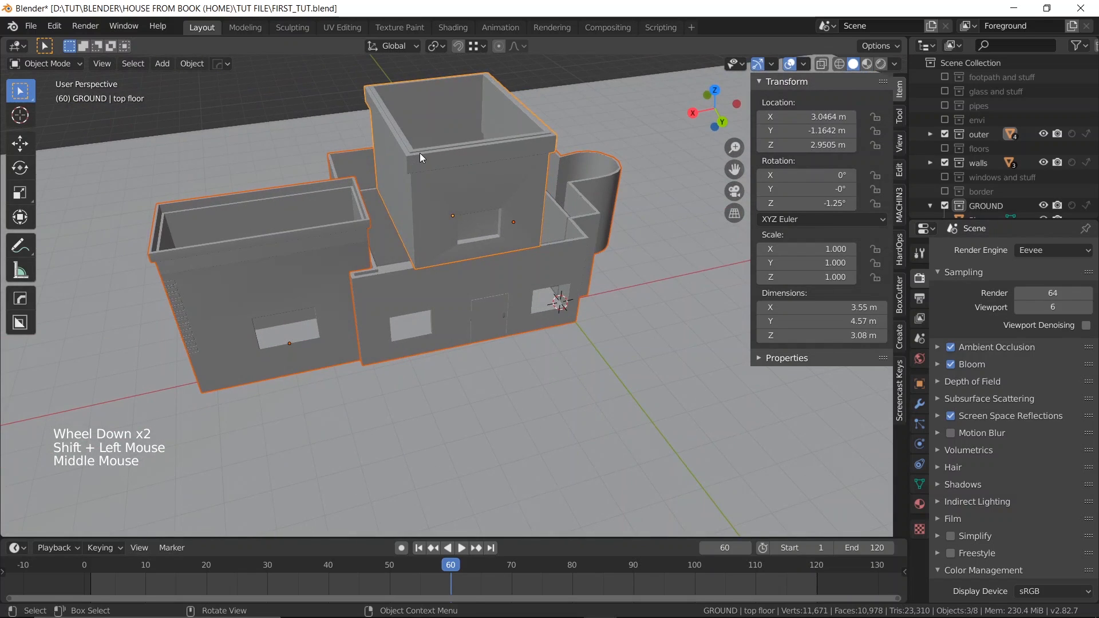
key(i)
click(420, 153)
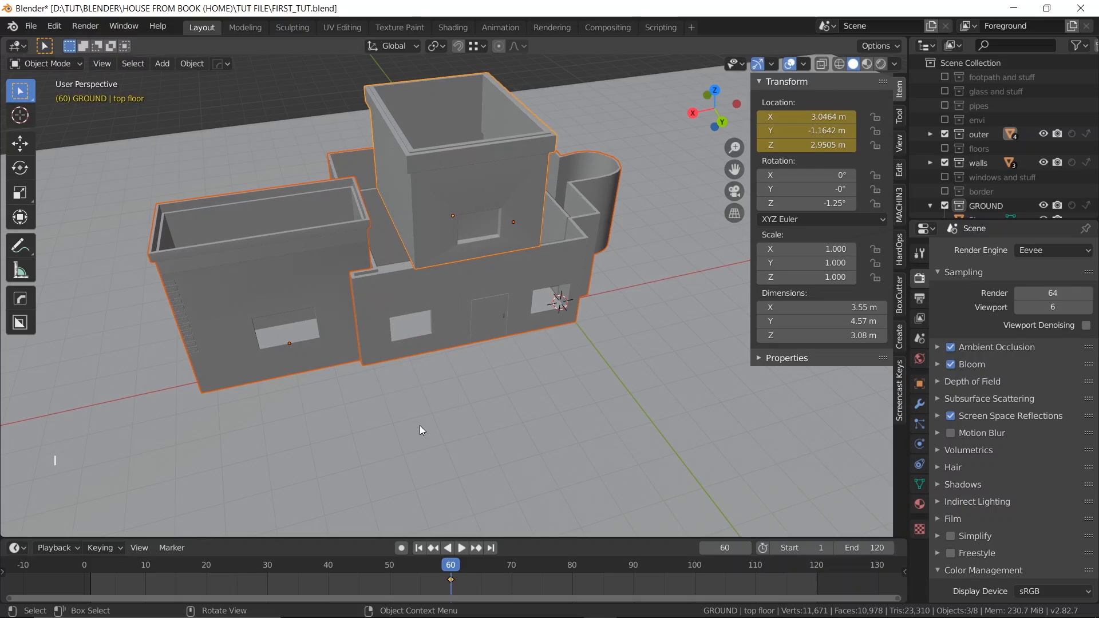
- At frame 1, move the three selected outer building parts down along Z, far beneath the ground plane, about 80.5 m
key(shift+Left)
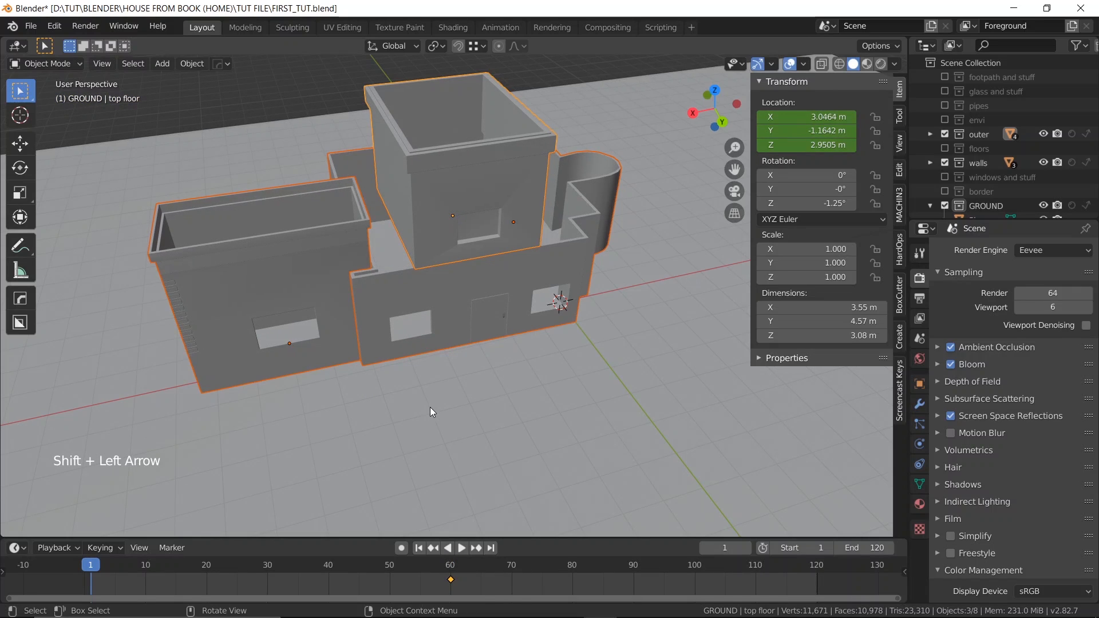
key(g)
key(z)
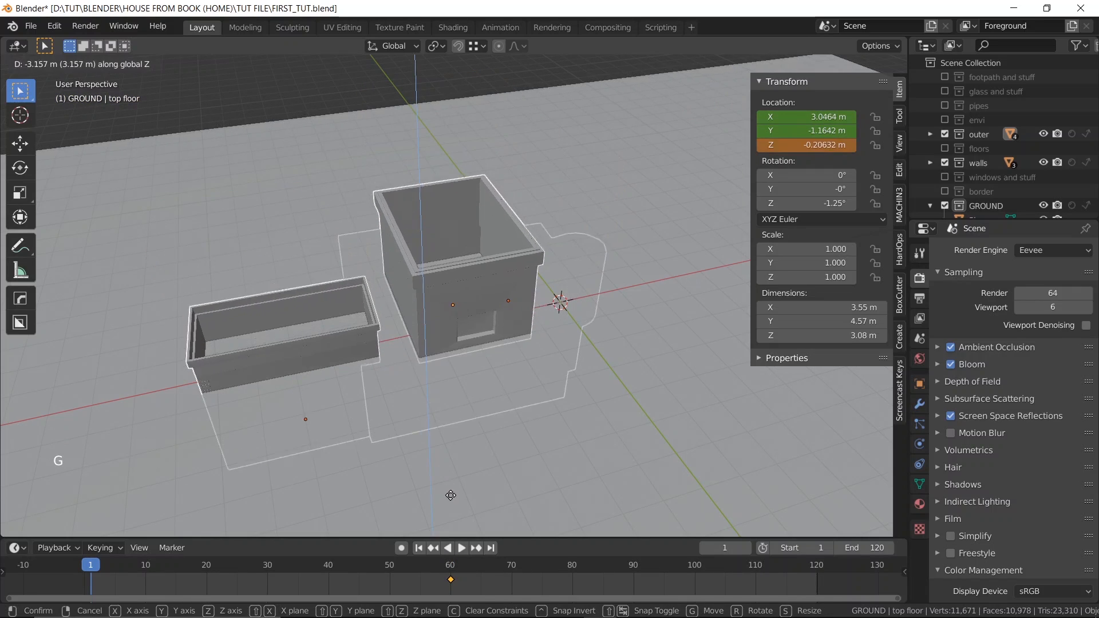
click(461, 38)
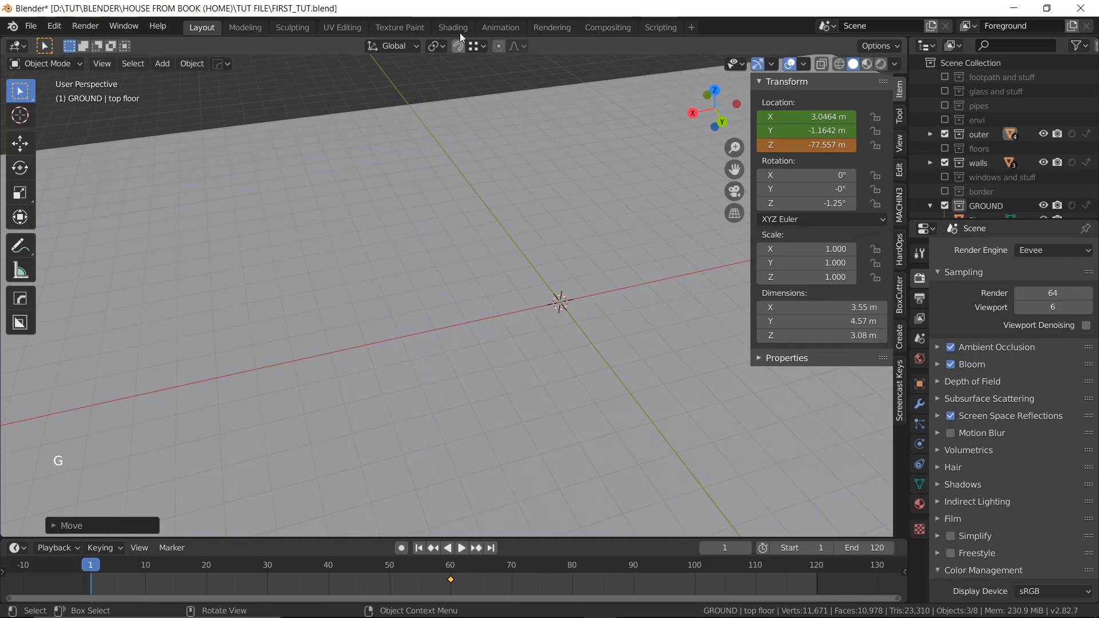
- Insert a location keyframe at frame 1 for the three lowered outer parts, play the animation, and scrub to frame 61
key(i)
click(486, 201)
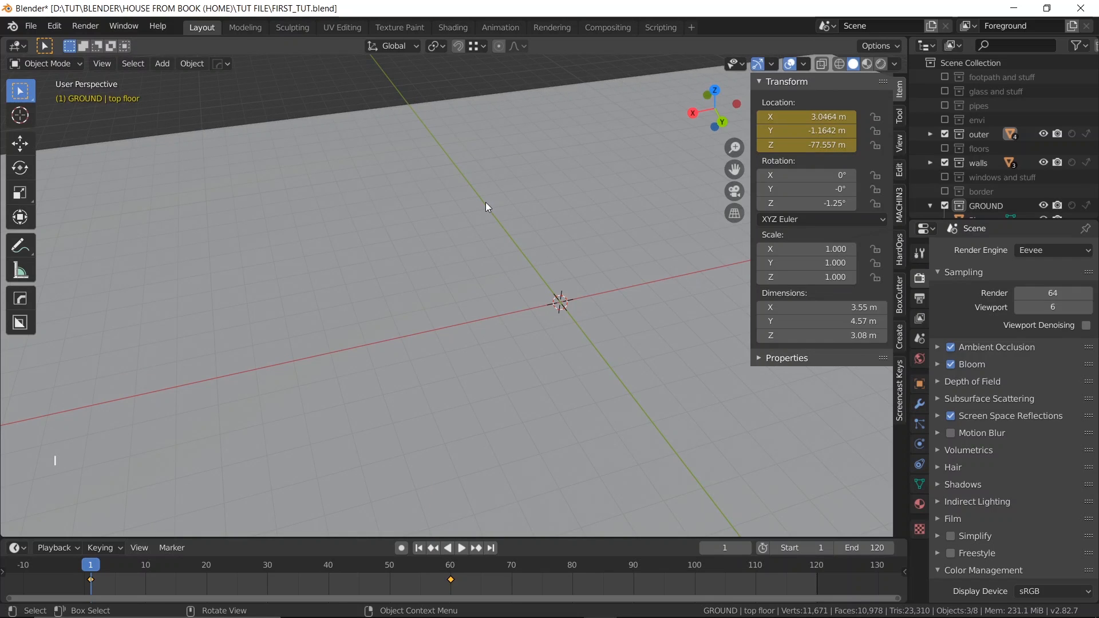
key(space)
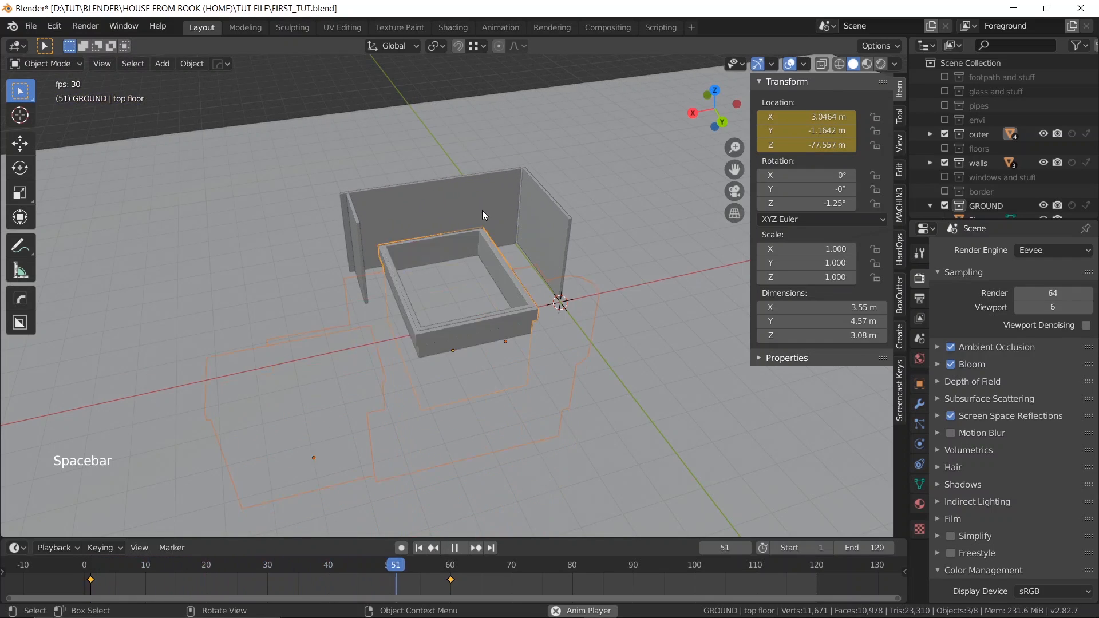
key(space)
drag(427, 568, 461, 562)
- Select only the main house and expand the outer collection to list its objects
click(373, 281)
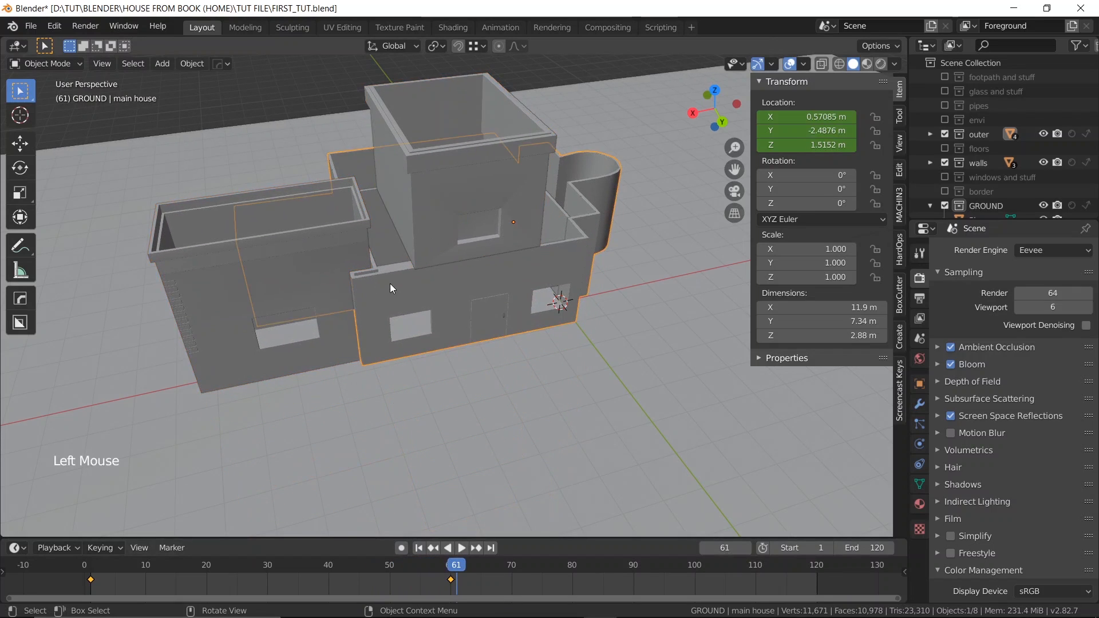
scroll(390, 284, up, 1)
middle_drag(390, 284, 379, 252)
scroll(379, 252, up, 3)
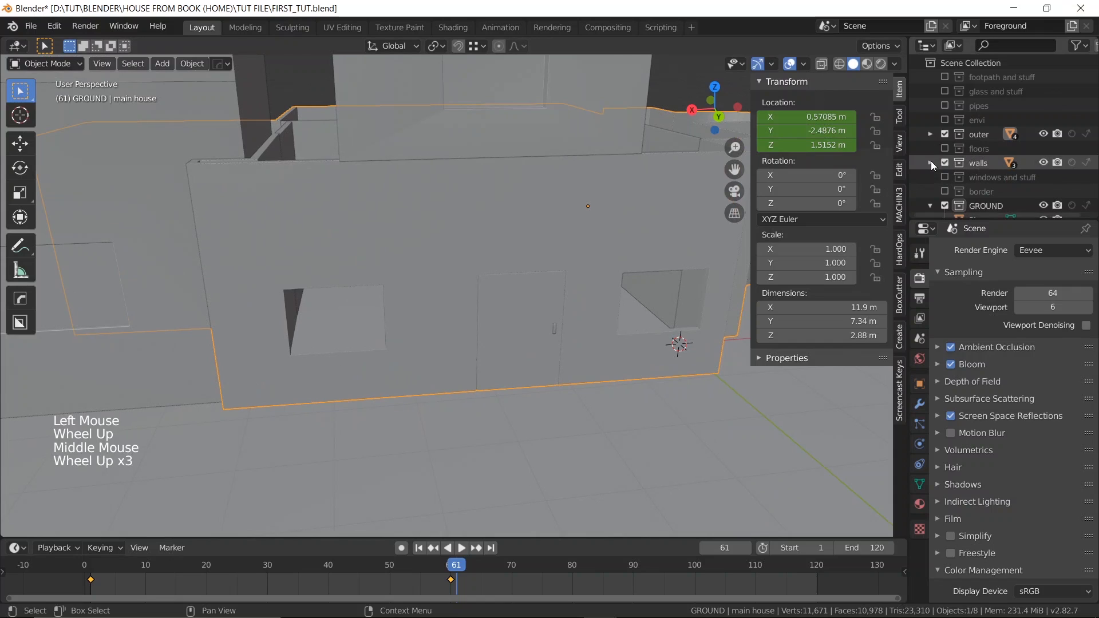
click(930, 134)
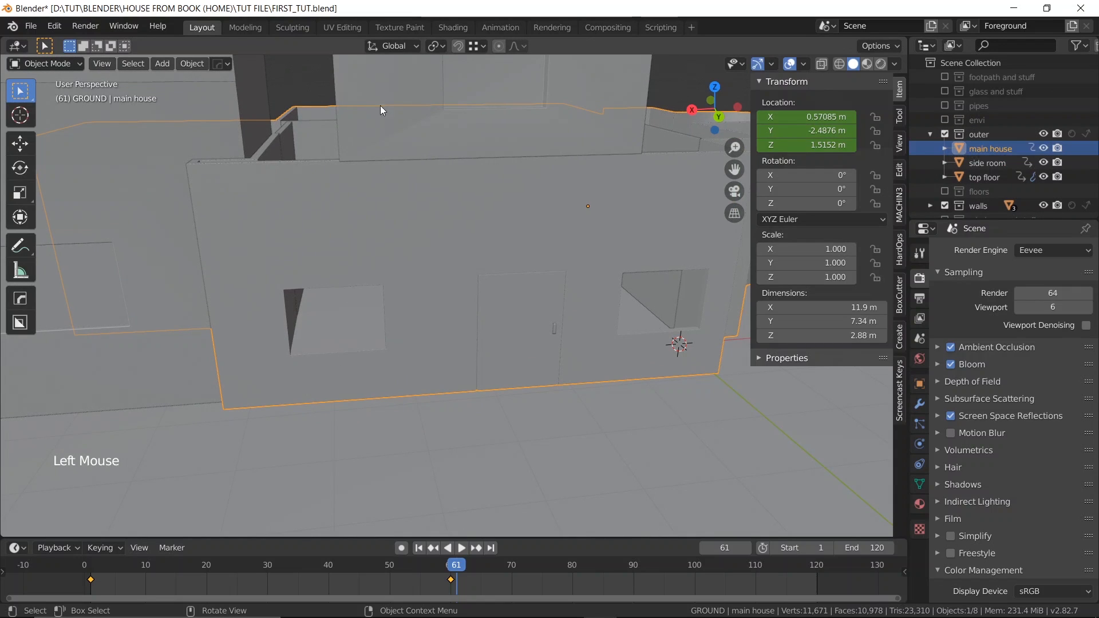
scroll(406, 114, down, 2)
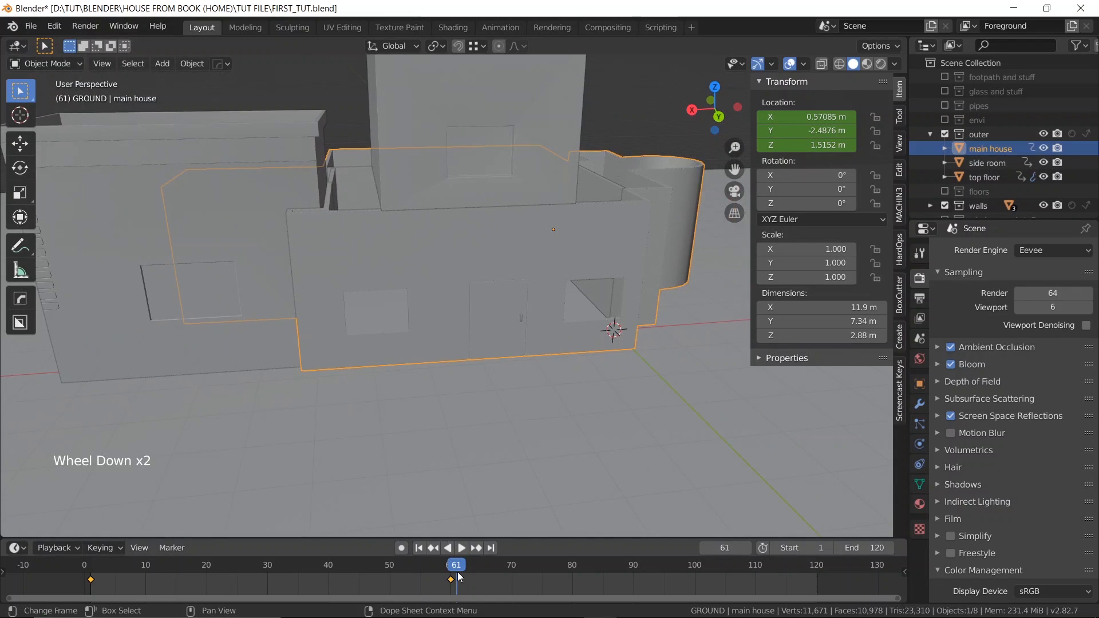
- Scrub back to frame 26 and move the main house's end keyframe from frame 60 to frame 30
drag(460, 577, 243, 530)
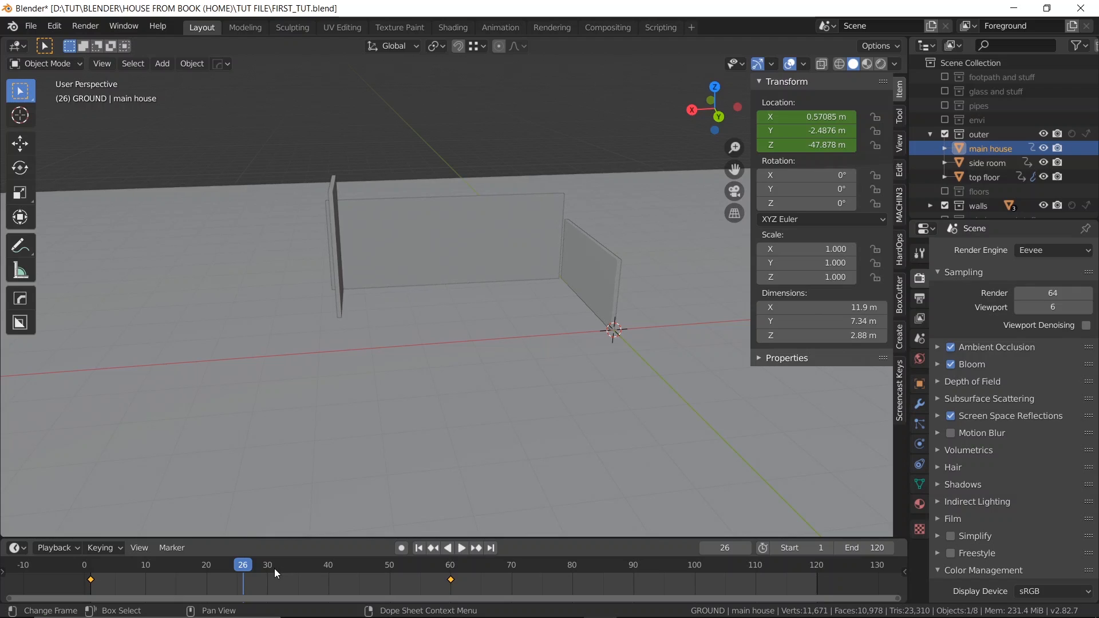
click(451, 579)
key(g)
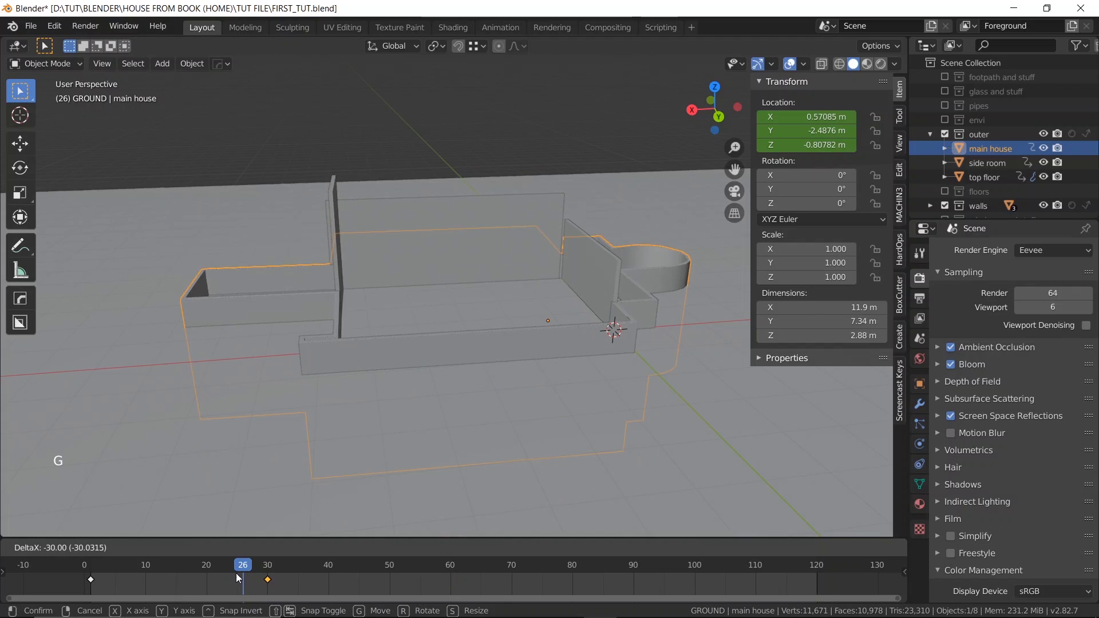
click(238, 578)
- Select both main house keyframes and shift them one frame earlier, to frames 0 and 29
shift+drag(64, 577, 324, 579)
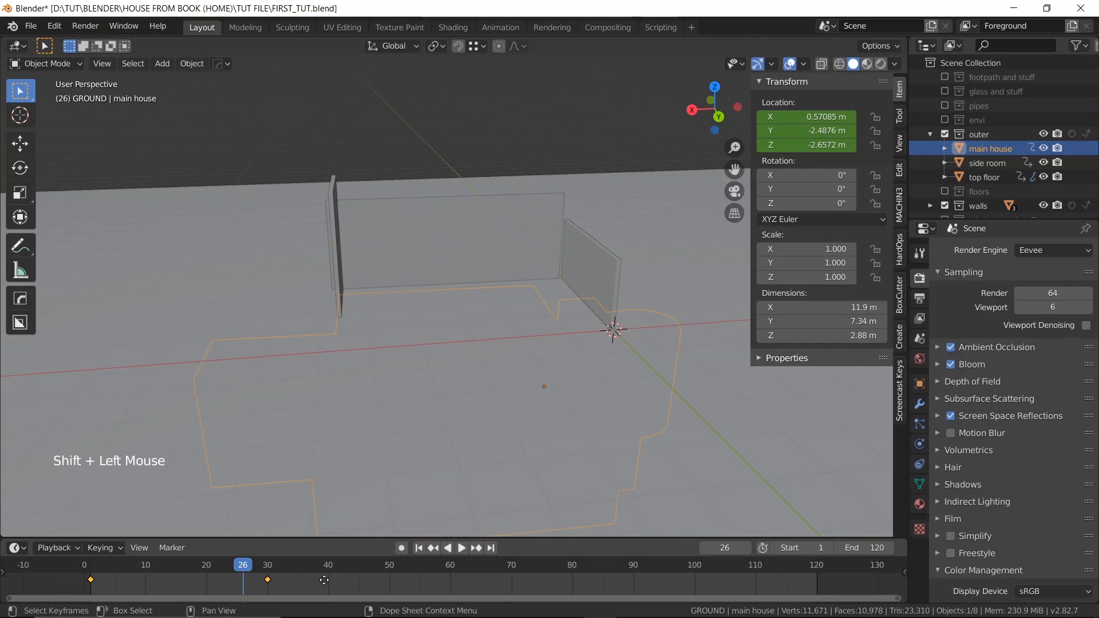
key(g)
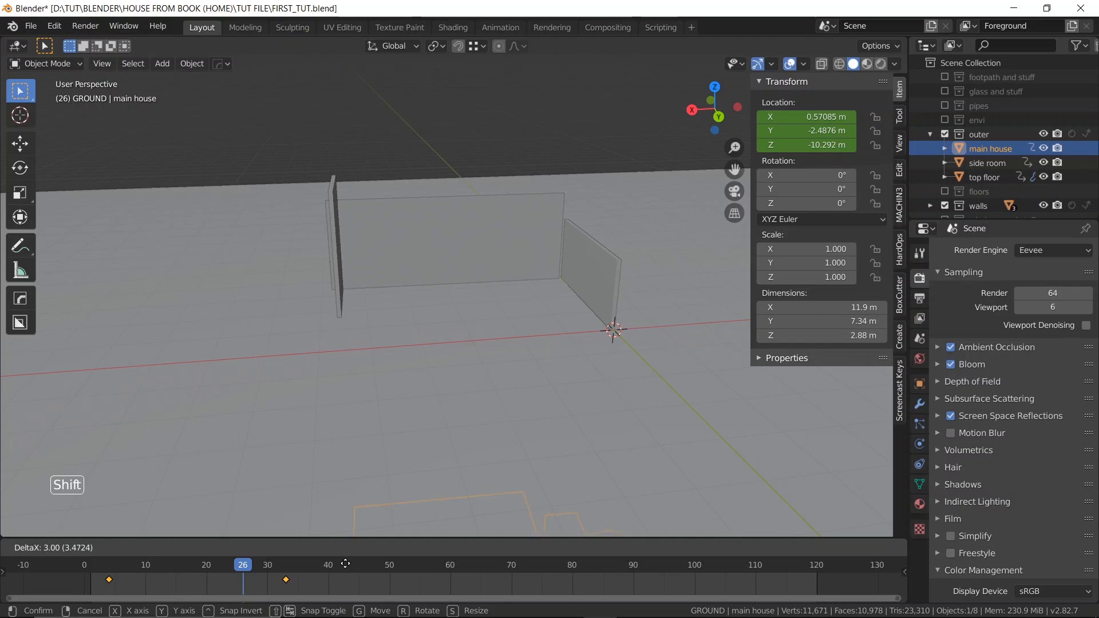
click(319, 564)
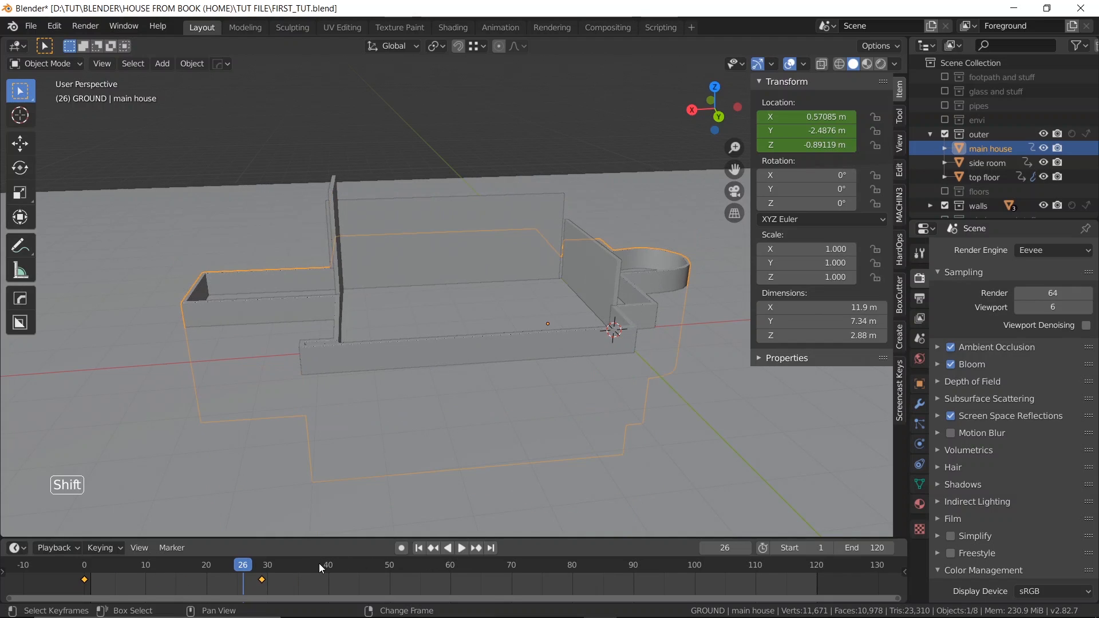
- Inspect the main house's height relative to the ground plane at frame 18 and at both of its keyframes
click(195, 564)
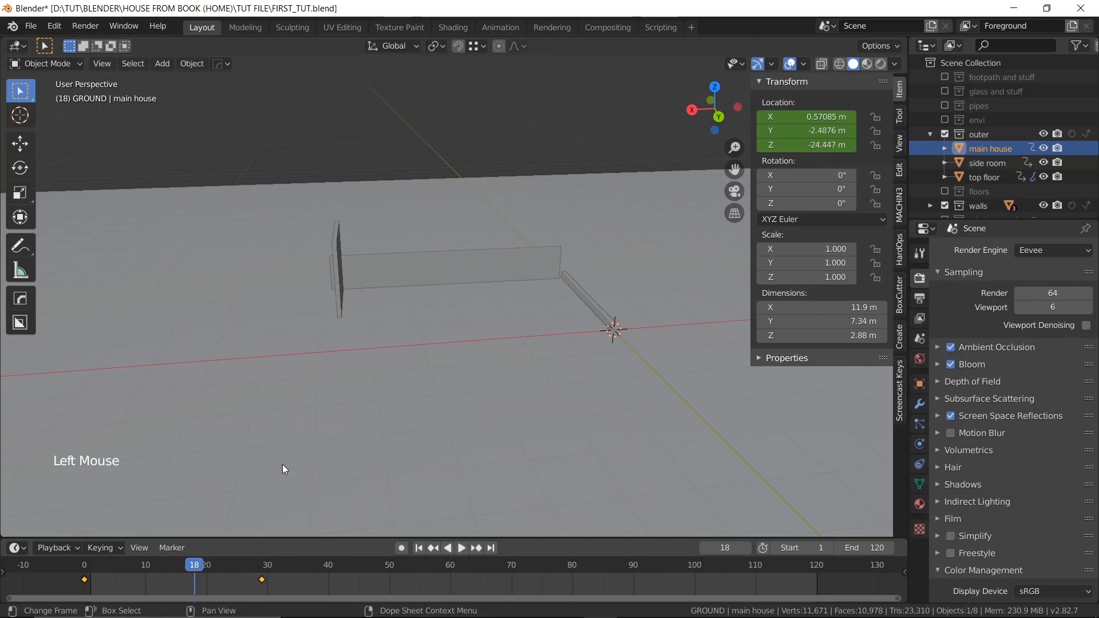
scroll(283, 464, down, 3)
middle_drag(283, 465, 331, 551)
scroll(385, 325, down, 8)
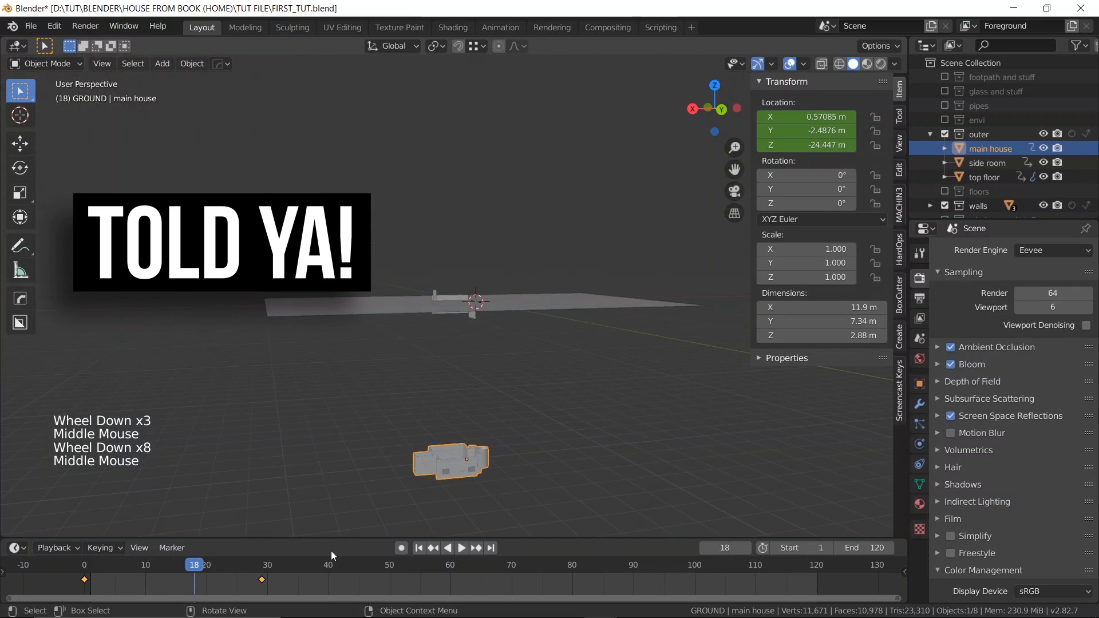
key(Up)
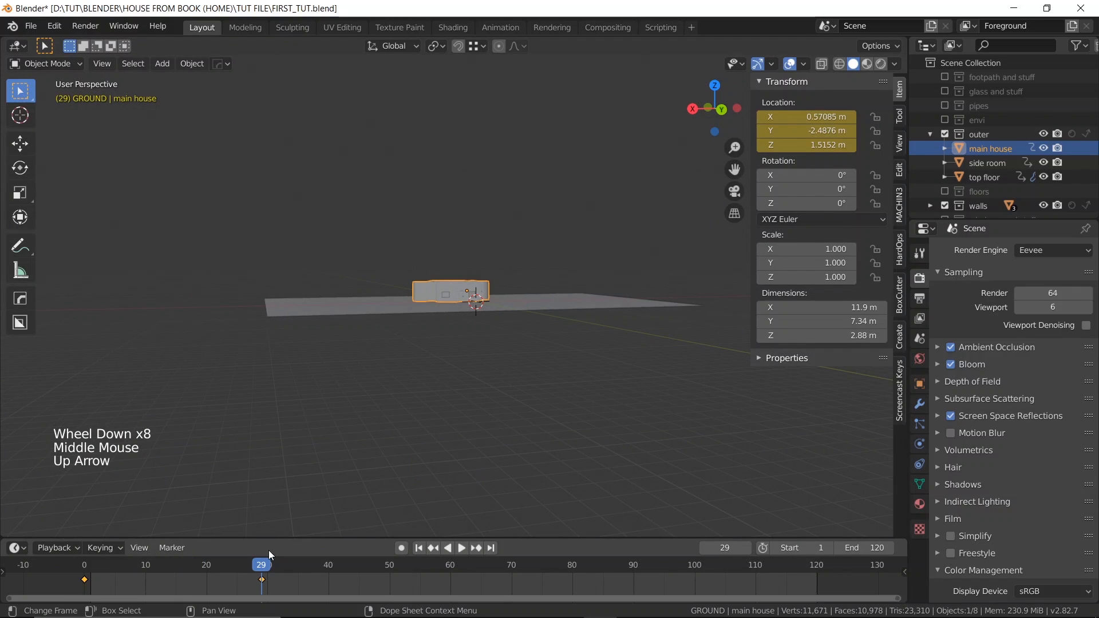
key(Down)
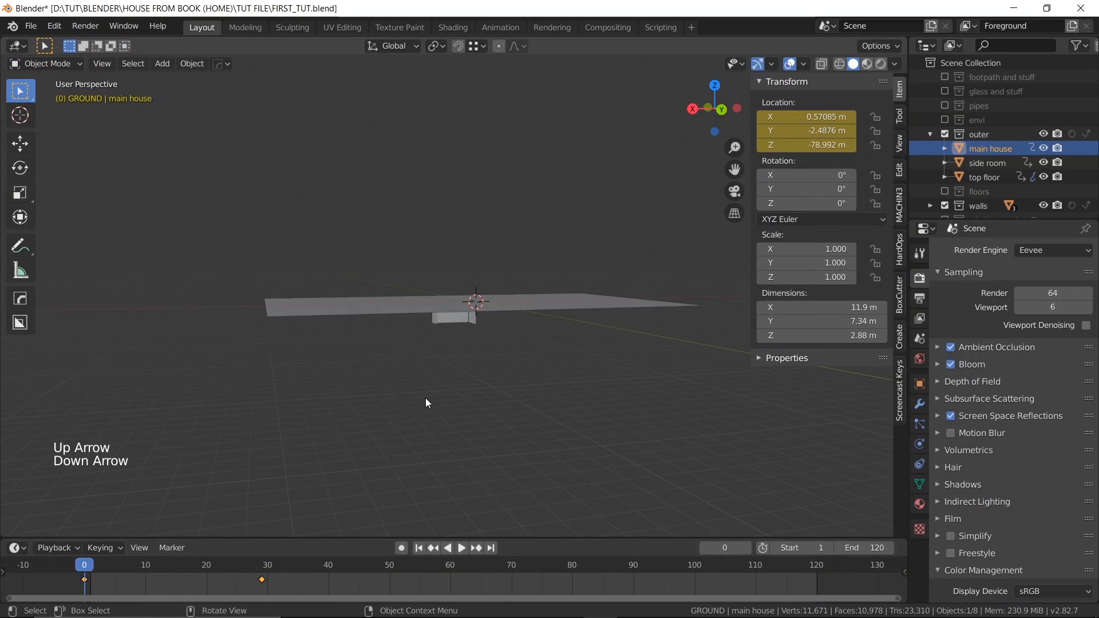
- At frame 0, select the main house, side room and top floor, and raise them about 67.5 m along Z
scroll(428, 400, down, 4)
middle_drag(429, 401, 420, 422)
drag(407, 488, 606, 527)
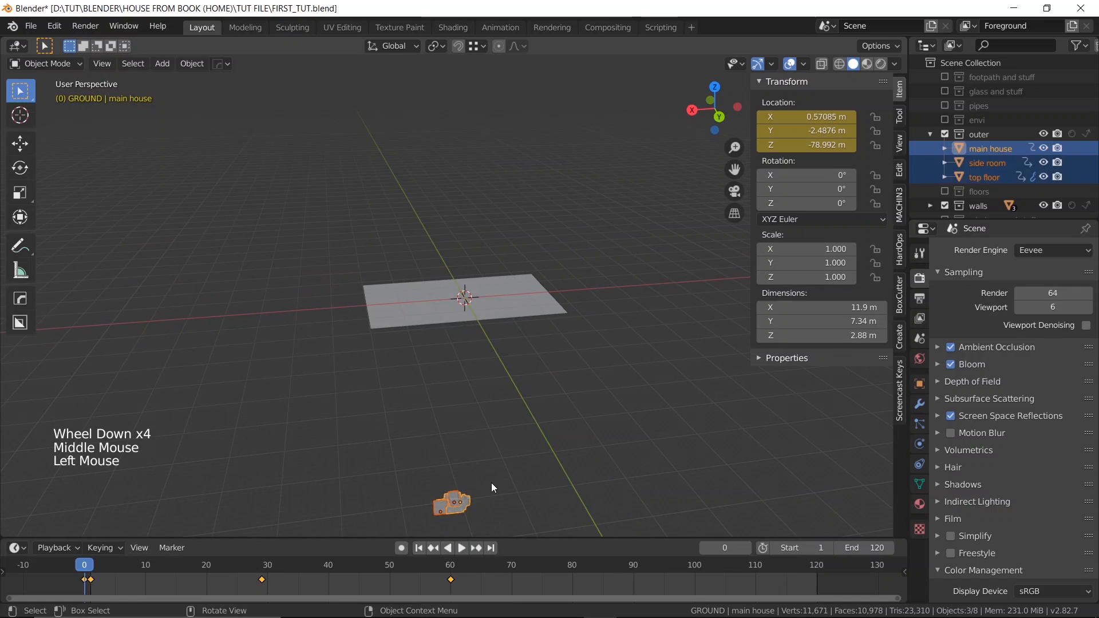
key(g)
key(z)
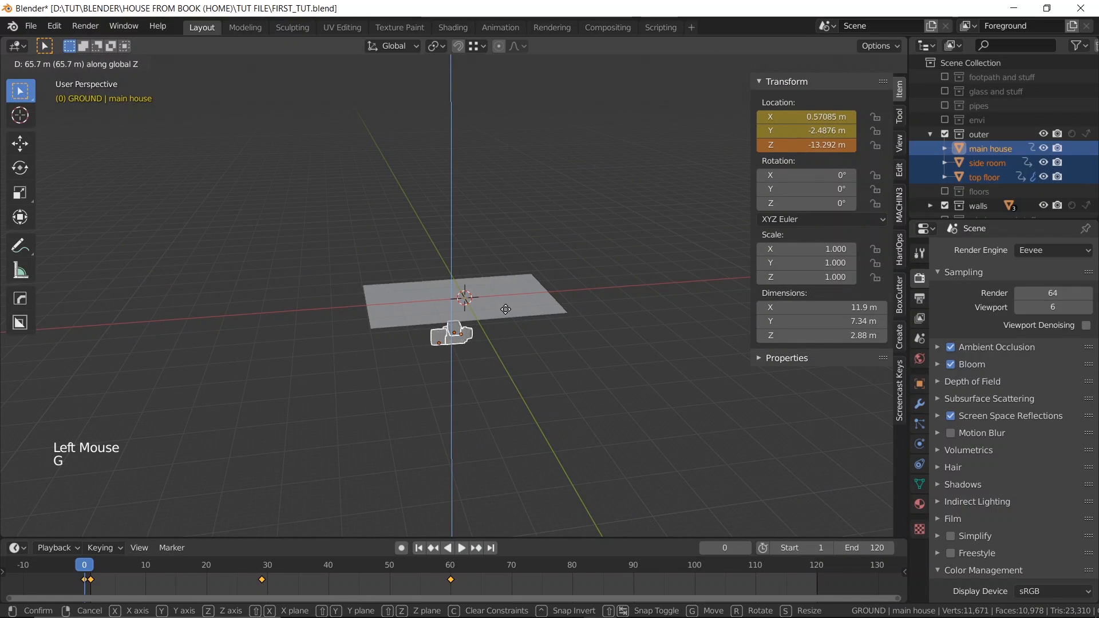
click(465, 324)
scroll(465, 324, up, 5)
mouse_move(464, 324)
middle_down()
mouse_move(469, 288)
mouse_move(468, 341)
middle_up()
scroll(468, 341, up, 2)
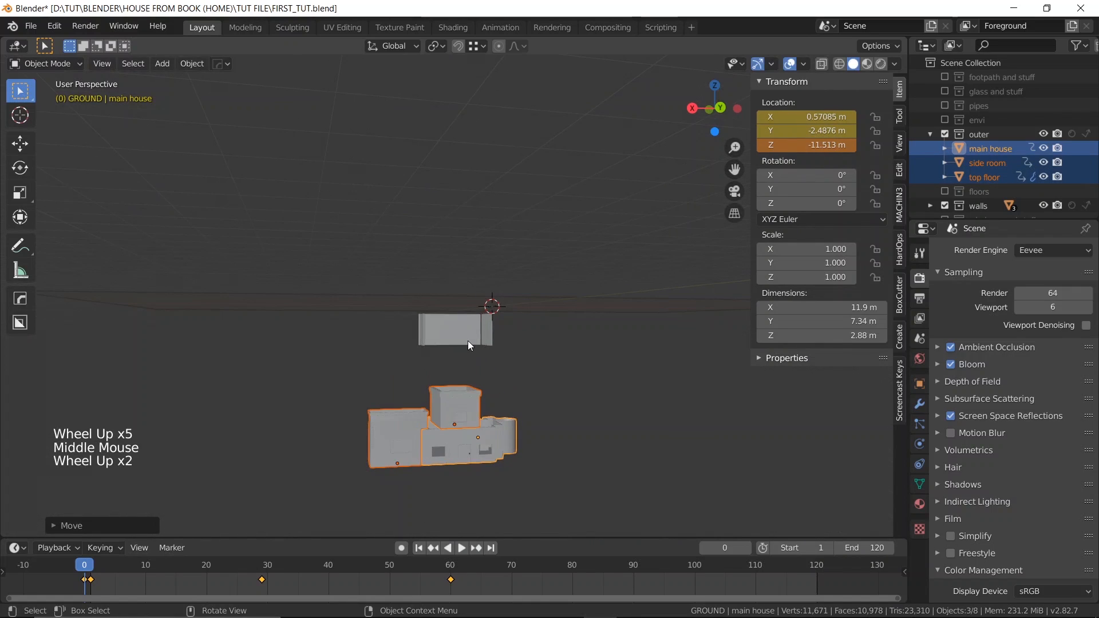
- Raise the three outer parts about 5.6 m further along Z and insert a location keyframe at frame 0
key(g)
key(z)
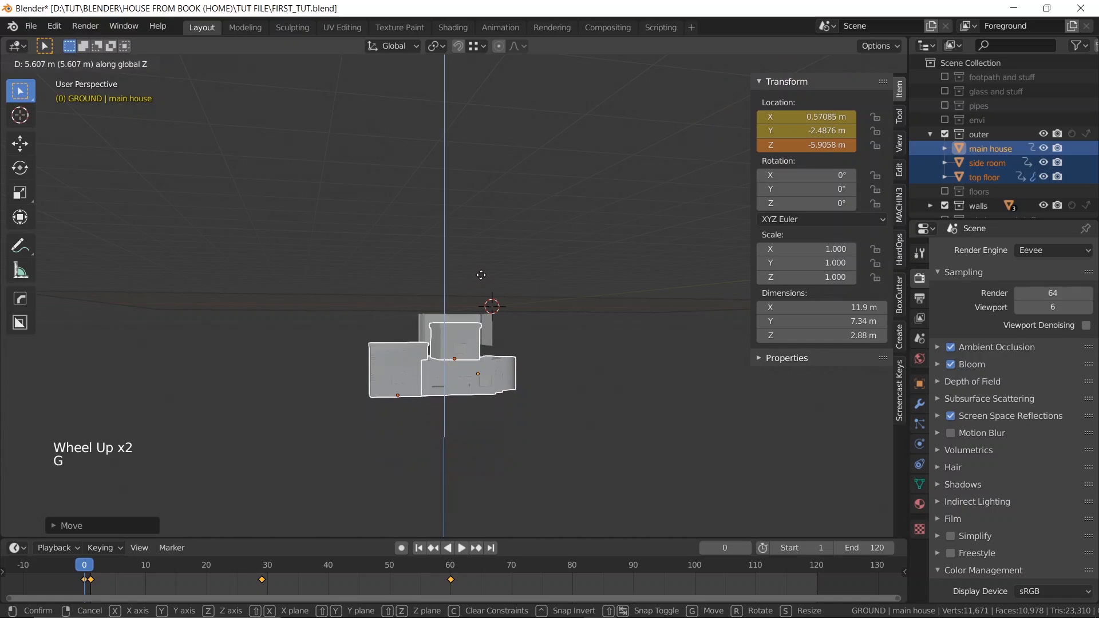
click(481, 275)
key(i)
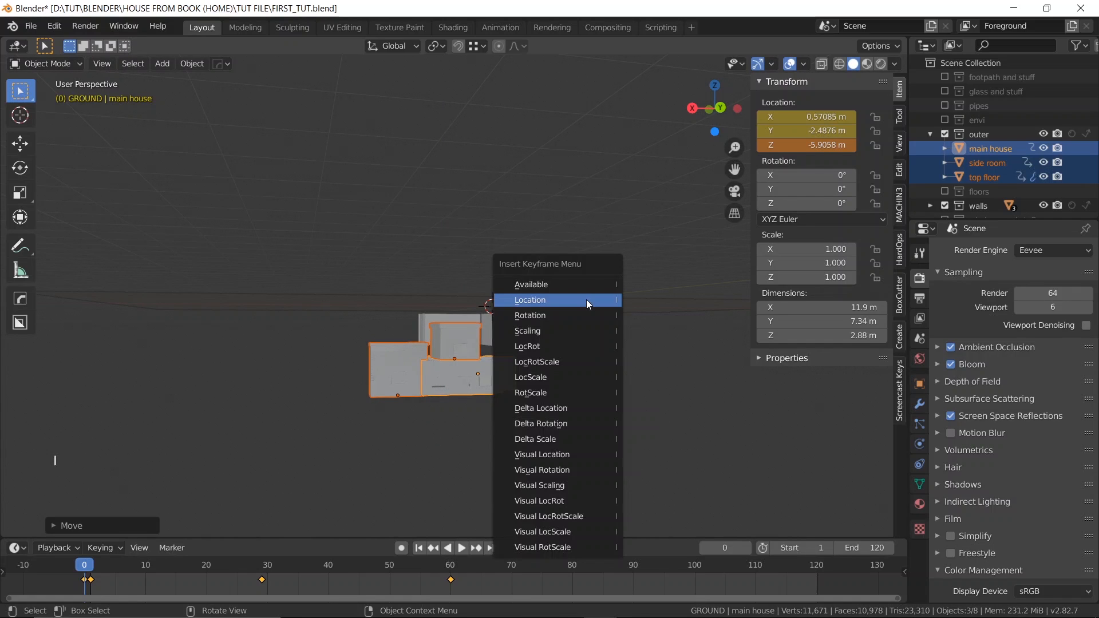
click(586, 300)
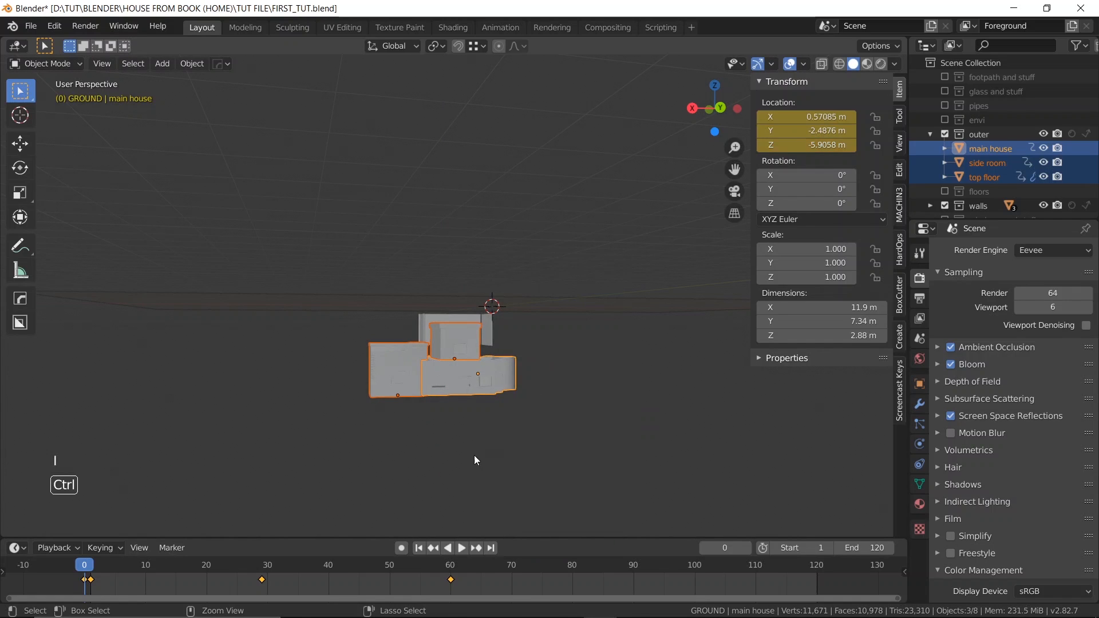
- Undo the frame 0 keyframe, both upward moves and the multiple selection, back to frame 26
key(ctrl+z)
key(ctrl+z)
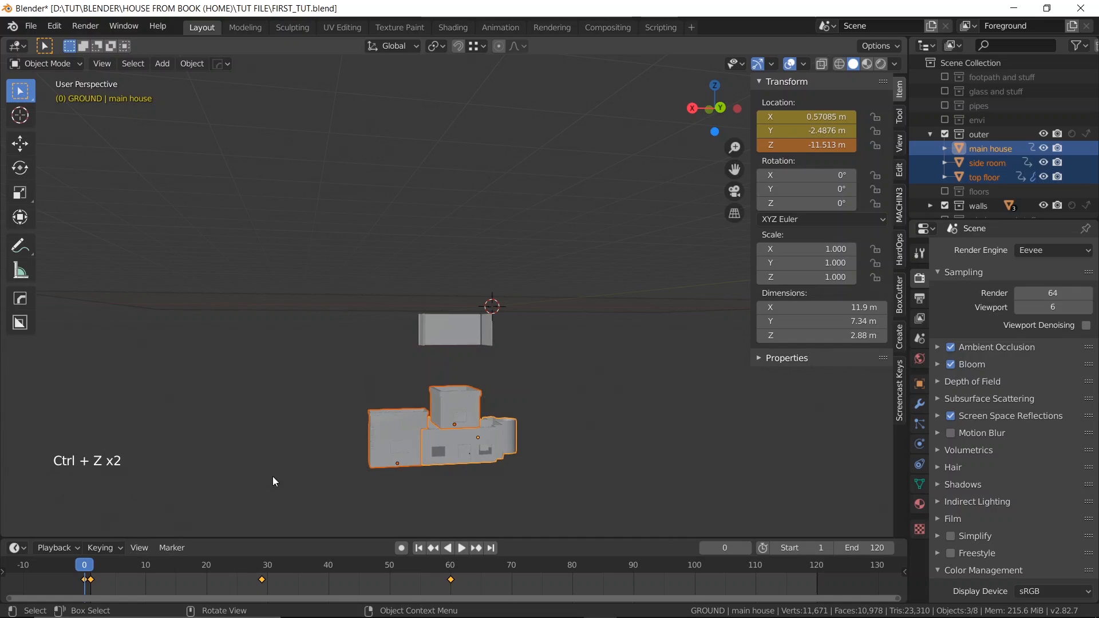
key(ctrl+z)
key(ctrl+z)
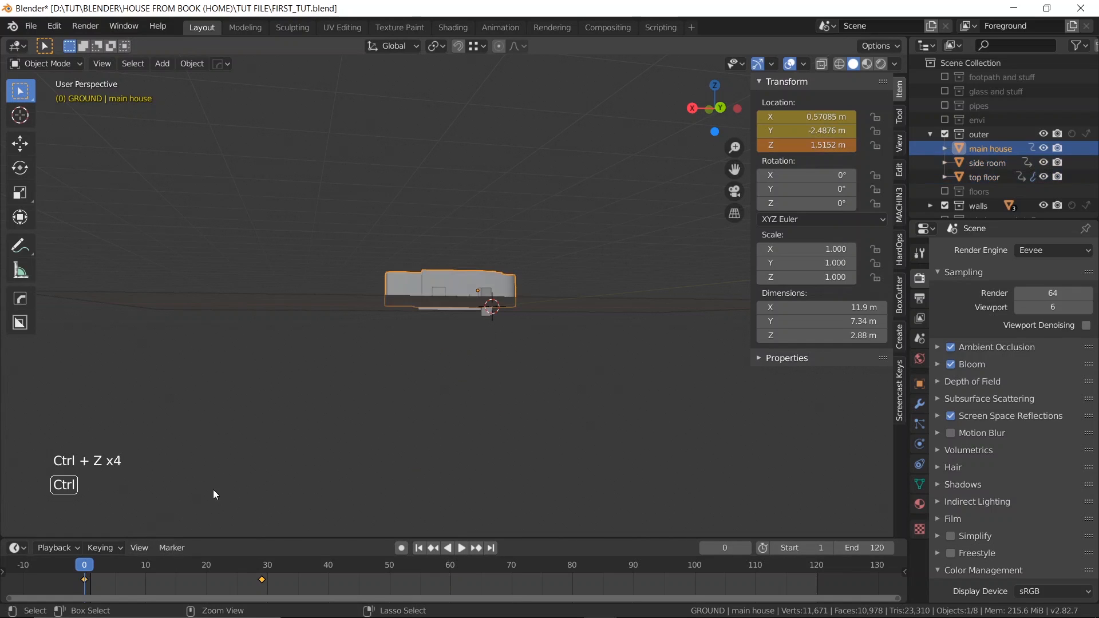
key(ctrl+z)
scroll(367, 401, up, 1)
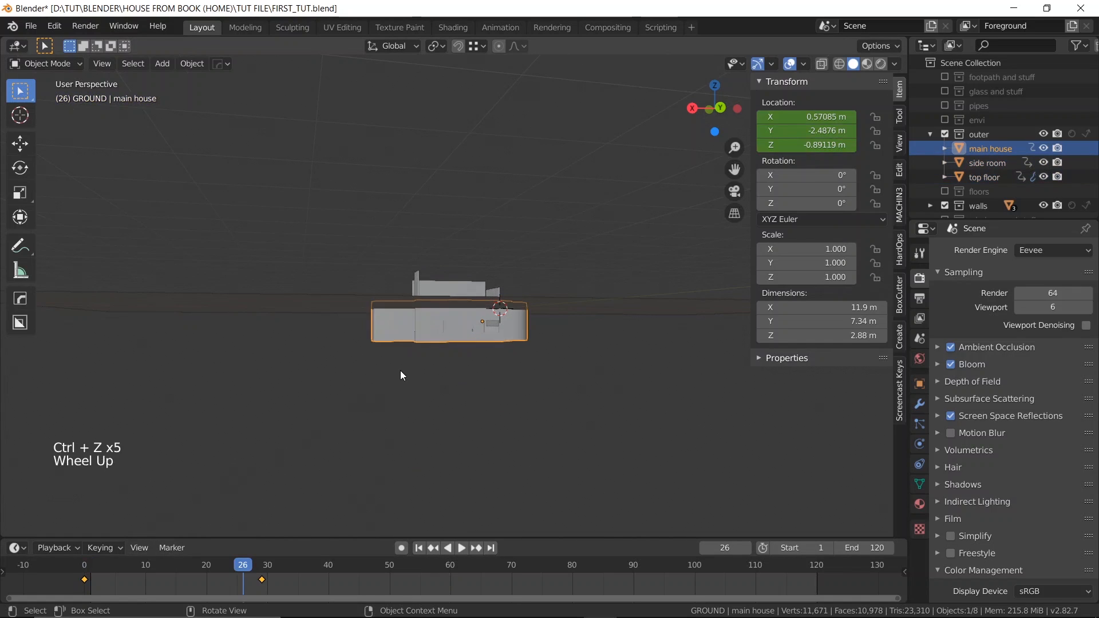
middle_drag(400, 370, 387, 400)
scroll(395, 397, up, 3)
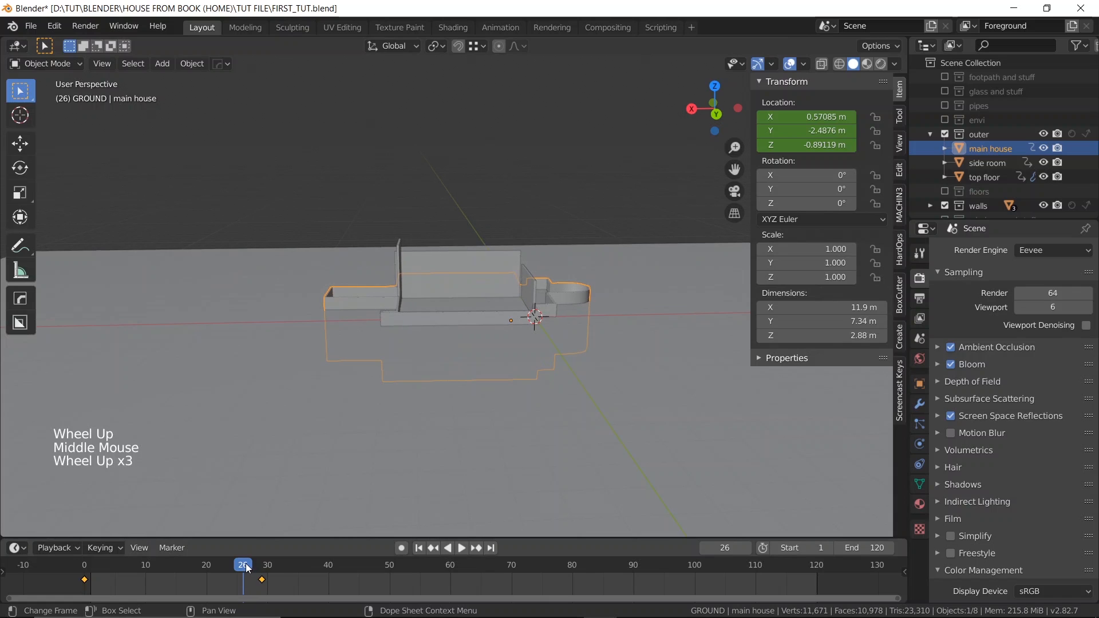
- Select the main house, side room and top floor, go to frame 120, and delete all their keyframes
drag(245, 565, 84, 567)
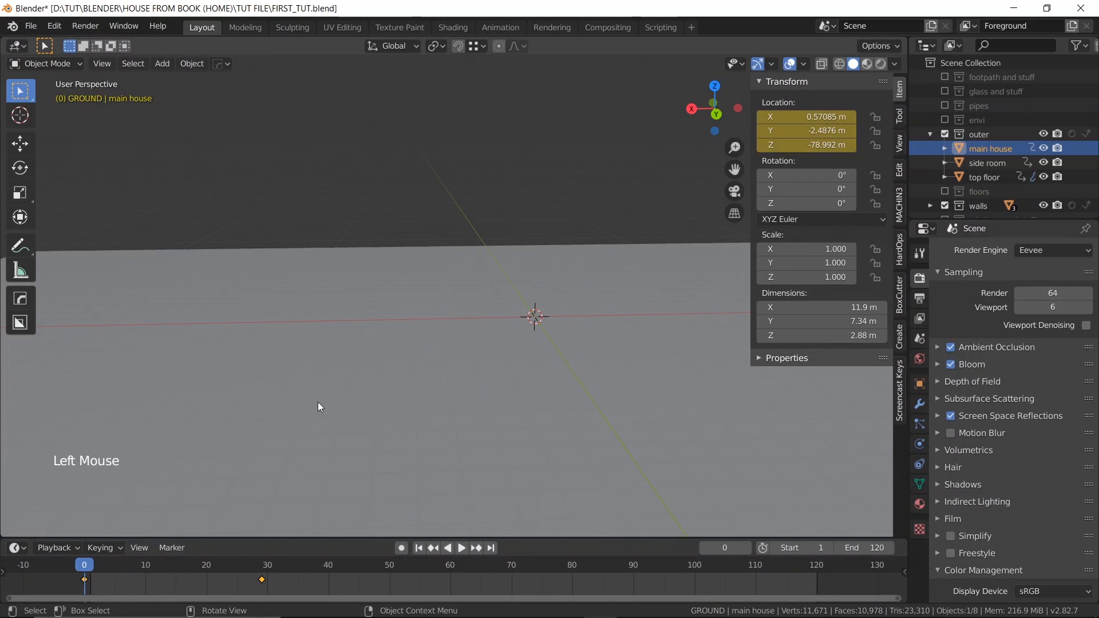
scroll(374, 386, down, 3)
middle_drag(374, 387, 461, 183)
scroll(476, 264, down, 8)
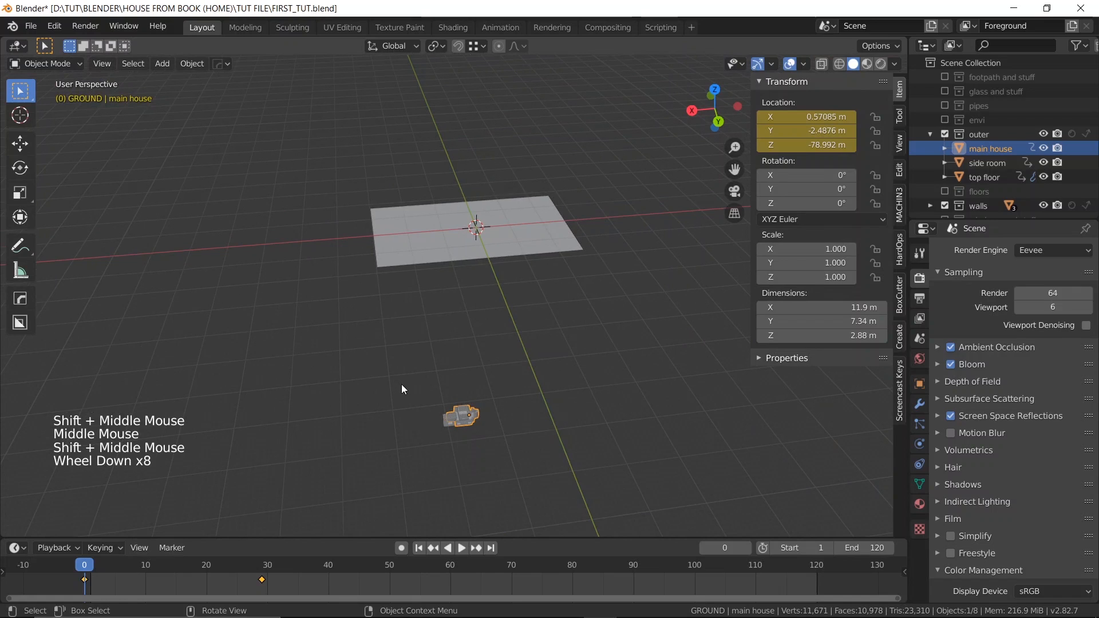
click(458, 419)
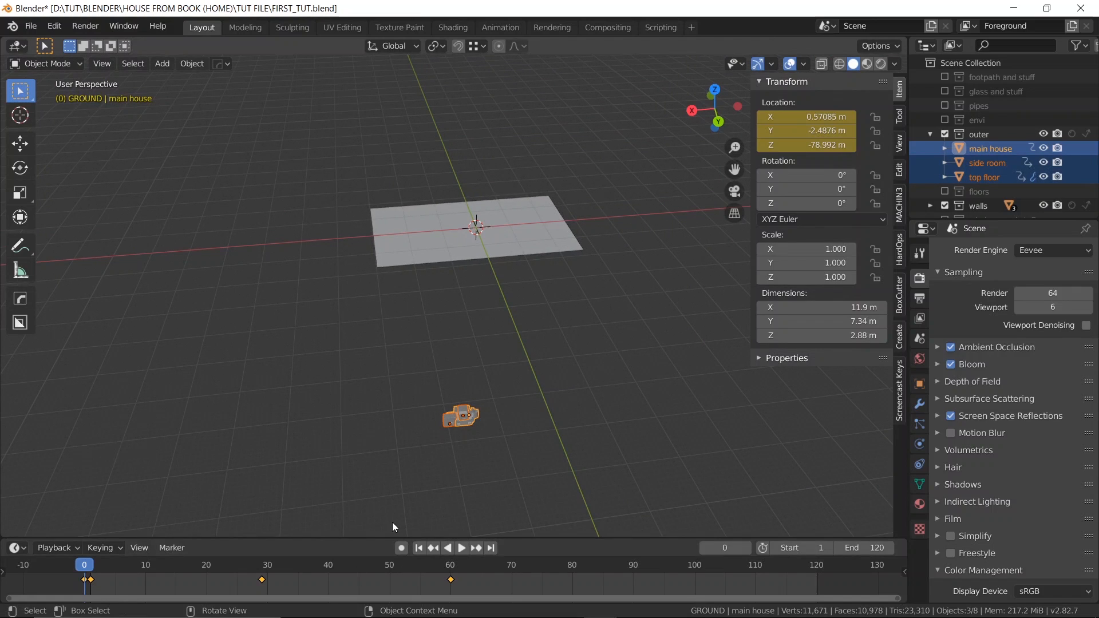
key(shift+Right)
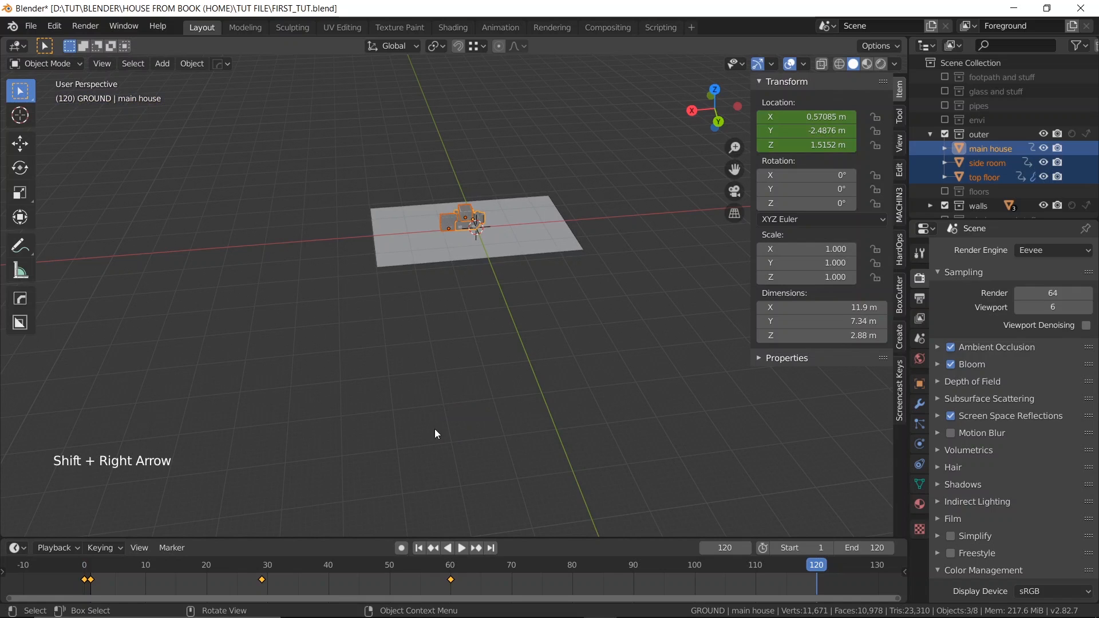
key(x)
click(399, 569)
- Insert a location keyframe at frame 30 for the main house, side room and top floor in their above-ground positions
drag(819, 565, 383, 565)
scroll(503, 273, up, 3)
middle_drag(503, 273, 430, 308)
scroll(461, 115, up, 5)
scroll(470, 208, up, 2)
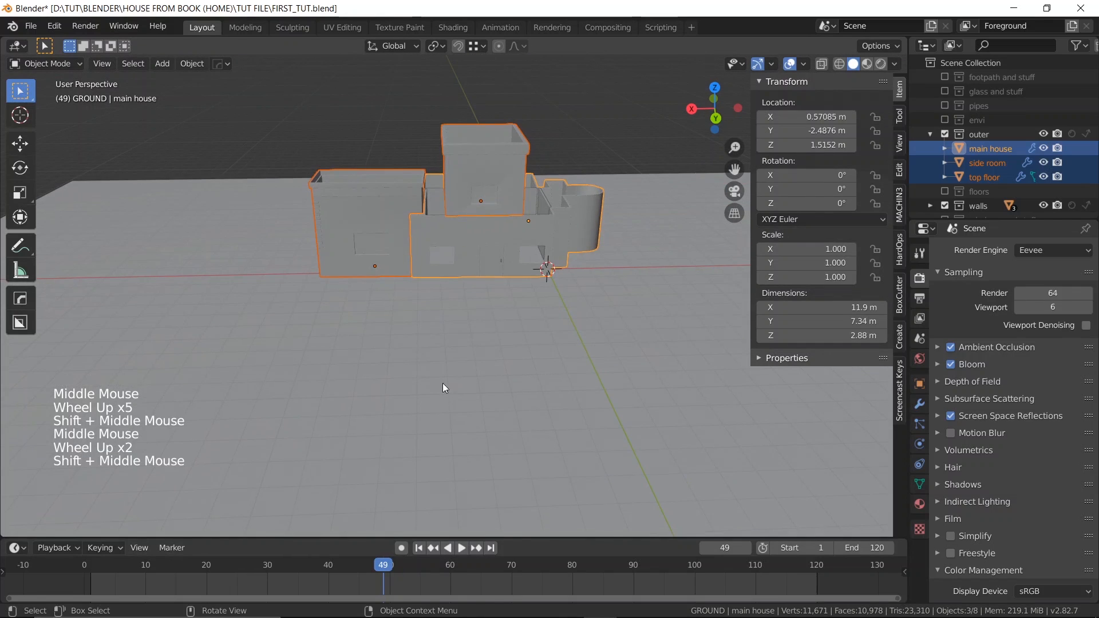
click(377, 566)
drag(280, 571, 269, 571)
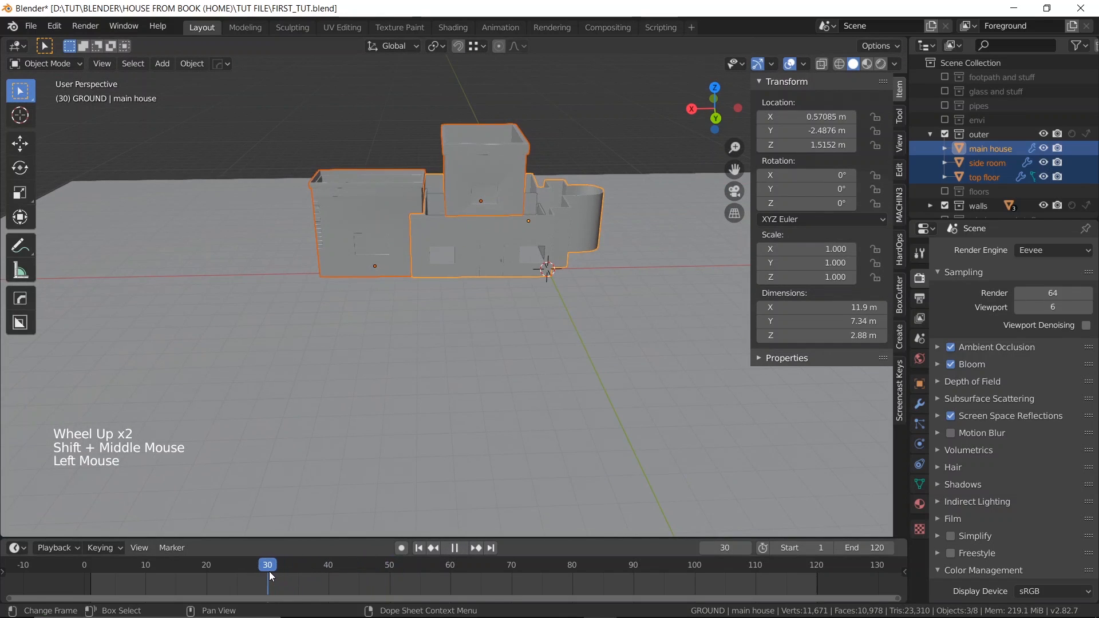
key(i)
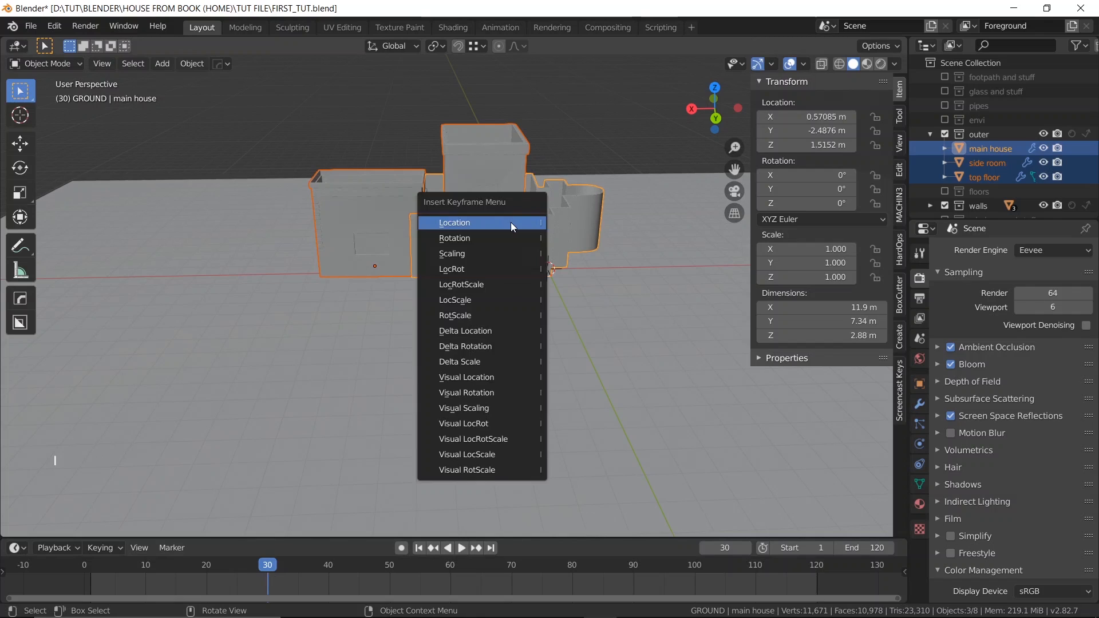
click(510, 222)
- At frame 1, lower the main house, side room and top floor about 6.2 m along Z and insert a location keyframe
key(grave)
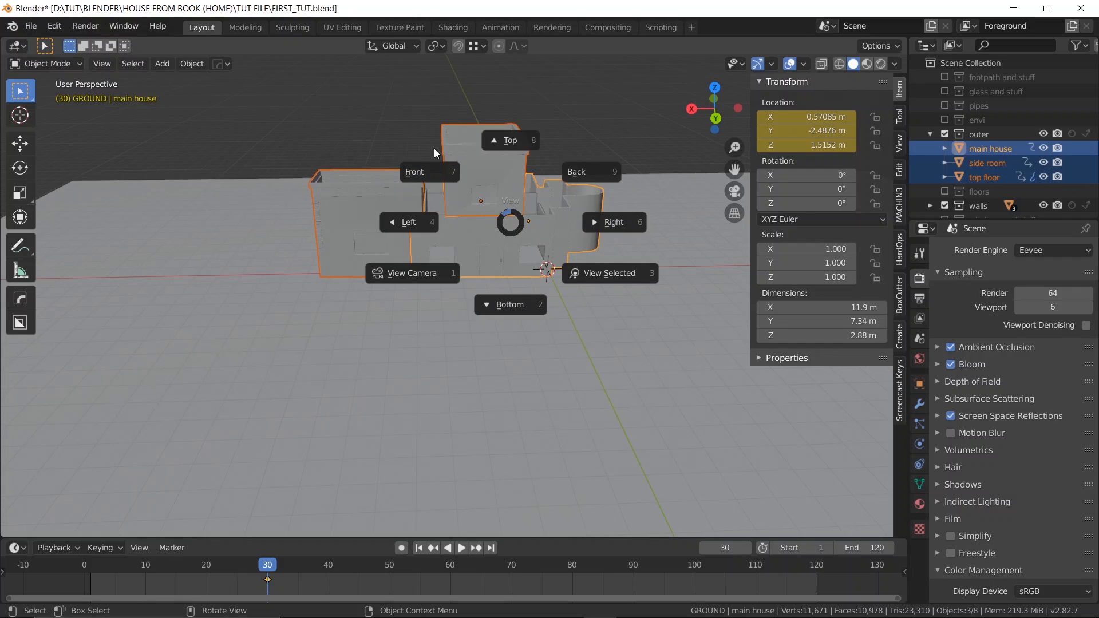
click(429, 166)
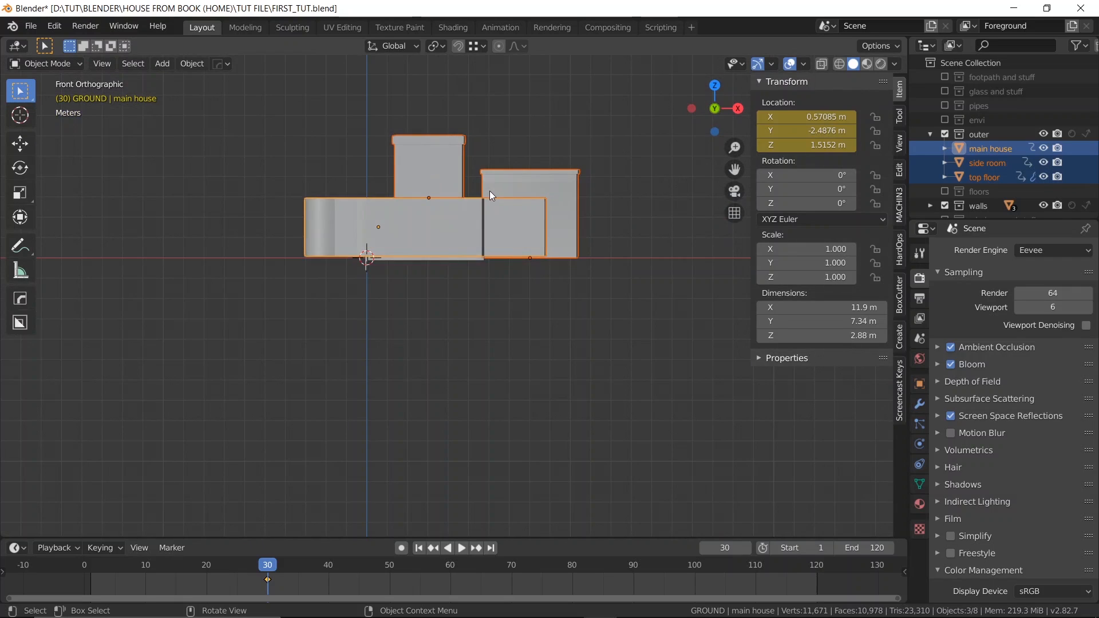
scroll(490, 191, up, 3)
key(grave)
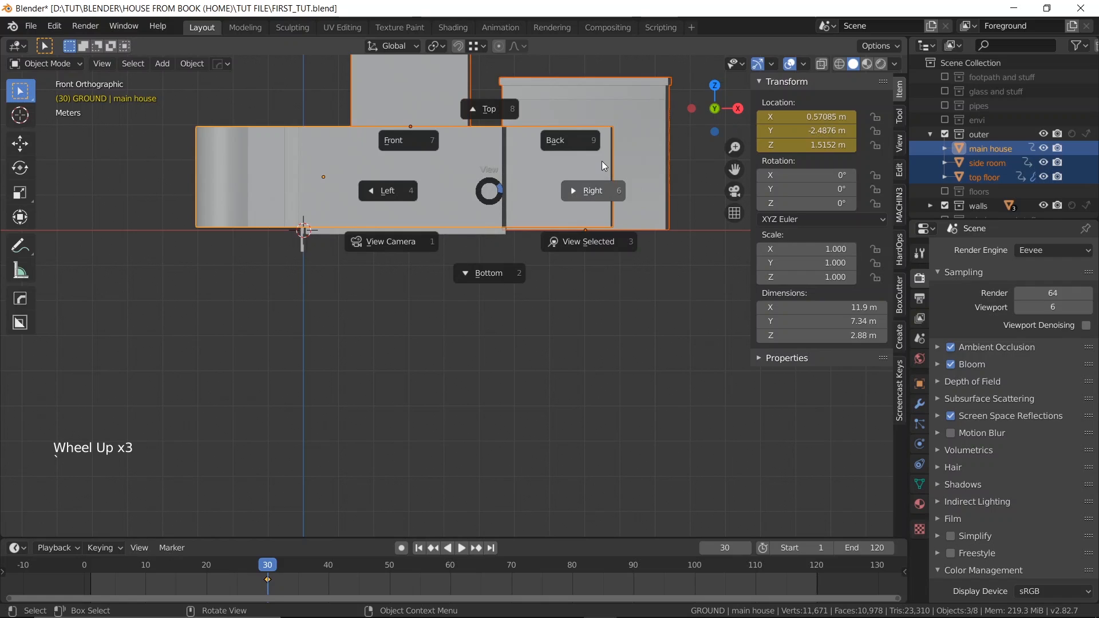
click(580, 132)
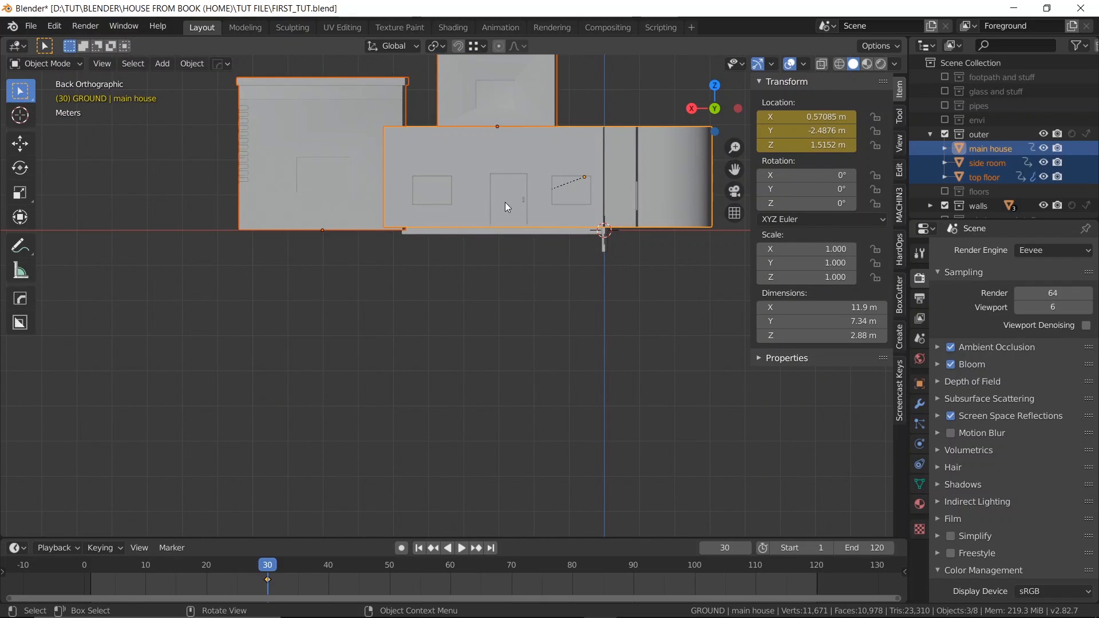
key(shift+Left)
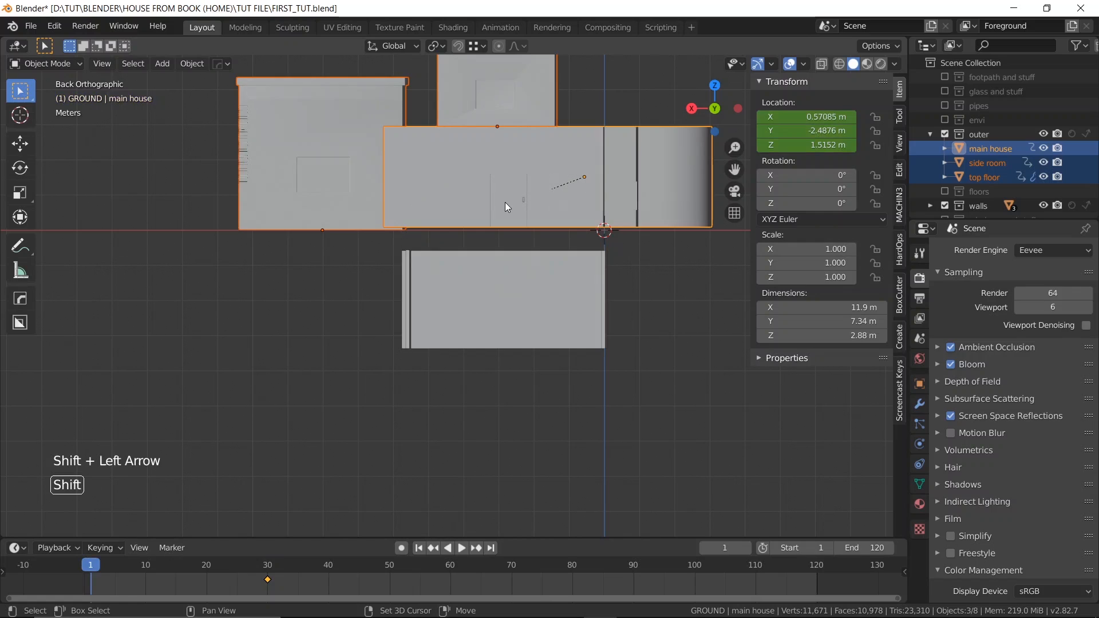
key(g)
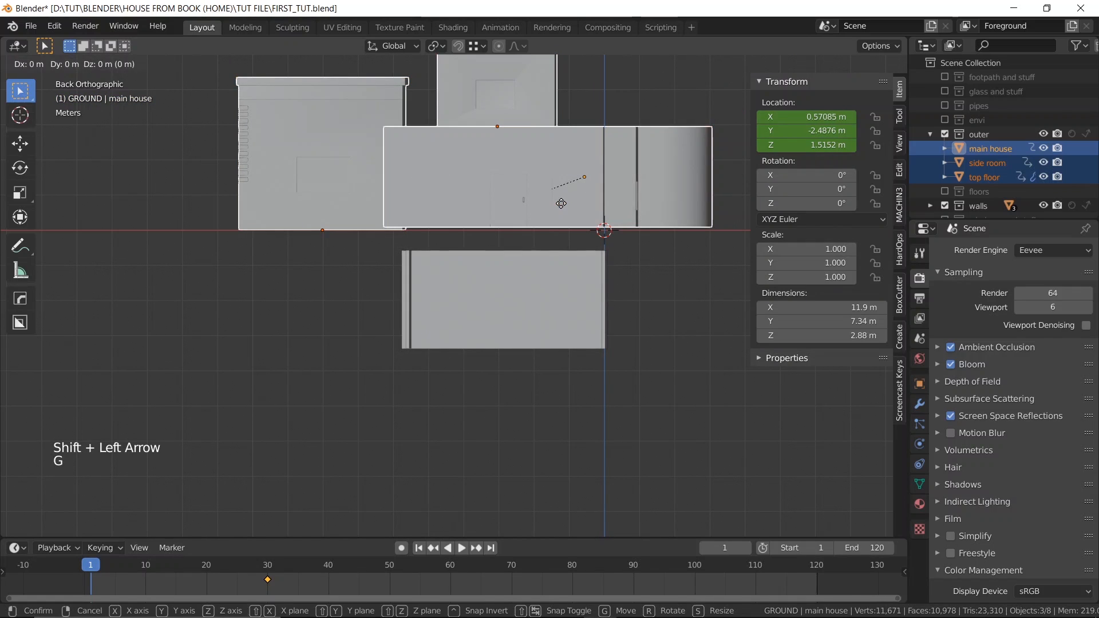
key(z)
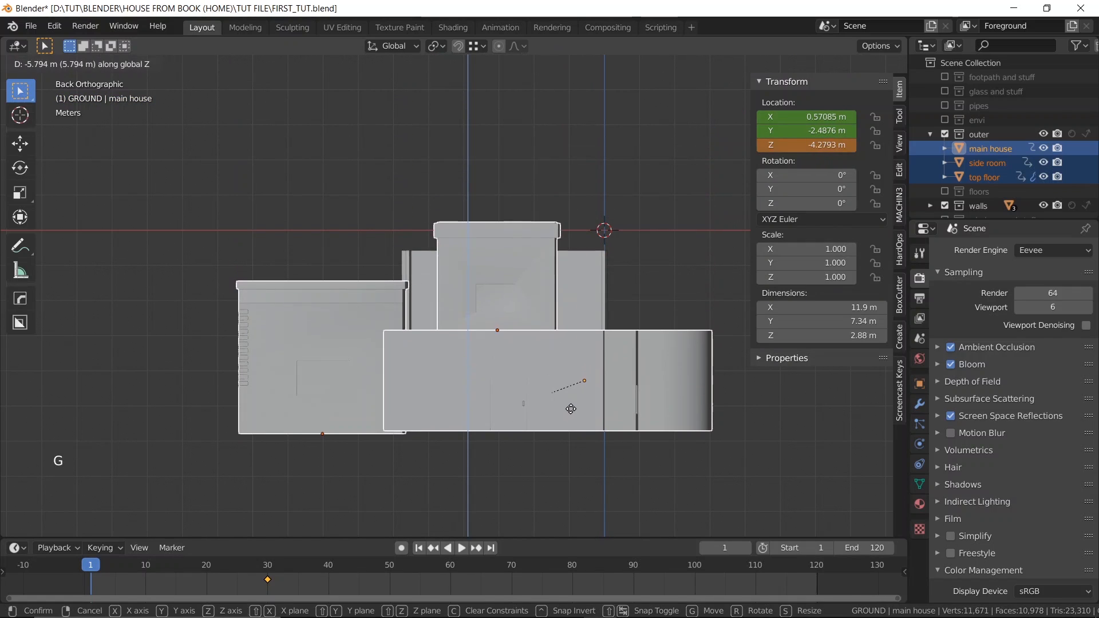
click(570, 410)
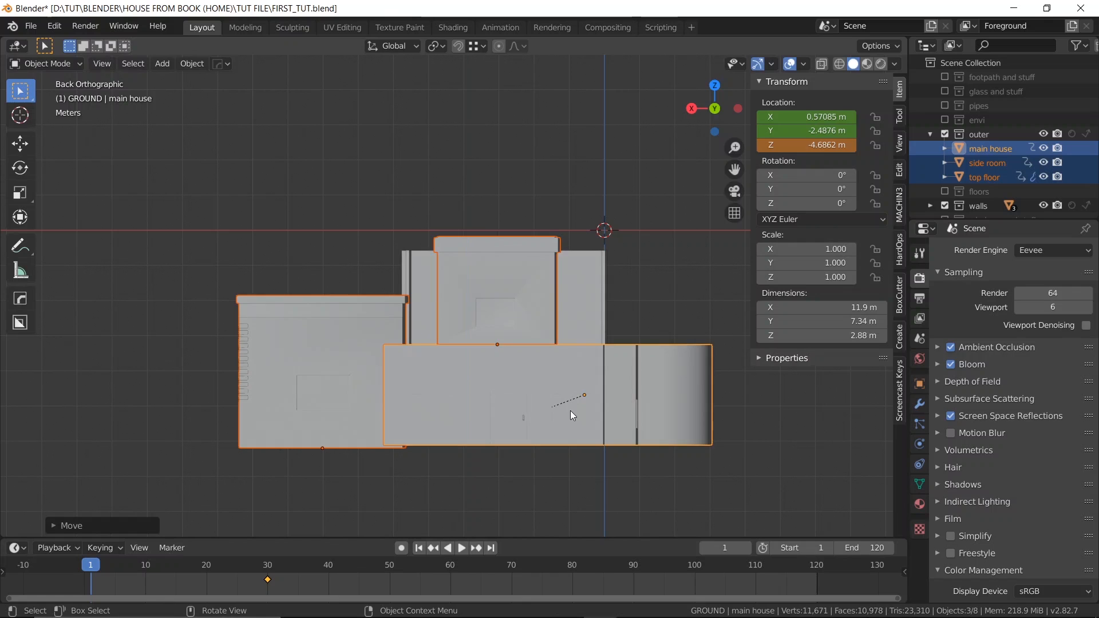
key(i)
click(552, 304)
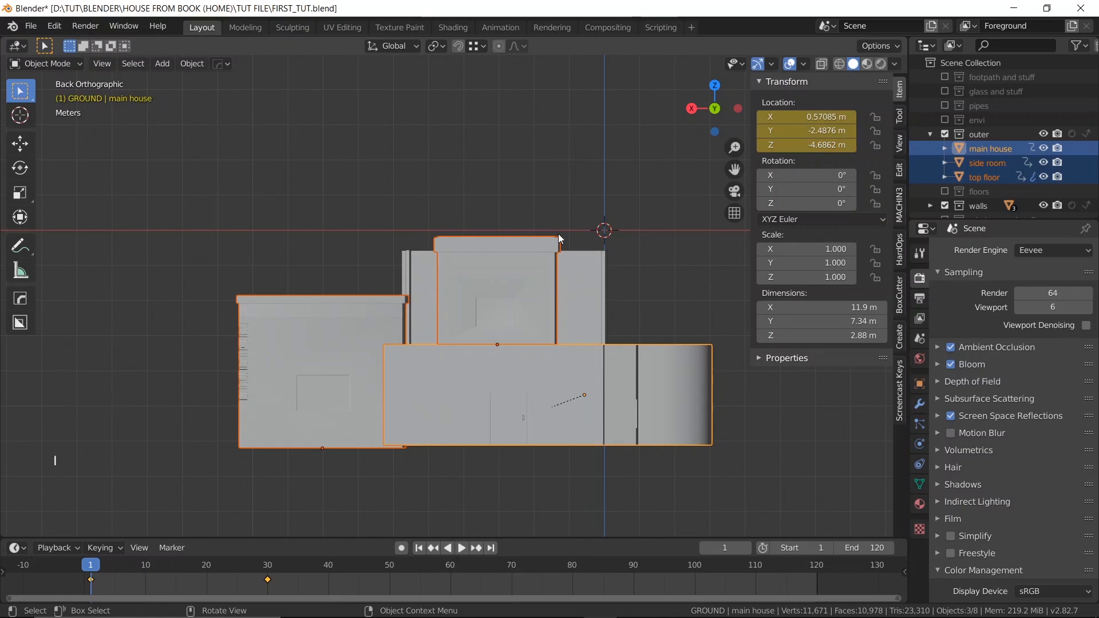
- Play back the three outer parts rising through the ground plane and examine the motion up close
scroll(558, 233, down, 3)
middle_drag(558, 233, 576, 255)
scroll(496, 232, down, 7)
scroll(419, 248, up, 4)
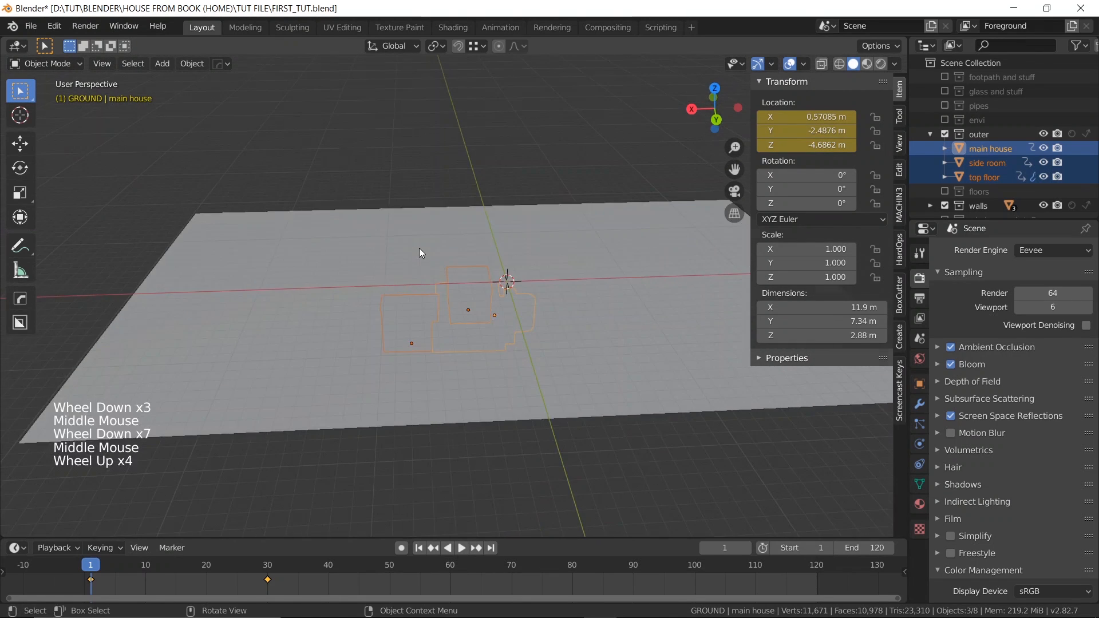
middle_drag(419, 249, 458, 235)
key(space)
key(space)
scroll(463, 223, up, 7)
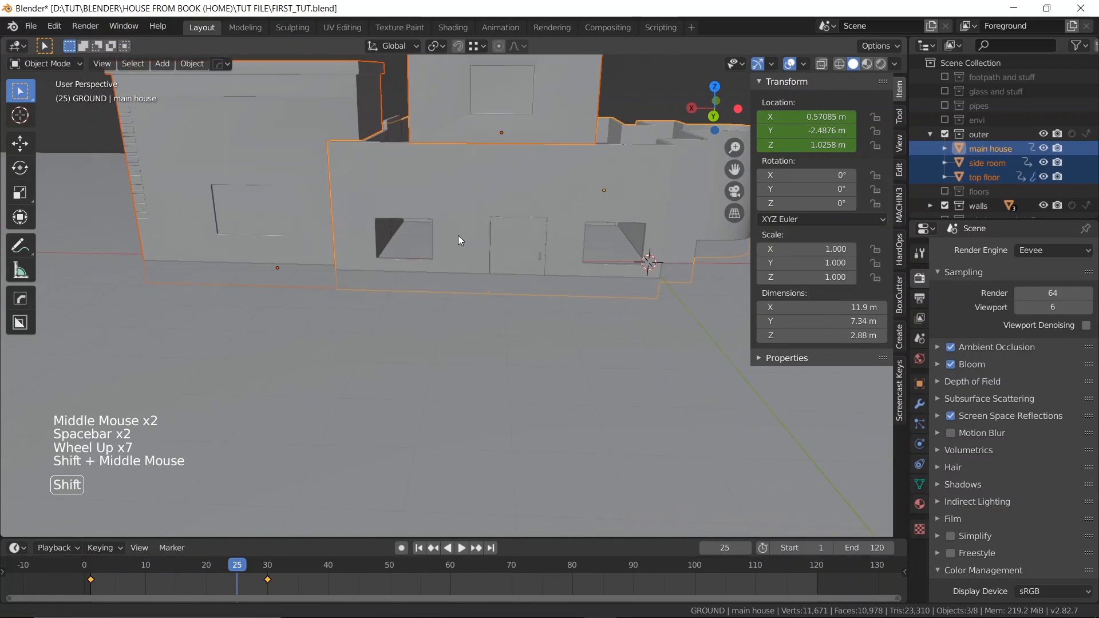
- Select the main house alone and delay its two location keyframes to frames 10 and 39, scrubbing to check the timing
click(474, 197)
click(212, 565)
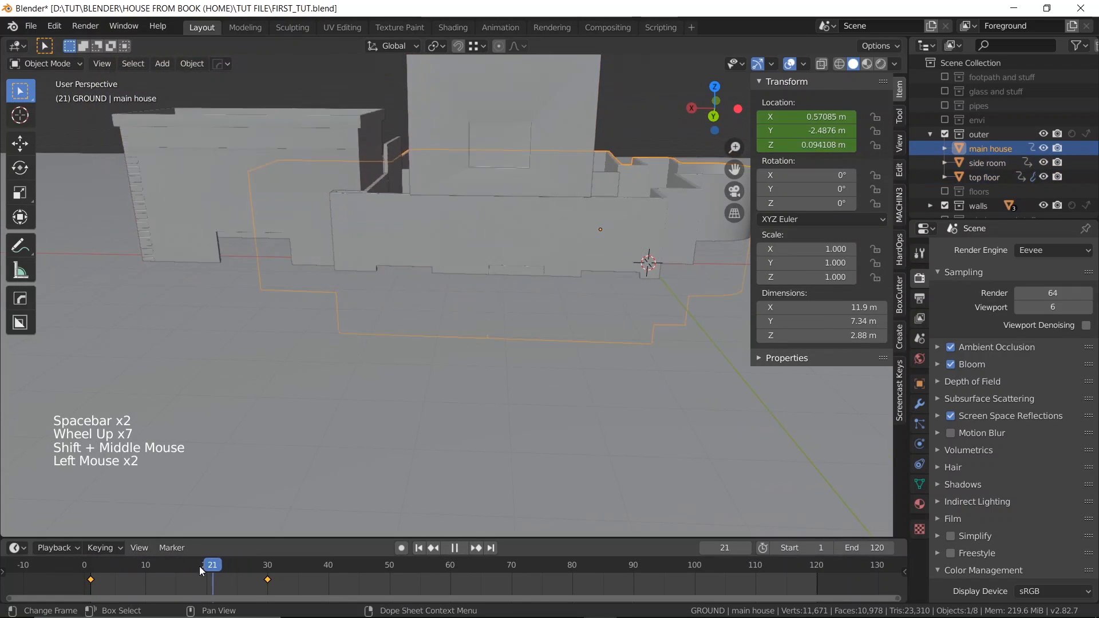
mouse_move(199, 566)
mouse_down()
mouse_move(103, 567)
mouse_move(169, 564)
mouse_move(199, 548)
mouse_up()
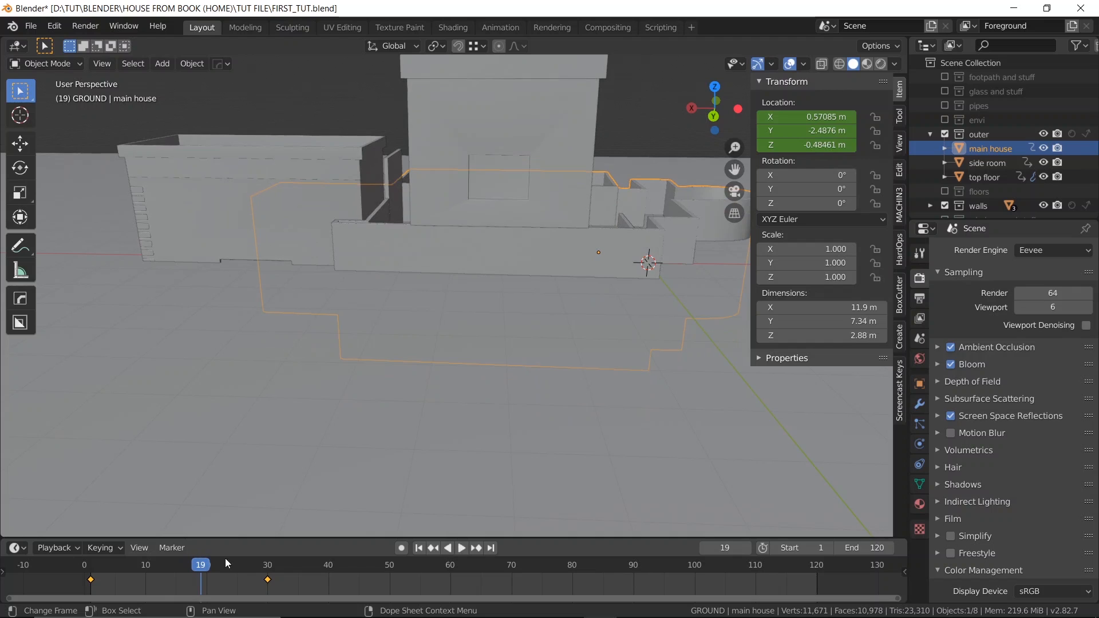
key(g)
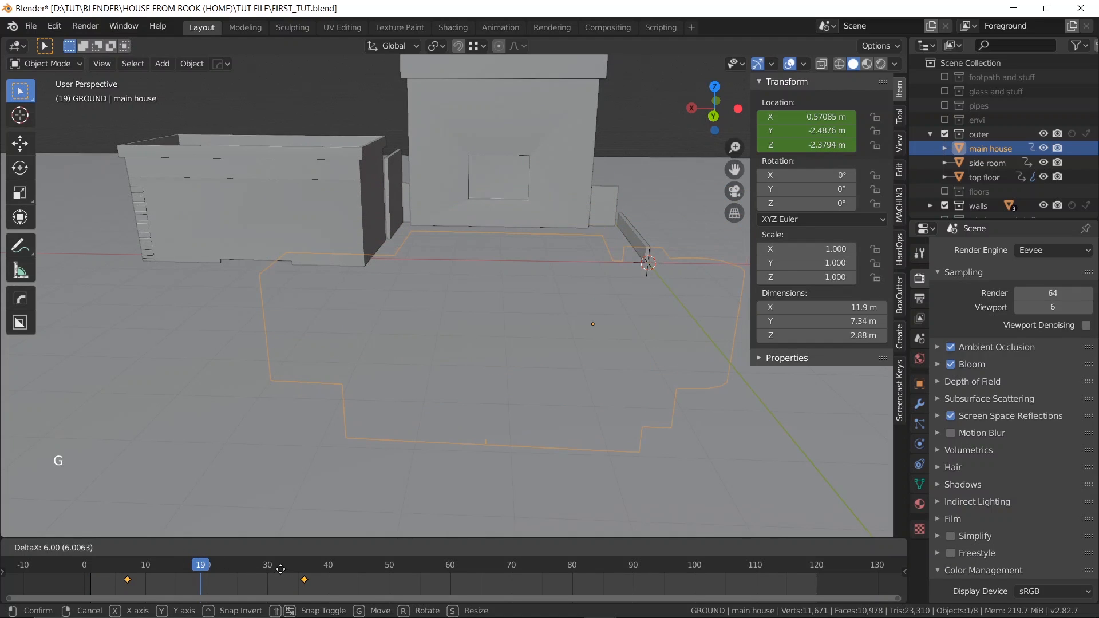
click(297, 569)
drag(205, 567, 232, 565)
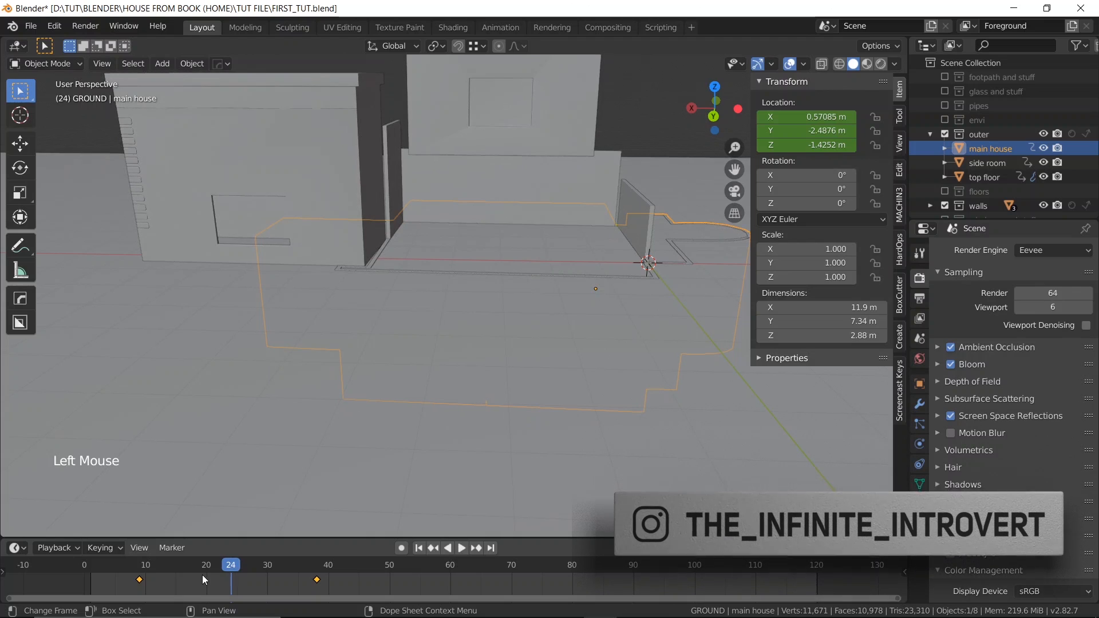
key(g)
key(shift)
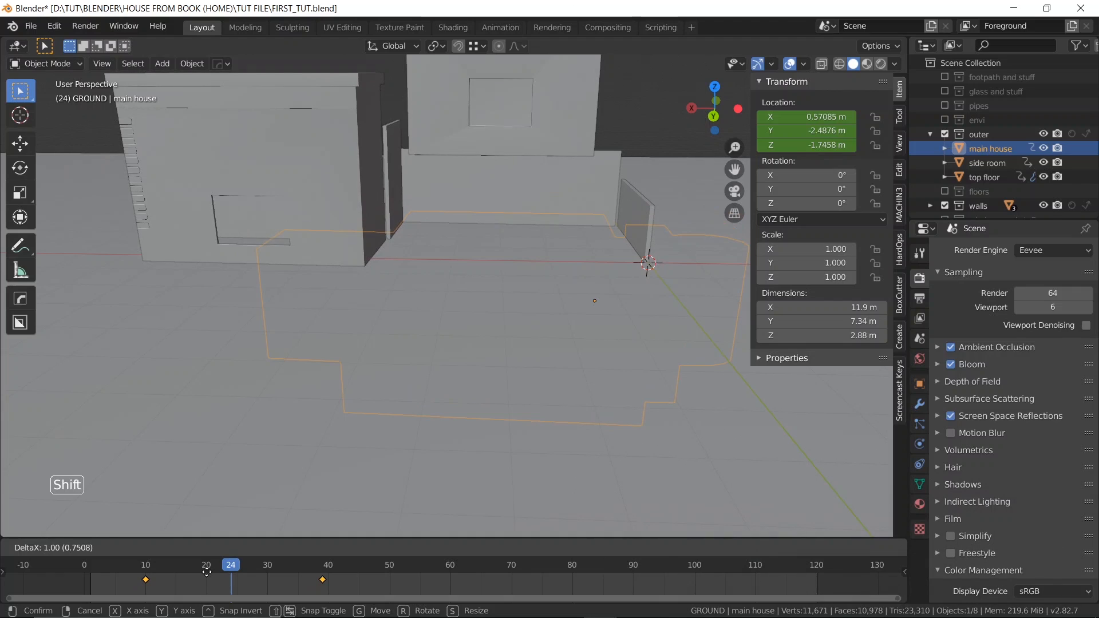
click(232, 570)
click(227, 569)
drag(230, 569, 257, 571)
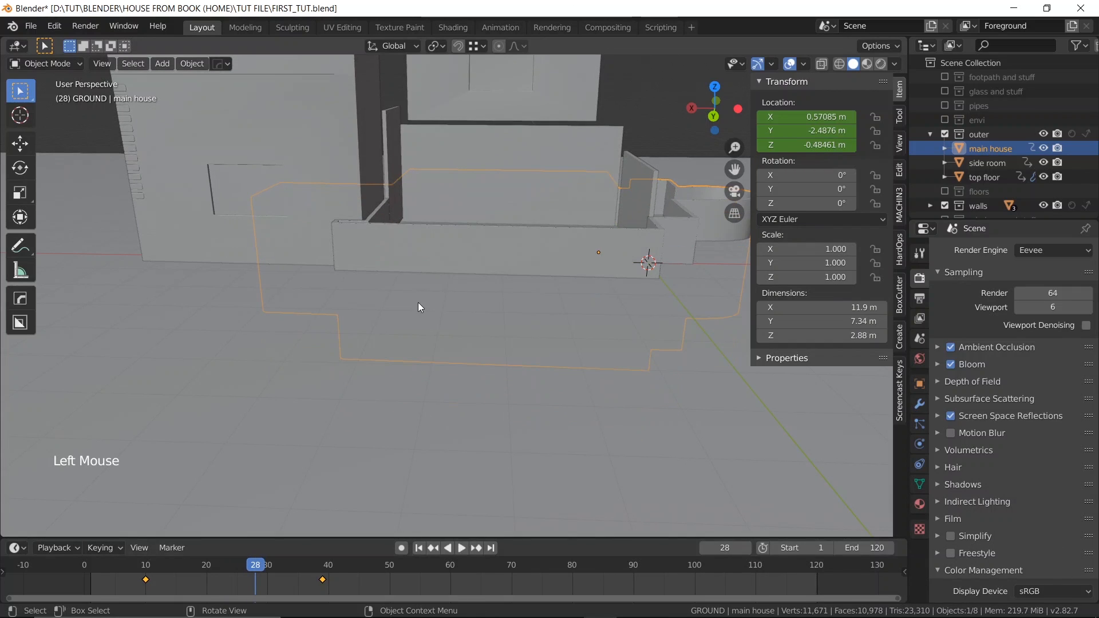
- Select the side room and top floor and hide both in the viewport
click(284, 149)
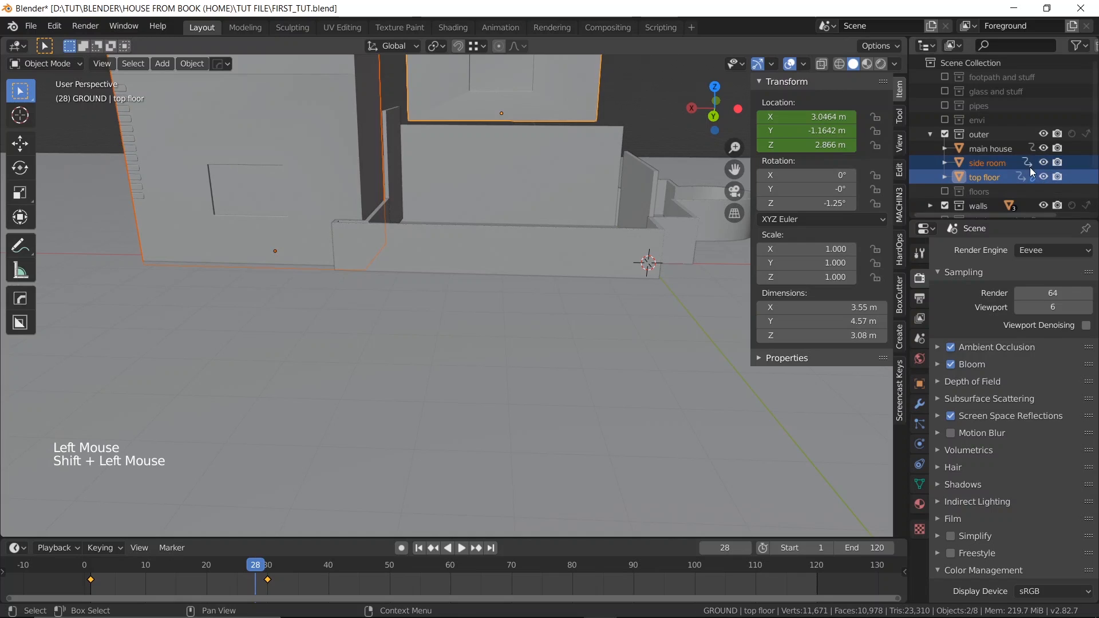
drag(1043, 163, 1044, 177)
scroll(420, 209, up, 2)
shift+middle_drag(420, 209, 414, 235)
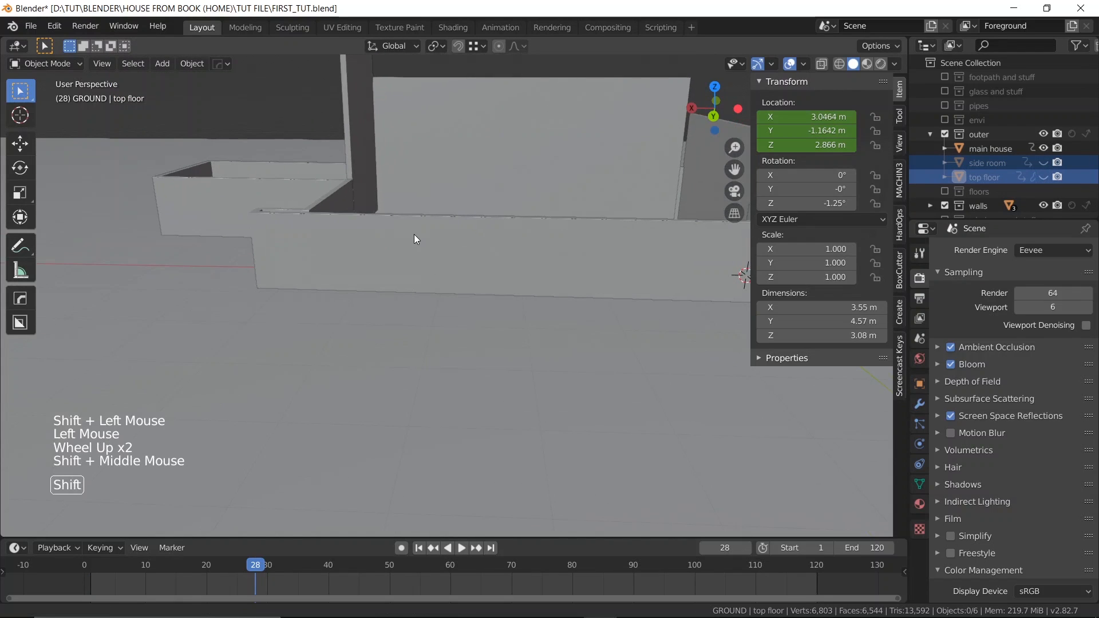
- Shift both of the main house's location keyframes to frames 19 and 48 and play back the rise
click(396, 245)
scroll(400, 245, down, 5)
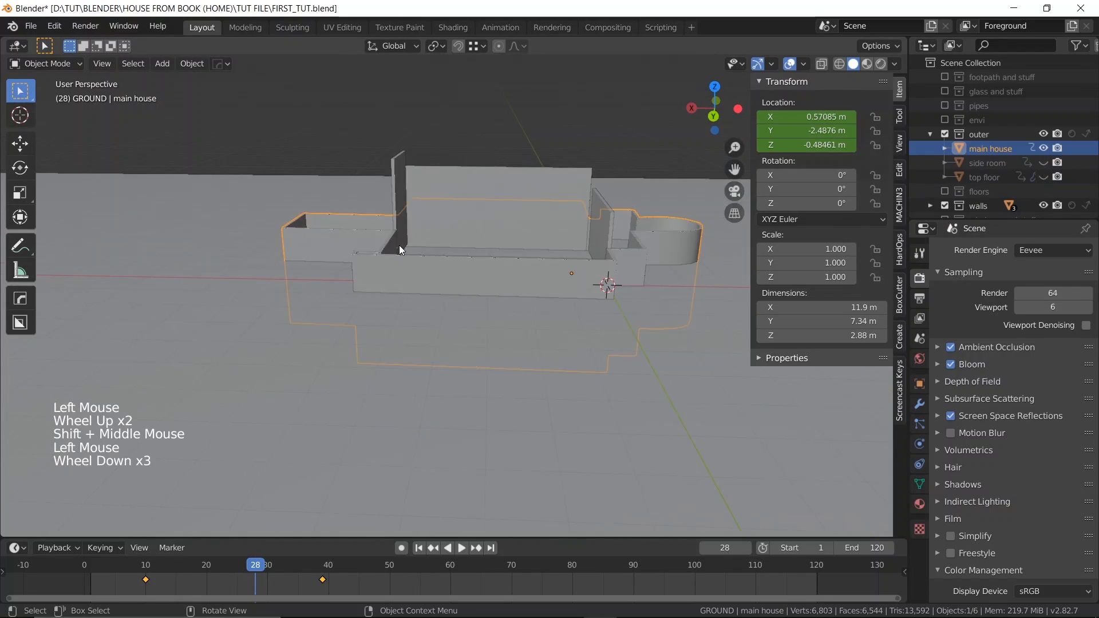
click(253, 562)
drag(266, 568, 302, 546)
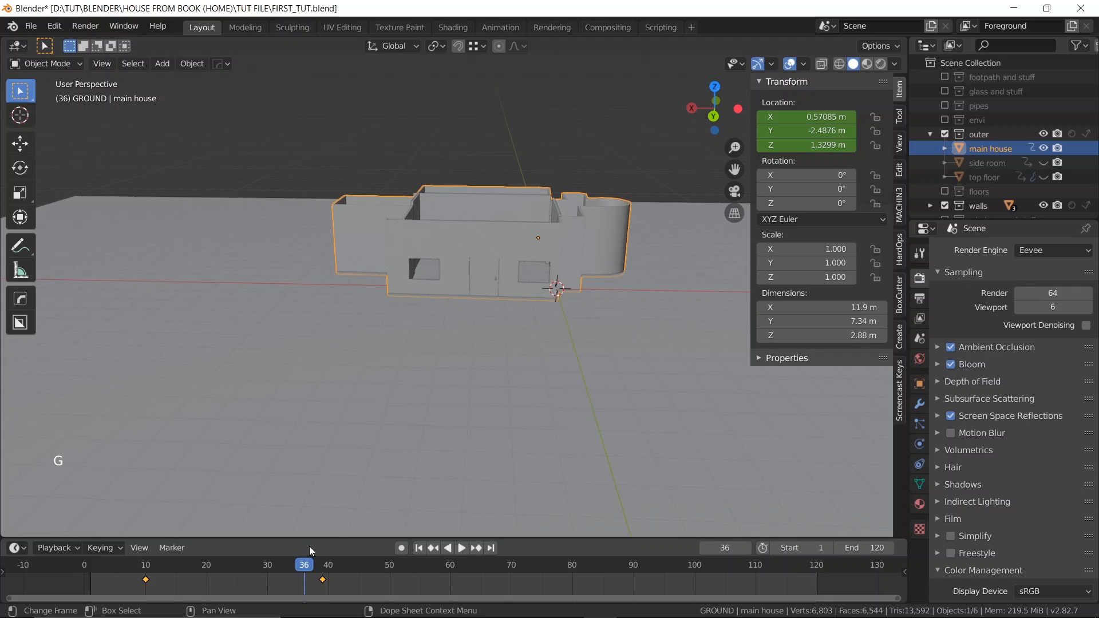
key(a)
key(g)
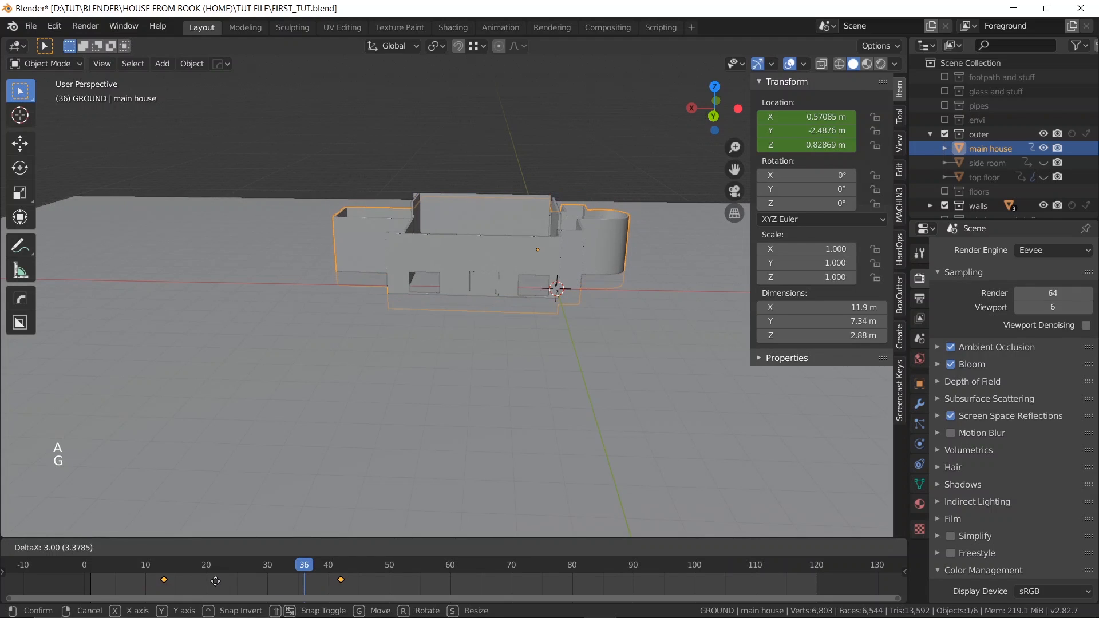
click(249, 575)
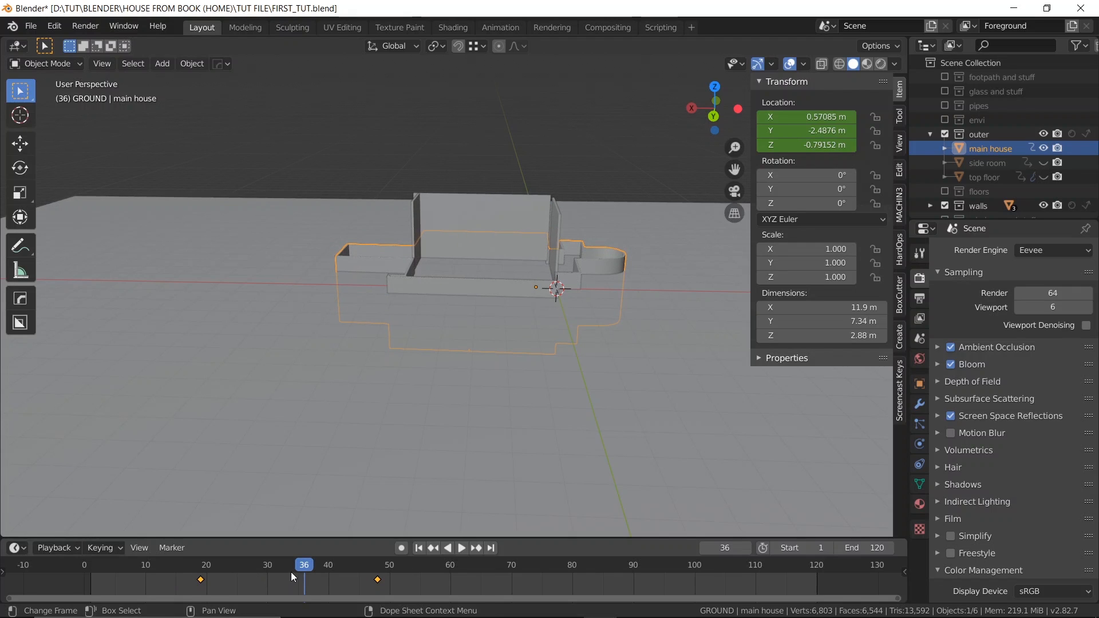
drag(291, 572, 94, 544)
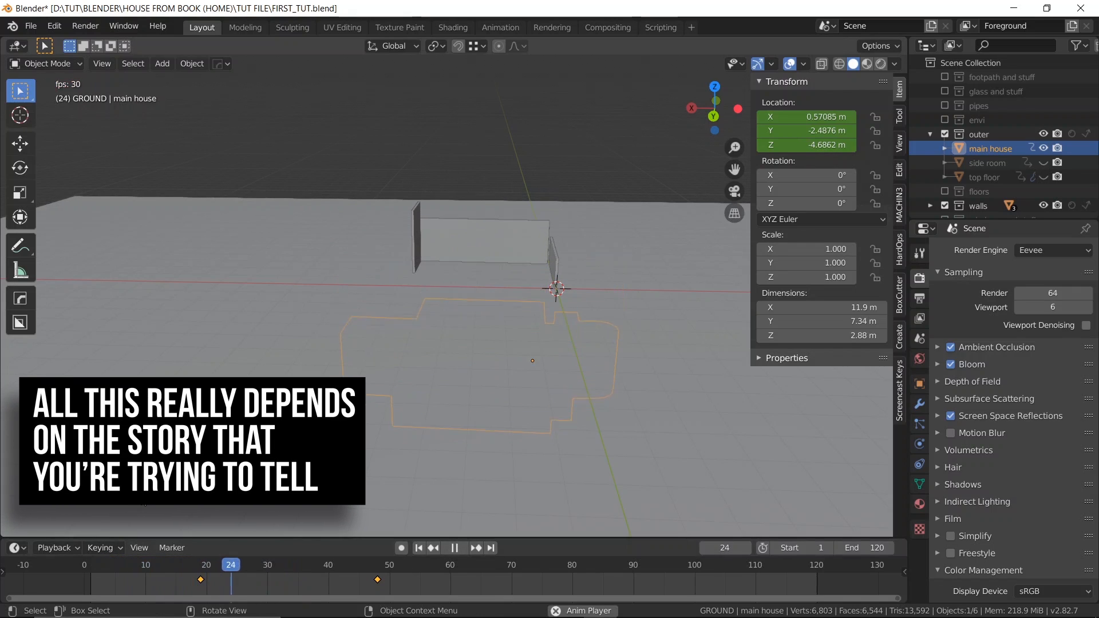
key(space)
key(space)
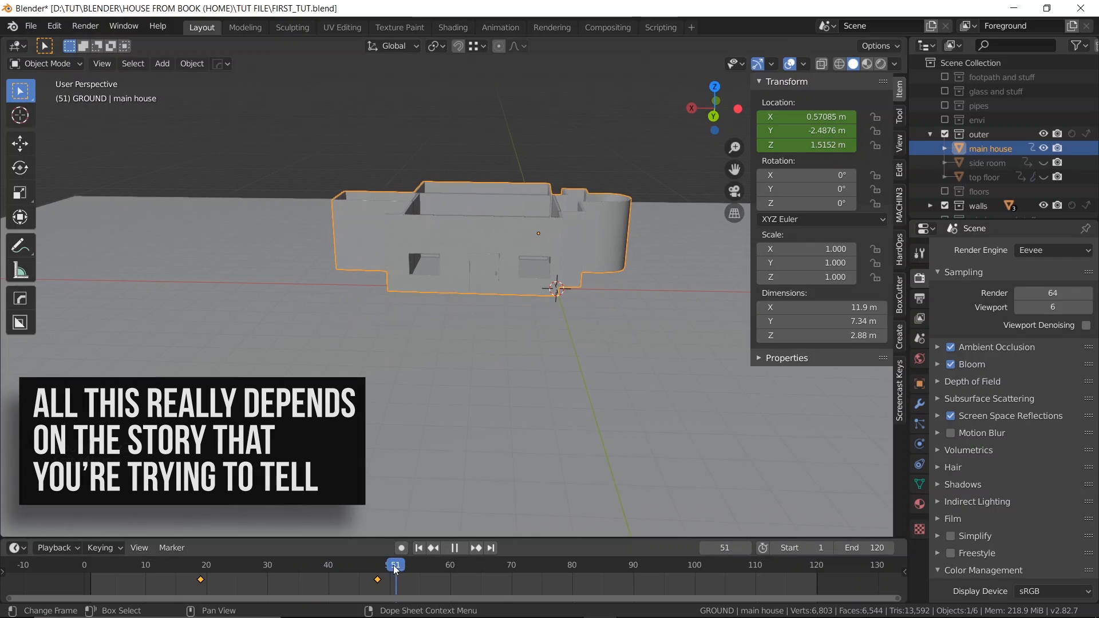
drag(393, 565, 303, 564)
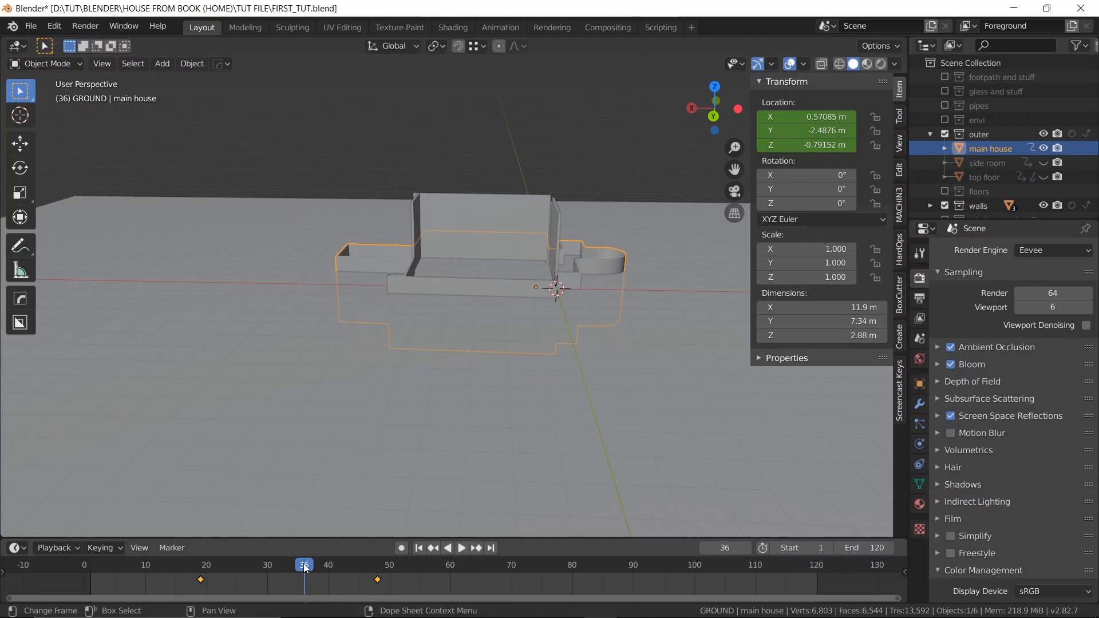
- Unhide the side room and move its two location keyframes to frames 17 and 46
key(Down)
click(982, 160)
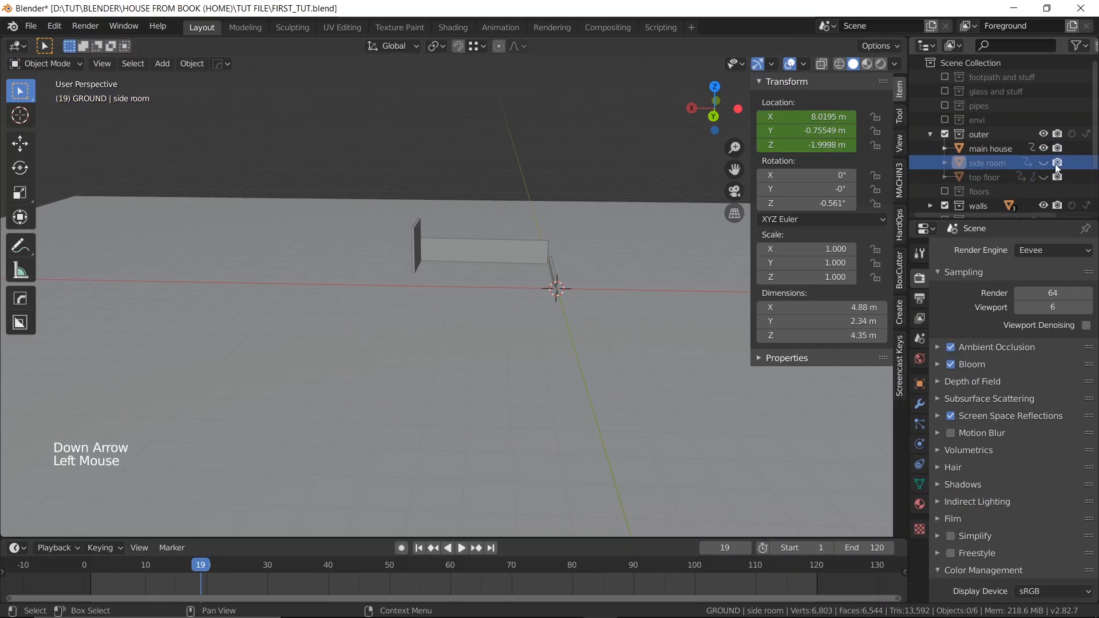
click(1040, 162)
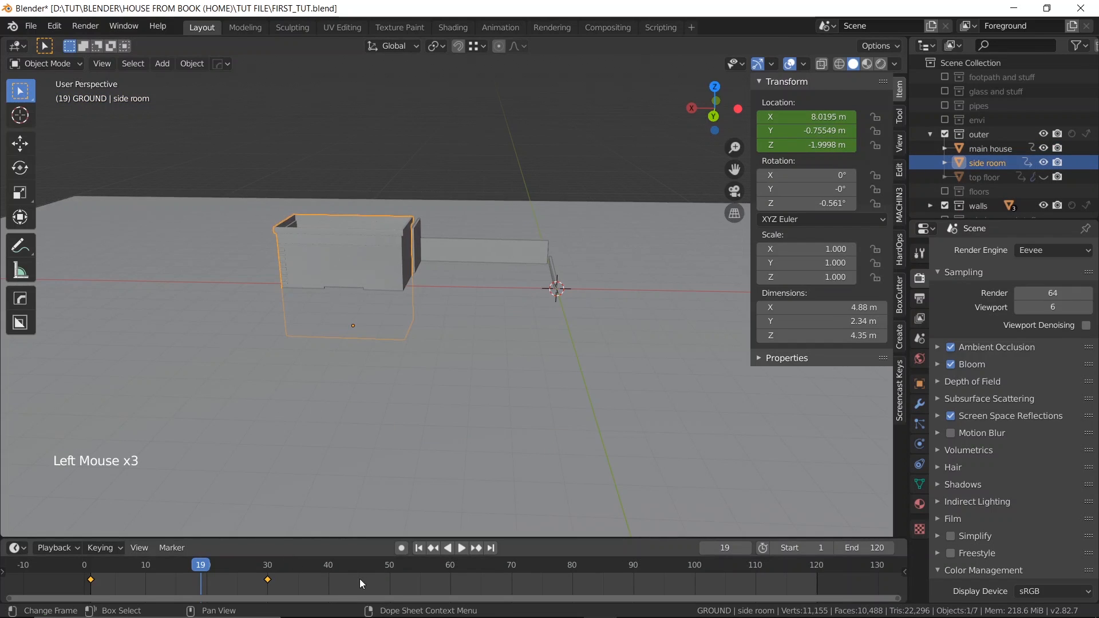
key(g)
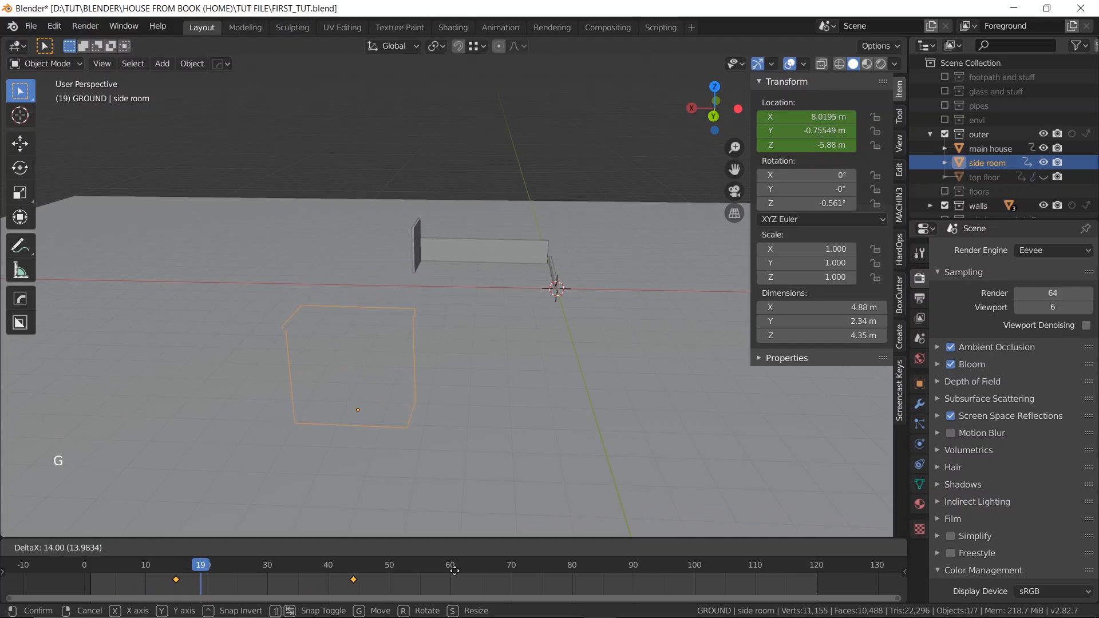
click(454, 570)
- Delay the side room's keyframes to frames 27 and 56 and play the animation from the start
drag(201, 566, 314, 555)
key(g)
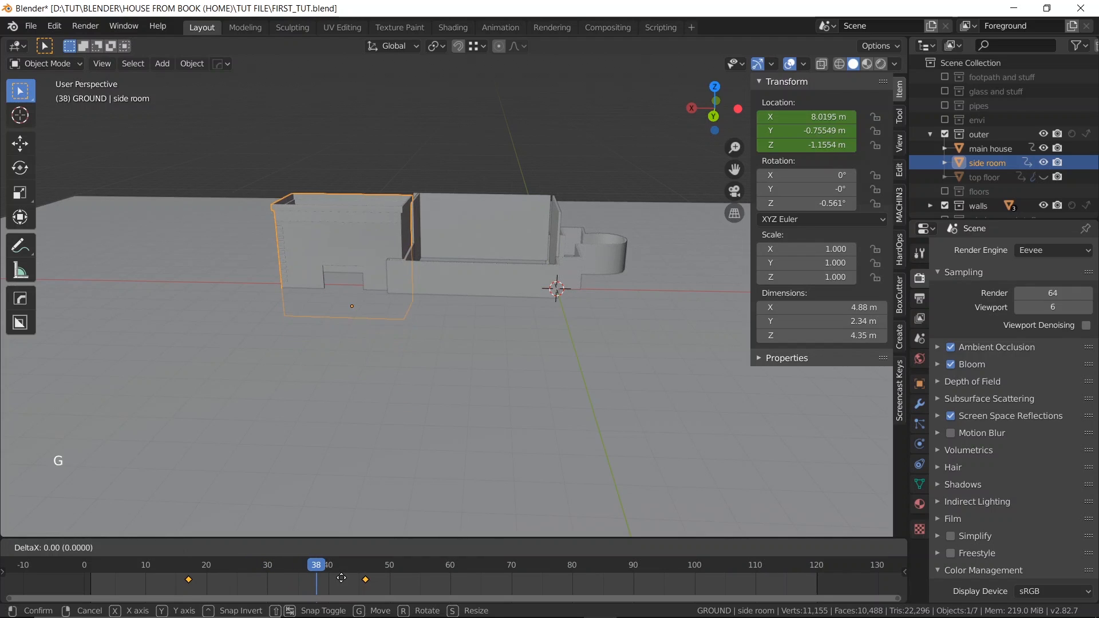
click(403, 575)
drag(322, 565, 98, 530)
key(space)
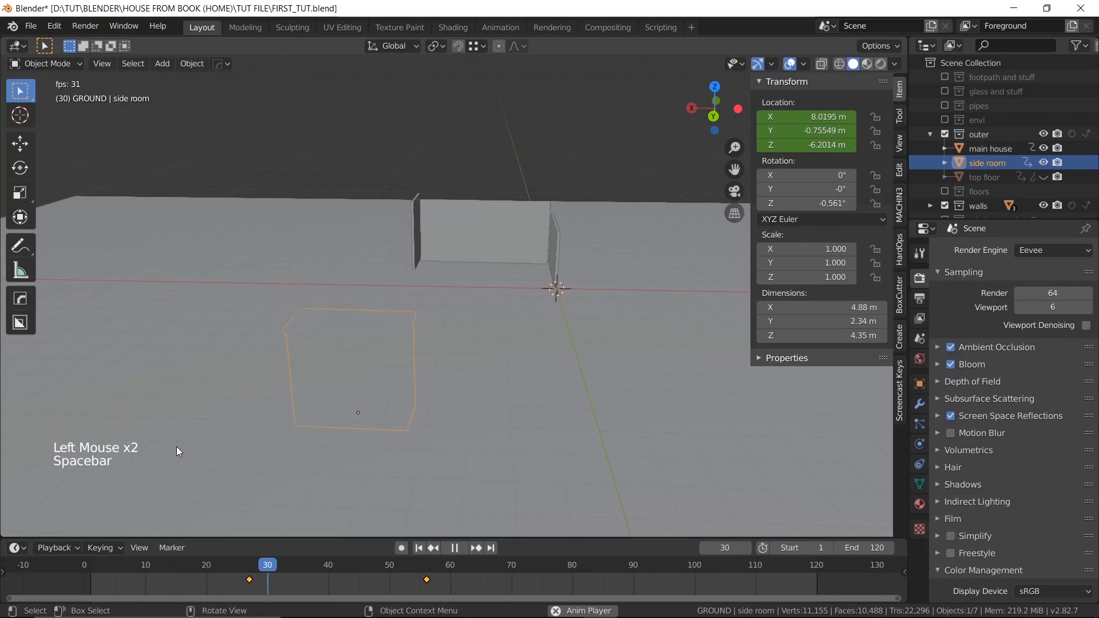
key(space)
- Move the side room's keyframes to frames 30 and 59 and replay the animation from frame 2
drag(386, 568, 225, 551)
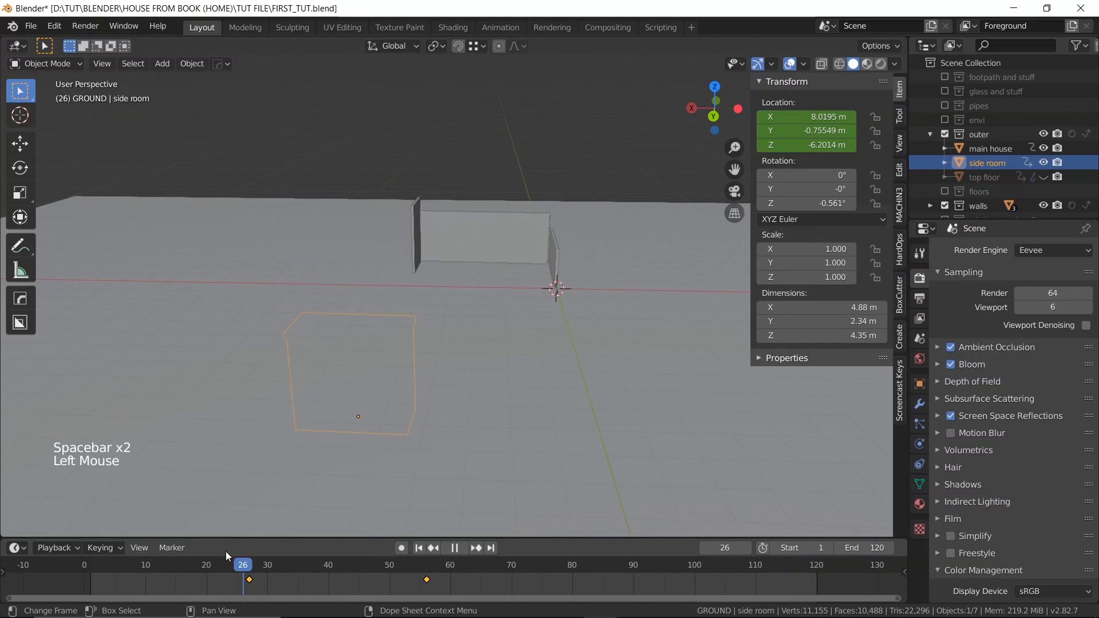
key(g)
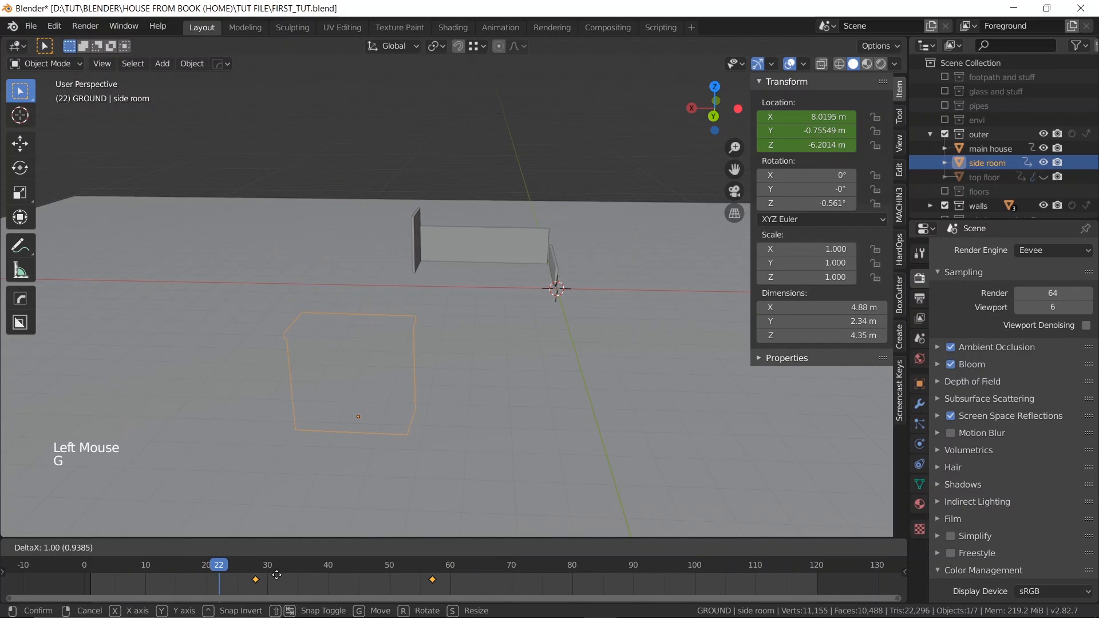
click(279, 574)
drag(211, 565, 99, 564)
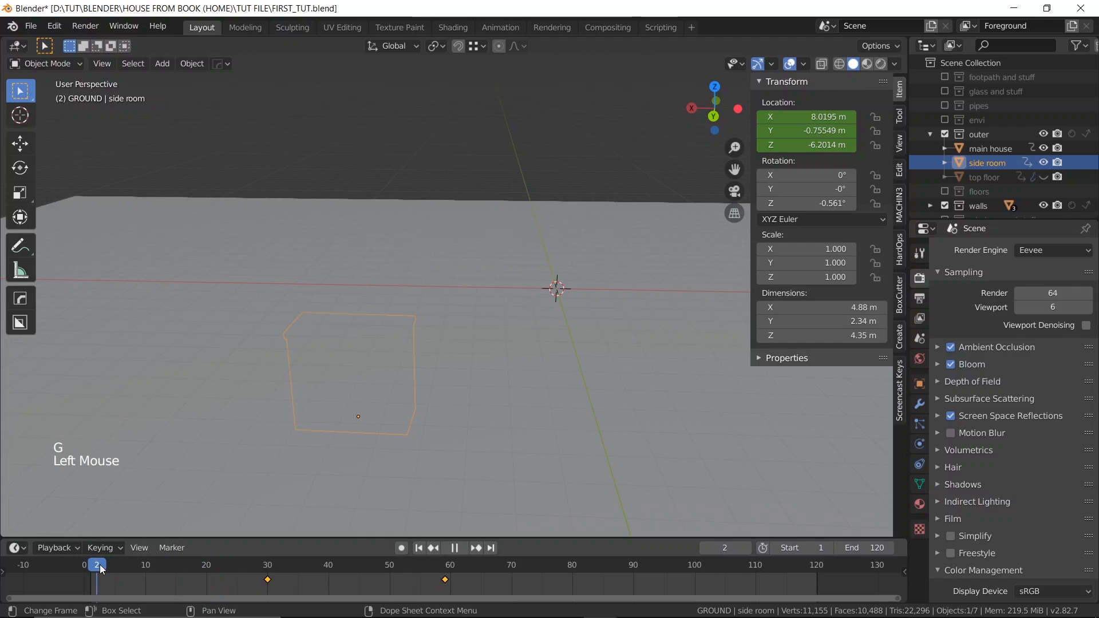
key(space)
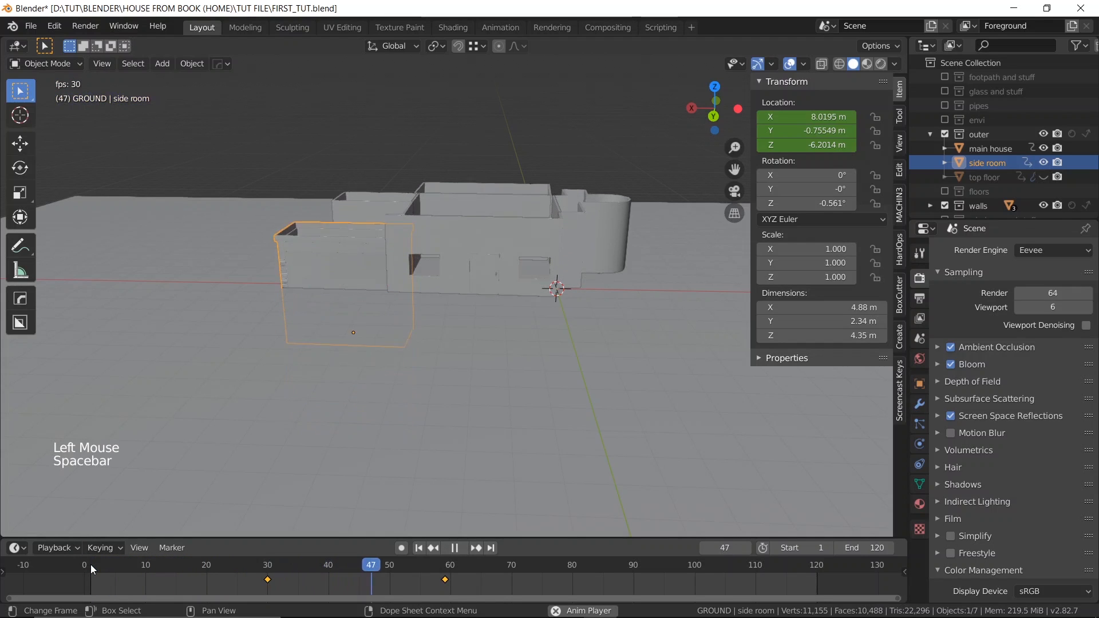
- Stop the playback and inspect the side room against the main house from several angles
key(space)
scroll(400, 270, down, 2)
middle_drag(400, 271, 397, 298)
scroll(405, 249, up, 5)
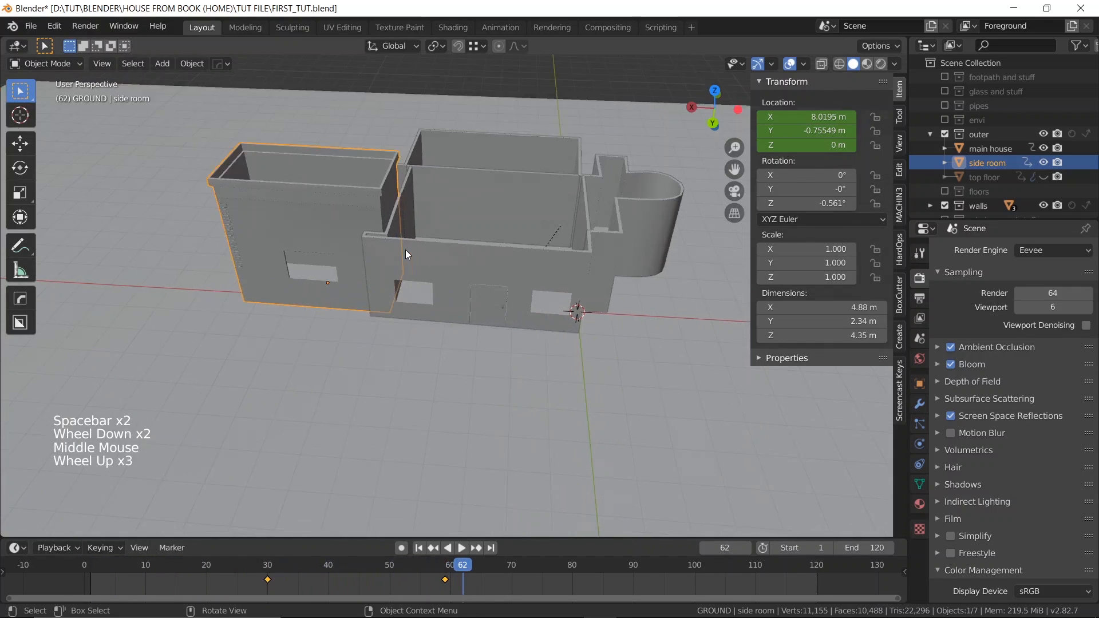
middle_drag(405, 249, 417, 212)
scroll(426, 200, down, 2)
middle_drag(418, 212, 400, 244)
scroll(407, 237, up, 2)
scroll(422, 204, down, 2)
middle_drag(422, 204, 462, 402)
scroll(462, 402, up, 2)
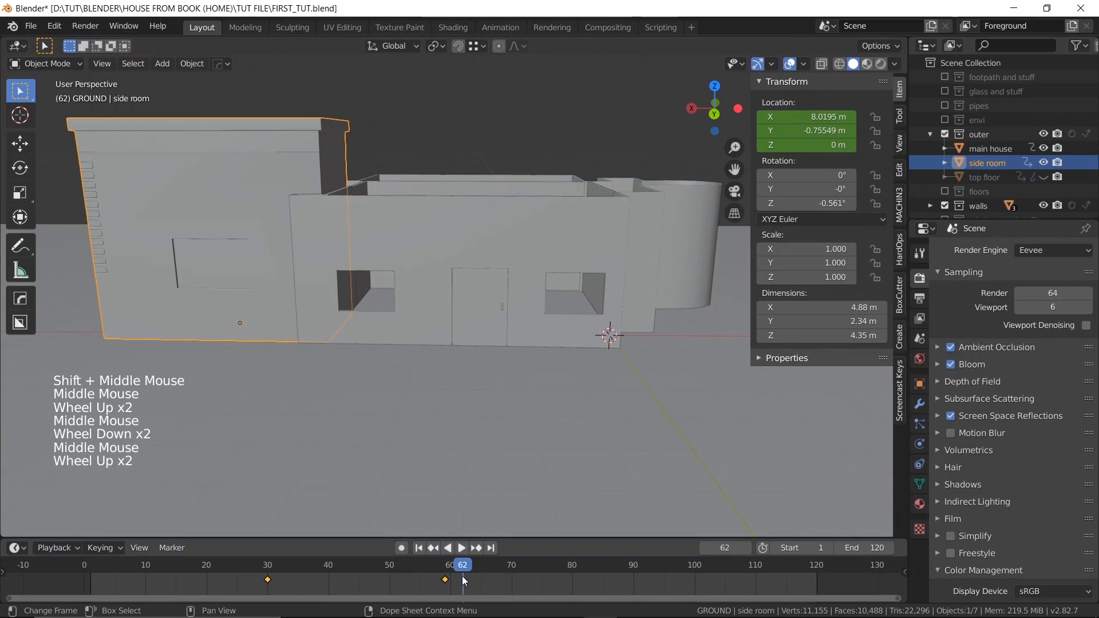
- Scrub the timeline forward to frame 75 and back to frame 56 to check the side room's rise
drag(462, 575, 543, 576)
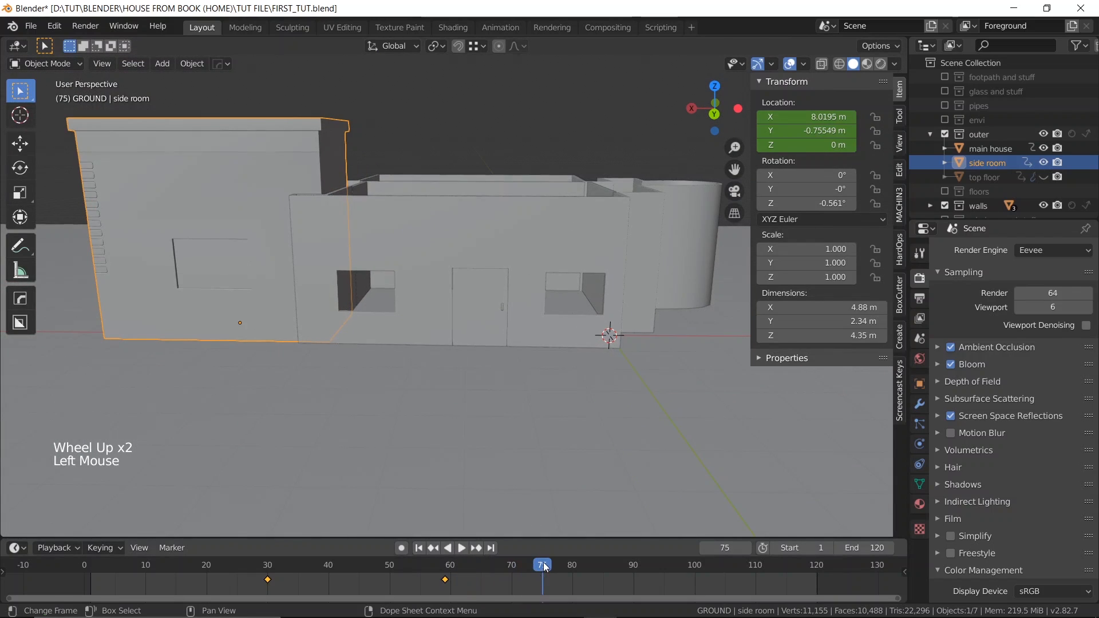
click(448, 548)
drag(252, 530, 427, 496)
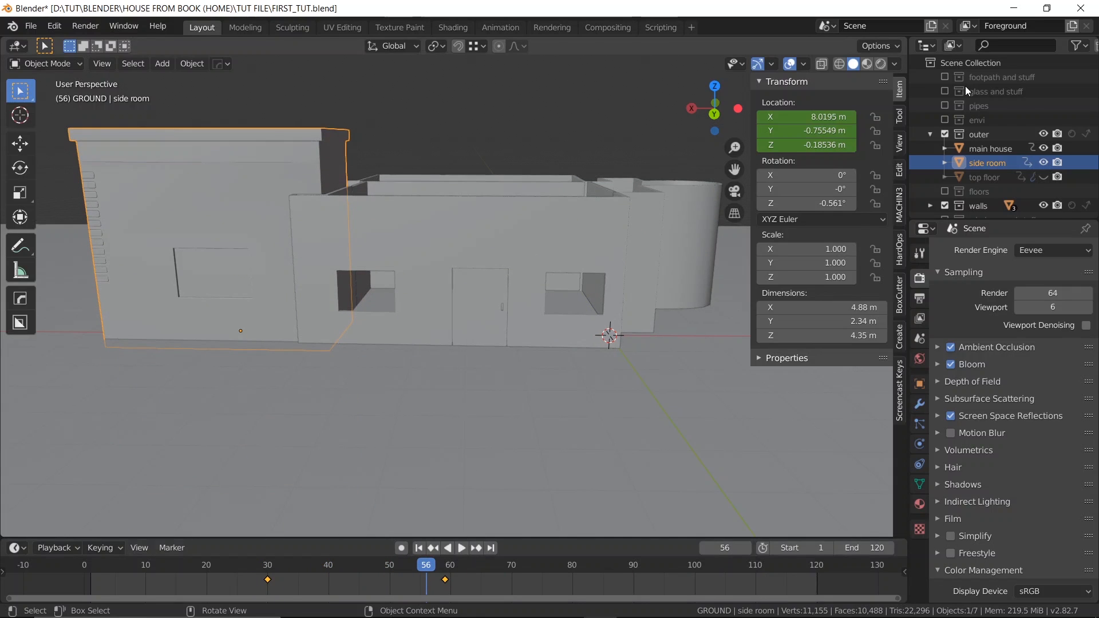
- Unhide the top floor and delete its existing location keyframes
click(1044, 177)
click(480, 108)
scroll(479, 105, down, 3)
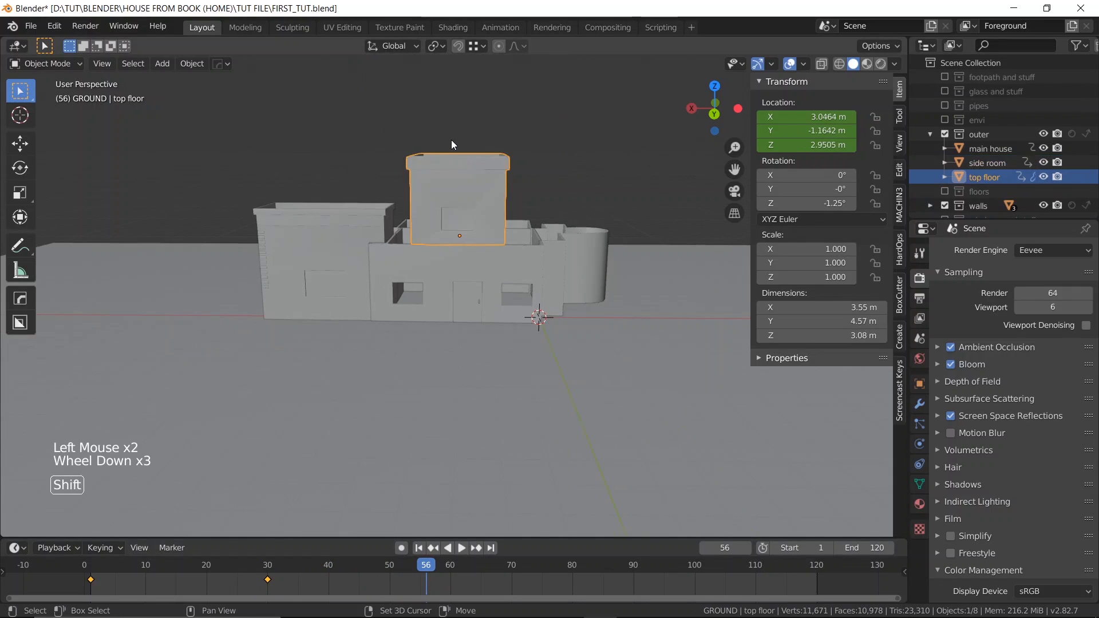
shift+middle_drag(452, 139, 434, 180)
key(x)
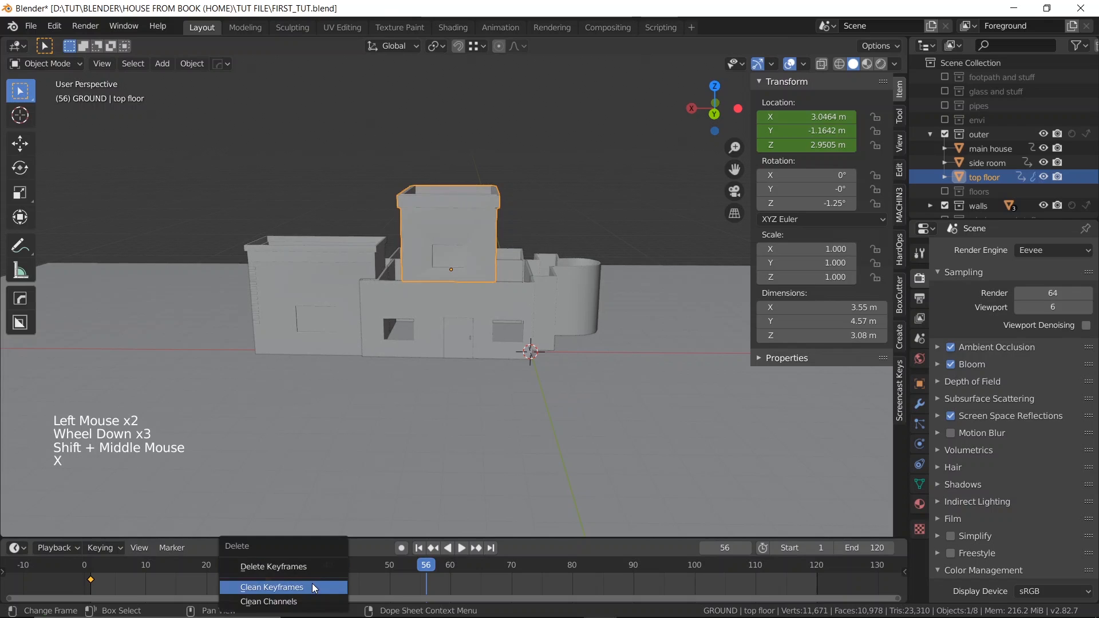
click(314, 566)
- Examine how the top floor sits on the main house from the front and from above
scroll(455, 336, up, 2)
shift+middle_drag(457, 326, 451, 254)
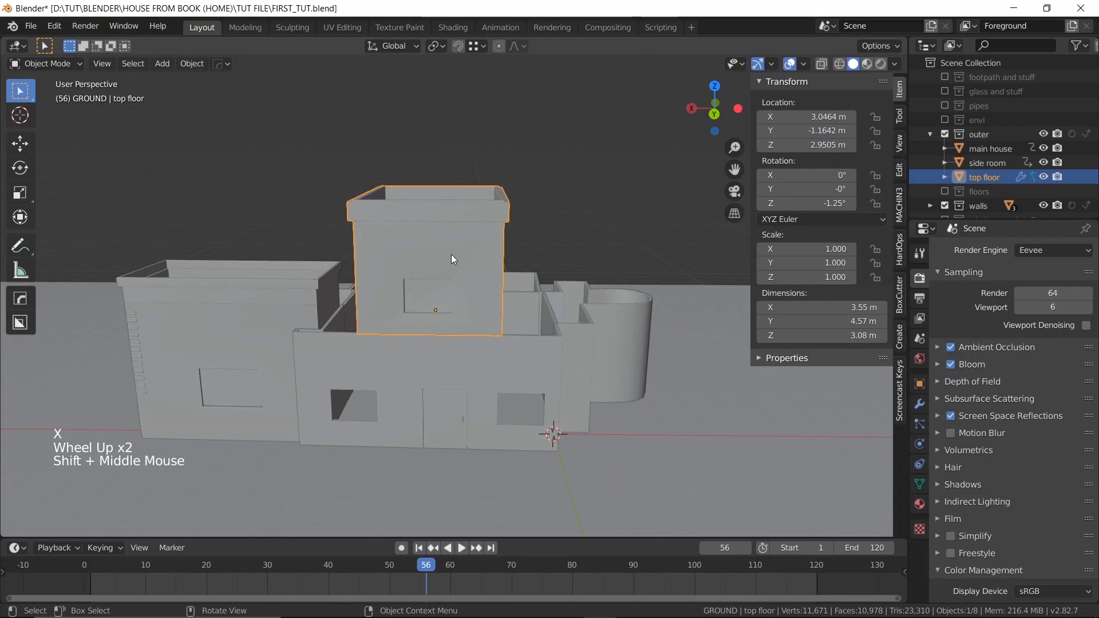
scroll(445, 142, up, 2)
scroll(445, 130, down, 3)
middle_drag(445, 131, 435, 157)
scroll(352, 160, up, 3)
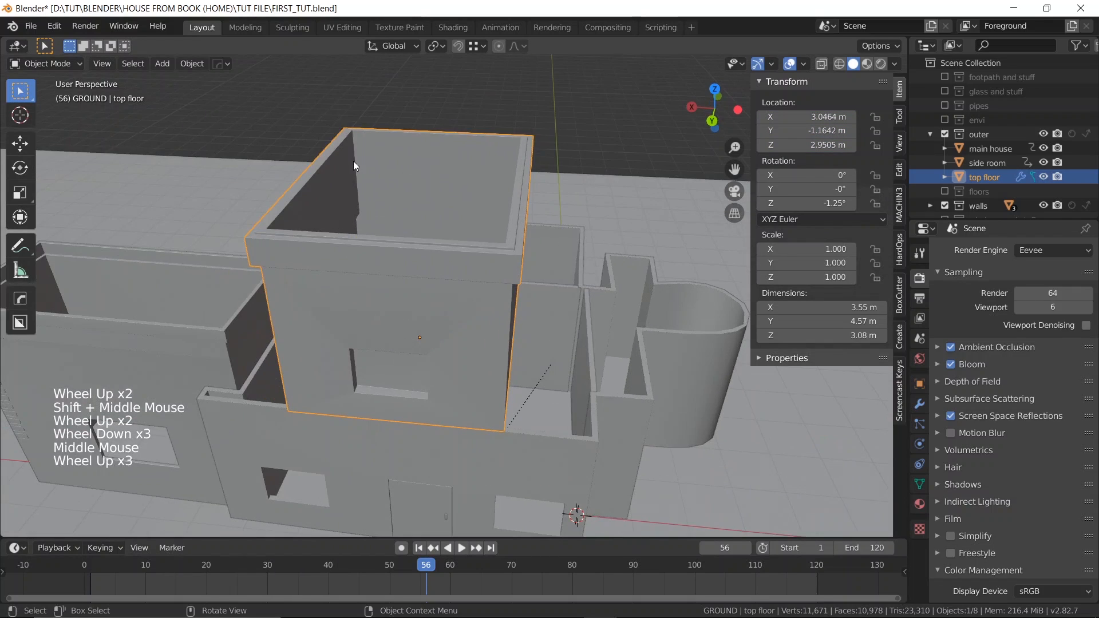
scroll(352, 160, down, 3)
middle_drag(352, 161, 462, 198)
scroll(375, 144, up, 2)
scroll(471, 191, down, 1)
scroll(482, 179, down, 2)
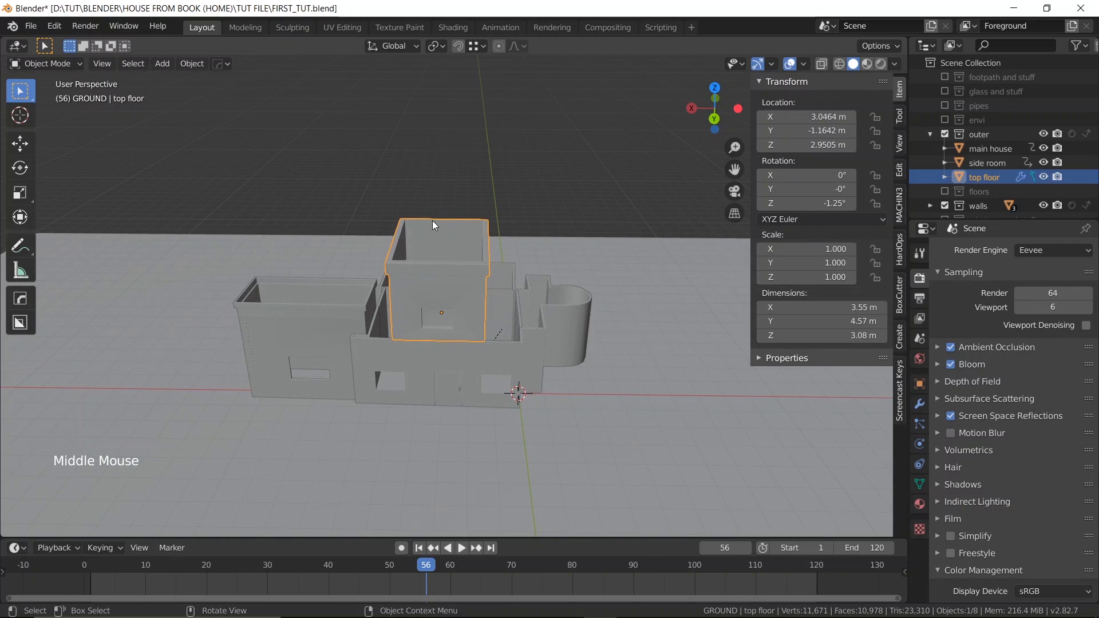
- Collapse the outer, walls and GROUND collections in the outliner
click(931, 133)
click(929, 133)
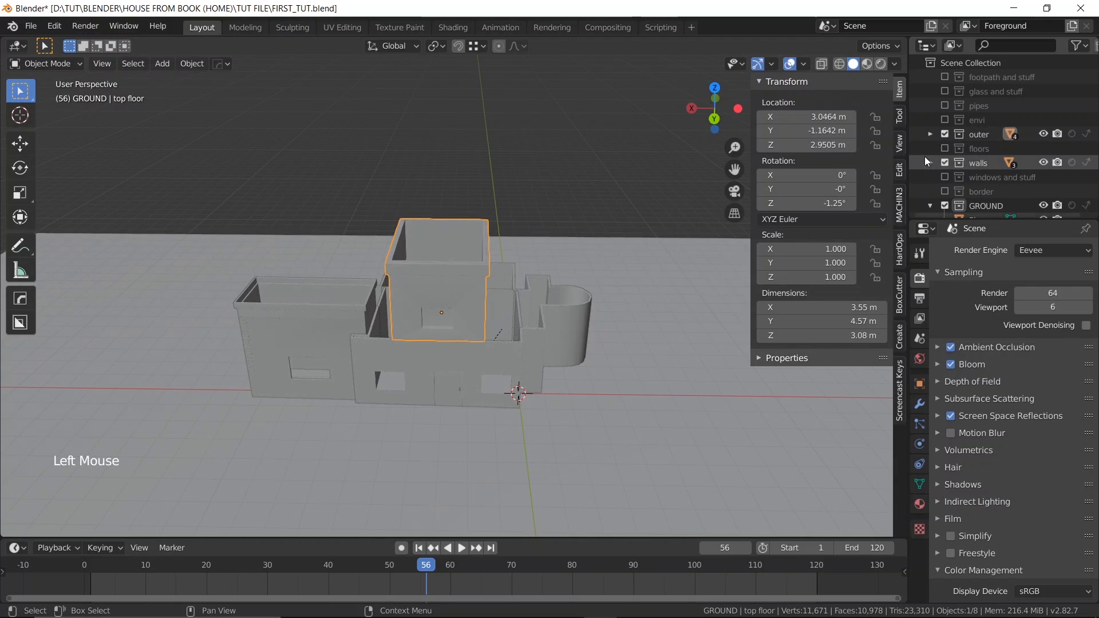
click(926, 162)
click(929, 163)
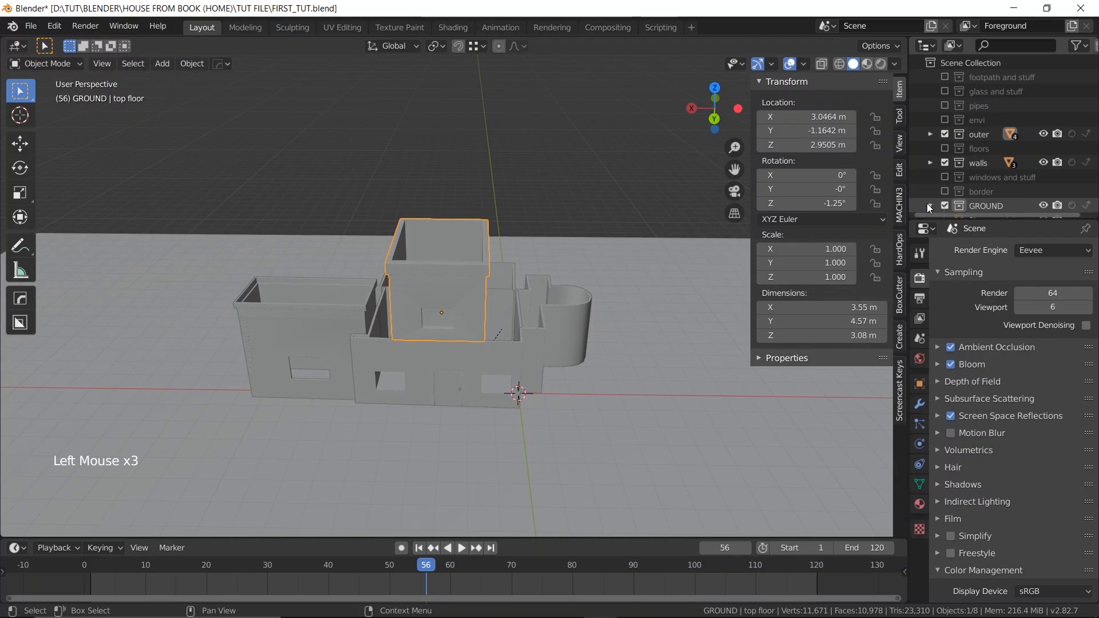
scroll(927, 195, down, 4)
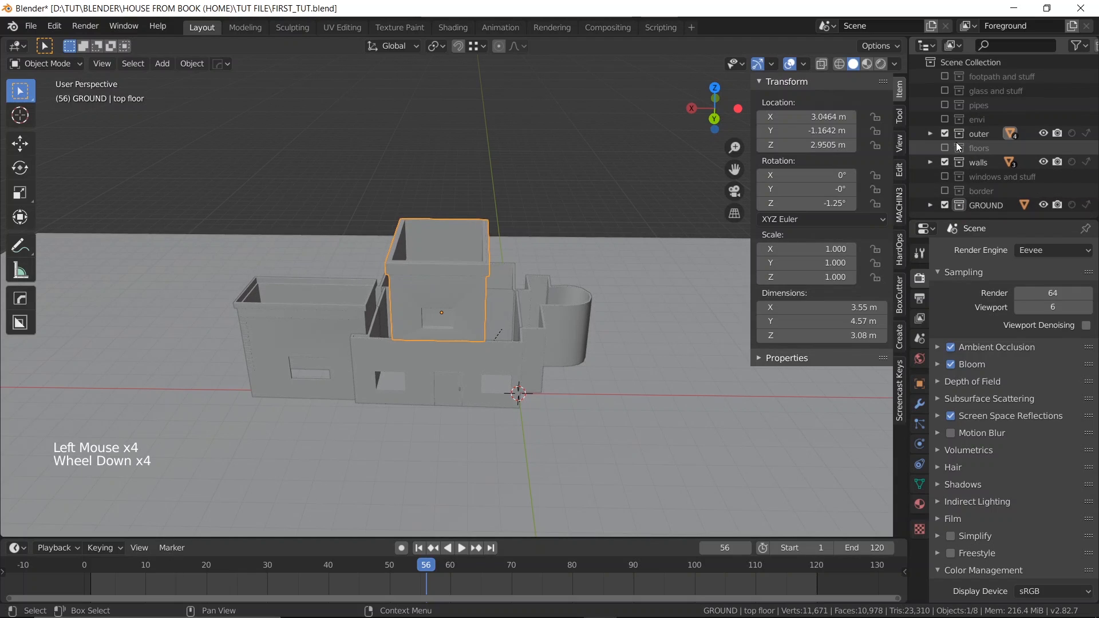
- Expand the outliner hierarchy, starting with outer and walls, and collapse it back to the top-level collections
click(930, 133)
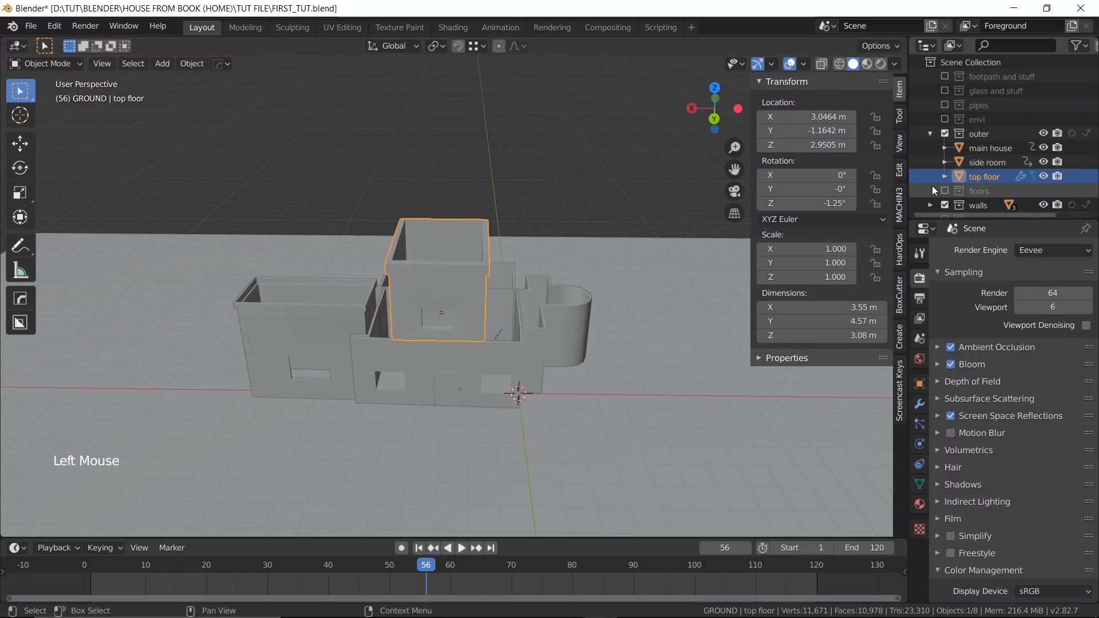
scroll(930, 172, down, 4)
click(928, 163)
scroll(933, 159, down, 3)
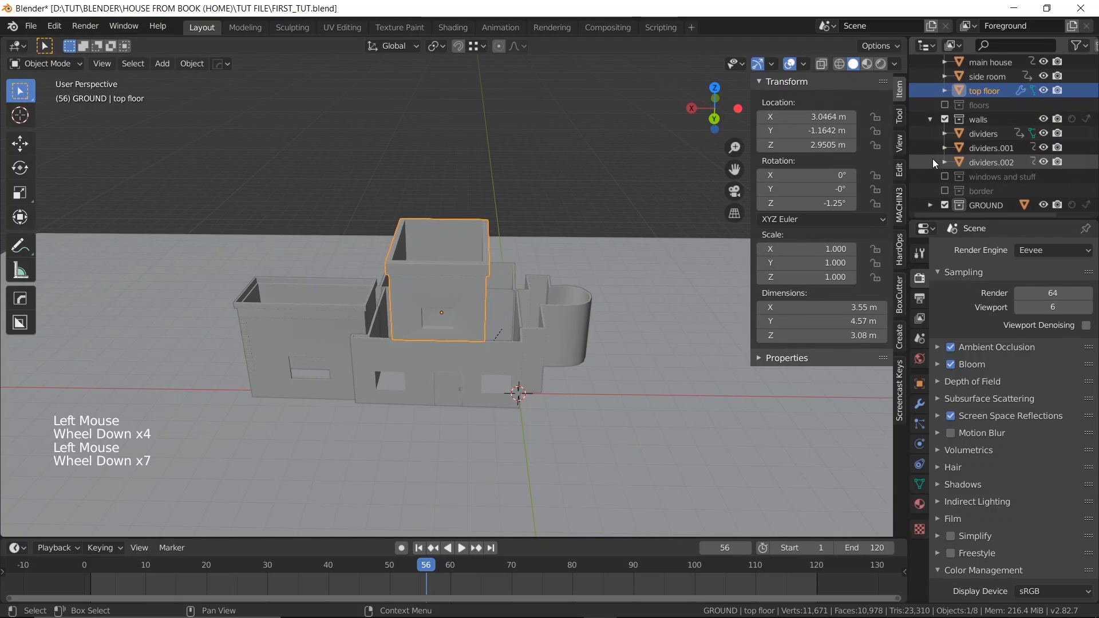
key(shift+a)
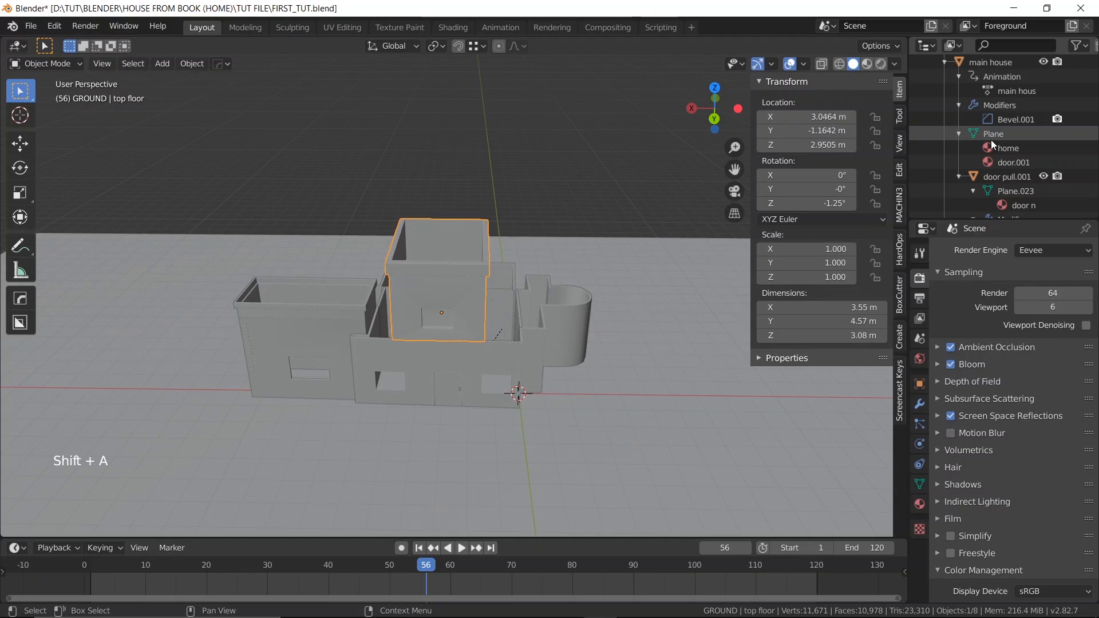
key(shift+a)
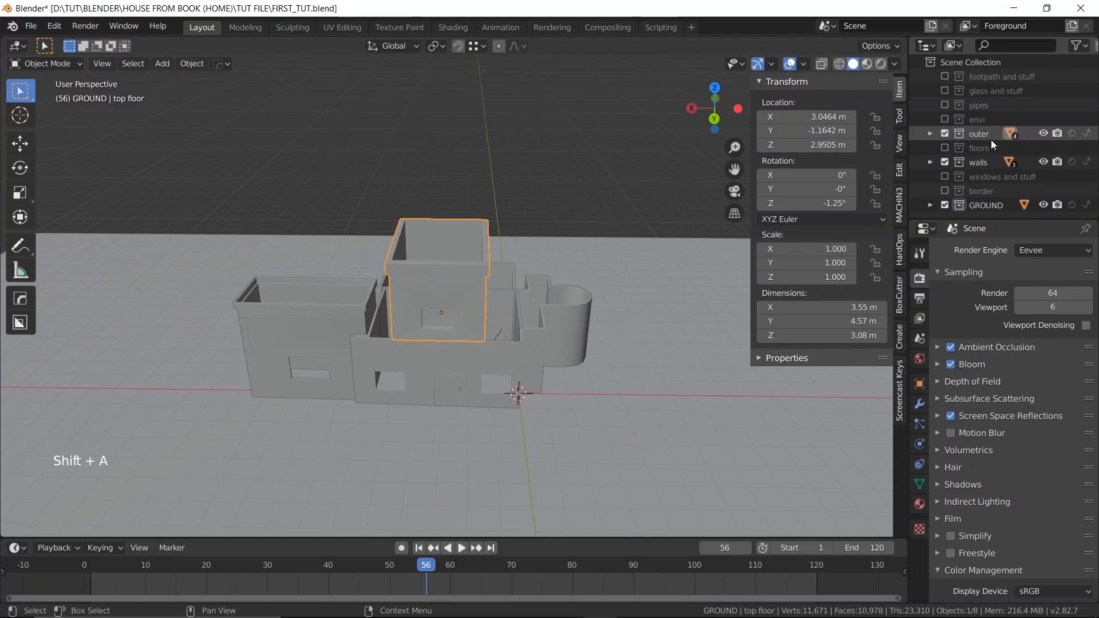
- Take the nested windows and stuff collection out of its parent and delete the duplicate collection of the same name
scroll(980, 136, down, 5)
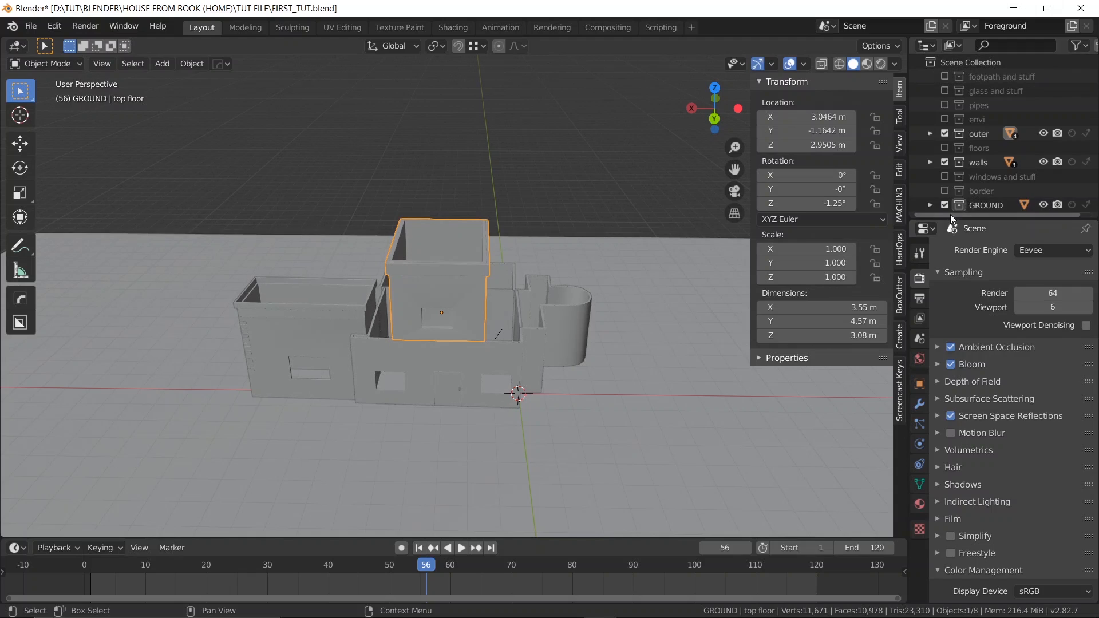
right_click(916, 180)
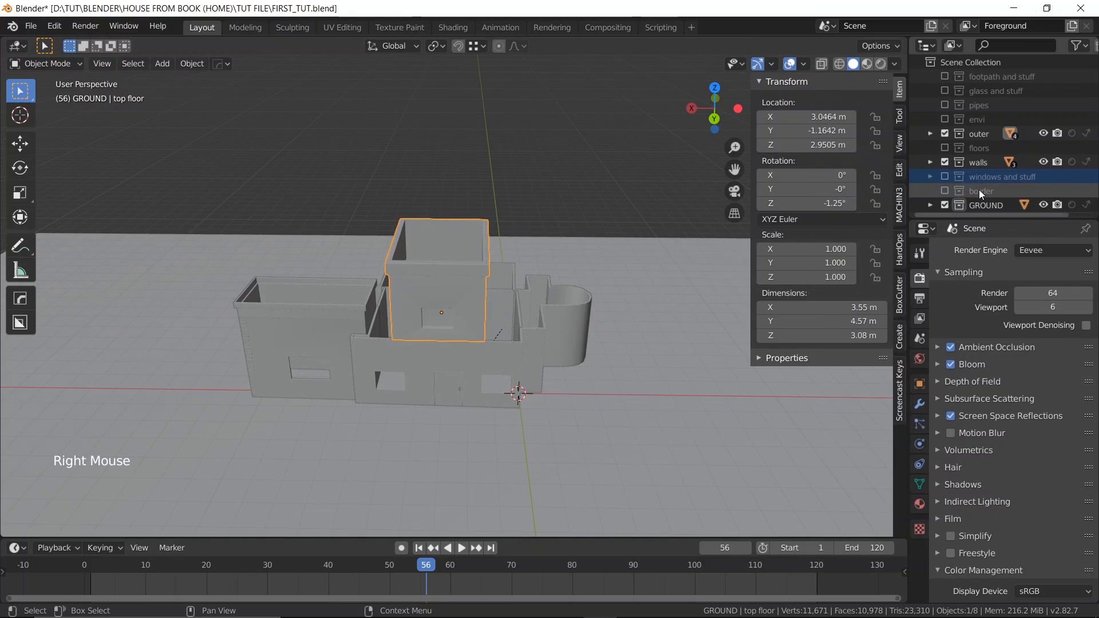
scroll(940, 173, down, 2)
scroll(945, 189, down, 2)
scroll(946, 183, up, 2)
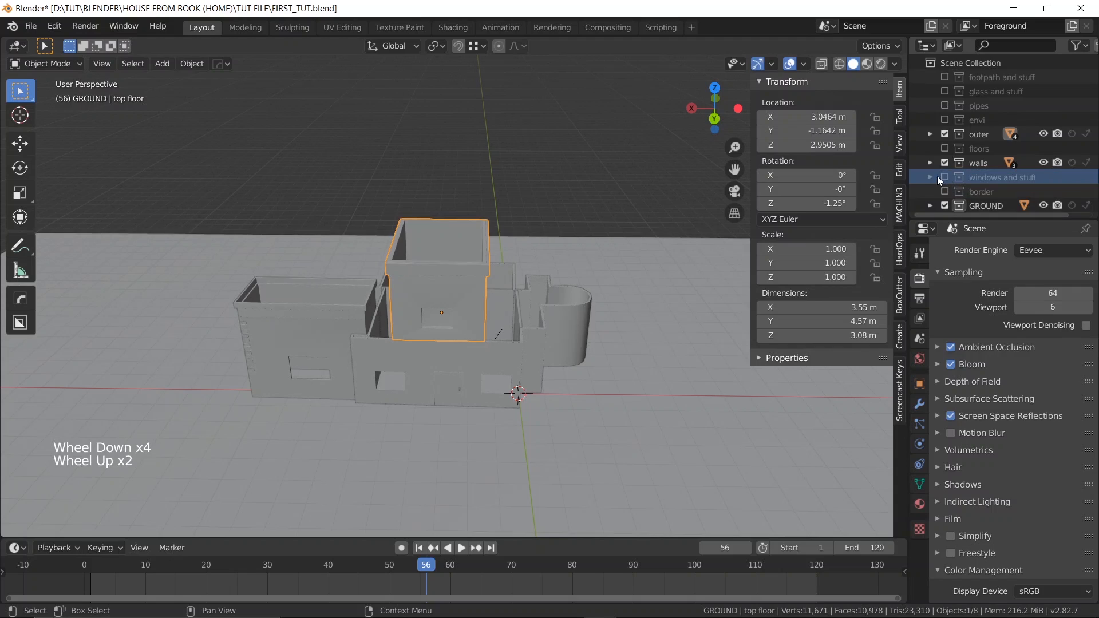
click(926, 176)
scroll(973, 173, down, 2)
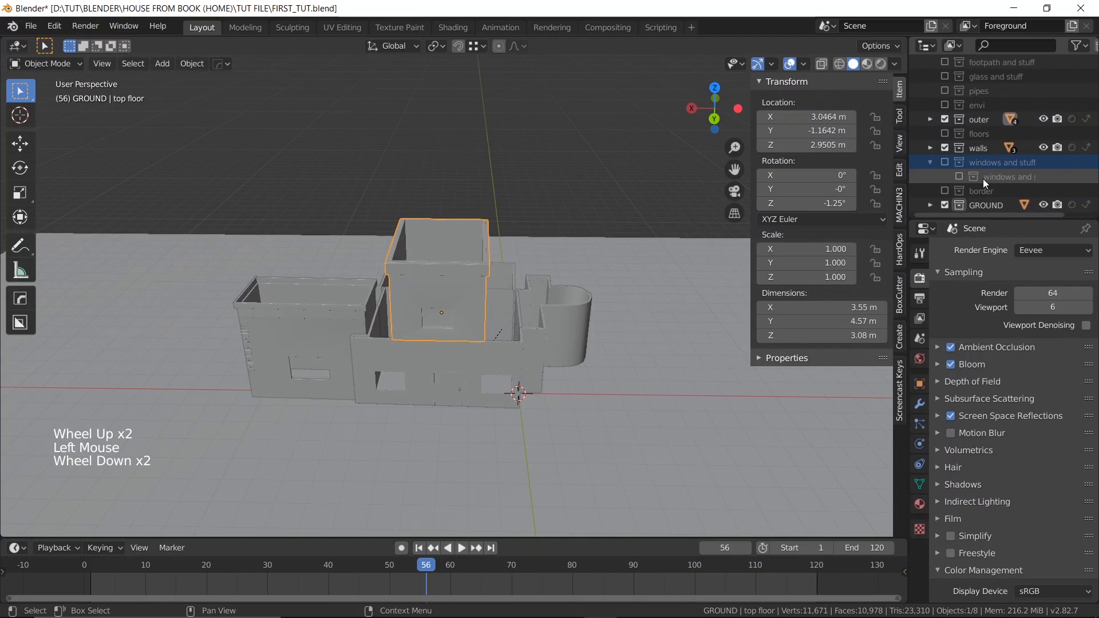
drag(983, 179, 980, 156)
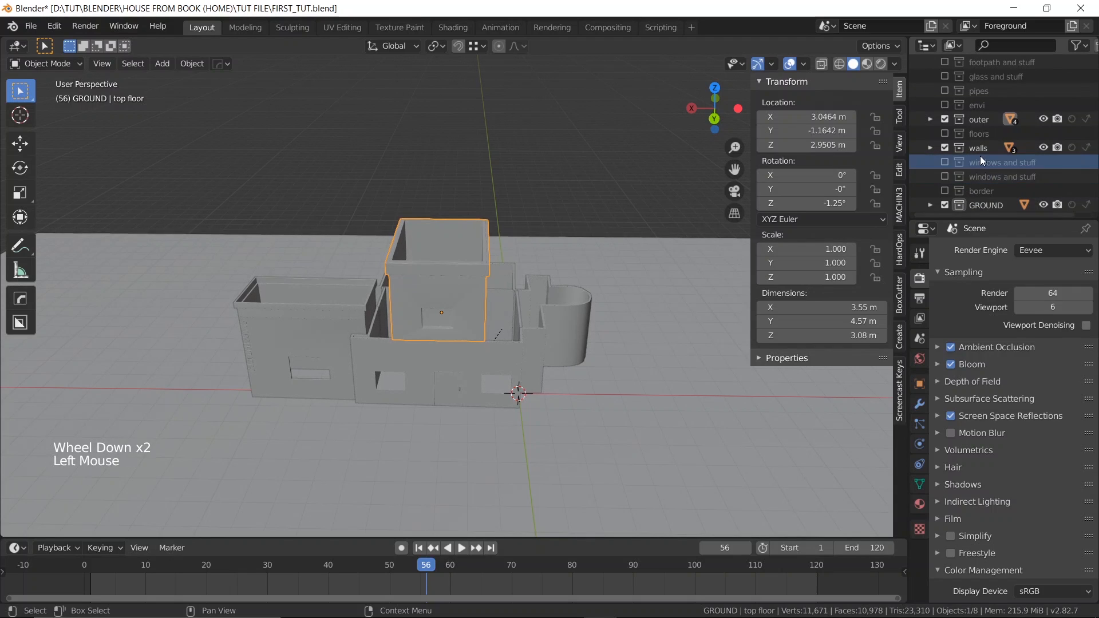
click(991, 164)
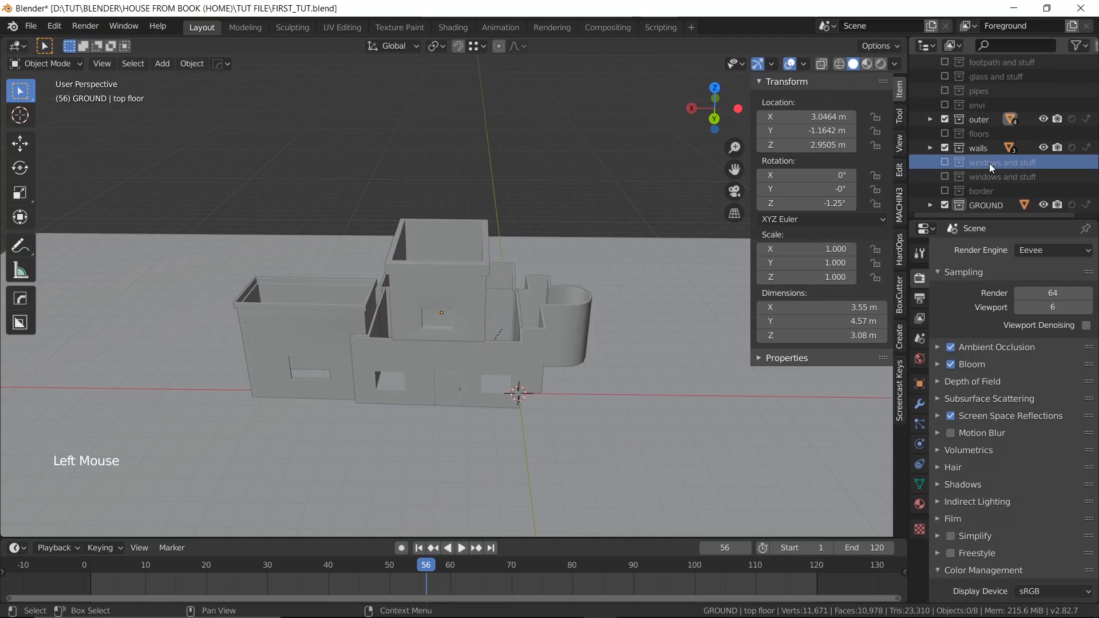
key(x)
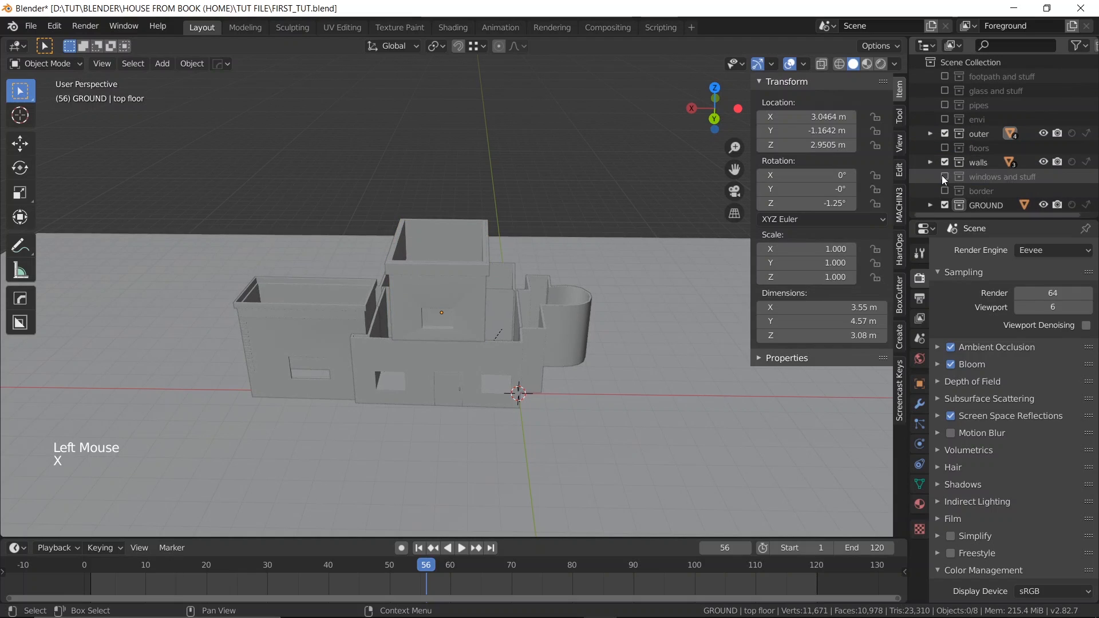
click(945, 177)
click(943, 175)
- Create a new collection at the top level of the scene in the maximized outliner and name it CUTTERS
scroll(939, 201, down, 4)
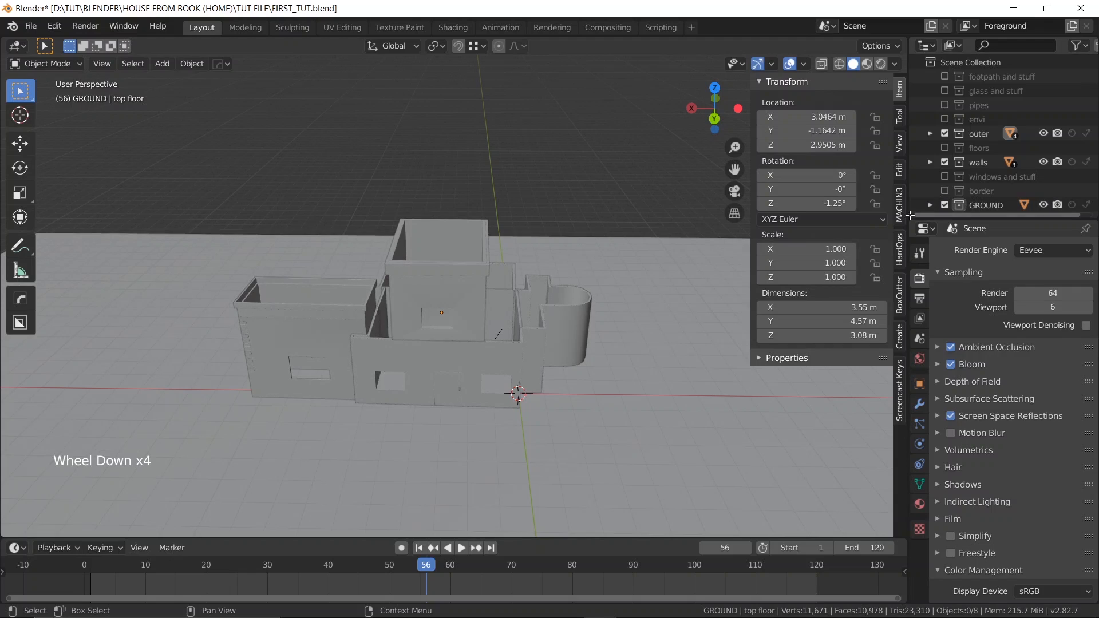
right_click(915, 211)
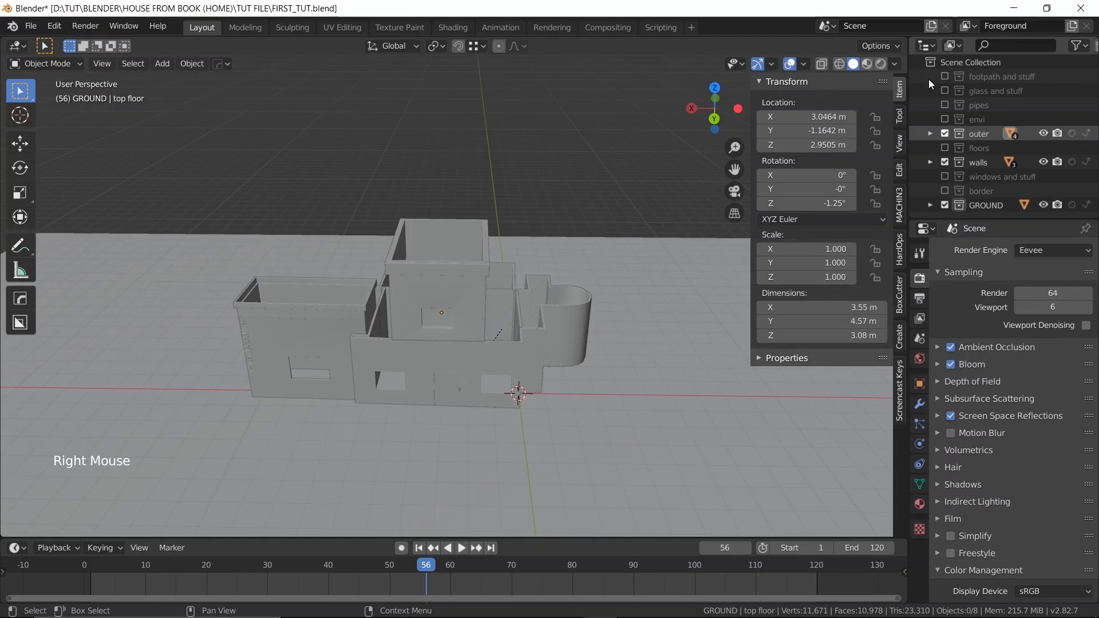
key(ctrl+space)
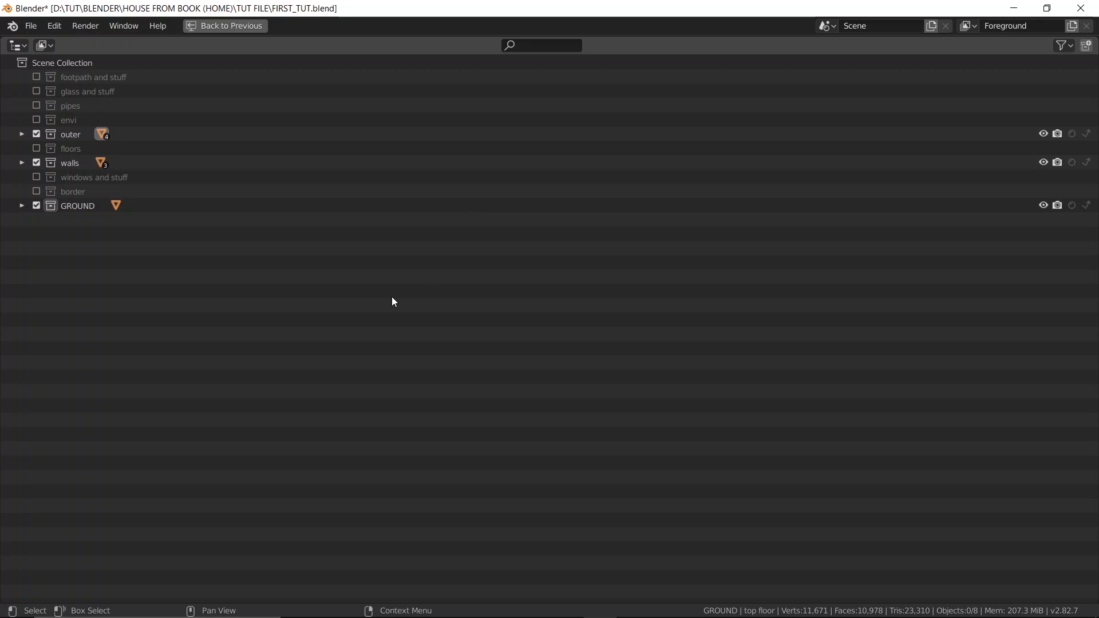
right_click(64, 234)
click(65, 236)
double_click(81, 221)
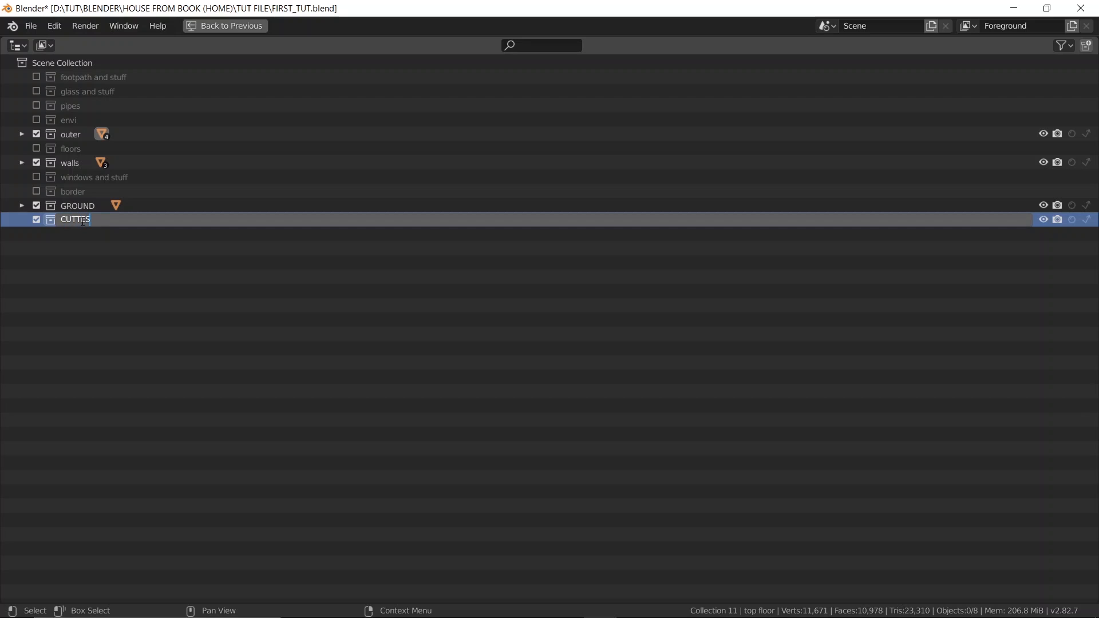
text(CUTTES)
key(Return)
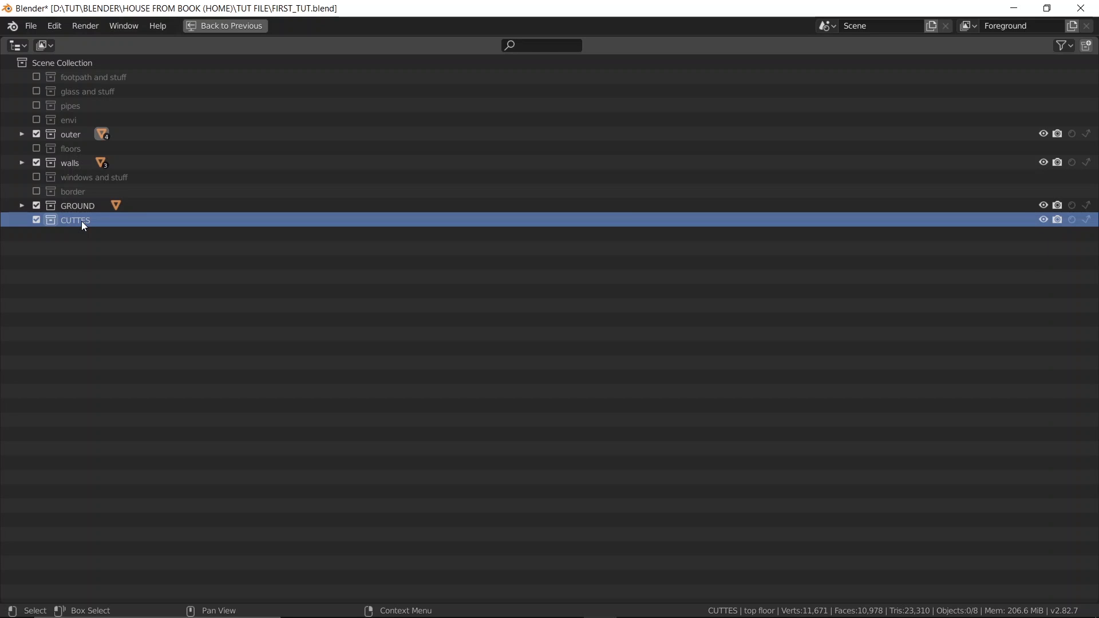
double_click(81, 221)
text(CU)
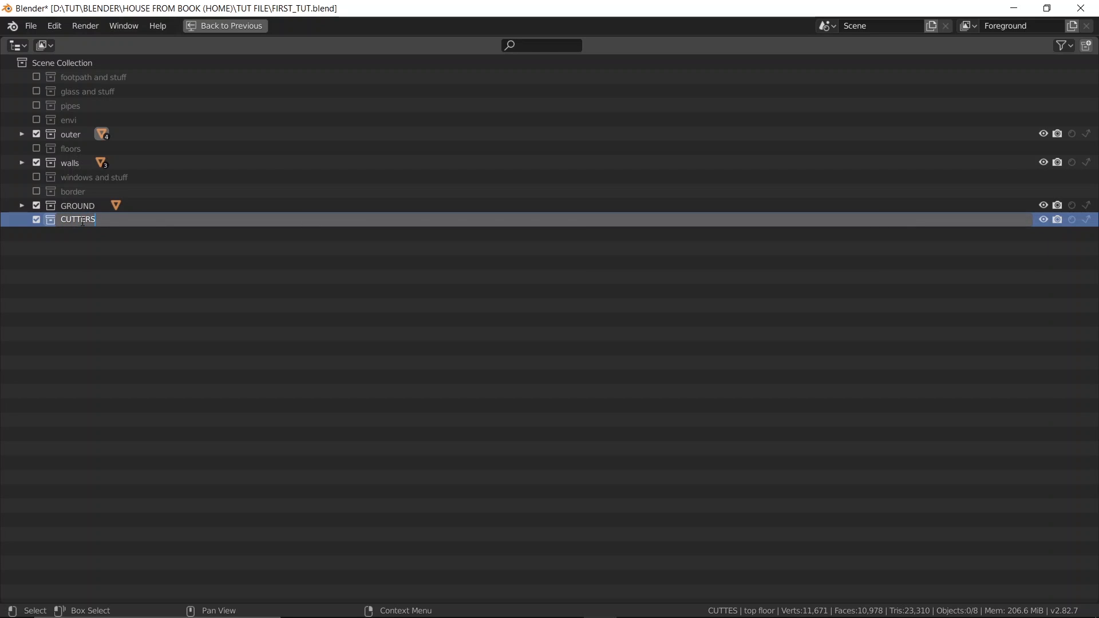
key(Return)
key(ctrl+space)
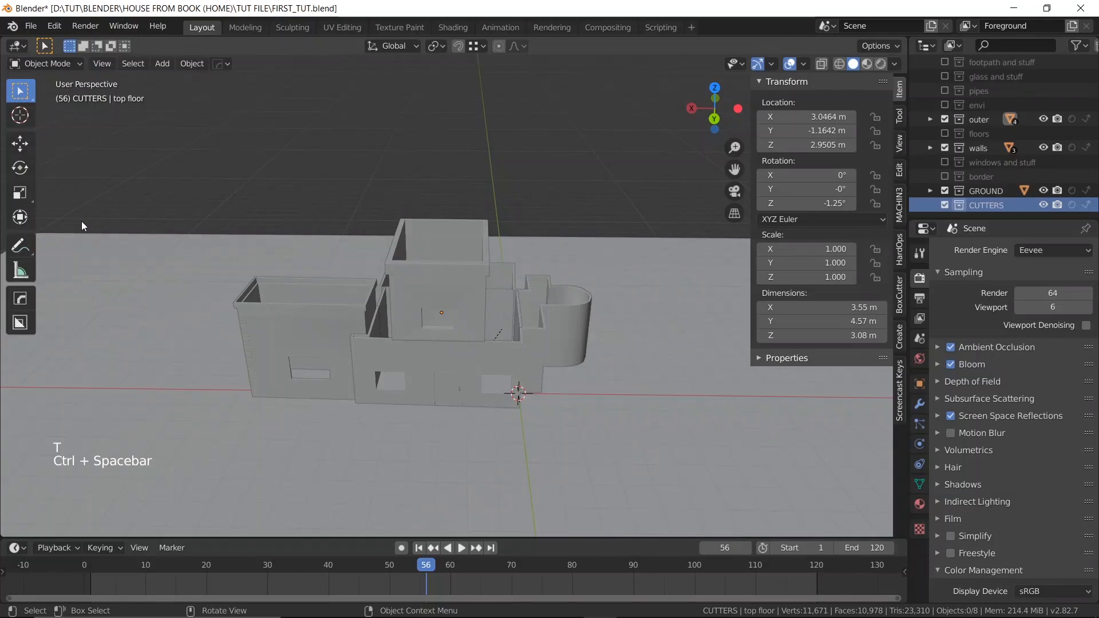
- Add a cube to the CUTTERS collection and raise it along Z to about 7.32 m
scroll(1002, 143, down, 4)
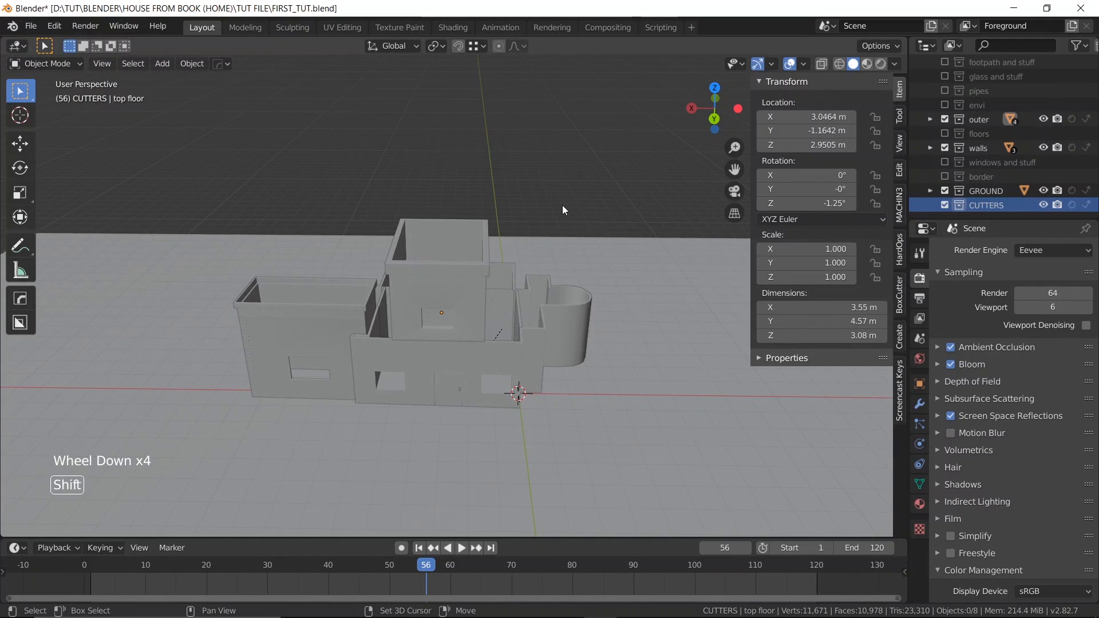
key(shift+a)
mouse_move(563, 206)
click(626, 220)
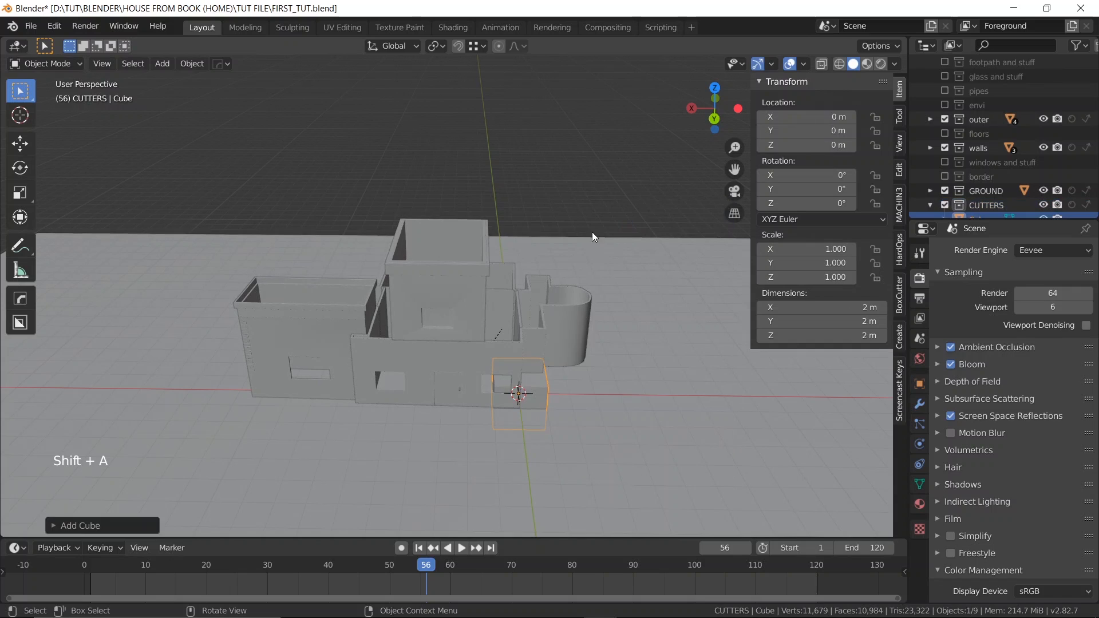
key(g)
key(z)
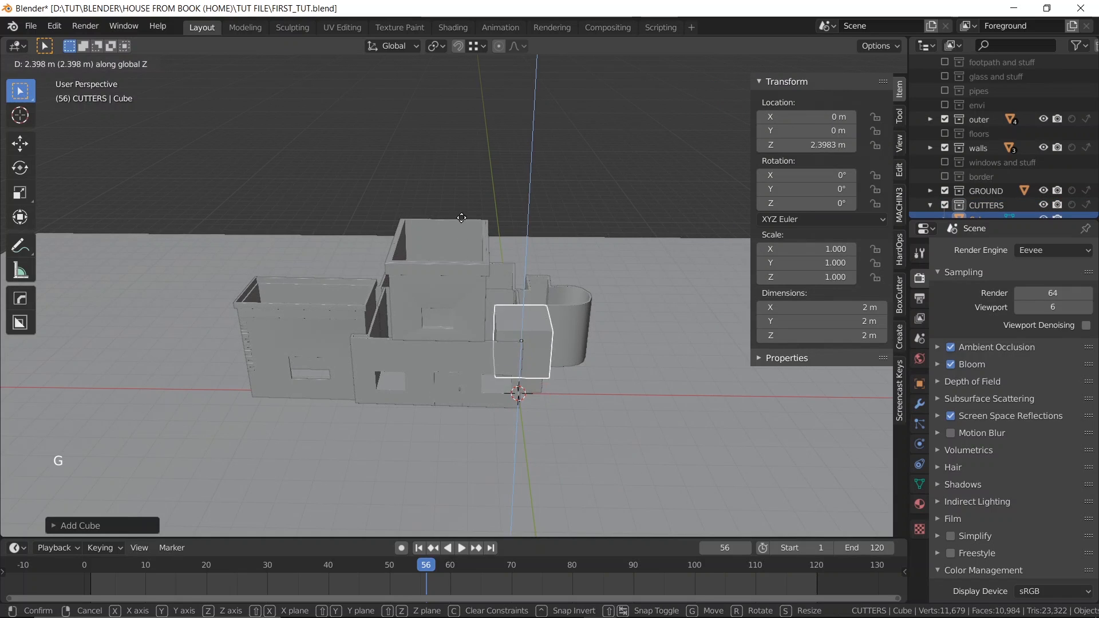
click(492, 111)
- From the top view in Material Preview shading, move the cutter cube along X to about 2.96 m, over the top floor
key(grave)
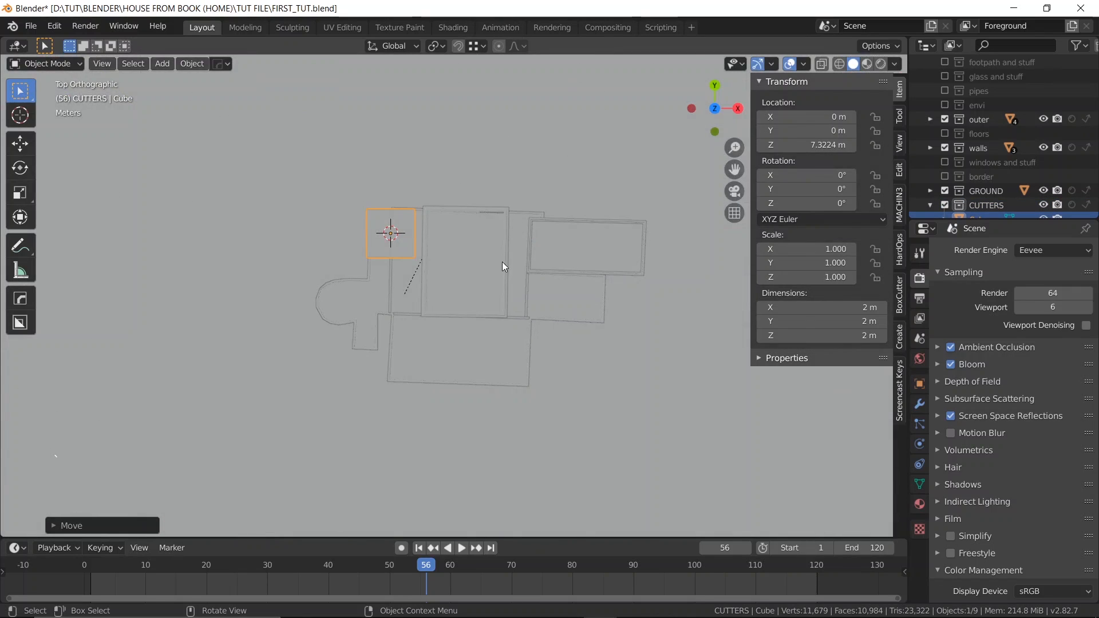
scroll(436, 247, up, 2)
shift+middle_drag(436, 246, 427, 259)
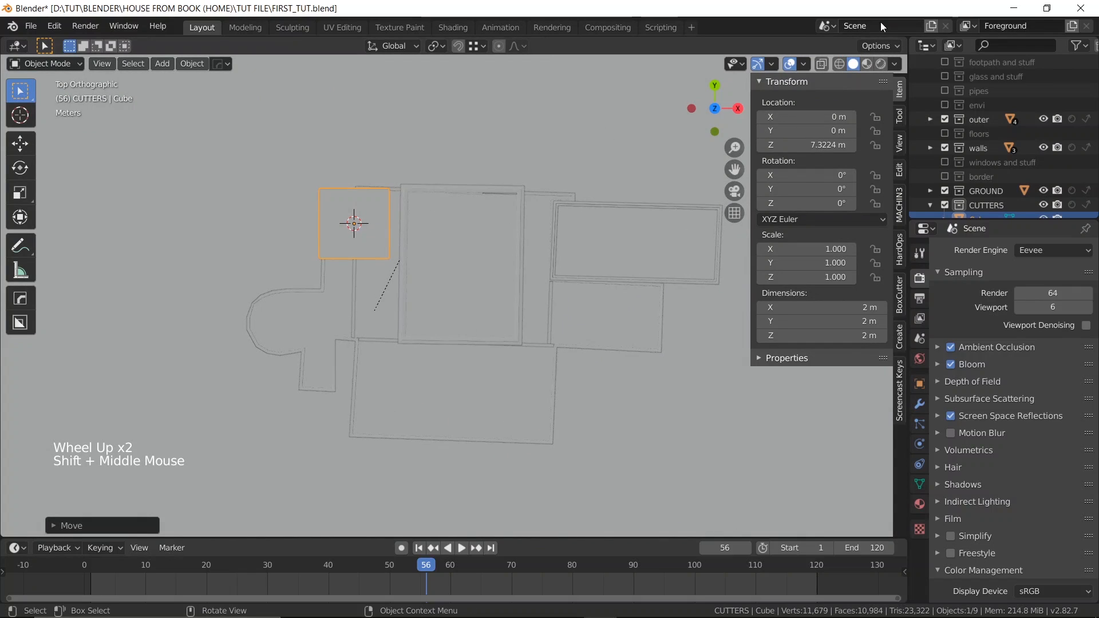
click(865, 66)
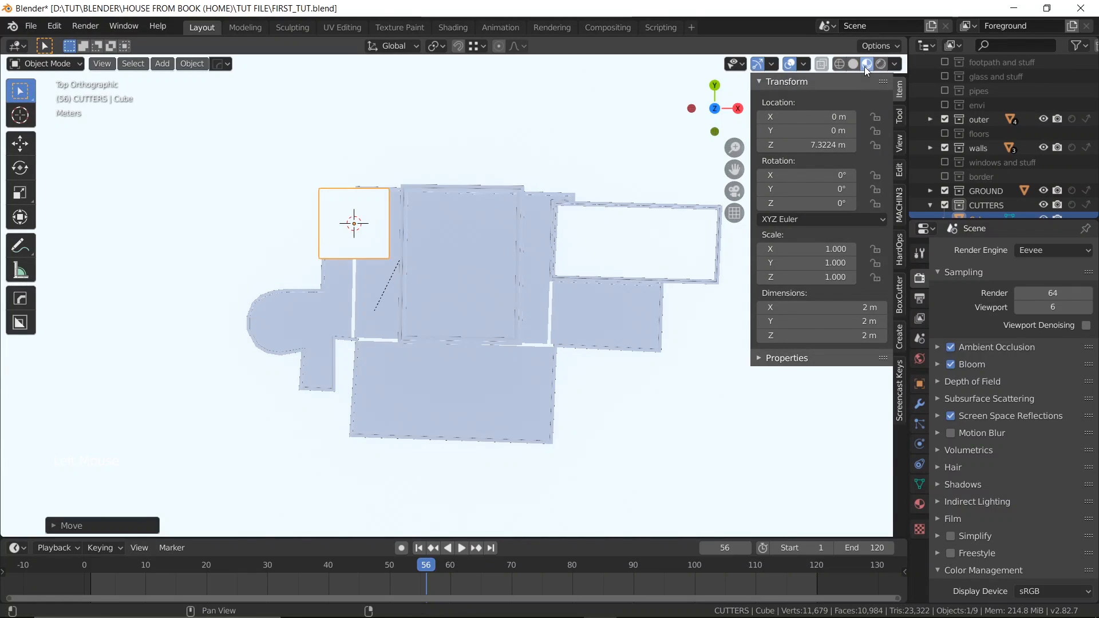
shift+middle_drag(402, 142, 447, 169)
scroll(269, 163, up, 2)
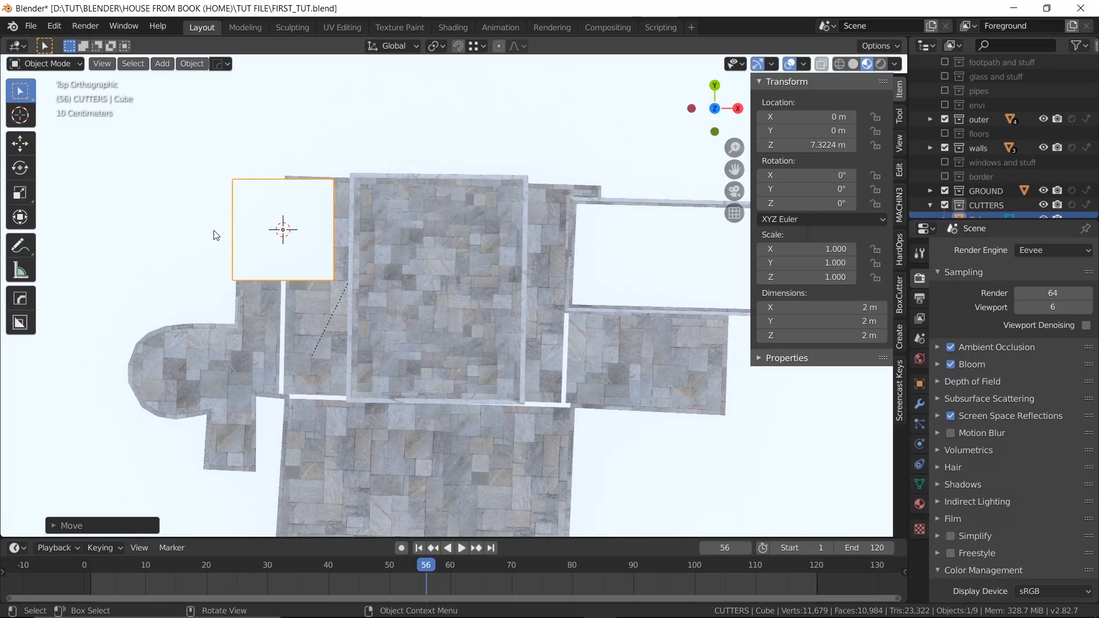
key(g)
key(x)
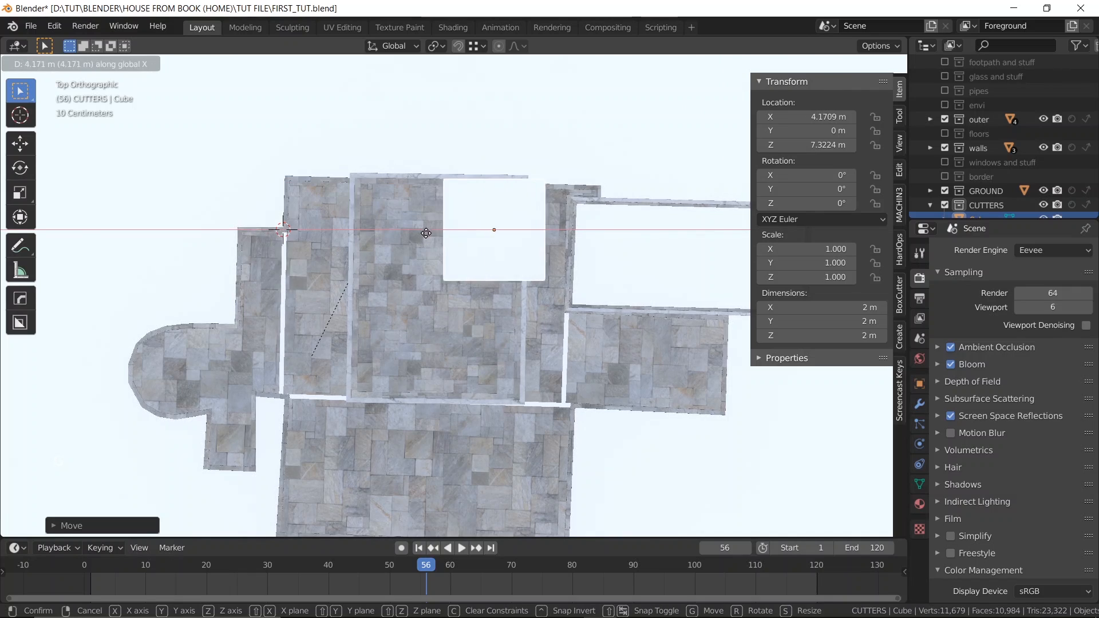
click(363, 250)
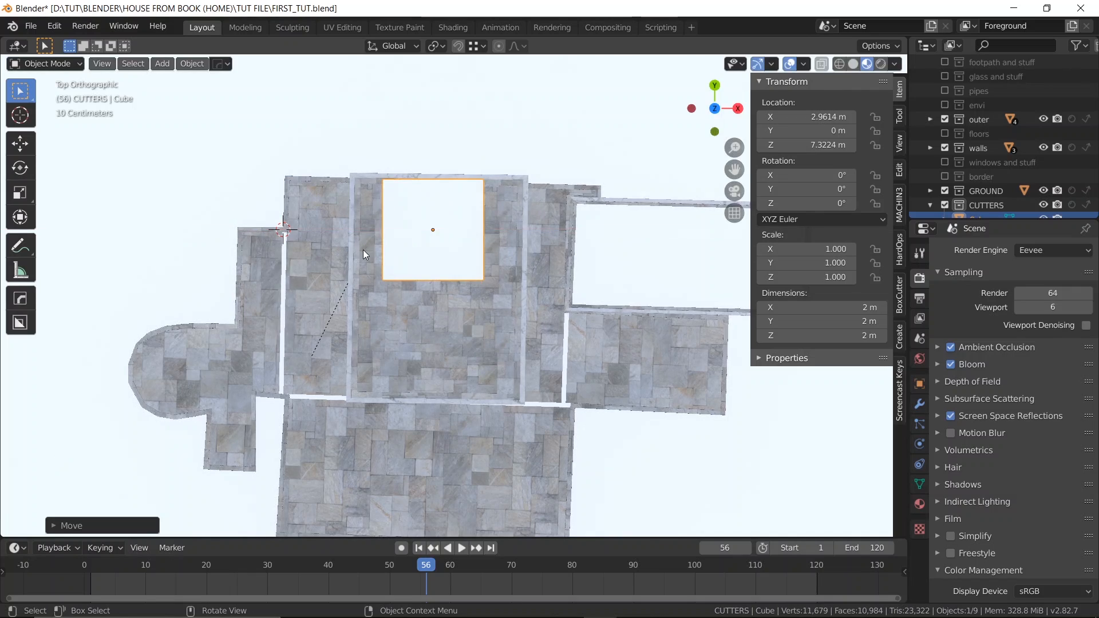
- Move the cutter cube horizontally with Z locked to about X 3.00 m, Y -1.03 m, and check its placement over the top floor
key(g)
key(shift+z)
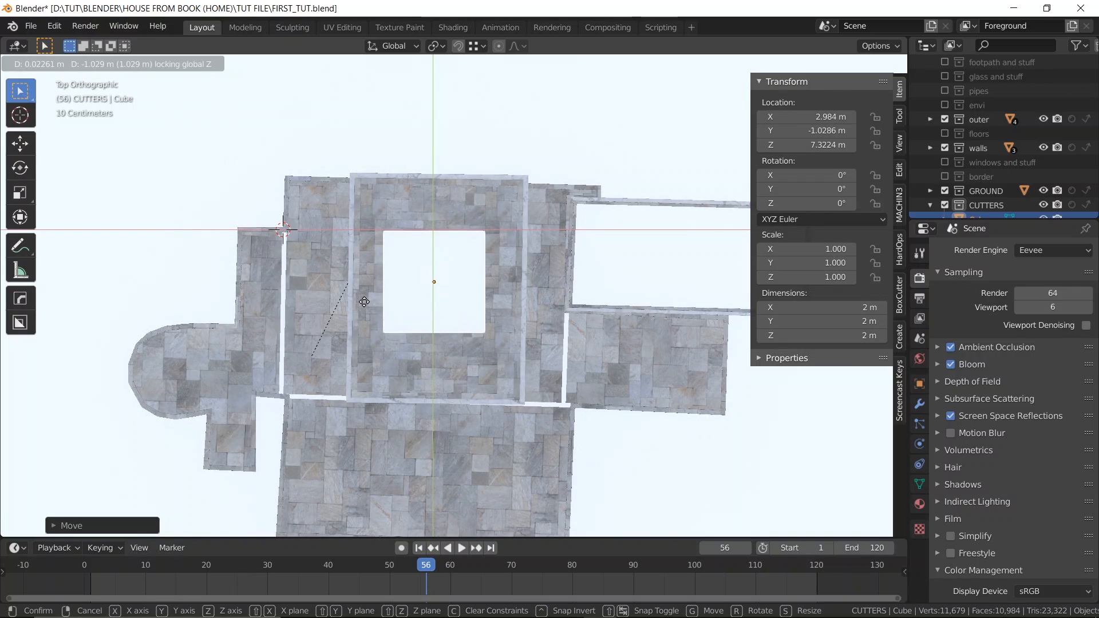
click(365, 301)
scroll(368, 299, up, 4)
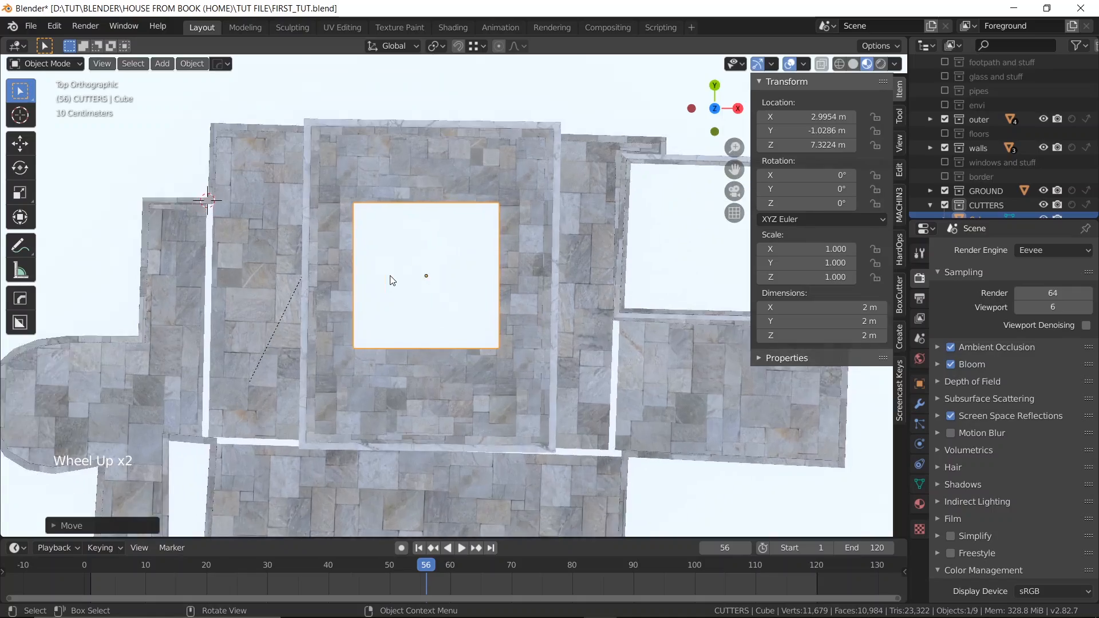
scroll(400, 265, down, 2)
middle_drag(400, 265, 207, 178)
scroll(422, 132, down, 1)
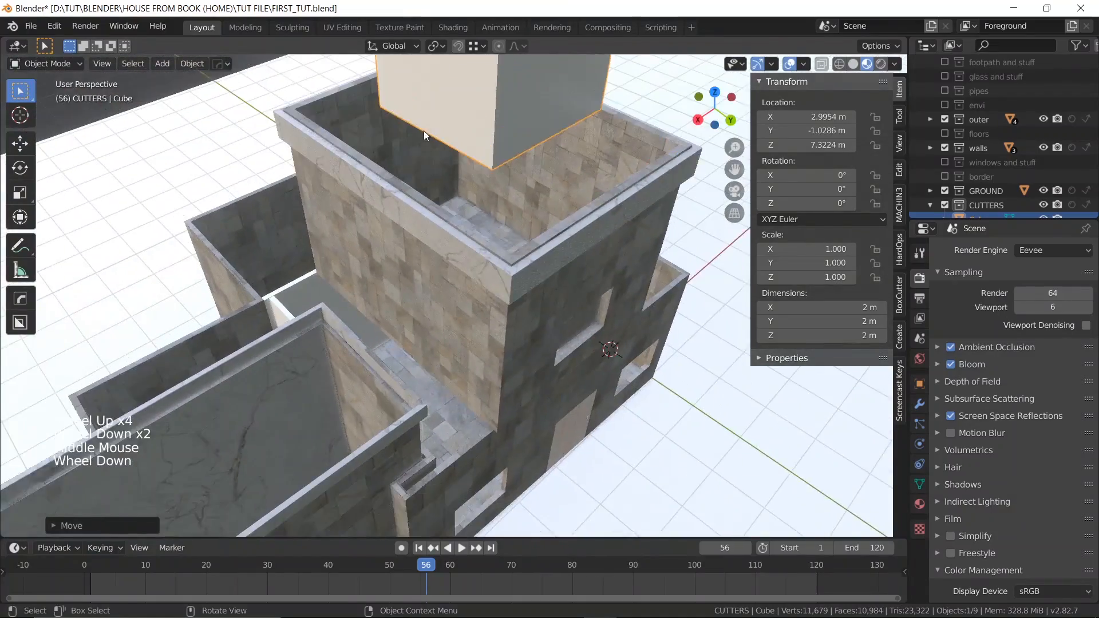
middle_drag(424, 132, 452, 204)
scroll(401, 113, down, 2)
scroll(451, 201, up, 4)
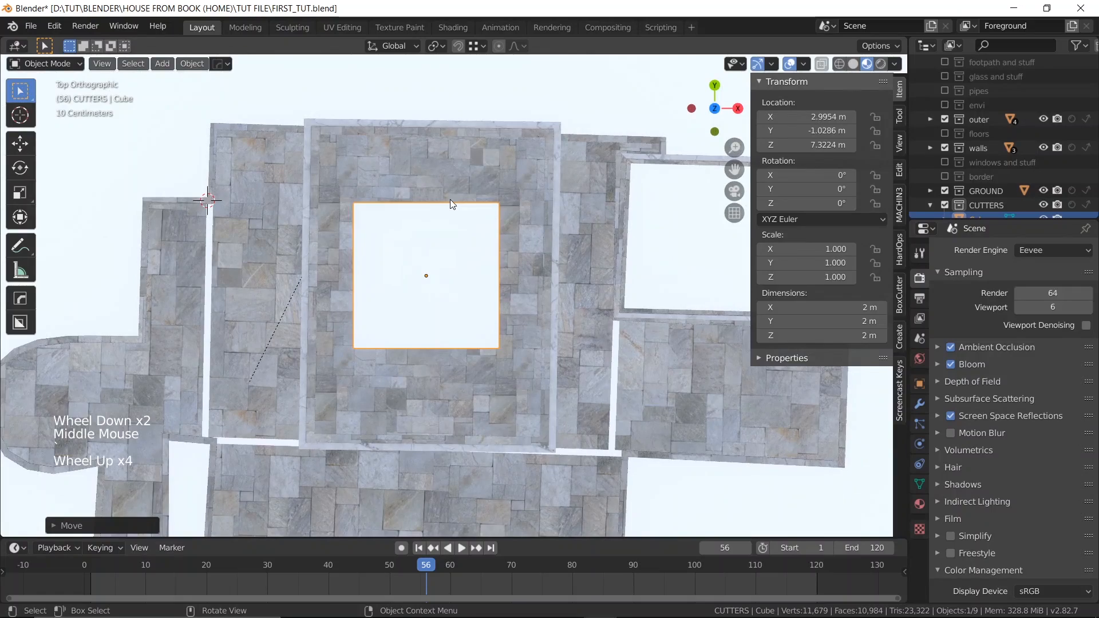
- Extend the cutter cube past the top floor's front wall by moving its -Y face along Y to about -2.69 m local
key(Tab)
click(426, 211)
middle_drag(425, 211, 437, 100)
scroll(438, 100, down, 3)
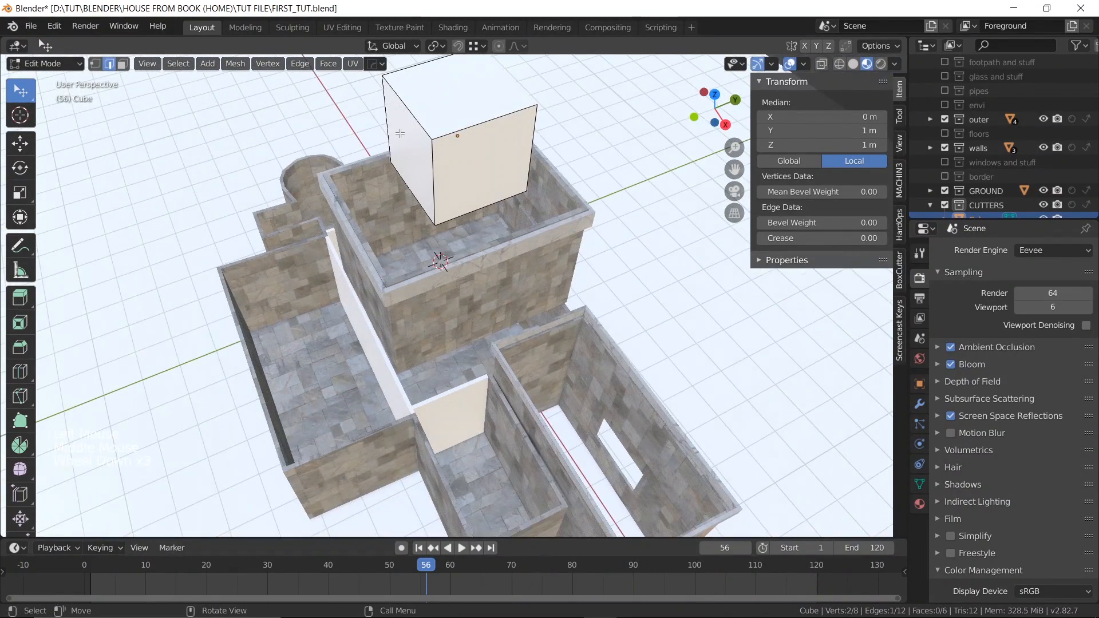
click(399, 133)
key(3)
click(399, 133)
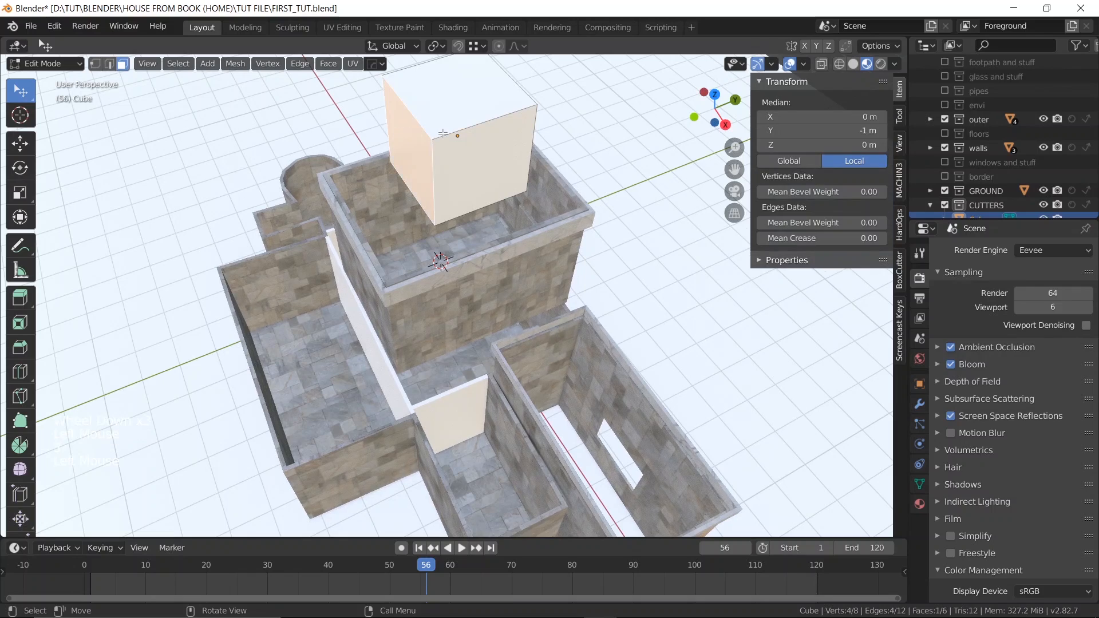
middle_drag(400, 133, 458, 133)
key(grave)
click(448, 52)
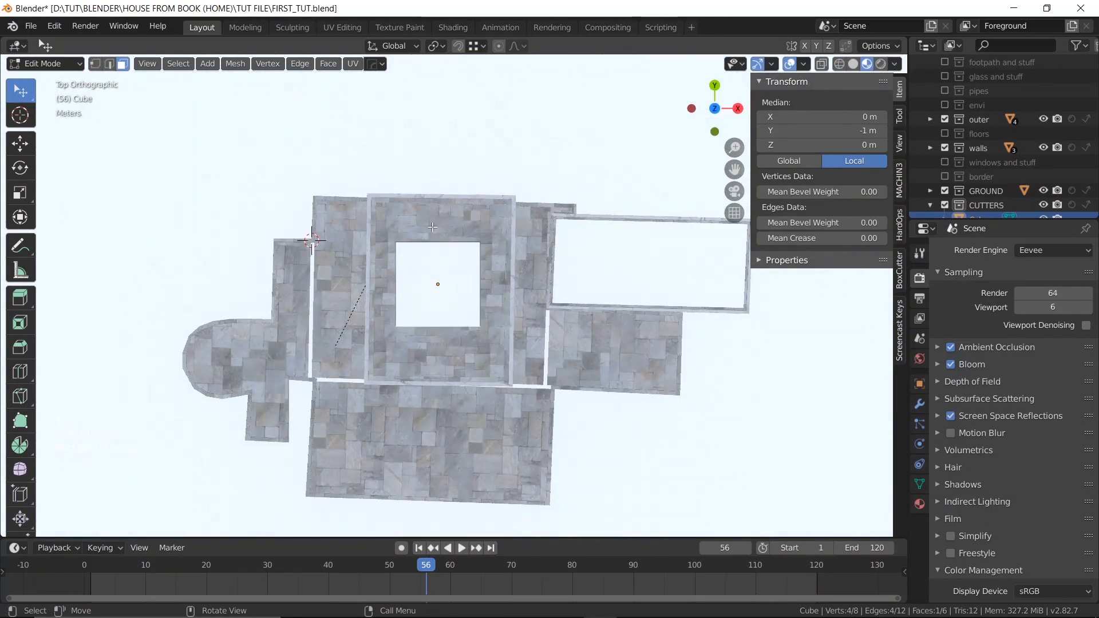
scroll(424, 265, up, 2)
shift+middle_drag(424, 265, 417, 230)
scroll(417, 204, up, 2)
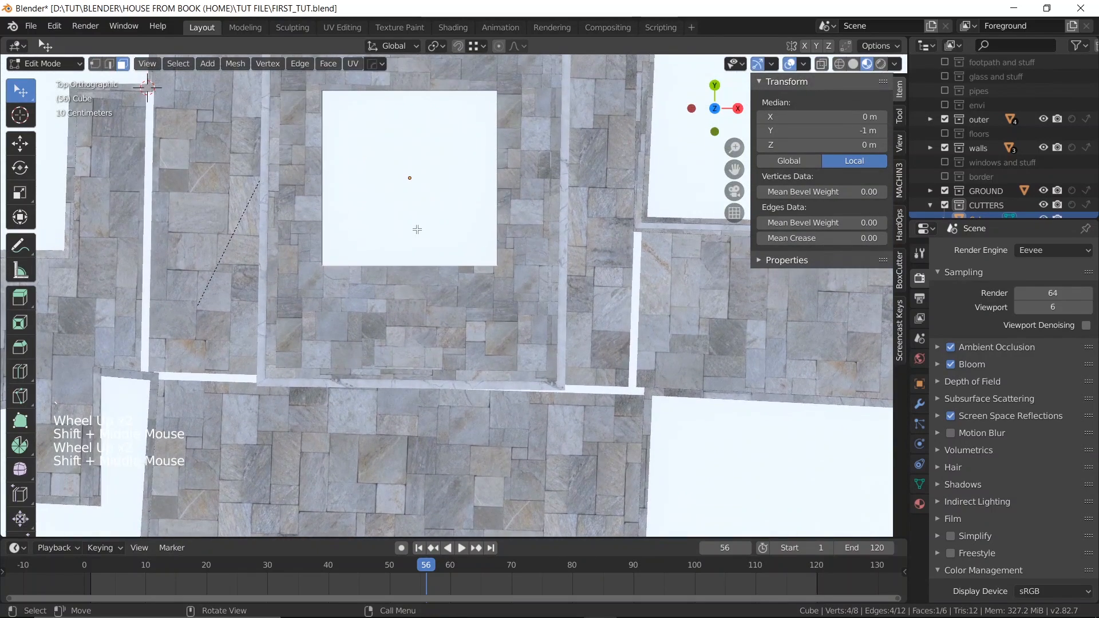
key(g)
key(y)
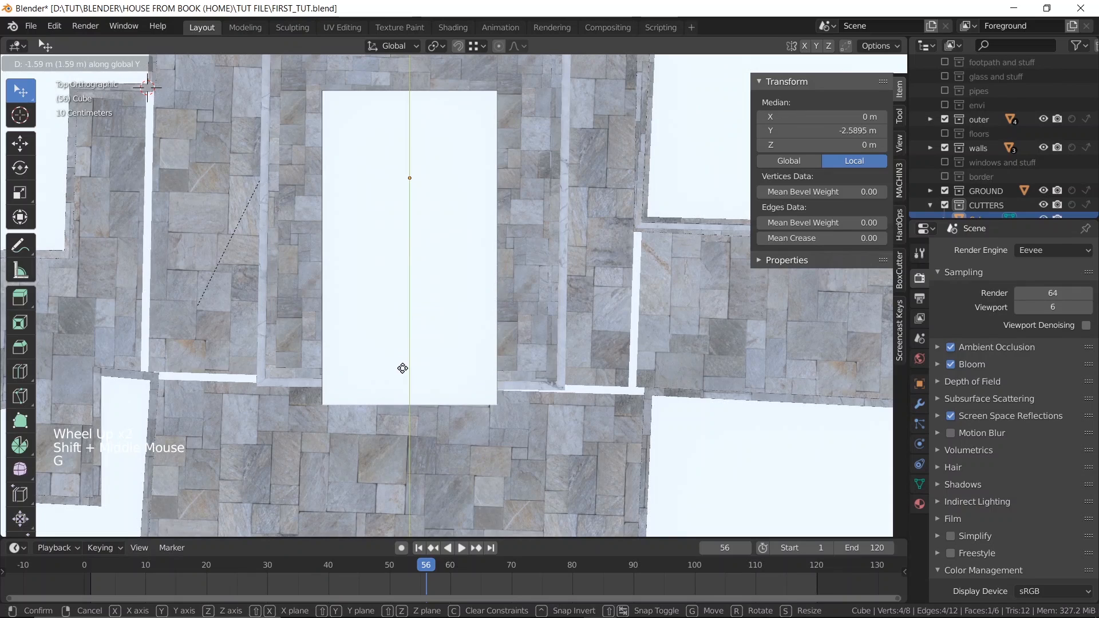
click(399, 379)
scroll(502, 265, down, 1)
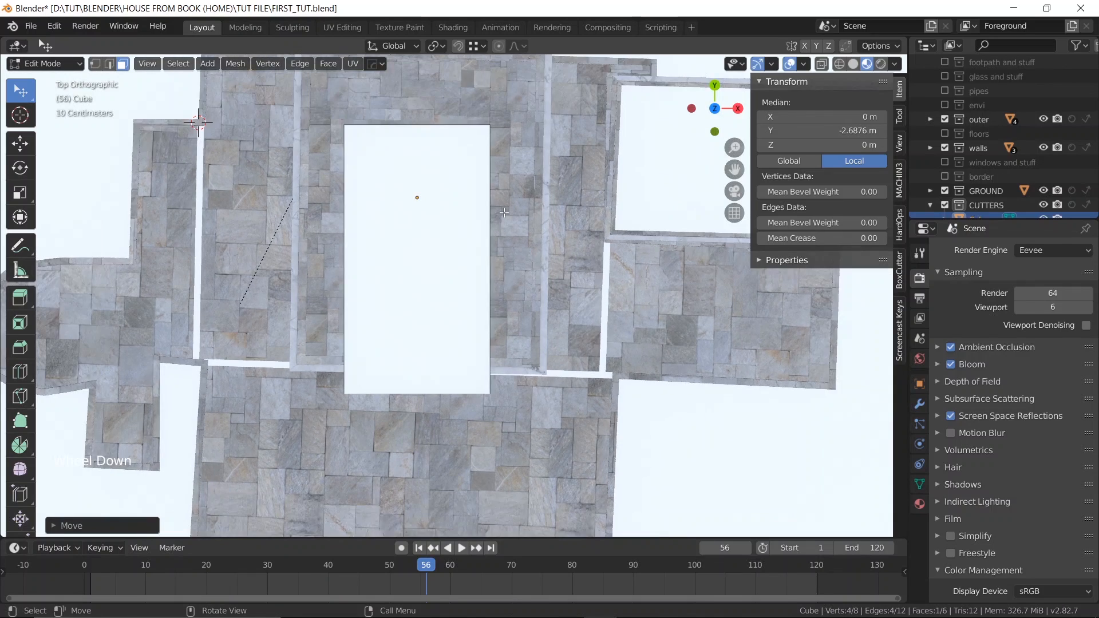
- Scale all of the cutter cube's geometry along X to about 4.29 m, wider than the top floor
key(a)
key(s)
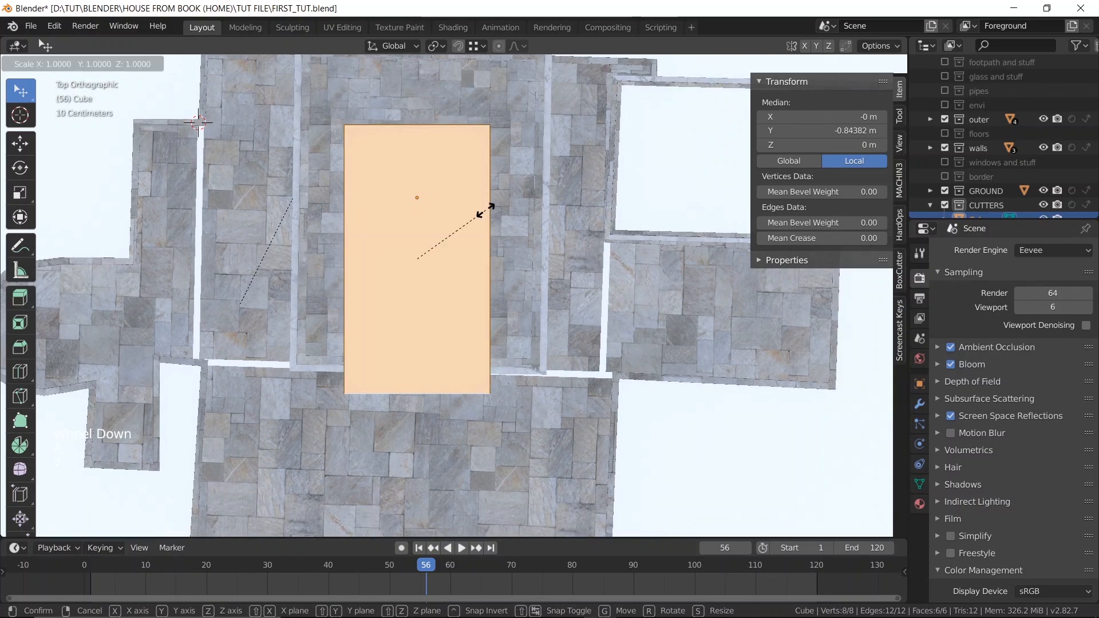
key(x)
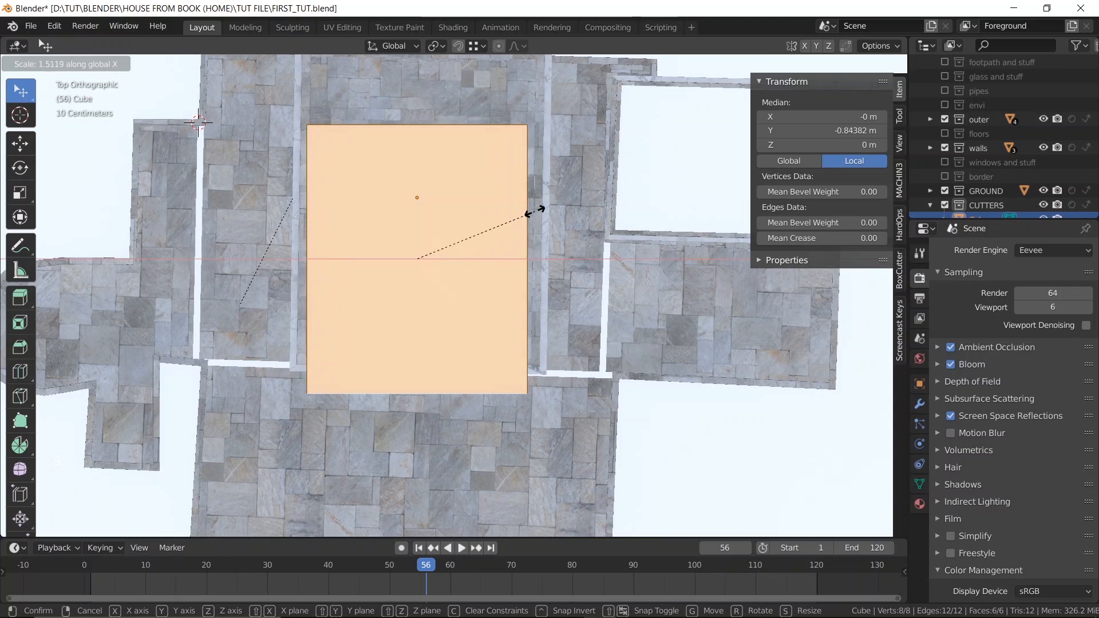
click(590, 211)
scroll(483, 175, down, 4)
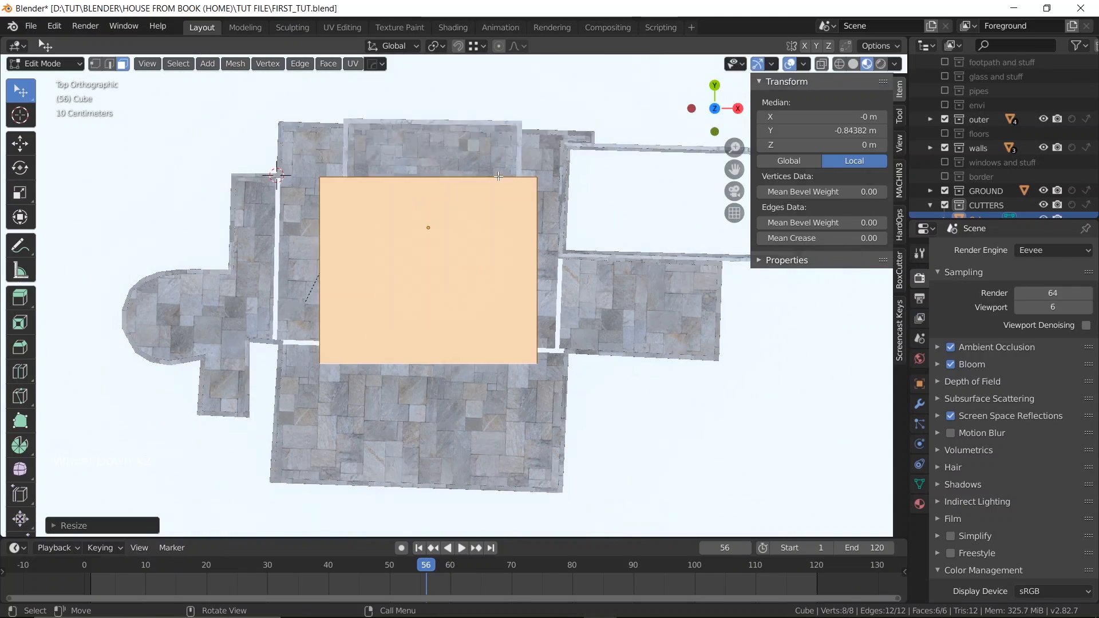
- Move the cutter cube's +Y face outward along Y, making the cube about 7.08 m long, and return to Object Mode
ctrl+middle_drag(483, 176, 297, 122)
click(431, 221)
key(g)
key(y)
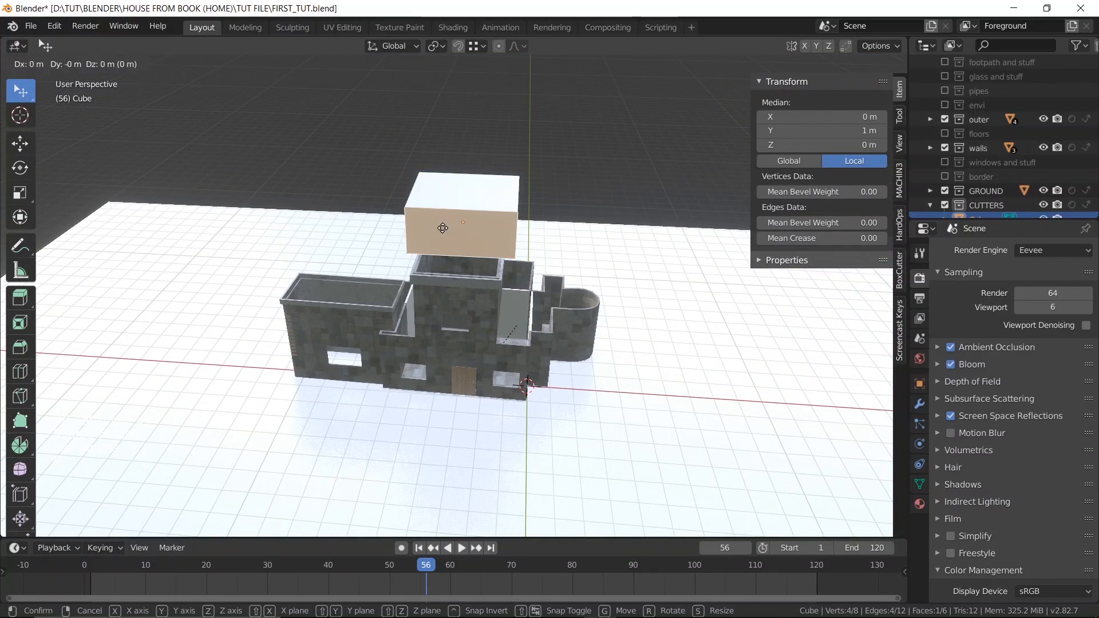
click(436, 262)
middle_drag(435, 262, 854, 108)
scroll(526, 243, up, 2)
key(Tab)
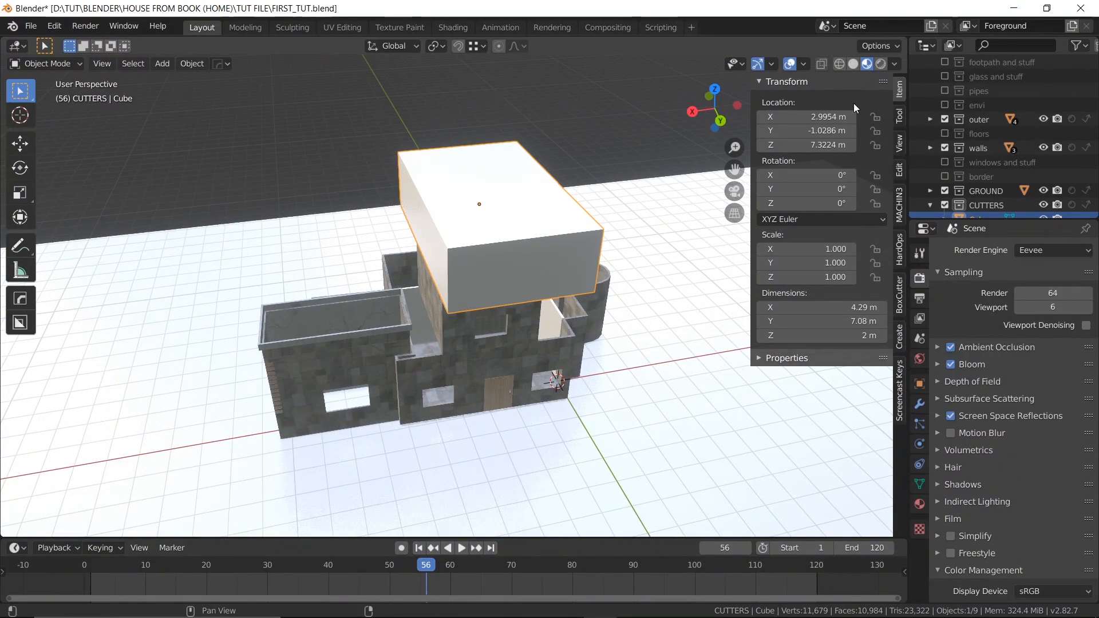
- In Solid shading, add a Boolean modifier to the top floor object with the Difference operation and the cutter Cube as its object
click(853, 63)
scroll(502, 181, up, 3)
middle_drag(503, 181, 484, 142)
click(541, 202)
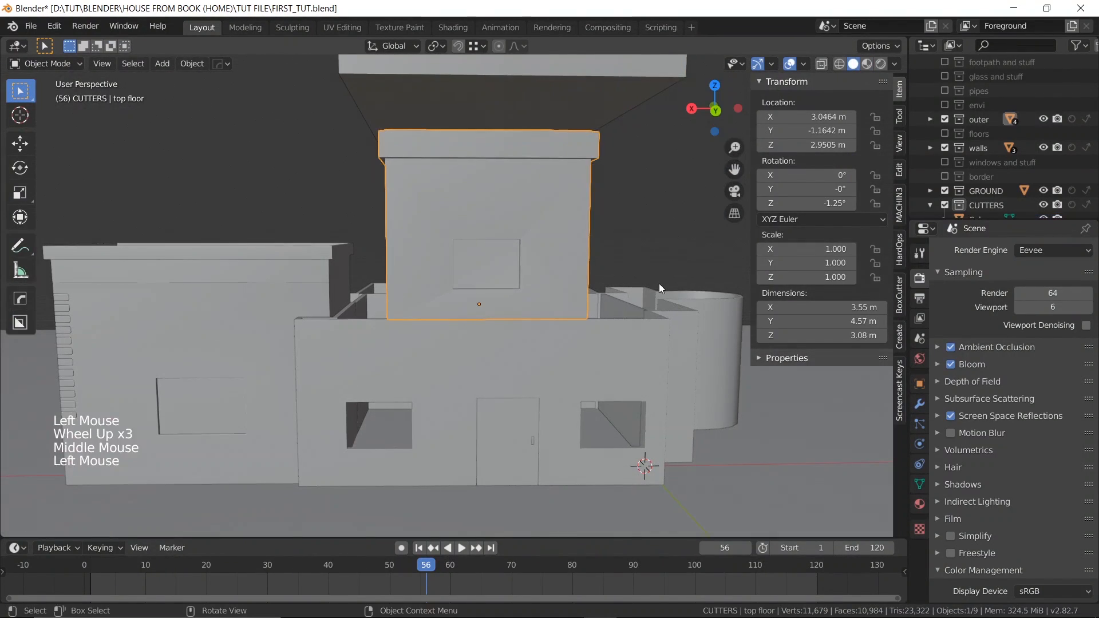
scroll(932, 109, down, 4)
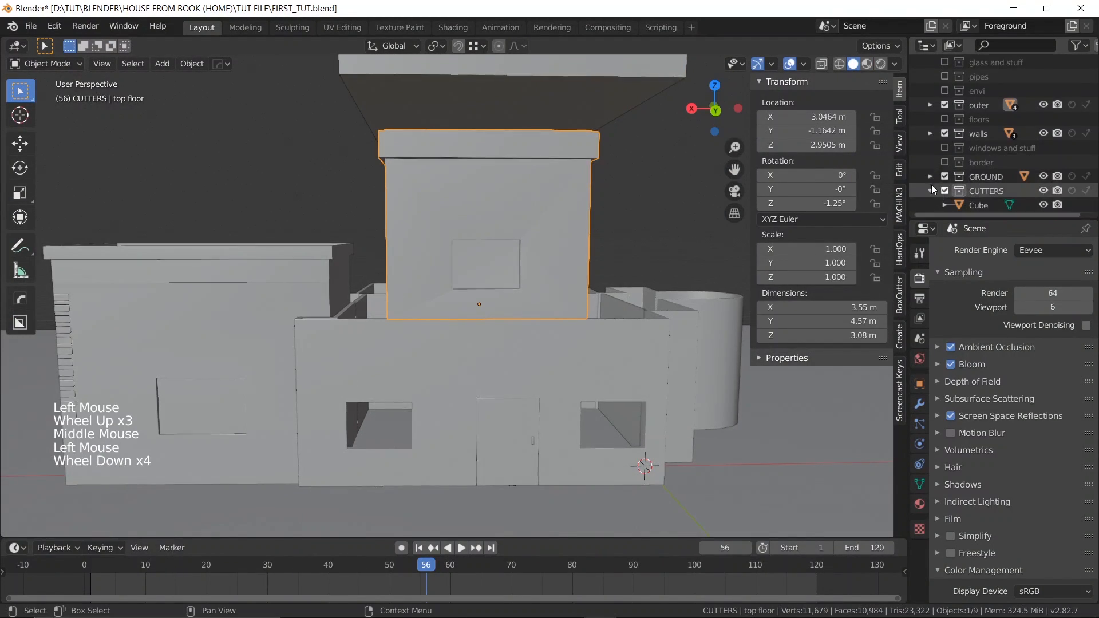
click(931, 106)
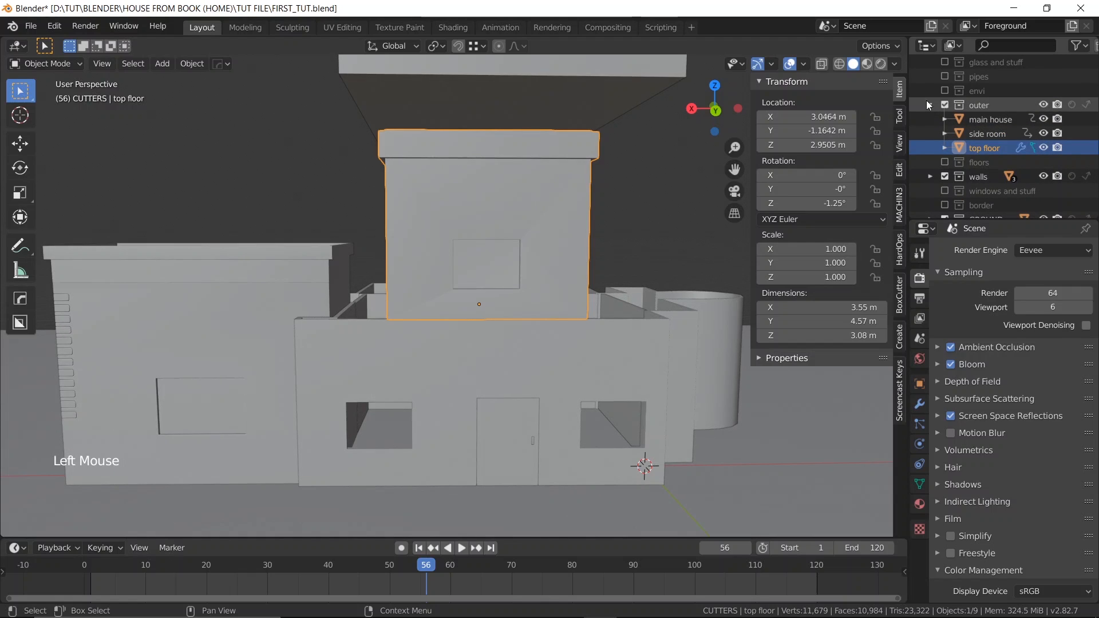
click(930, 106)
click(919, 404)
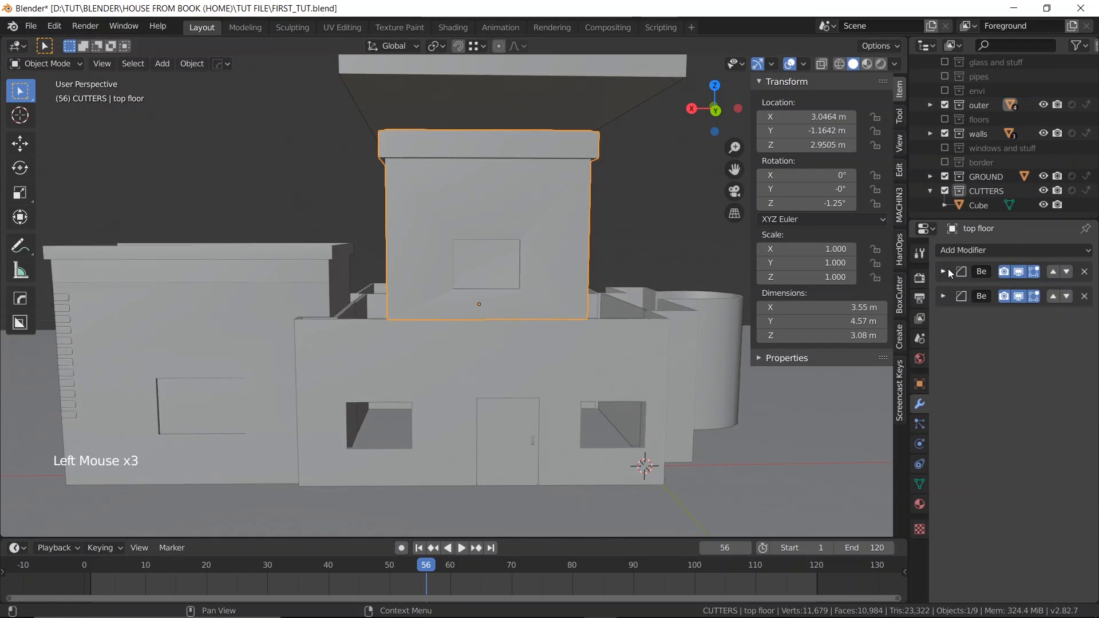
click(942, 251)
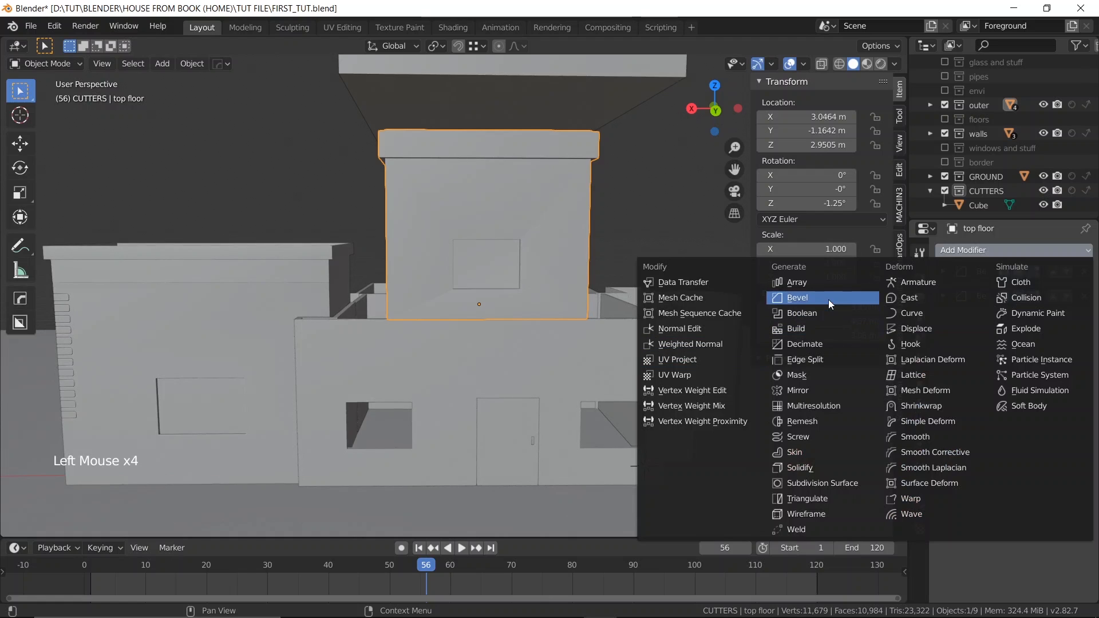
click(802, 312)
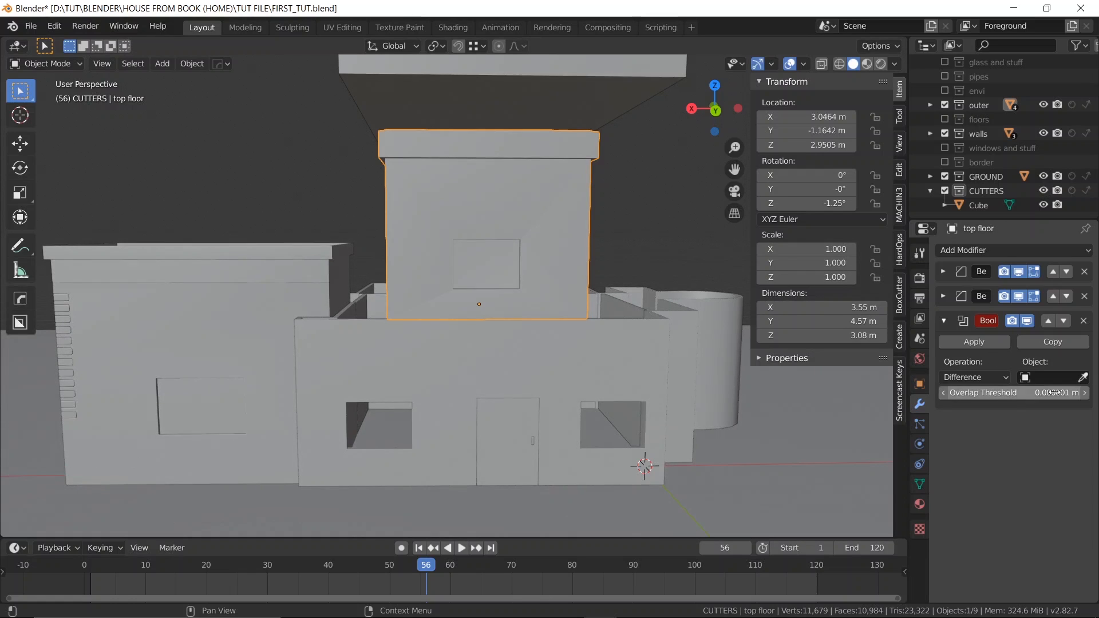
click(1083, 377)
click(635, 68)
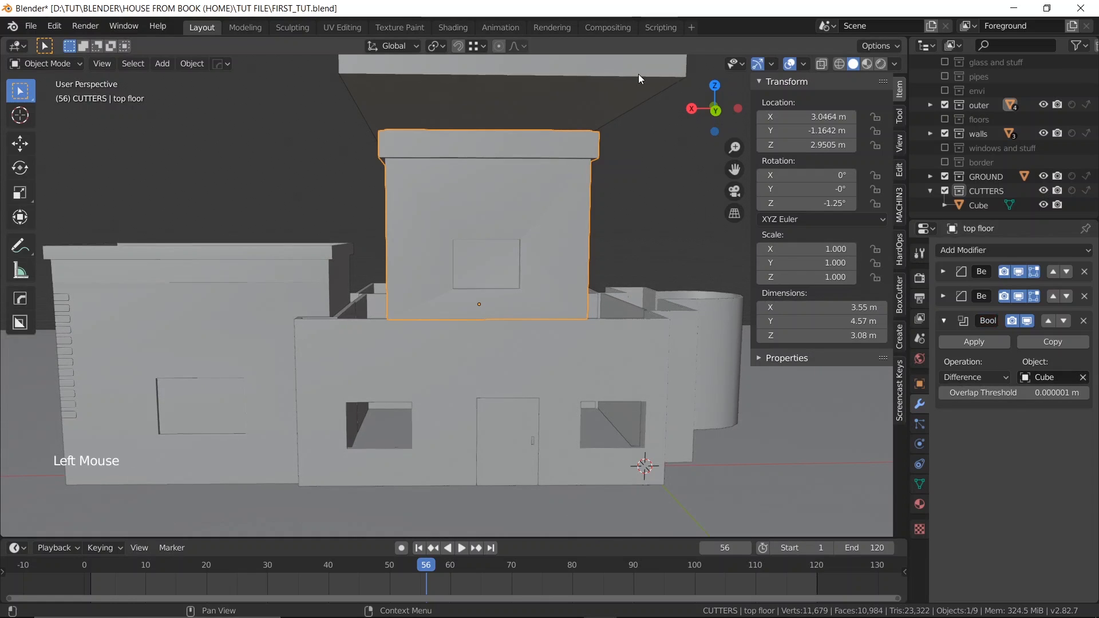
- At frame 46, lower the cutter cube along Z to about 4 m so it overlaps the top floor walls
click(579, 70)
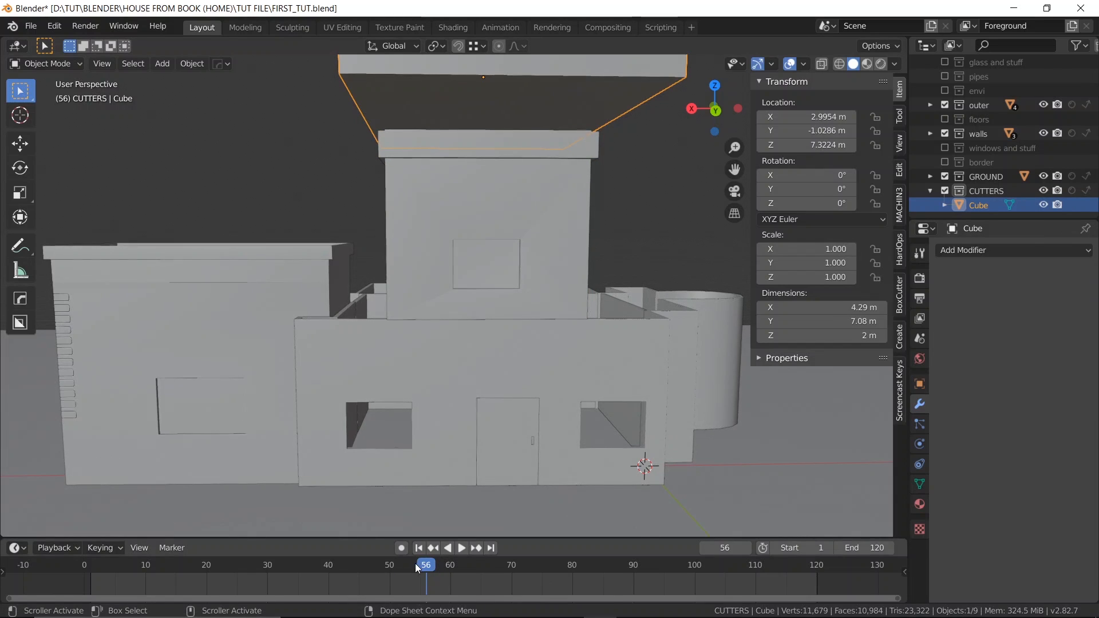
drag(414, 563, 364, 537)
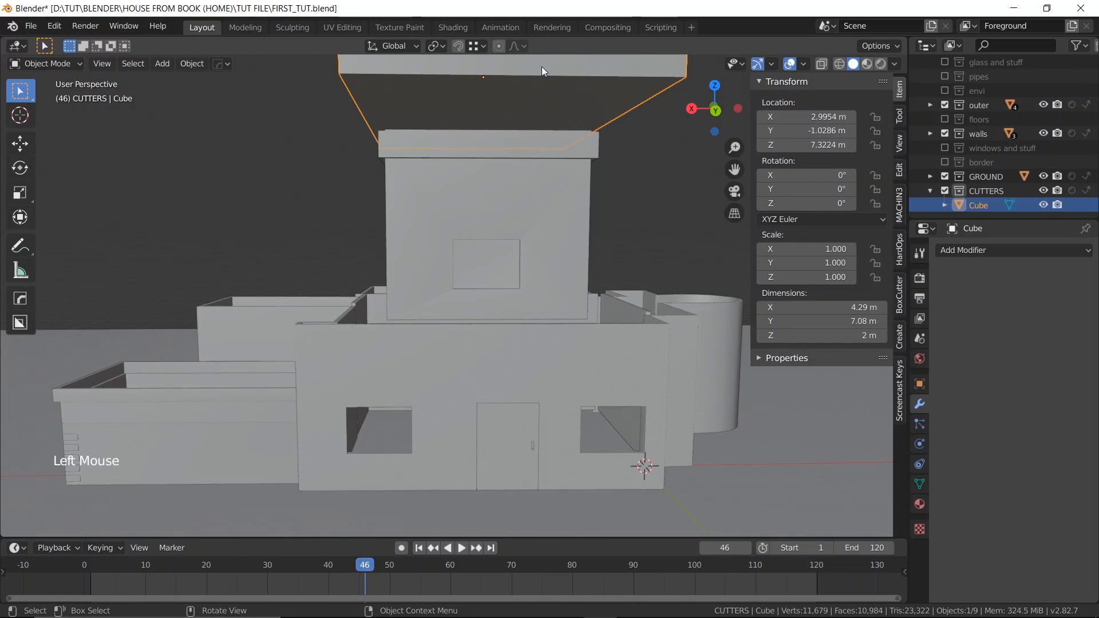
key(g)
key(z)
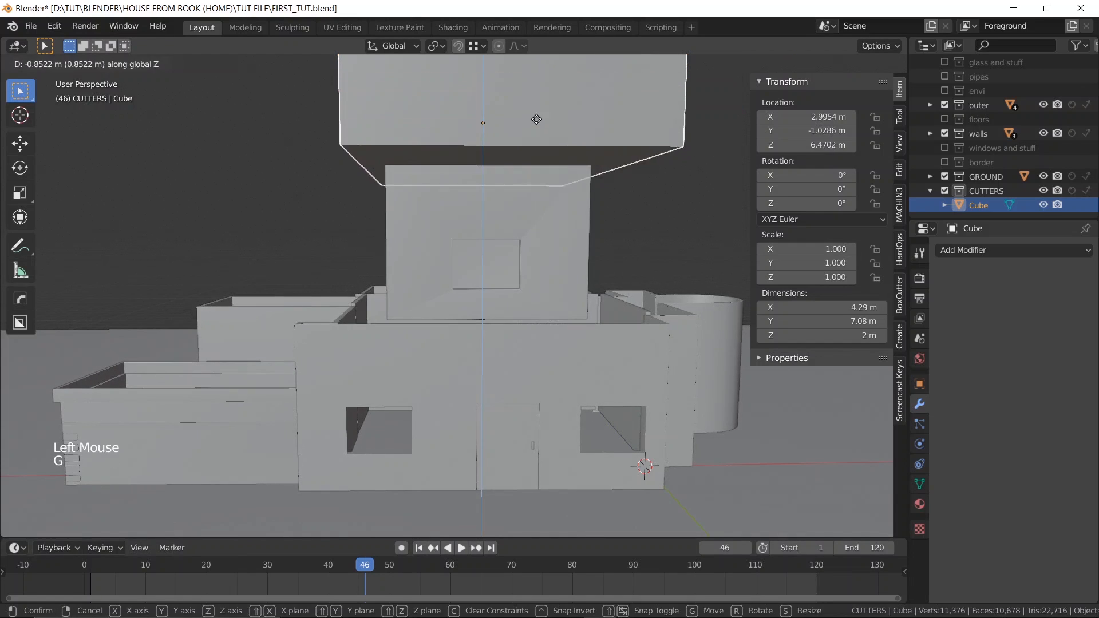
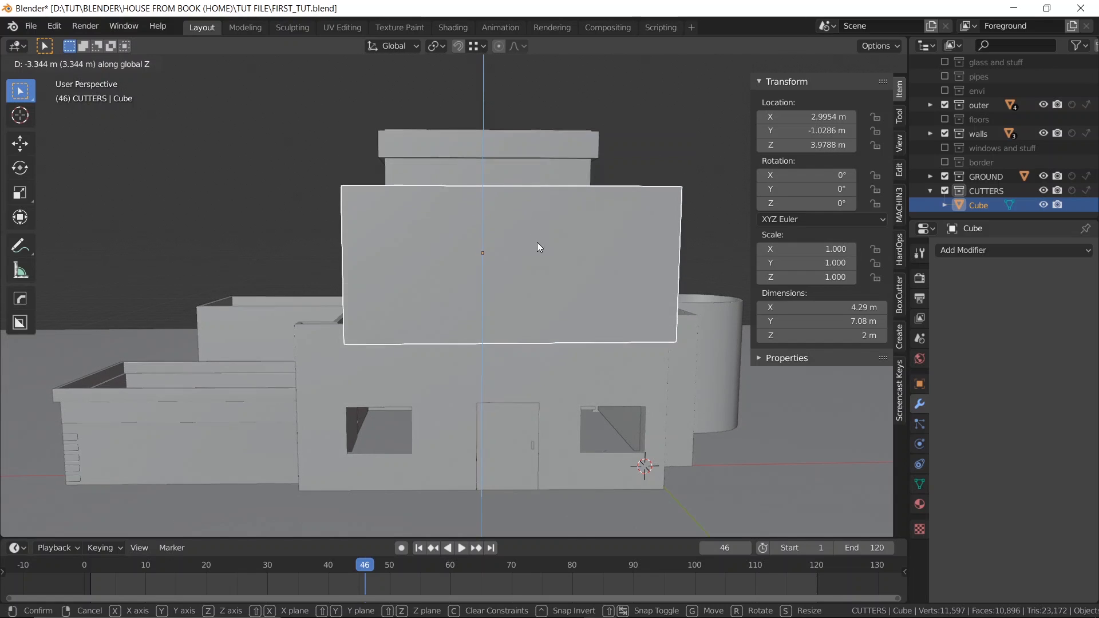
click(536, 242)
- Raise the cutter cube's top face along Z to about 2.78 m local so the cube encloses the top floor
middle_drag(536, 242, 494, 296)
key(Tab)
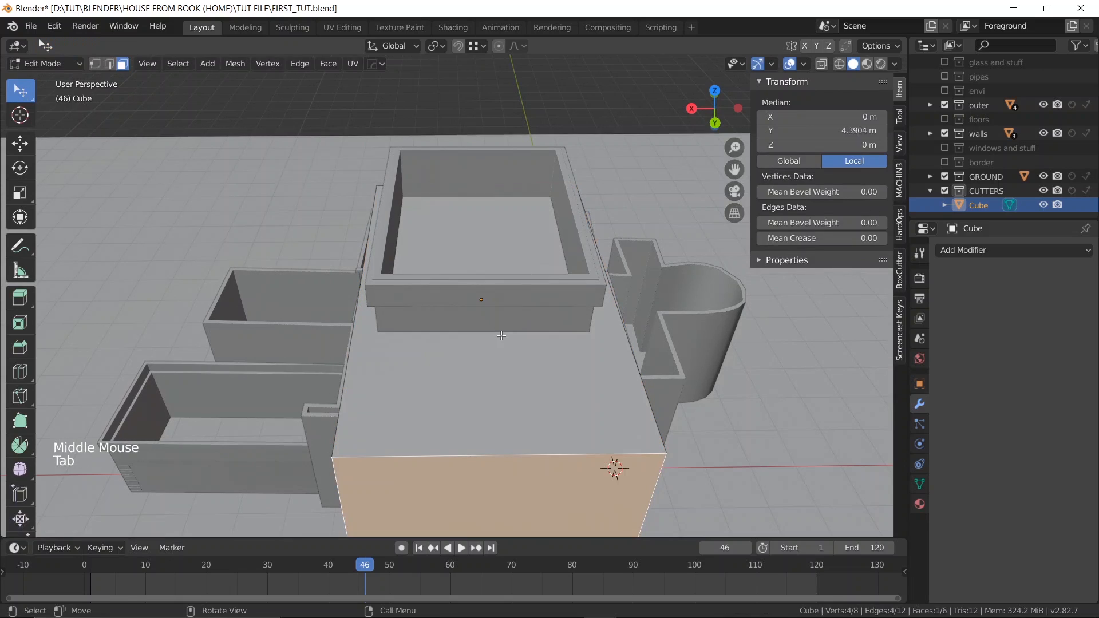
click(500, 336)
key(g)
key(z)
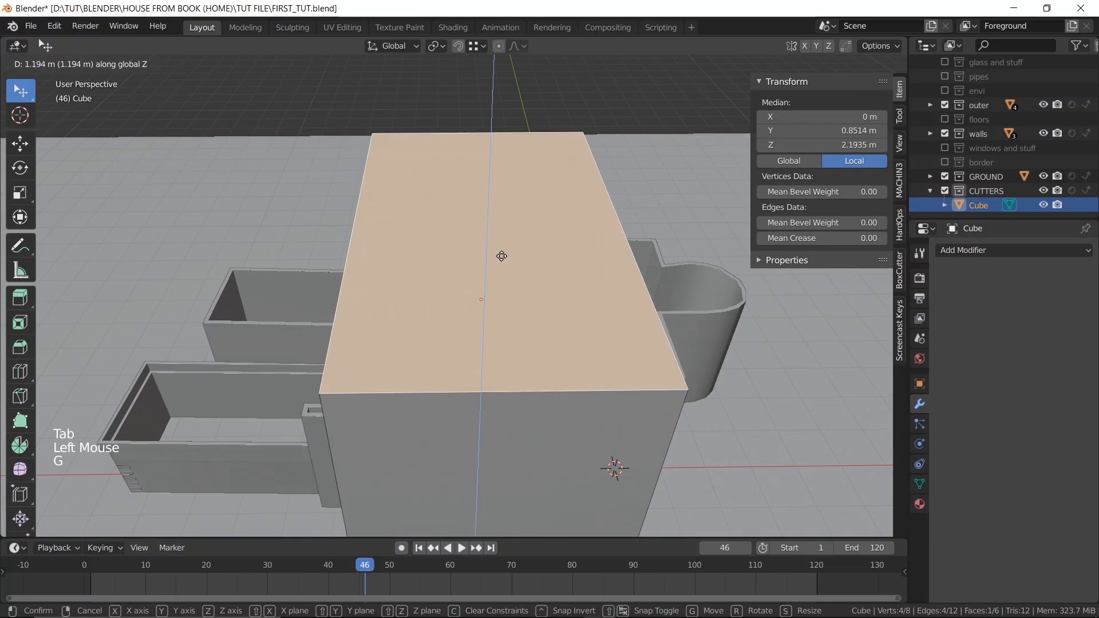
click(491, 225)
scroll(492, 225, down, 2)
middle_drag(491, 225, 502, 185)
scroll(502, 185, up, 2)
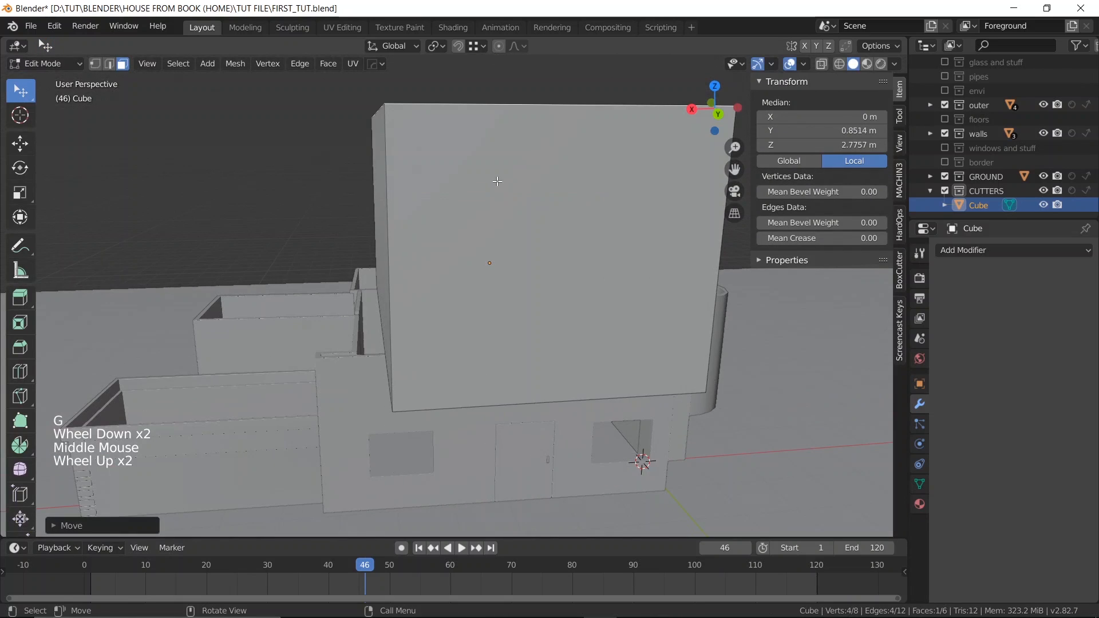
- Return to Object Mode and insert a location keyframe for the cutter cube at frame 46
key(Tab)
scroll(502, 181, down, 1)
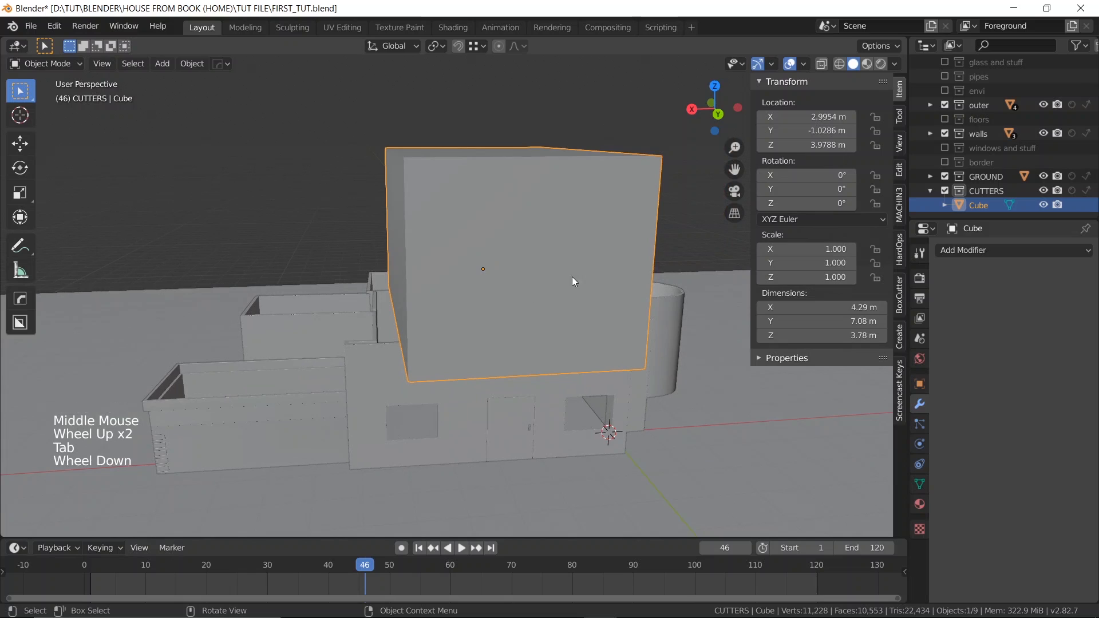
key(i)
click(593, 263)
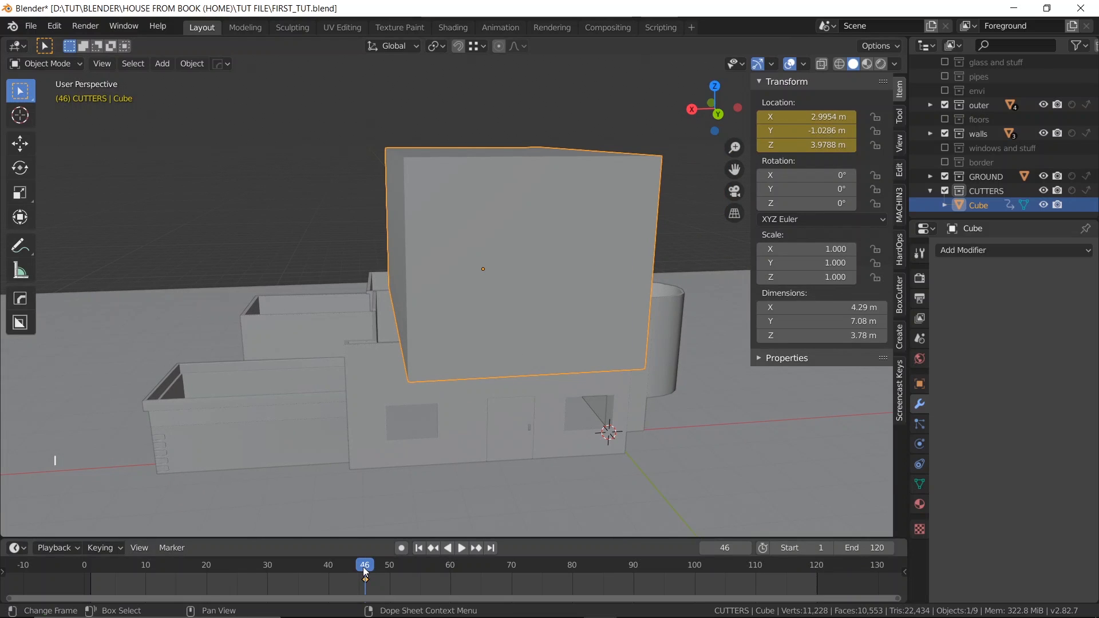
drag(363, 567, 371, 565)
key(Down)
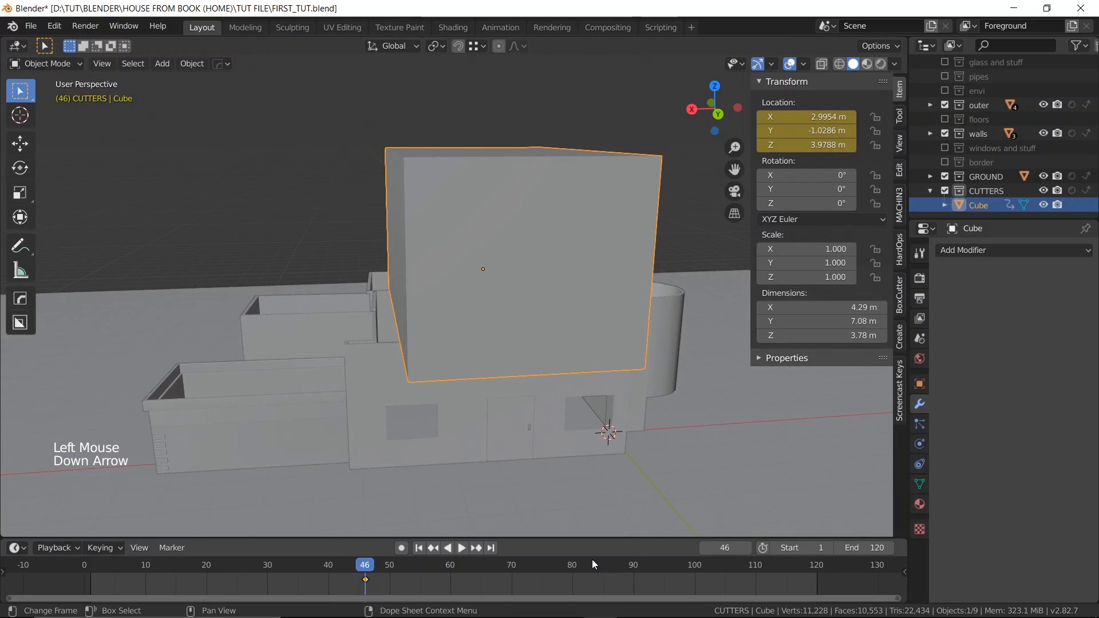
click(729, 547)
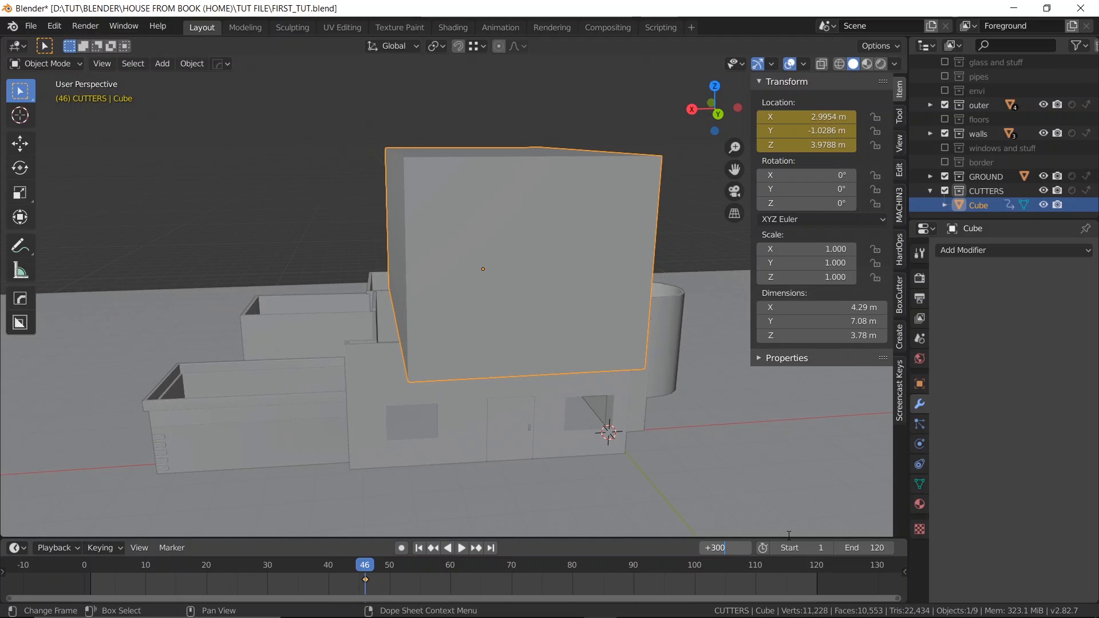
key(Return)
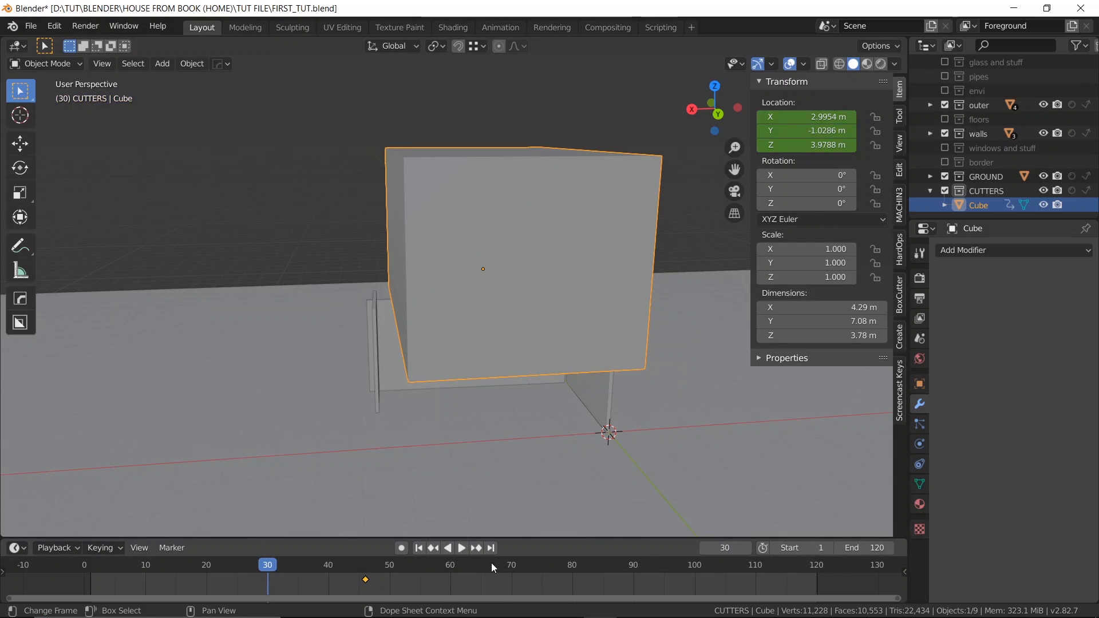
key(Down)
key(Up)
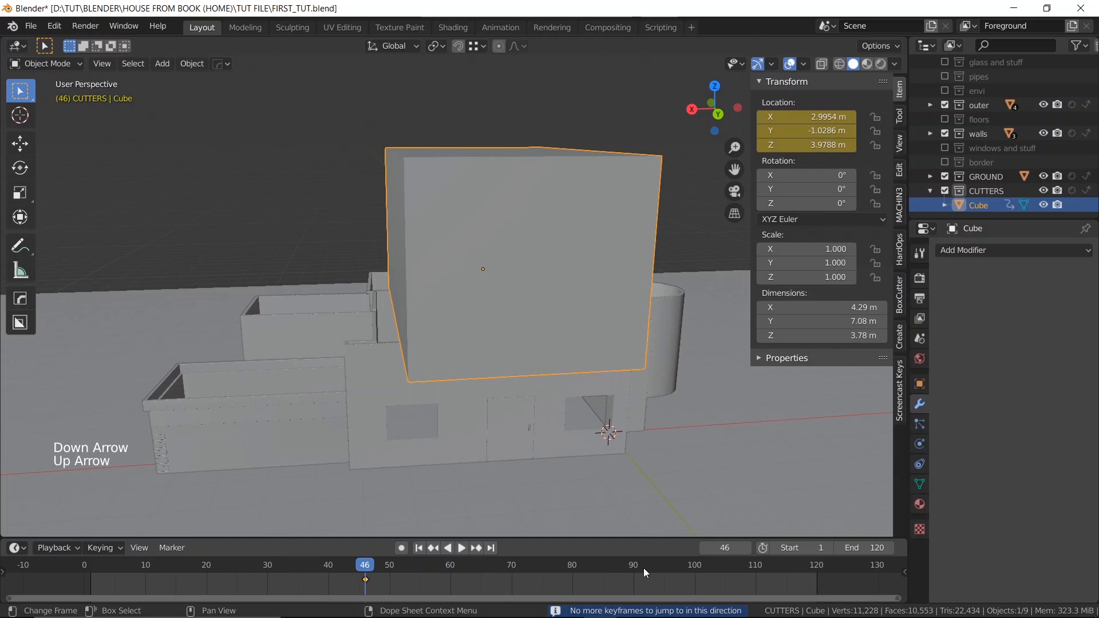
- At frame 76, raise the cutter cube to Z 8.2488 m, clear of the top floor, and insert a location keyframe
click(730, 553)
text(76)
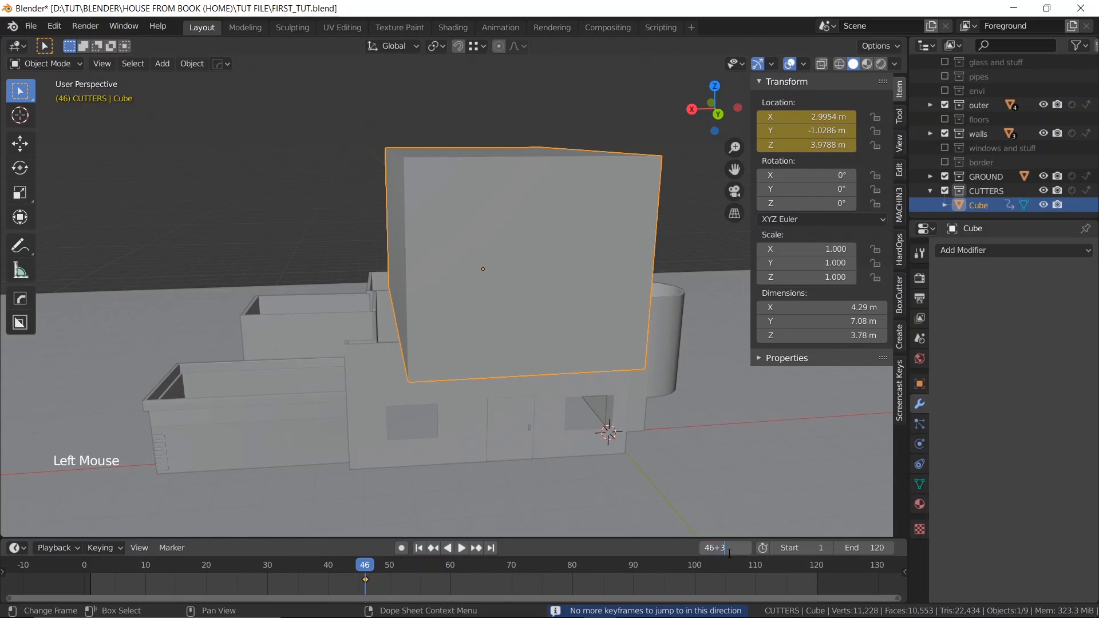
key(Return)
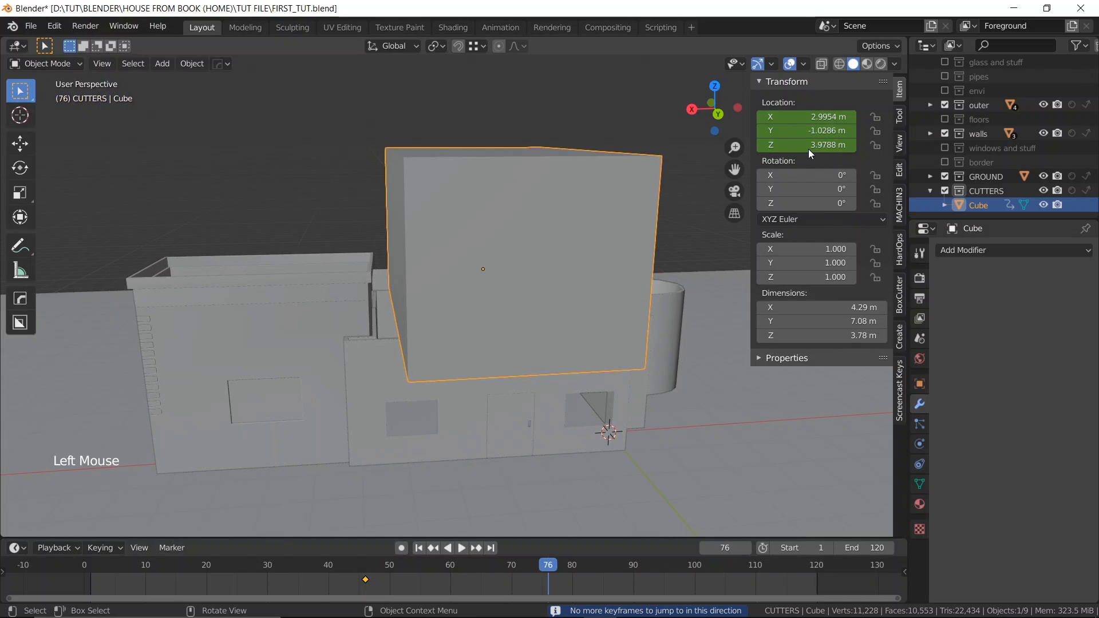
drag(810, 153, 873, 145)
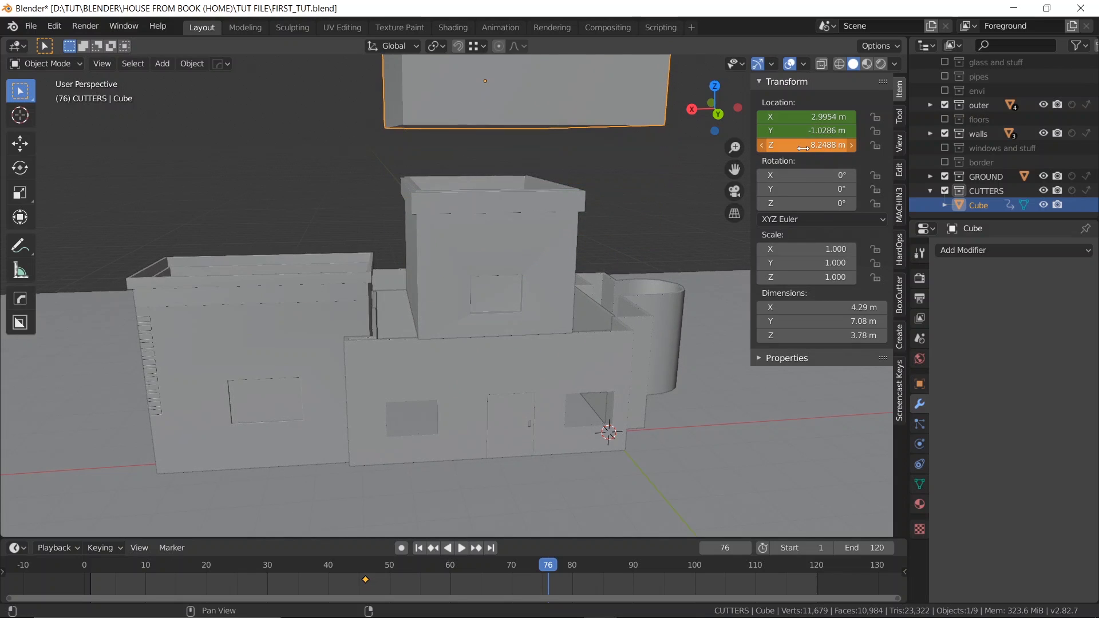
key(i)
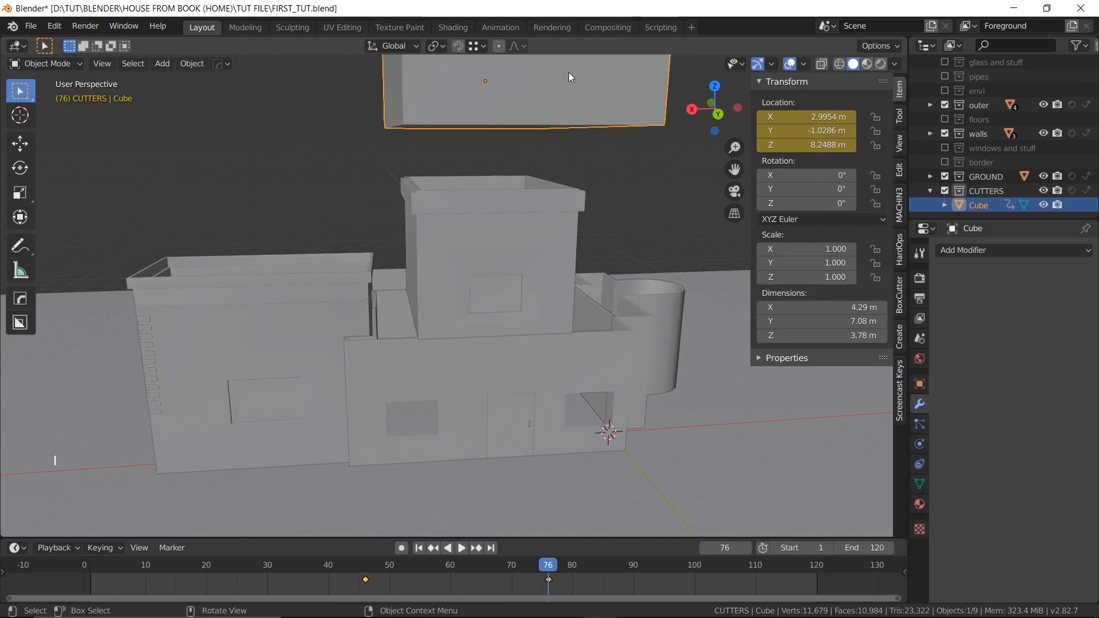
- Rename the cutter cube in the CUTTERS collection as BOOLEAN
scroll(568, 73, down, 2)
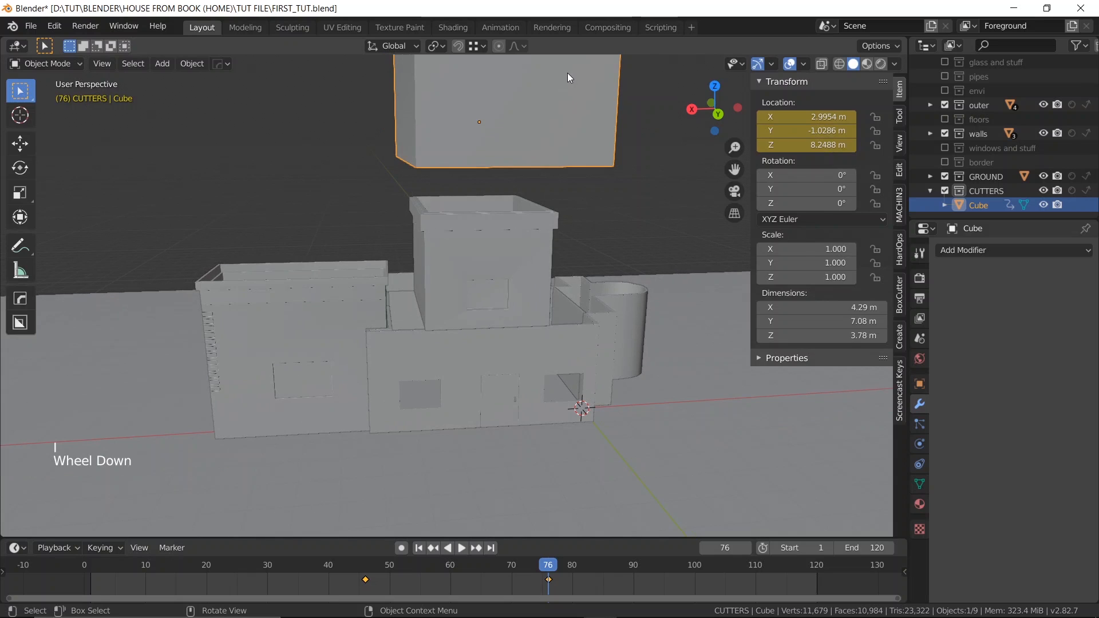
click(550, 157)
click(974, 205)
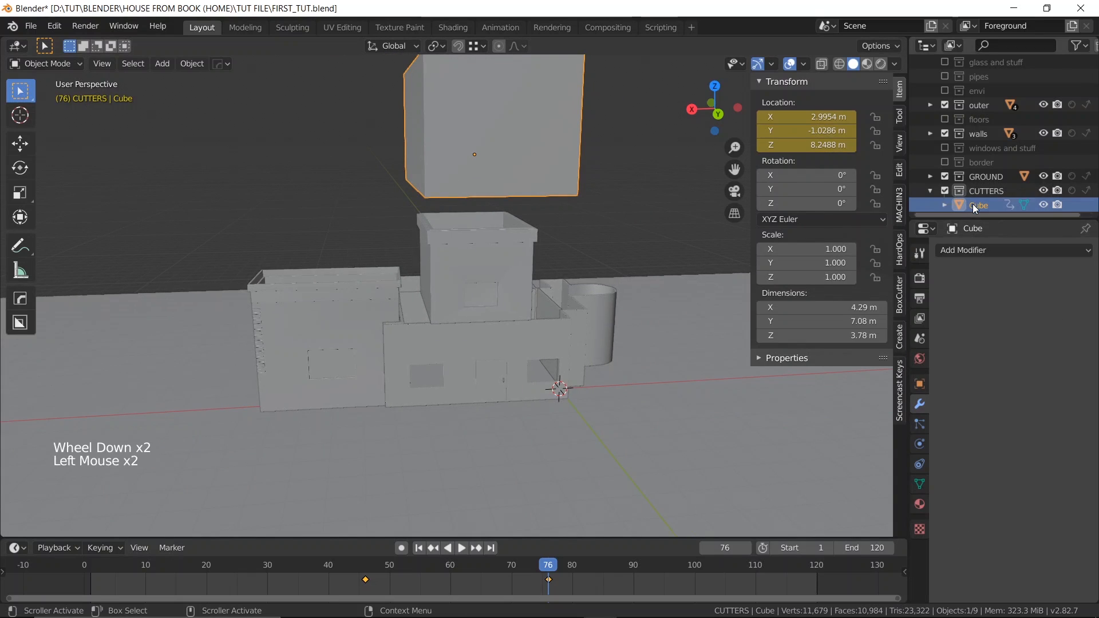
double_click(973, 203)
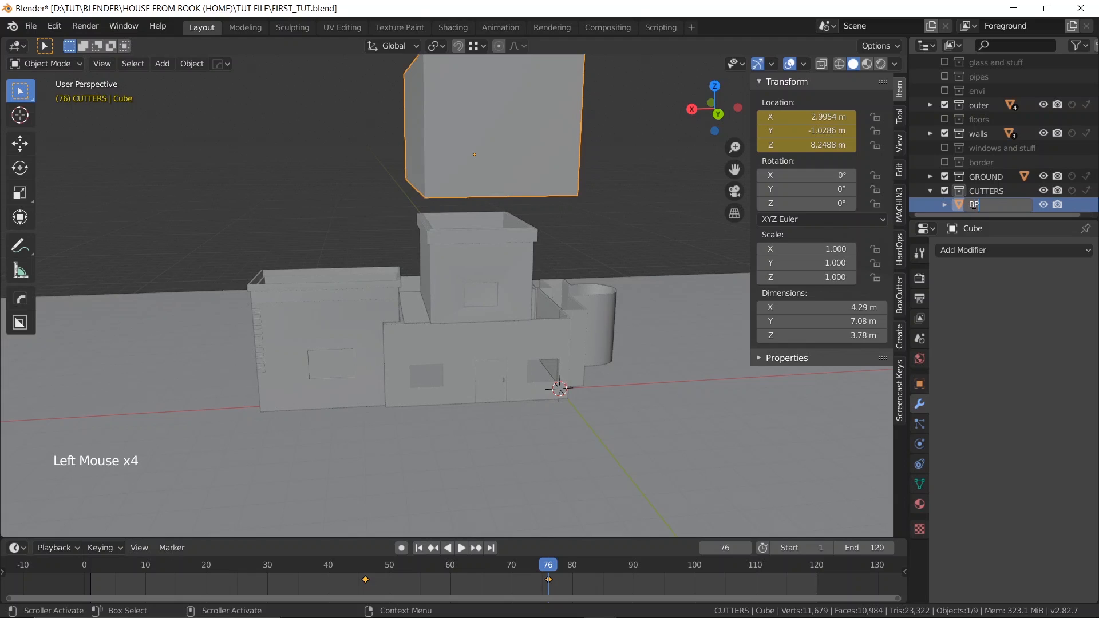
text(BOOLE)
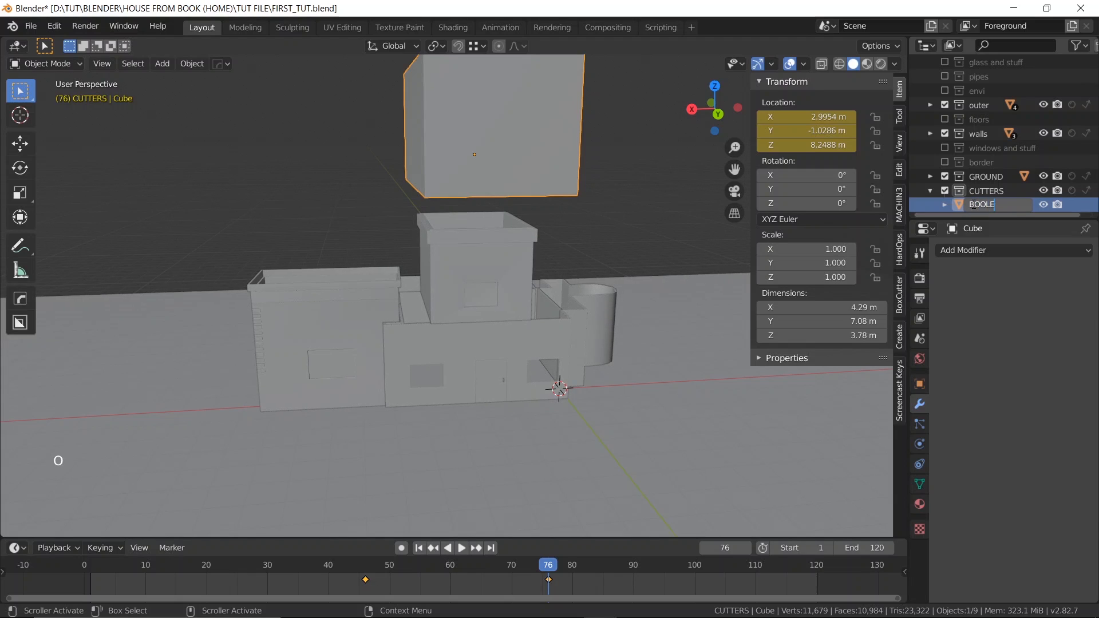
text(AN)
key(Return)
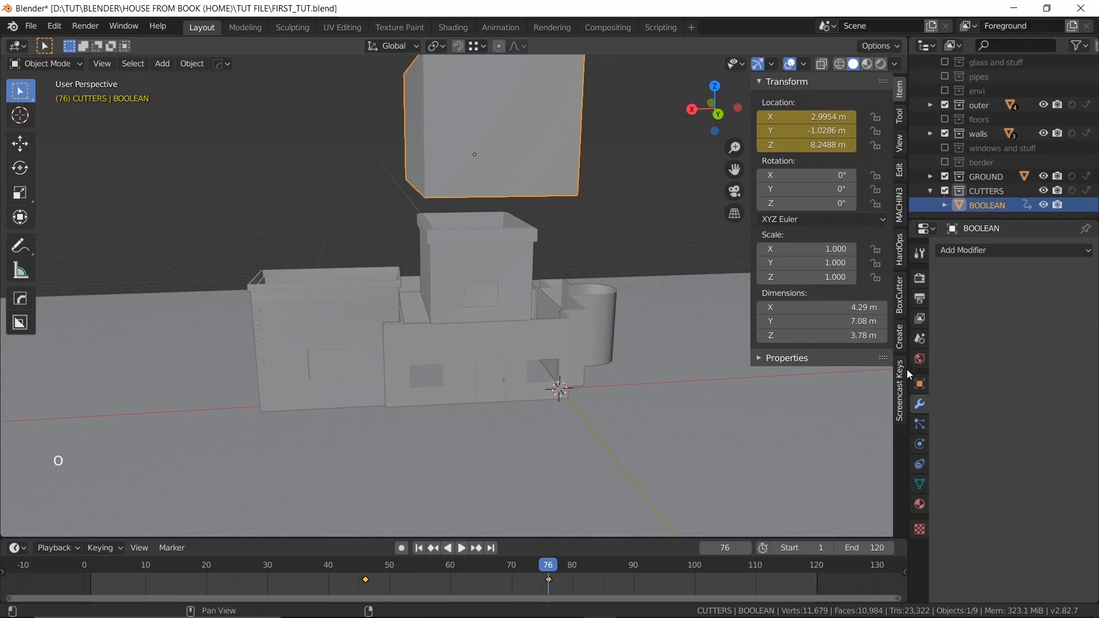
- Set the BOOLEAN cutter's viewport display to Bounds so the house can be seen through it
click(920, 384)
scroll(938, 430, down, 4)
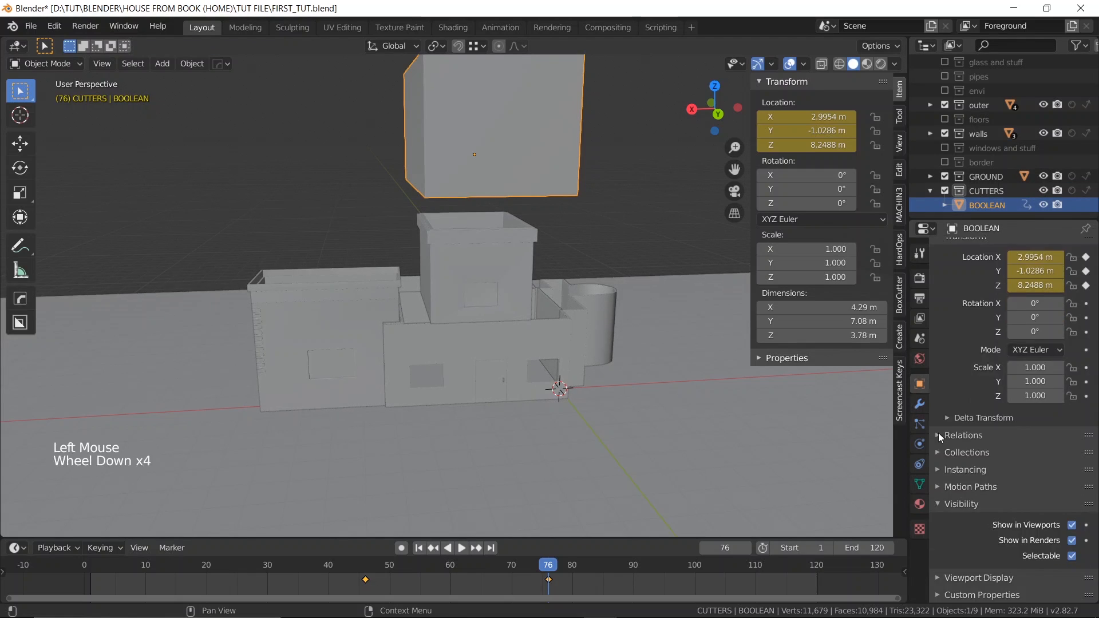
click(940, 578)
scroll(963, 542, down, 6)
click(1028, 550)
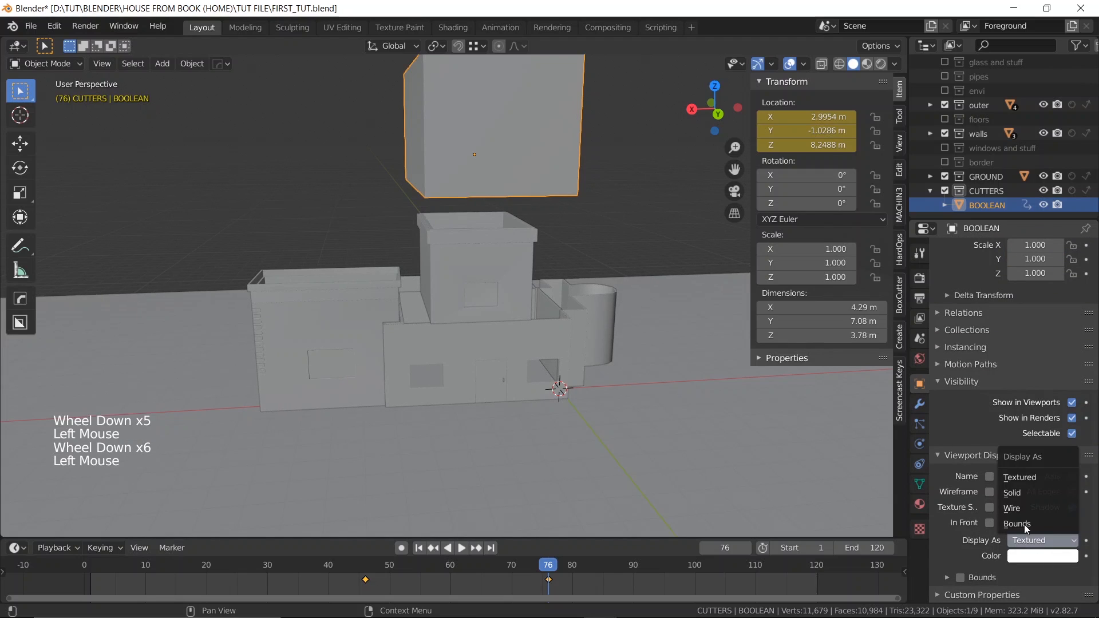
click(1022, 526)
scroll(531, 203, up, 1)
middle_drag(530, 203, 518, 214)
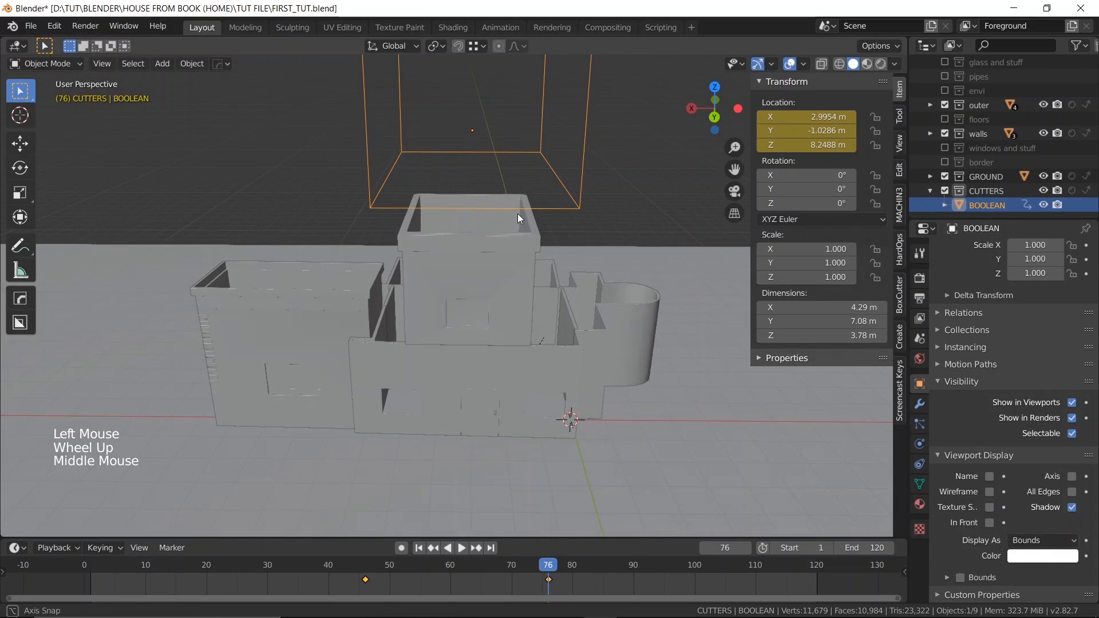
- Play the animation from frame 1 through frame 76 to check the top floor reveal
key(shift+Left)
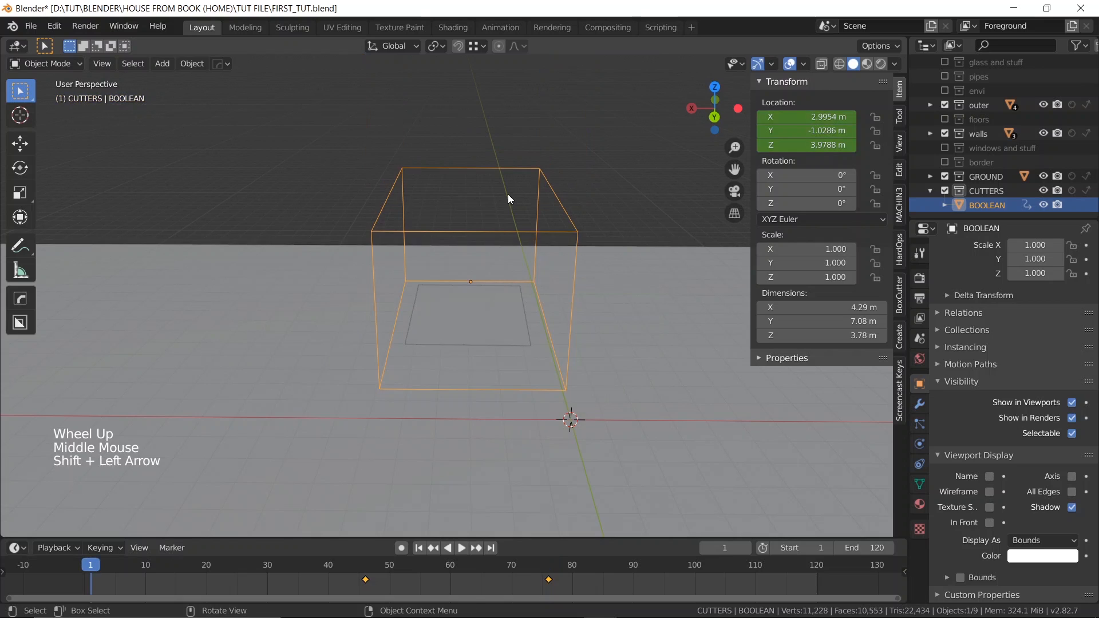
key(space)
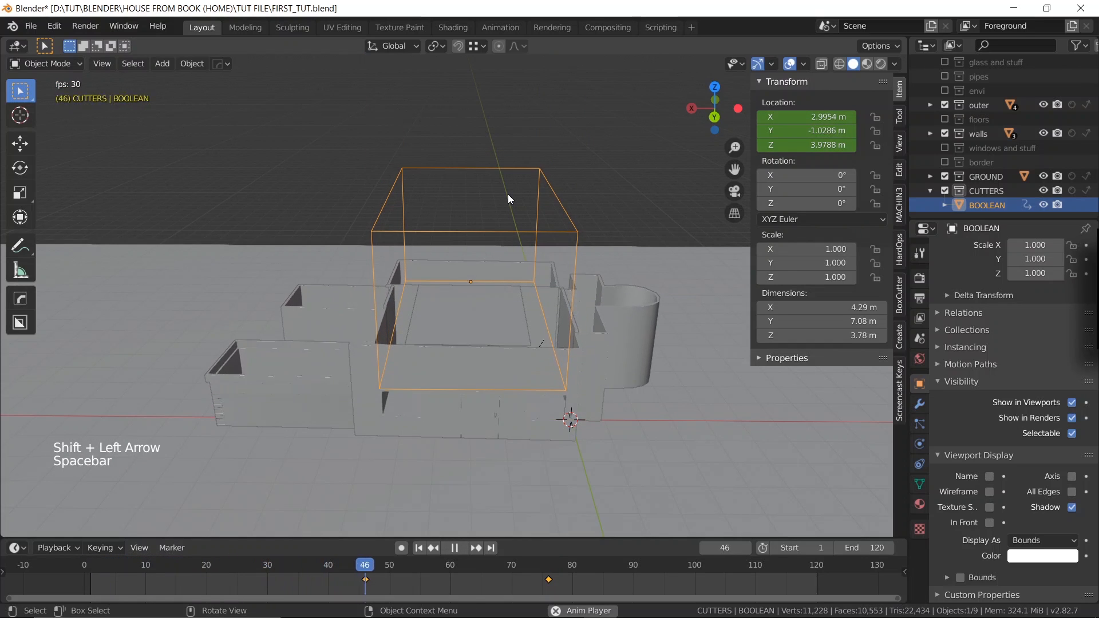
key(space)
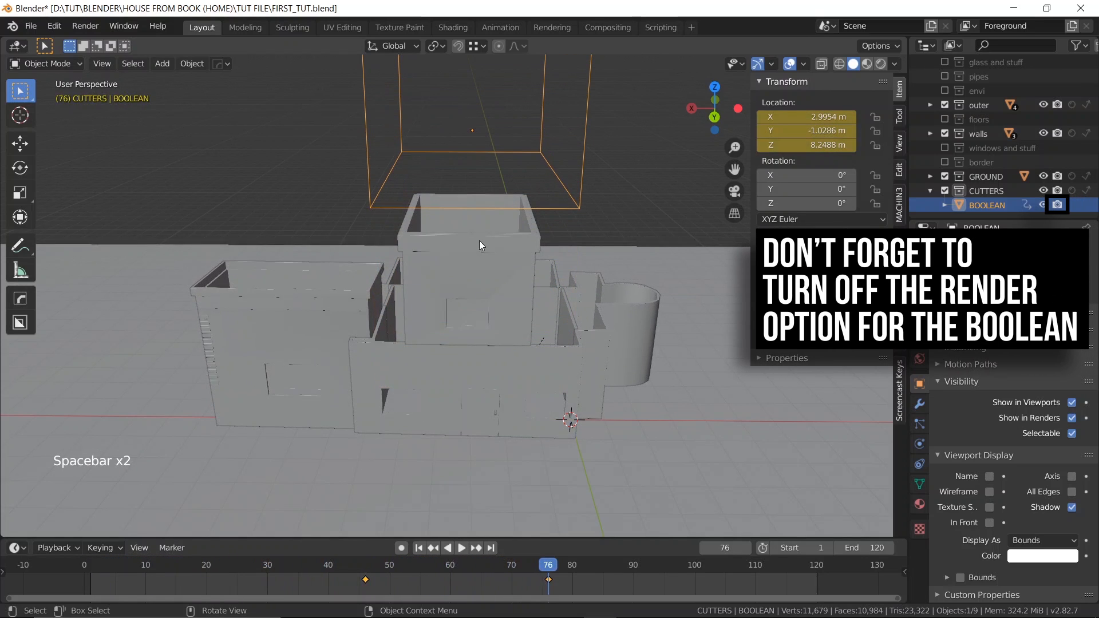
- At frame 46, lower the BOOLEAN cutter along Z to about 3.41 m and replace its location keyframe
drag(542, 568, 365, 567)
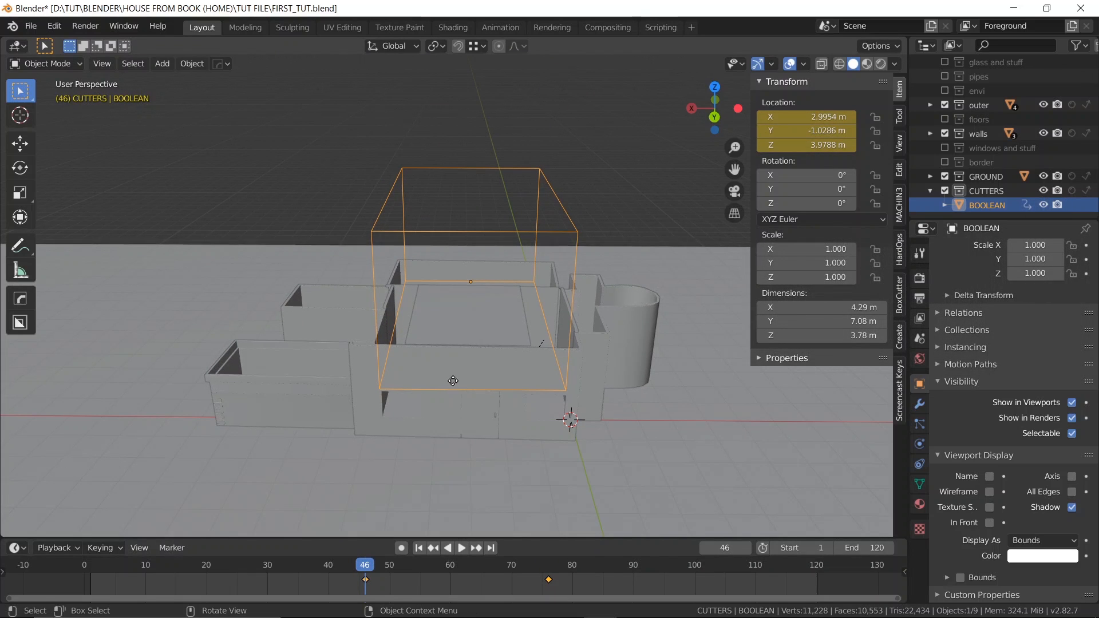
key(g)
key(x)
key(z)
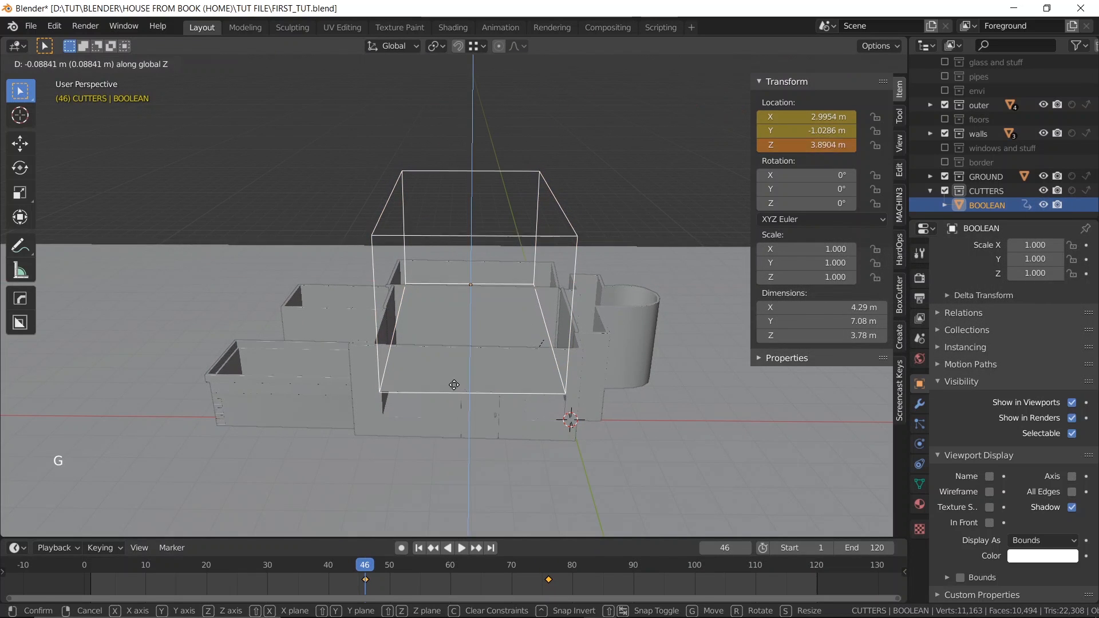
click(457, 400)
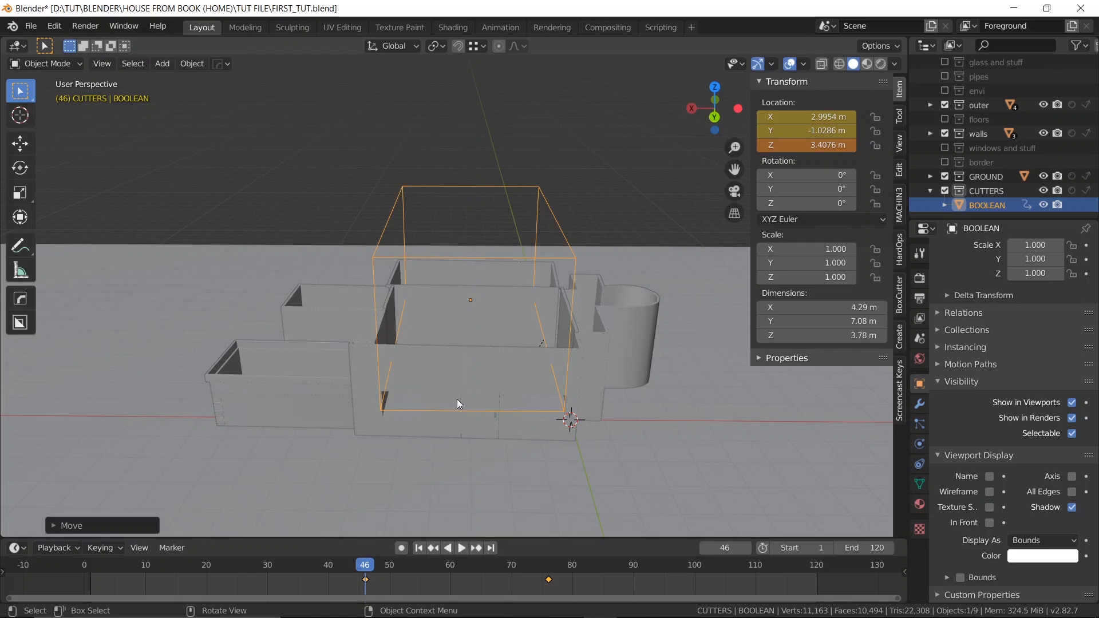
key(i)
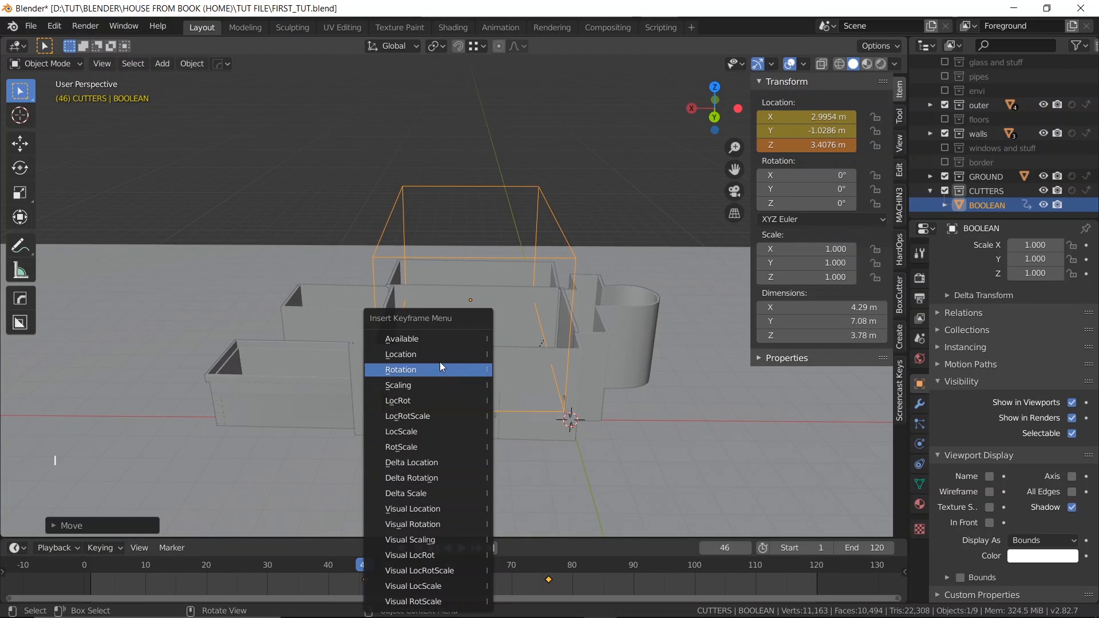
click(409, 352)
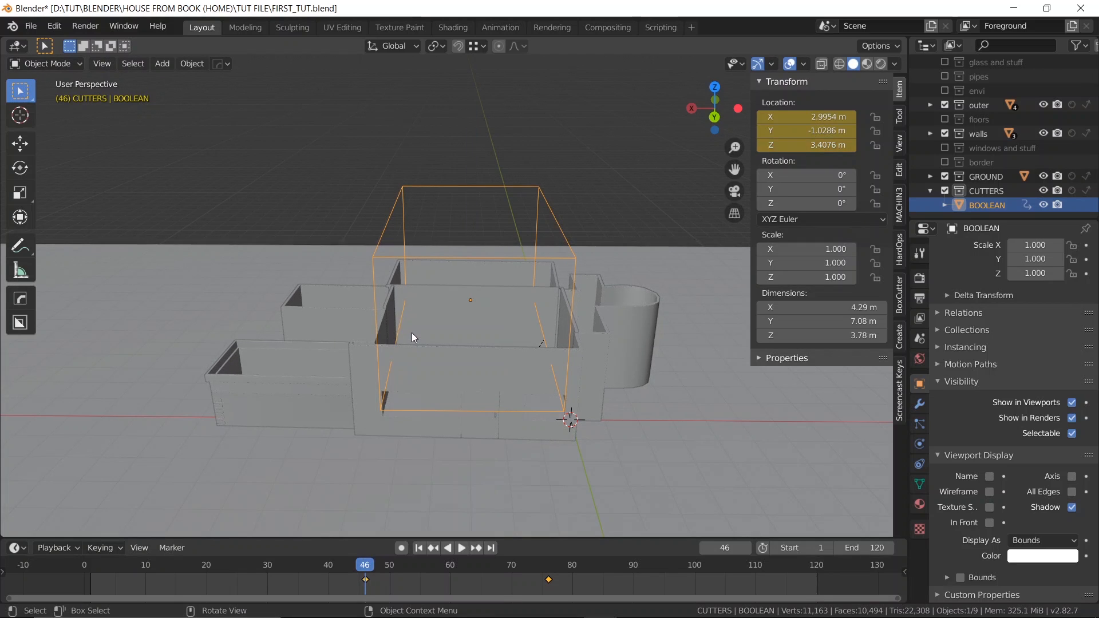
- Replay the animation from the first frame to check the reveal with the lowered cutter start position
key(shift)
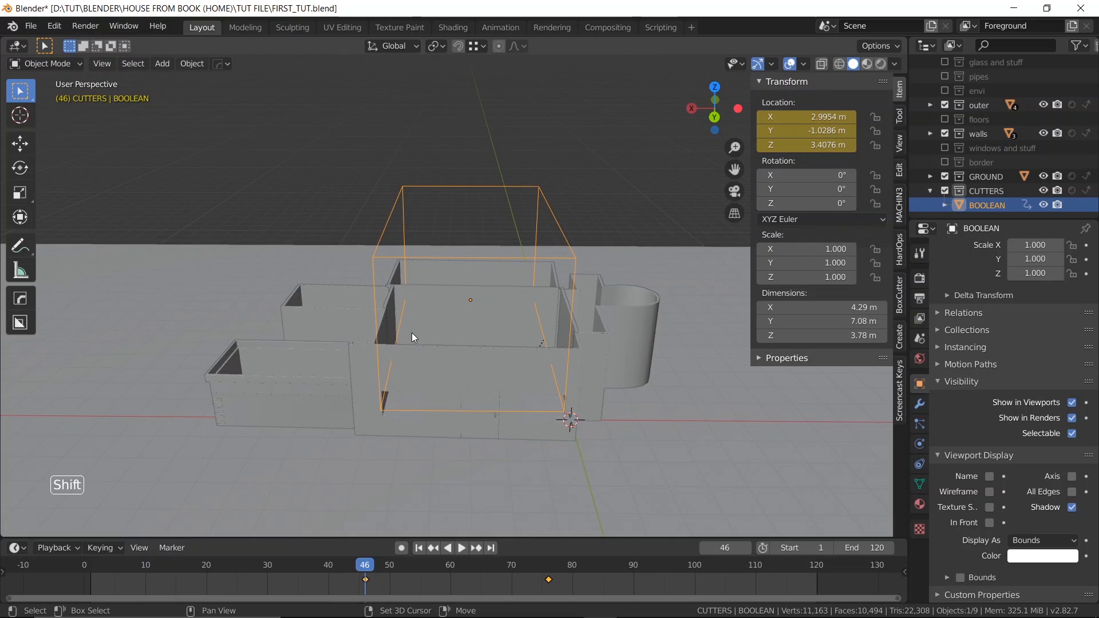
key(shift+Left)
key(space)
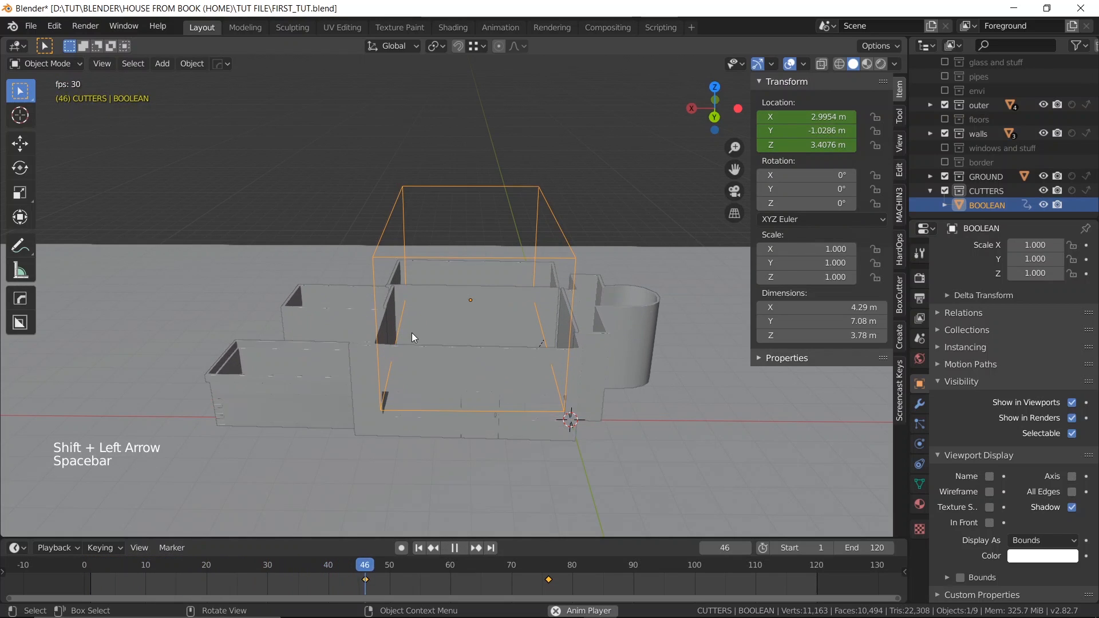
- Stop the animation playback and hide the BOOLEAN cutter object in the viewport
key(space)
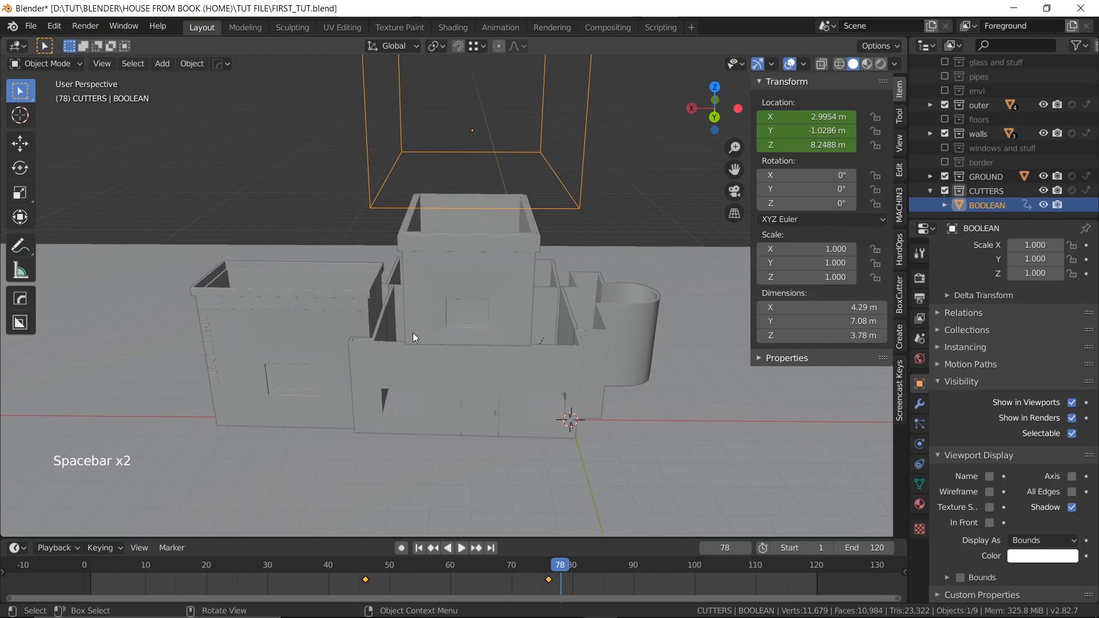
click(931, 191)
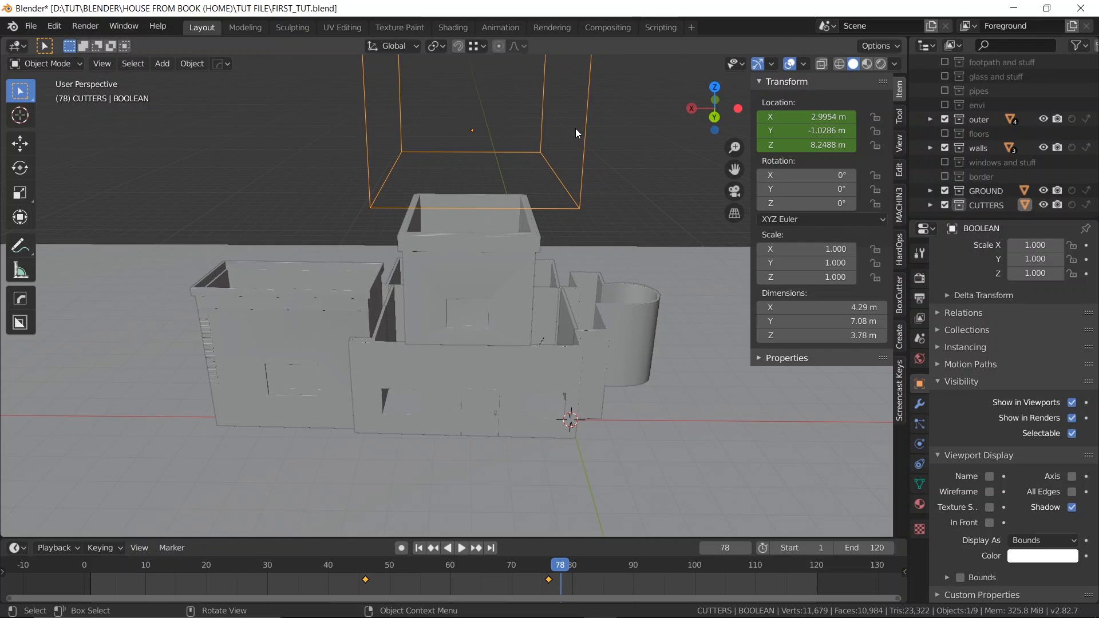
key(h)
scroll(529, 169, up, 1)
shift+middle_drag(518, 189, 517, 193)
scroll(517, 194, down, 1)
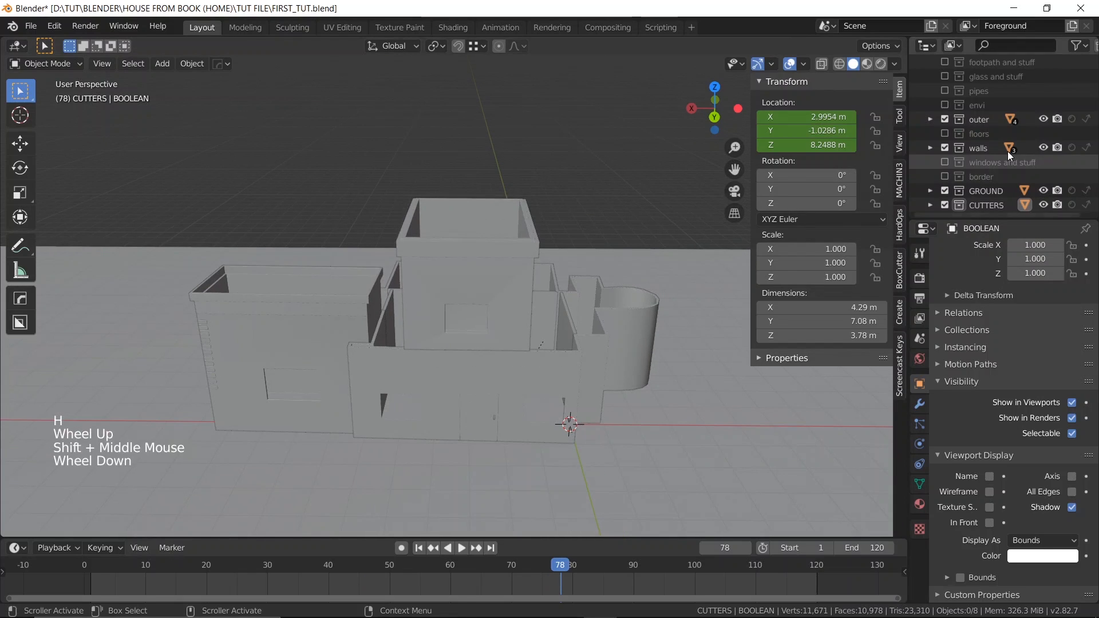
- Exclude the outer collection from the scene and enable the floors collection
click(945, 121)
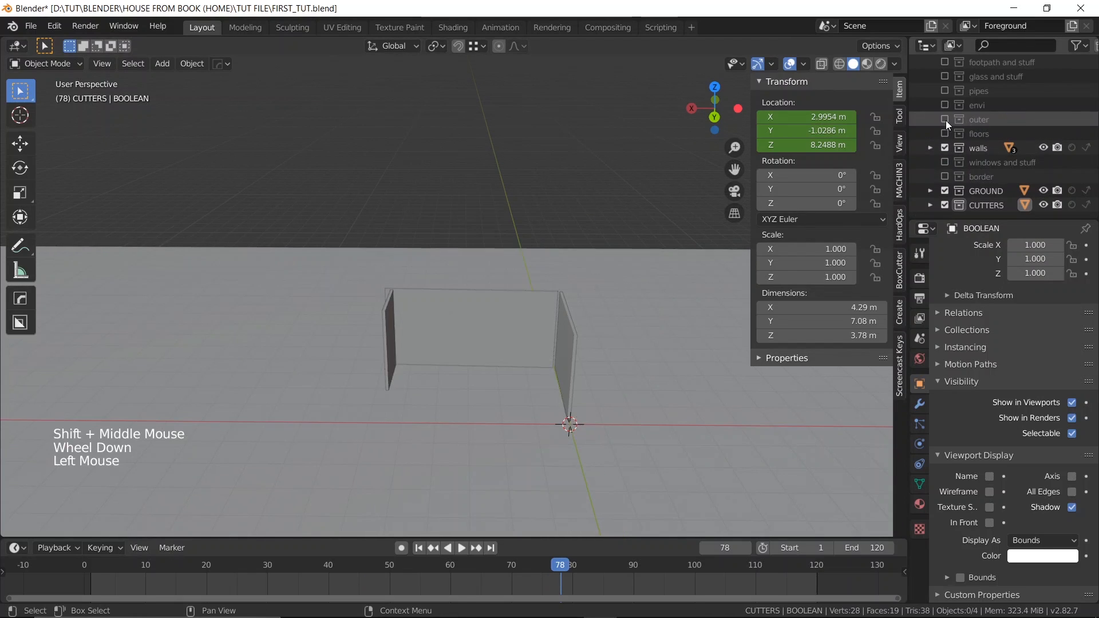
shift+middle_drag(520, 265, 528, 233)
scroll(536, 203, up, 2)
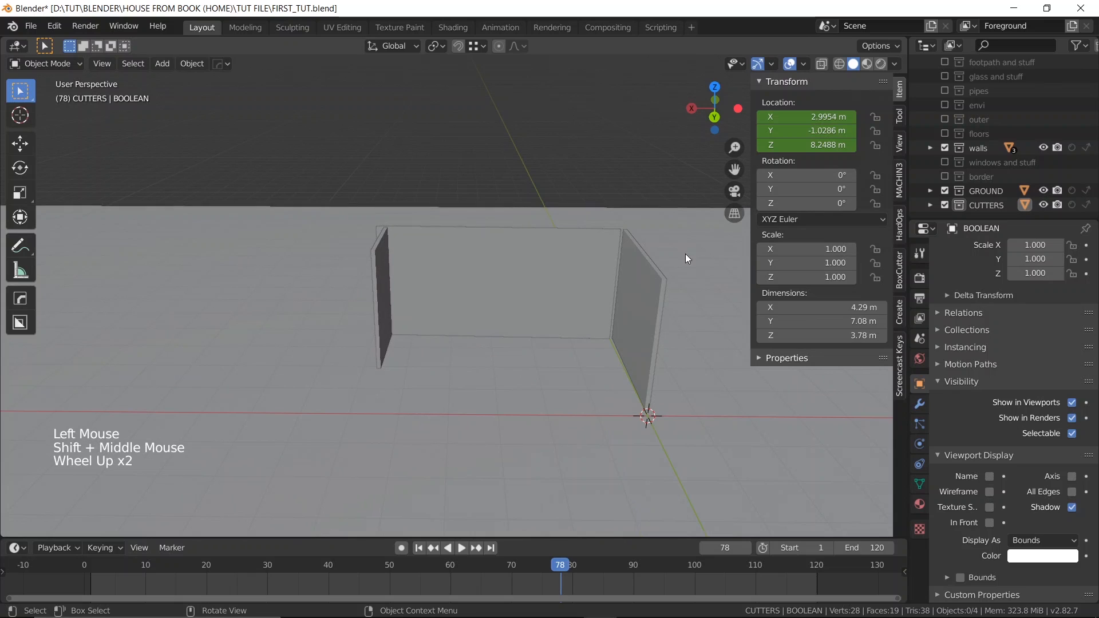
click(945, 133)
- Examine the individual floor and roof slabs, selecting each in turn to see which level it covers
middle_drag(403, 277, 494, 214)
scroll(401, 230, down, 2)
scroll(494, 214, up, 1)
click(500, 214)
click(501, 215)
click(446, 243)
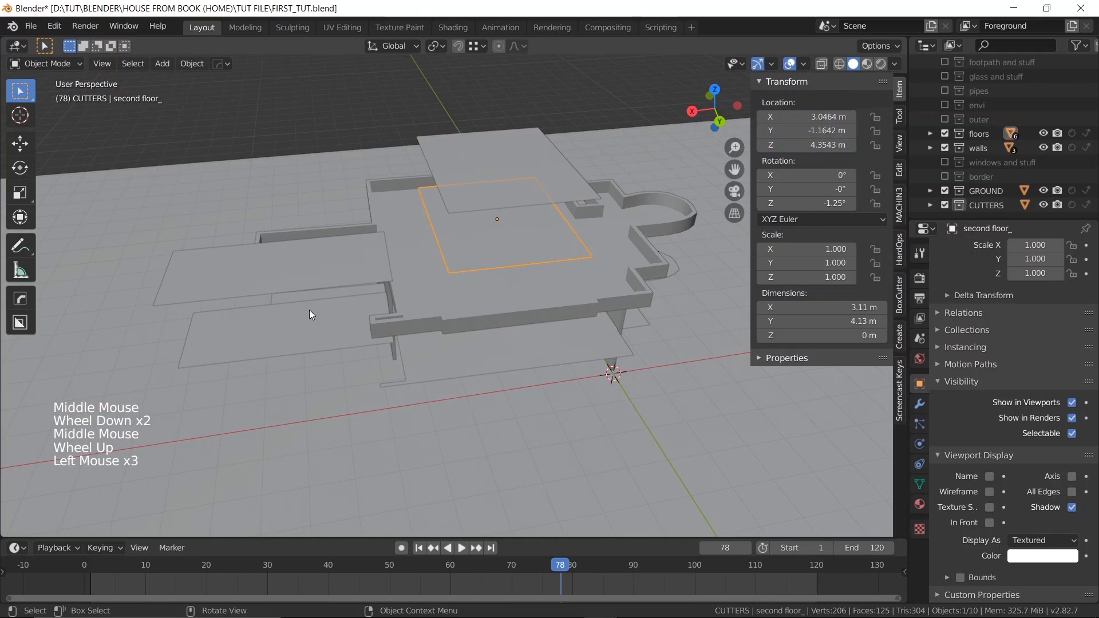
click(309, 309)
click(343, 338)
middle_drag(486, 347, 479, 274)
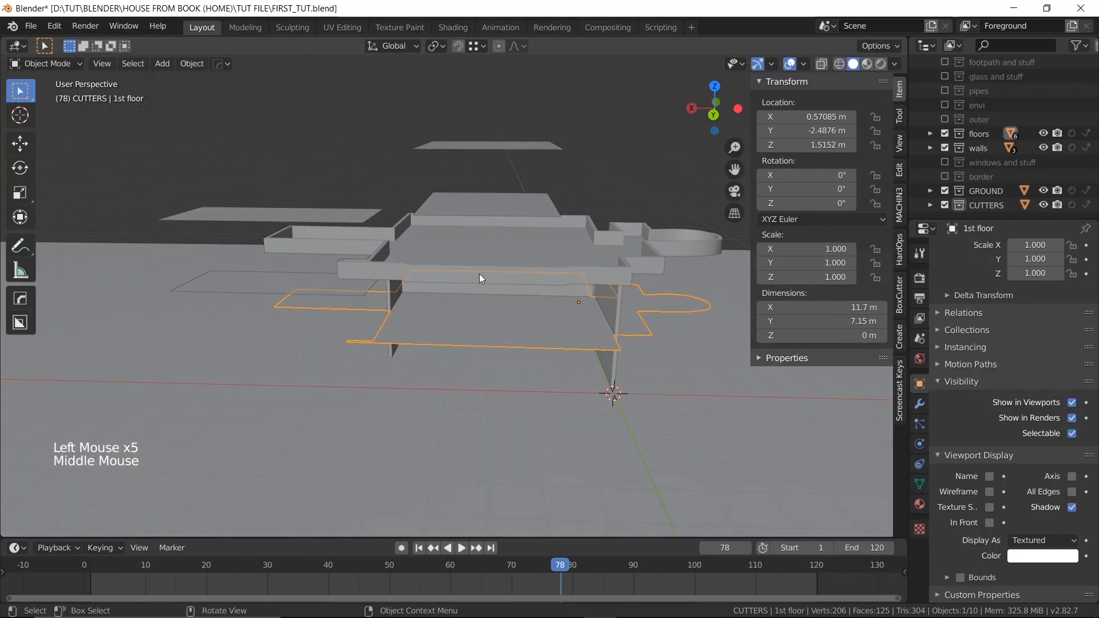
click(256, 211)
click(255, 210)
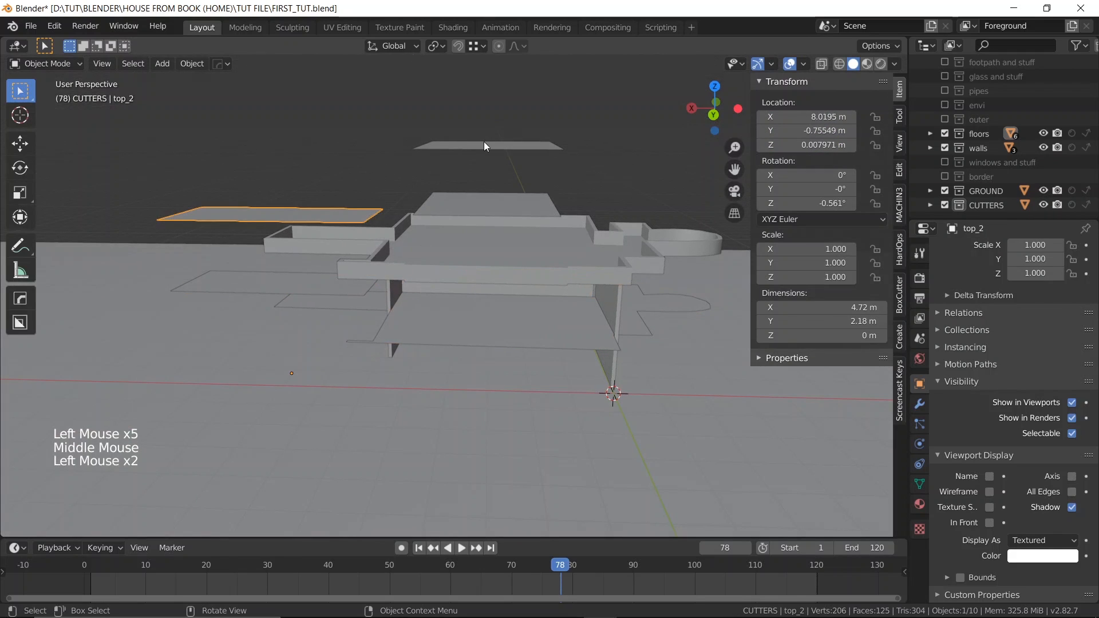
click(483, 143)
scroll(455, 180, down, 1)
middle_drag(455, 181, 477, 193)
scroll(466, 219, up, 2)
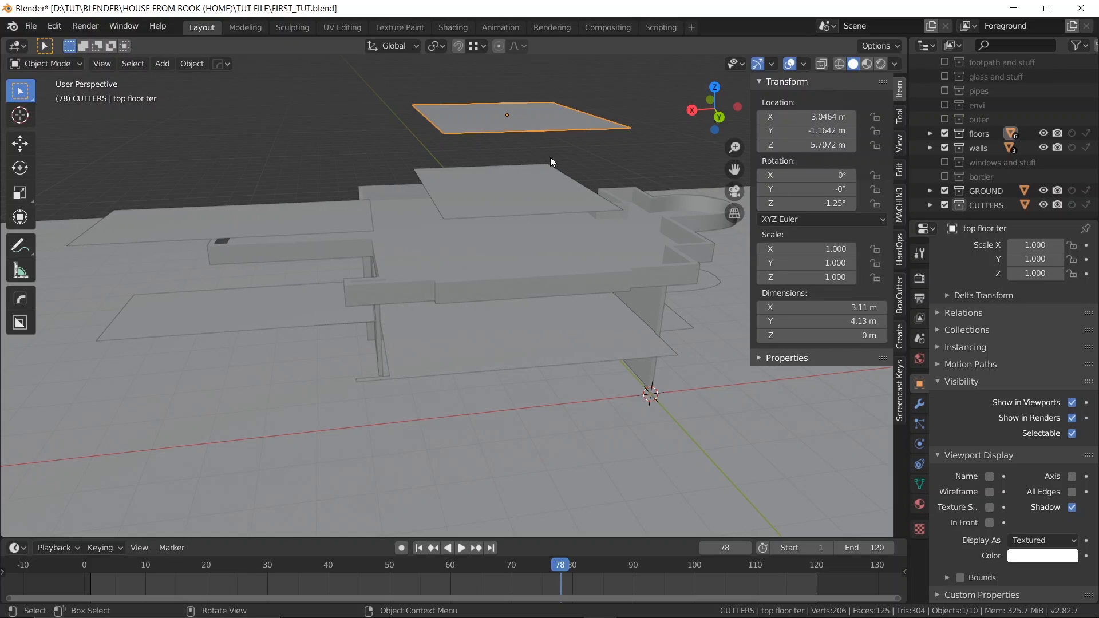
scroll(550, 157, down, 1)
middle_drag(551, 158, 528, 166)
- At frame 12, select both side slabs, top floor ter, top_1 and second floor_, and hide them so 1st floor stays visible
drag(548, 566, 523, 567)
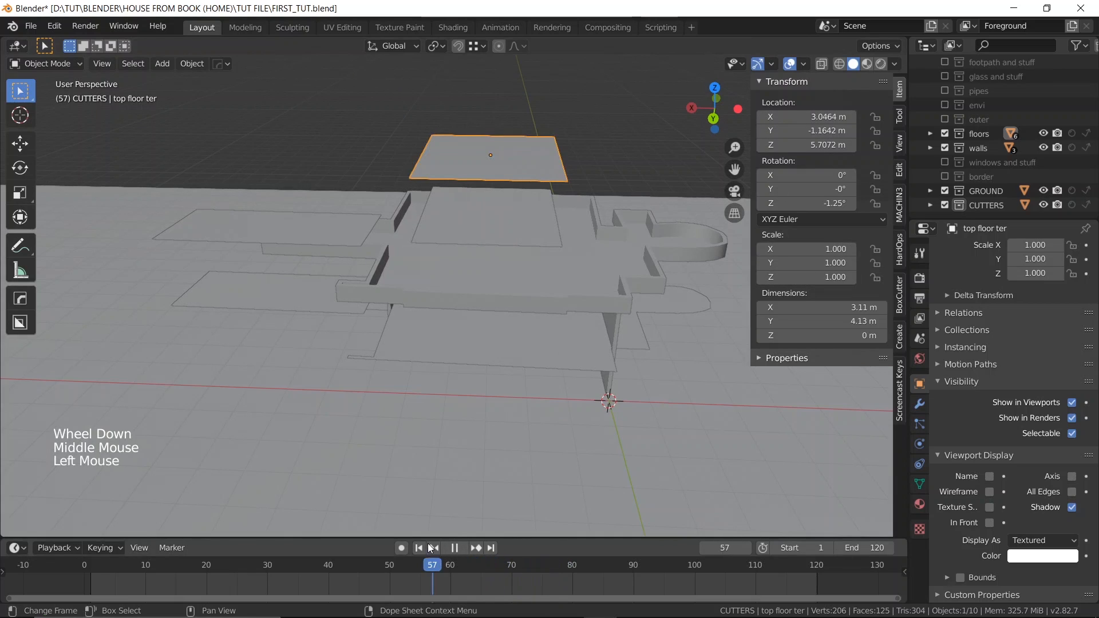
drag(293, 525, 157, 496)
click(213, 230)
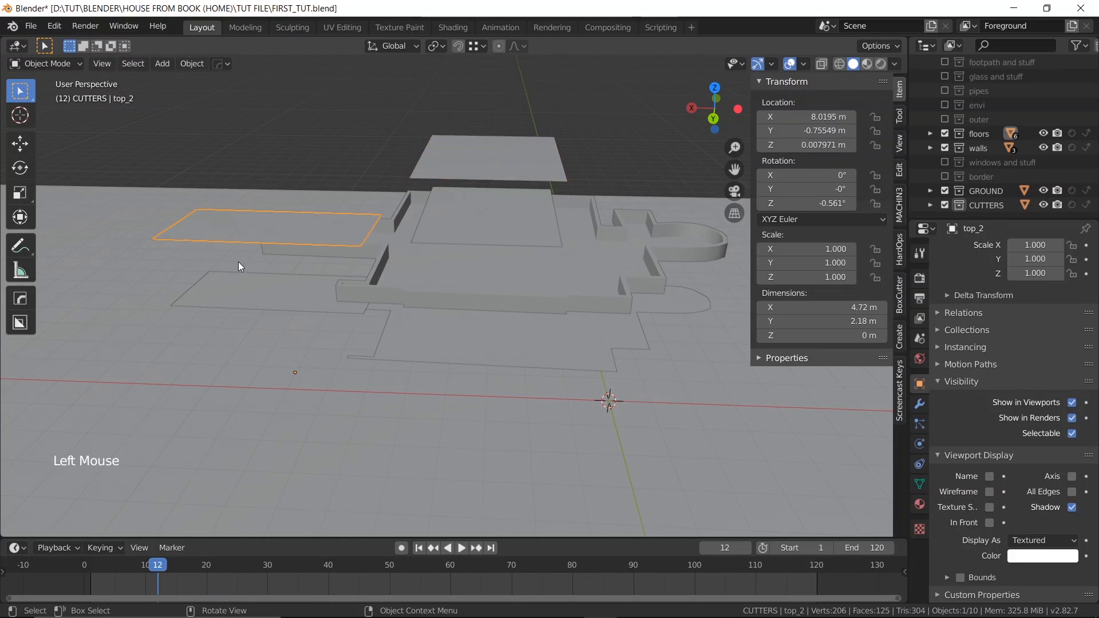
shift+click(245, 283)
shift+click(475, 150)
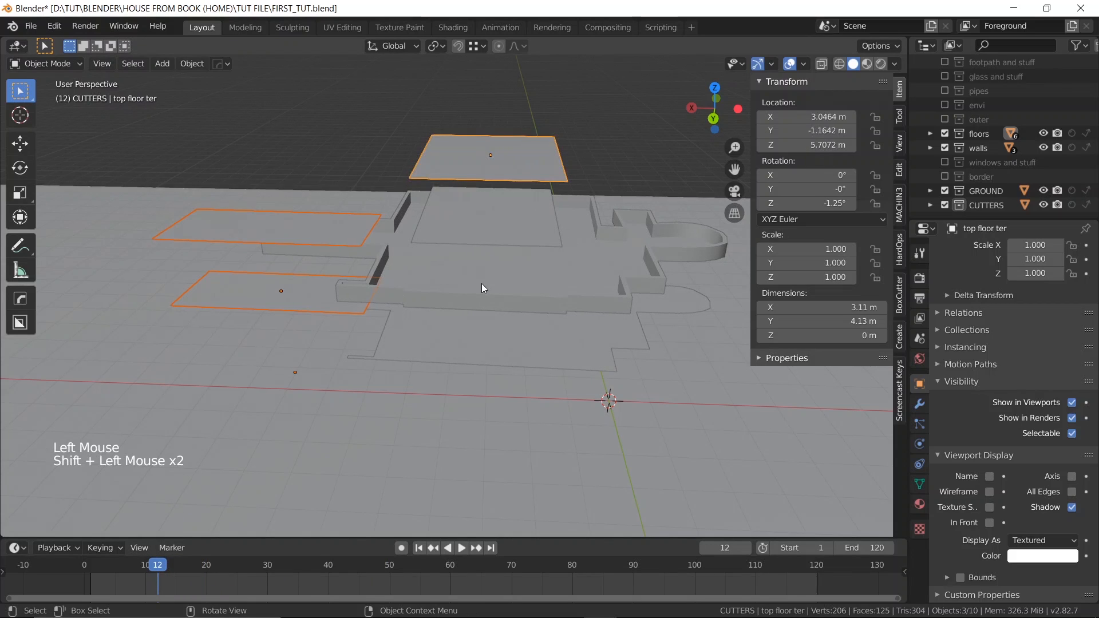
shift+click(462, 300)
middle_drag(483, 281, 484, 259)
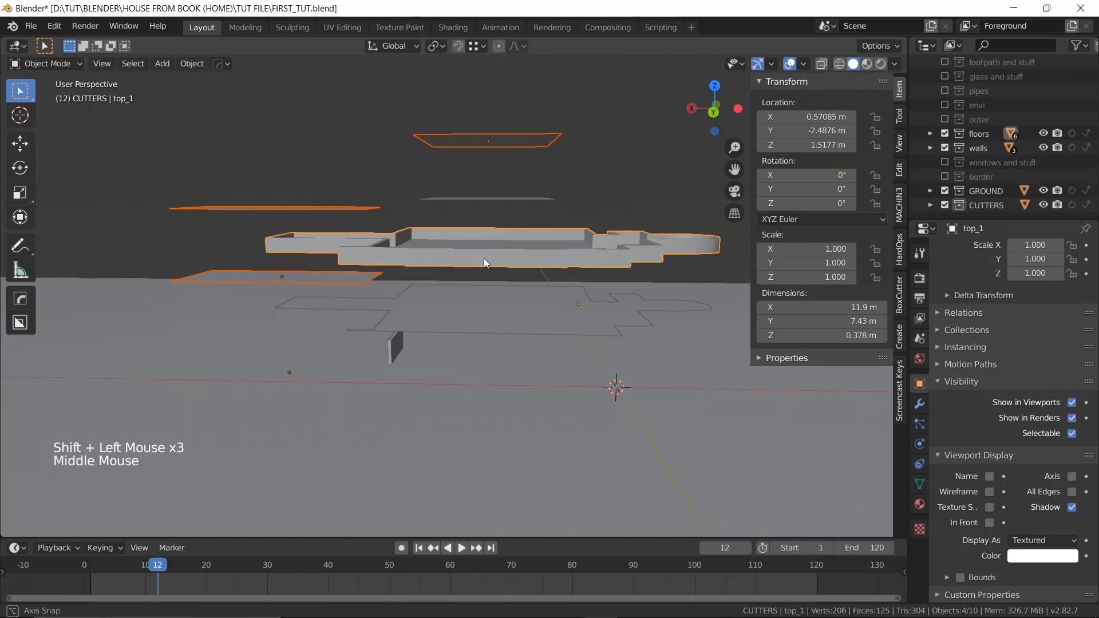
shift+click(474, 199)
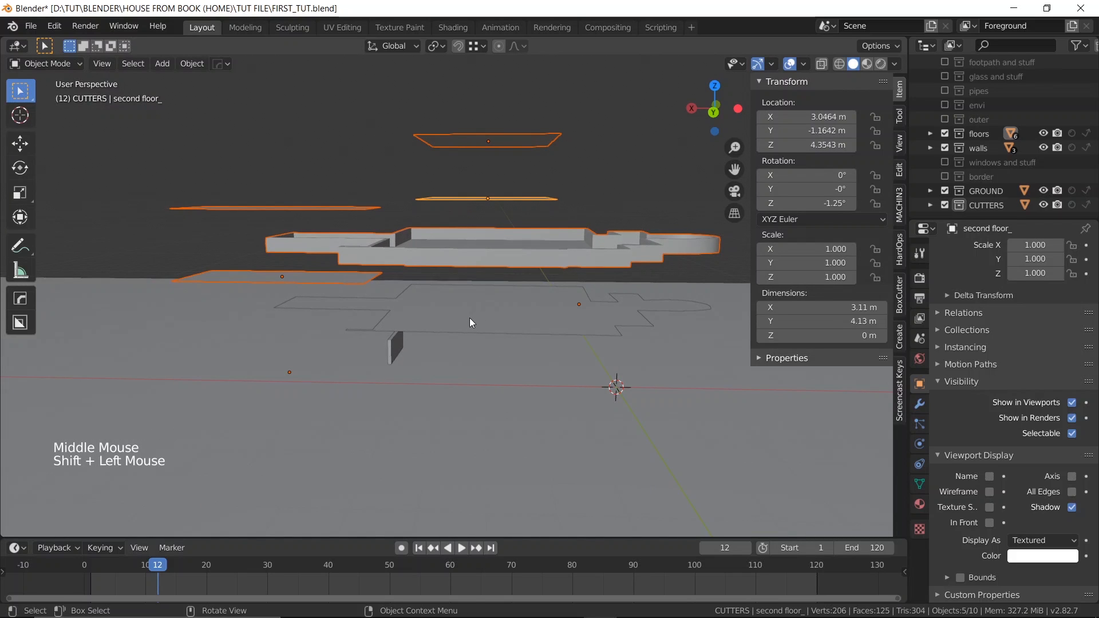
key(h)
- Re-enable the outer collection and scrub the timeline to frame 22 to match the rising walls
scroll(460, 257, up, 2)
middle_drag(460, 257, 376, 376)
scroll(461, 271, down, 2)
scroll(449, 272, up, 2)
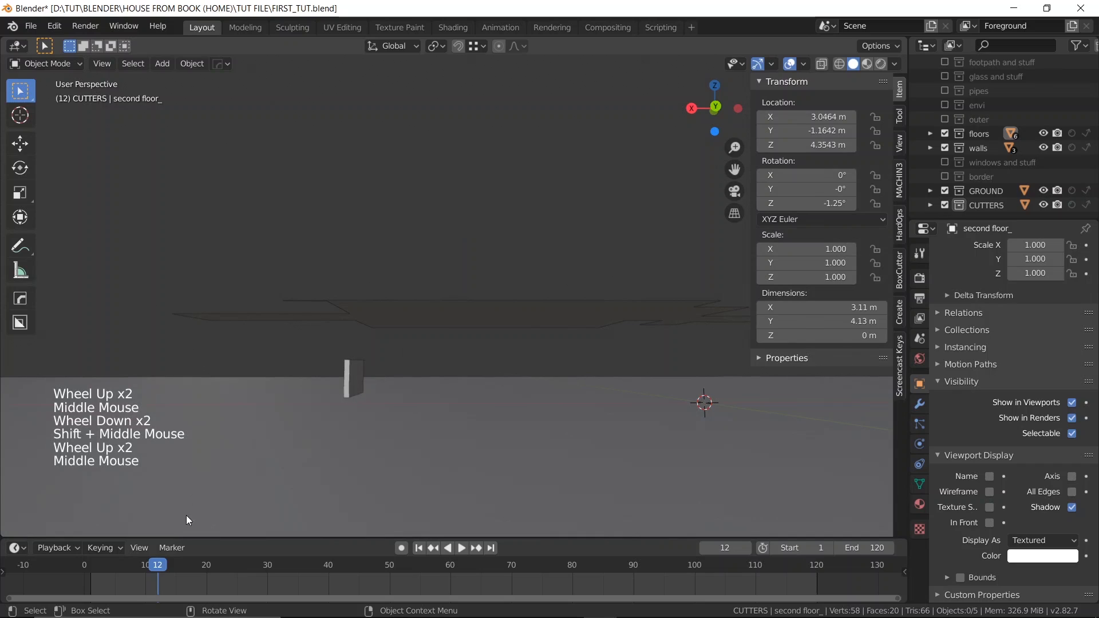
drag(161, 567, 207, 539)
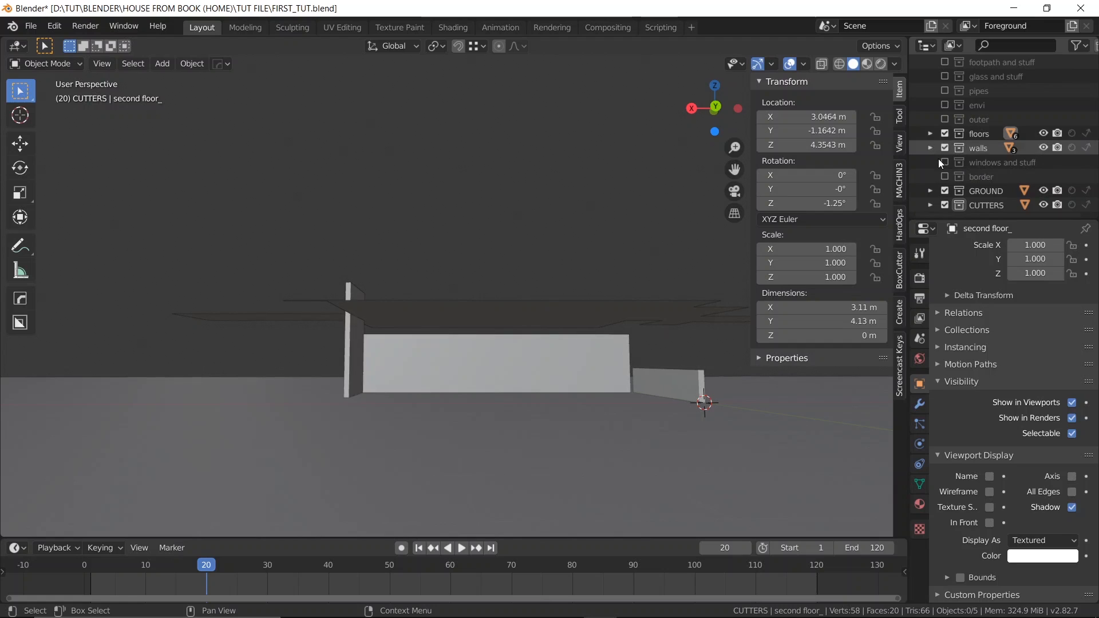
click(944, 119)
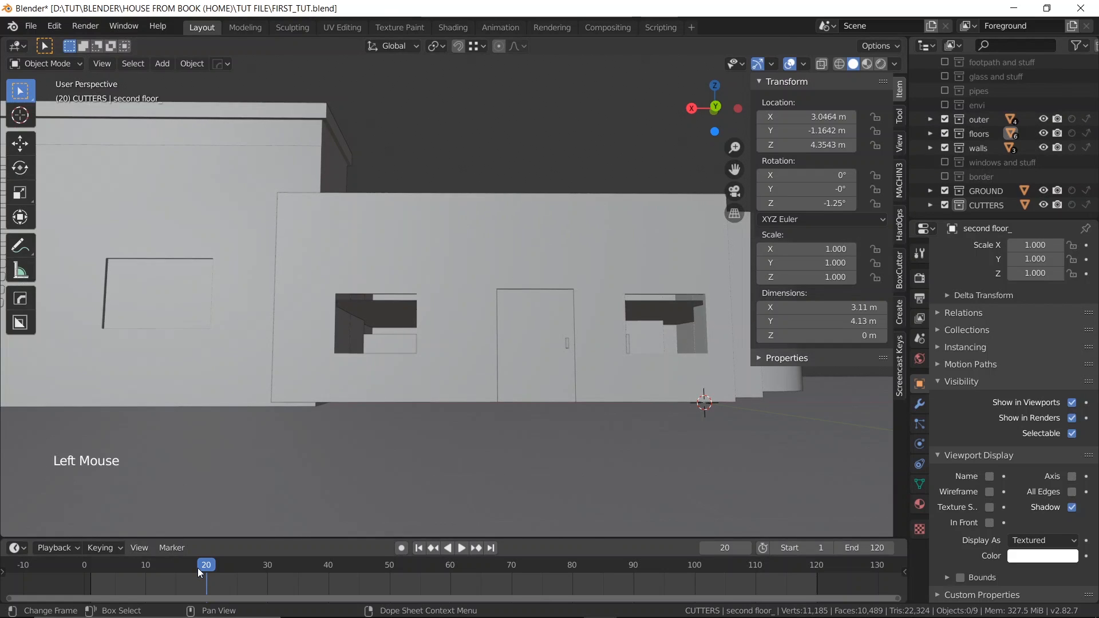
drag(198, 567, 214, 521)
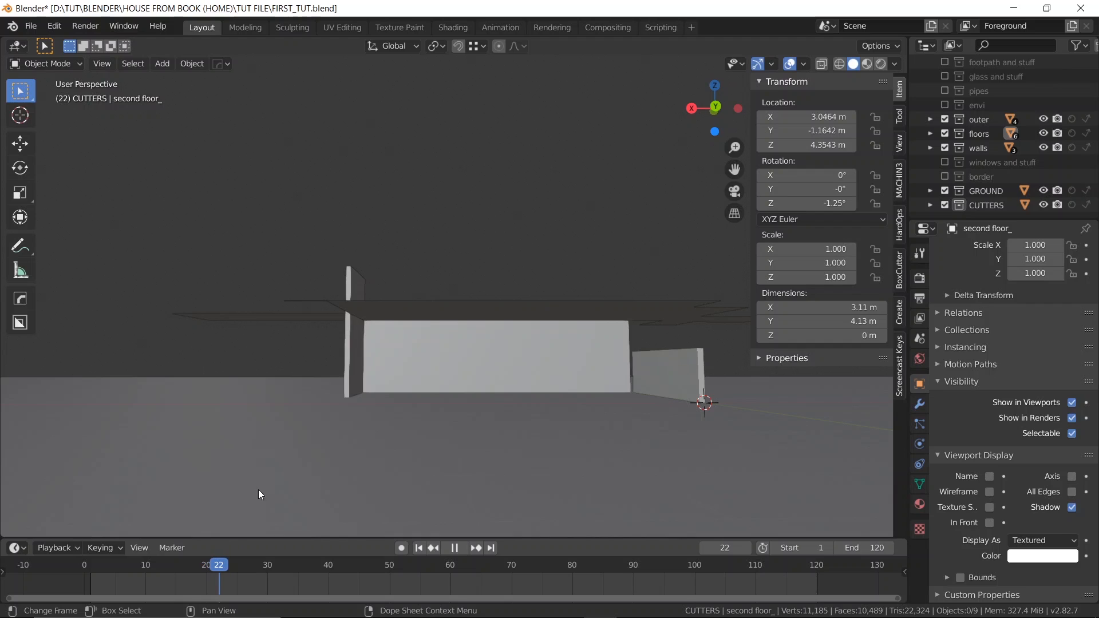
- Select the 1st floor slab and insert a scale keyframe at frame 22
click(477, 303)
scroll(484, 286, down, 1)
middle_click(485, 286)
middle_drag(484, 287, 484, 322)
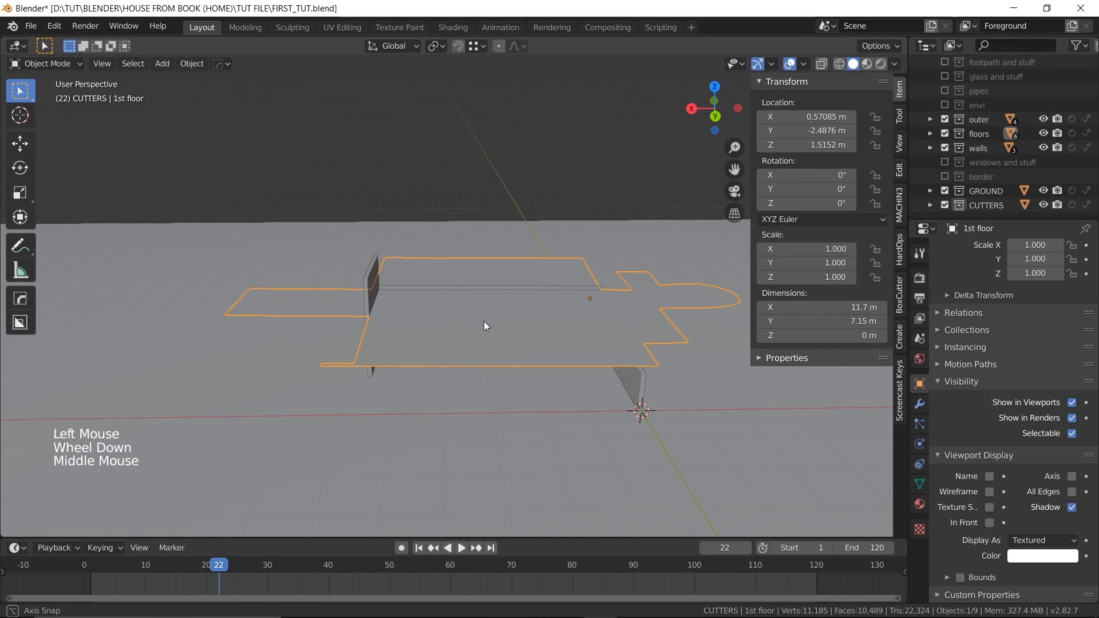
key(i)
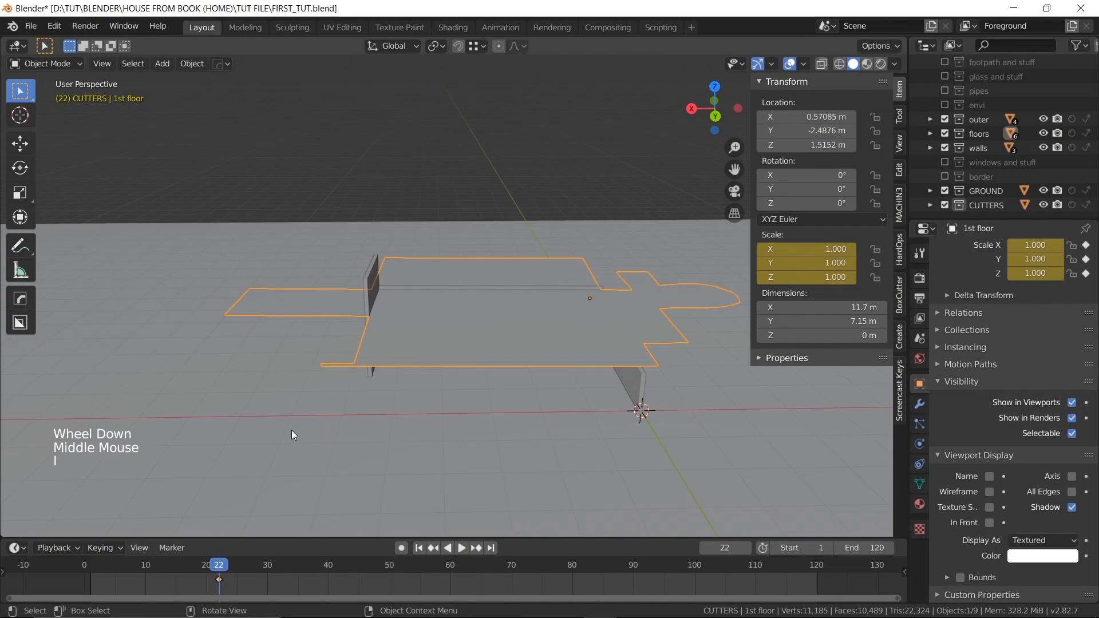
- Go back 10 frames to frame 12 and keyframe the 1st floor slab with its Y and Z scale set to 0
mouse_move(207, 567)
mouse_down()
mouse_move(177, 563)
mouse_move(225, 568)
mouse_up()
key(Down)
key(Up)
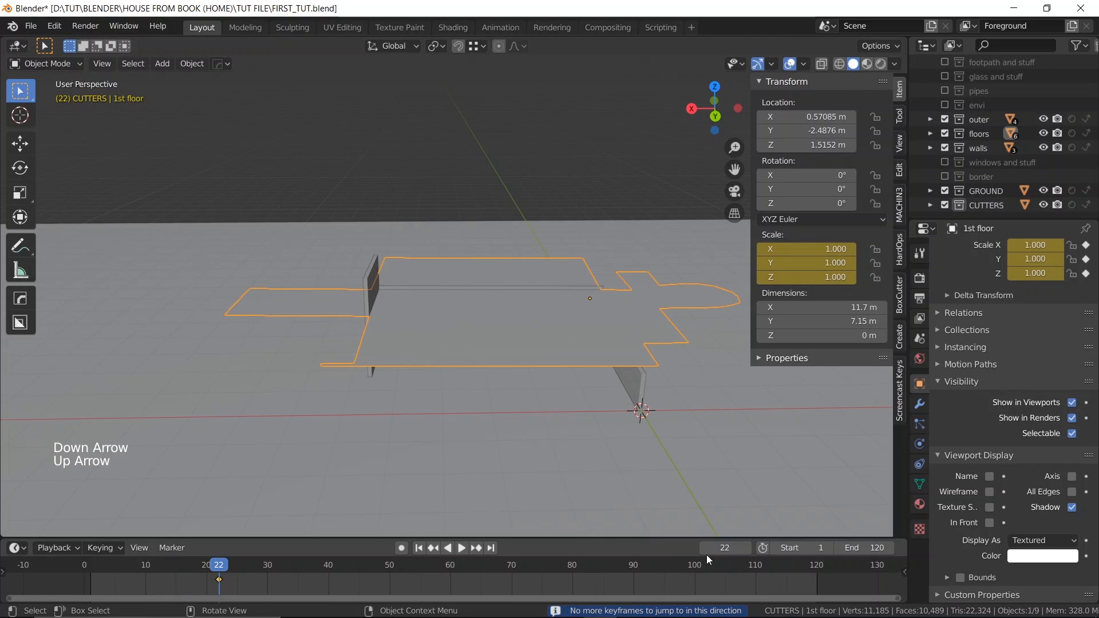
click(735, 547)
text(-1)
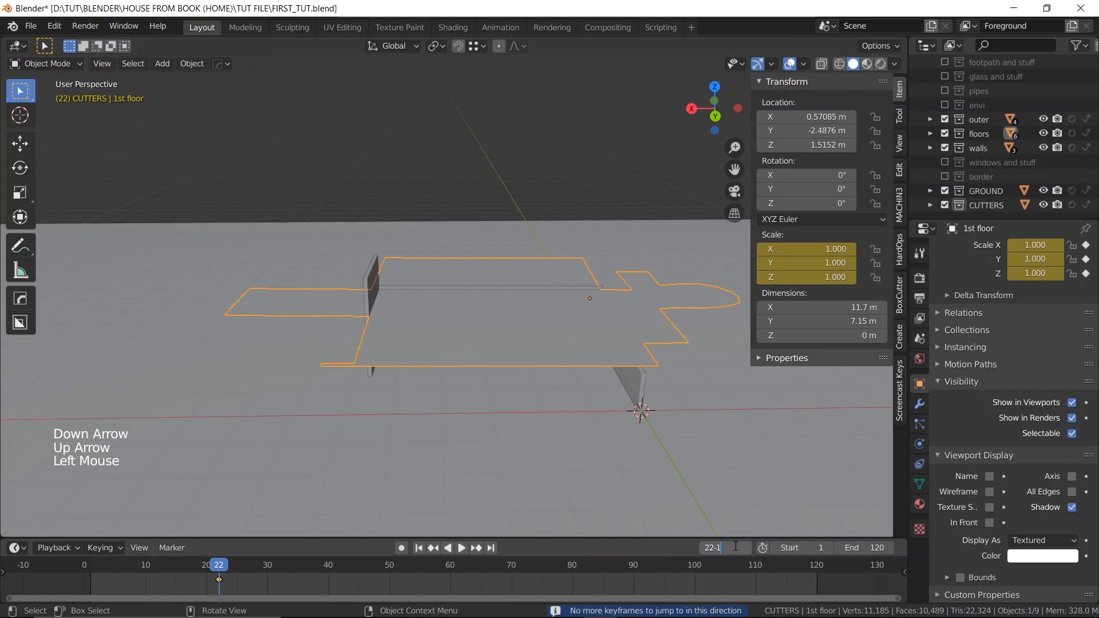
text(0)
key(Return)
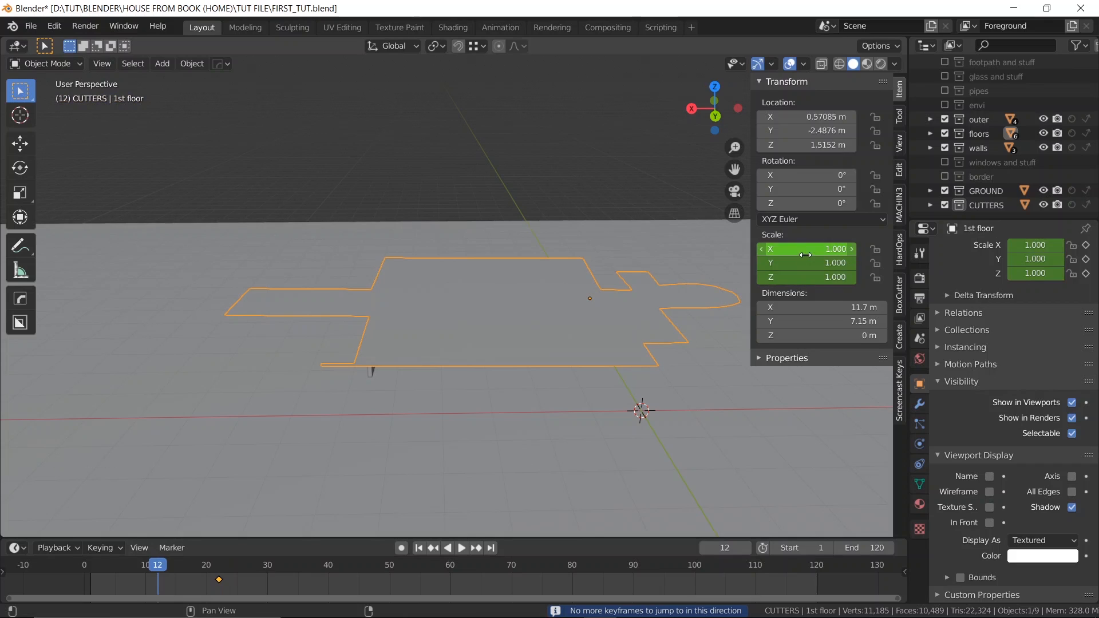
drag(803, 261, 804, 278)
text(0)
key(Return)
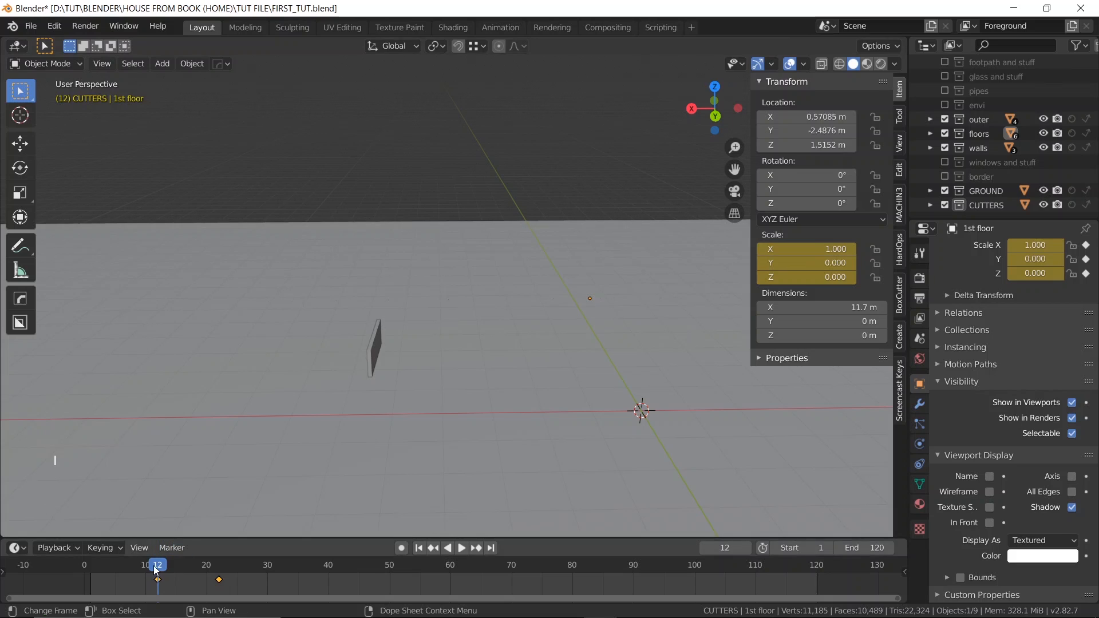
- Review the 1st floor slab's scale animation on the timeline up to frame 30
drag(154, 566, 202, 520)
key(space)
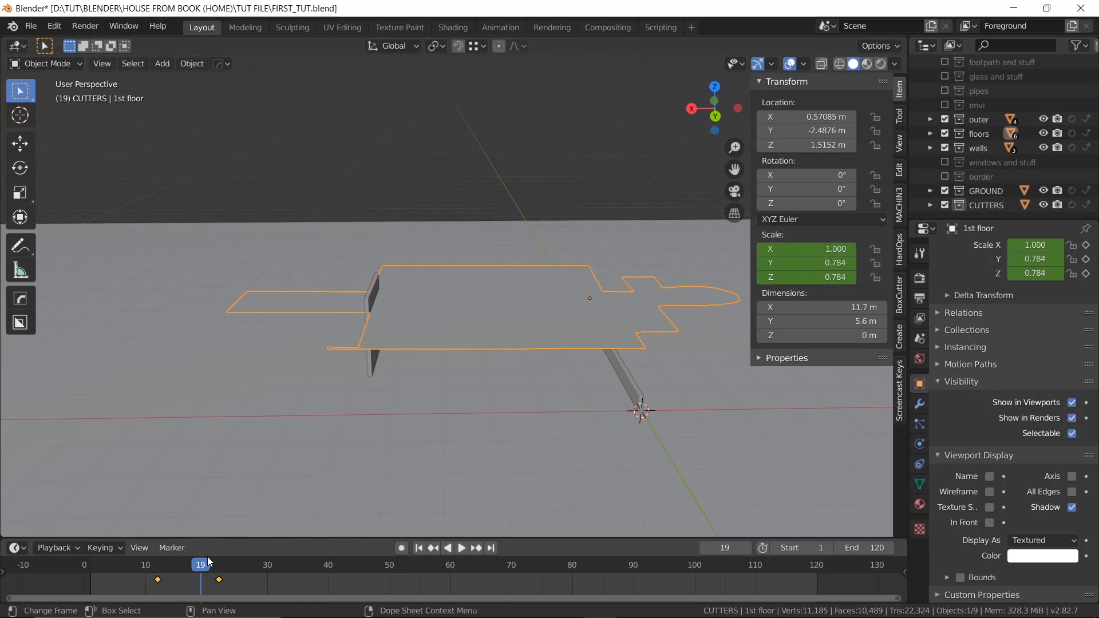
drag(204, 565, 268, 549)
- Expand the floors collection in the outliner and unhide the top_1 object
click(929, 133)
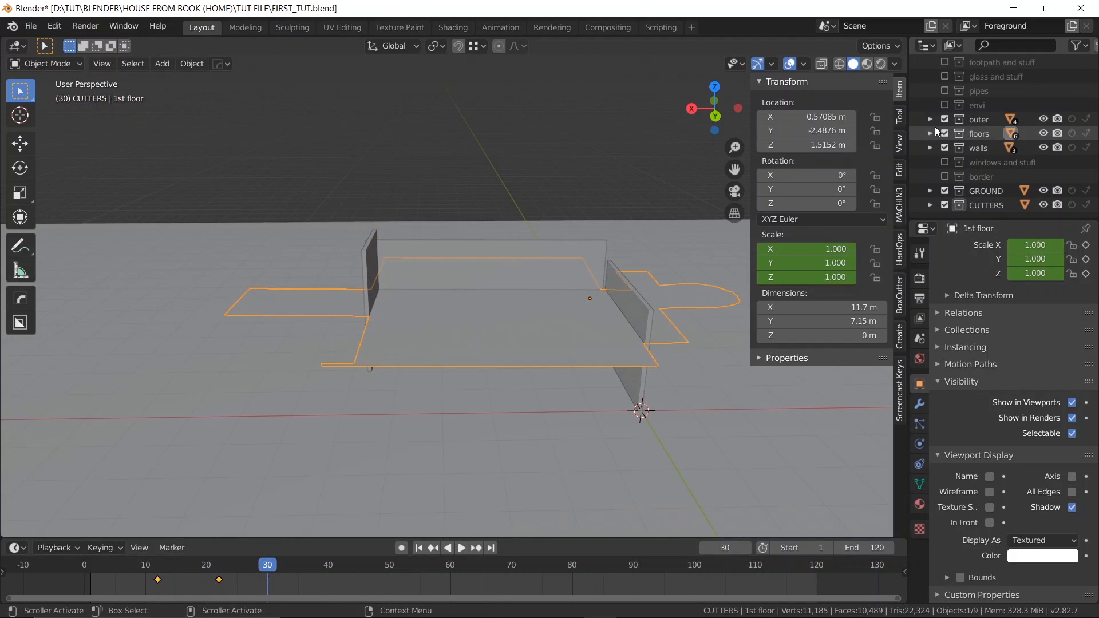
scroll(964, 189, down, 2)
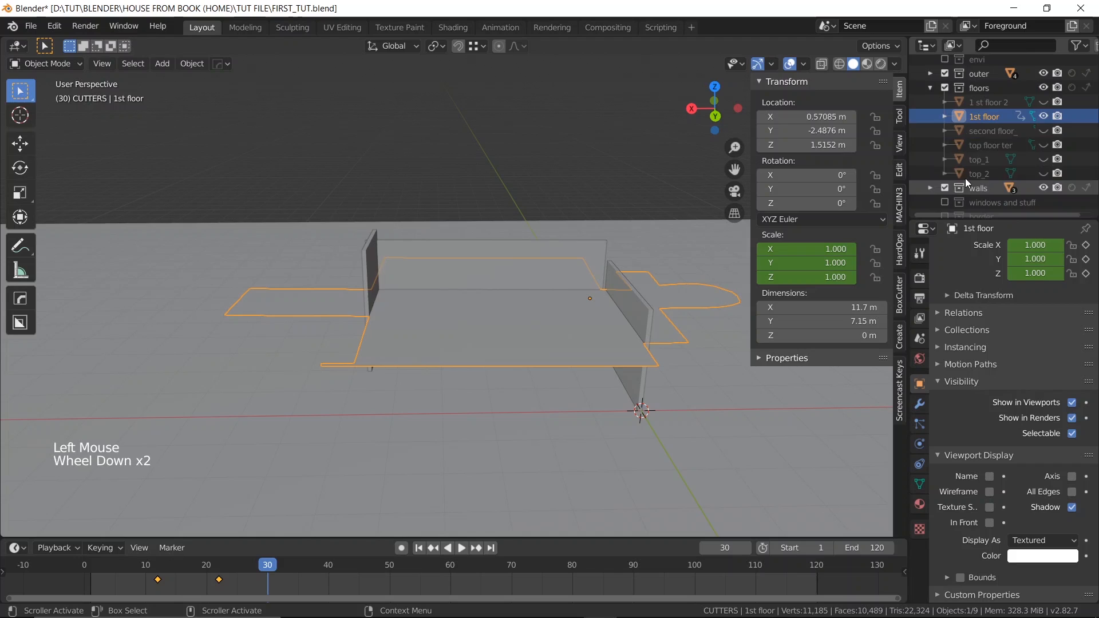
click(1036, 129)
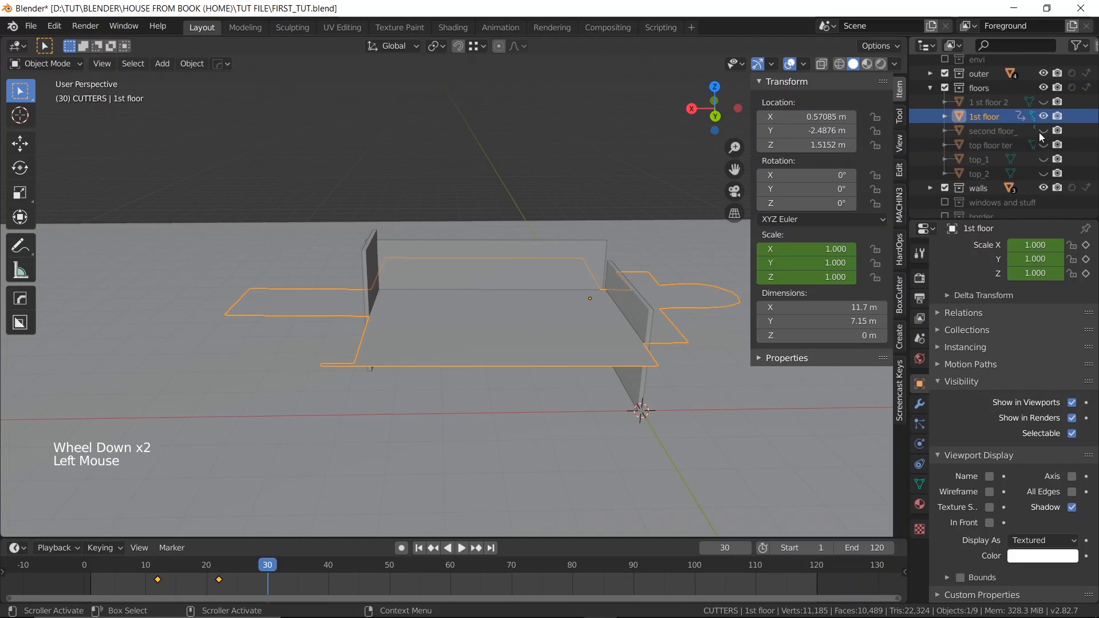
click(1041, 132)
click(1042, 132)
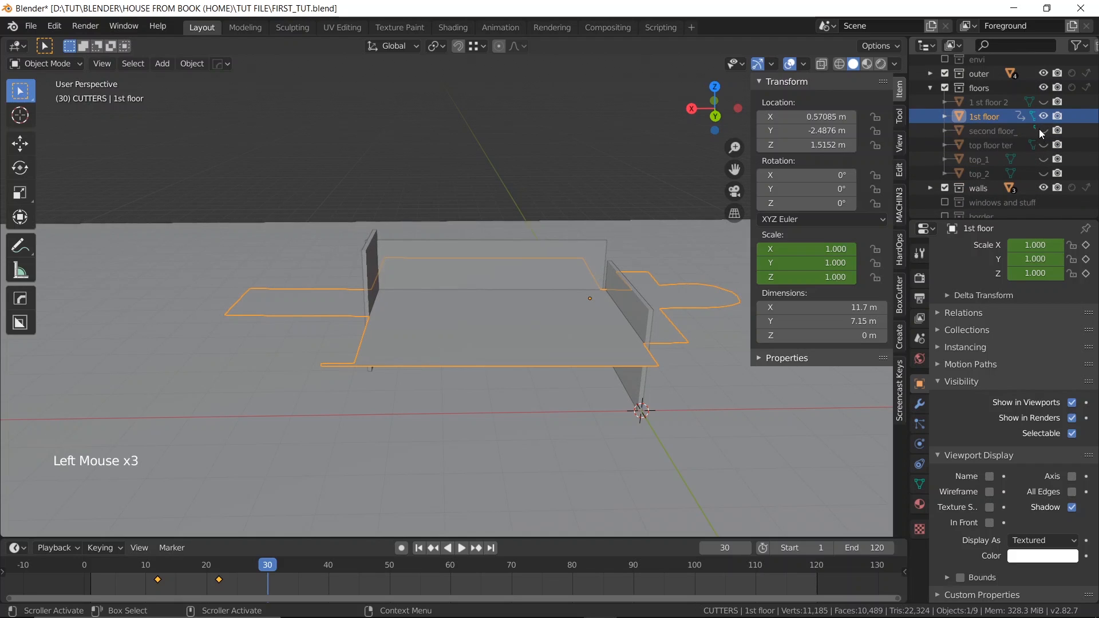
click(1044, 145)
click(1045, 144)
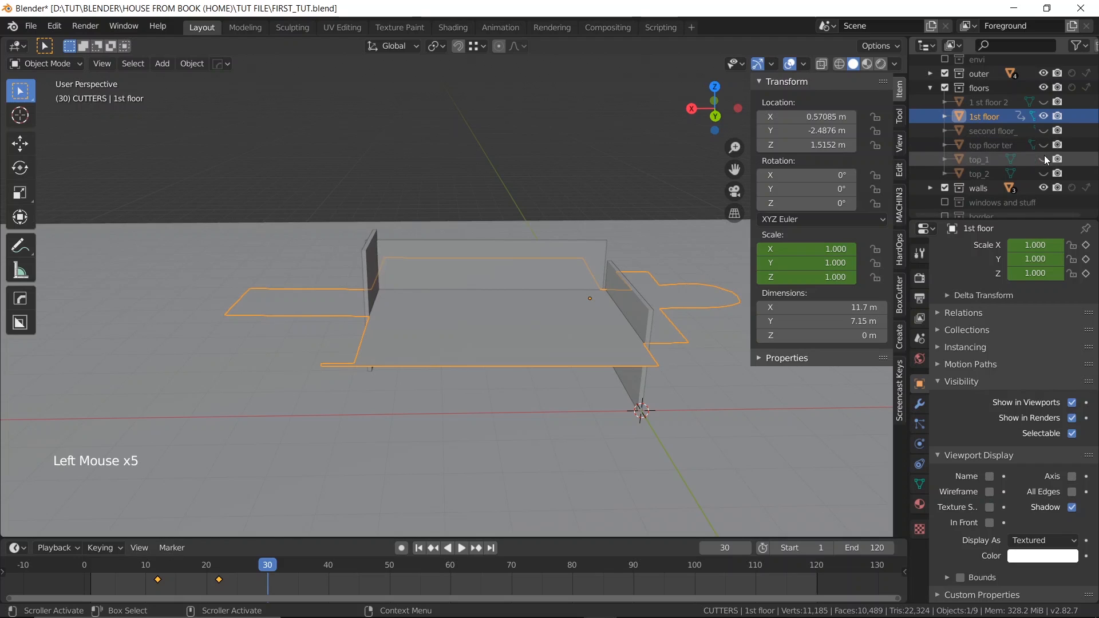
click(1045, 156)
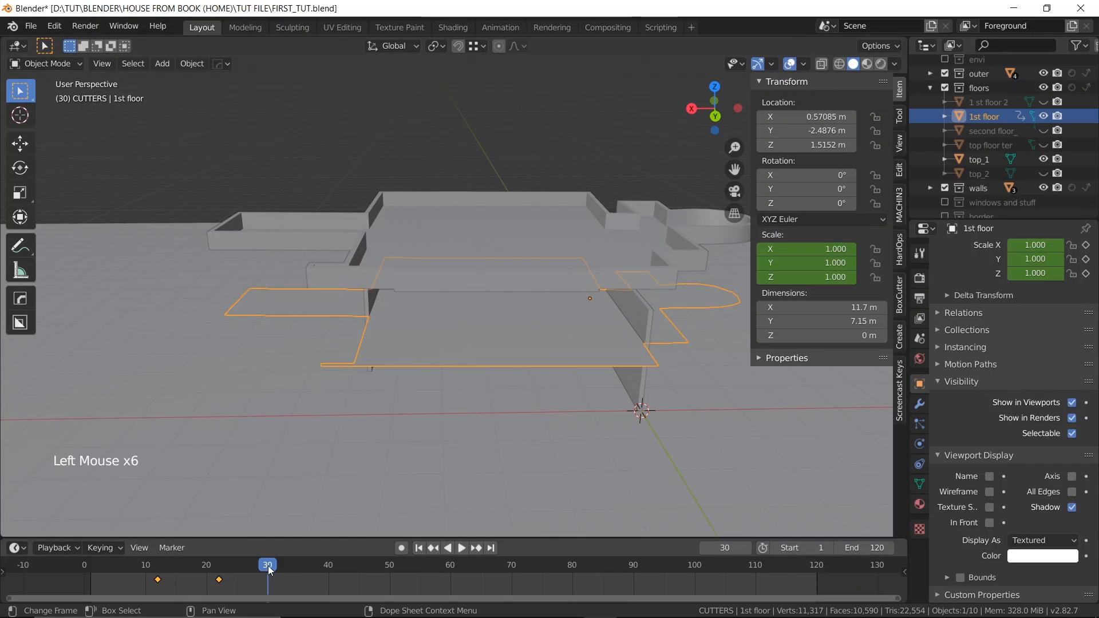
- Insert a scale keyframe on top_1 at frame 45 and move back 10 frames to frame 35
click(393, 276)
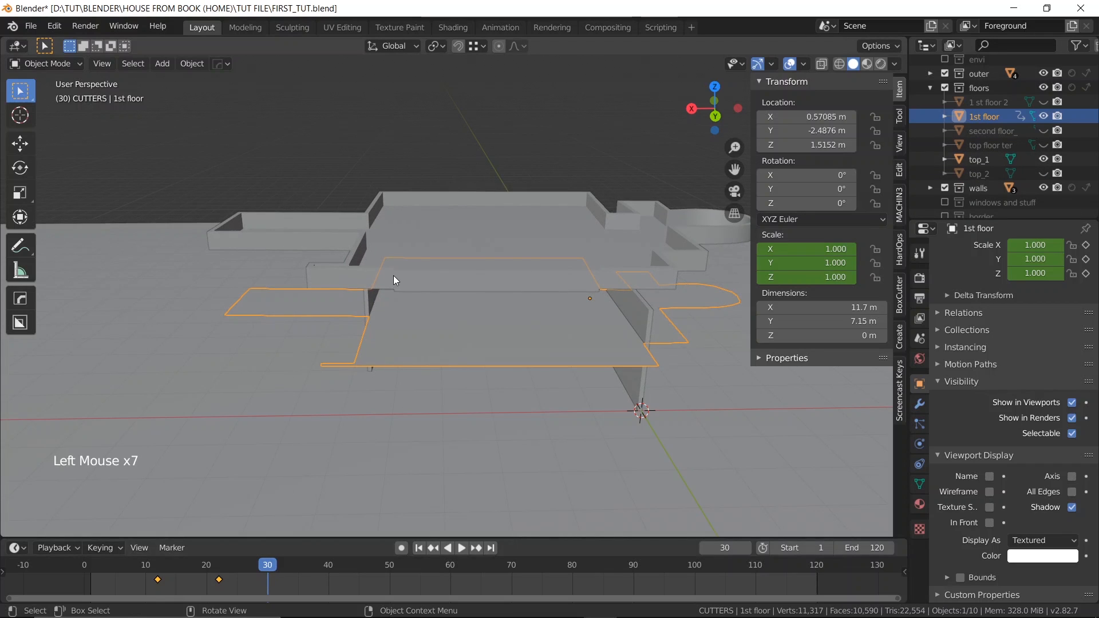
click(265, 566)
drag(288, 564, 359, 523)
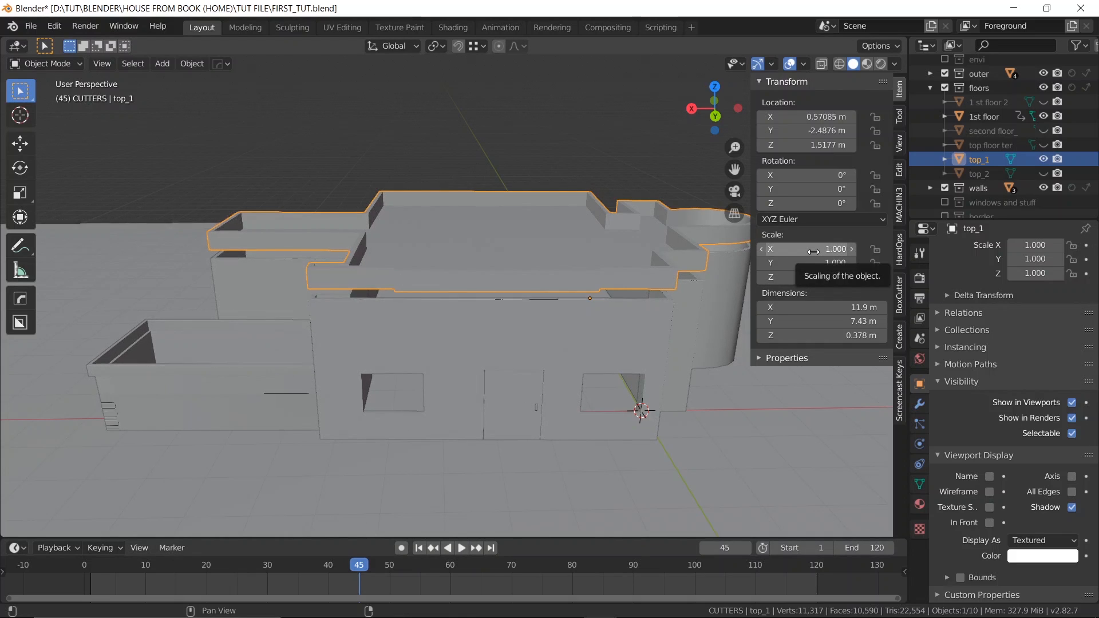
key(i)
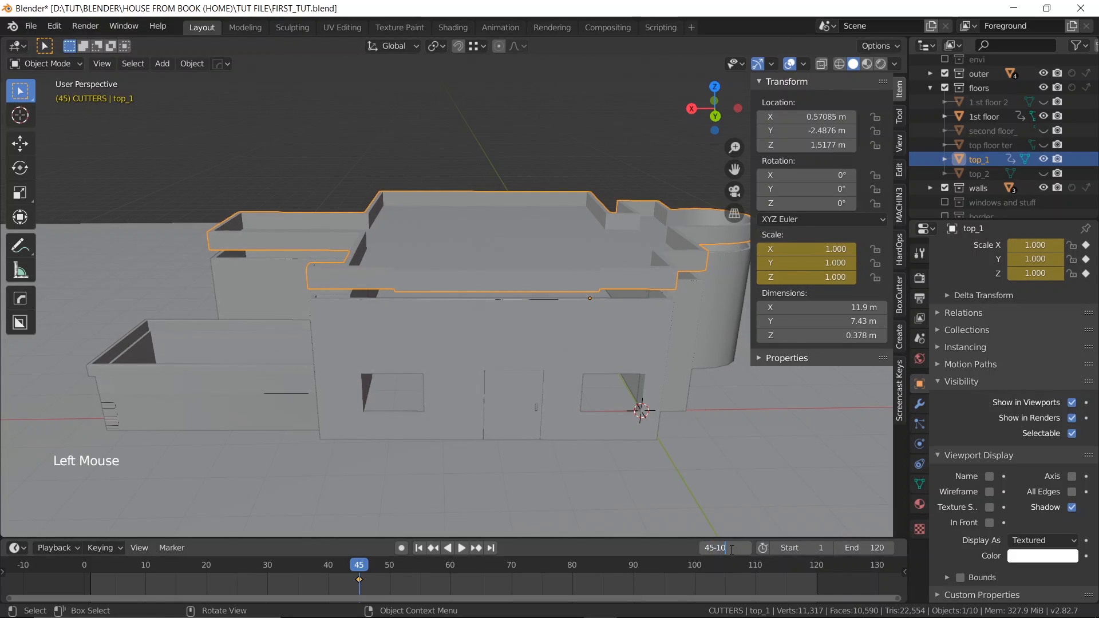
key(Return)
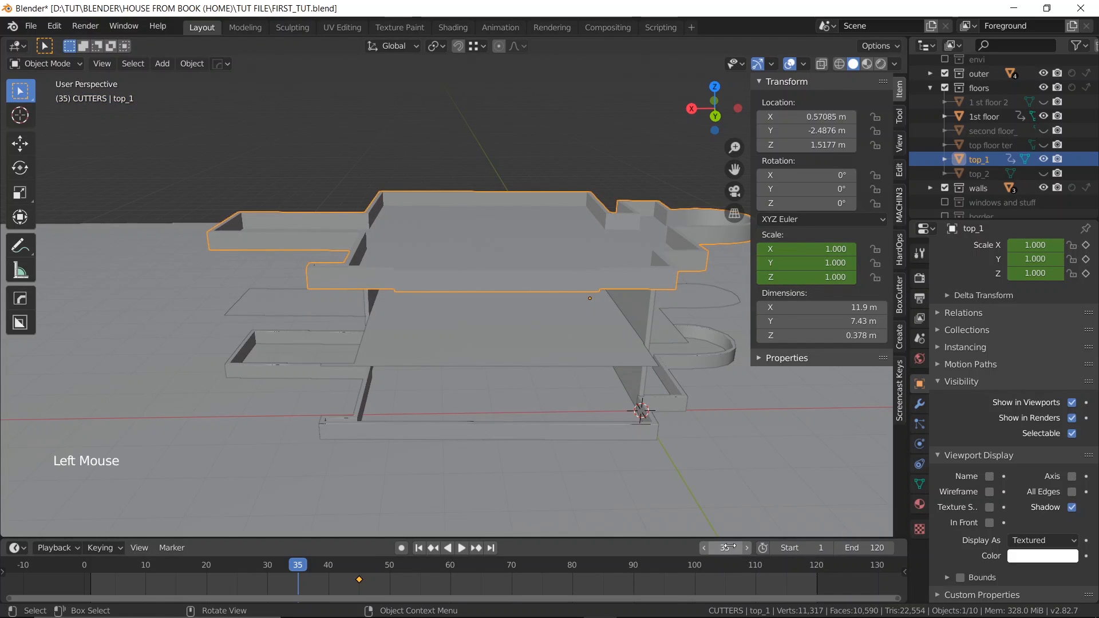
- Set top_1's Y and Z scale to 0 and insert a scale keyframe at frame 35
click(789, 266)
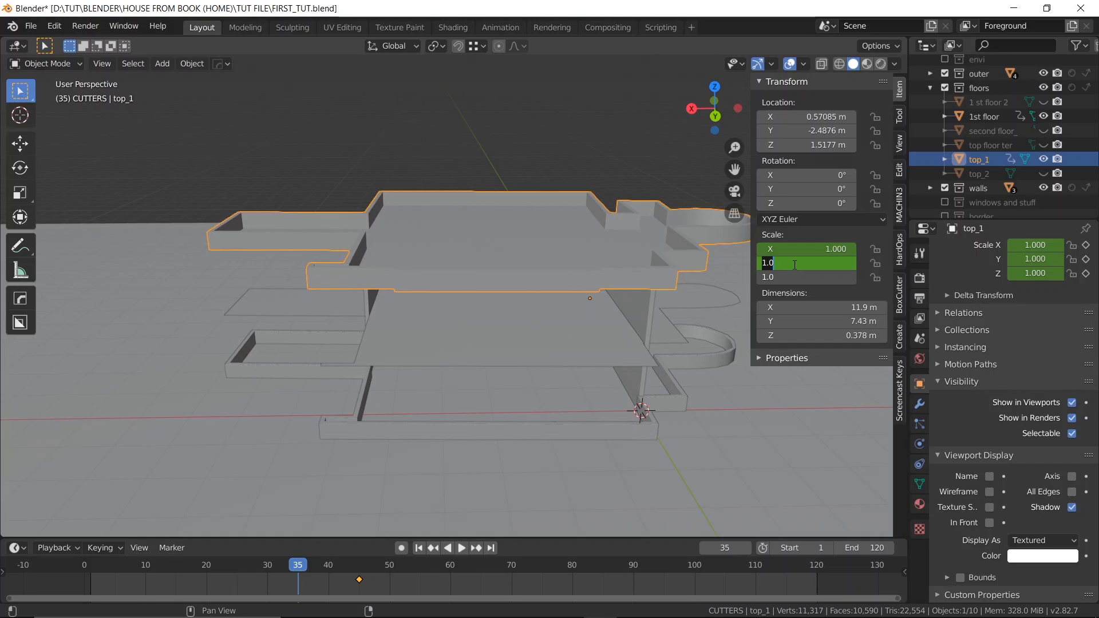
text(0)
key(Return)
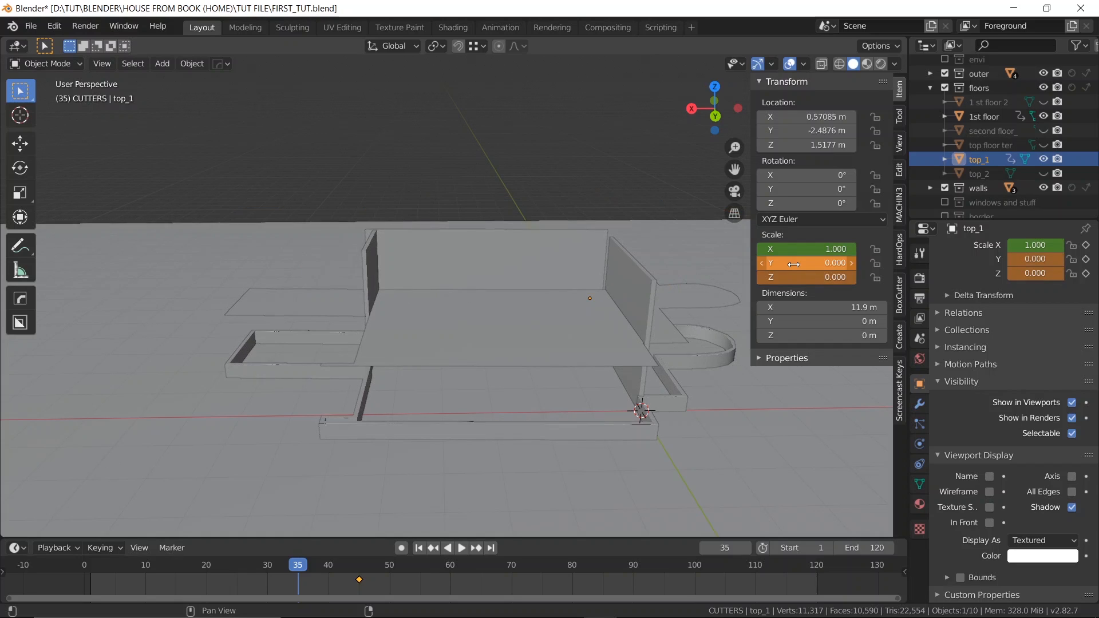
key(i)
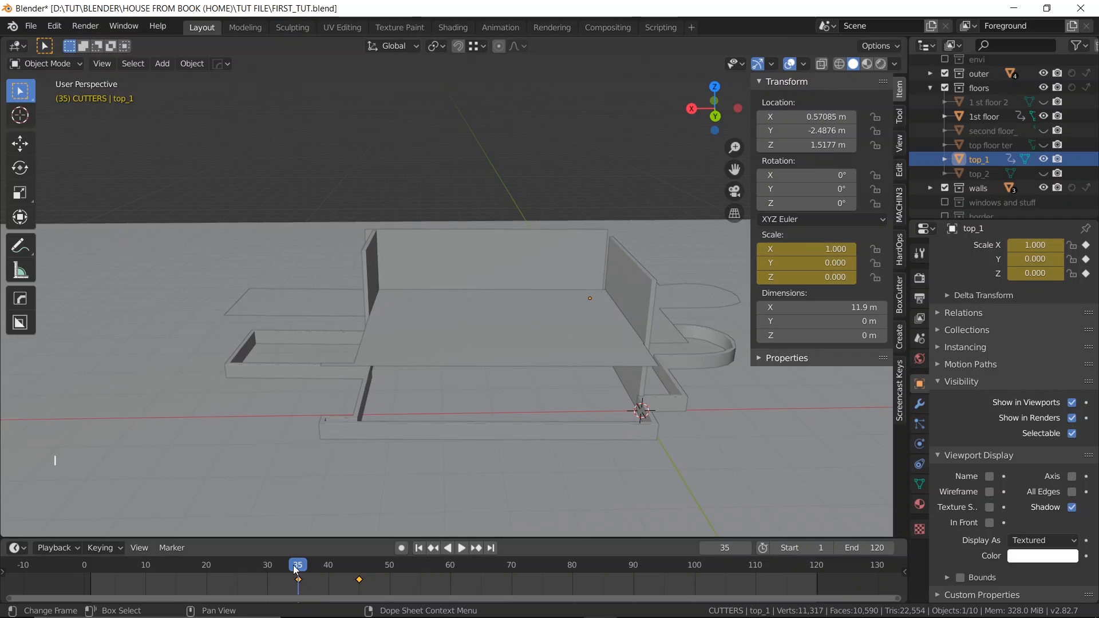
- Play back the top_1 scale animation from the early frames to check it against the rising walls
drag(293, 565, 111, 565)
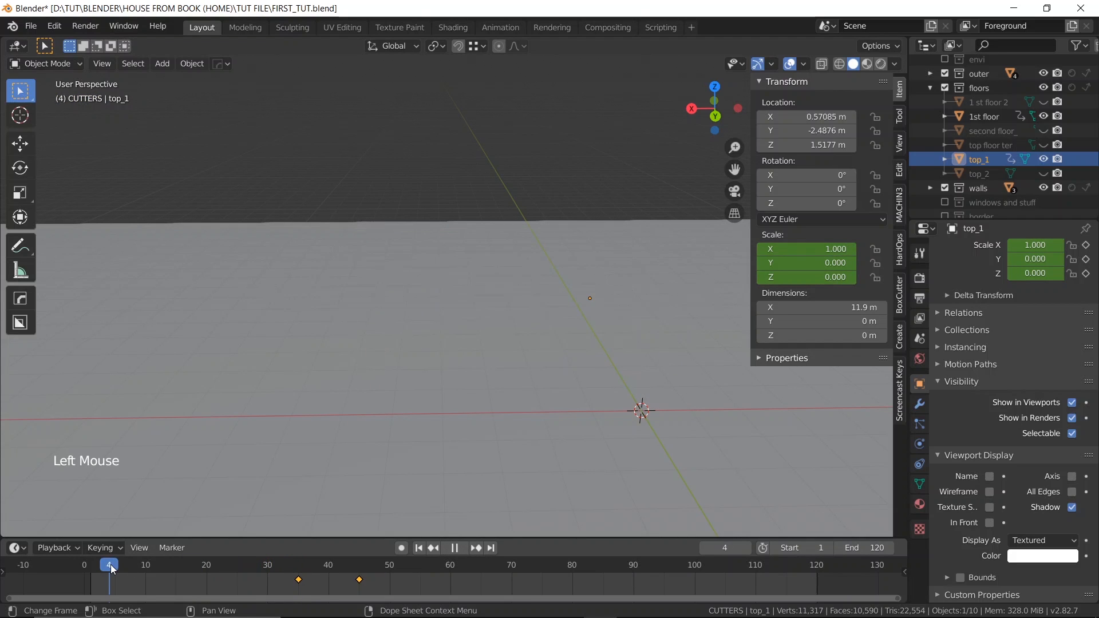
key(space)
key(space)
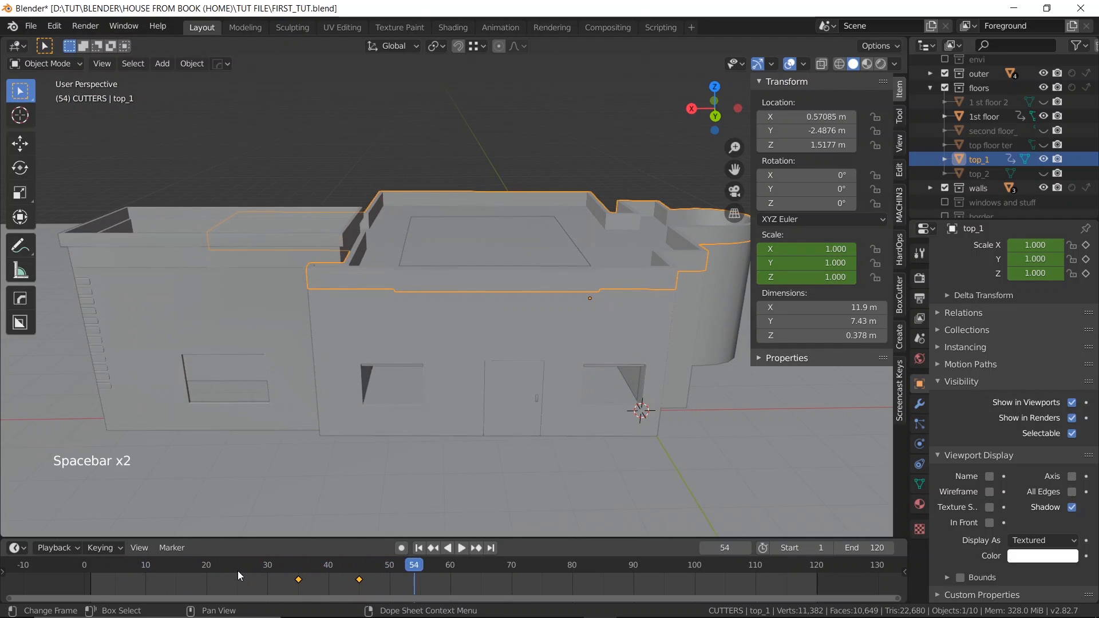
drag(400, 569, 292, 508)
key(space)
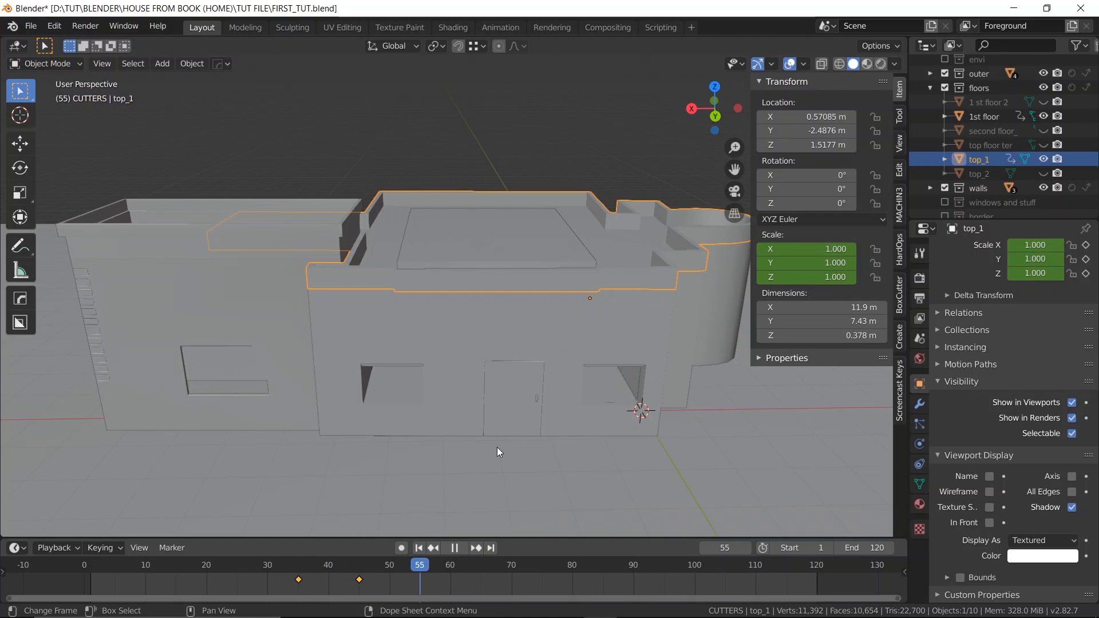
- Examine the top_1 slab around the front corner of the house at frame 55
scroll(614, 309, down, 1)
middle_drag(614, 306, 572, 280)
scroll(572, 280, up, 2)
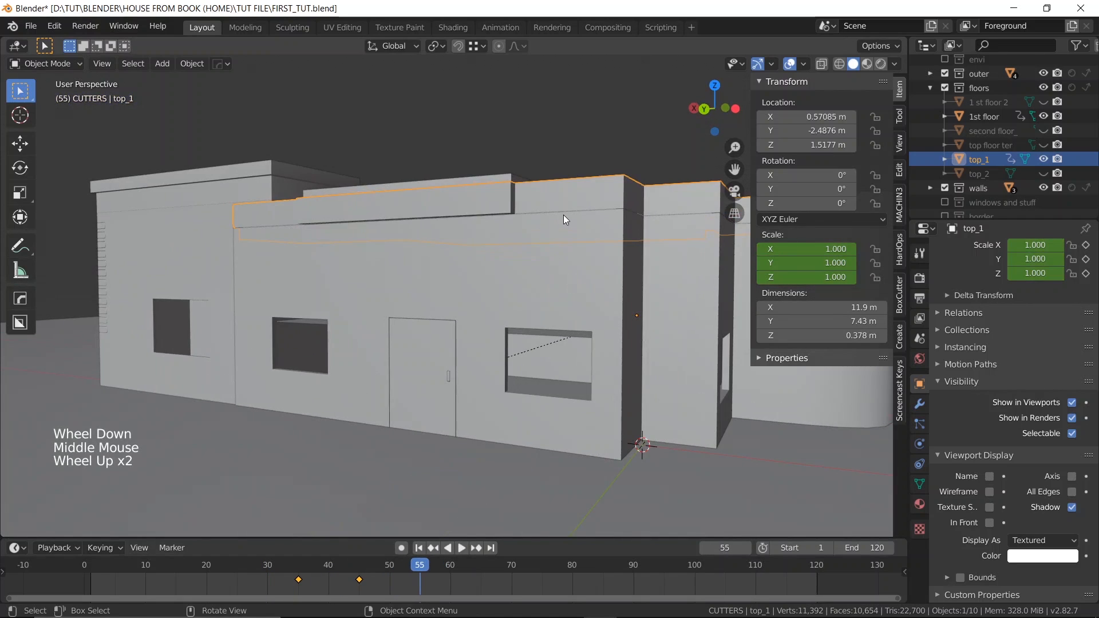
scroll(574, 192, up, 1)
shift+middle_drag(587, 178, 541, 168)
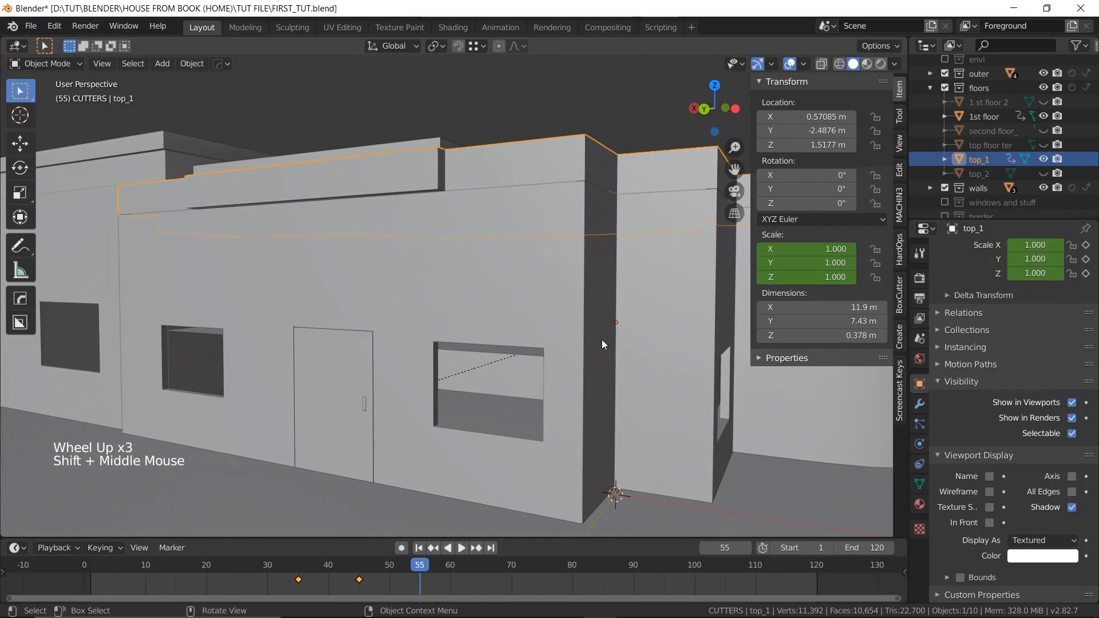
scroll(621, 327, down, 1)
middle_drag(620, 327, 598, 331)
scroll(493, 251, down, 1)
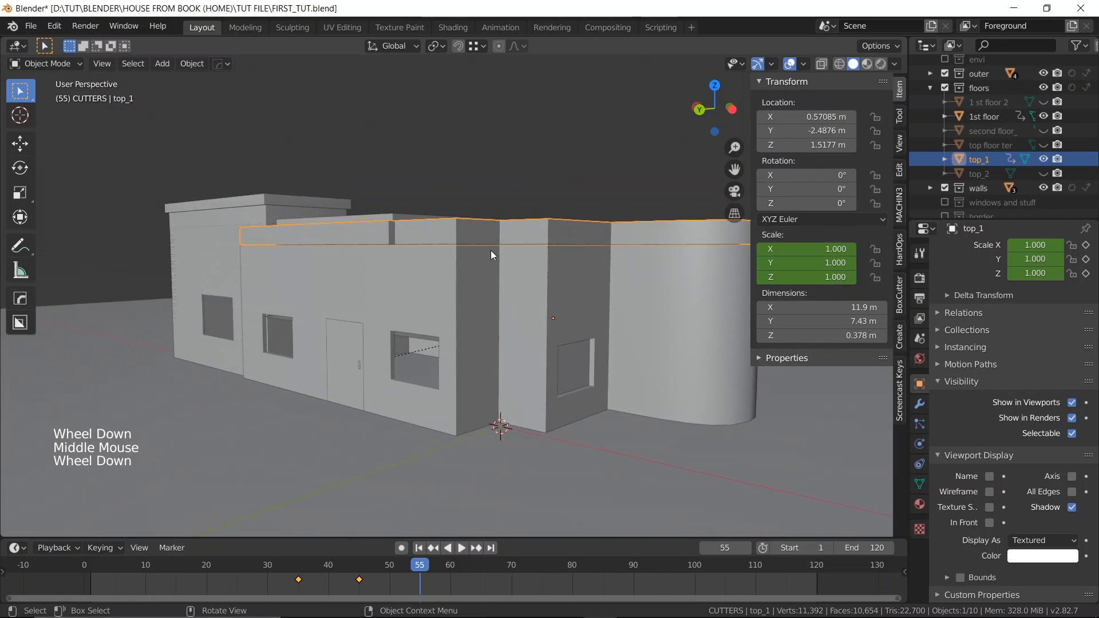
middle_drag(490, 250, 522, 264)
scroll(528, 257, up, 1)
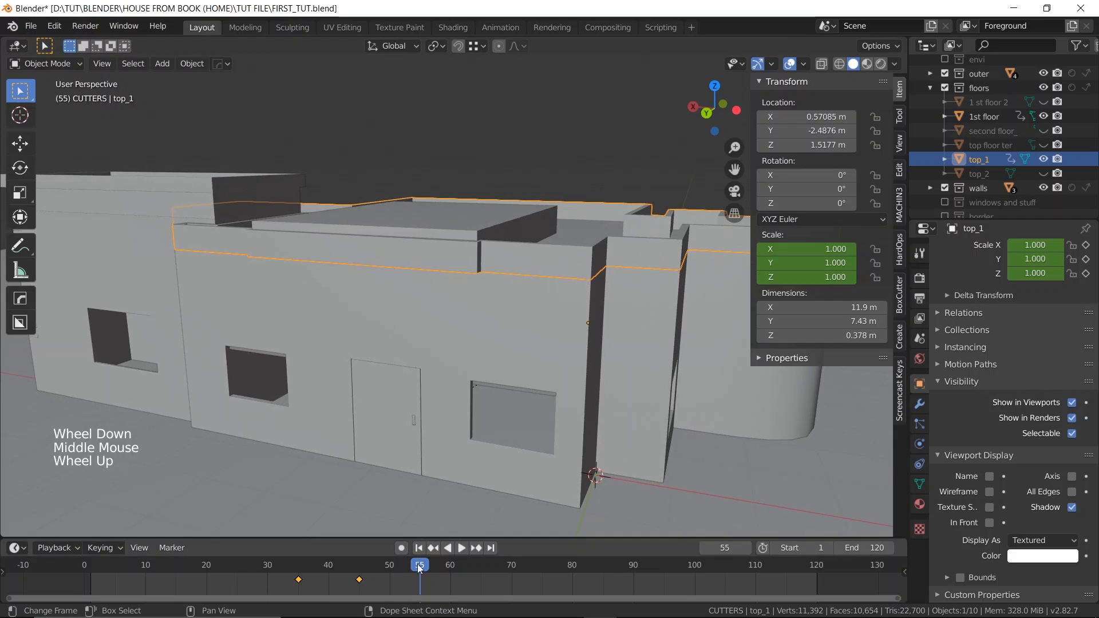
- At frame 52, move top_1's origin to its geometry
drag(420, 567, 402, 526)
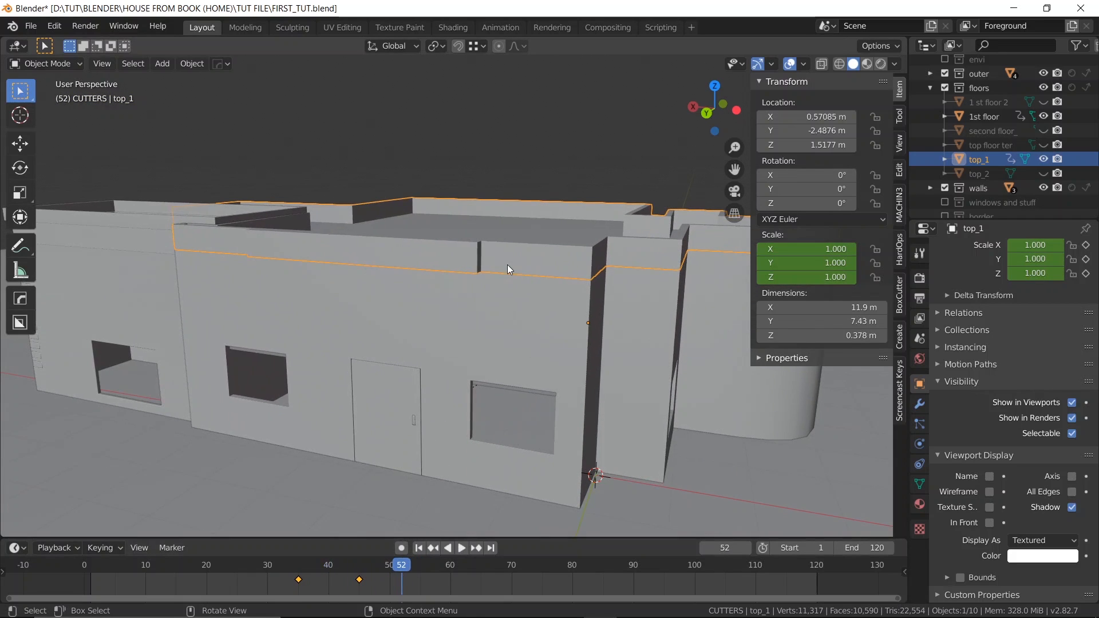
right_click(525, 255)
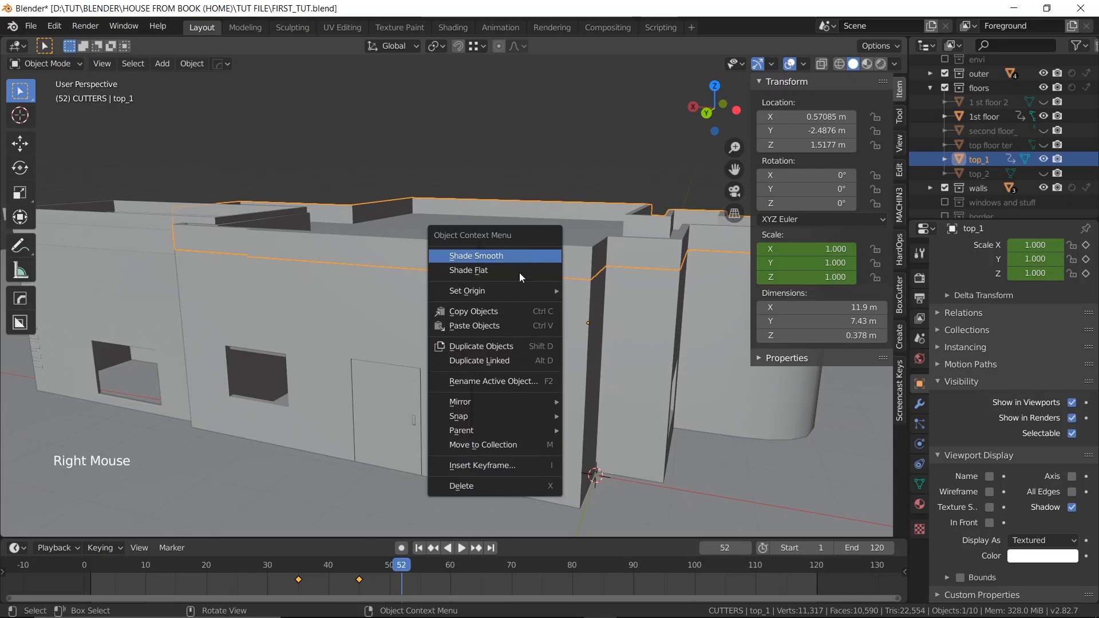
mouse_move(518, 290)
click(609, 306)
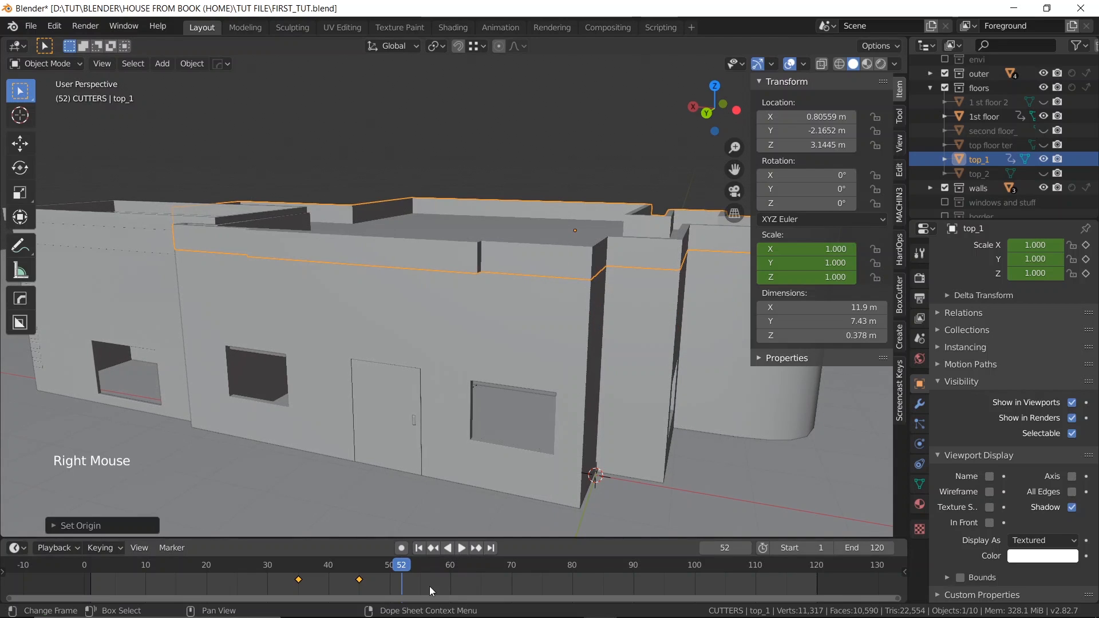
- Replay the top_1 scale animation to check how the slab grows from its new origin
drag(400, 573, 269, 567)
key(space)
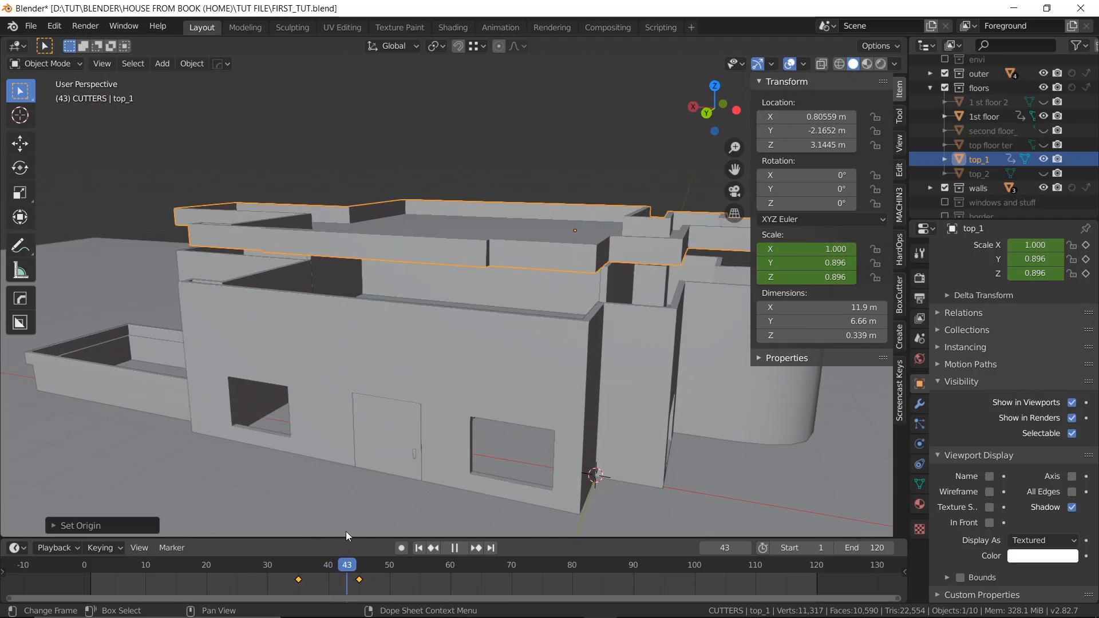
drag(371, 523, 115, 499)
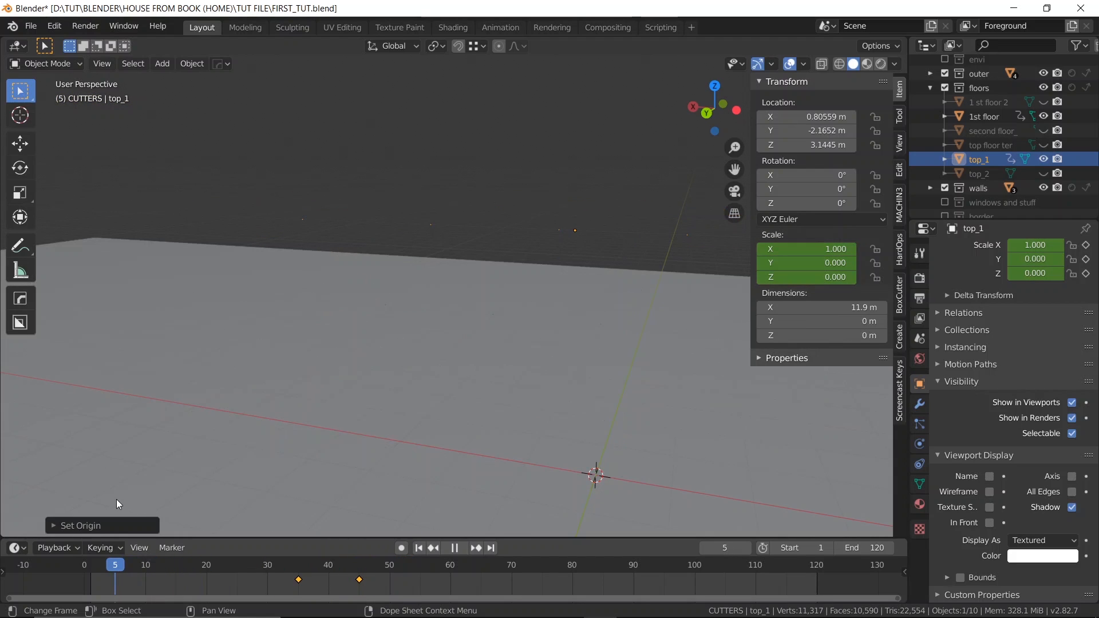
key(space)
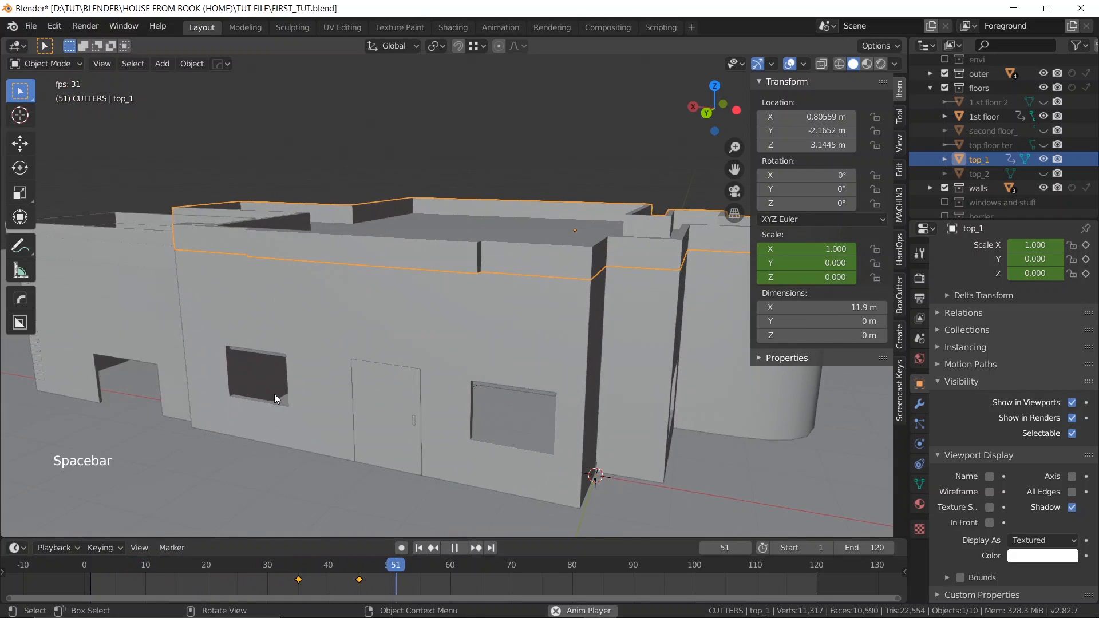
key(space)
scroll(336, 278, down, 3)
scroll(342, 293, up, 2)
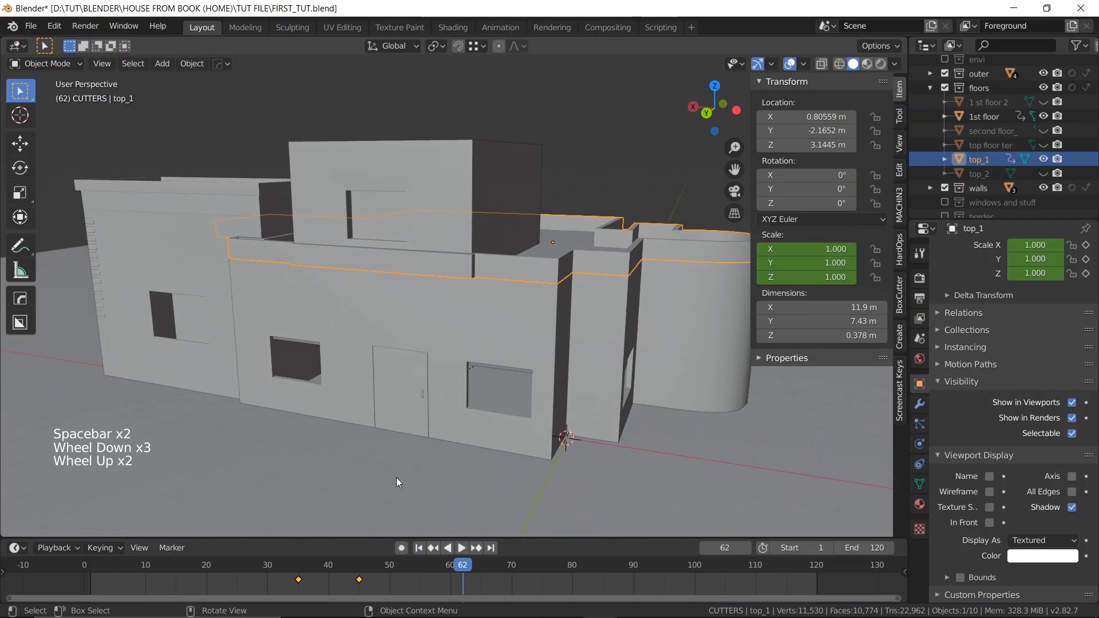
- Return the timeline to frame 1 and save the file
drag(468, 574, 89, 527)
key(ctrl+s)
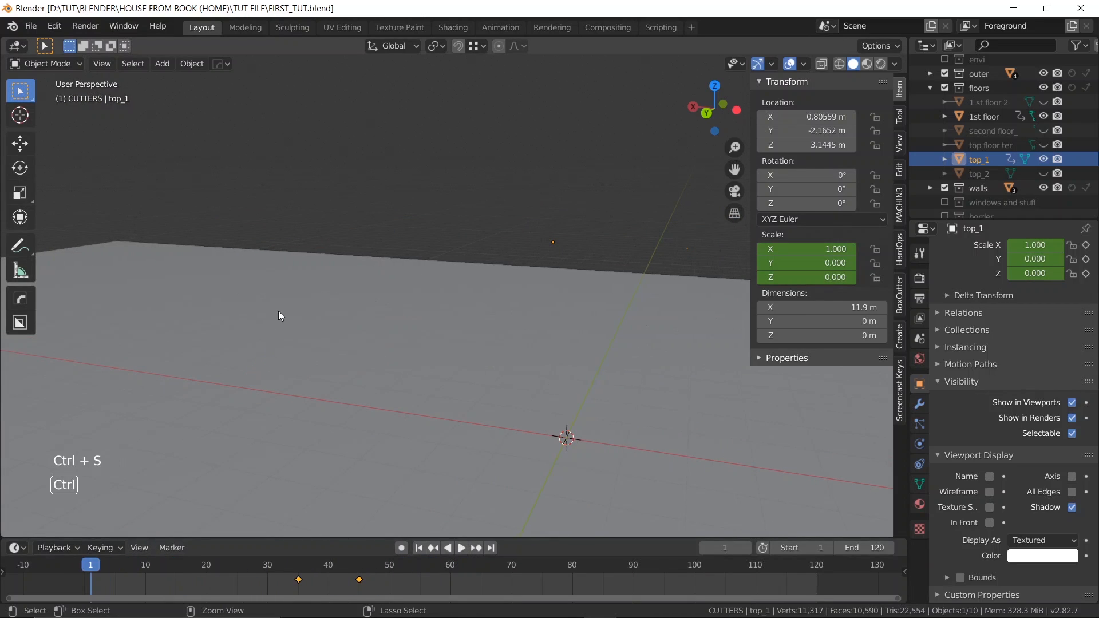
scroll(299, 292, down, 2)
middle_drag(324, 269, 385, 255)
scroll(386, 255, down, 3)
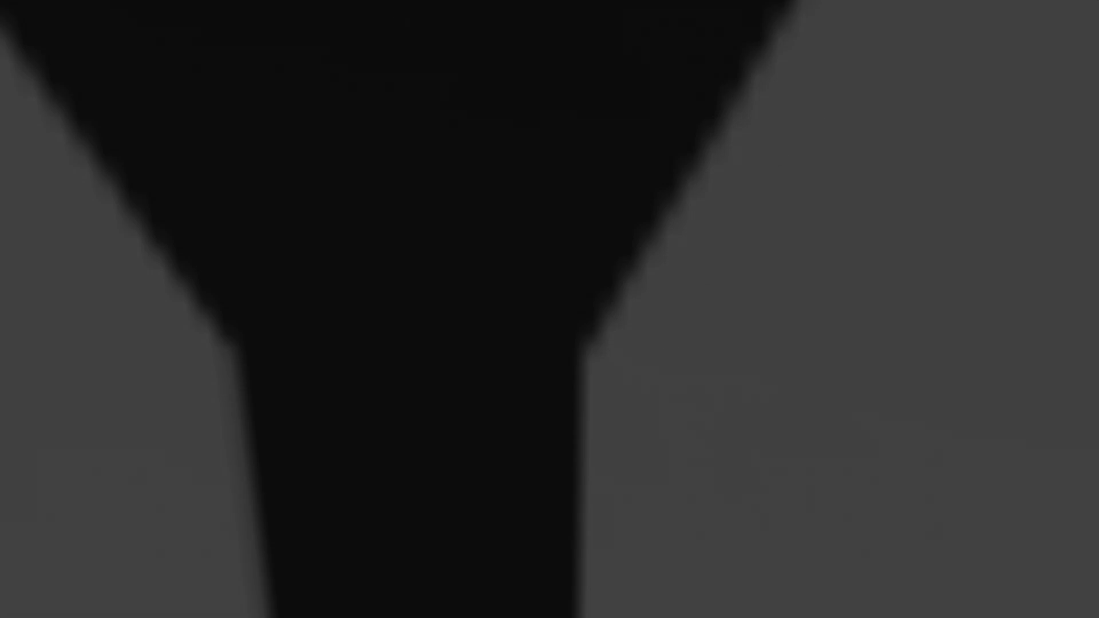
shift+middle_drag(410, 360, 366, 342)
scroll(389, 337, down, 2)
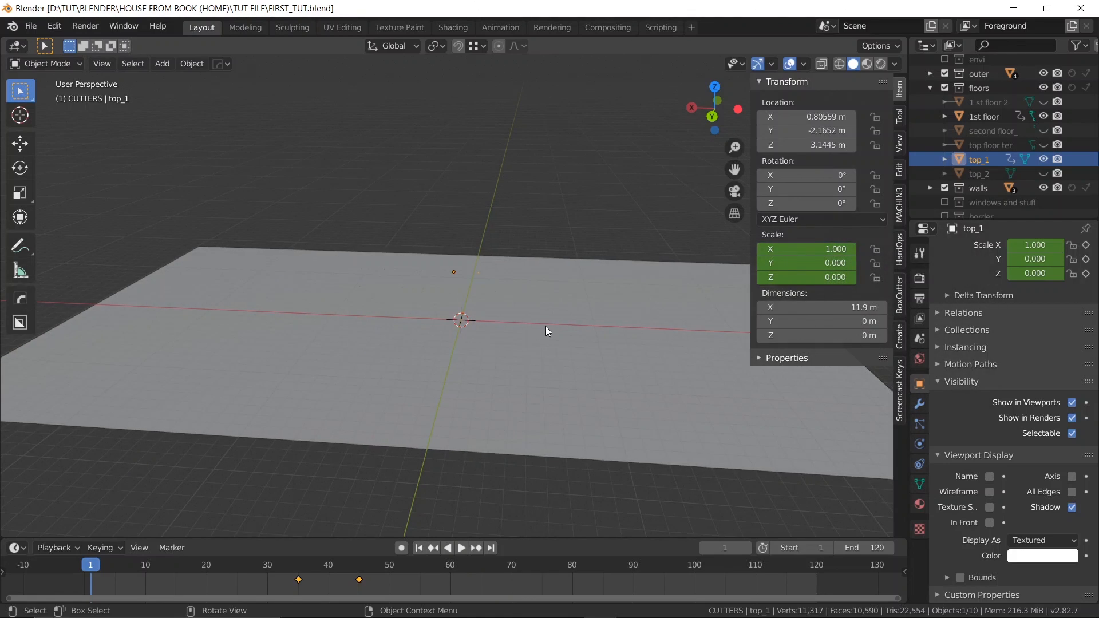
- Hide the transform sidebar and replay the house animation from frame 1 up to frame 60
key(n)
scroll(475, 319, down, 1)
shift+middle_drag(475, 320, 482, 271)
scroll(488, 359, up, 1)
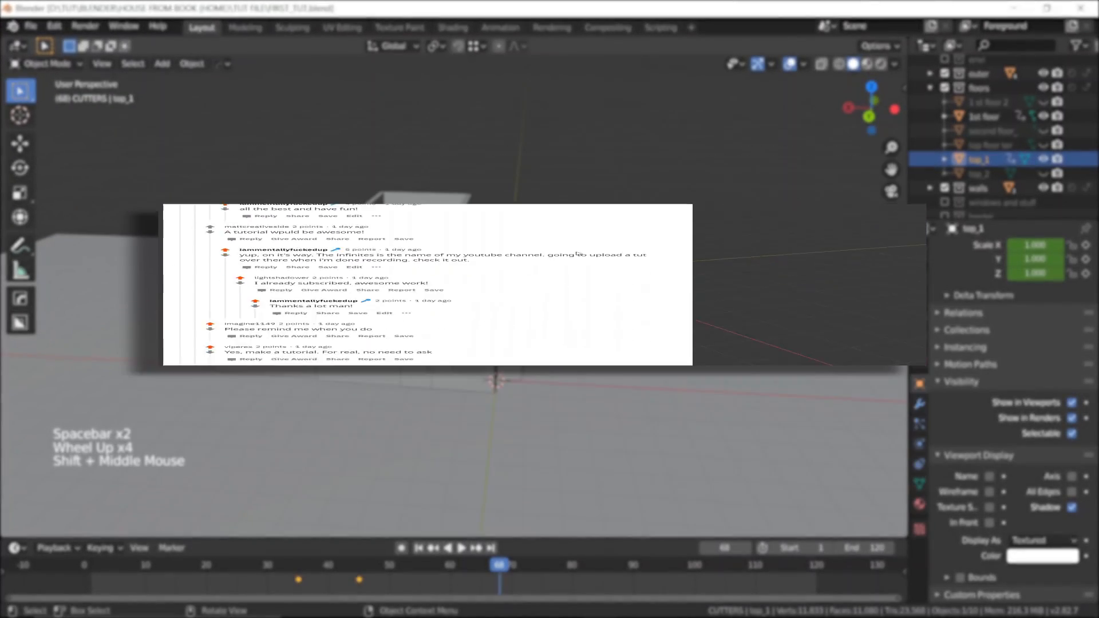
key(shift+Left)
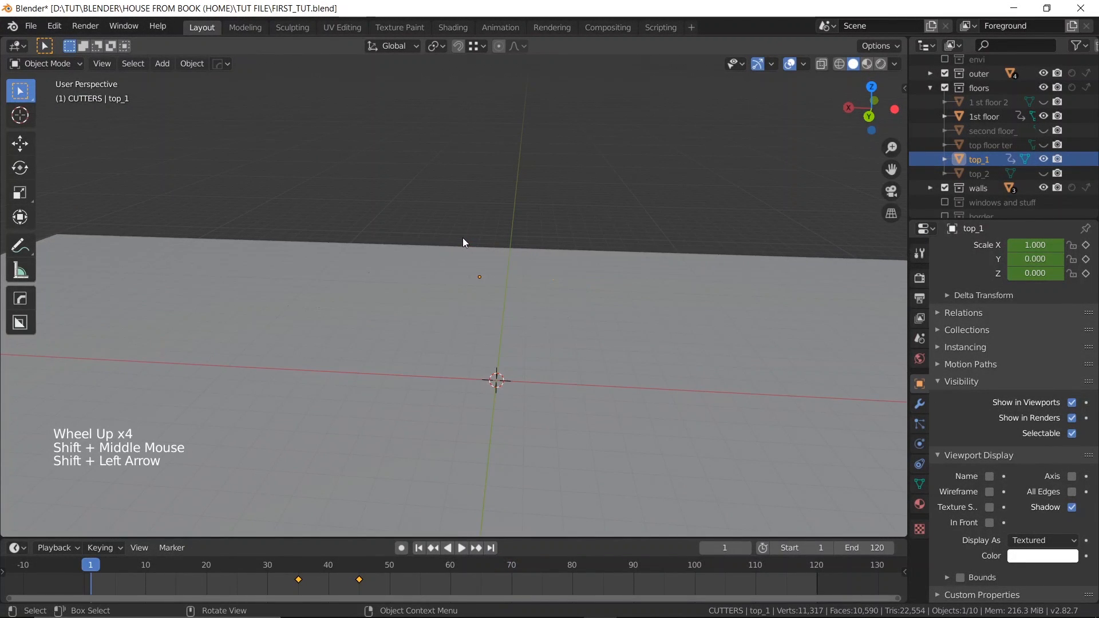
key(space)
scroll(415, 293, up, 1)
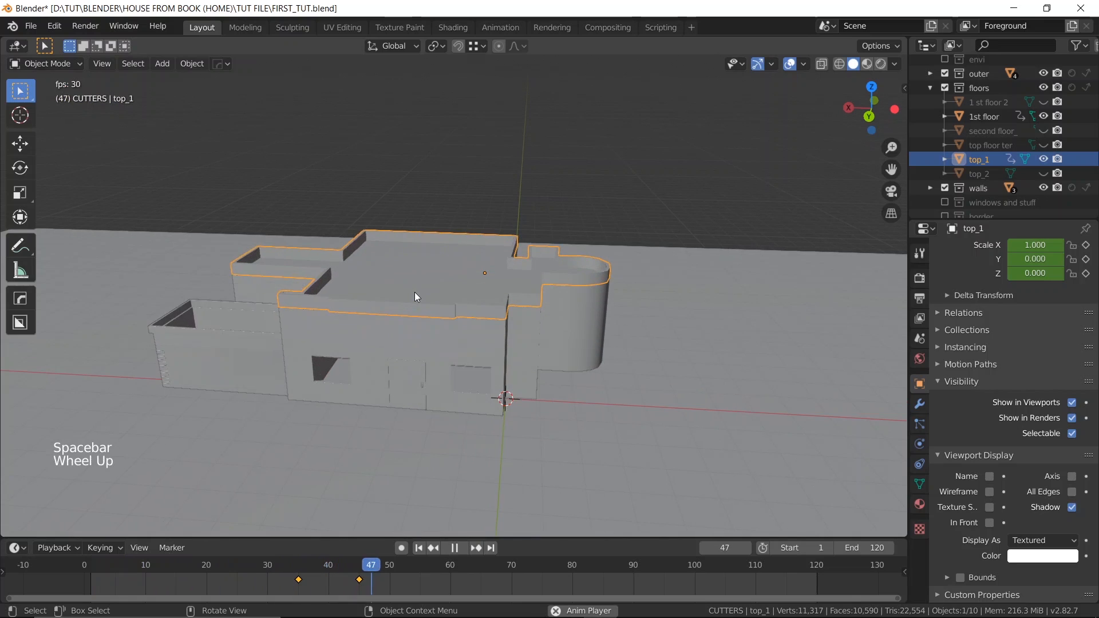
key(space)
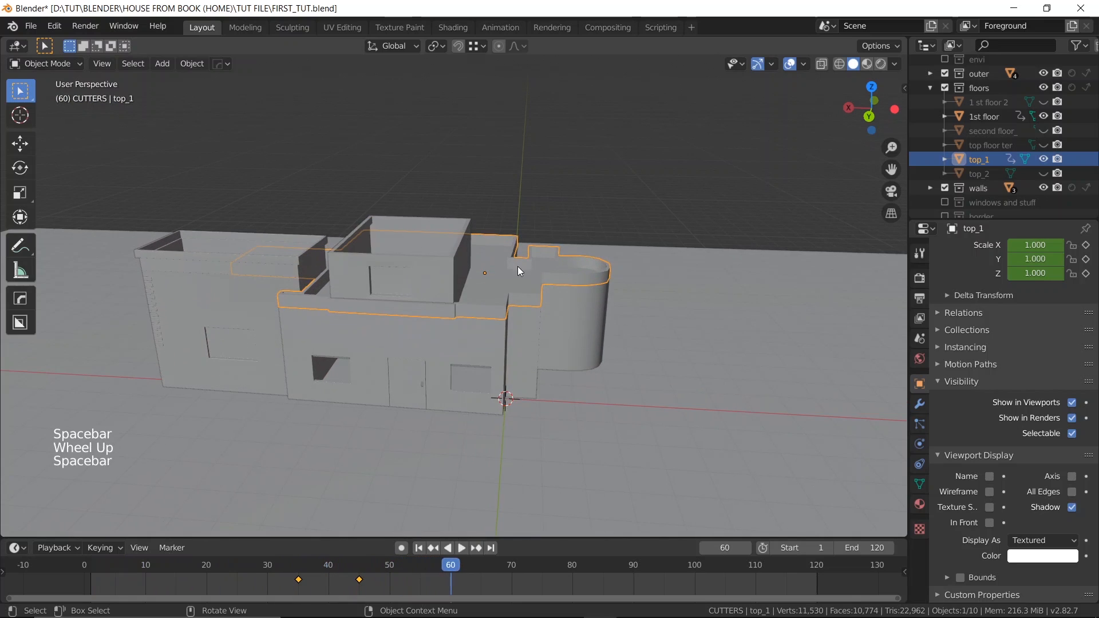
- Briefly show the second floor_ object to identify its slab, hide it again and inspect the top floor walls
click(1041, 133)
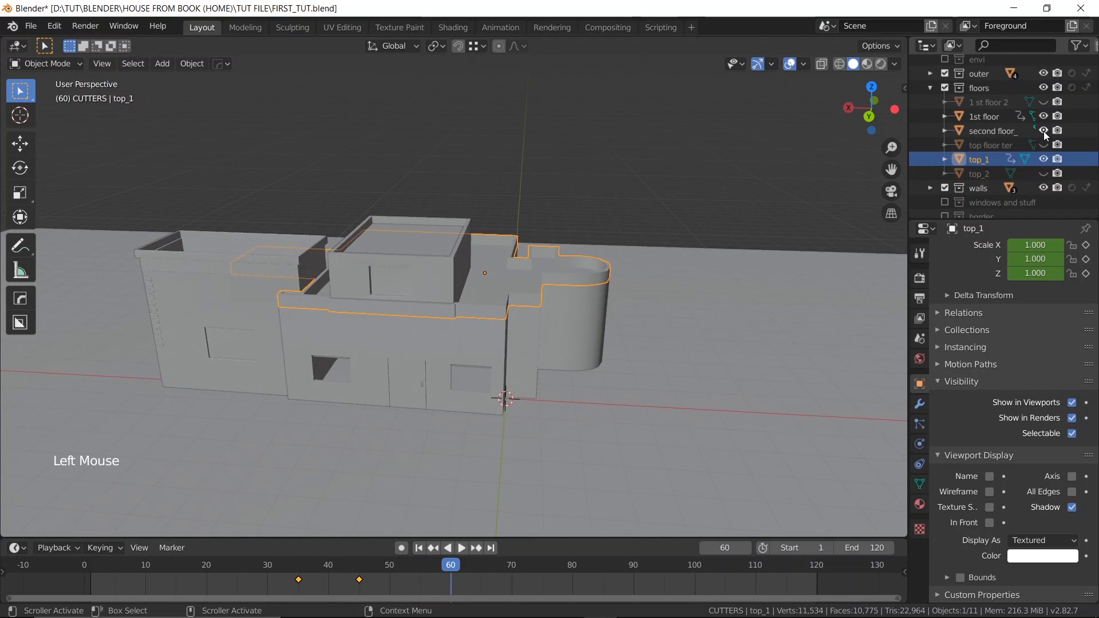
click(1042, 133)
scroll(375, 236, up, 2)
middle_drag(376, 235, 387, 291)
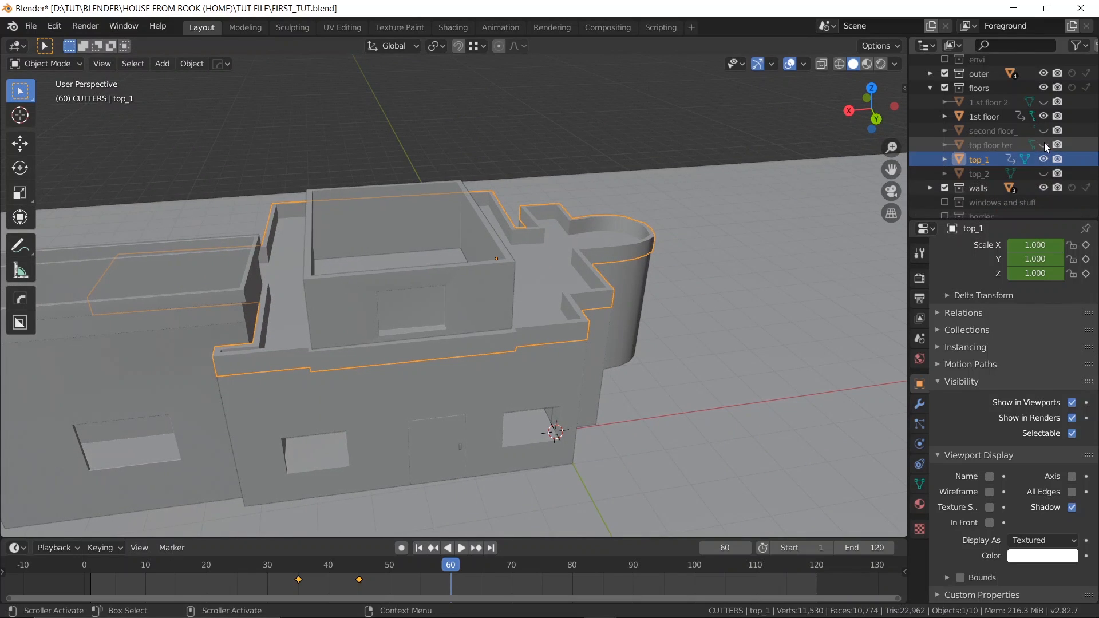
- Expand the outer collection in the outliner and hide the main house object
click(930, 74)
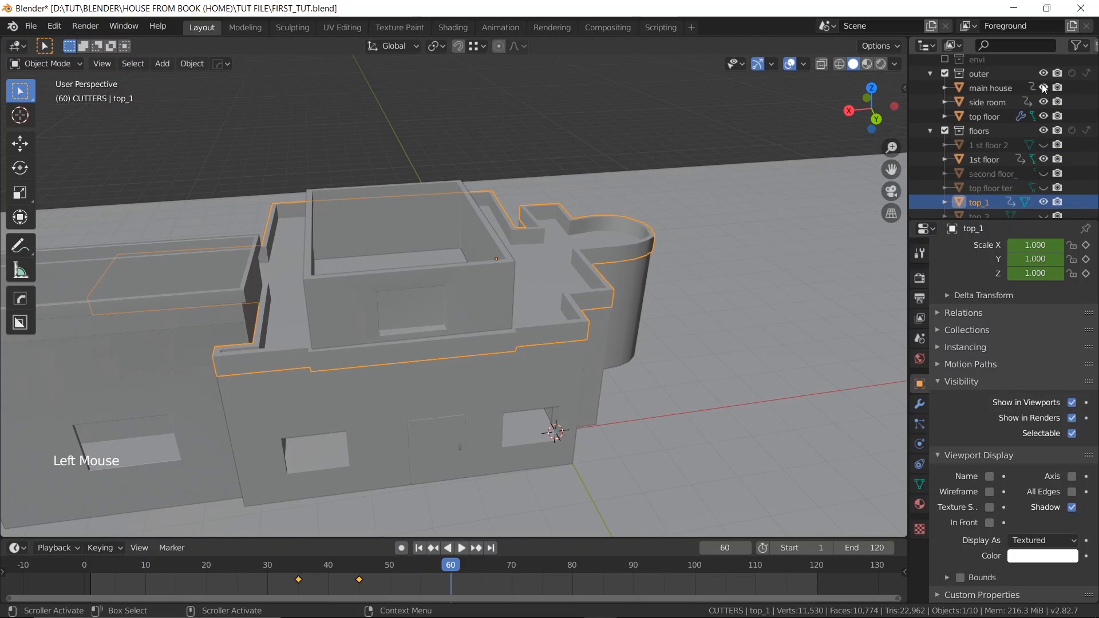
click(558, 351)
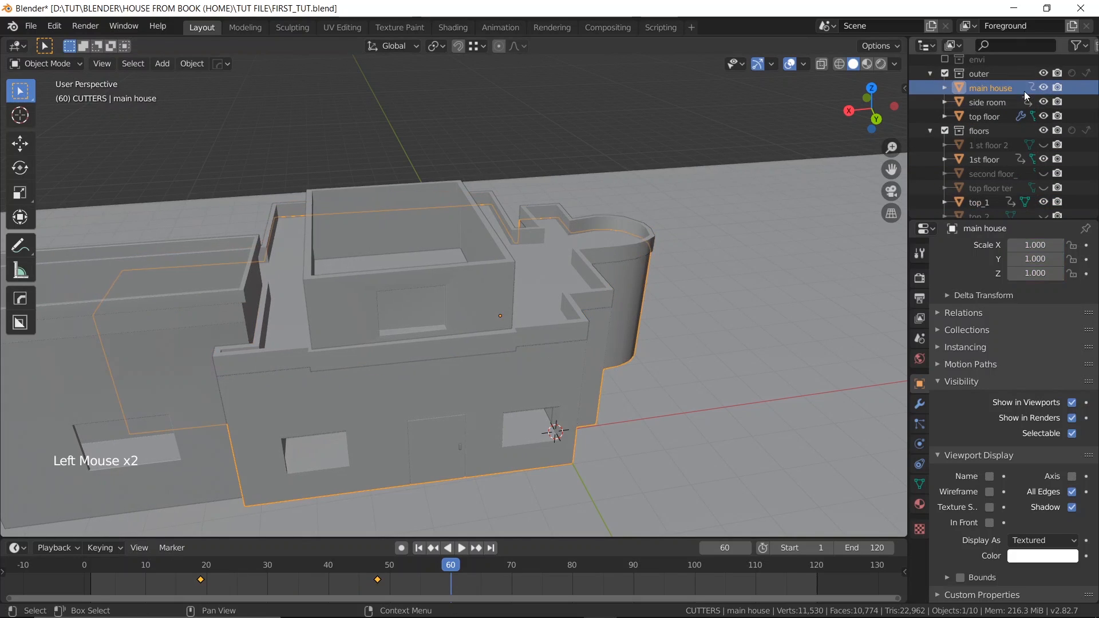
click(1043, 87)
scroll(375, 281, down, 1)
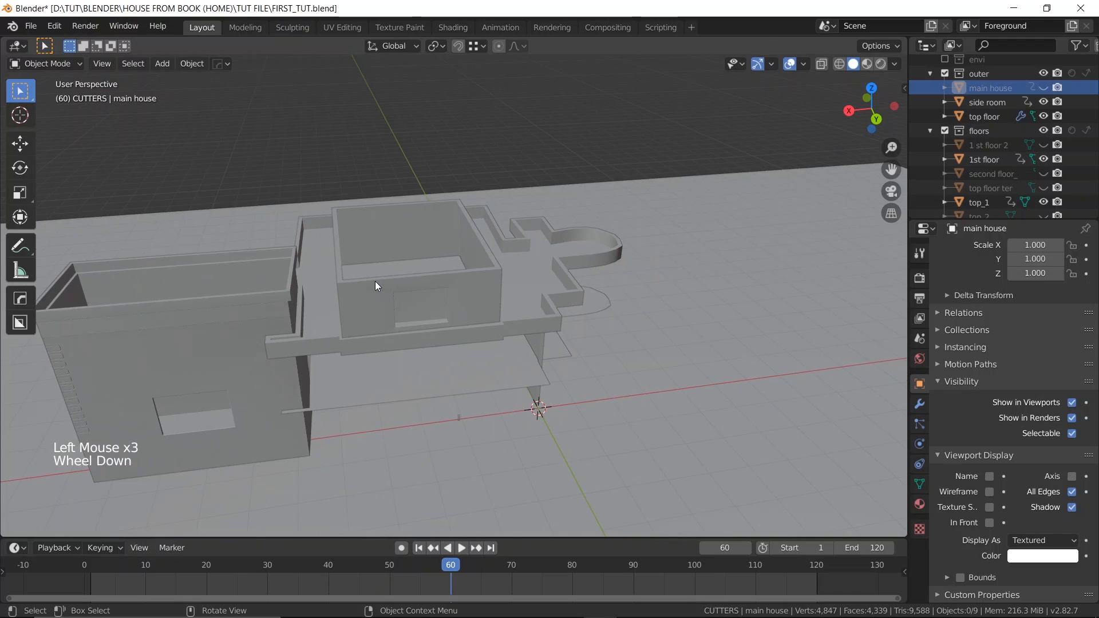
- Unhide the 1 st floor 2 slab inside the side room and select it
shift+middle_drag(375, 281, 544, 251)
scroll(294, 296, up, 2)
scroll(409, 275, down, 2)
middle_drag(408, 273, 385, 290)
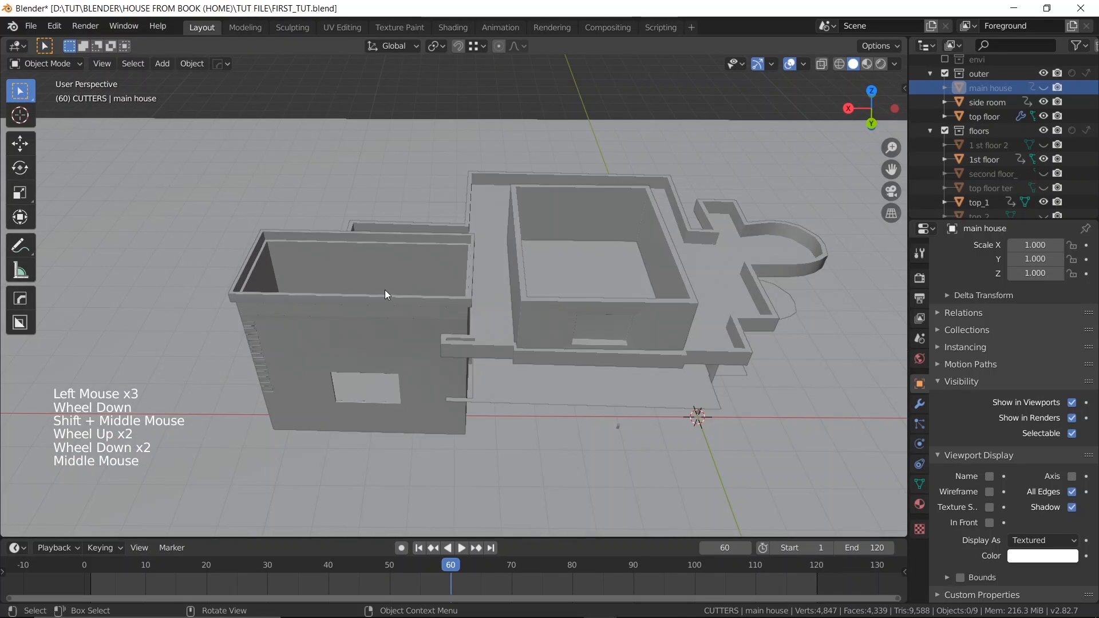
scroll(309, 283, up, 1)
middle_drag(268, 309, 279, 242)
scroll(292, 340, up, 2)
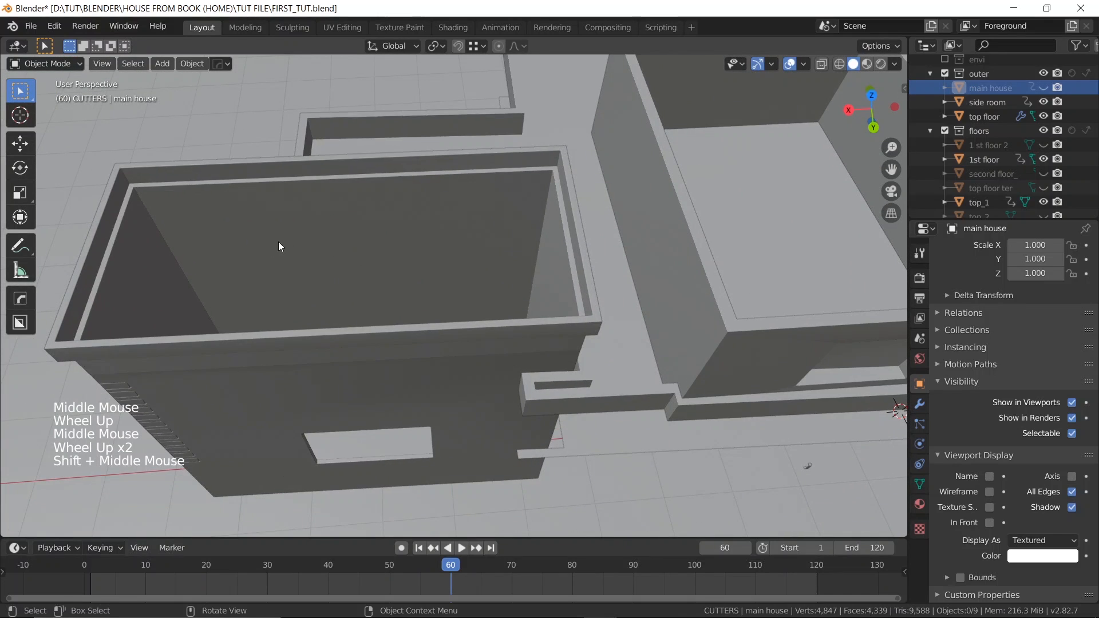
click(1043, 144)
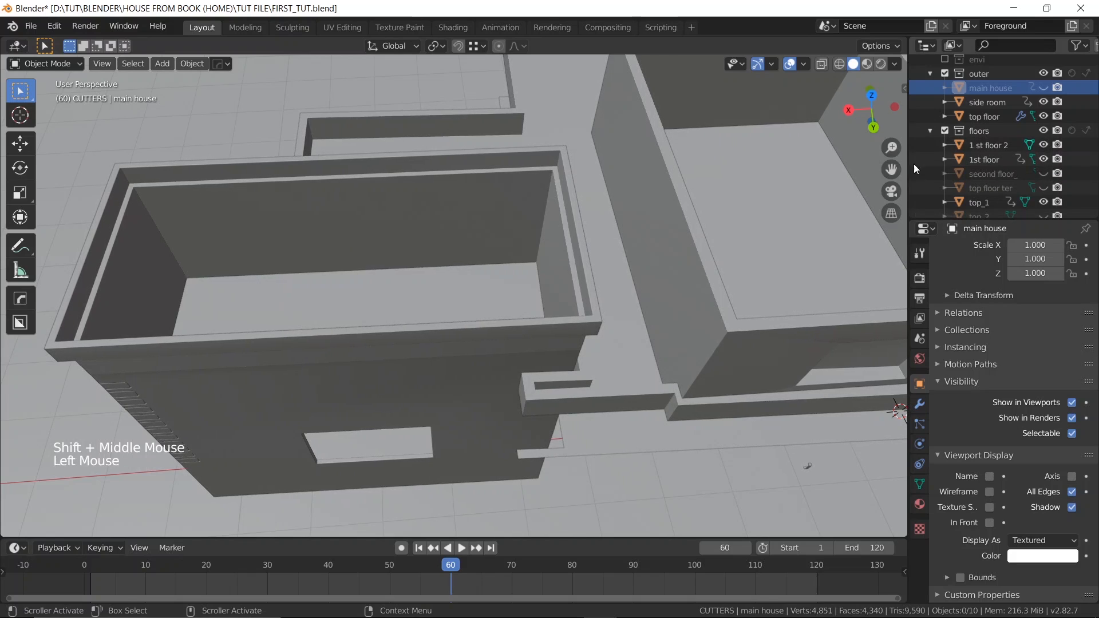
click(997, 149)
scroll(457, 262, down, 1)
middle_drag(457, 262, 467, 193)
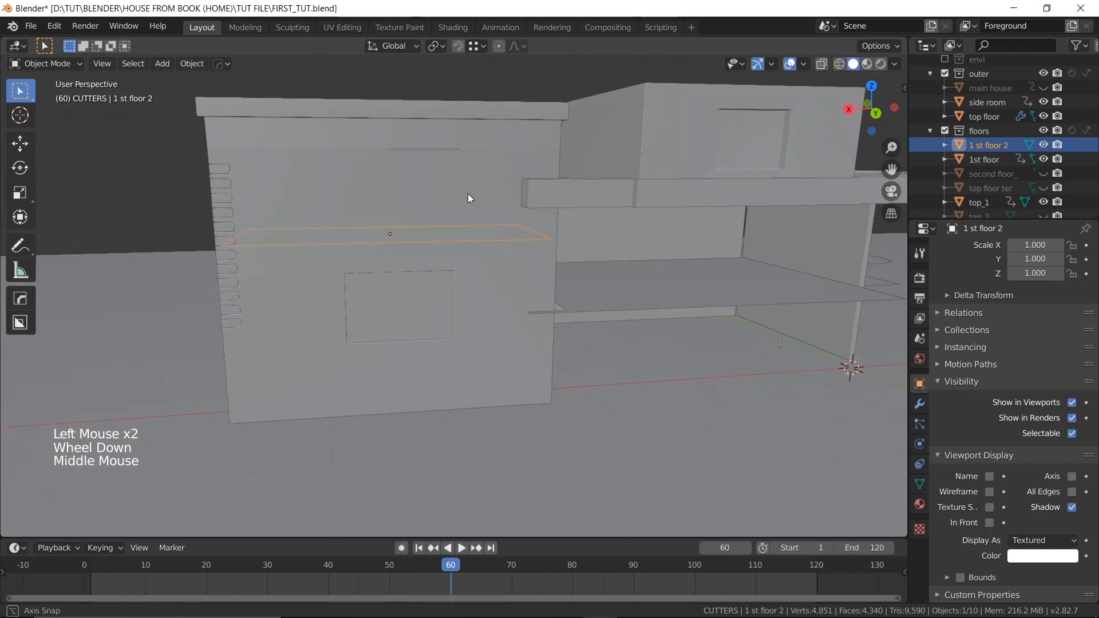
- Go to frame 44, where the side room walls are partly raised, and keyframe the 1 st floor 2 slab's scale at 1
scroll(503, 288, up, 1)
drag(449, 566, 354, 454)
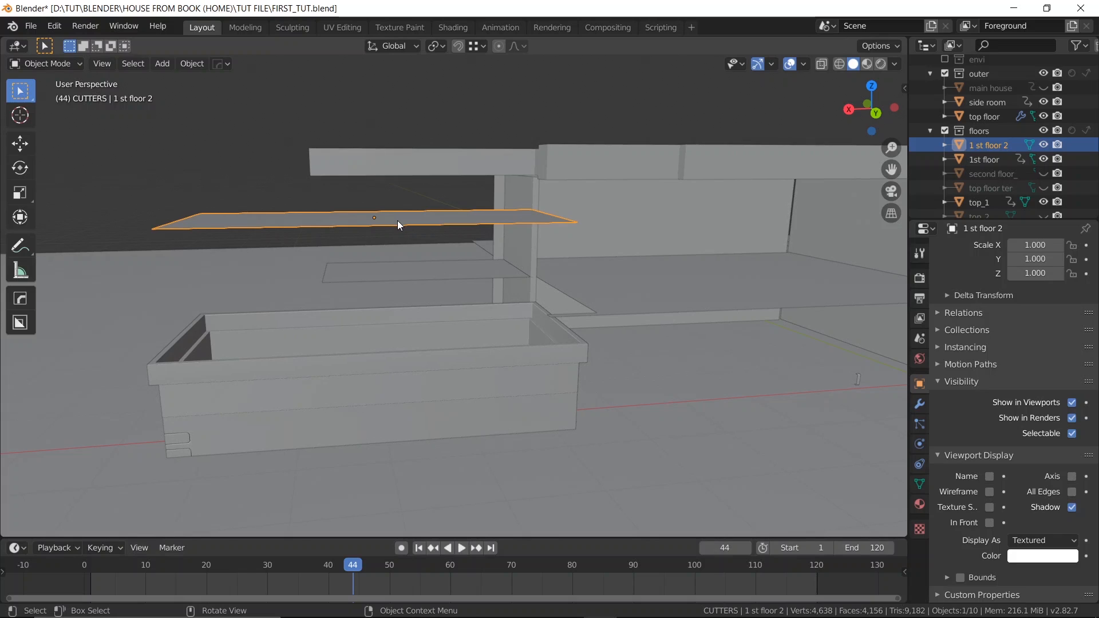
key(n)
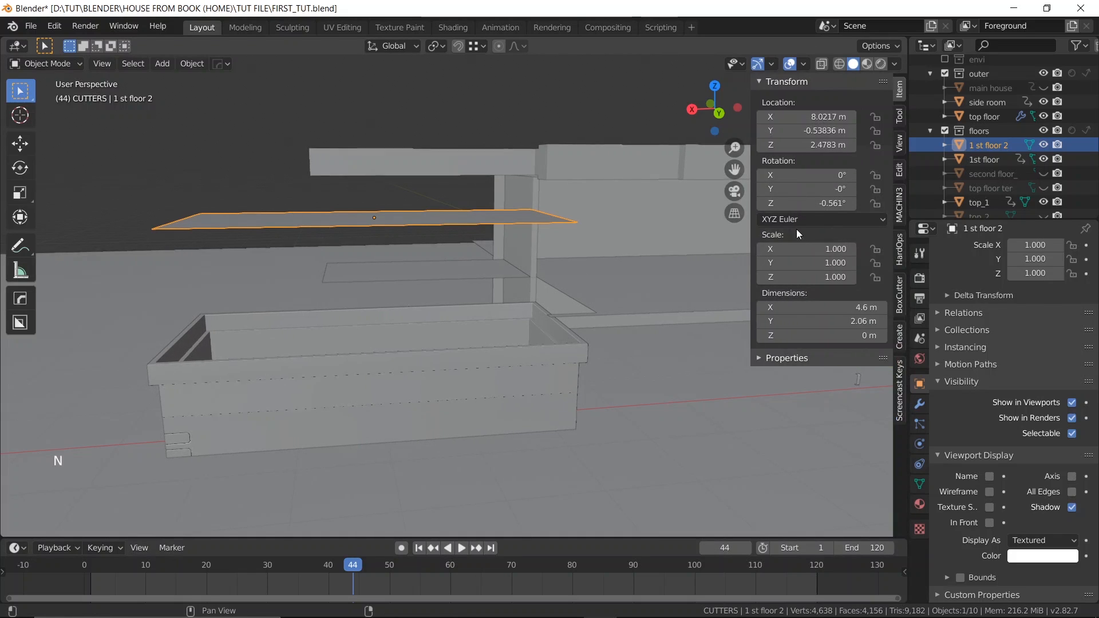
key(k)
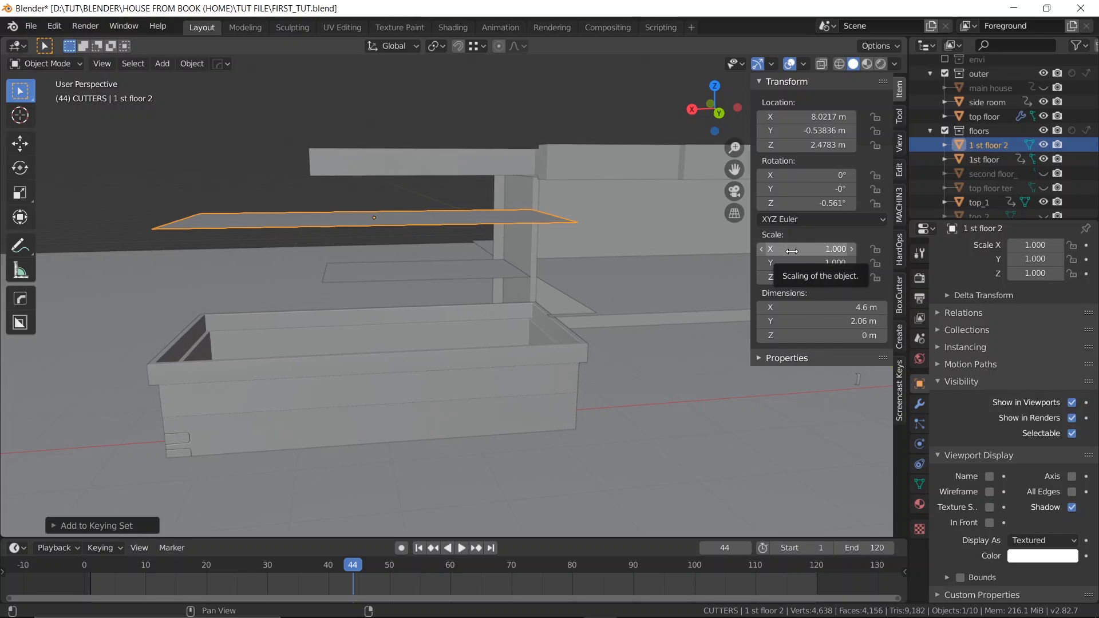
click(1086, 245)
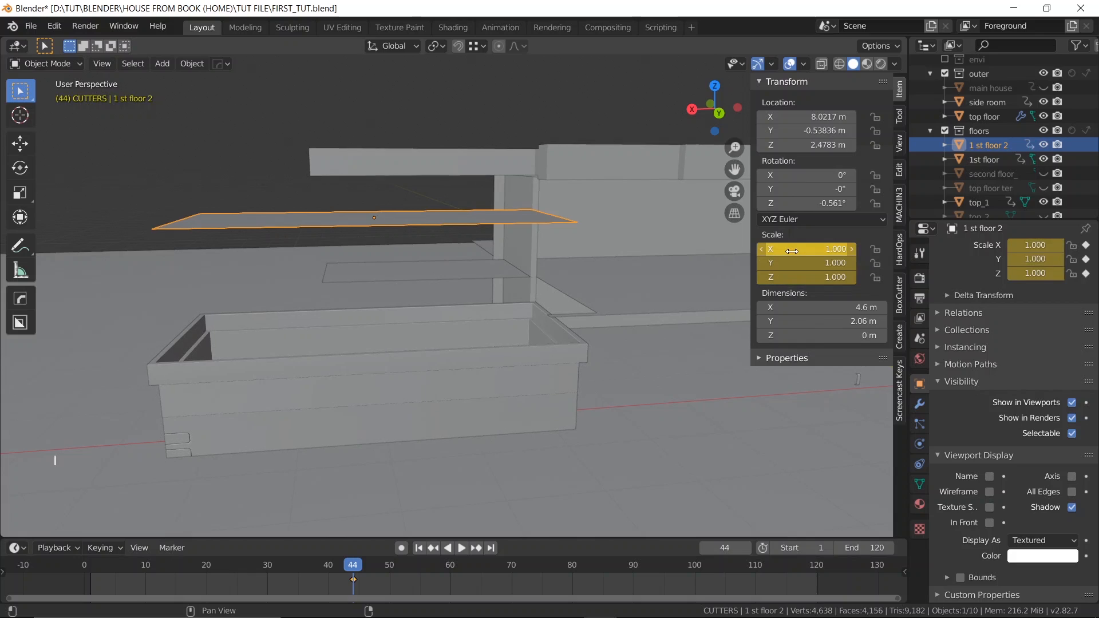
- Ten frames earlier, at frame 34, set the 1 st floor 2 slab's Y and Z scale to 0 and keyframe its scale
click(732, 547)
text(-10)
key(Return)
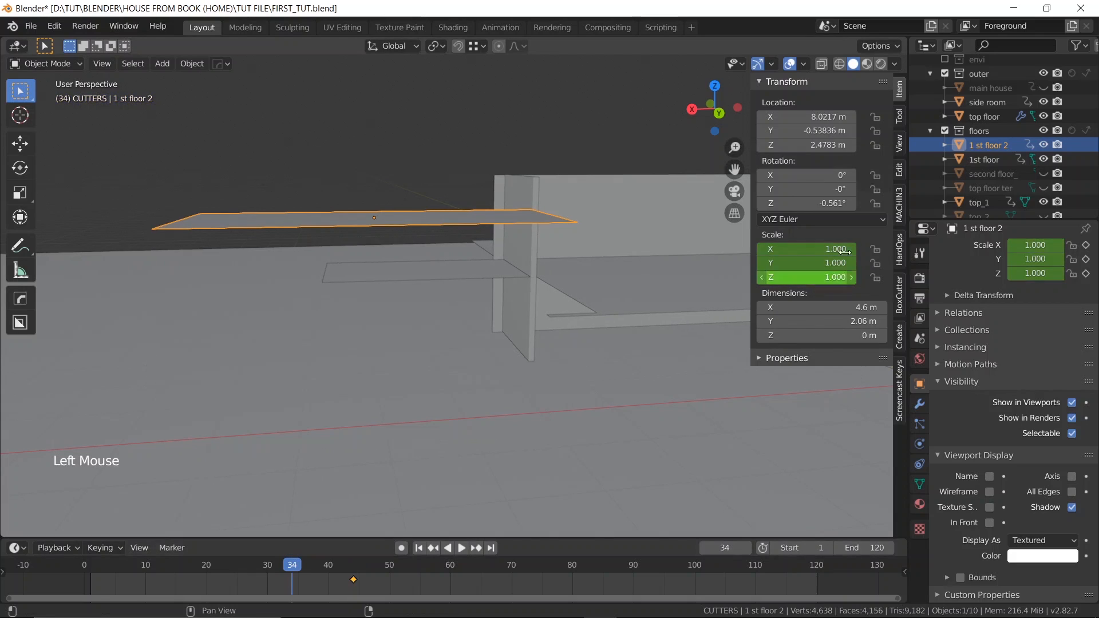
drag(803, 262, 803, 277)
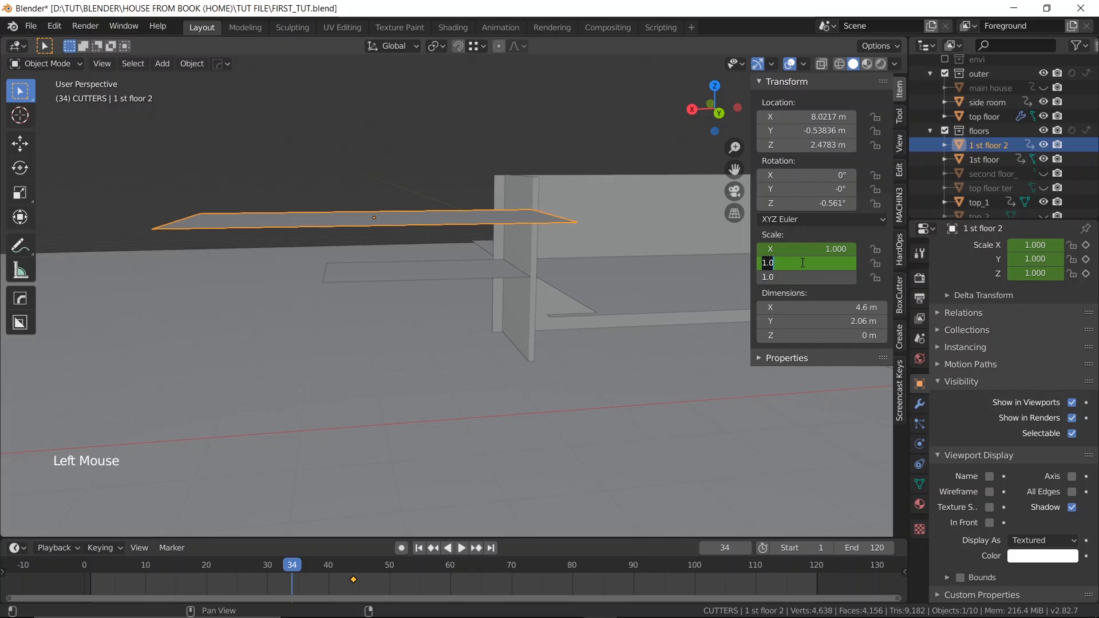
text(0)
key(Return)
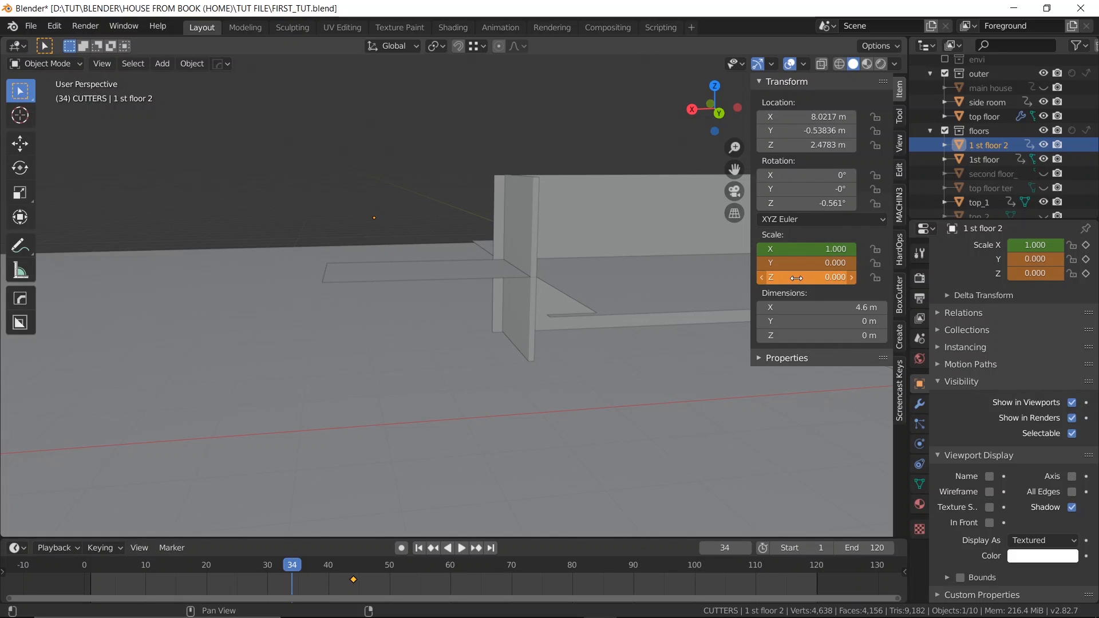
key(i)
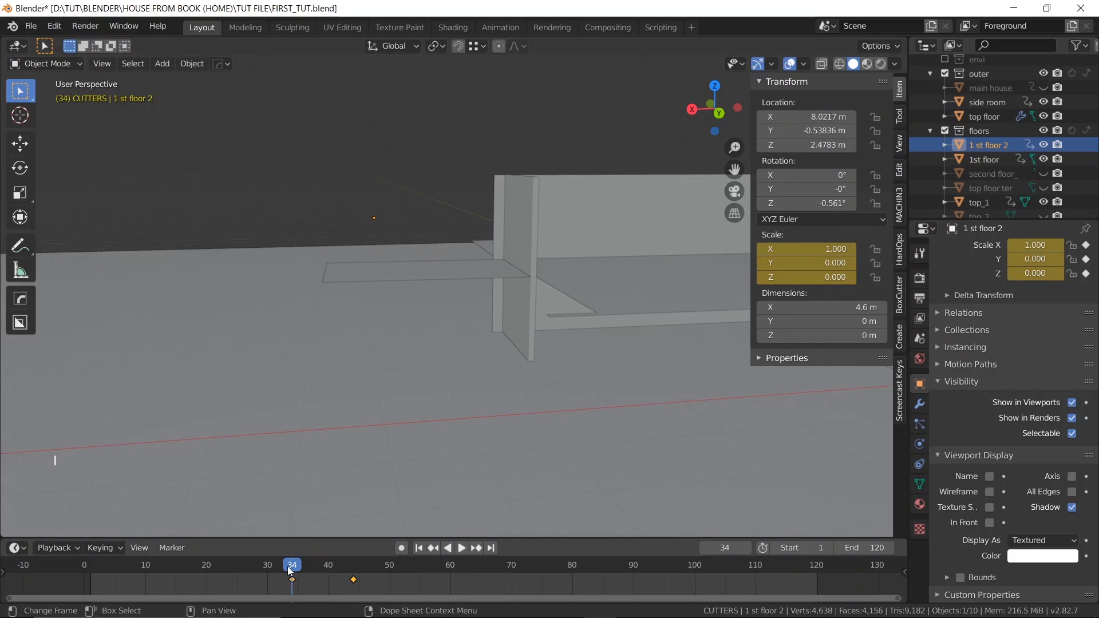
- Replay the animation to check the side room floor's timing and stop at frame 50
drag(292, 572, 170, 571)
key(space)
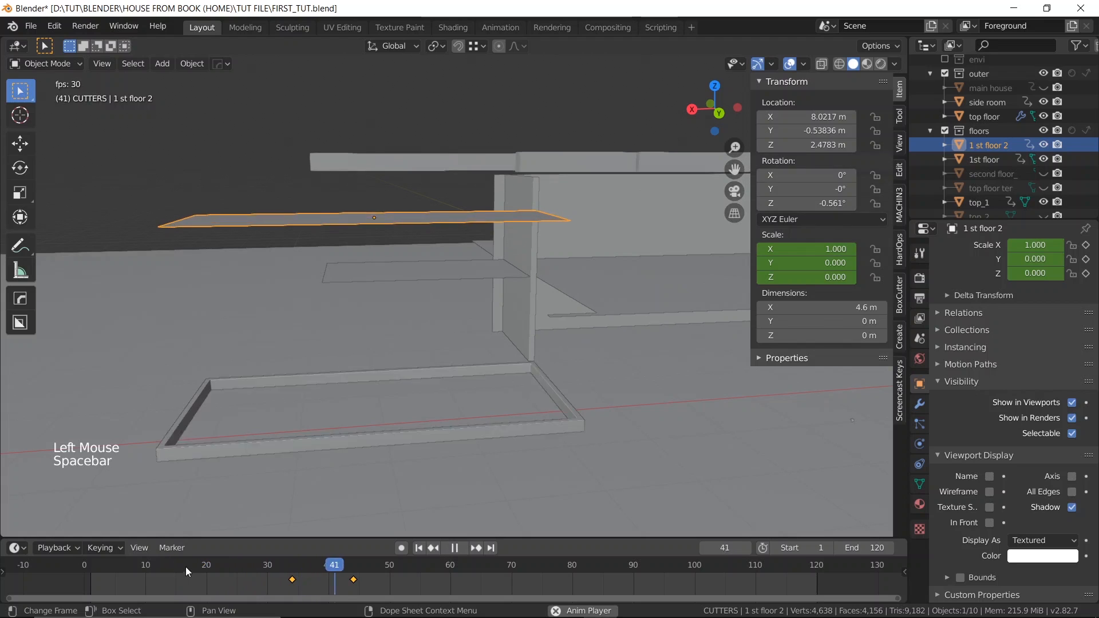
key(space)
key(space)
key(space)
click(402, 574)
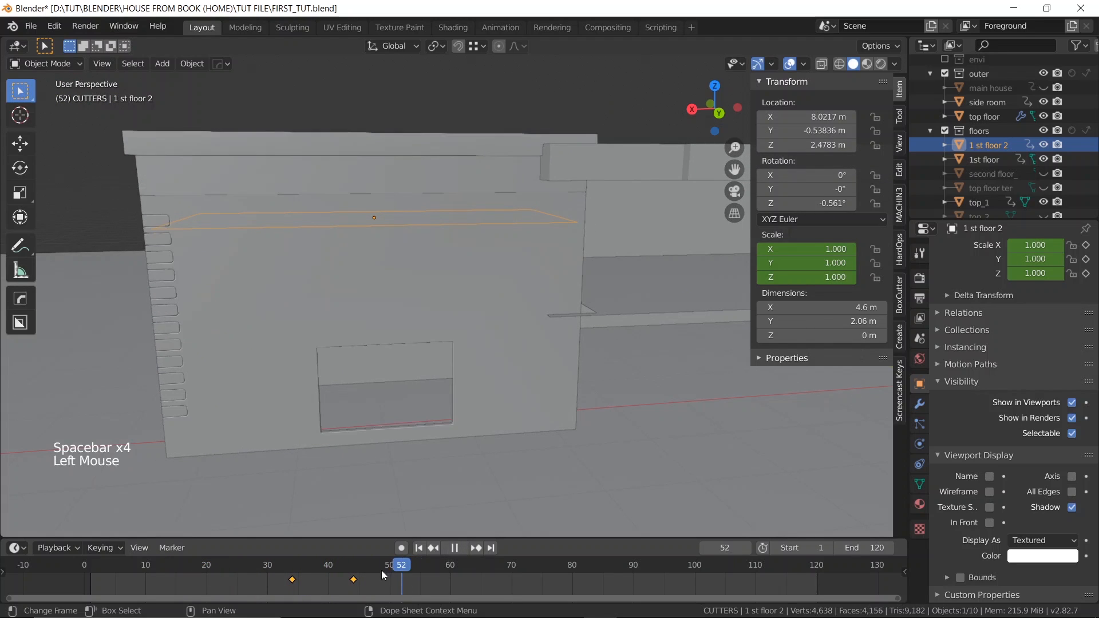
mouse_move(382, 576)
mouse_down()
mouse_move(304, 575)
mouse_move(391, 575)
mouse_up()
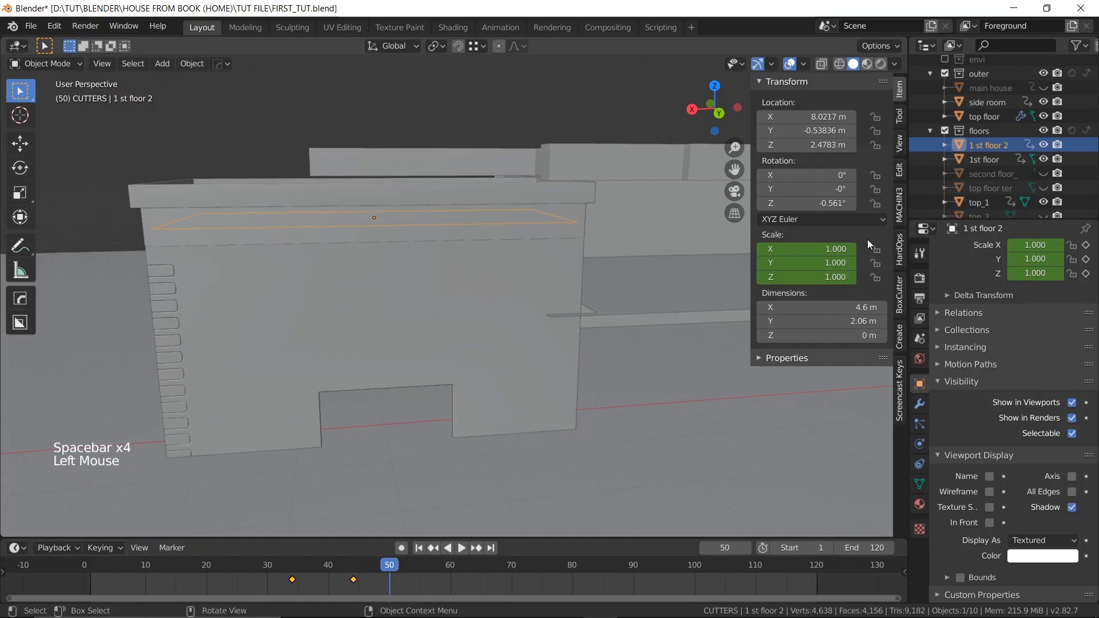
- Briefly show the second floor_ slab to identify where it sits, and hide it again
click(1041, 174)
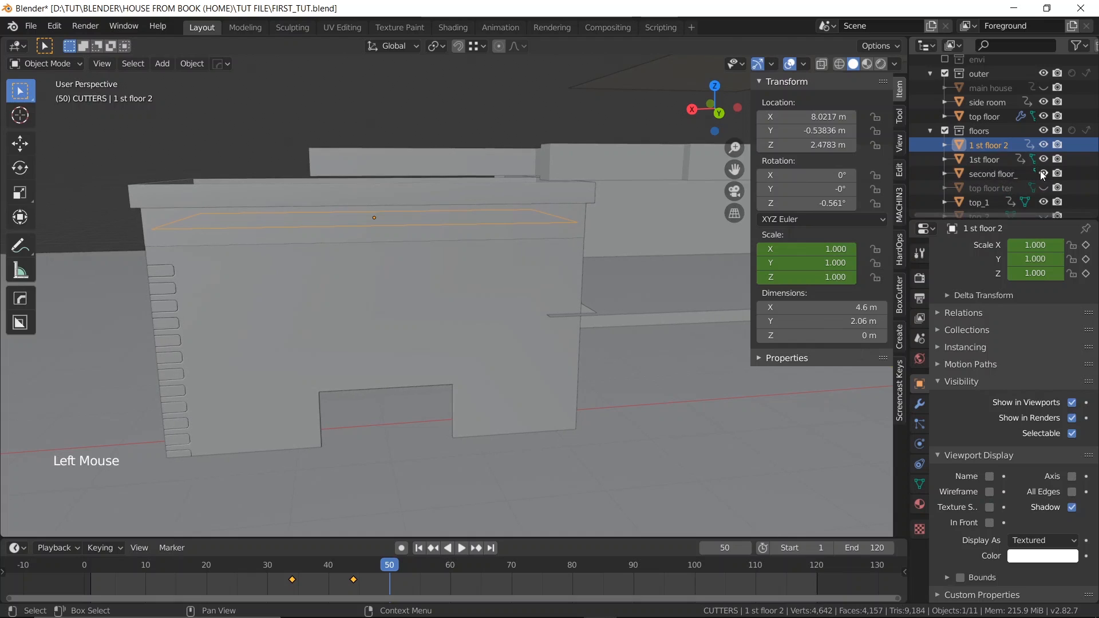
scroll(506, 136, down, 2)
middle_drag(505, 136, 496, 160)
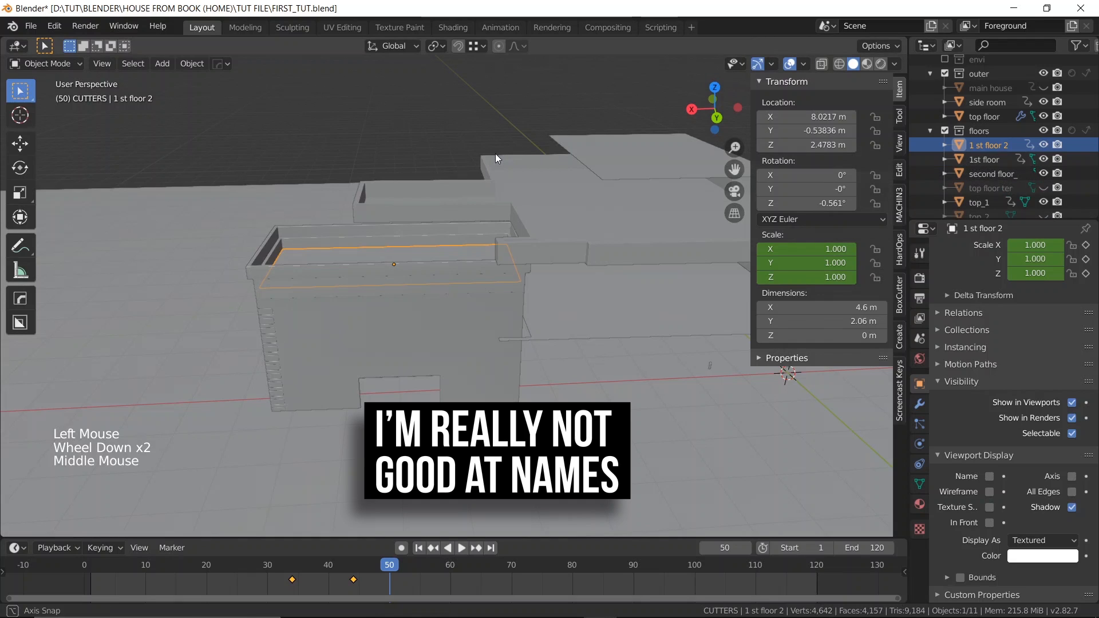
click(1043, 175)
- Unhide and select the side room's roof slab top_2, and keyframe its scale at 1 on frame 55
scroll(1025, 172, down, 2)
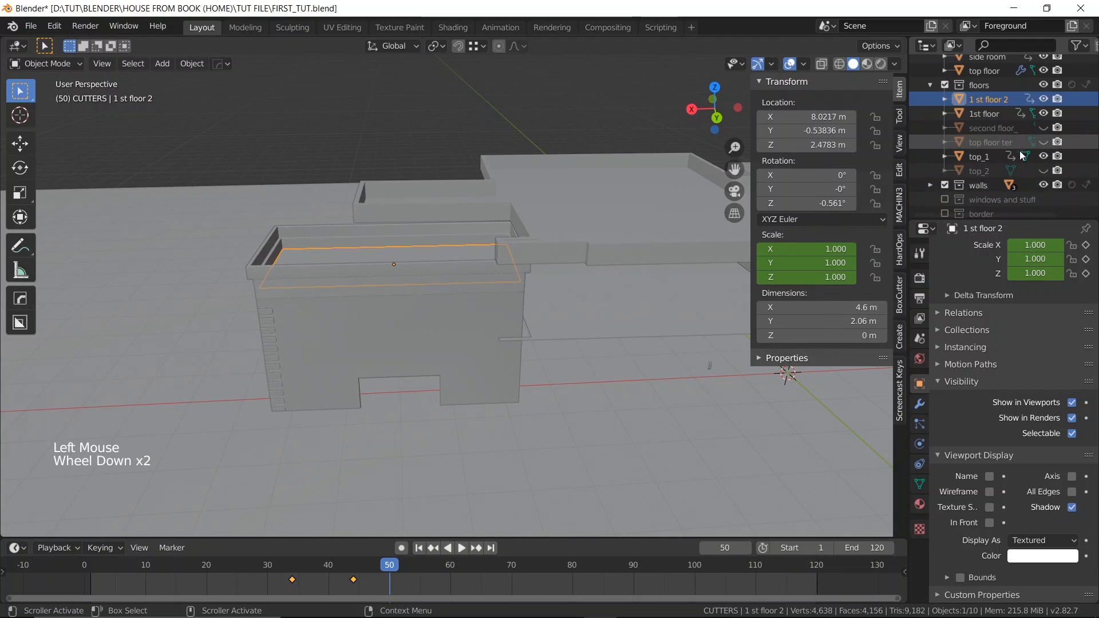
click(1043, 170)
scroll(368, 235, up, 1)
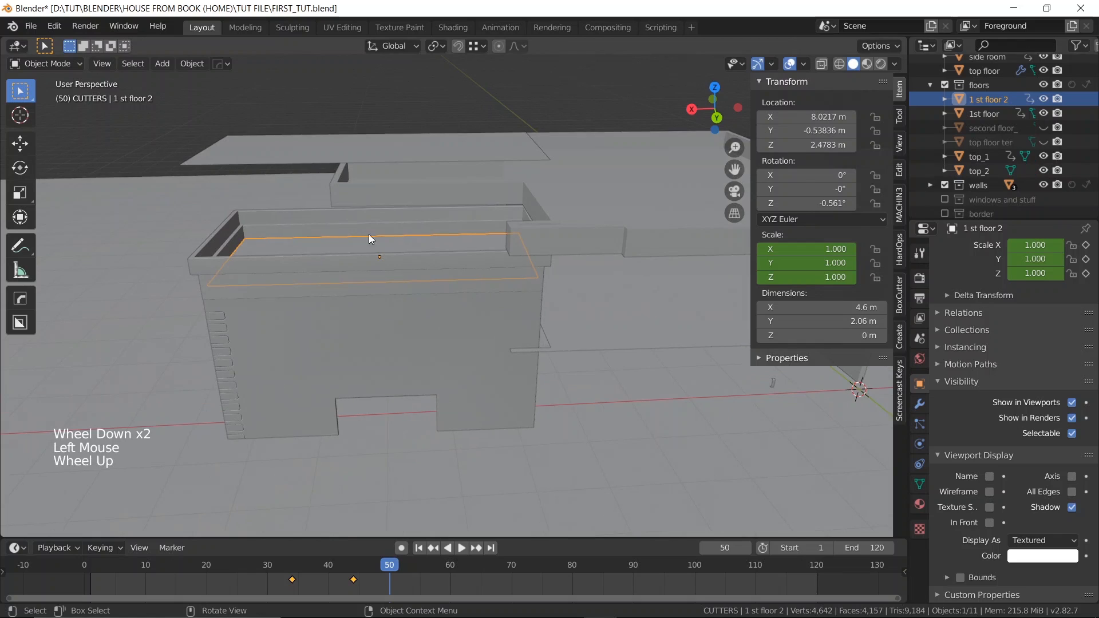
drag(394, 565, 424, 547)
click(432, 160)
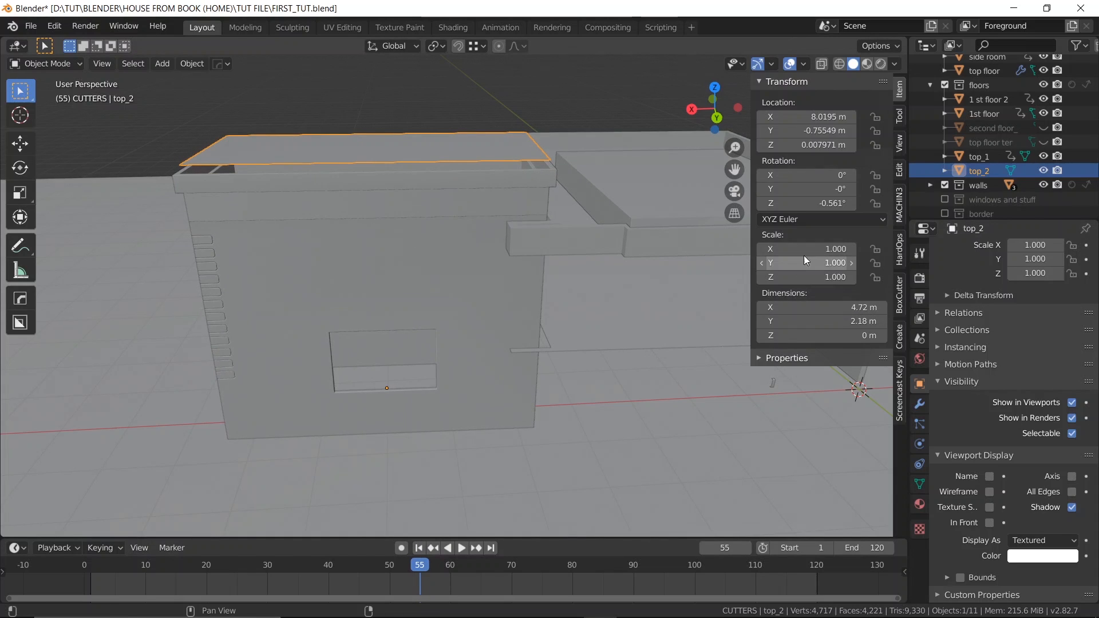
key(i)
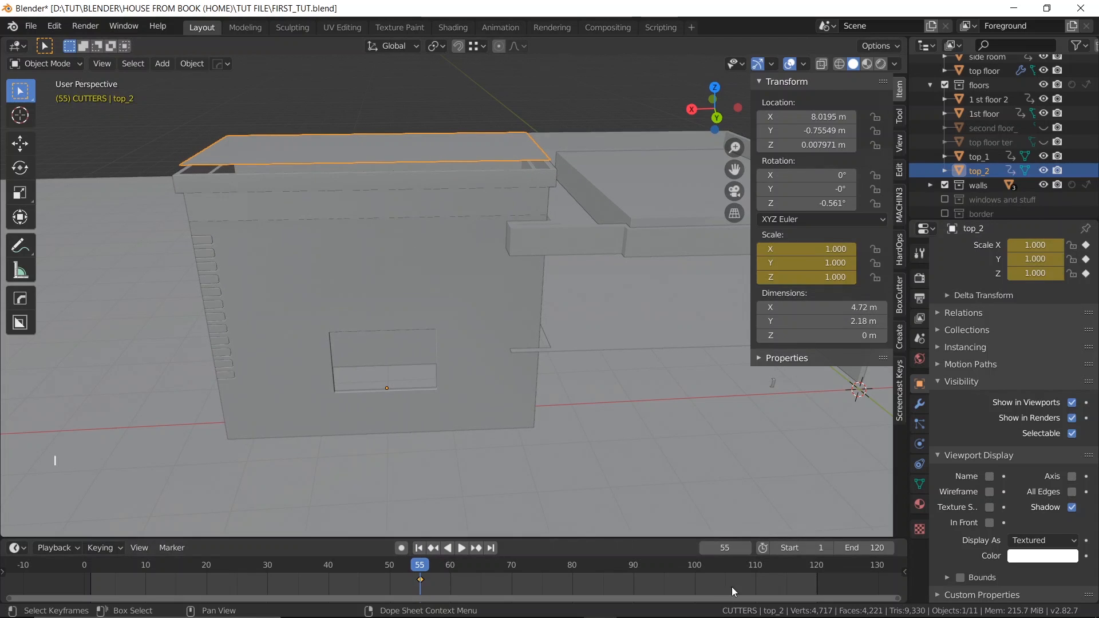
- At frame 45, set the top_2 roof slab's Y and Z scale to 0 and keyframe its scale
click(733, 548)
text(-1)
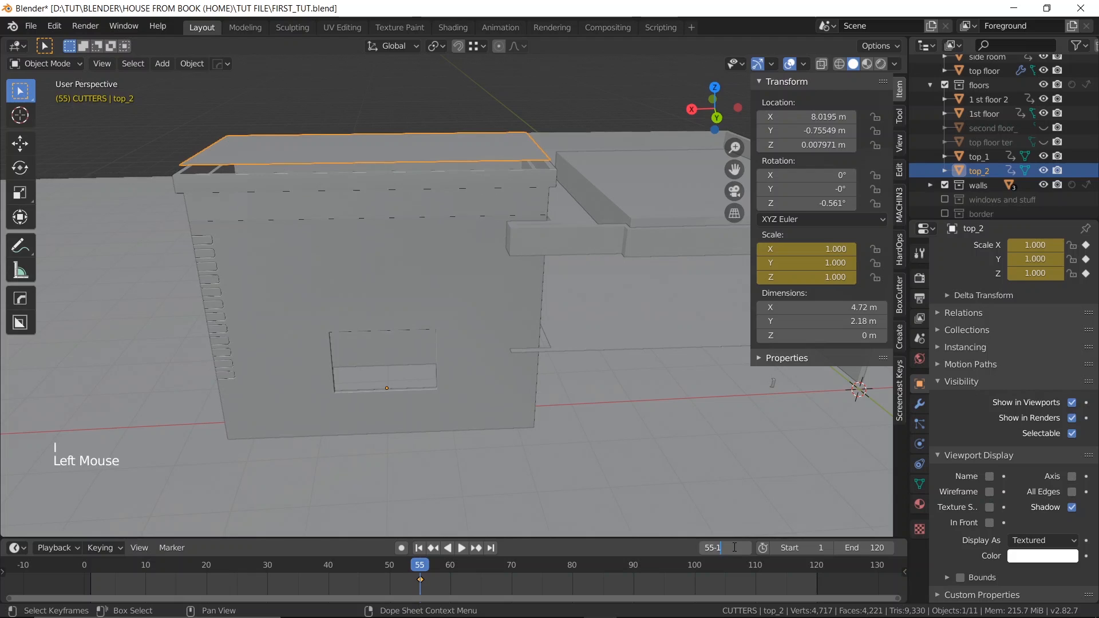
text(0)
key(Return)
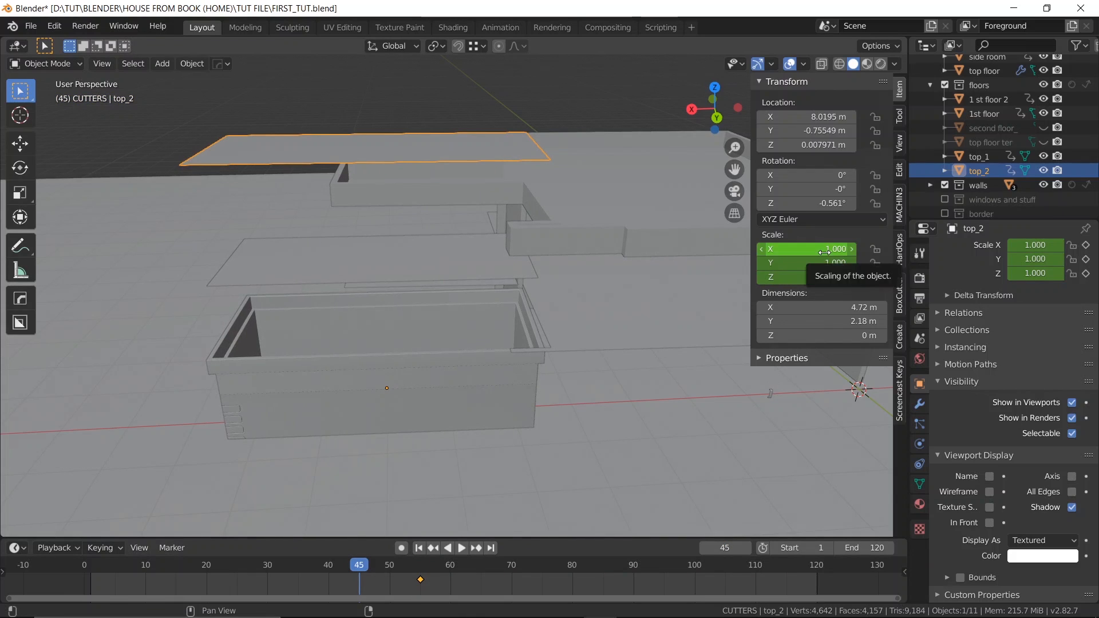
key(i)
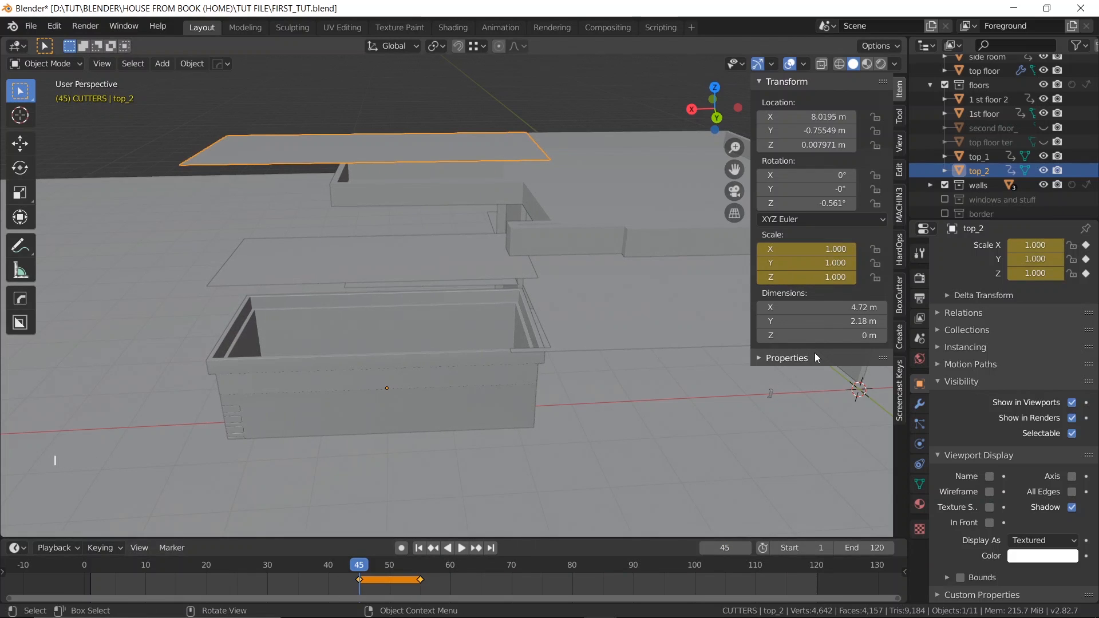
drag(793, 263, 792, 266)
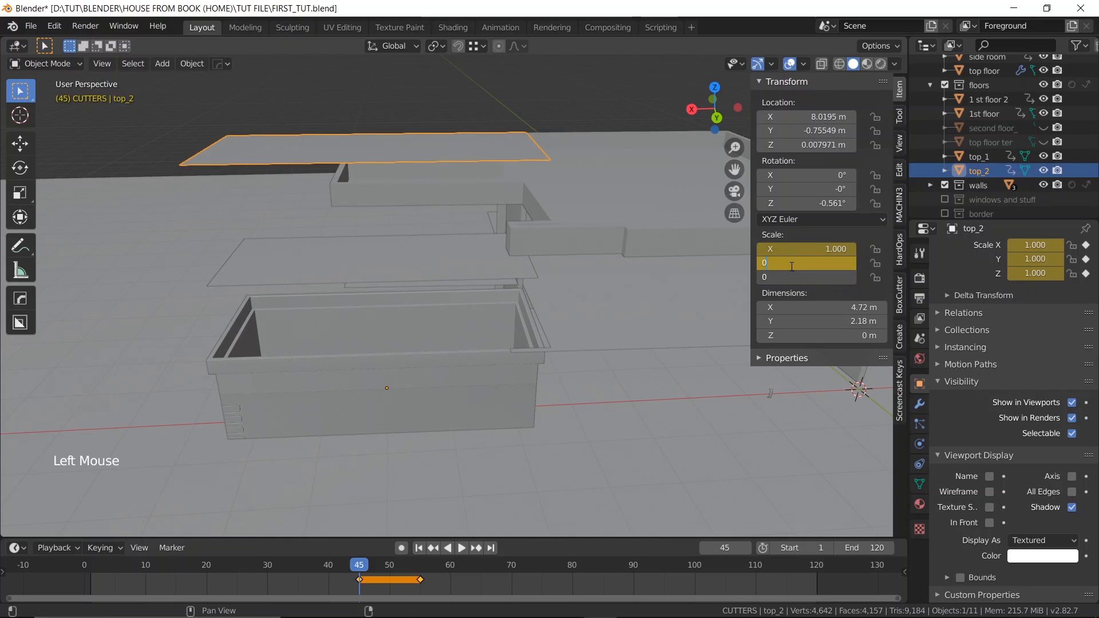
text(0)
key(Return)
click(452, 585)
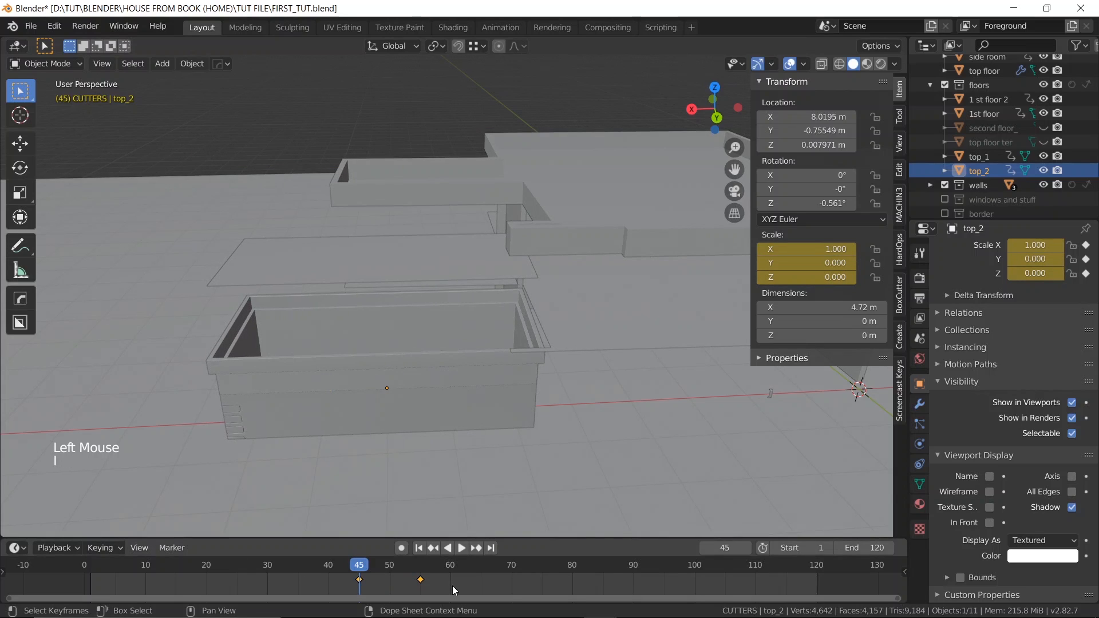
- Replay the animation from the start, and scrub between frames 55 and 61 to inspect the top_2 roof slab's motion
key(shift+Left)
key(space)
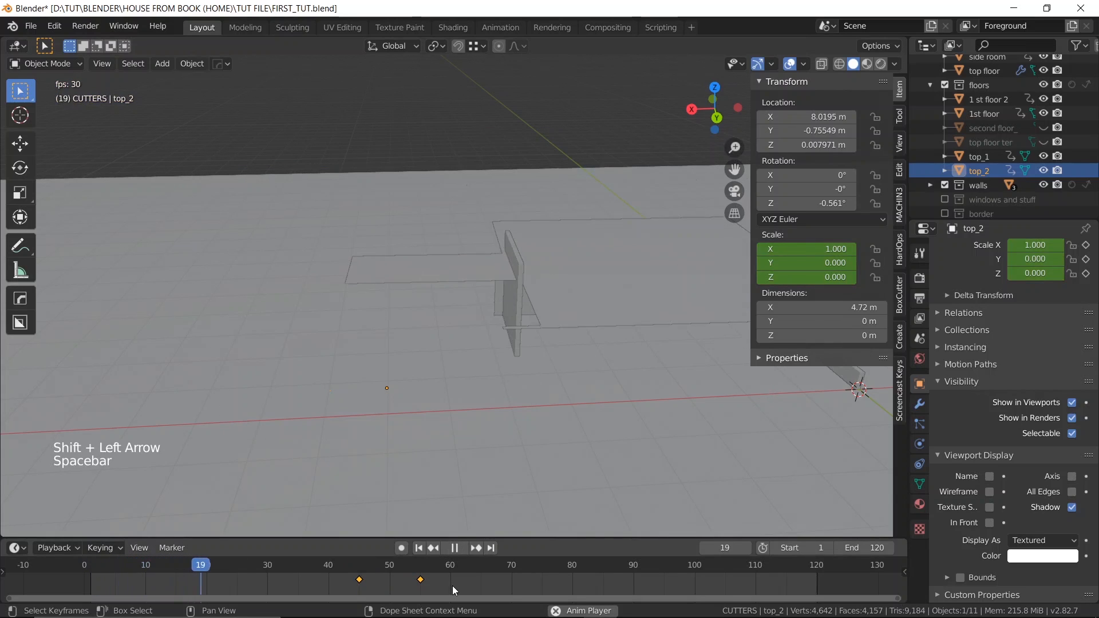
key(space)
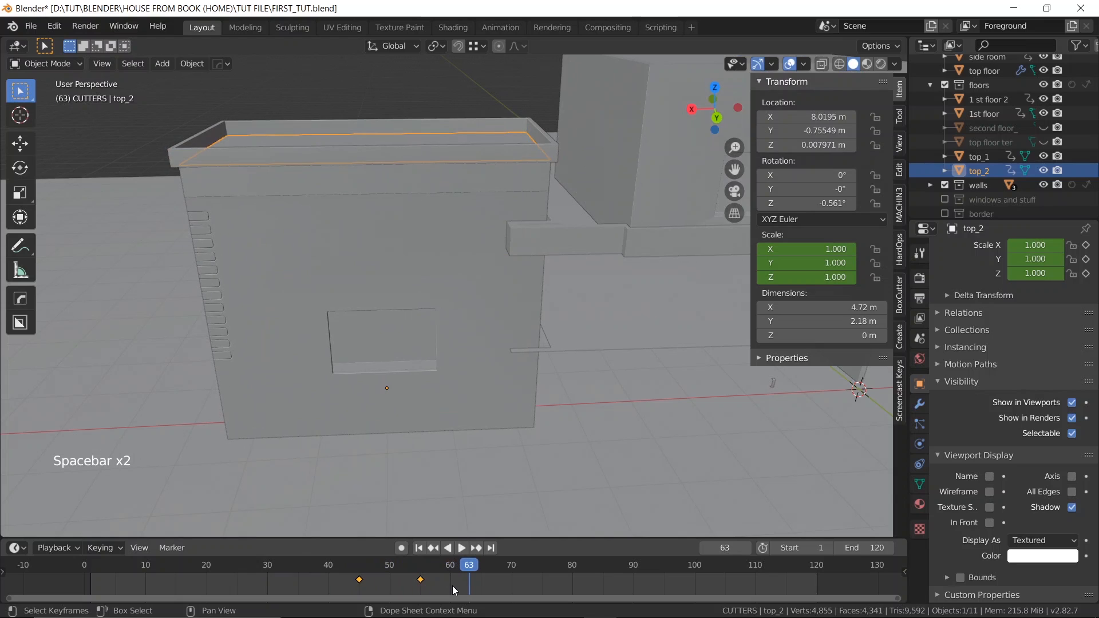
drag(475, 575, 400, 462)
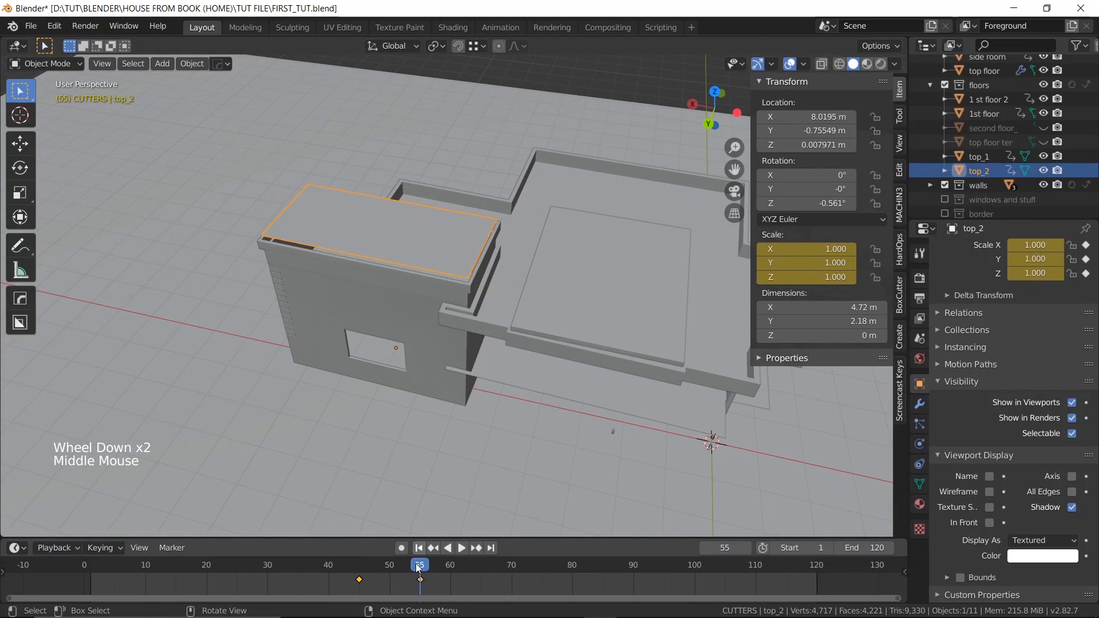
drag(416, 568, 456, 568)
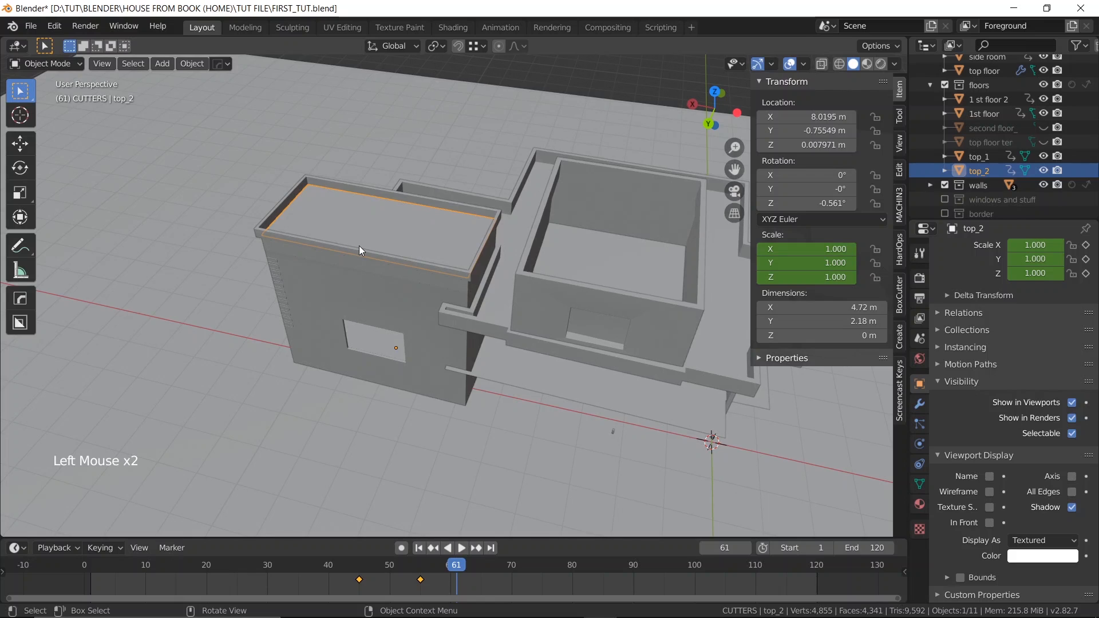
- Clear the top_2 roof slab's parent while keeping its transformation
scroll(319, 286, up, 1)
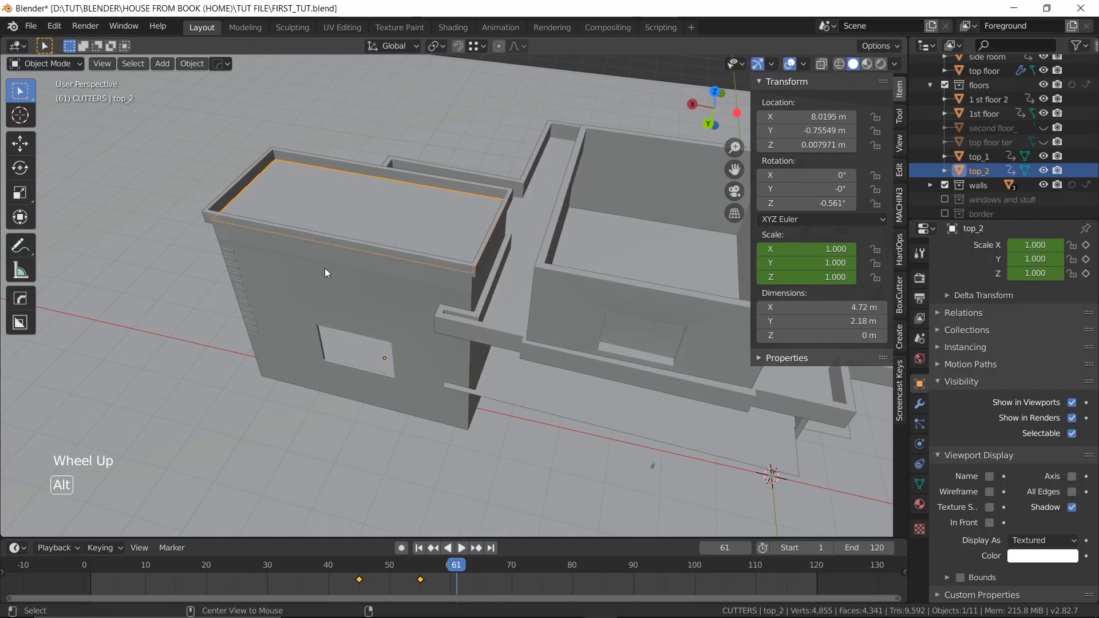
key(alt+p)
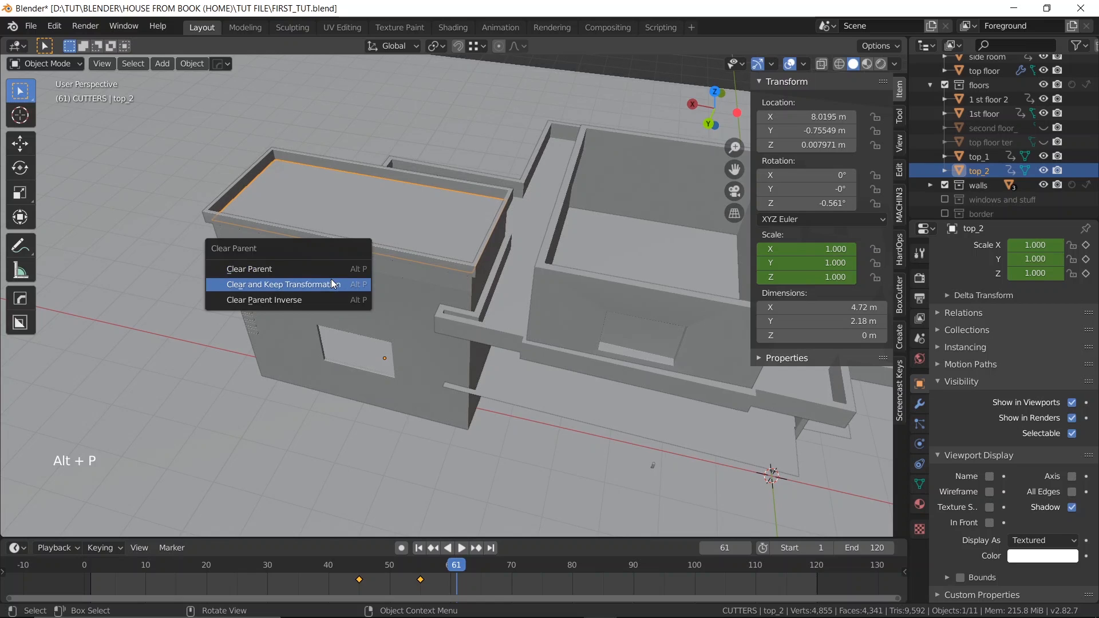
click(330, 284)
- At frame 56, set the top_2 roof slab's origin to the centre of its geometry
drag(445, 565, 425, 526)
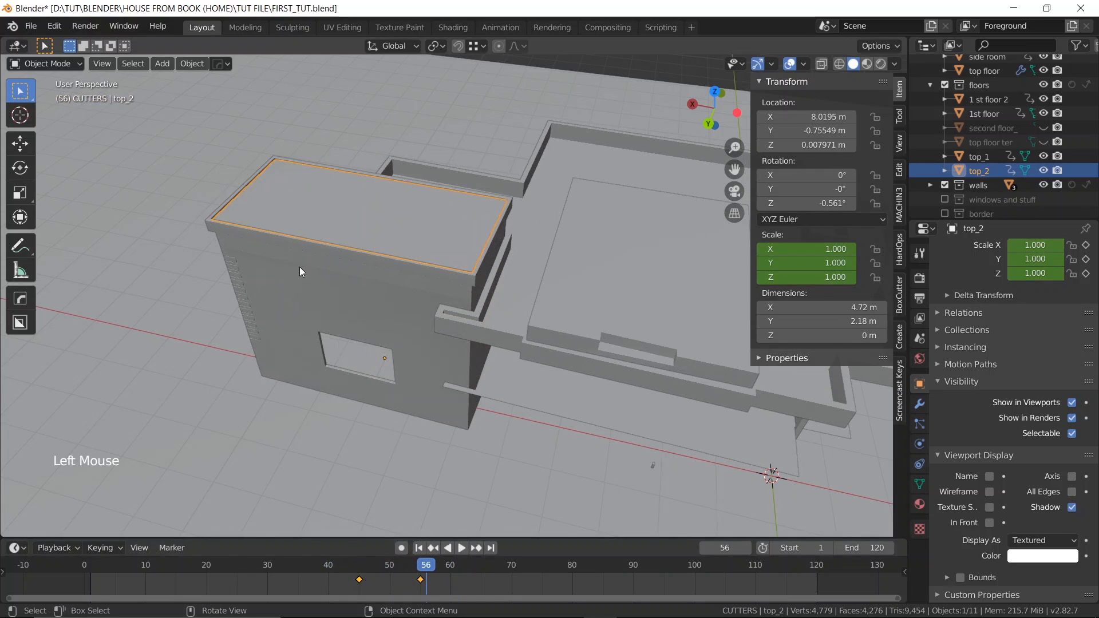
scroll(300, 268, up, 3)
middle_drag(309, 258, 353, 224)
scroll(352, 219, down, 3)
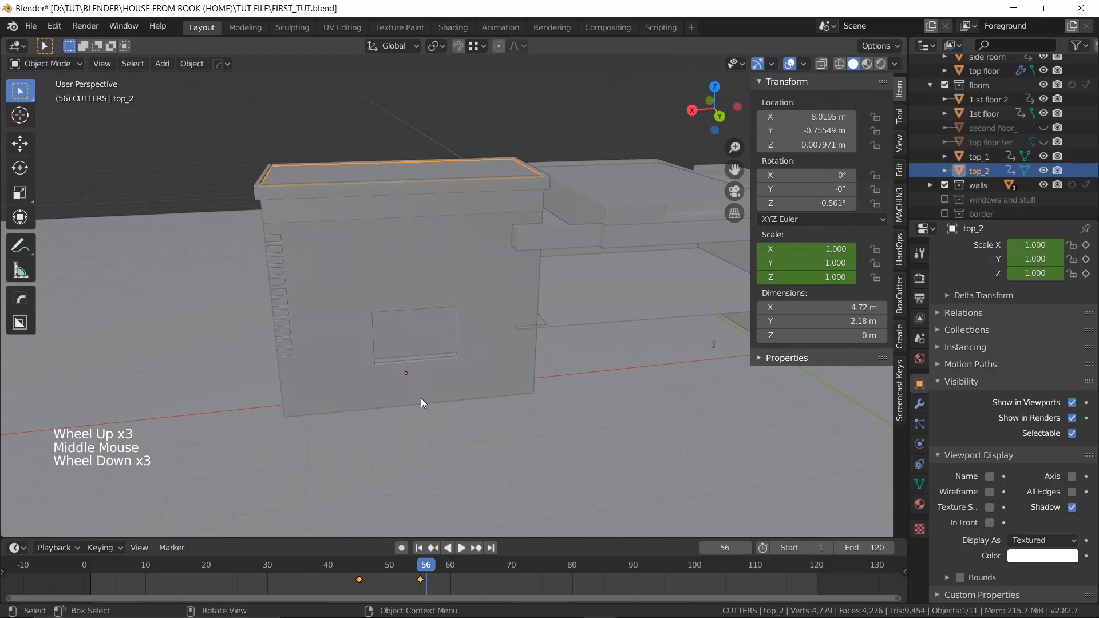
middle_drag(333, 152, 331, 187)
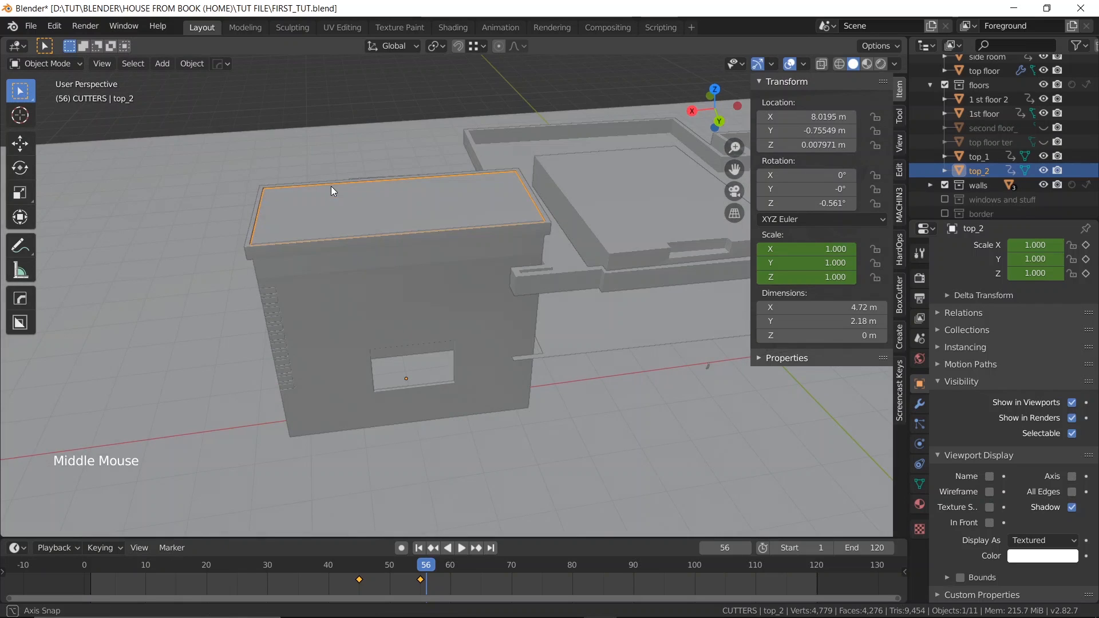
right_click(330, 200)
mouse_move(359, 201)
click(427, 220)
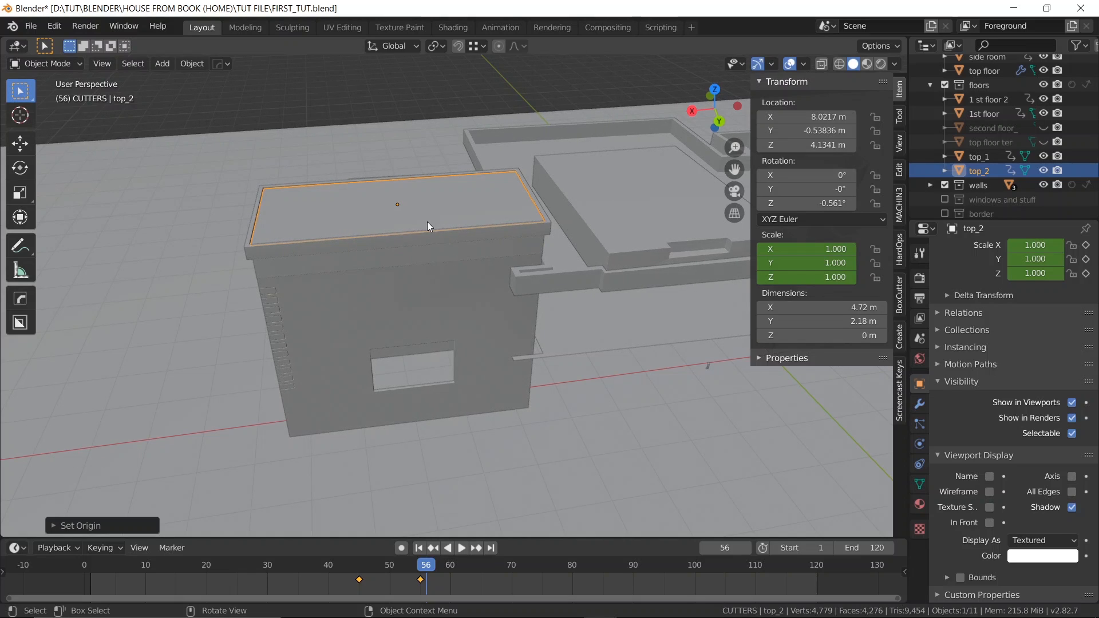
- Replay the animation from about frame 39 to frame 66 to check how the side room's roof slab scales in
scroll(430, 226, down, 2)
shift+middle_drag(430, 226, 395, 223)
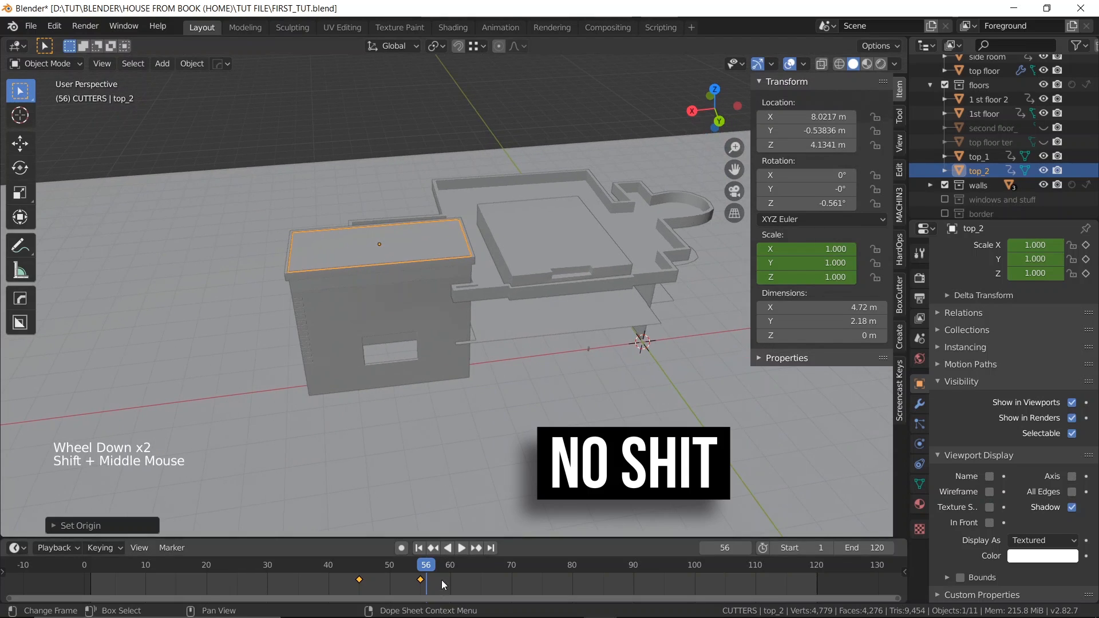
drag(424, 567, 322, 562)
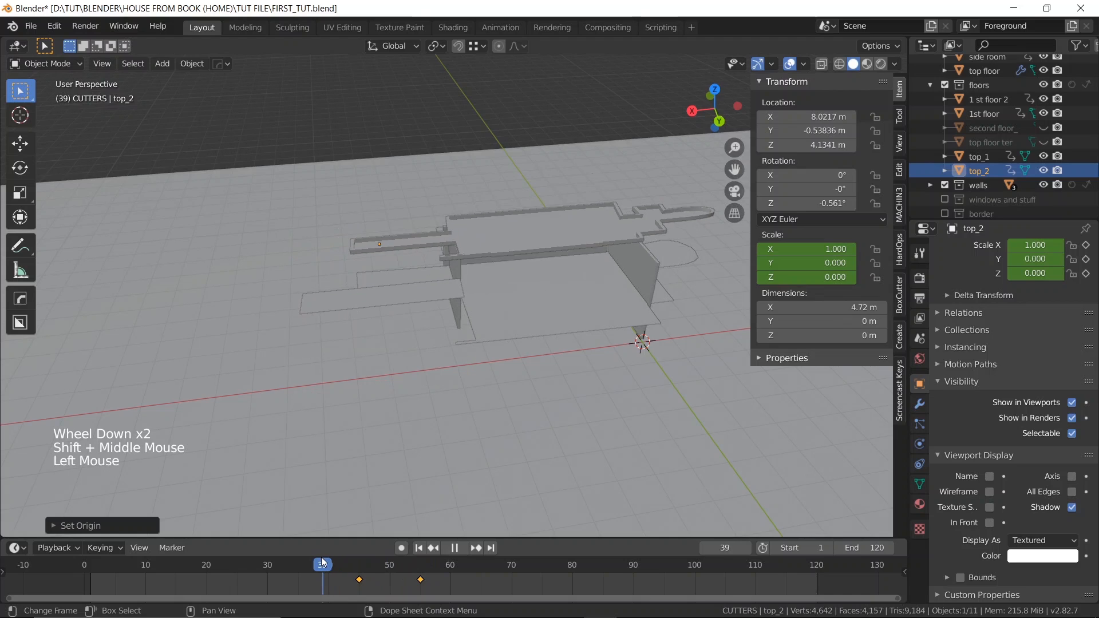
key(space)
key(space)
scroll(541, 376, down, 1)
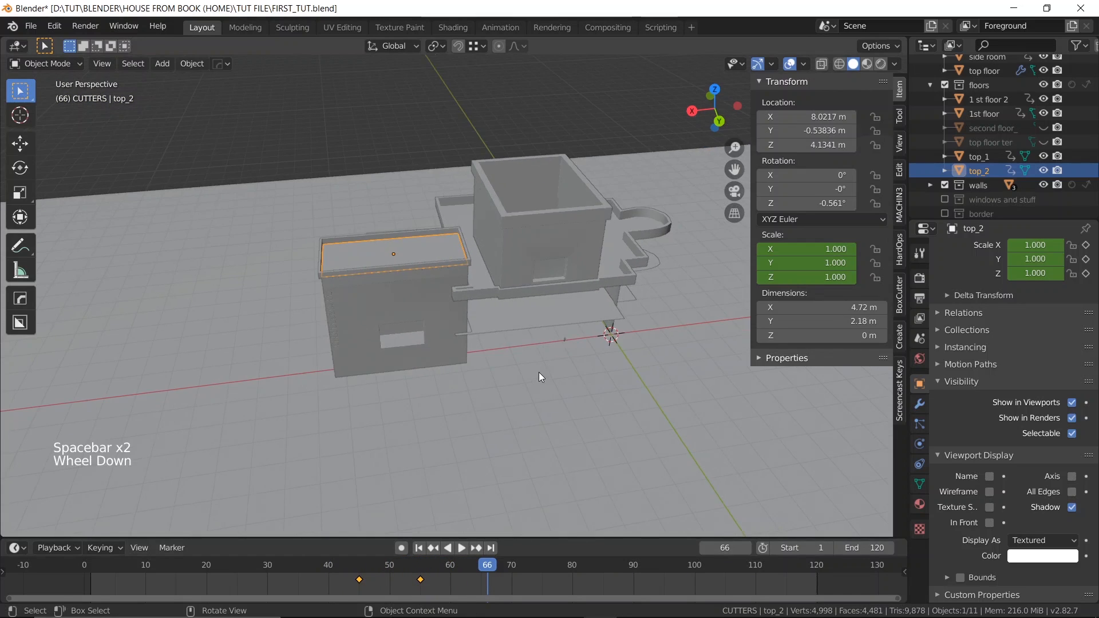
- Hide the top_2, top_1, 1st floor and 1 st floor 2 slabs in the floors collection
middle_drag(541, 378, 506, 338)
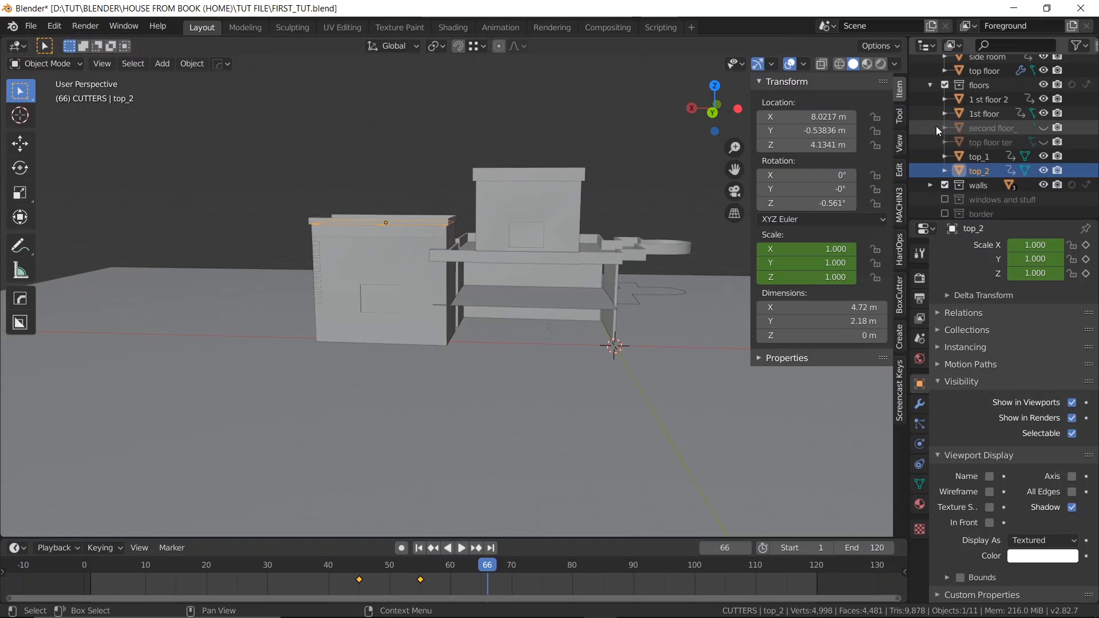
scroll(342, 201, up, 3)
middle_drag(343, 201, 379, 235)
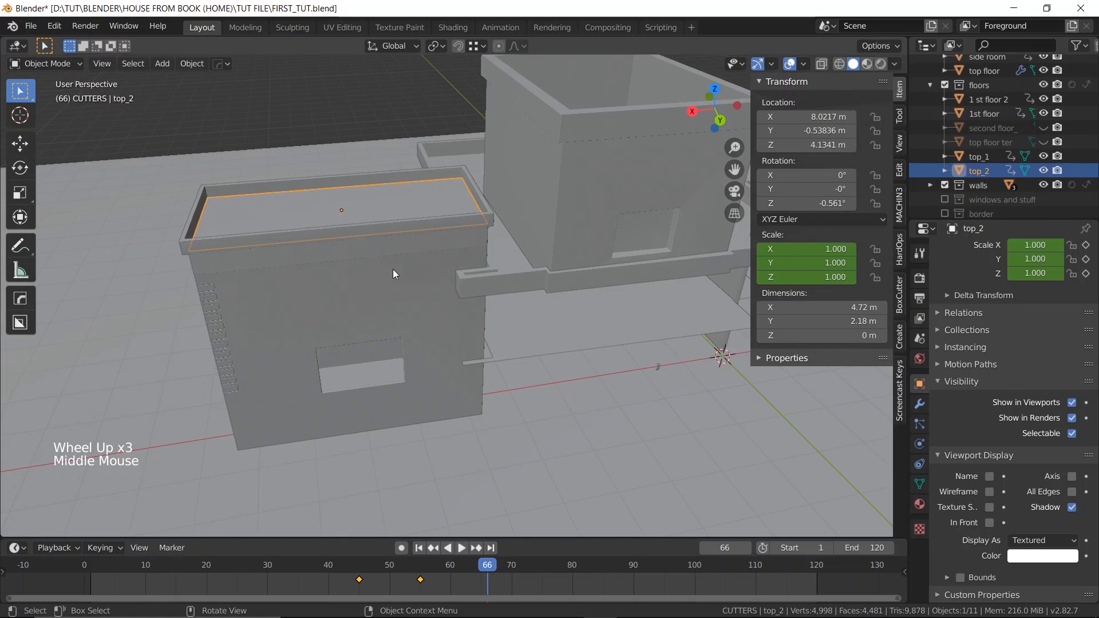
click(1039, 169)
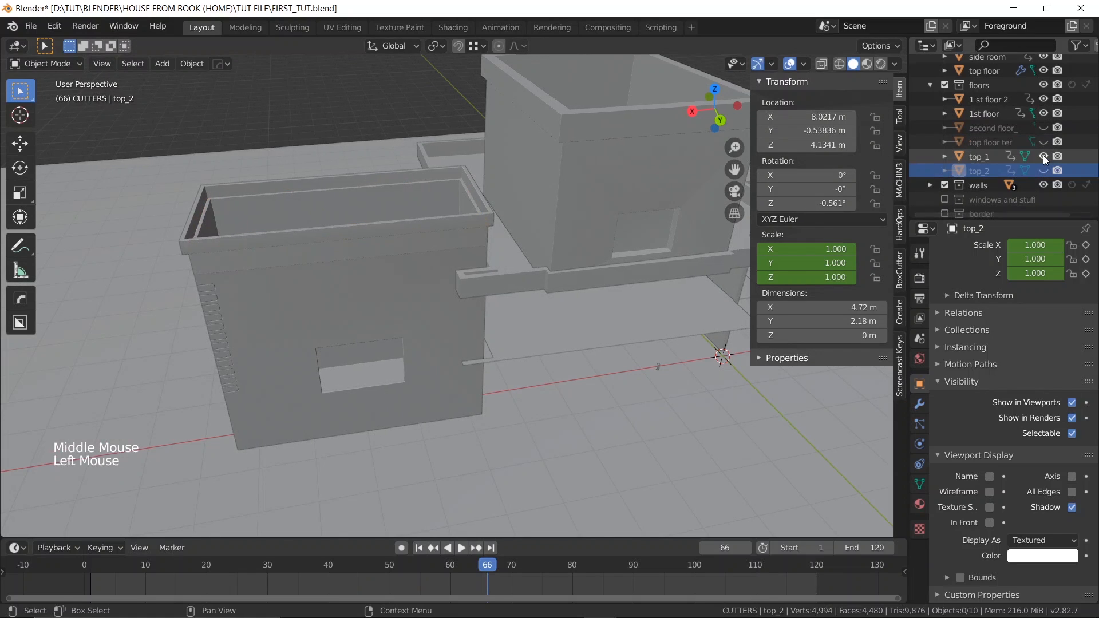
click(1043, 156)
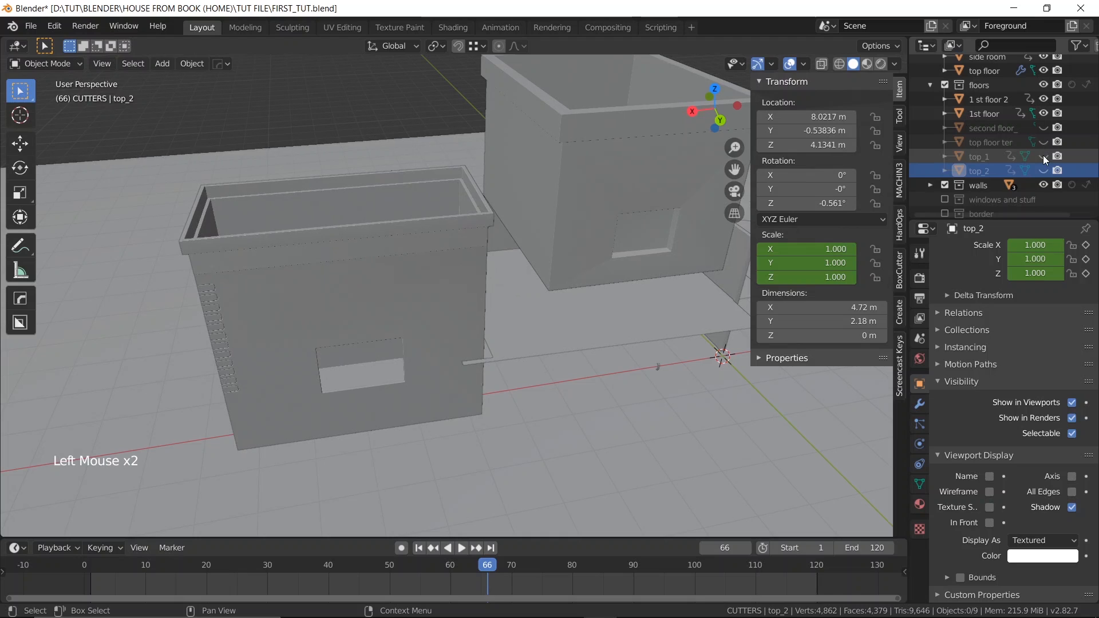
click(1043, 112)
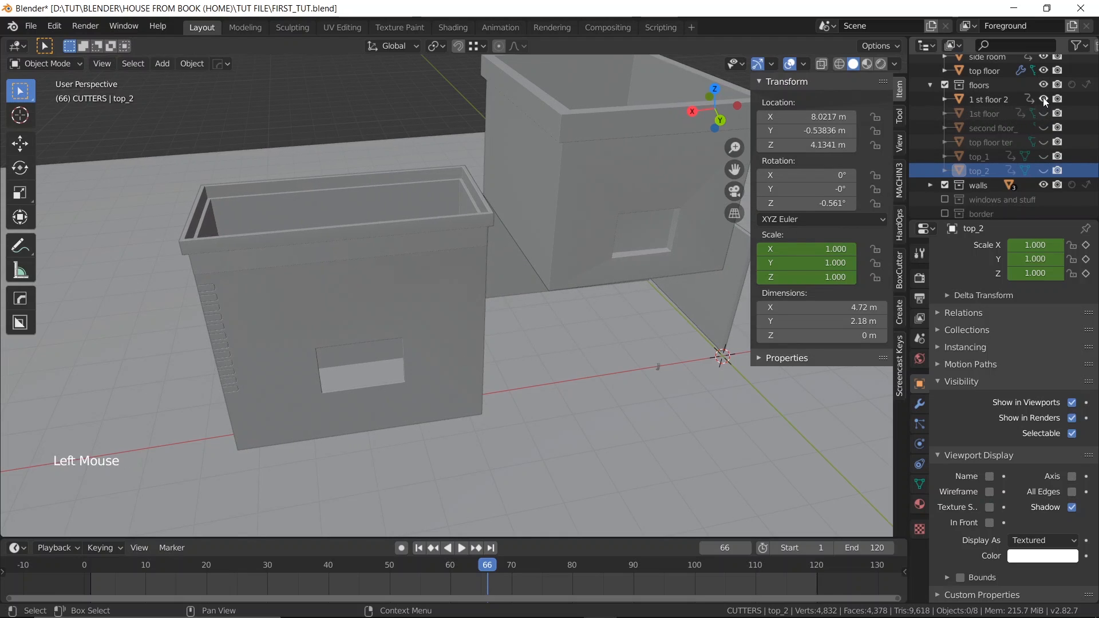
click(1044, 99)
- Hide the side room and main house walls so that the inside of the top floor can be viewed
scroll(397, 178, down, 2)
click(362, 315)
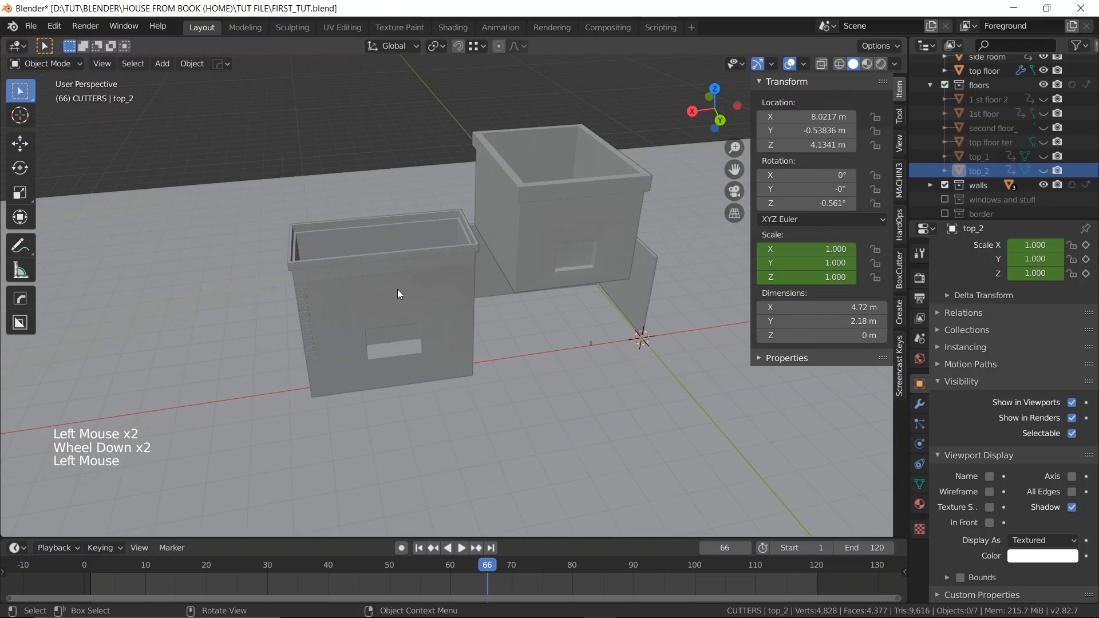
scroll(932, 108, up, 2)
click(1044, 103)
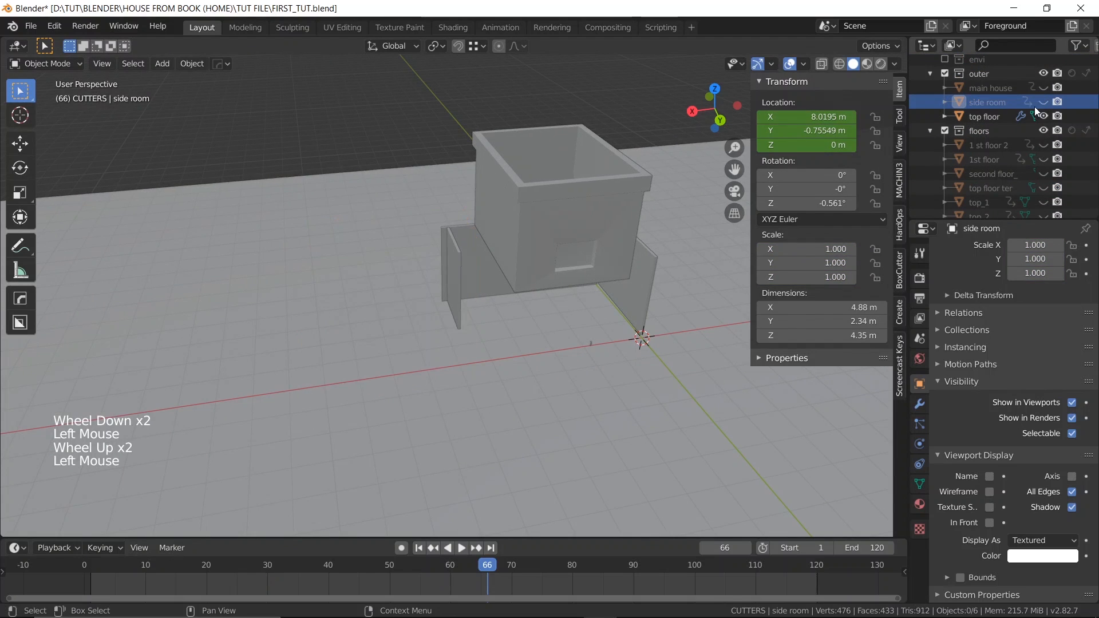
scroll(396, 270, up, 2)
middle_drag(396, 270, 455, 245)
scroll(678, 191, down, 2)
middle_drag(678, 192, 518, 241)
scroll(629, 205, up, 1)
scroll(545, 210, down, 1)
scroll(506, 192, up, 1)
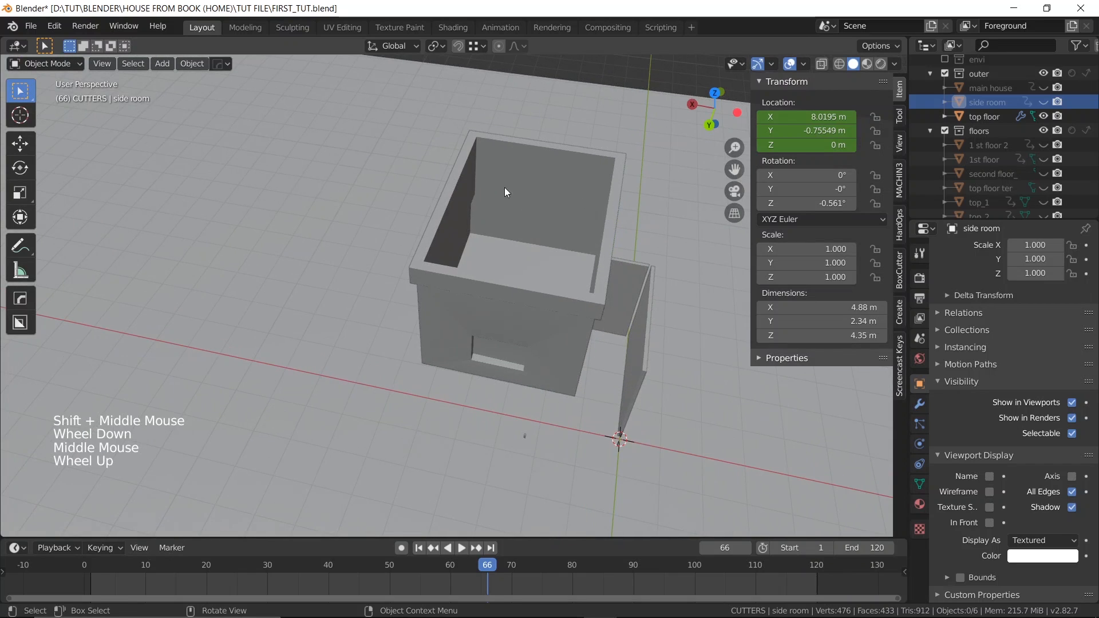
scroll(467, 209, up, 1)
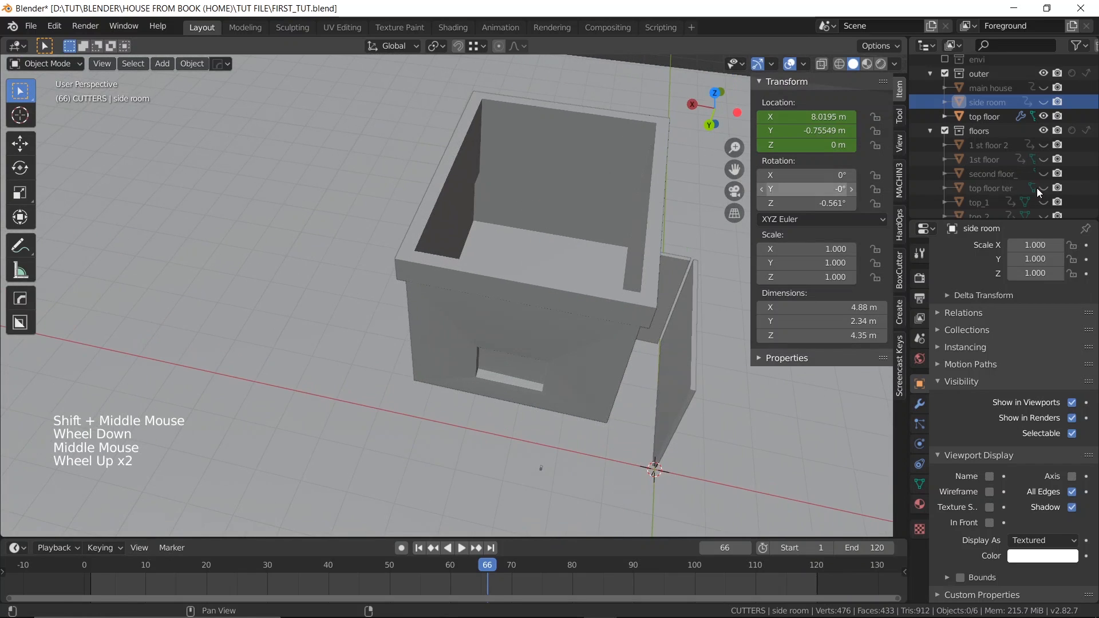
- Toggle the hidden floor slabs one by one to identify them, and leave second floor_ visible
click(1045, 146)
click(1044, 145)
click(1047, 159)
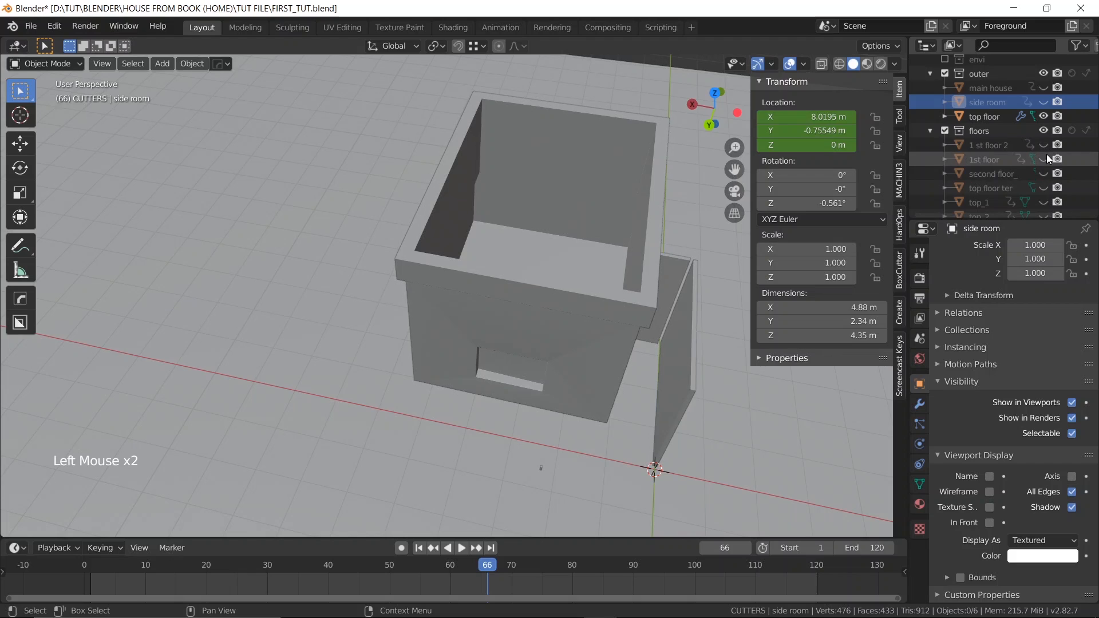
click(1046, 160)
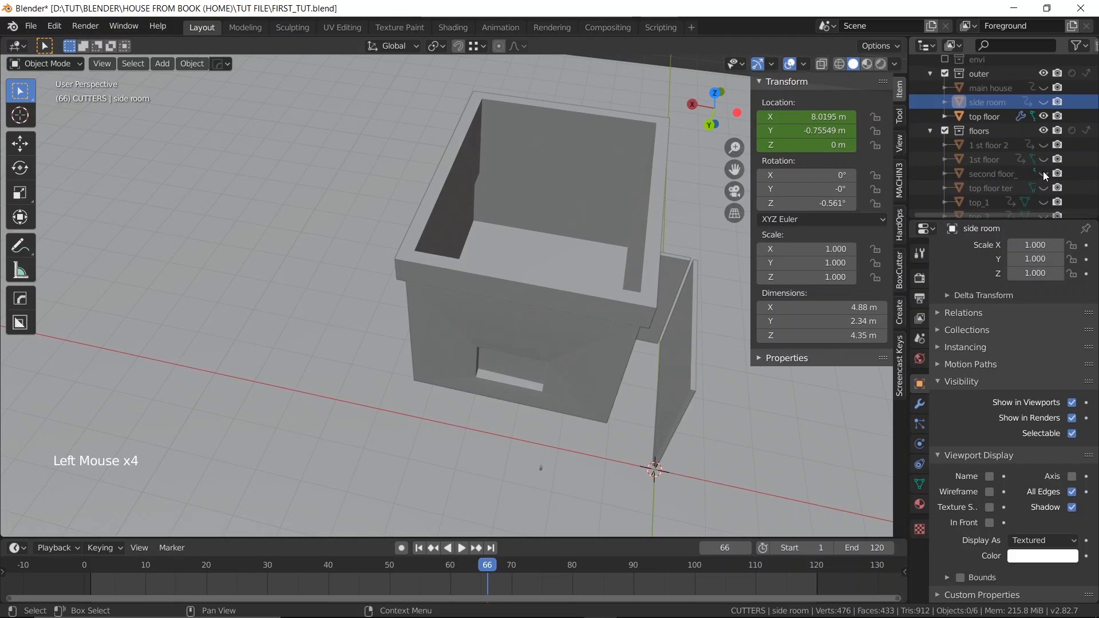
click(1044, 173)
click(1044, 173)
click(1044, 172)
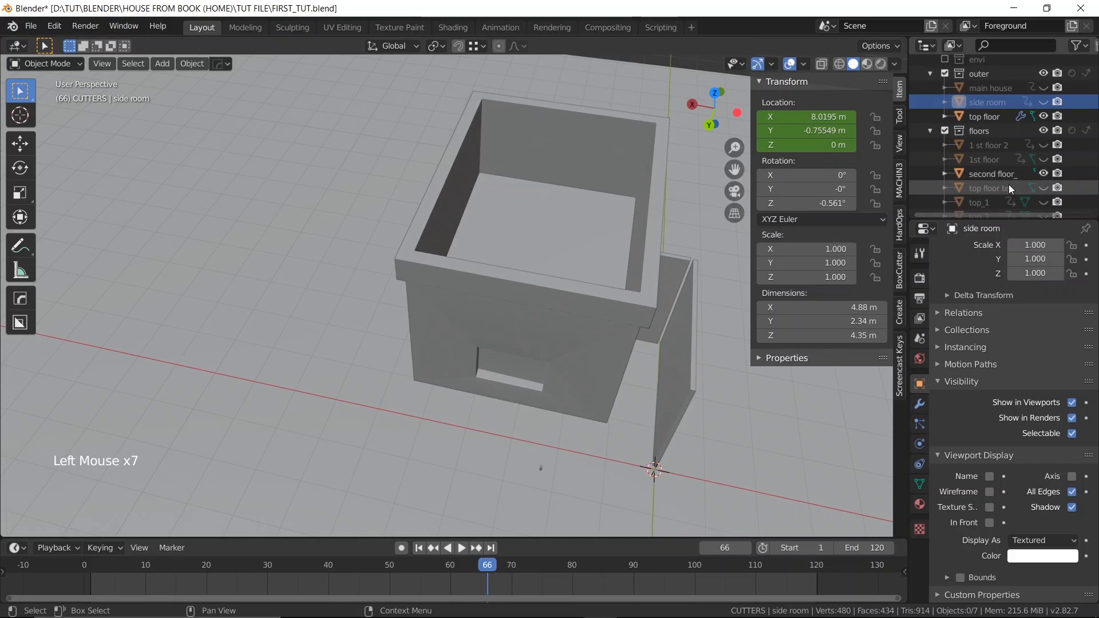
- Select the second floor_ slab and insert a scale keyframe for it at frame 58
click(995, 180)
drag(470, 567, 430, 465)
scroll(449, 419, down, 2)
middle_drag(457, 390, 480, 322)
scroll(480, 323, up, 1)
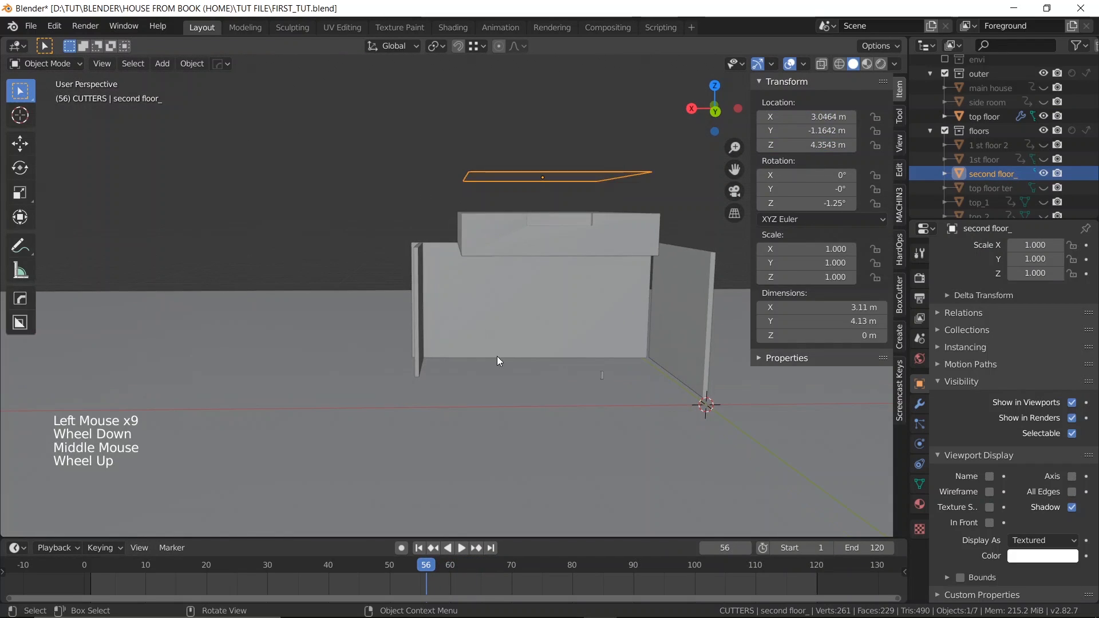
drag(422, 568, 437, 547)
scroll(543, 243, down, 1)
middle_drag(543, 243, 584, 224)
scroll(584, 224, up, 1)
key(i)
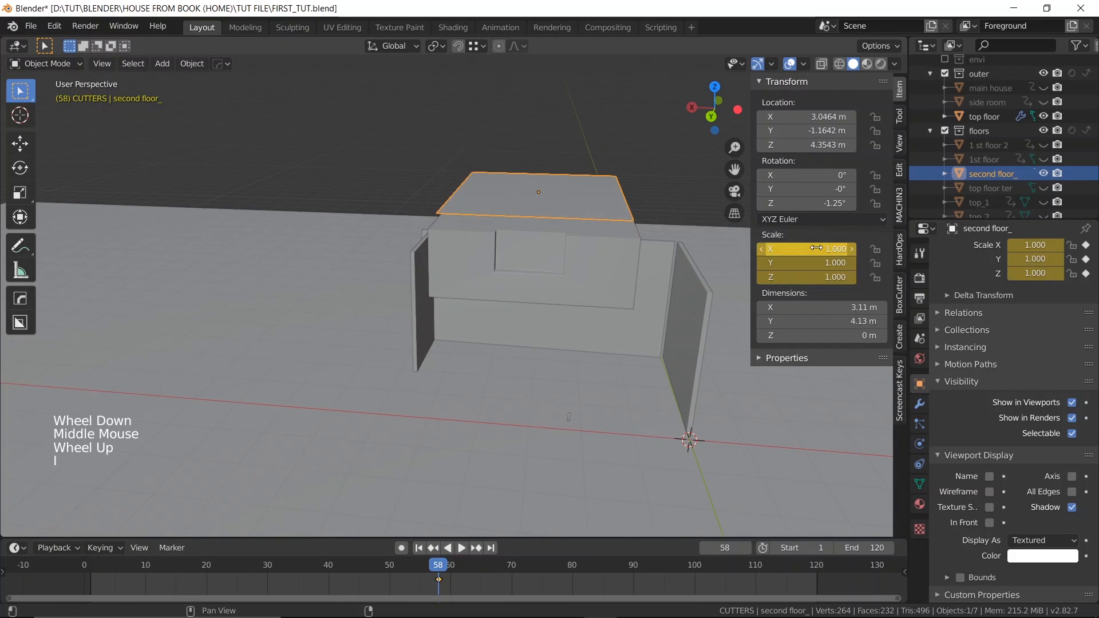
- At frame 48, set the second floor_ slab's Y and Z scale to 0 and keyframe the scale
click(725, 544)
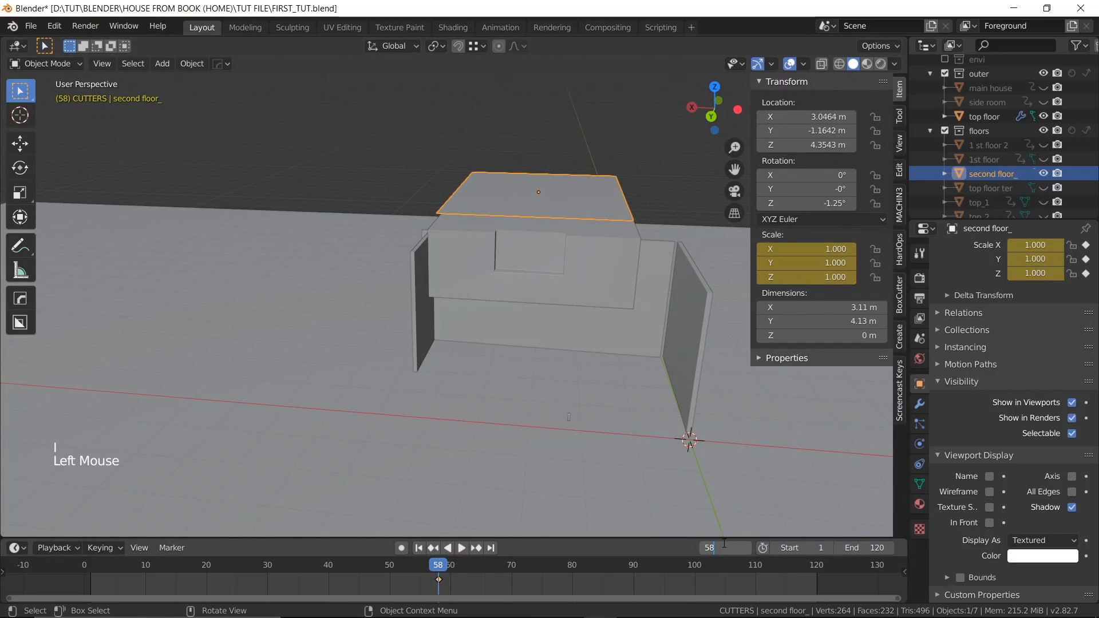
key(Return)
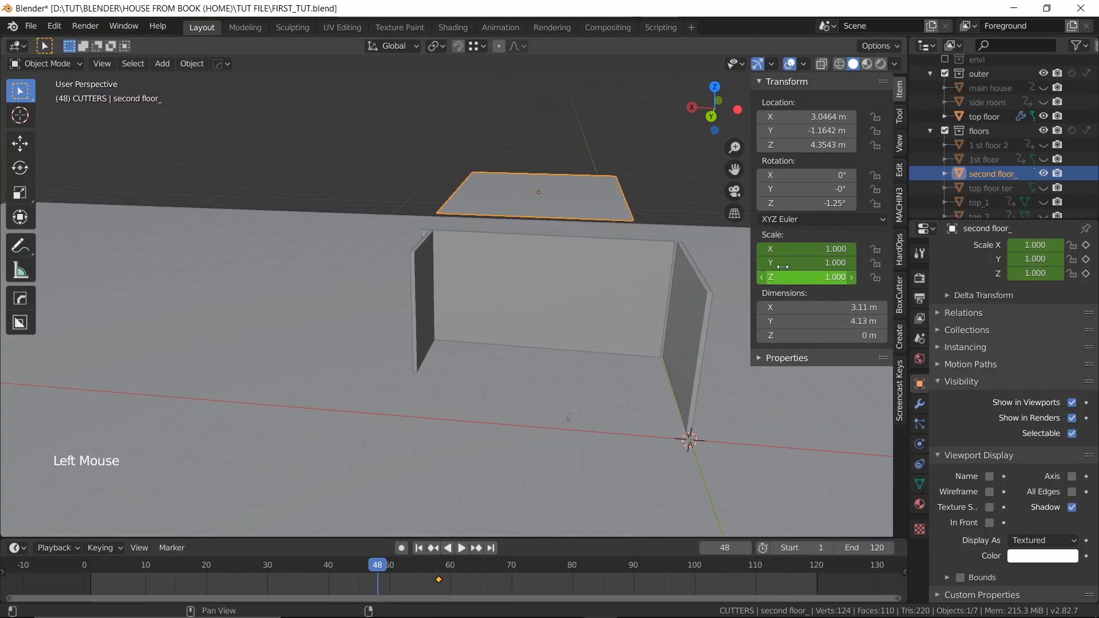
drag(781, 266, 782, 277)
key(Return)
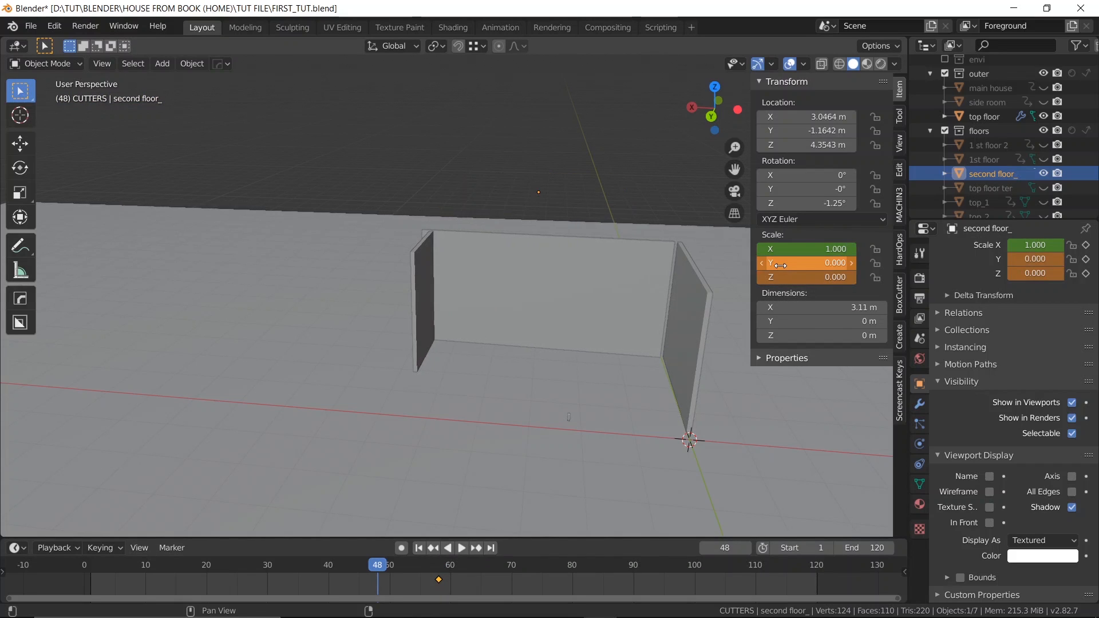
key(i)
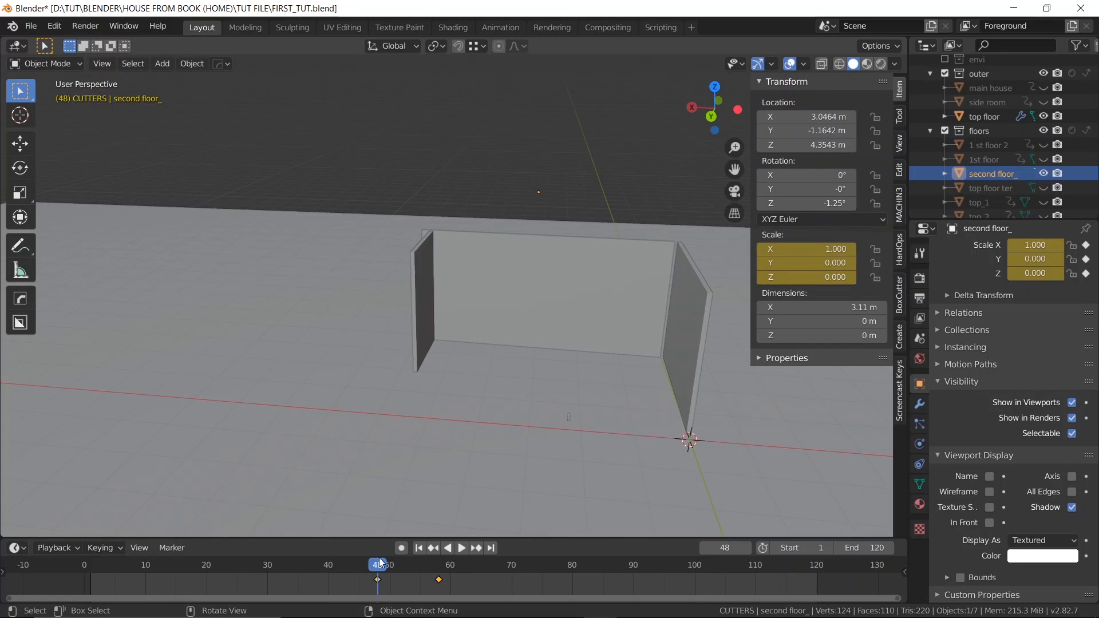
- Replay the animation from about frame 45 to check how the second floor_ slab scales in
drag(382, 565, 362, 537)
key(space)
key(space)
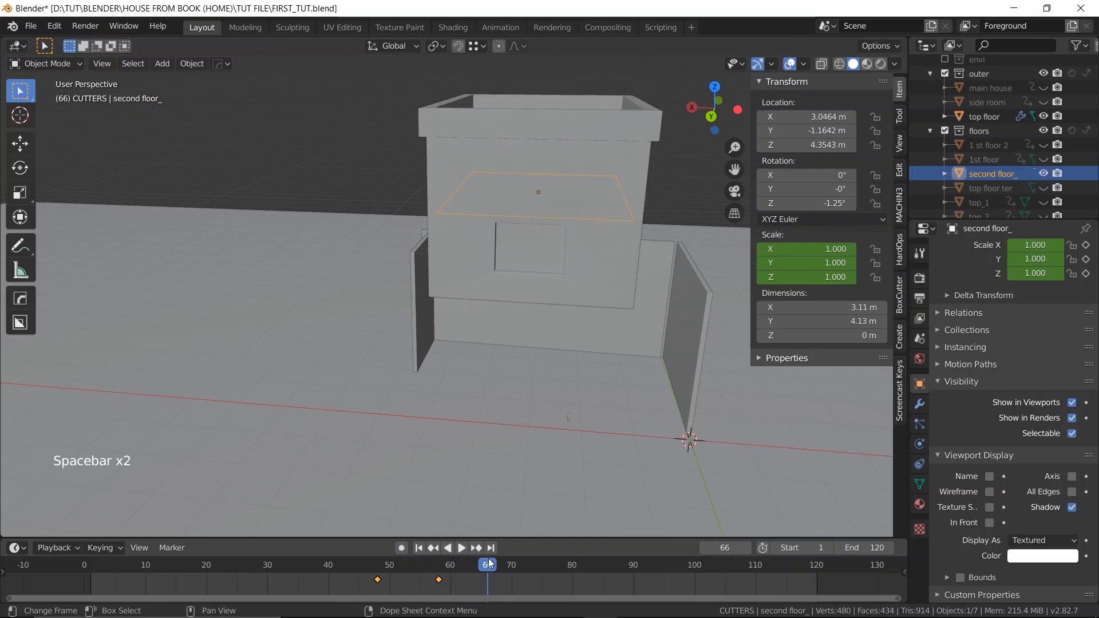
click(357, 545)
key(space)
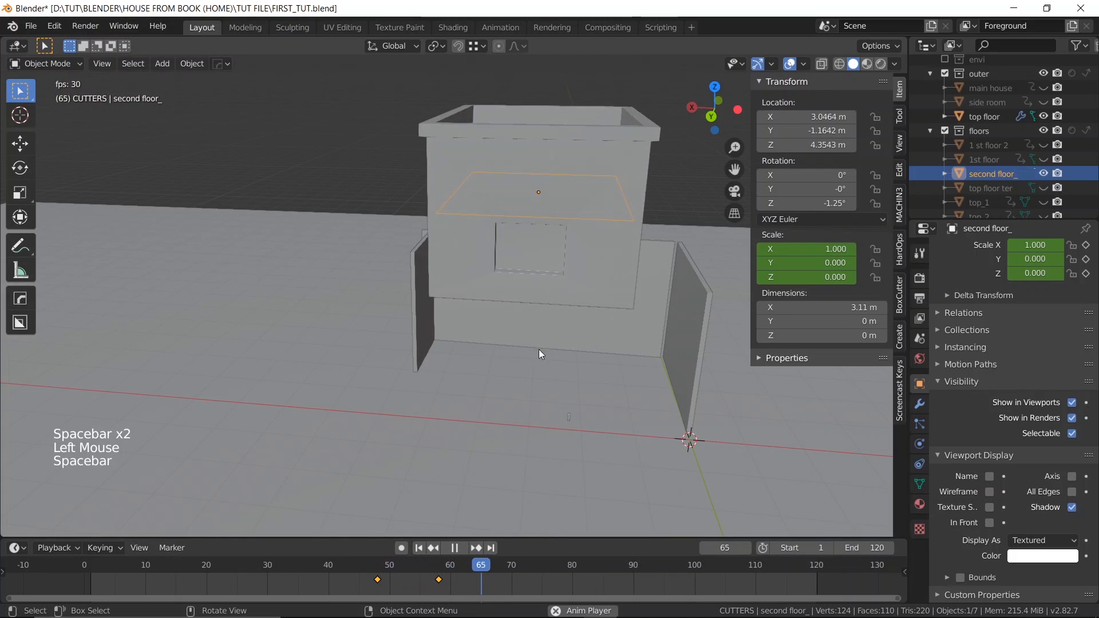
key(space)
- Briefly show and hide top_2, top_1, 1st floor and 1 st floor 2 to check which slab each one is
scroll(1014, 155, down, 3)
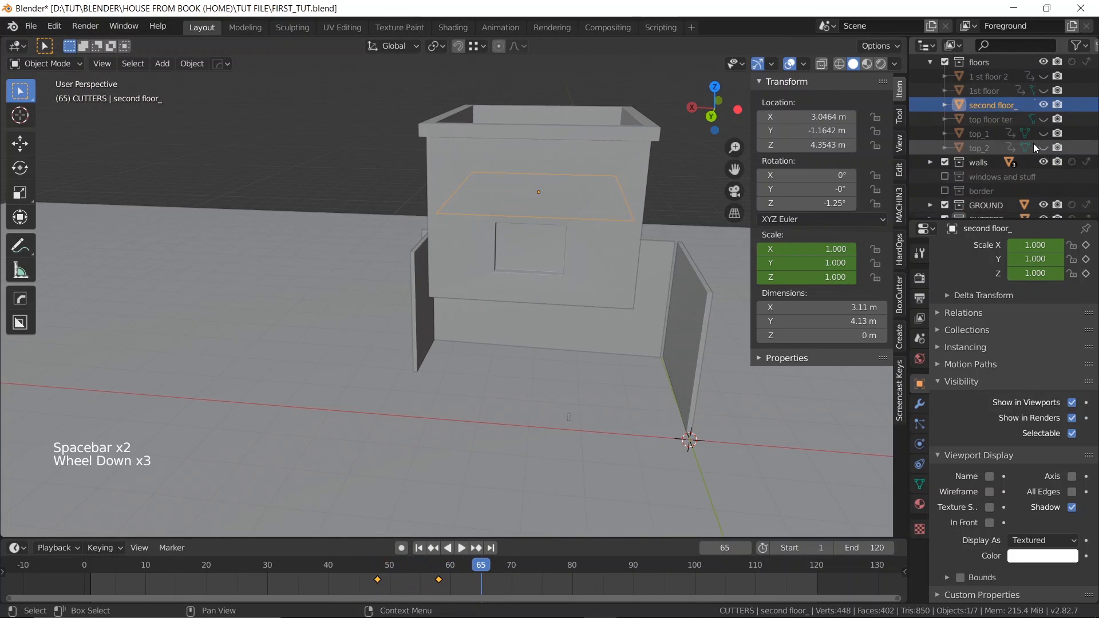
click(1042, 147)
click(1041, 147)
click(1045, 132)
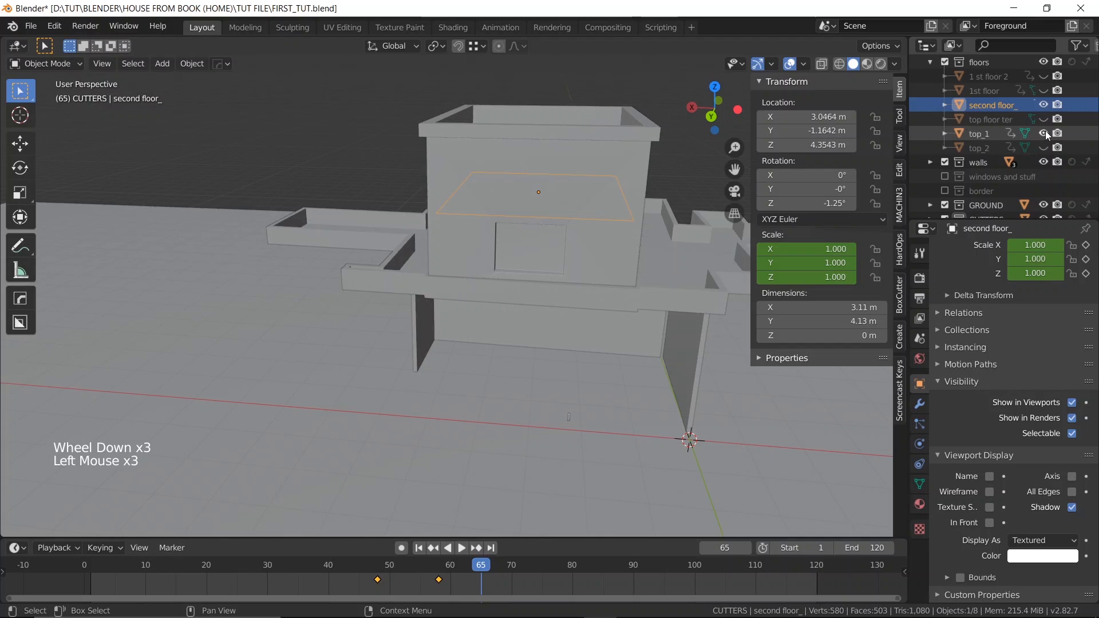
click(1045, 131)
click(1044, 91)
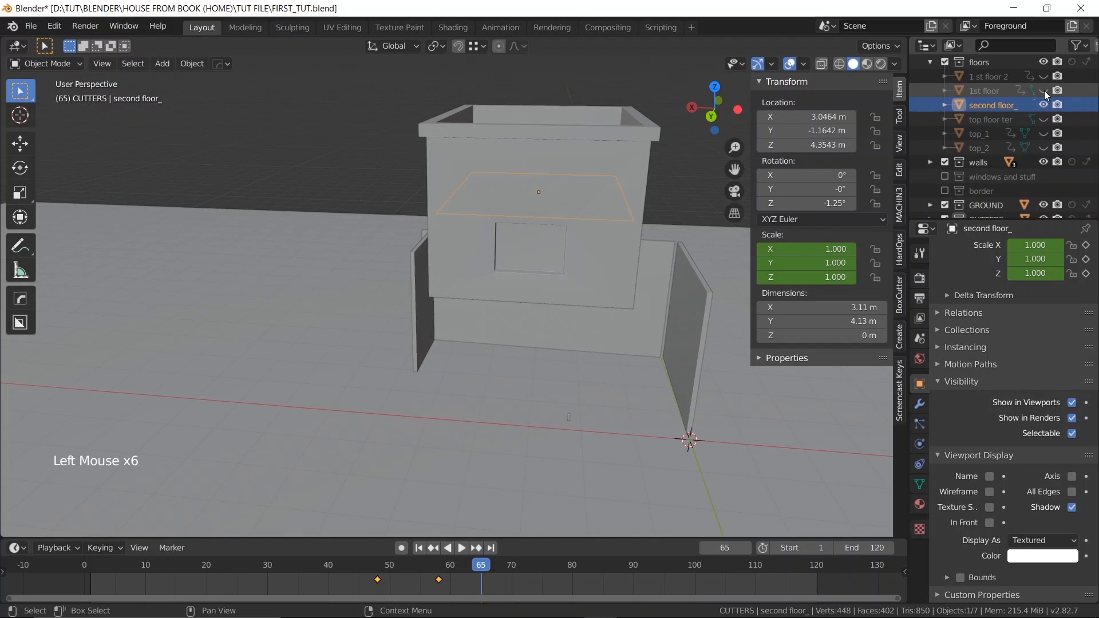
double_click(1043, 75)
scroll(526, 240, down, 2)
middle_drag(527, 240, 509, 253)
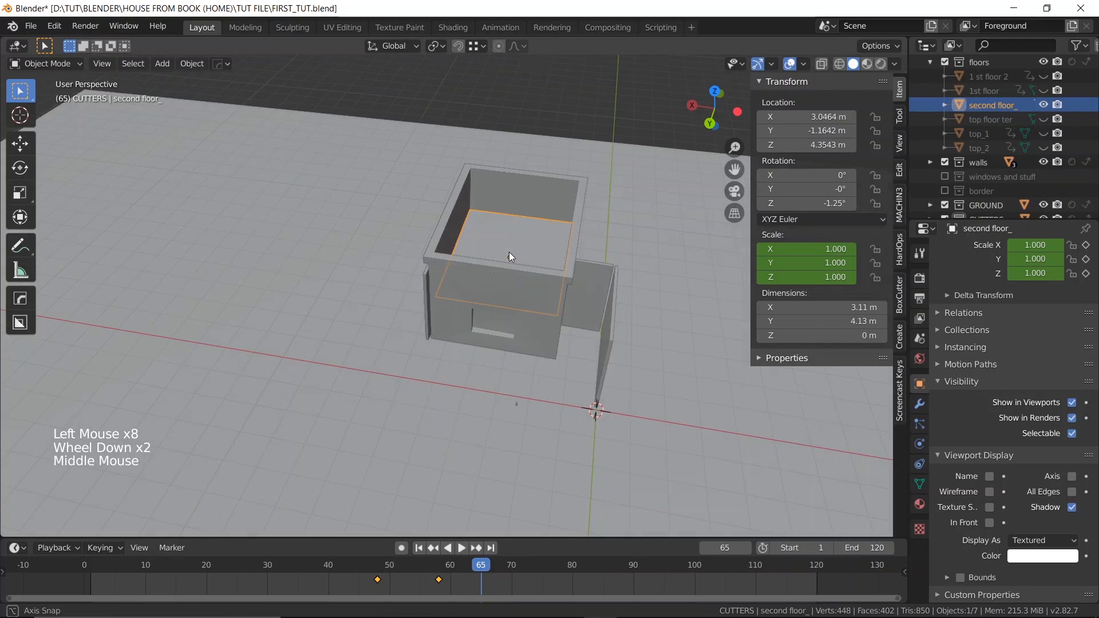
- At frame 74, check the hidden walls and slabs by toggling their visibility, and unhide the top floor ter slab
drag(483, 565, 535, 543)
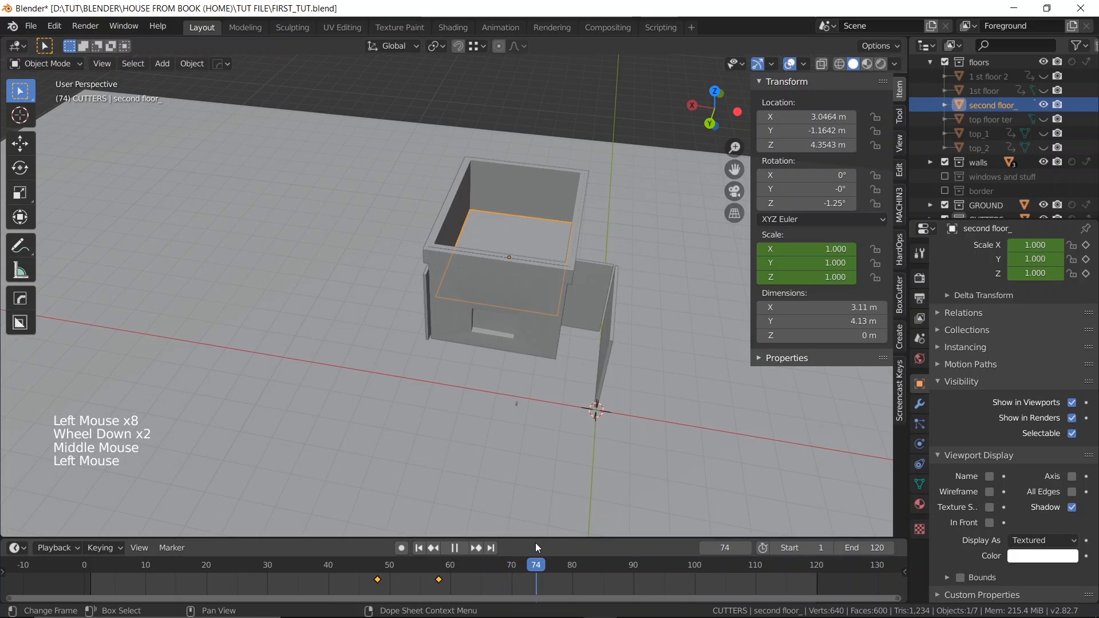
scroll(489, 252, up, 2)
scroll(990, 145, down, 2)
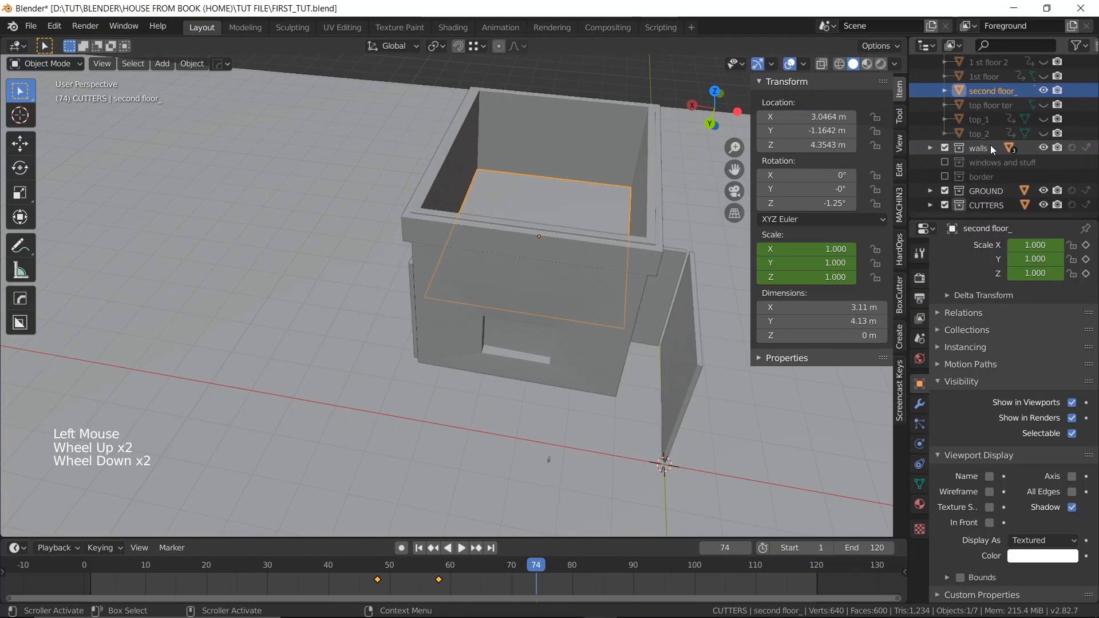
scroll(992, 145, up, 3)
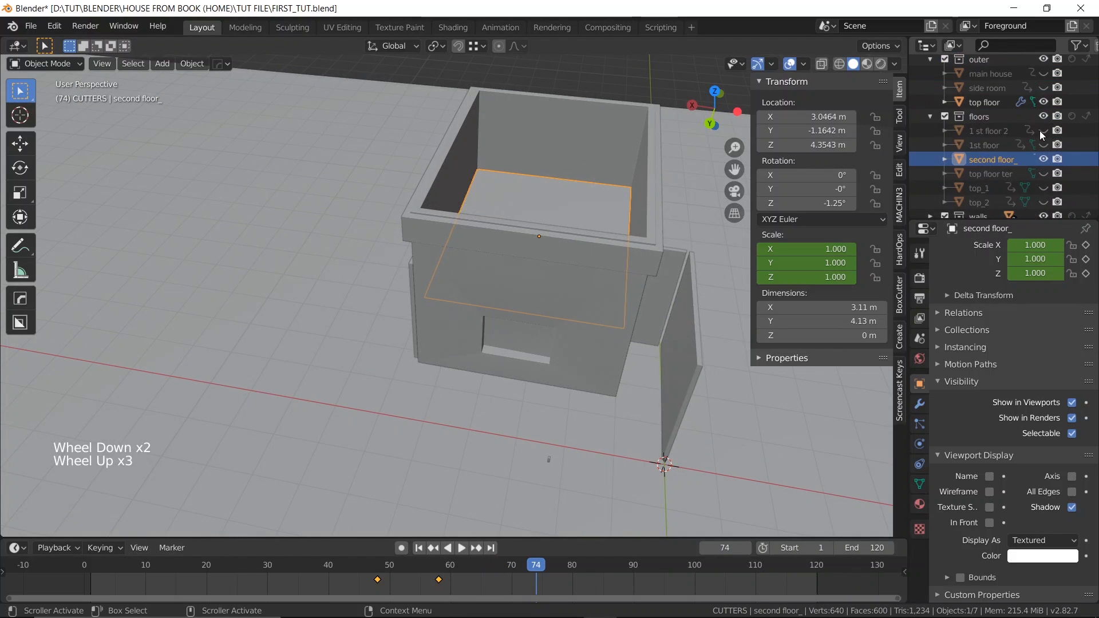
click(1044, 80)
click(1044, 81)
click(1044, 72)
click(1044, 71)
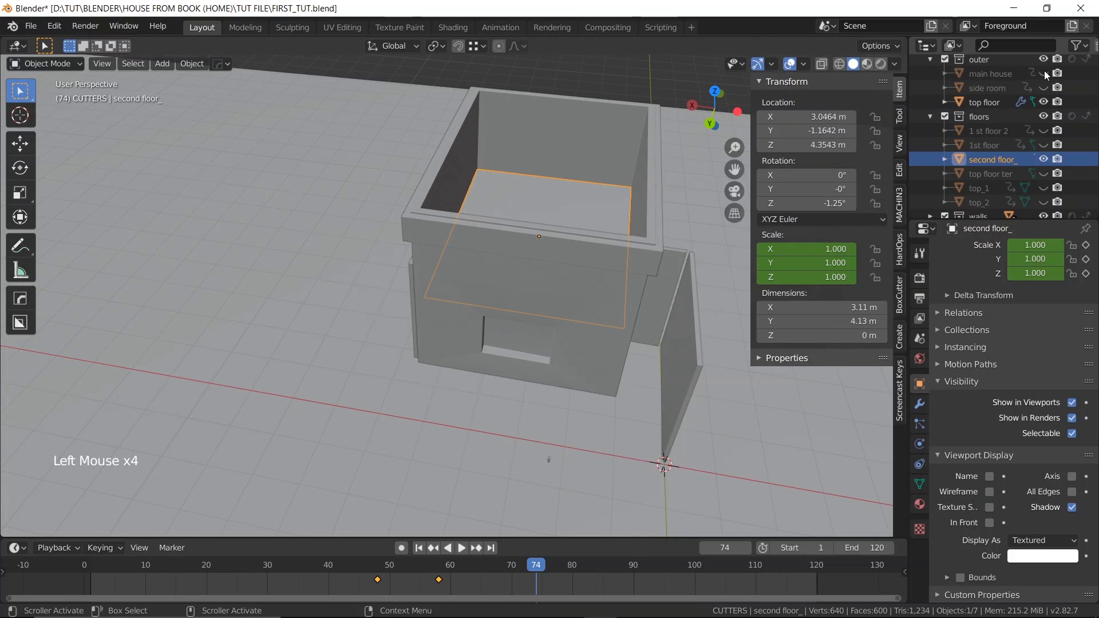
click(1043, 130)
click(1042, 130)
click(1044, 143)
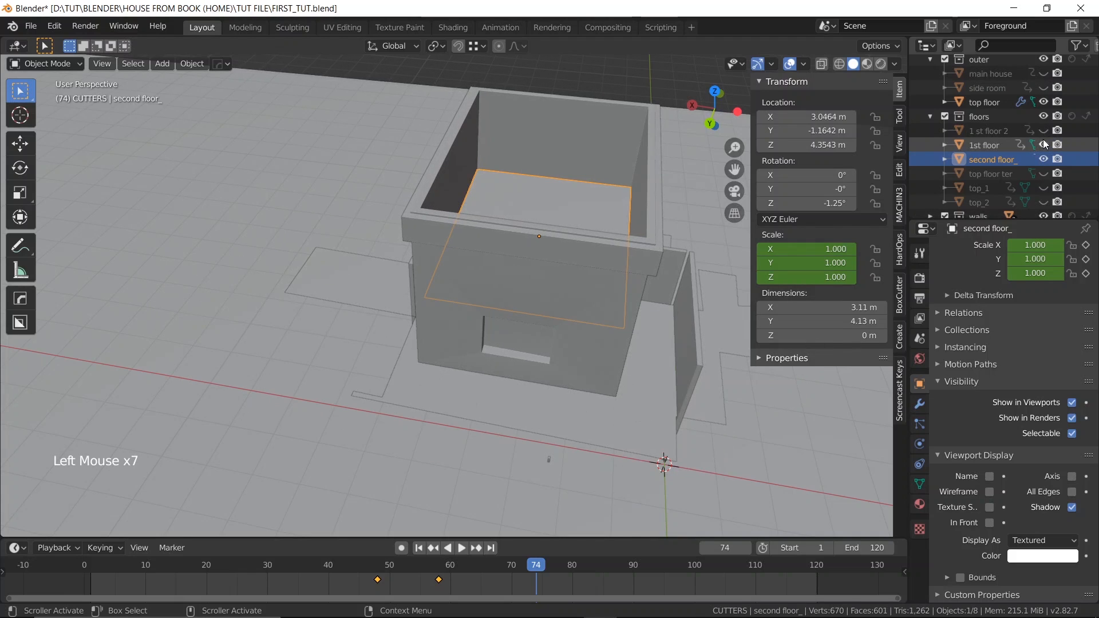
click(1044, 144)
click(1045, 173)
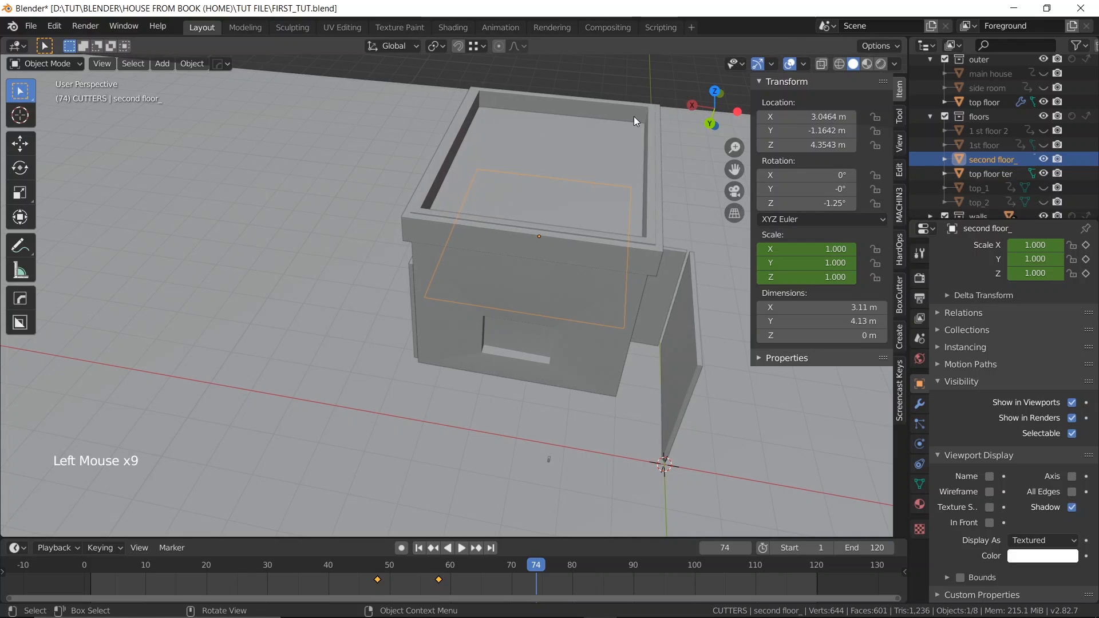
- Select the top floor ter slab and insert a scale keyframe for it at frame 64
click(564, 144)
click(564, 145)
scroll(543, 195, up, 1)
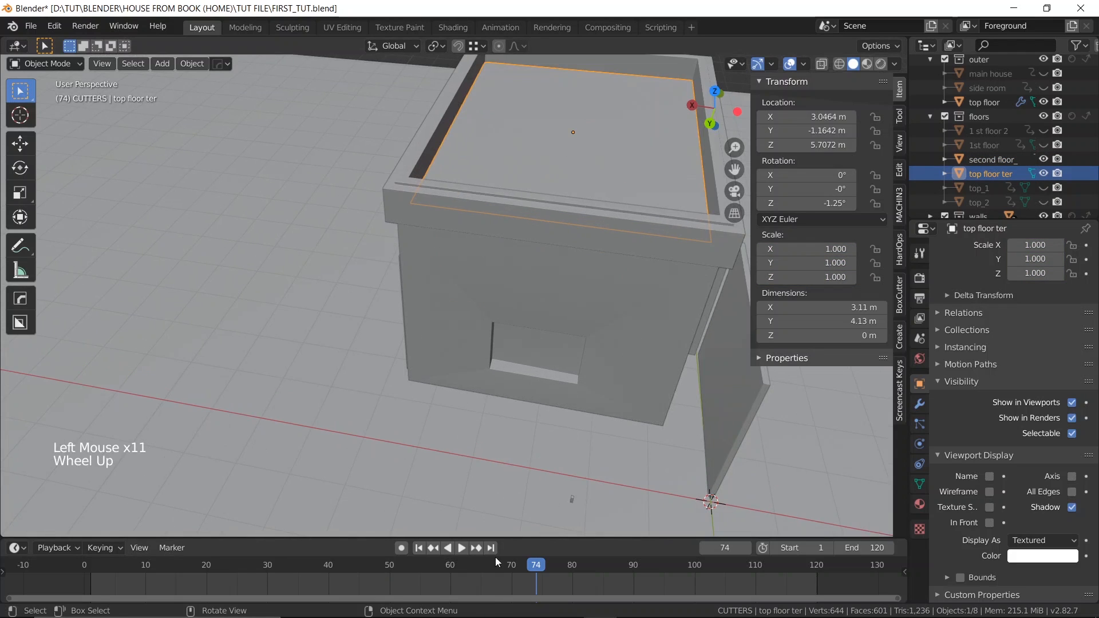
scroll(541, 195, down, 2)
middle_drag(542, 195, 547, 148)
drag(539, 564, 468, 559)
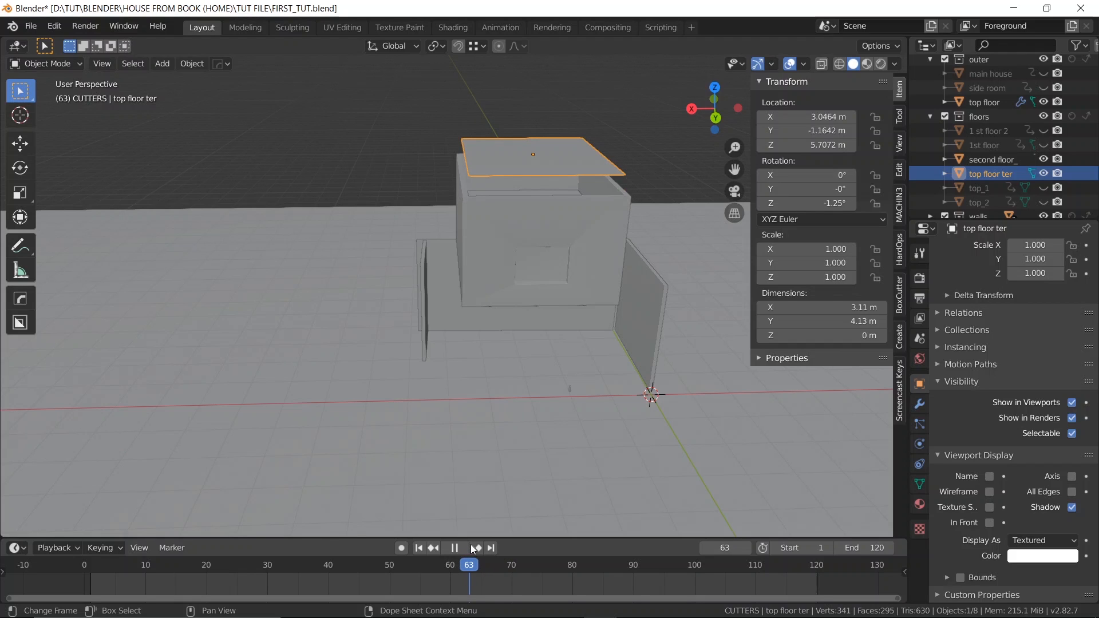
drag(471, 546, 476, 546)
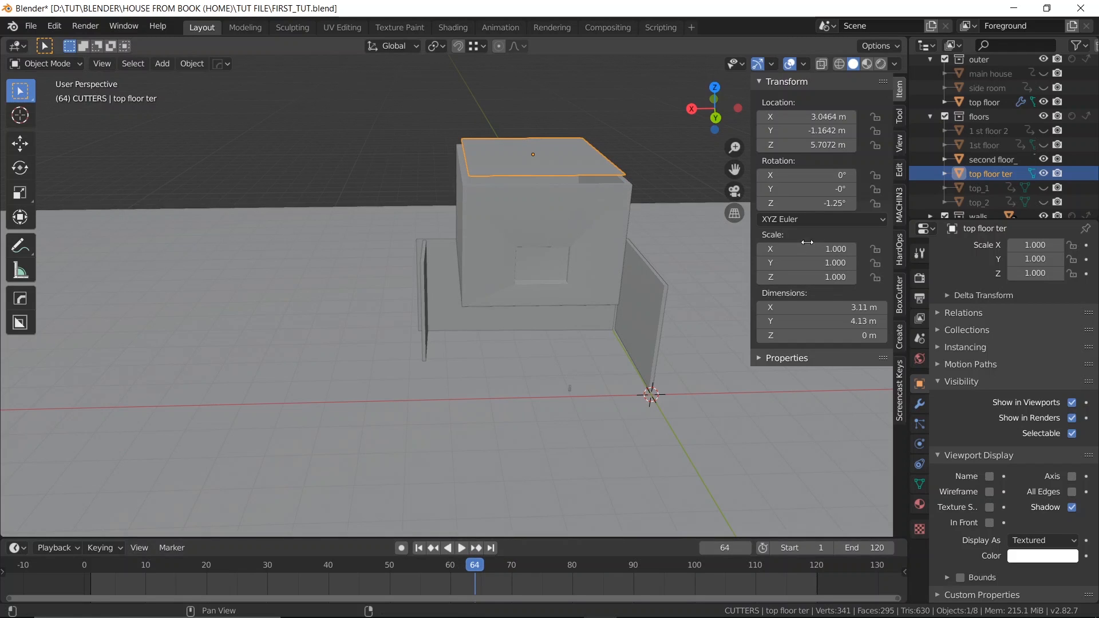
key(i)
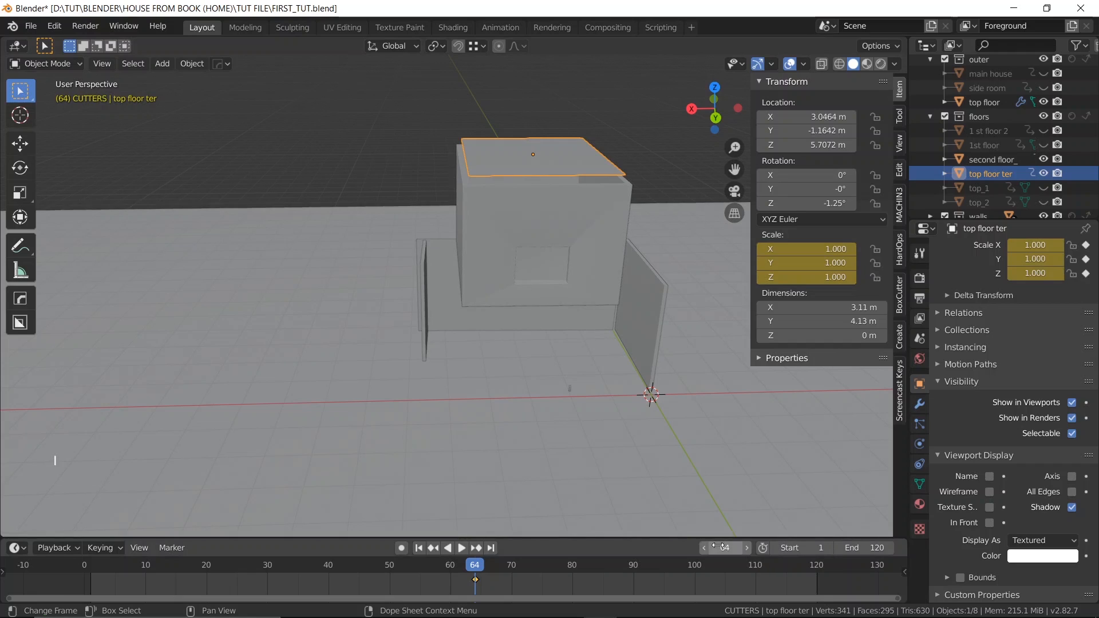
- At frame 54, set the top floor ter slab's Y and Z scale to 0, insert a scale keyframe, and replay the motion
click(721, 546)
text(-1)
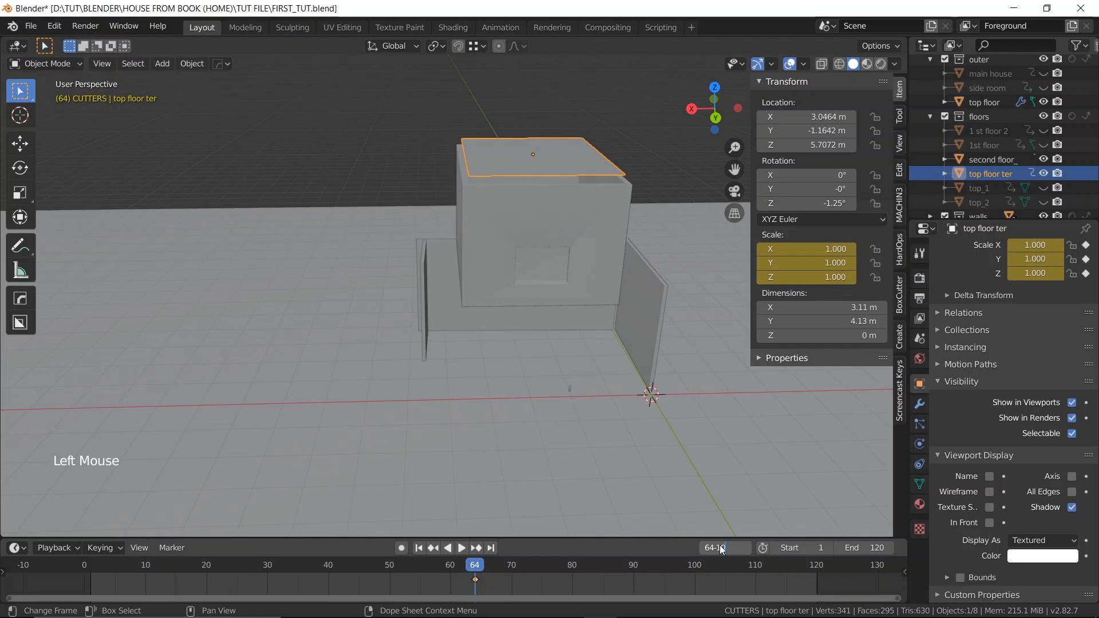
text(0)
key(Return)
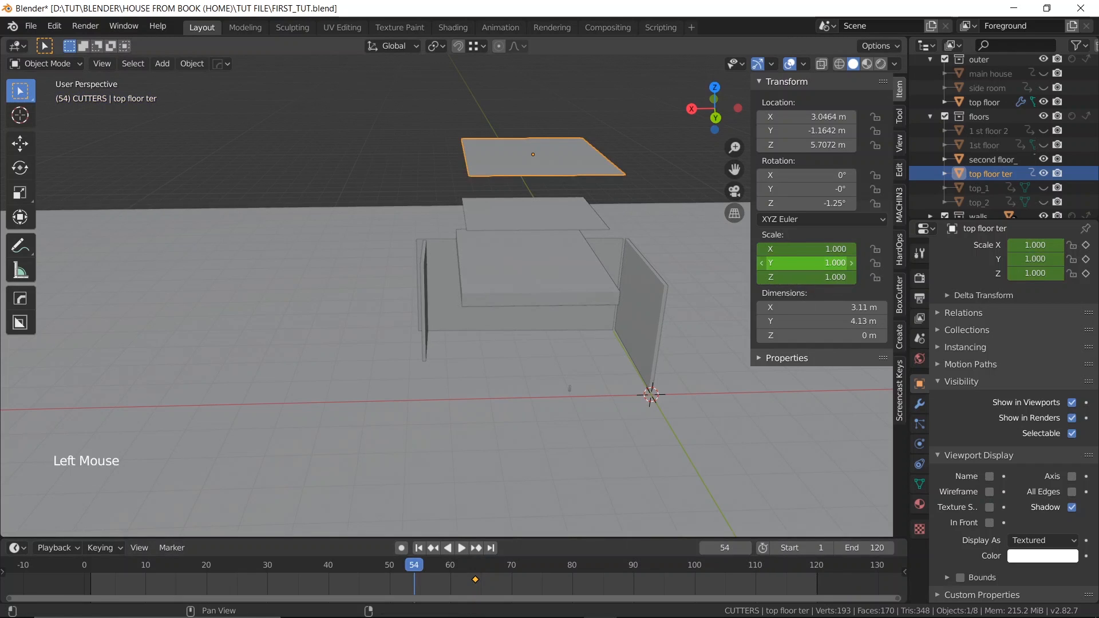
drag(799, 263, 799, 278)
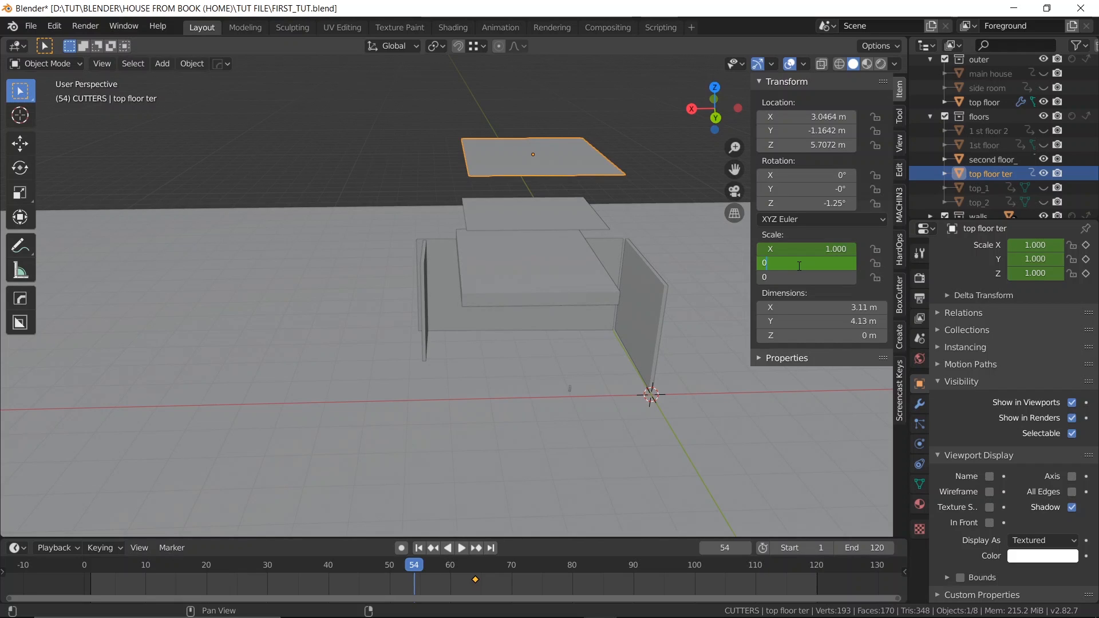
key(Return)
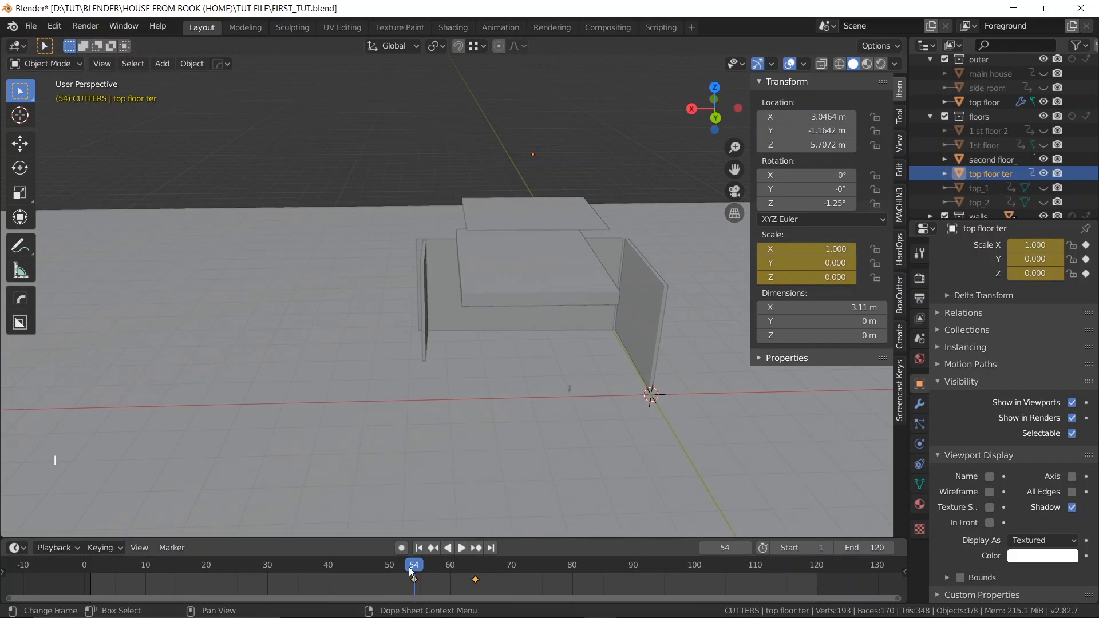
drag(379, 568, 444, 536)
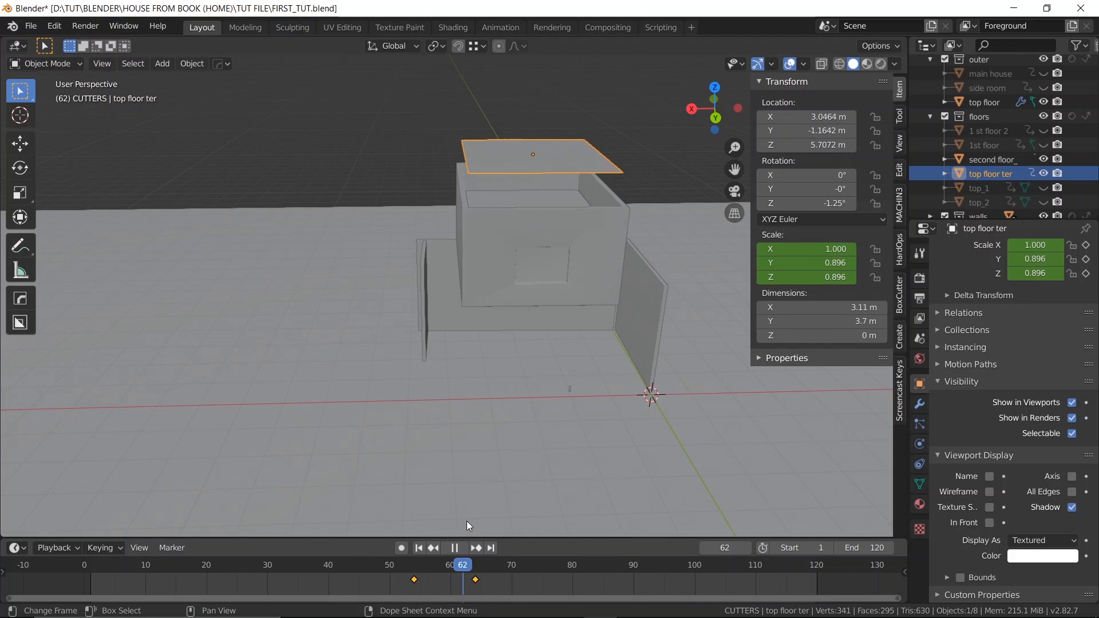
key(space)
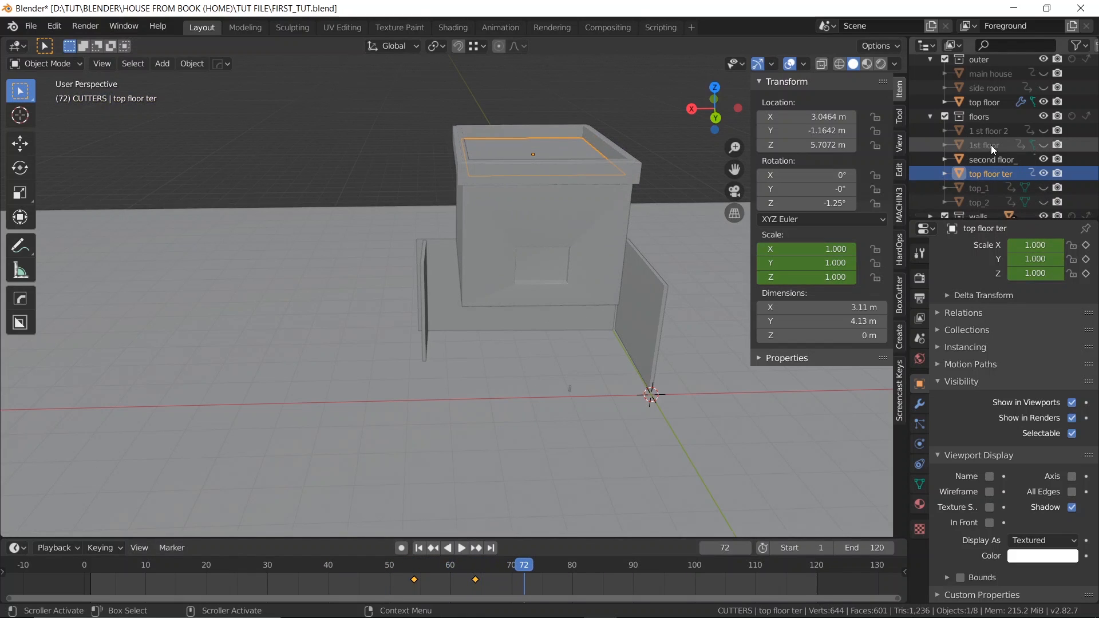
- Unhide 1 st floor 2, 1st floor, top_1, top_2, main house and side room
drag(1045, 131, 1048, 177)
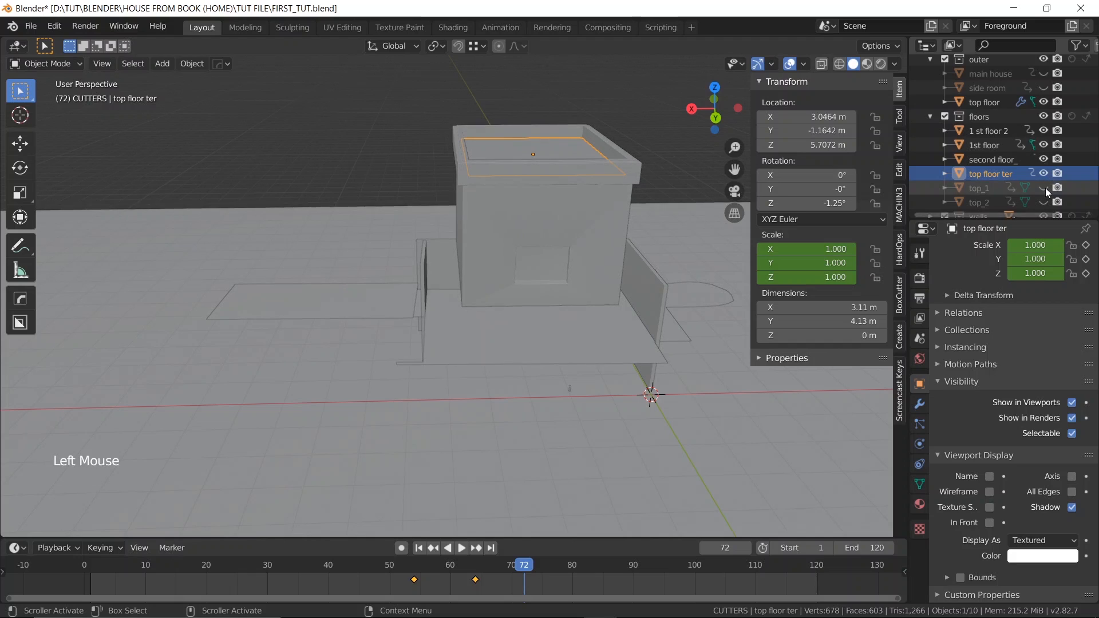
click(1045, 188)
scroll(1033, 172, down, 1)
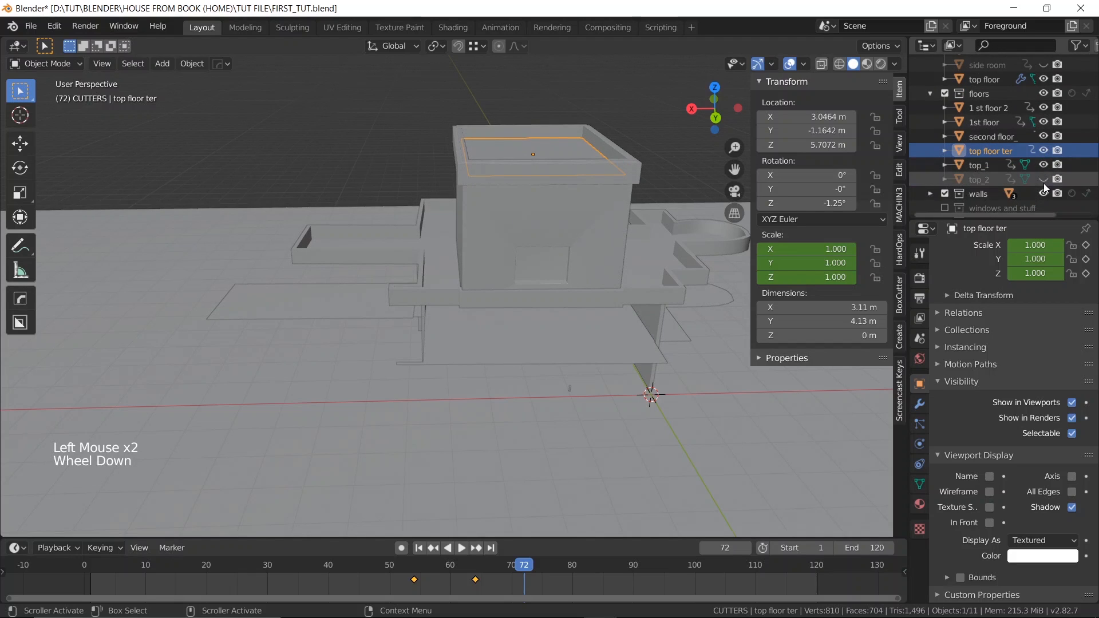
click(1044, 183)
scroll(1008, 160, up, 3)
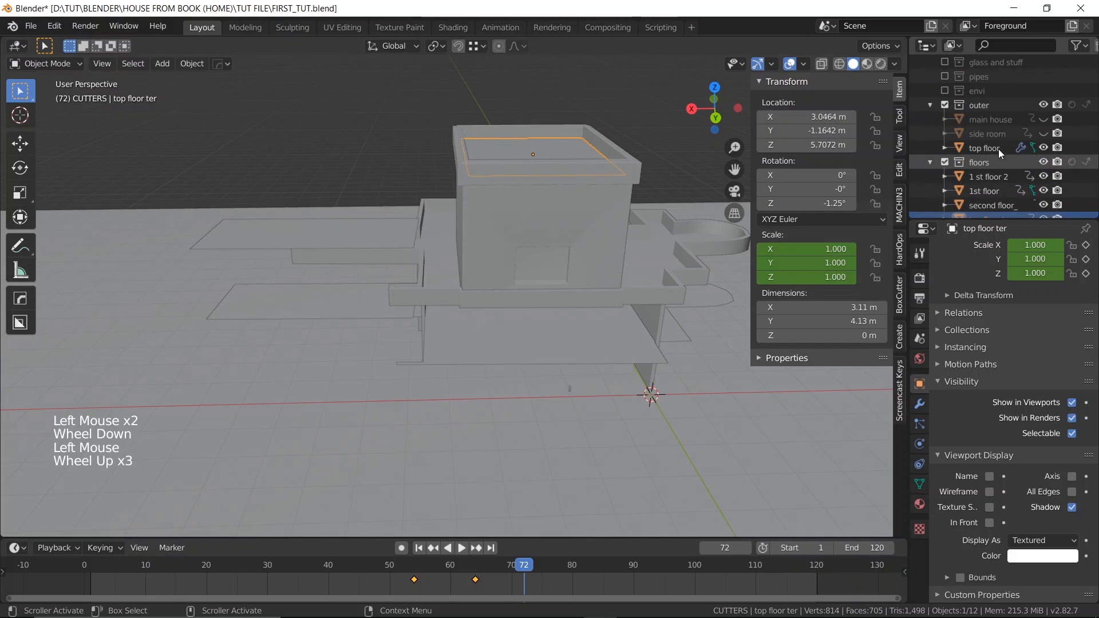
click(1042, 119)
click(1045, 133)
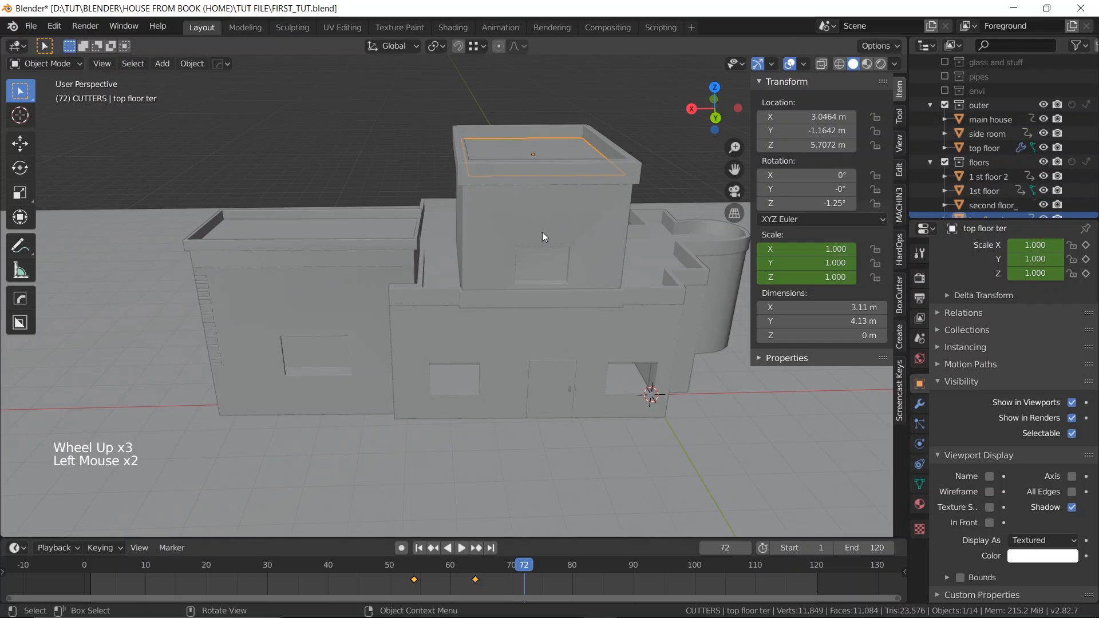
- Replay the animation from the first frame with the whole house visible
scroll(542, 232, down, 2)
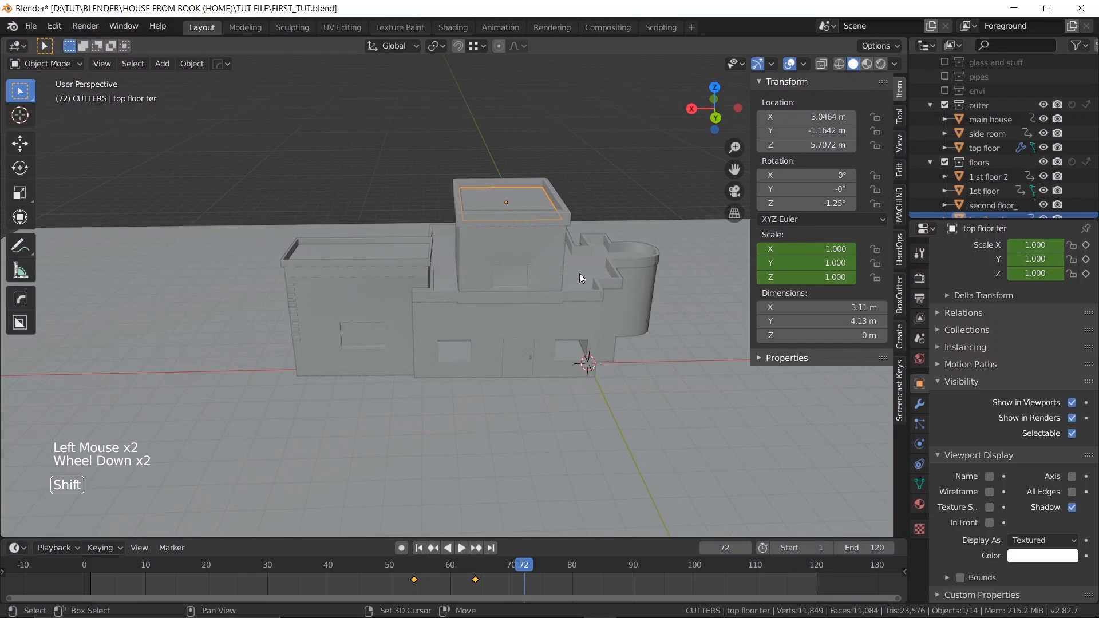
key(shift+Left)
key(space)
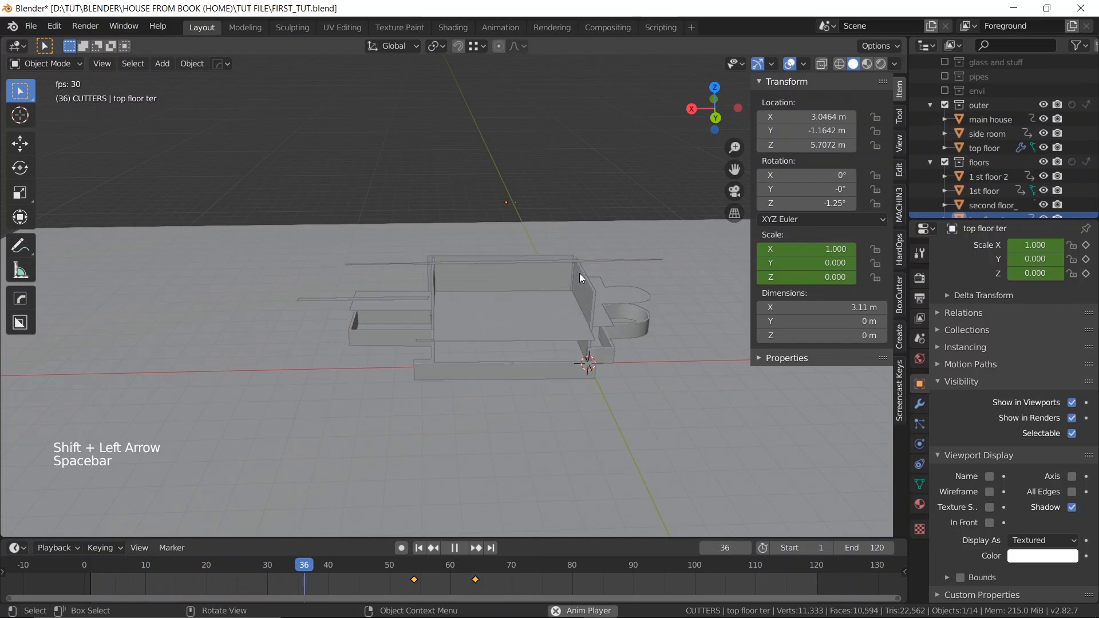
key(space)
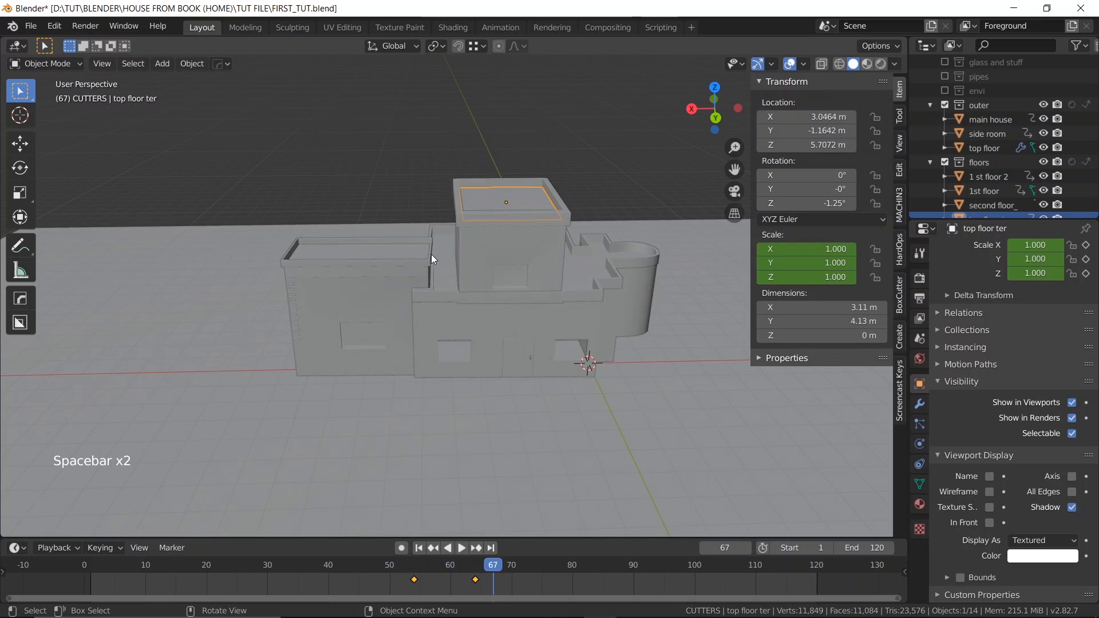
- Hide the transform sidebar and collapse the outer and floors collections
scroll(431, 254, down, 2)
middle_drag(432, 254, 439, 287)
scroll(500, 301, down, 1)
shift+middle_drag(500, 301, 550, 307)
scroll(558, 309, up, 2)
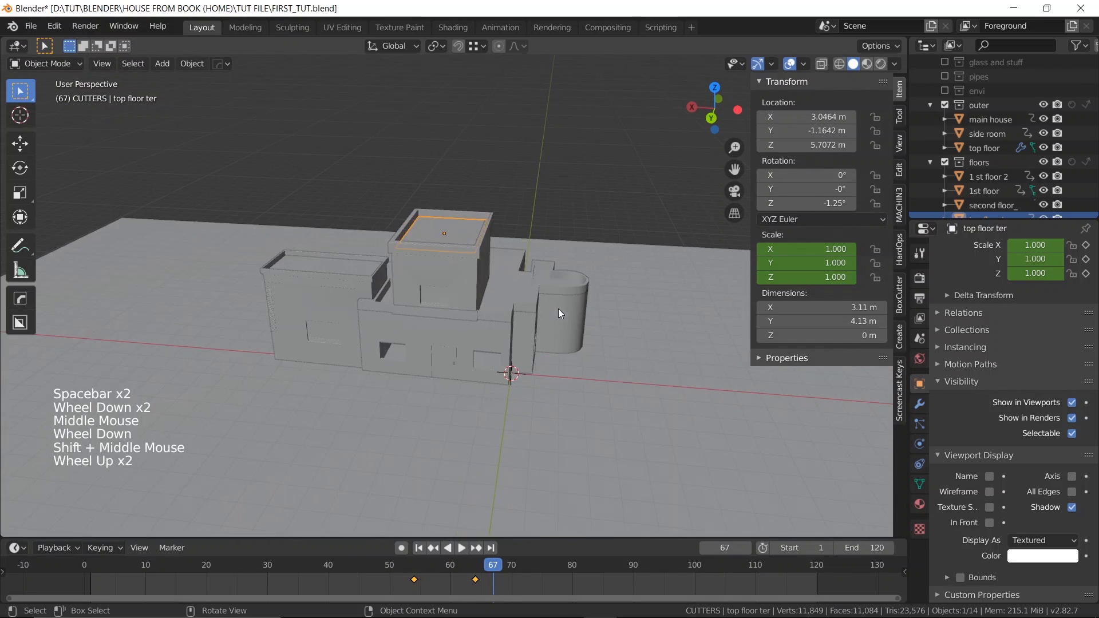
key(n)
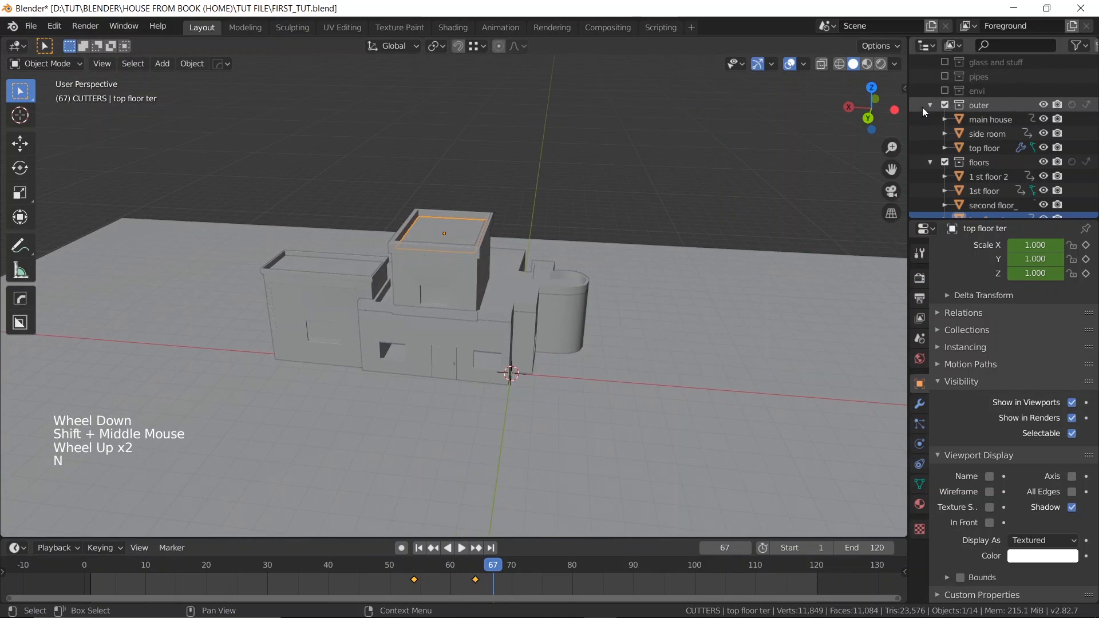
click(930, 104)
click(930, 120)
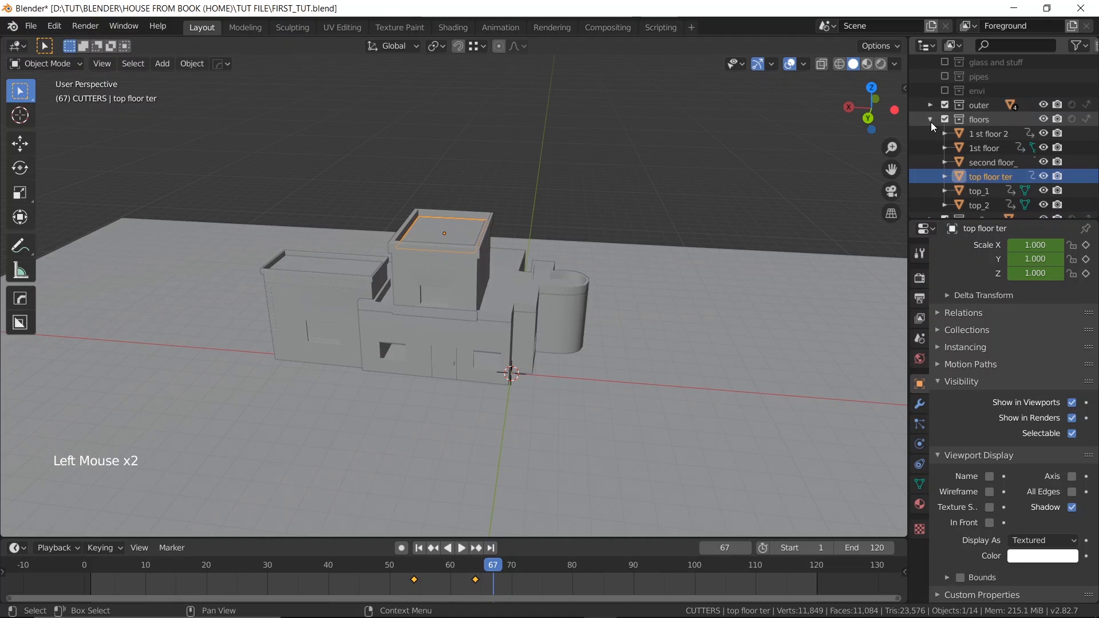
- Examine the top floor walls and window recess up close in rendered and solid shading
click(882, 65)
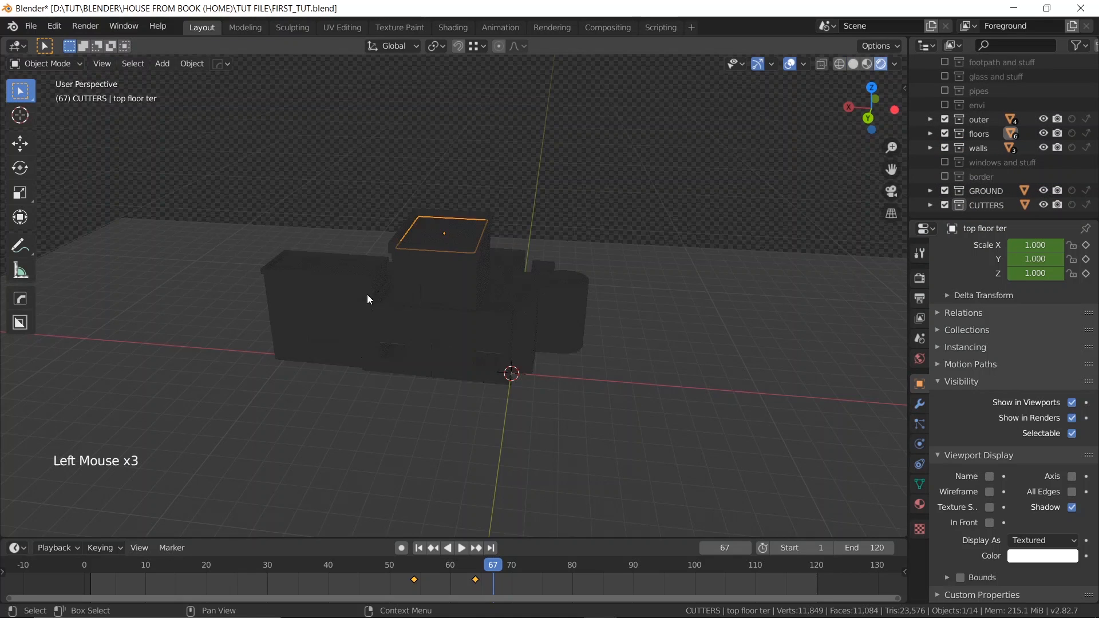
scroll(471, 267, up, 2)
middle_drag(471, 267, 583, 195)
scroll(549, 257, up, 1)
scroll(603, 262, down, 1)
scroll(415, 259, up, 2)
scroll(424, 190, up, 2)
click(461, 161)
click(852, 64)
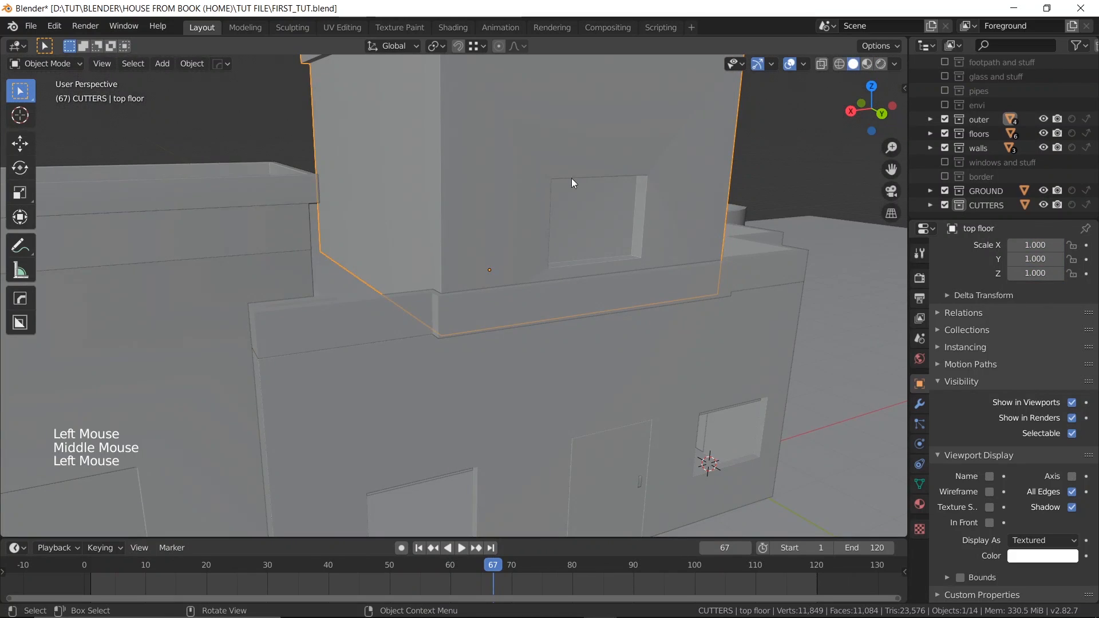
click(572, 188)
middle_drag(574, 188, 557, 231)
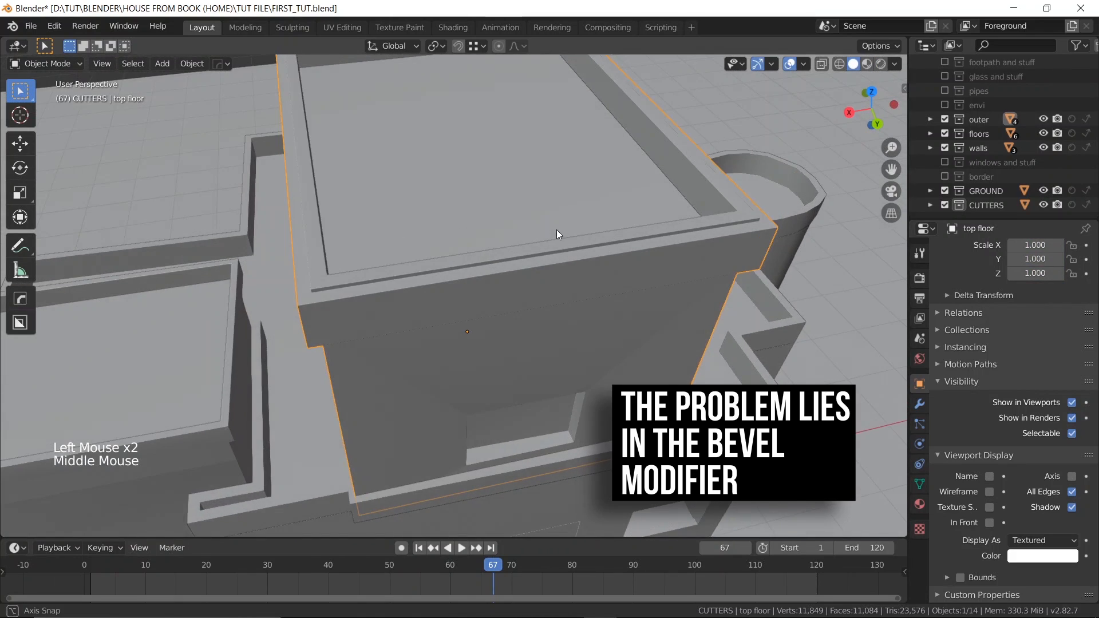
scroll(527, 269, down, 2)
middle_drag(526, 270, 464, 194)
- Move the top floor's Boolean modifier above both Bevel modifiers and switch the viewport to material preview
click(460, 189)
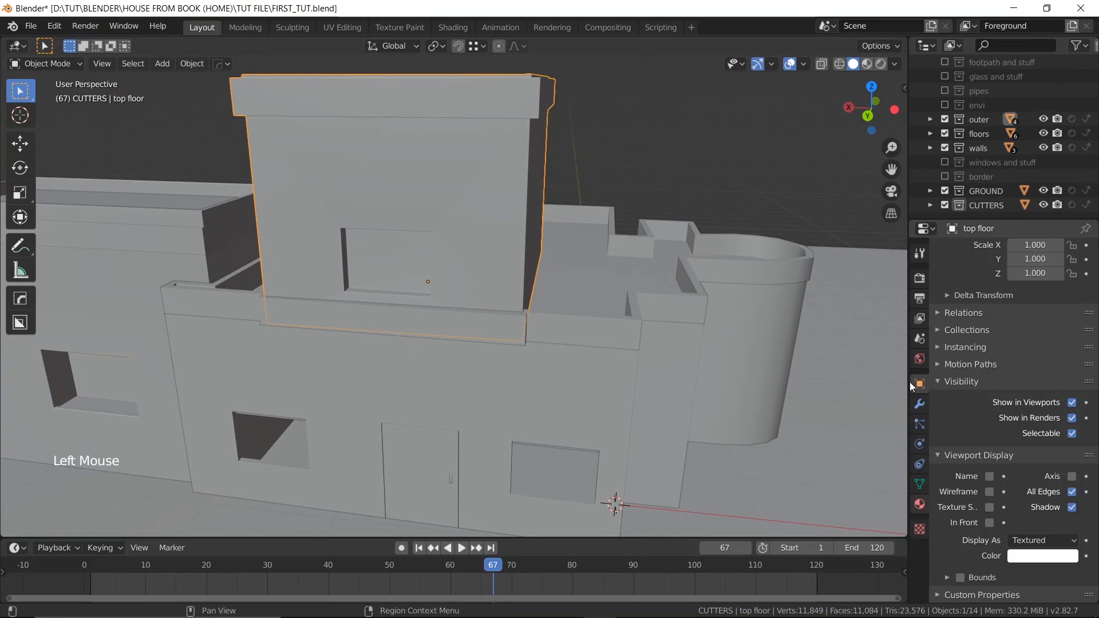
click(919, 406)
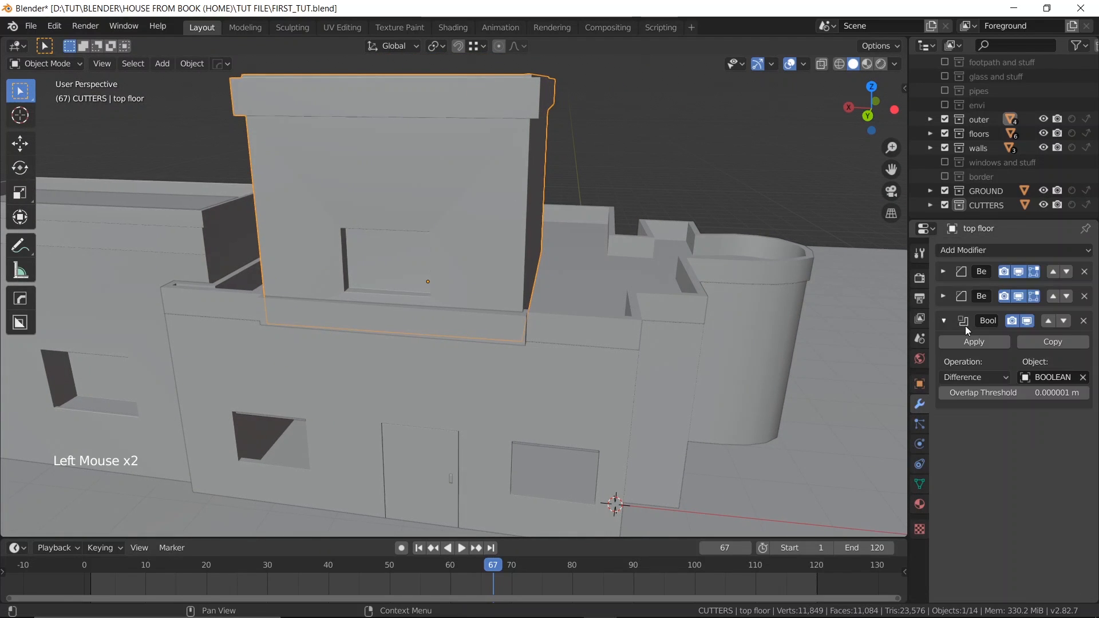
click(1049, 322)
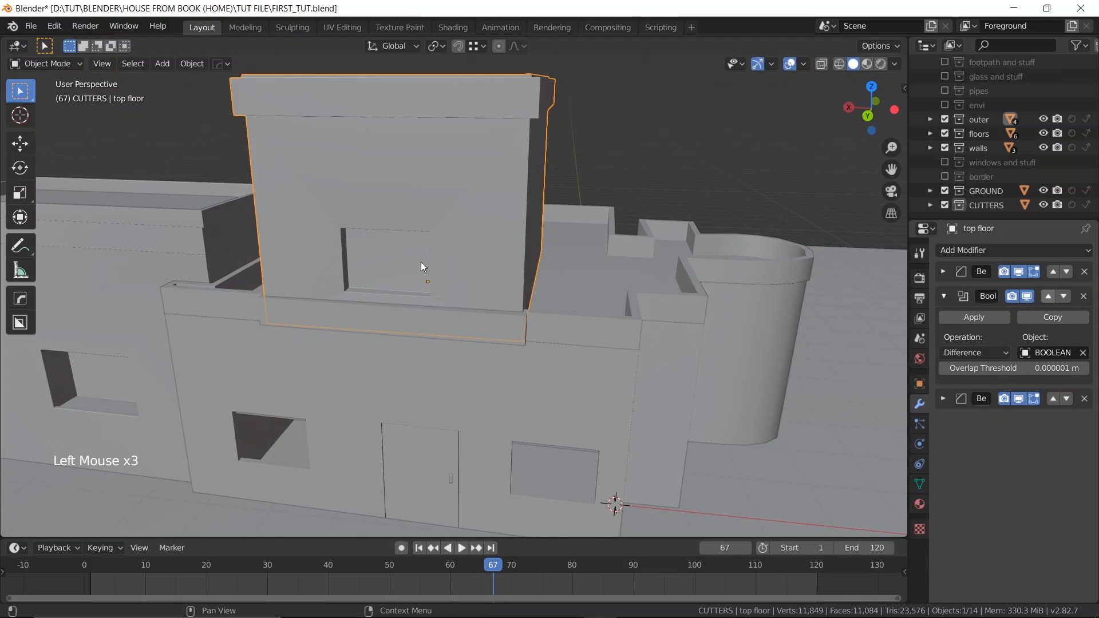
click(867, 64)
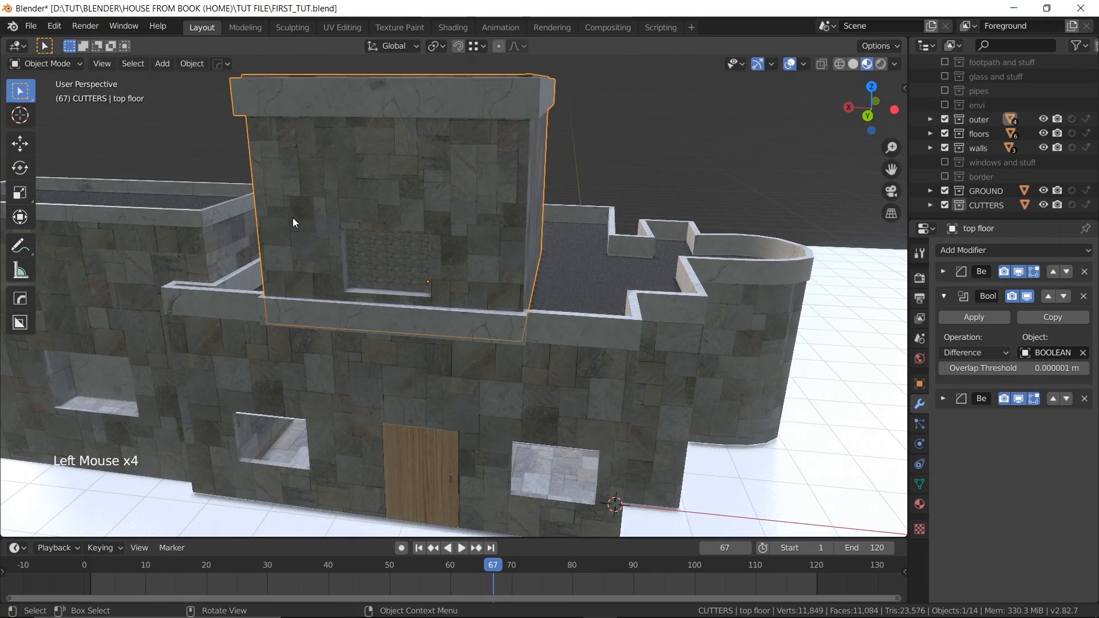
click(1051, 297)
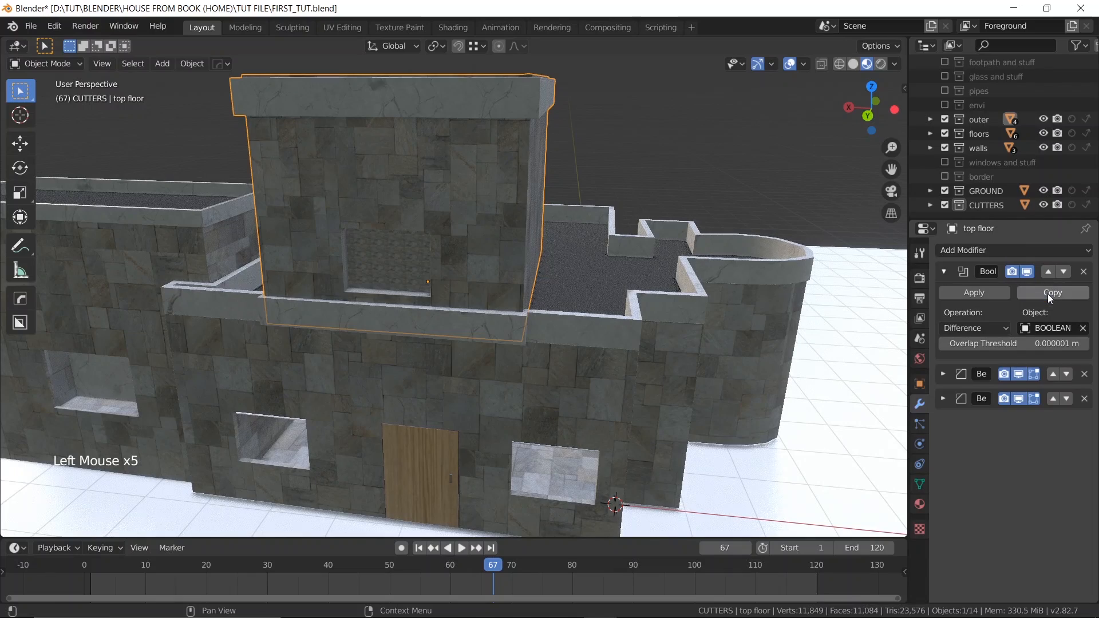
- Inspect the top floor's wall textures and window recess in material preview, and return to solid shading
scroll(379, 160, up, 1)
middle_drag(378, 159, 429, 161)
scroll(449, 209, up, 2)
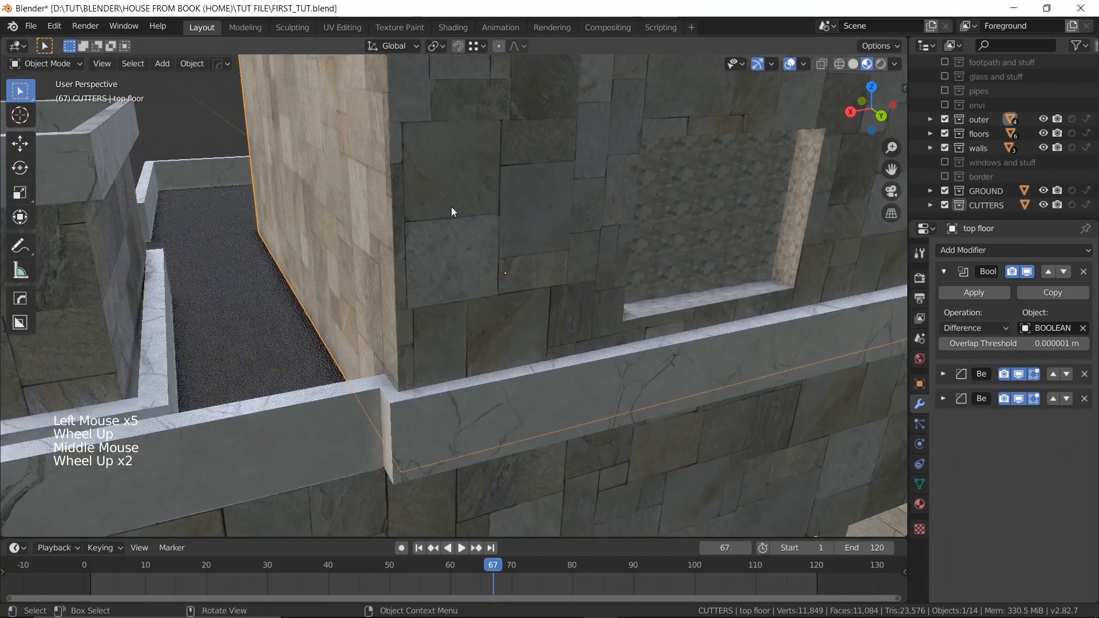
middle_drag(449, 209, 451, 202)
click(516, 186)
scroll(536, 183, down, 1)
scroll(536, 183, down, 1)
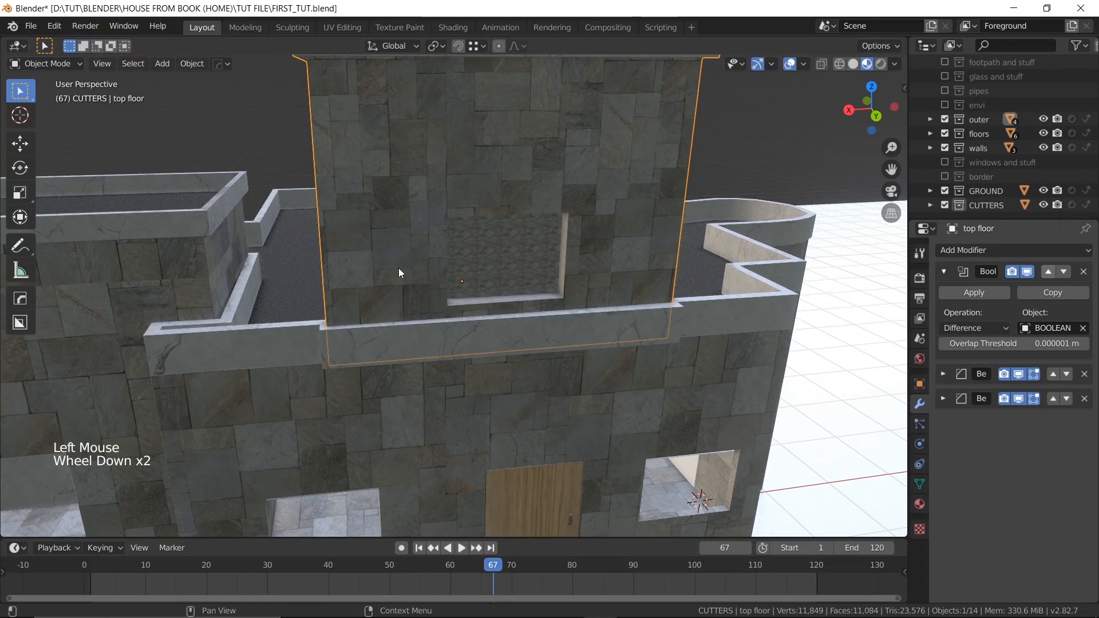
scroll(489, 224, down, 1)
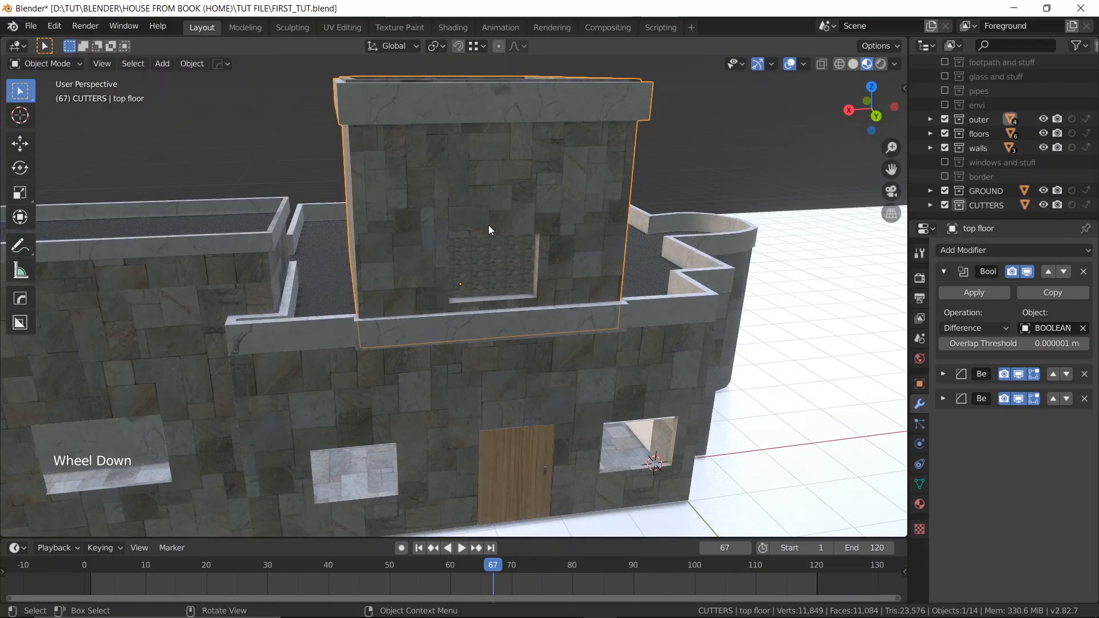
click(853, 64)
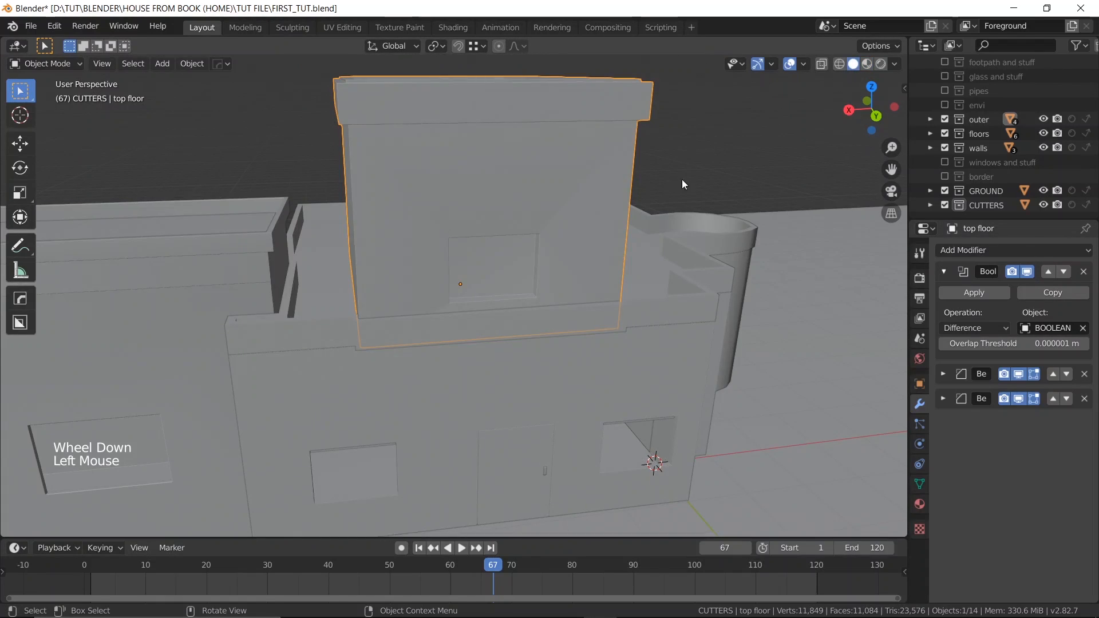
- Enable the envi collection and make it the active collection
click(945, 104)
click(988, 105)
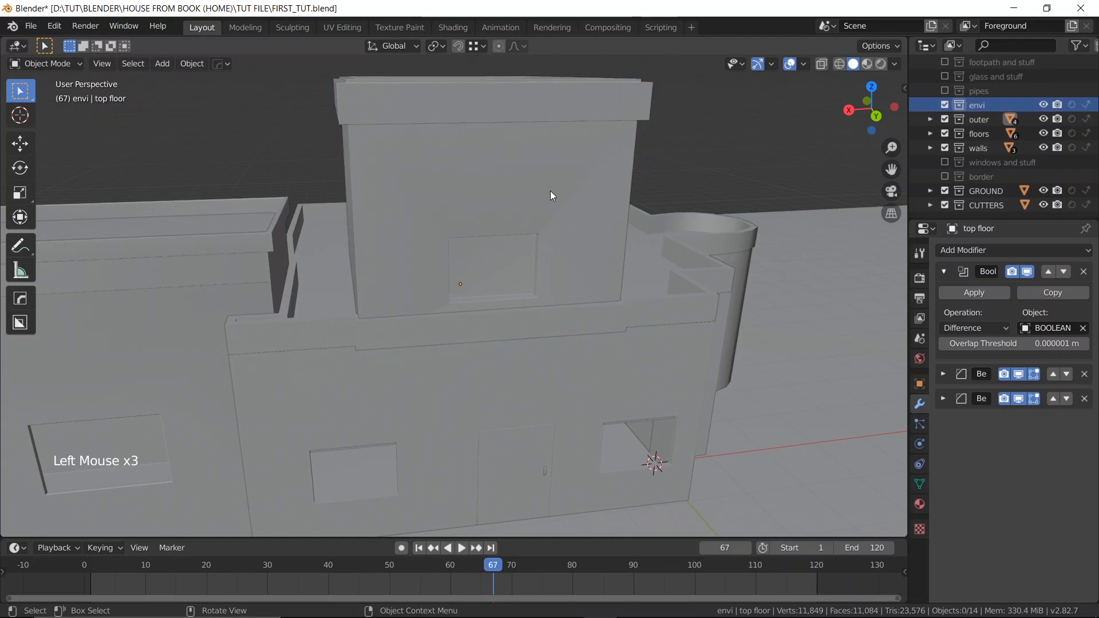
scroll(550, 192, down, 2)
middle_drag(550, 190, 540, 201)
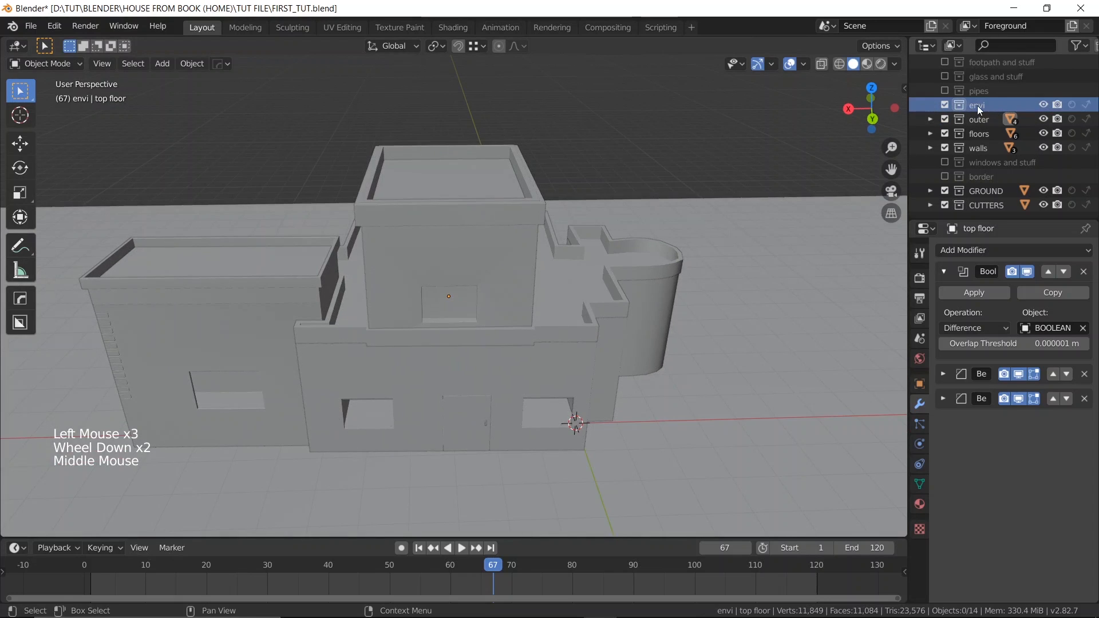
- Add an area light, raise it along Z above the house, and preview the lighting in rendered shading
key(shift+a)
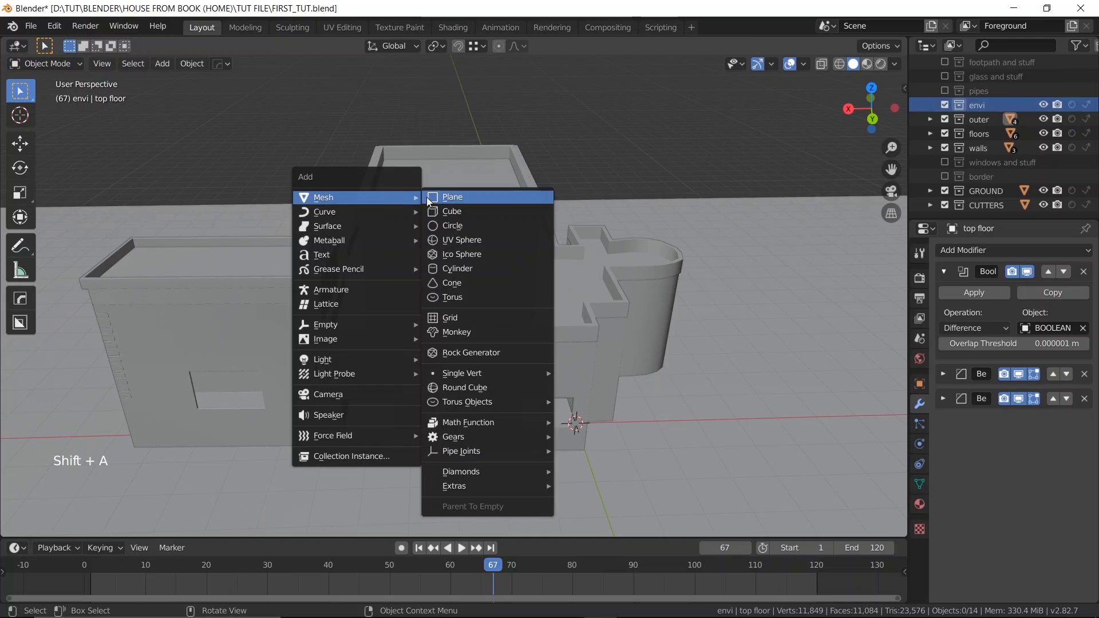
mouse_move(414, 361)
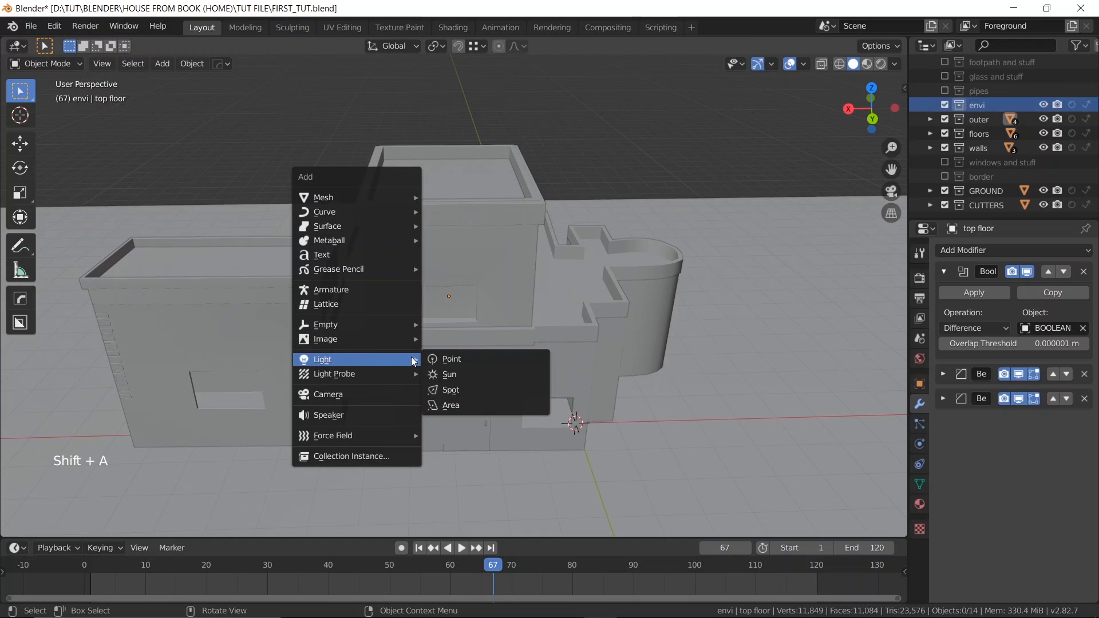
click(453, 405)
scroll(449, 303, down, 2)
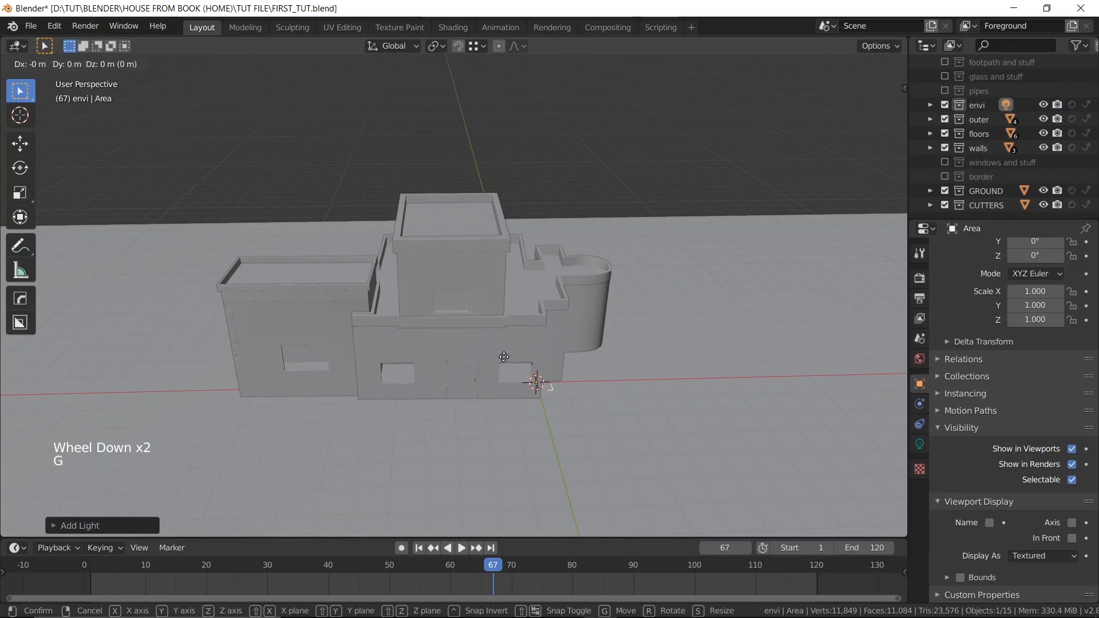
key(g)
key(z)
click(503, 125)
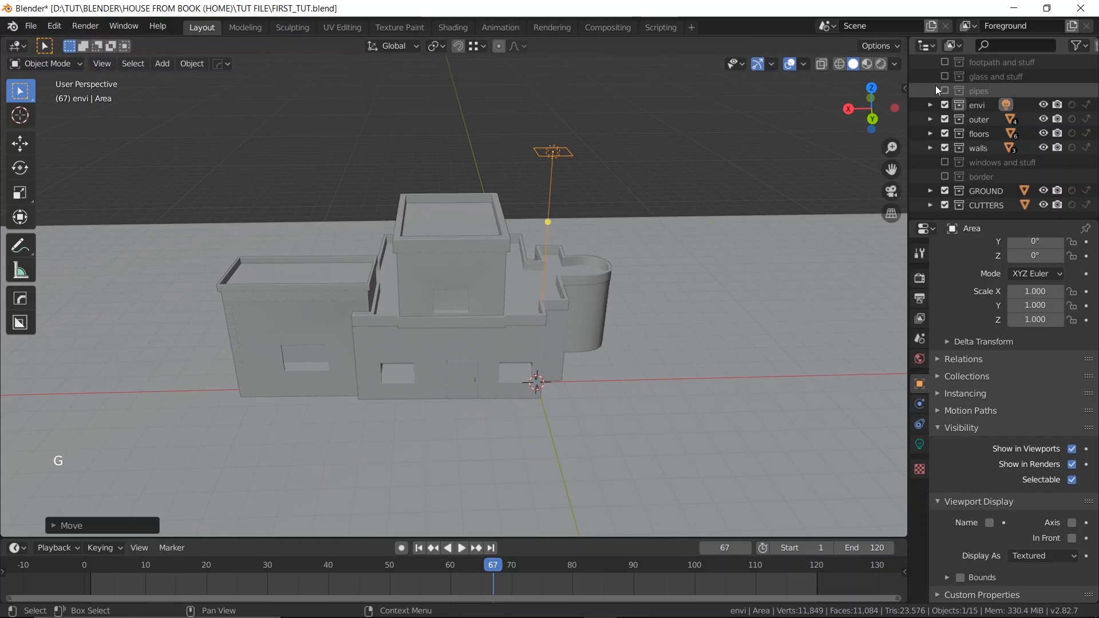
click(880, 65)
scroll(400, 238, up, 2)
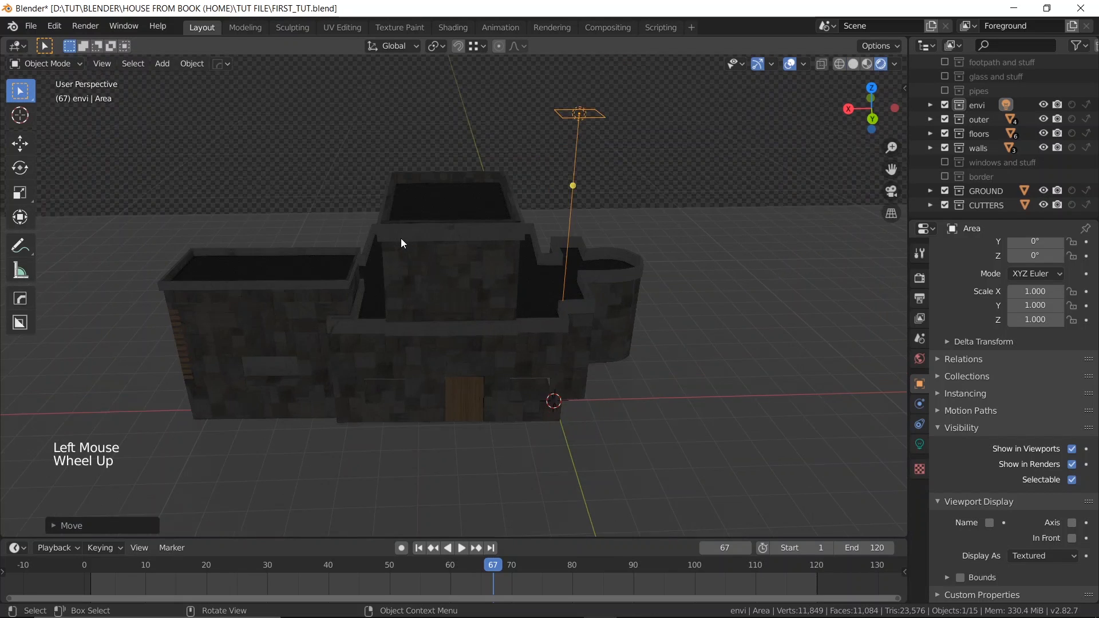
- Set the area light's power to 1000 W
scroll(450, 219, down, 2)
mouse_move(451, 219)
middle_down()
mouse_move(496, 192)
mouse_move(490, 184)
mouse_move(463, 206)
middle_up()
scroll(495, 183, up, 2)
scroll(496, 183, up, 2)
scroll(465, 203, down, 2)
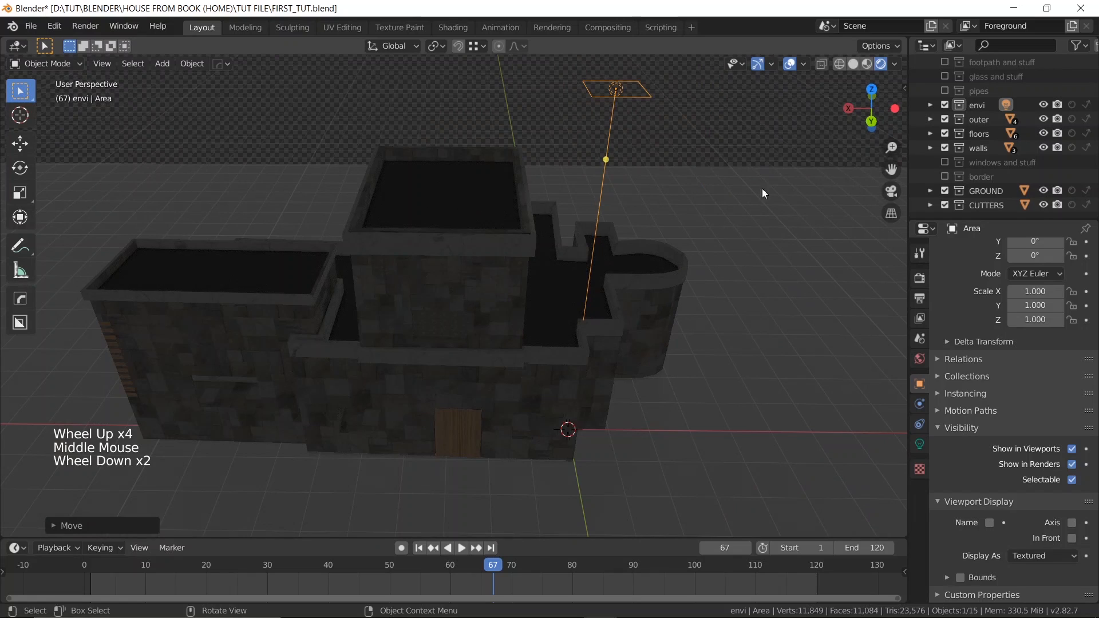
click(920, 445)
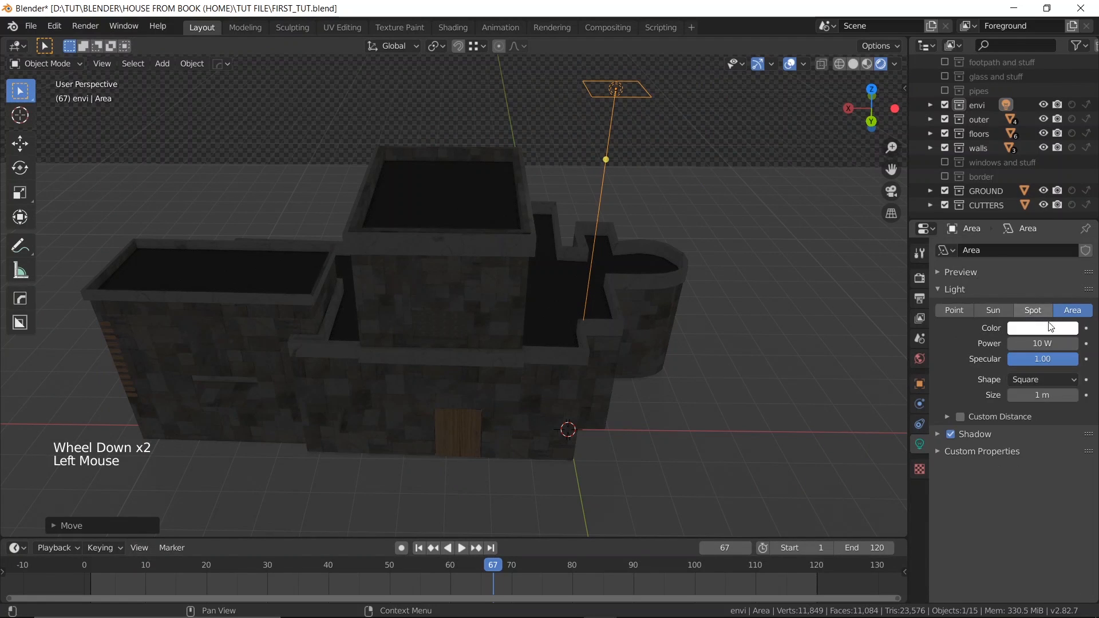
click(1043, 344)
text(1000)
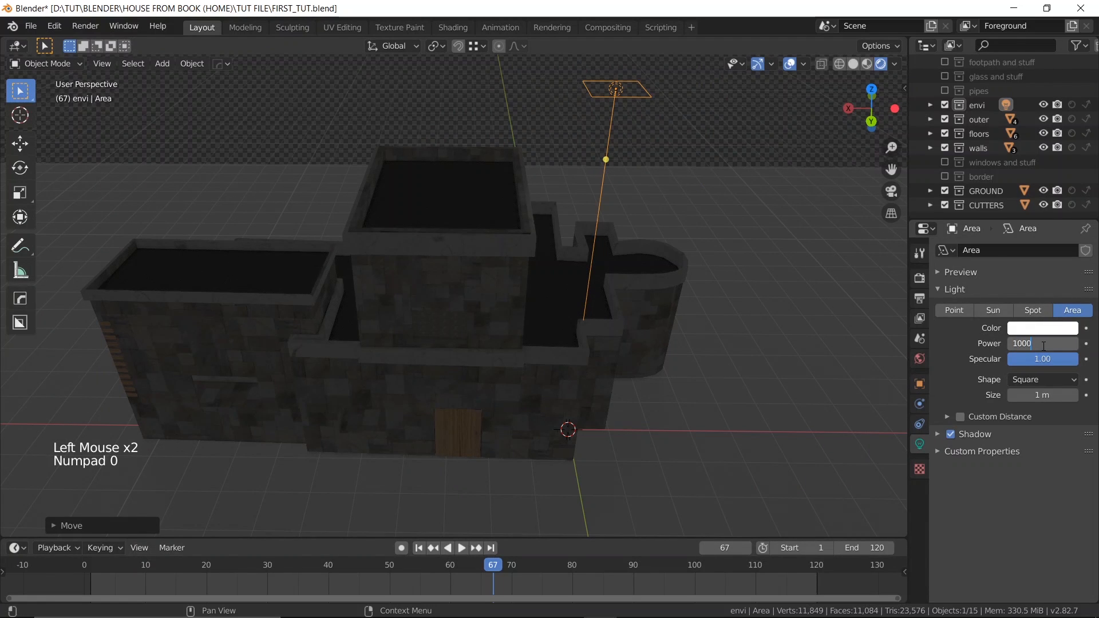
key(Return)
scroll(521, 245, down, 2)
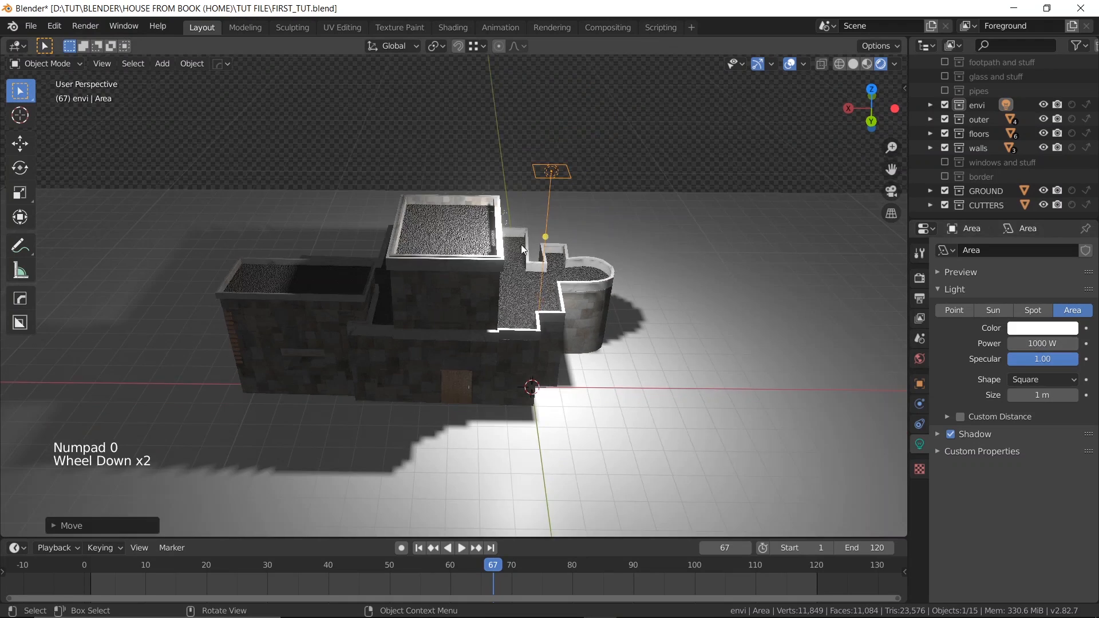
- Raise the area light along Z above the house and enlarge its size to about 5.63 m
middle_drag(522, 244, 534, 224)
scroll(519, 186, down, 1)
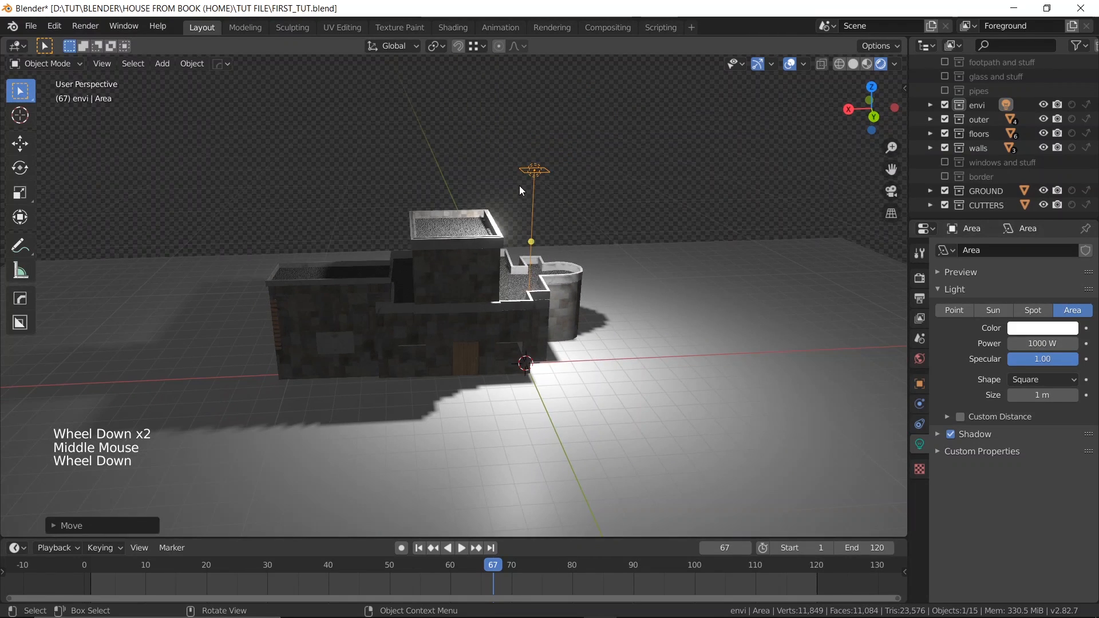
scroll(522, 189, down, 1)
middle_drag(521, 190, 538, 258)
key(g)
key(z)
click(518, 159)
drag(515, 230, 399, 135)
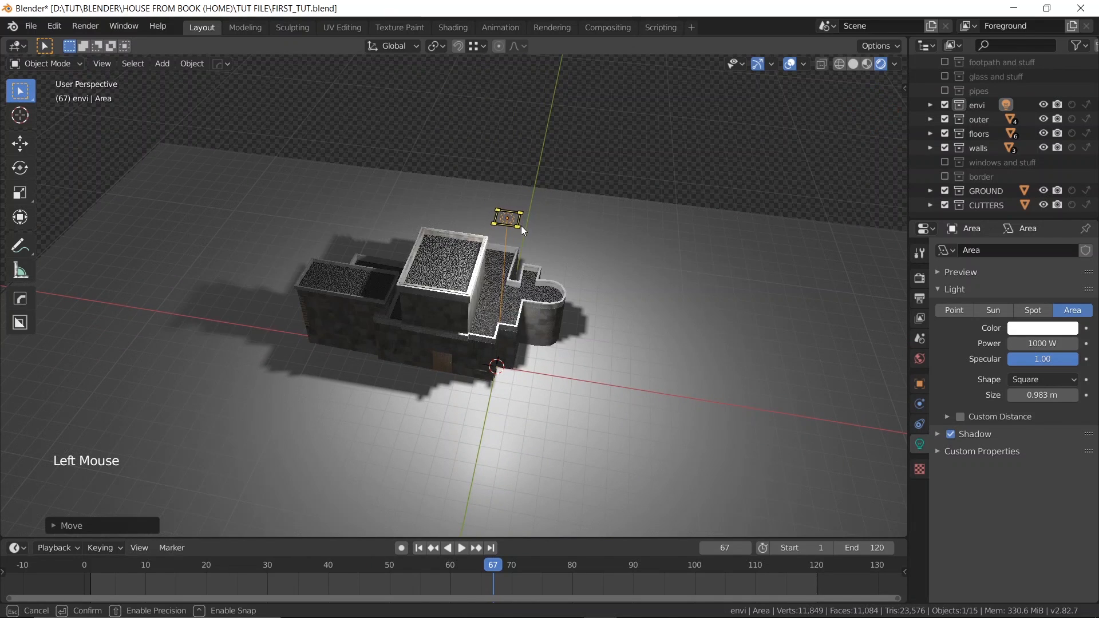
drag(521, 227, 678, 300)
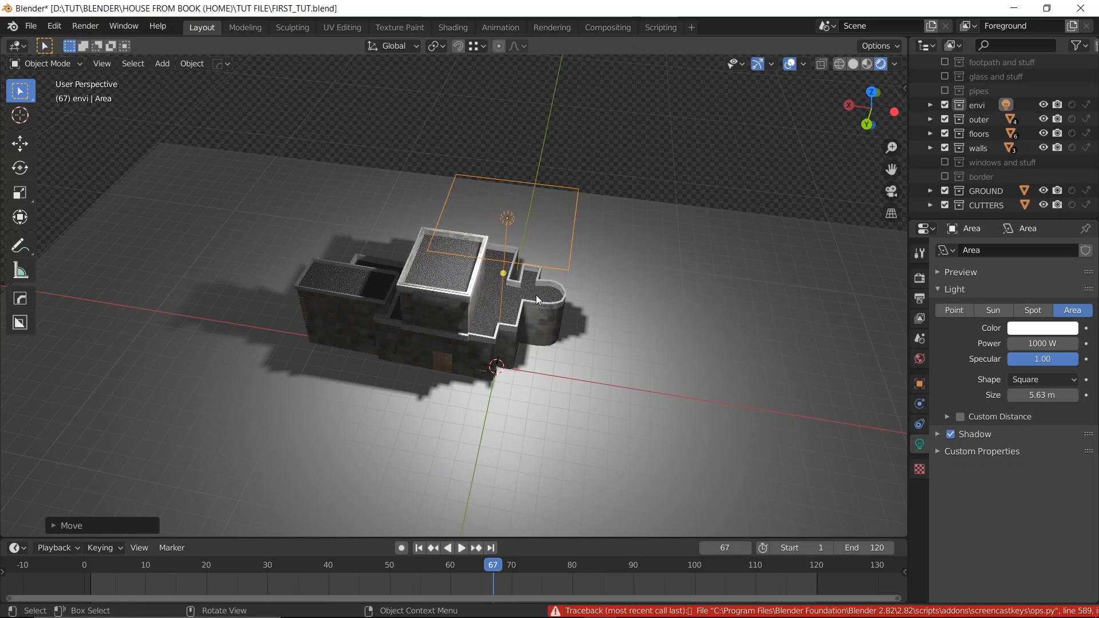
middle_drag(536, 295, 552, 257)
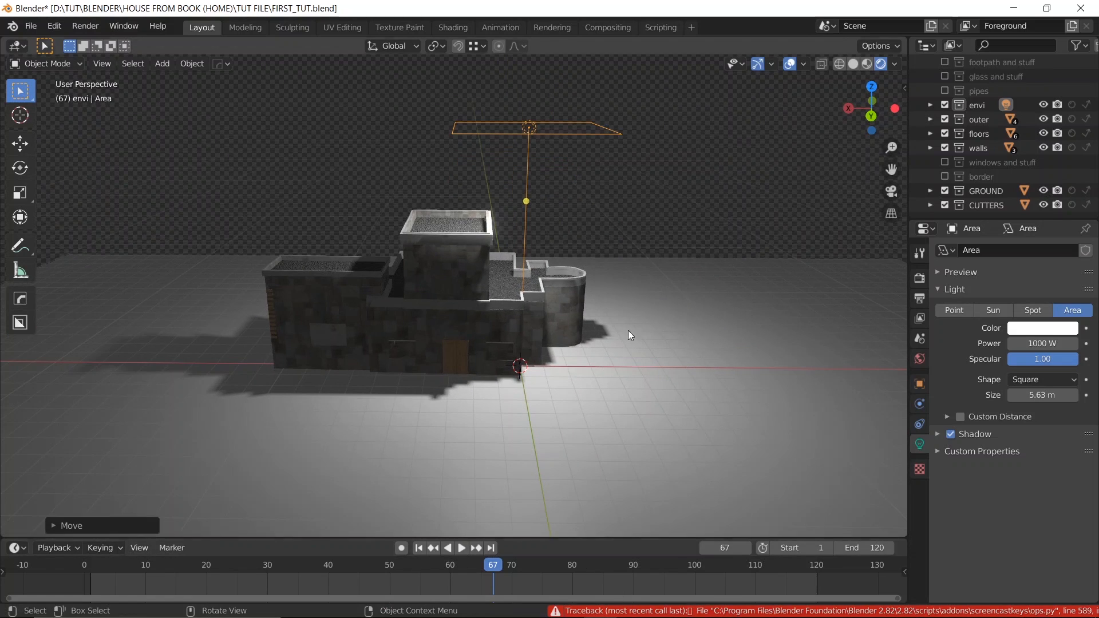
middle_drag(514, 217, 510, 211)
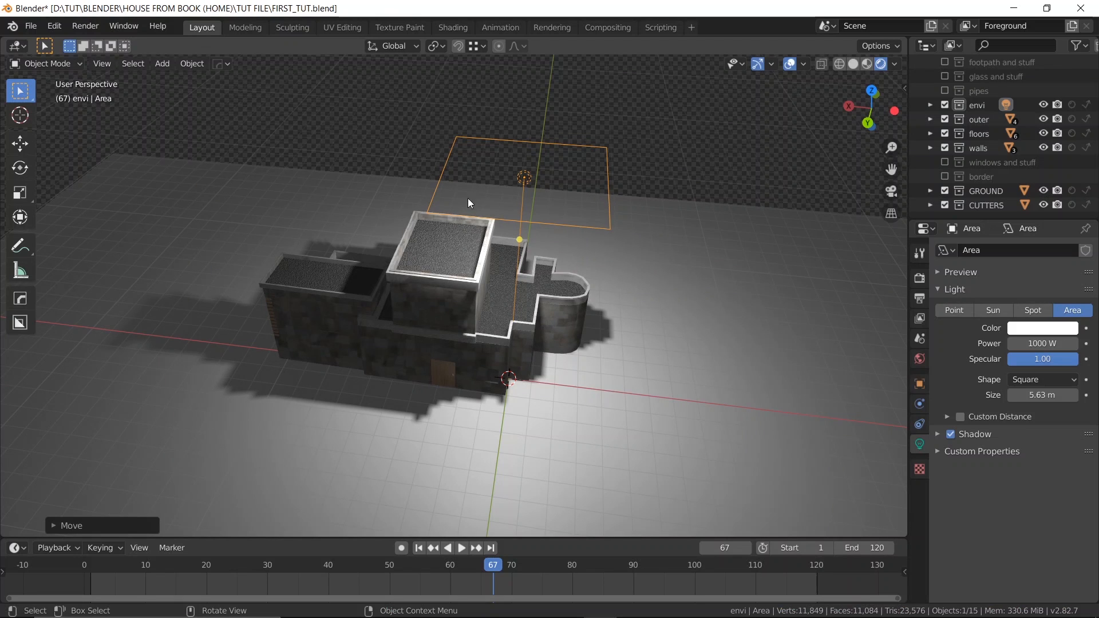
- Move the area light along the global Y axis to the front of the house and rotate it freely towards the facade
middle_drag(468, 198, 516, 164)
key(g)
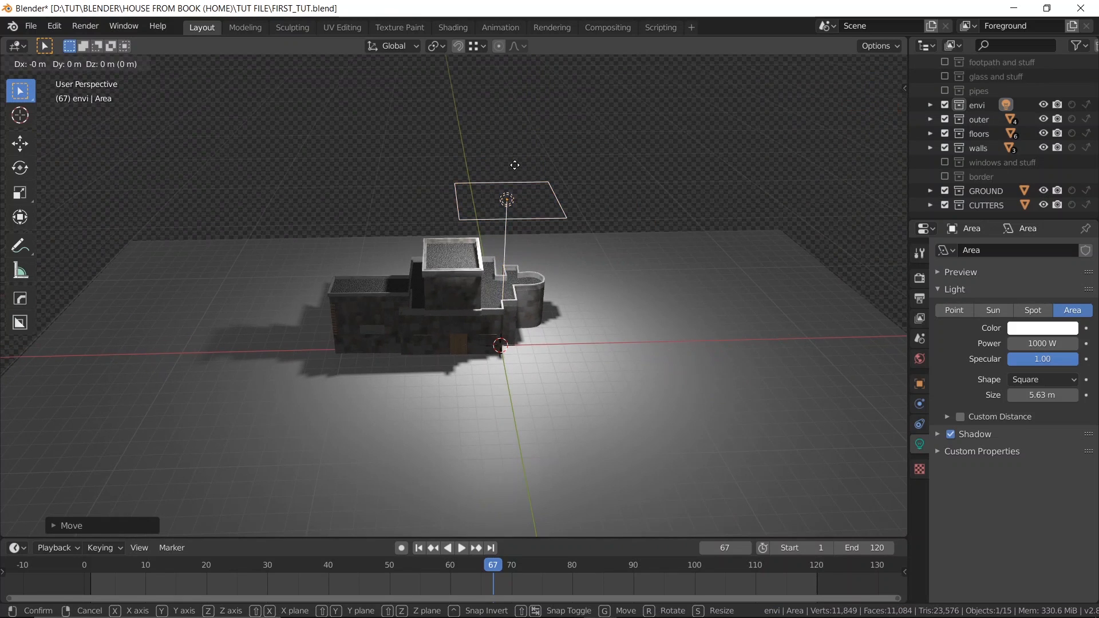
key(z)
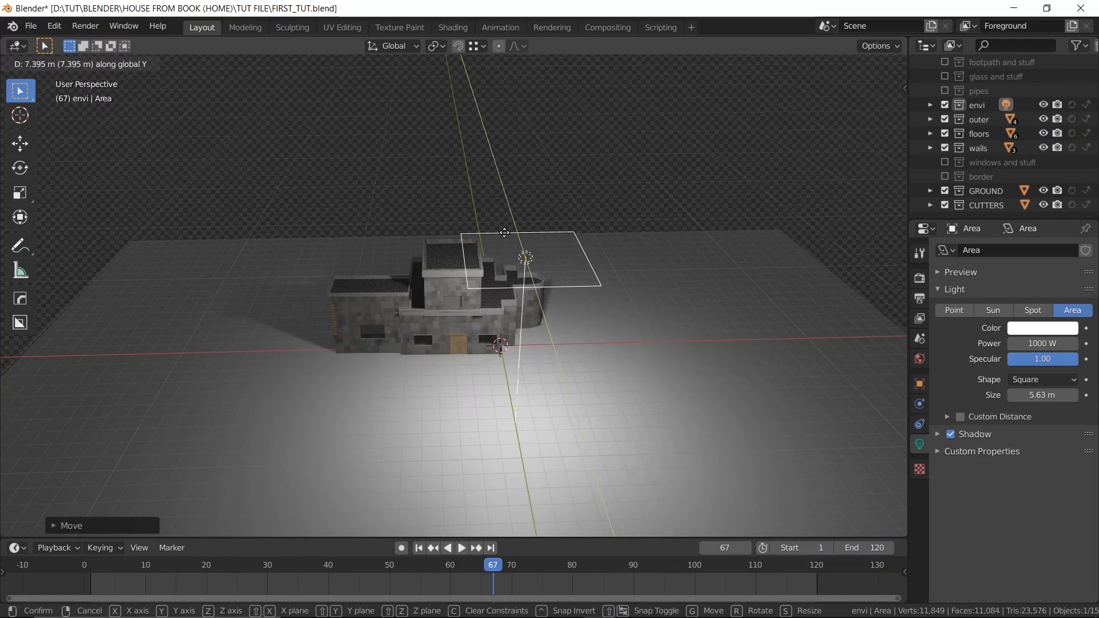
click(446, 216)
key(r)
key(r)
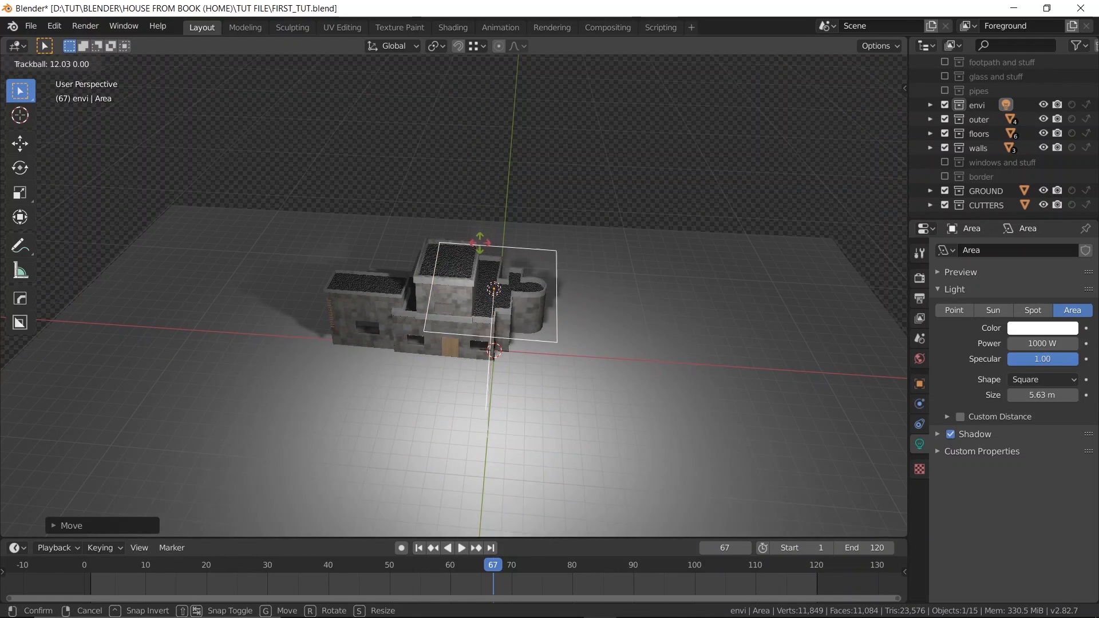
click(490, 277)
- Examine how the angled area light illuminates the house's front walls, windows and surrounding ground
scroll(490, 278, up, 2)
middle_drag(490, 277, 475, 237)
scroll(474, 237, up, 3)
scroll(483, 209, down, 4)
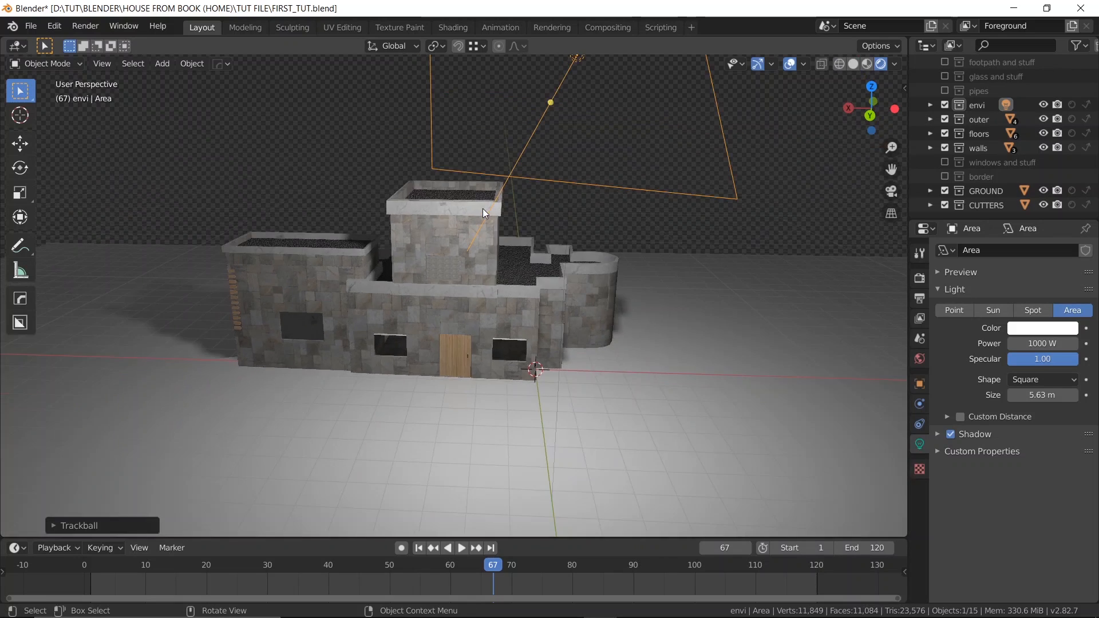
scroll(483, 209, up, 2)
scroll(374, 247, down, 2)
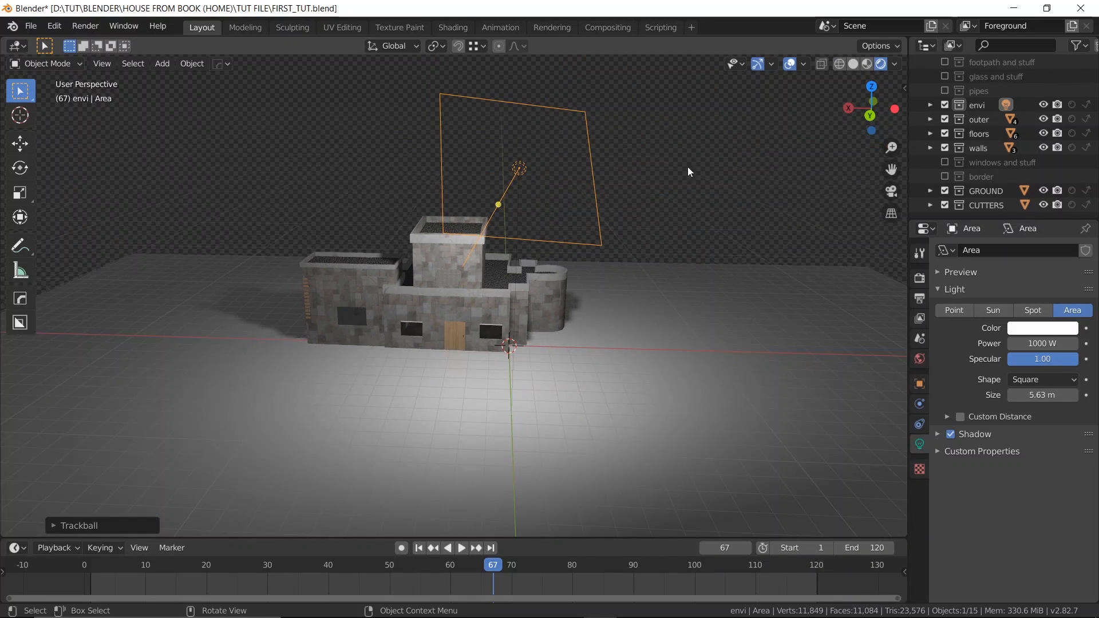
scroll(717, 159, up, 1)
scroll(538, 147, up, 3)
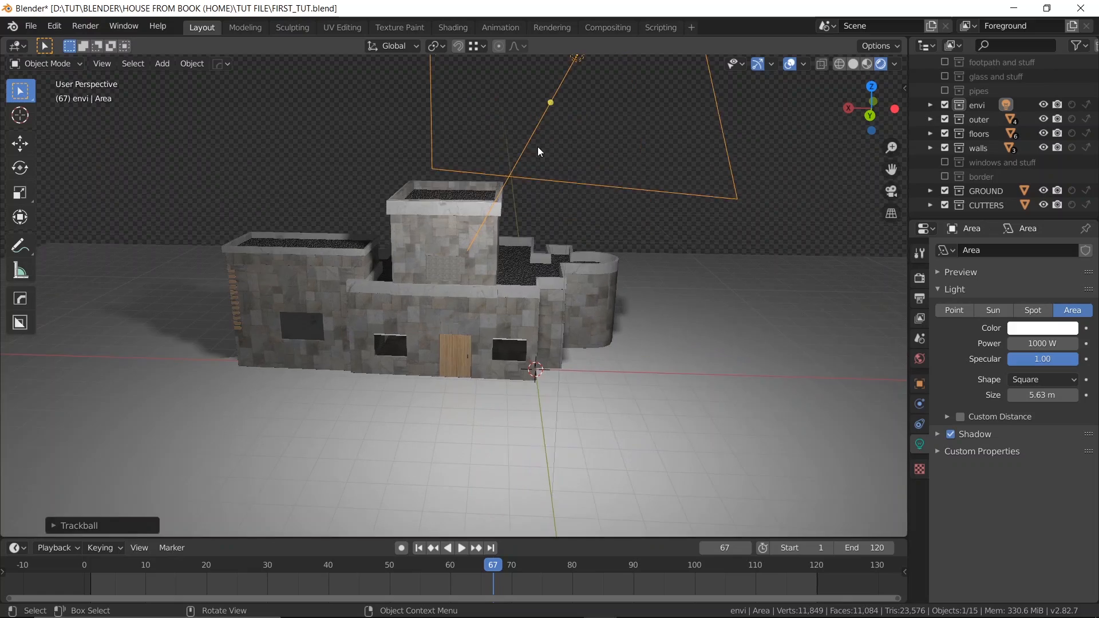
scroll(358, 280, up, 4)
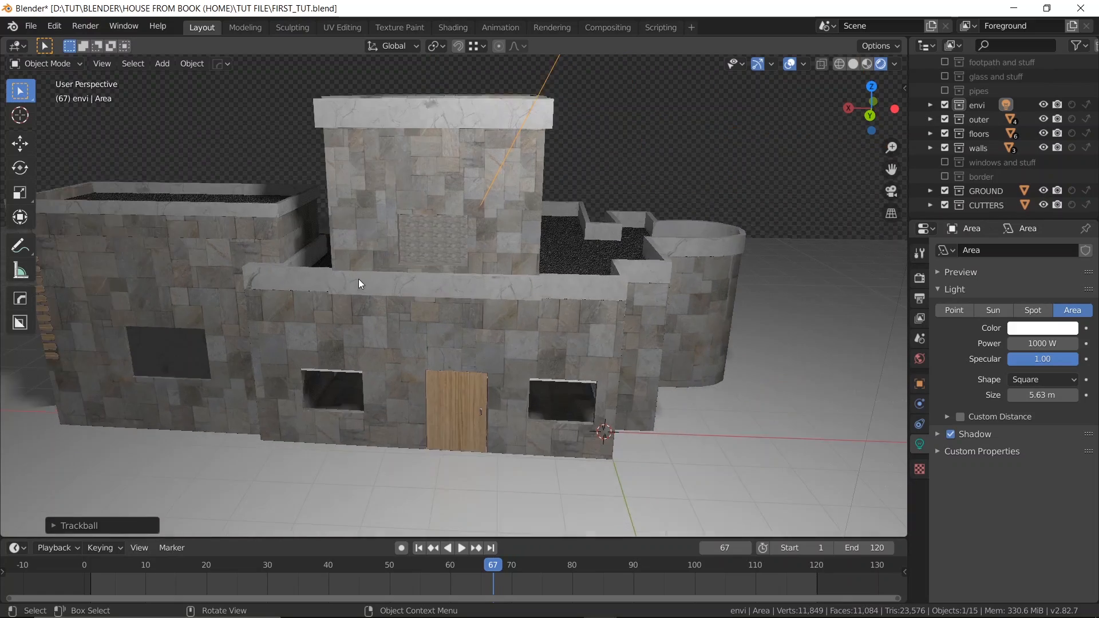
scroll(349, 241, down, 4)
middle_drag(348, 242, 390, 256)
scroll(352, 249, down, 3)
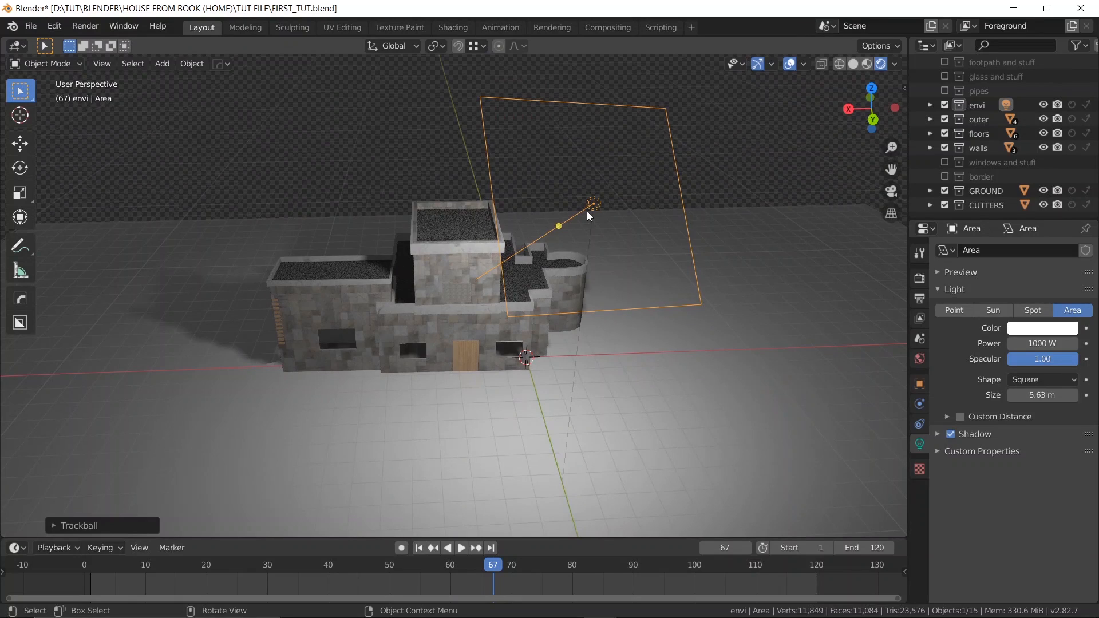
- Duplicate the area light about 11 m along X to the house's other side and rotate the copy to face the house
scroll(561, 213, down, 2)
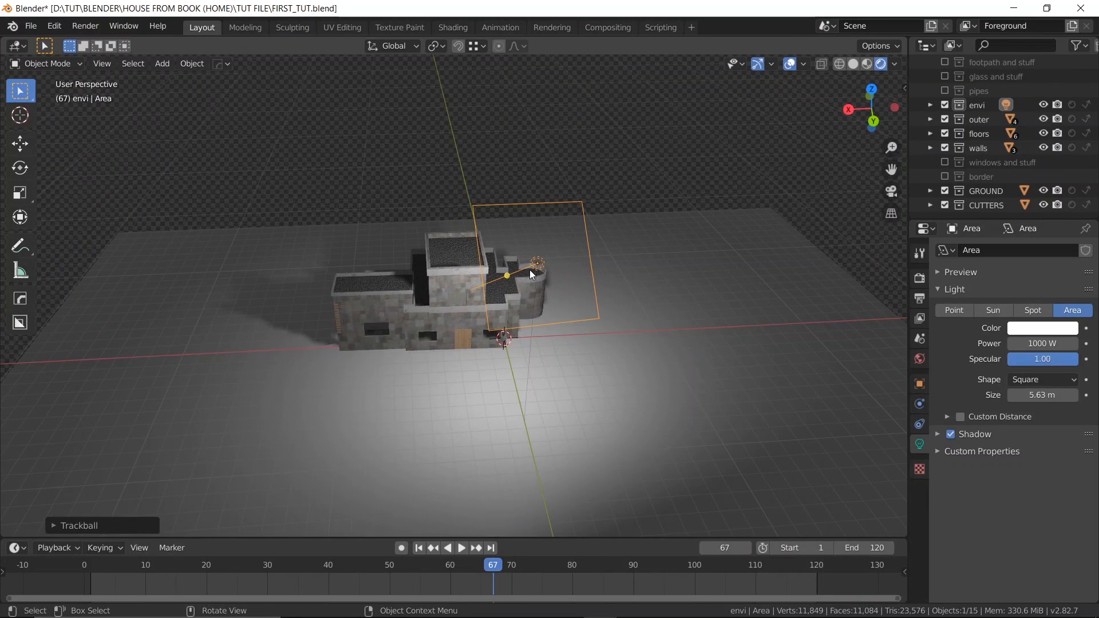
key(shift+d)
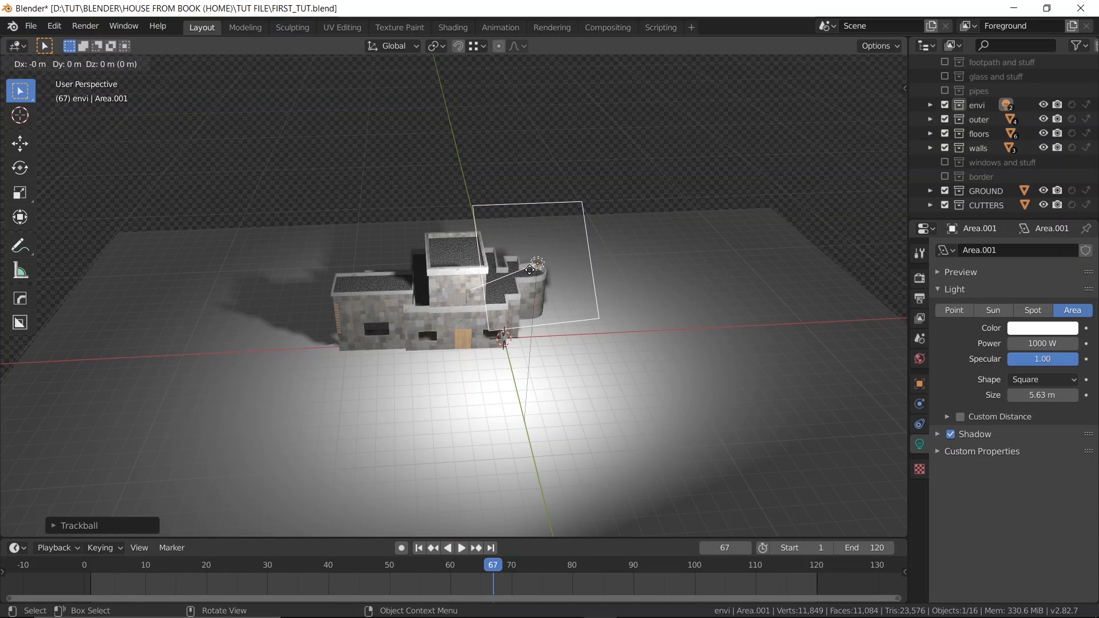
key(x)
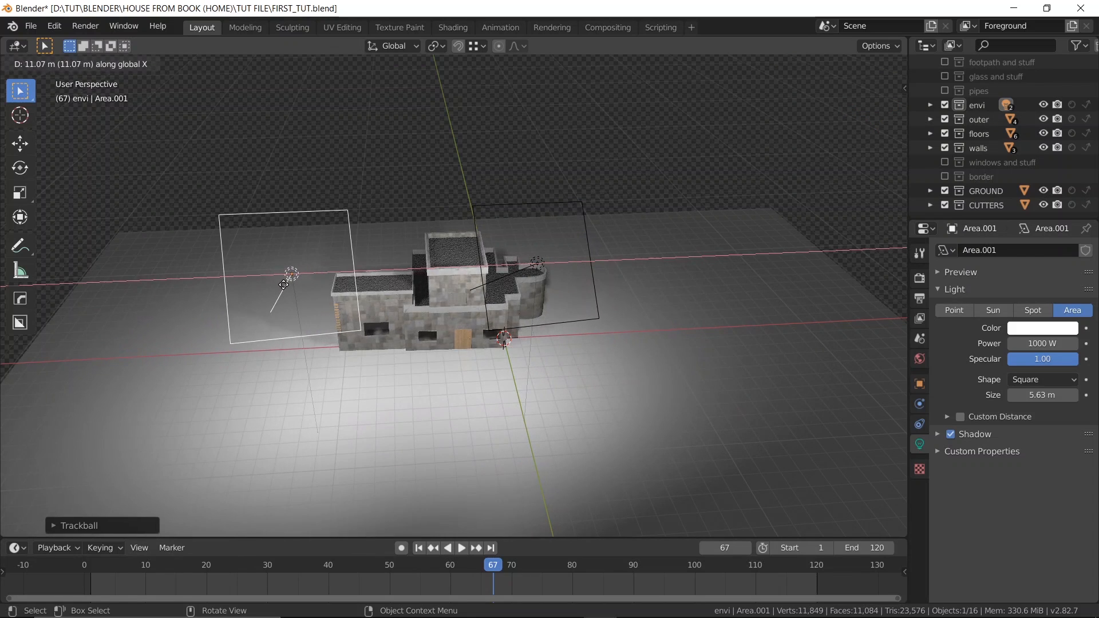
click(285, 284)
middle_drag(285, 284, 408, 280)
key(r)
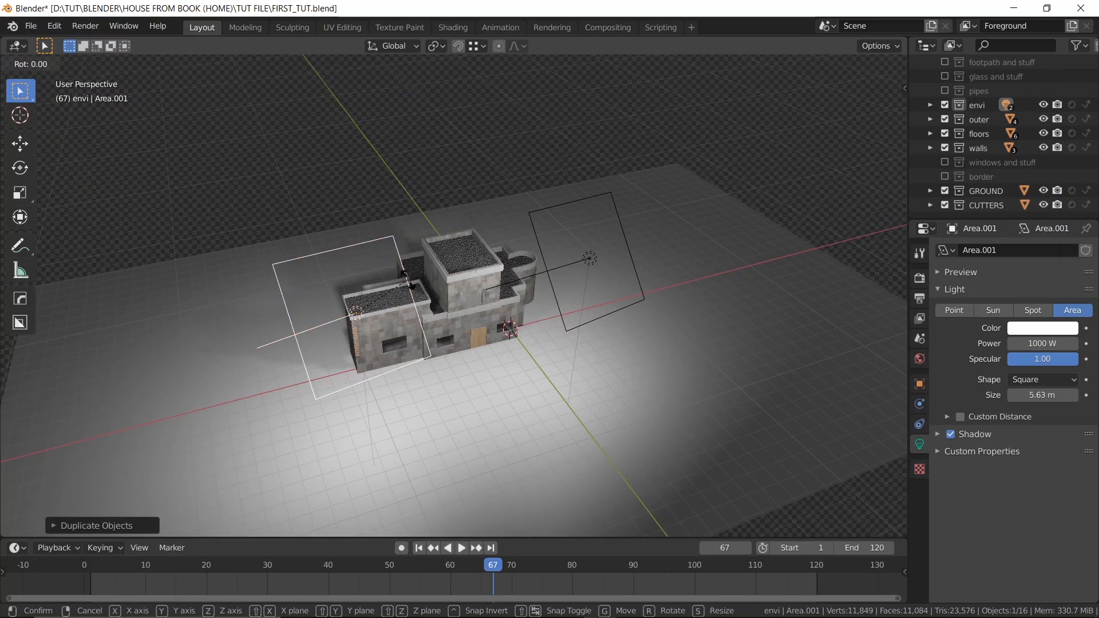
key(r)
click(367, 288)
middle_drag(423, 331, 405, 290)
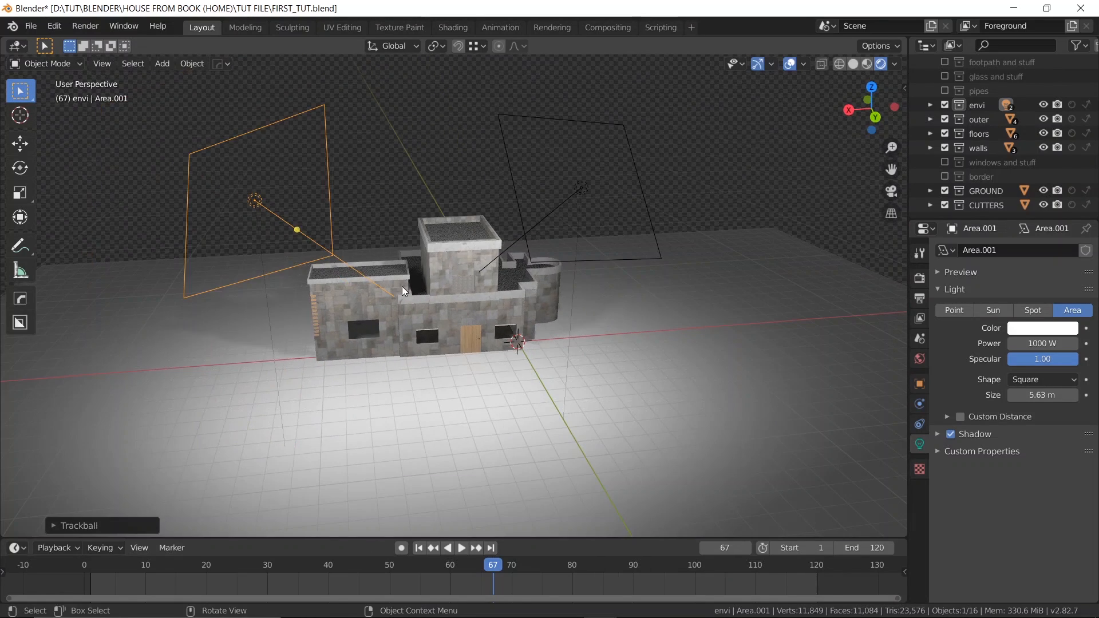
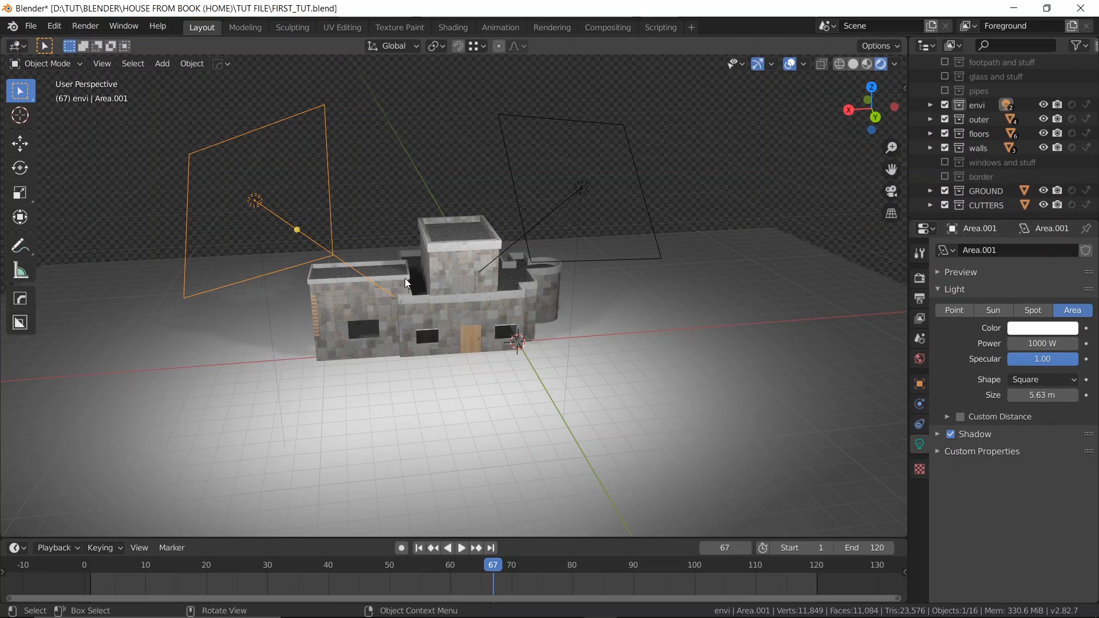
- Set the power of both area lights to 500 W and check the value on each light
shift+click(581, 189)
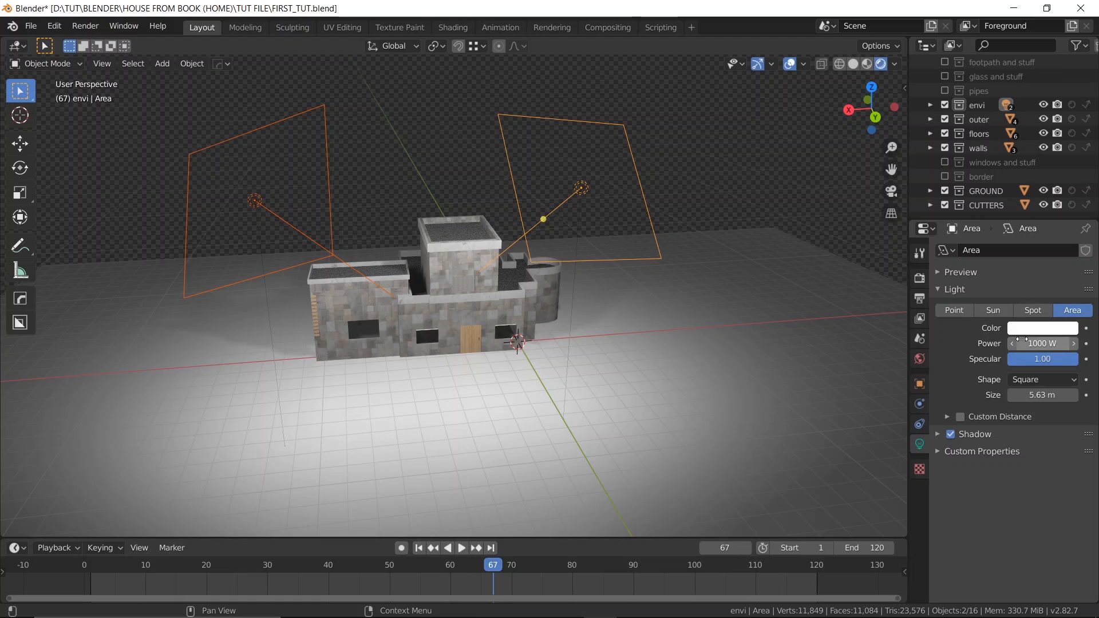
click(1034, 344)
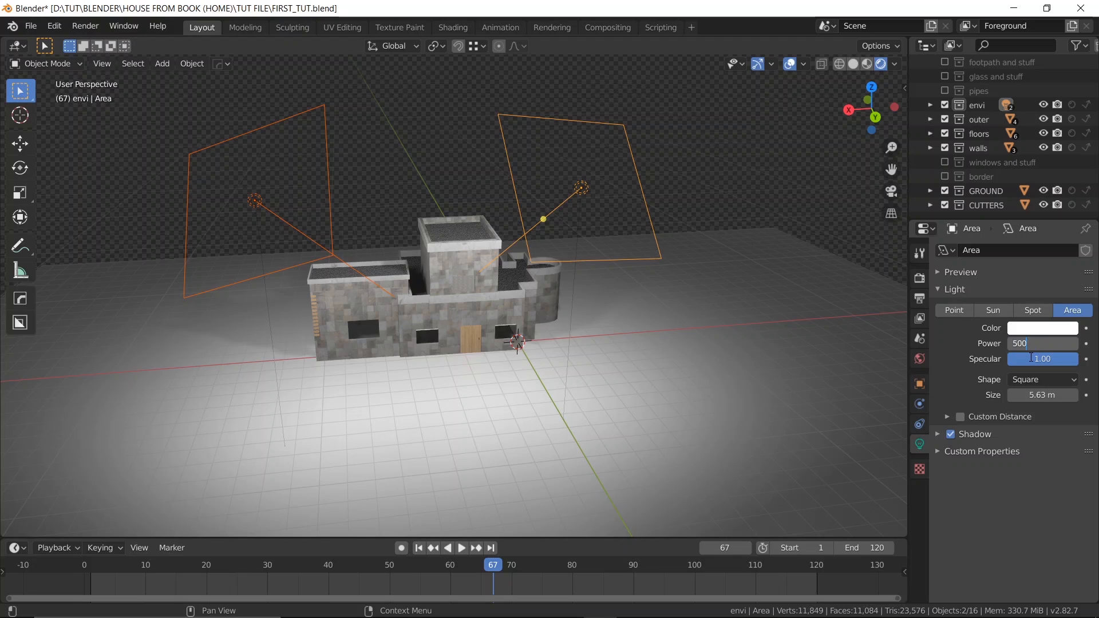
key(Return)
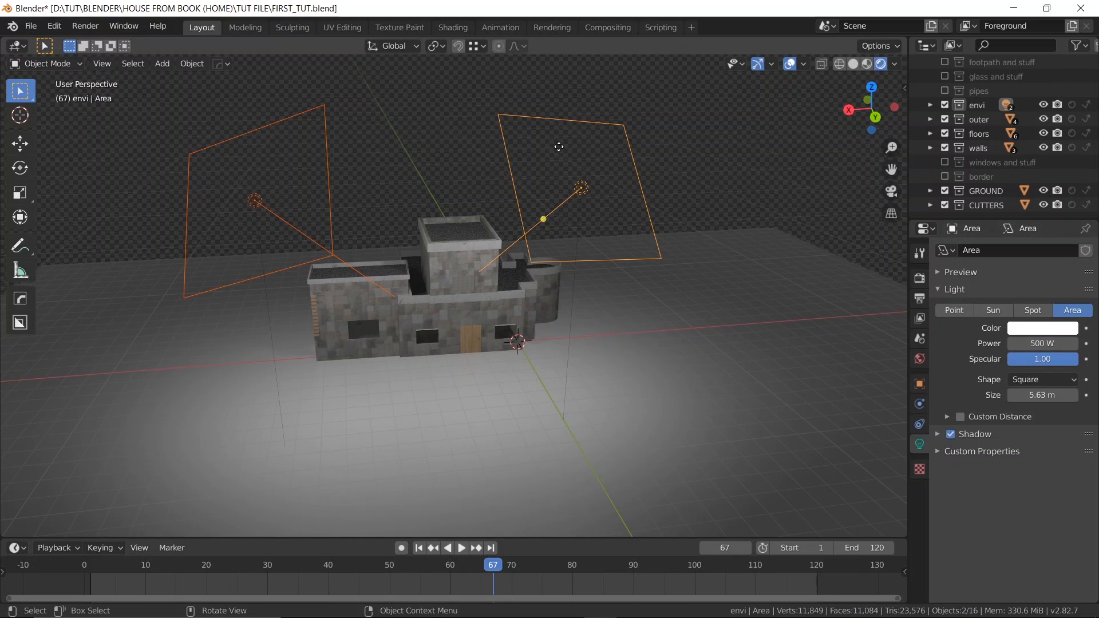
click(580, 187)
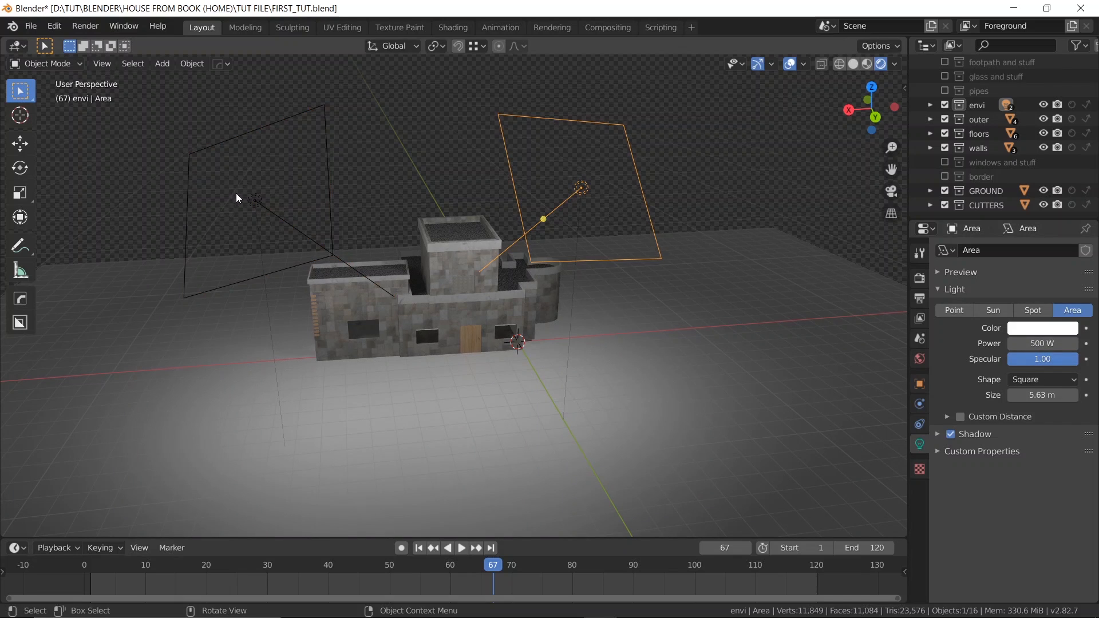
click(250, 199)
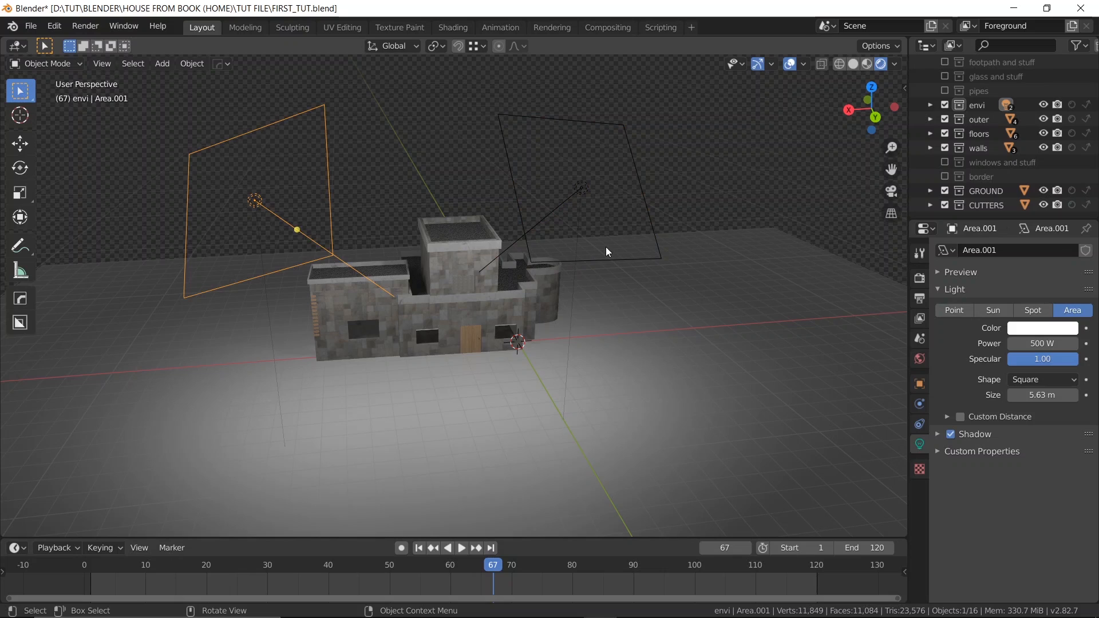
- Enable High Bitdepth and Soft Shadows in the Eevee render shadow settings
middle_drag(632, 279, 566, 256)
middle_drag(693, 226, 492, 320)
scroll(417, 284, up, 2)
click(919, 279)
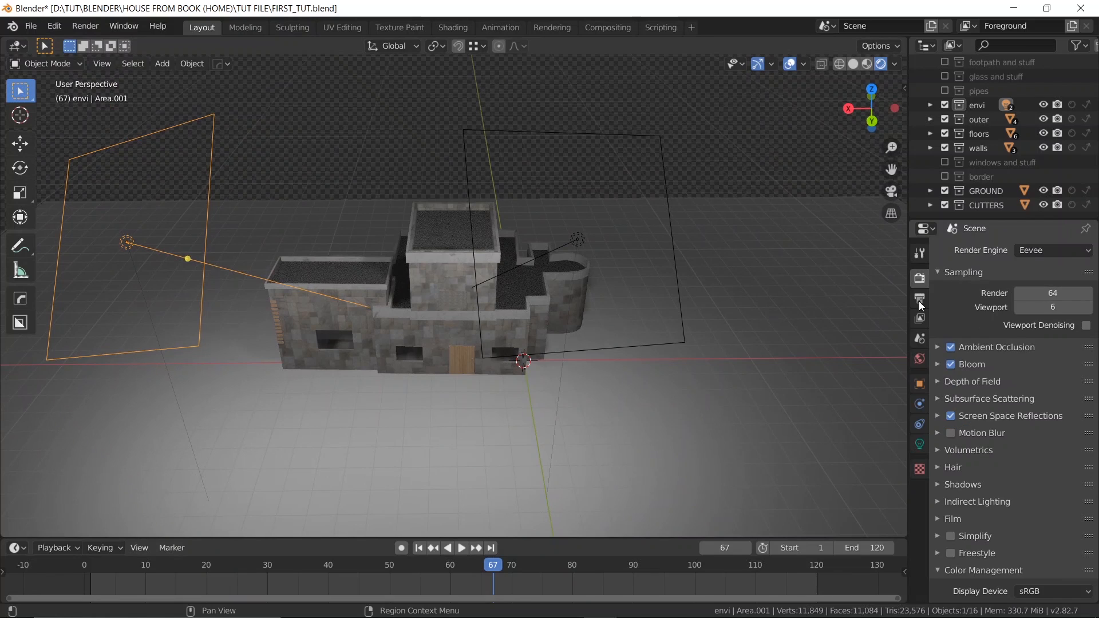
scroll(953, 499, down, 3)
click(943, 418)
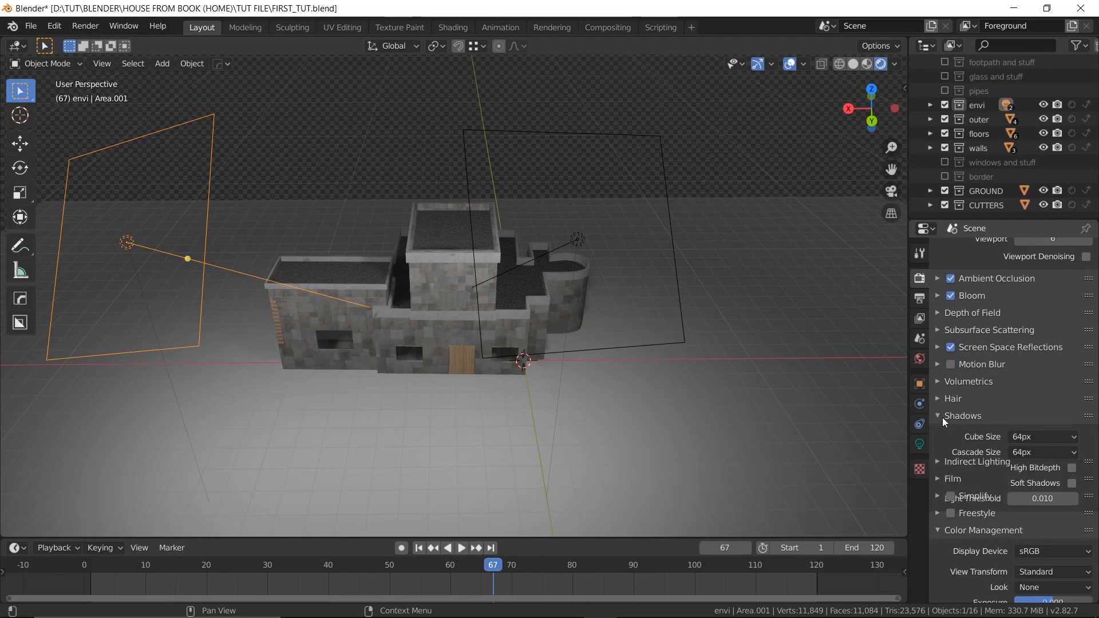
click(1071, 483)
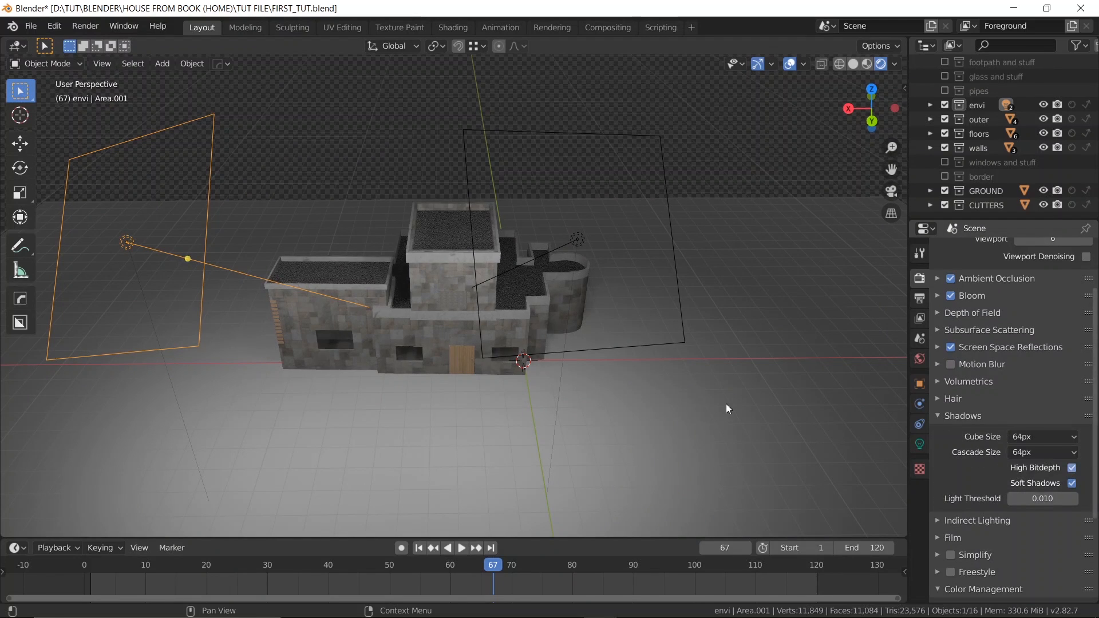
middle_drag(725, 403, 524, 323)
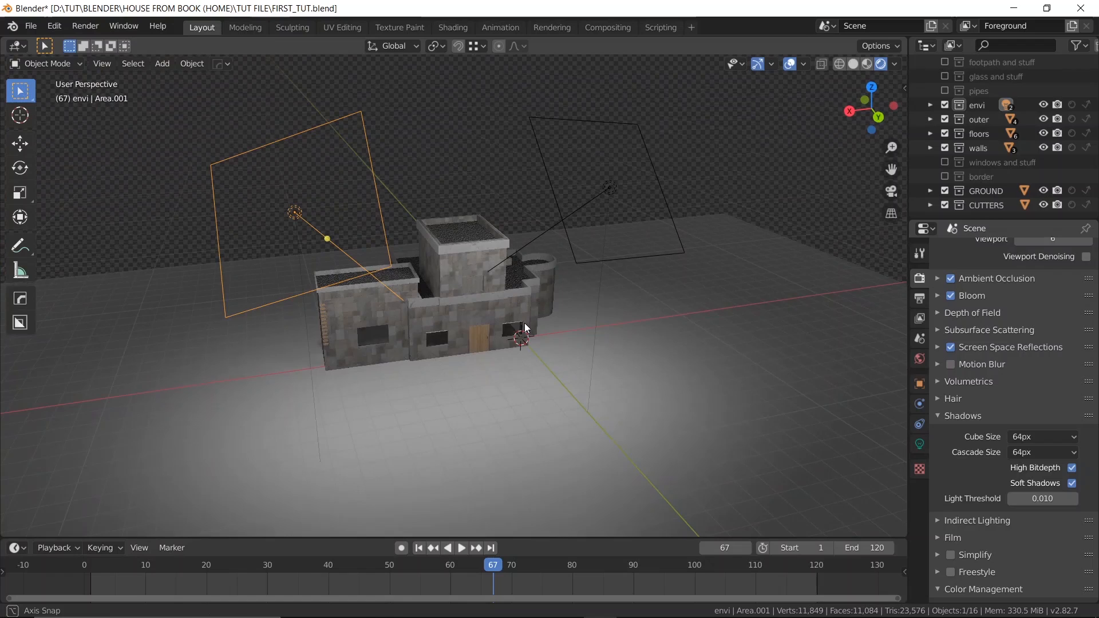
- Create a new material for the ground plane and darken its base color to a value of about 0.49
click(514, 377)
click(919, 502)
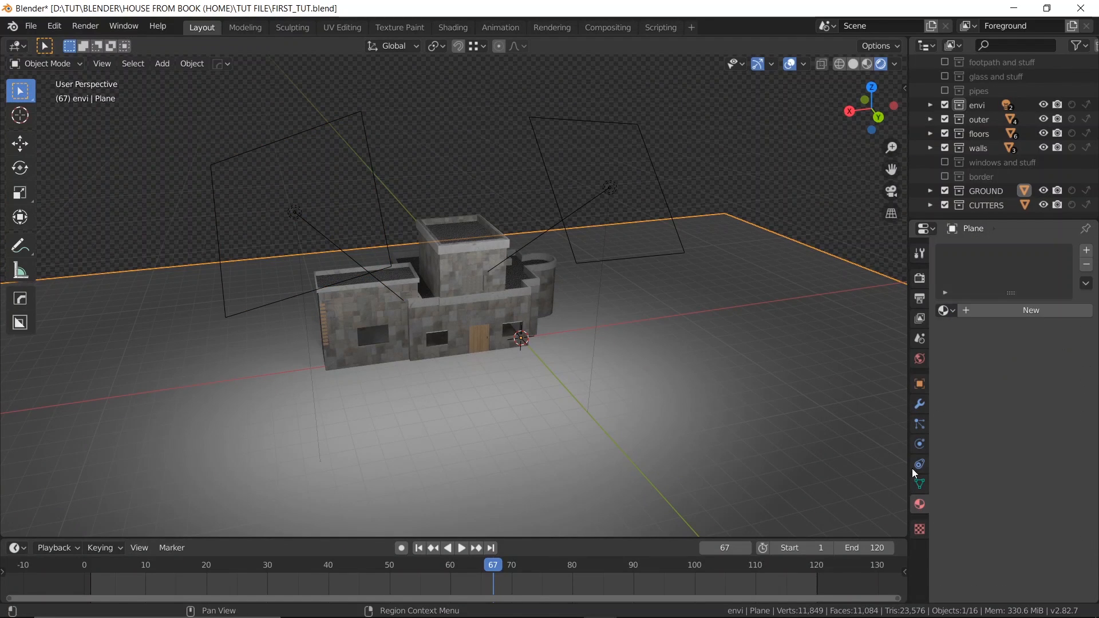
click(992, 313)
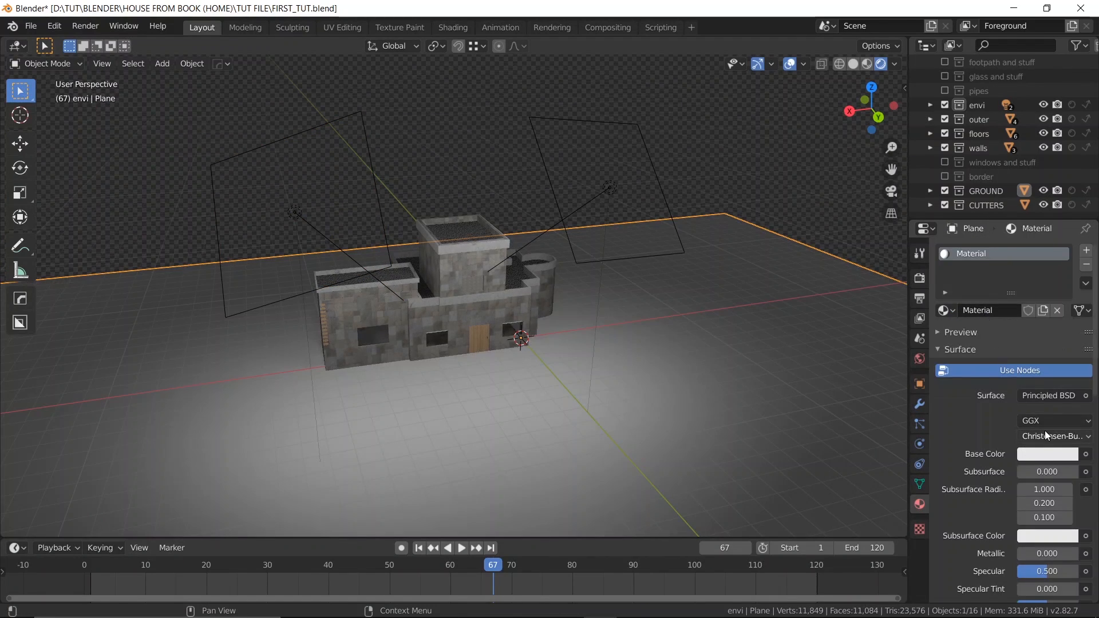
click(1045, 455)
click(1071, 303)
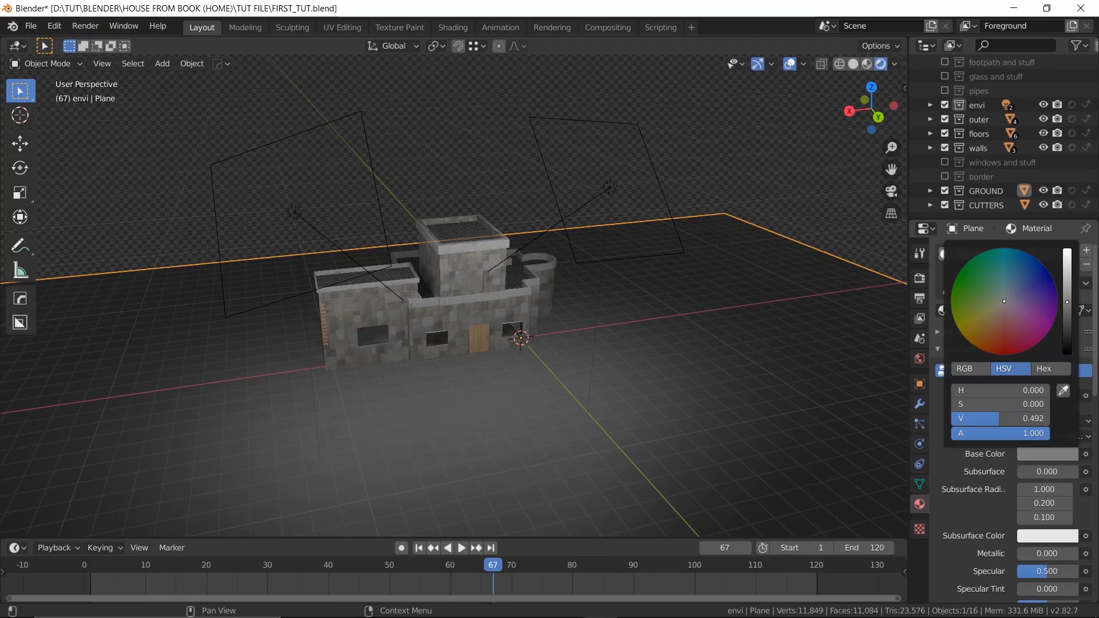
- Try a blue tint on the ground material, clear it, and brighten the base color to white
drag(1067, 301, 1067, 274)
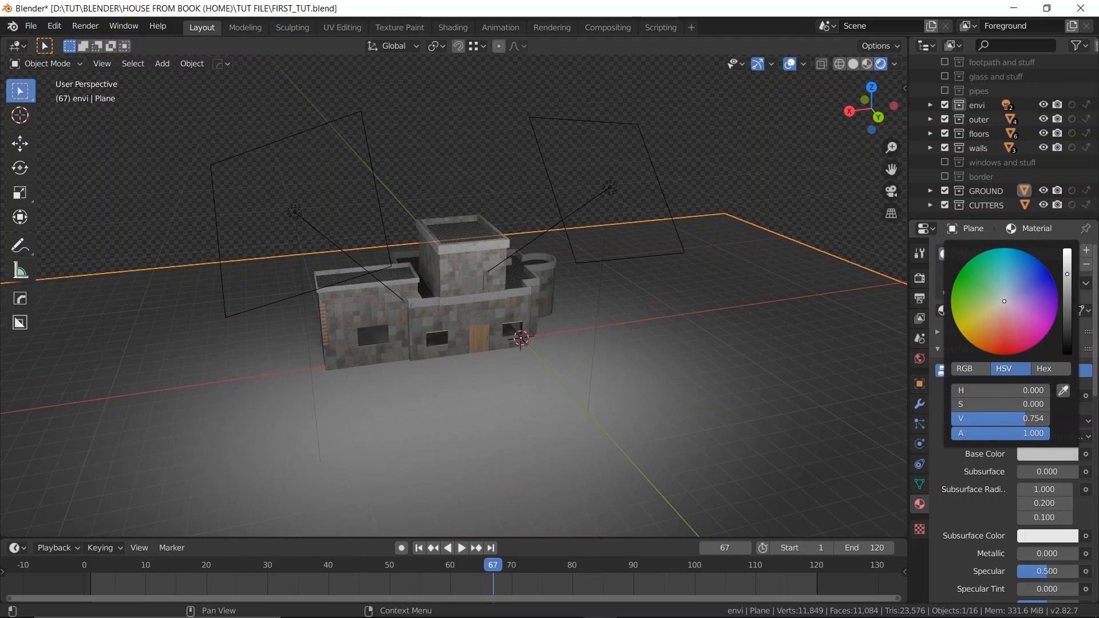
drag(1001, 314, 1022, 285)
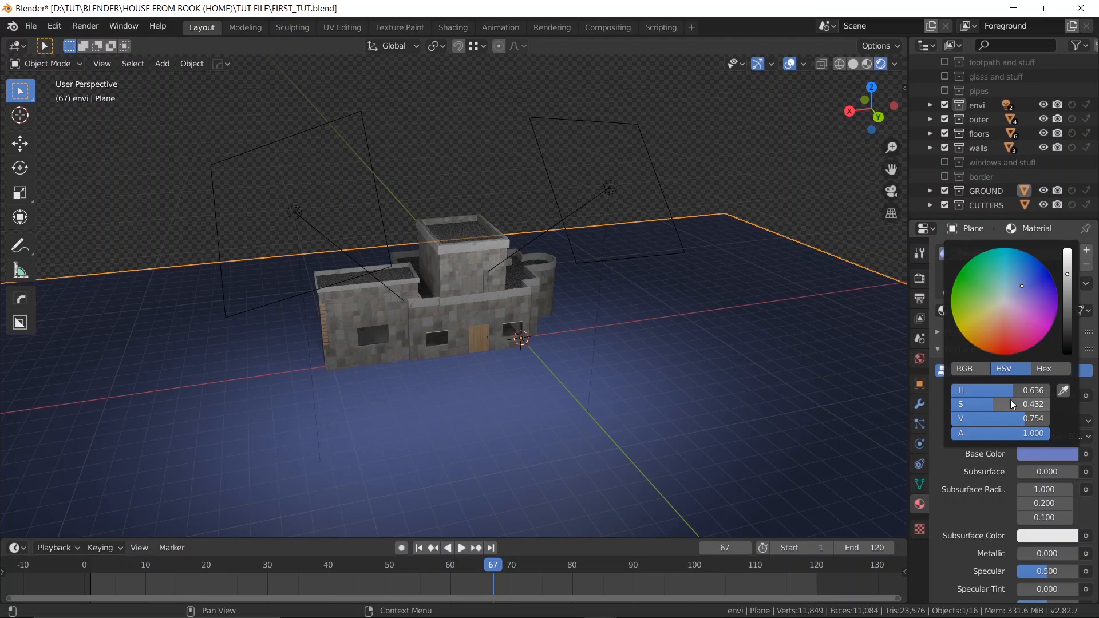
drag(1011, 391, 940, 406)
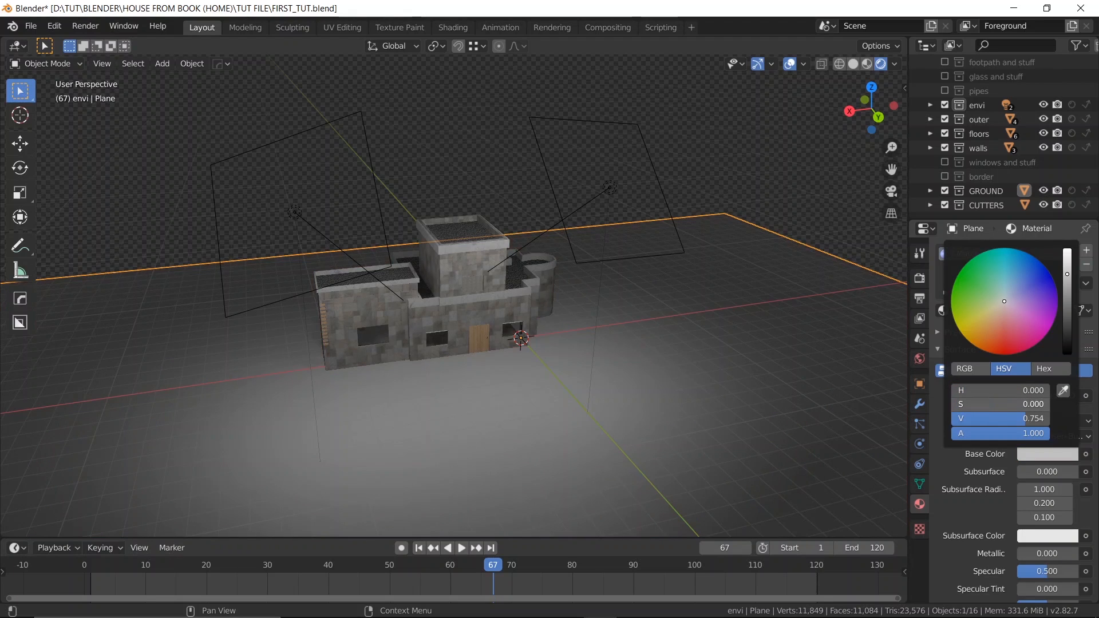
drag(1024, 418, 1057, 419)
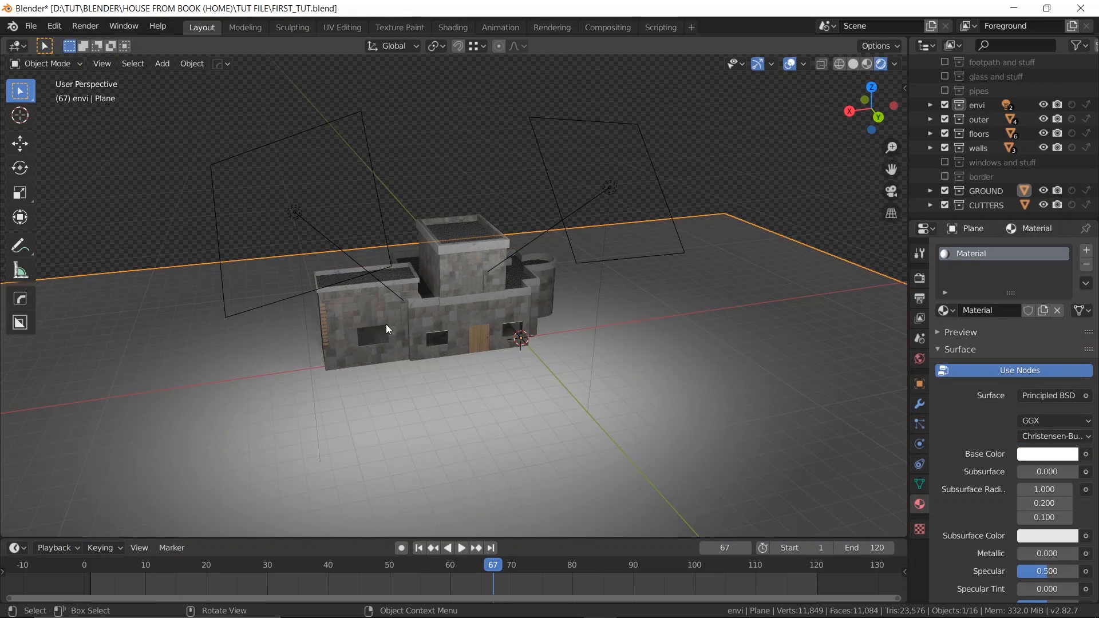
- Preview the scene's lighting with the Cycles render engine and switch the engine back to Eevee
middle_drag(386, 324, 395, 346)
scroll(361, 343, up, 2)
scroll(484, 280, down, 2)
scroll(474, 295, down, 2)
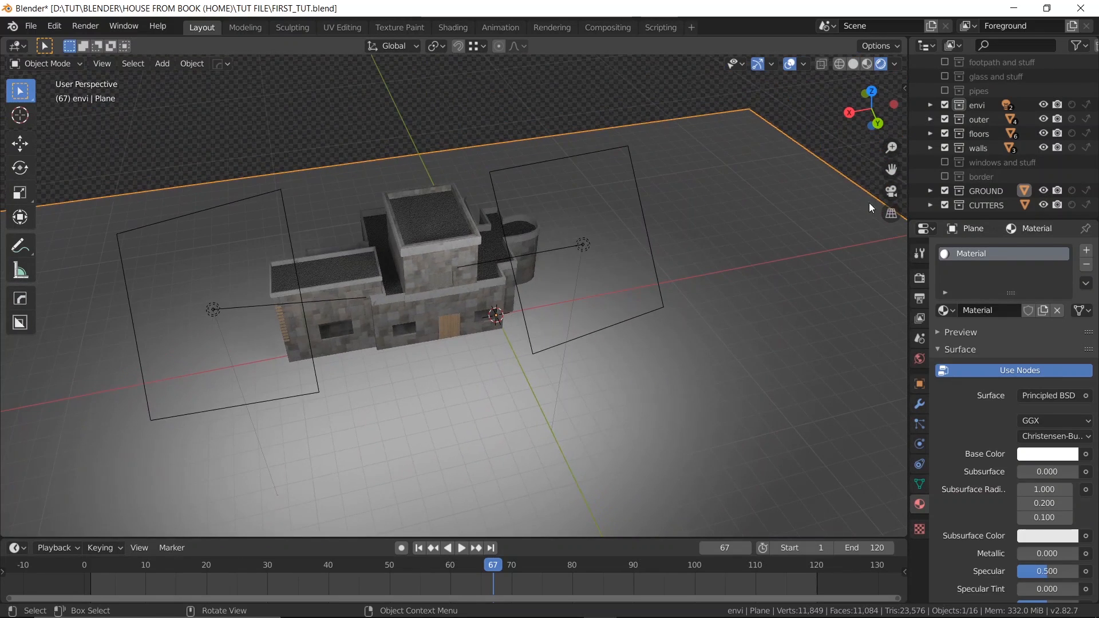
click(919, 278)
click(1021, 272)
click(1037, 252)
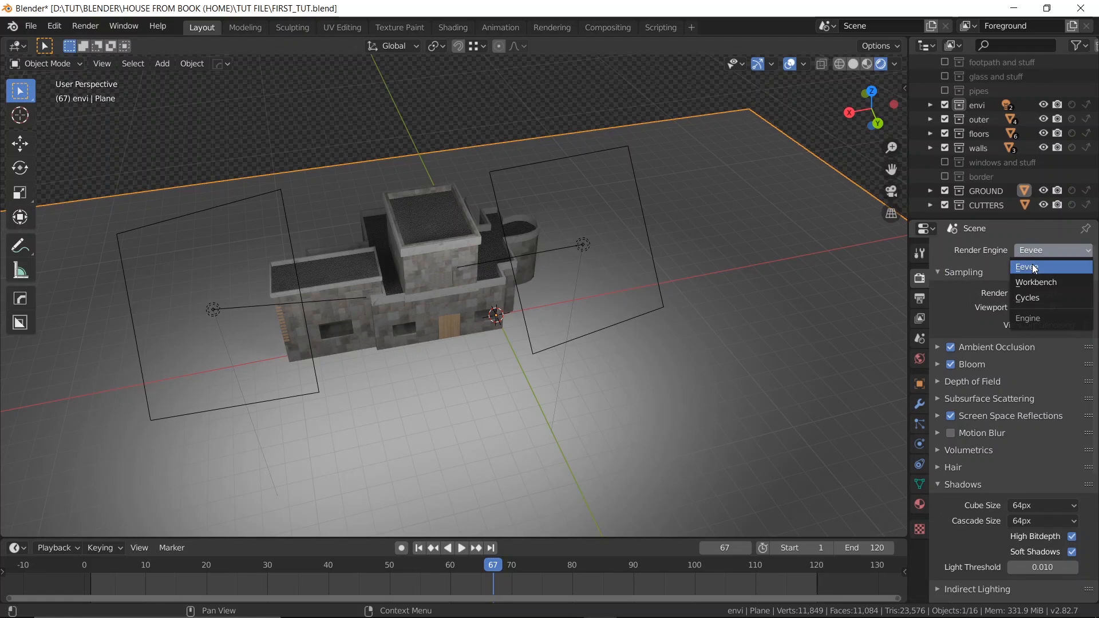
click(1027, 298)
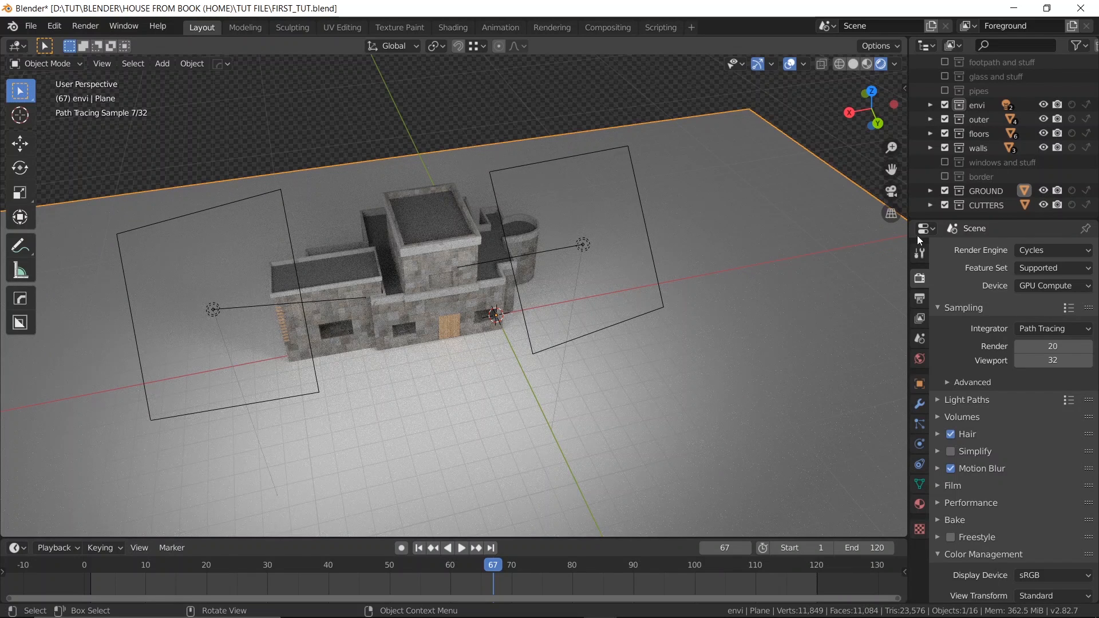
click(1042, 250)
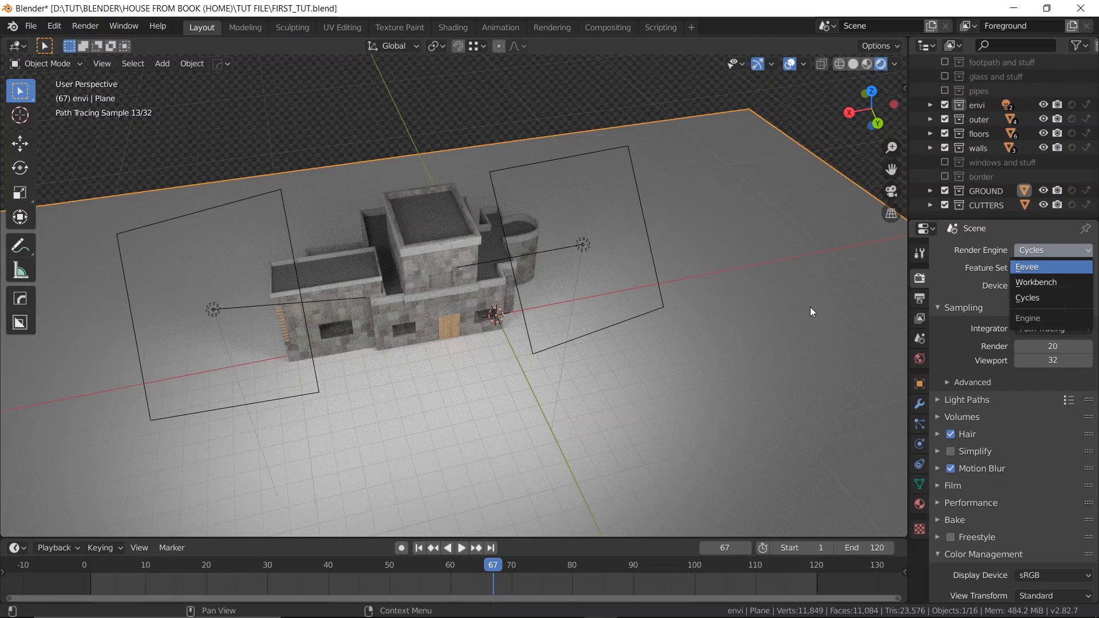
click(1022, 265)
- Enable and expand the "windows and stuff" collection and select the rooftop room object Cube.005
middle_drag(448, 309, 434, 260)
scroll(447, 241, up, 4)
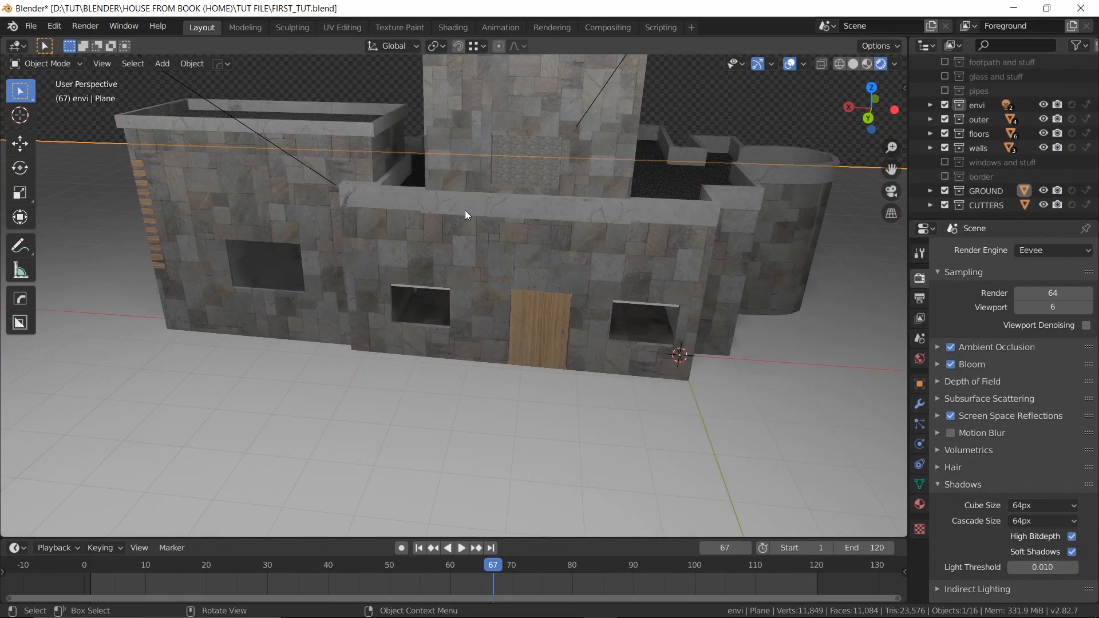
click(945, 162)
click(929, 162)
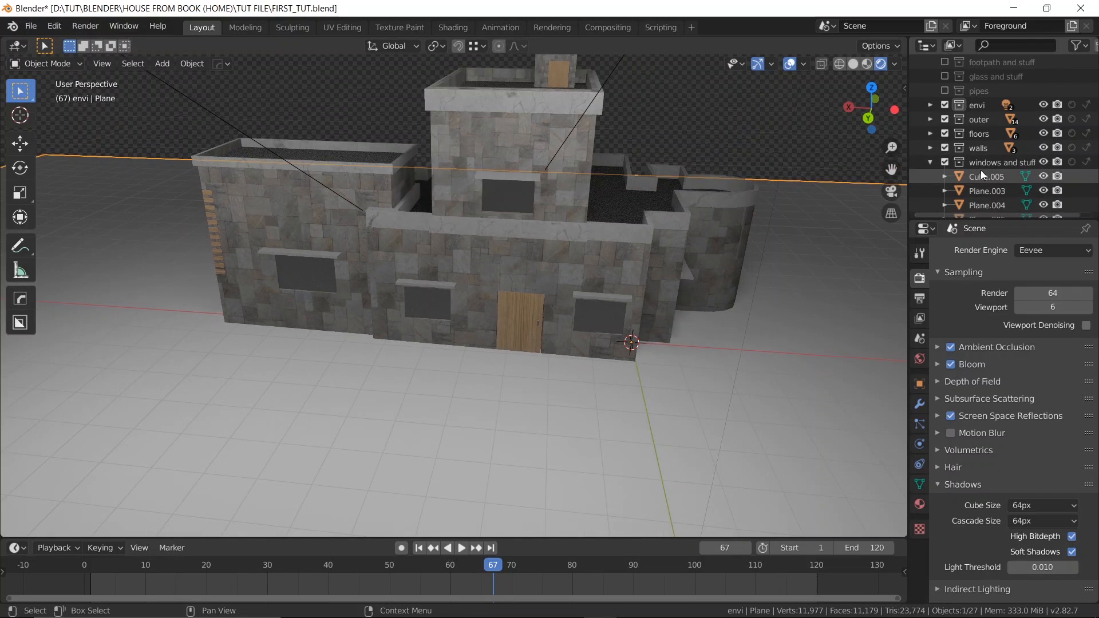
click(980, 171)
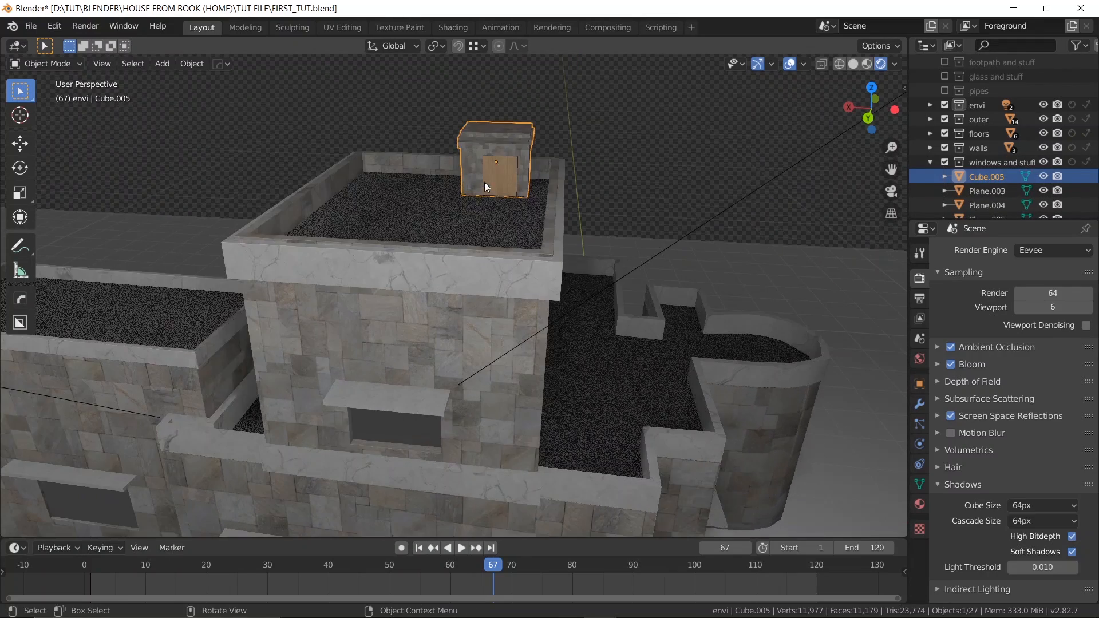
- Show the rooftop room's transform values, move to frame 65 and insert a scale keyframe there
middle_drag(478, 169, 515, 269)
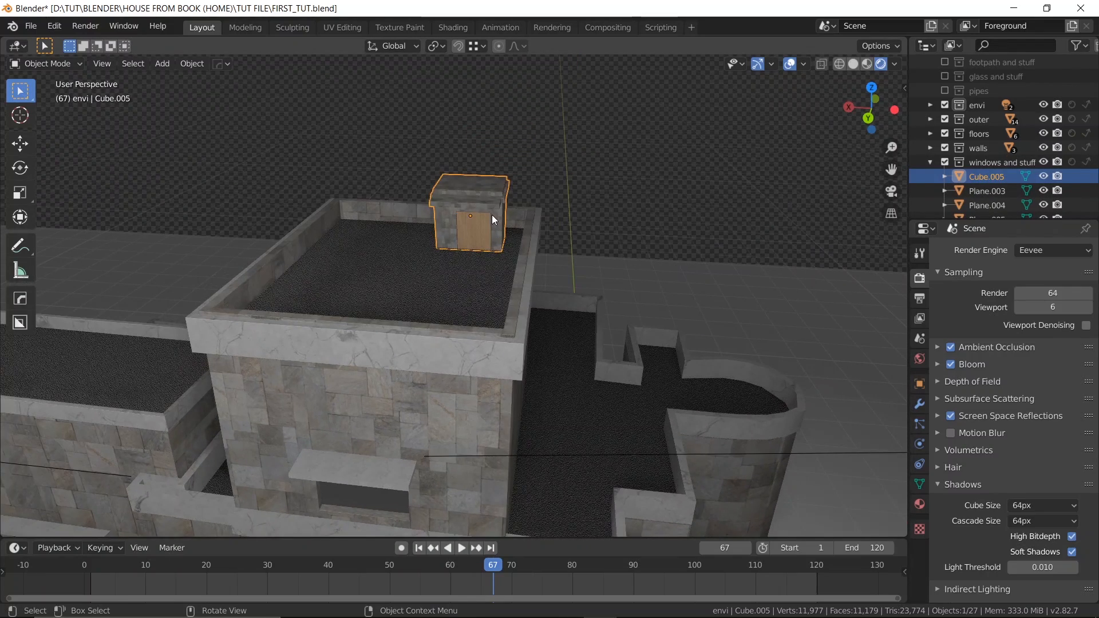
scroll(439, 208, up, 2)
middle_drag(440, 208, 458, 205)
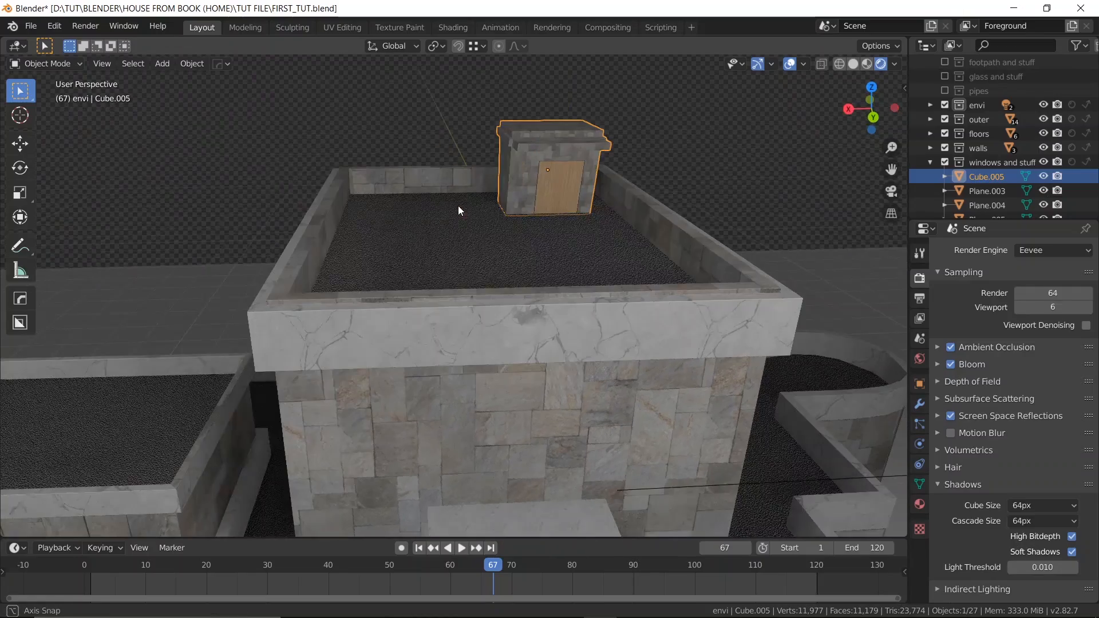
scroll(495, 207, up, 4)
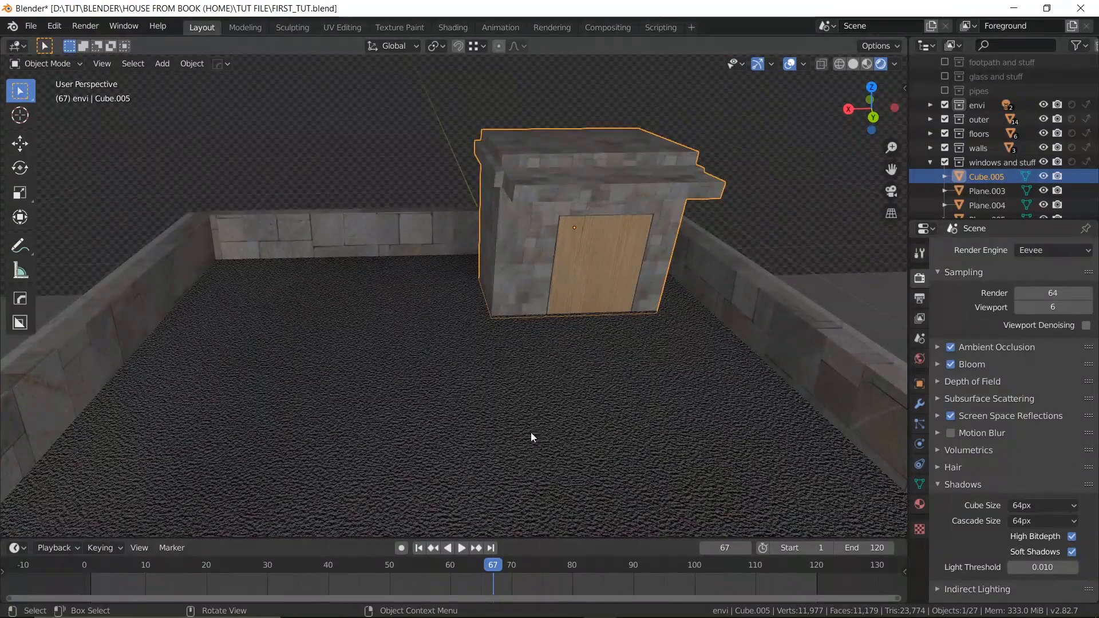
key(n)
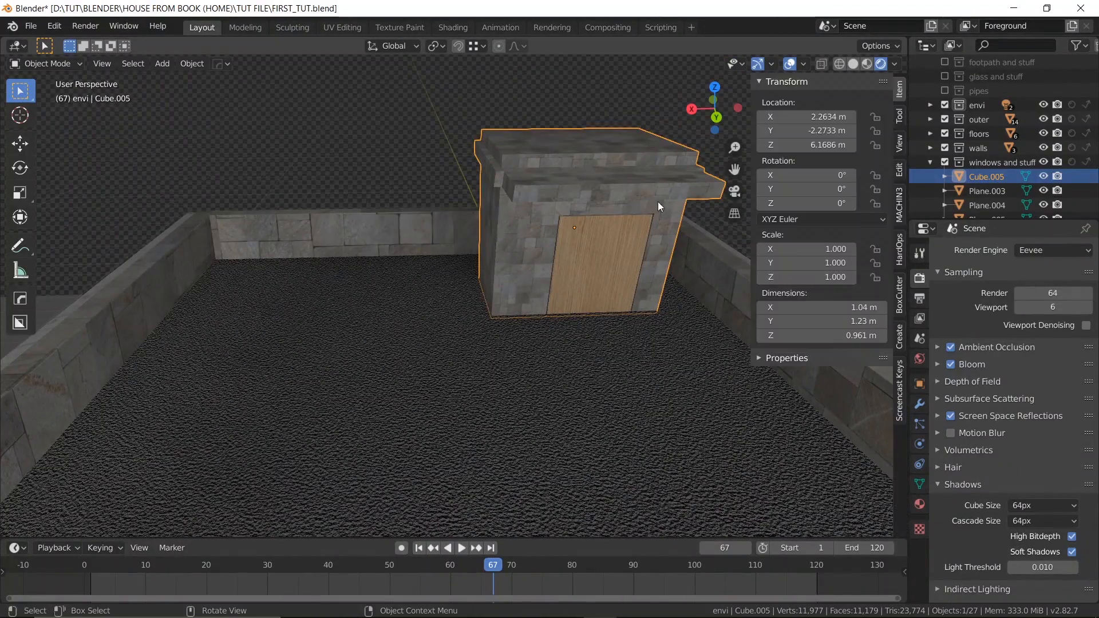
shift+middle_drag(596, 233, 572, 239)
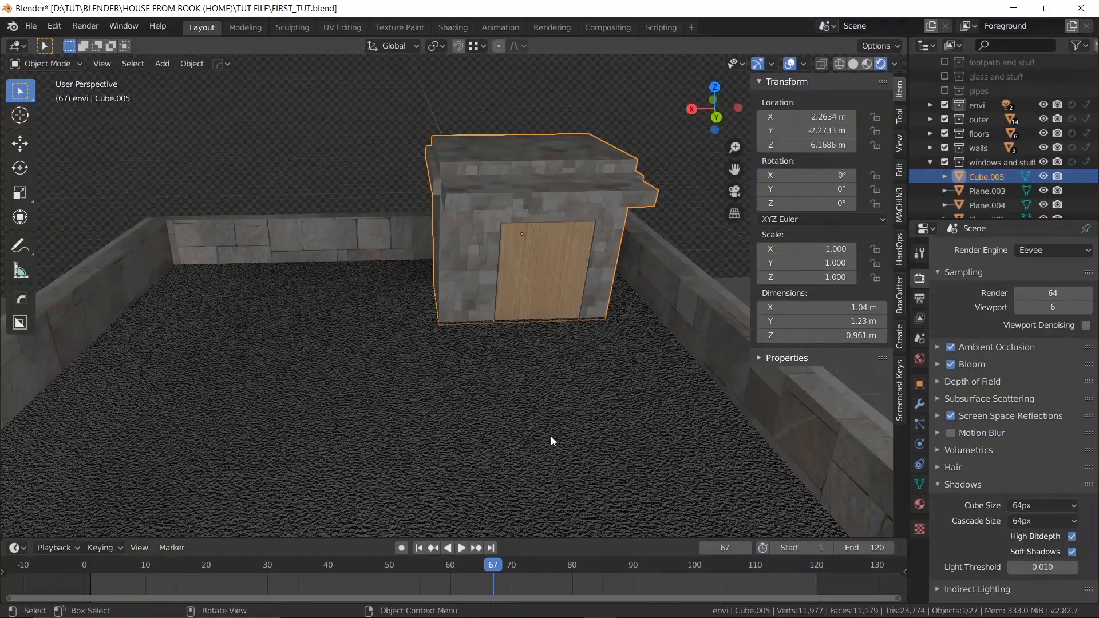
drag(488, 567, 462, 563)
click(462, 548)
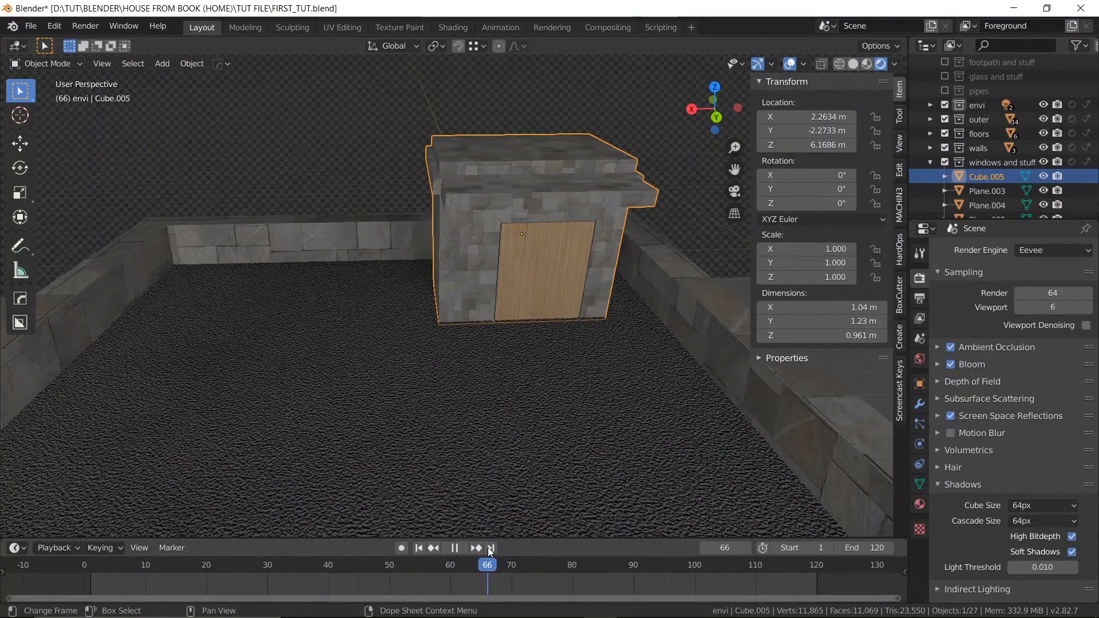
key(space)
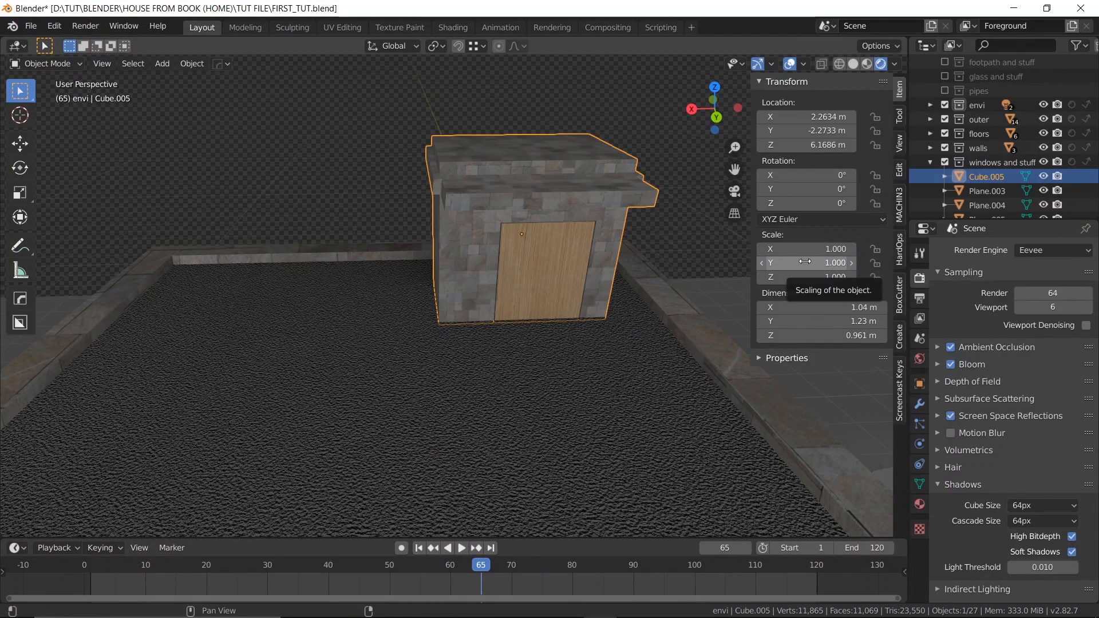
key(i)
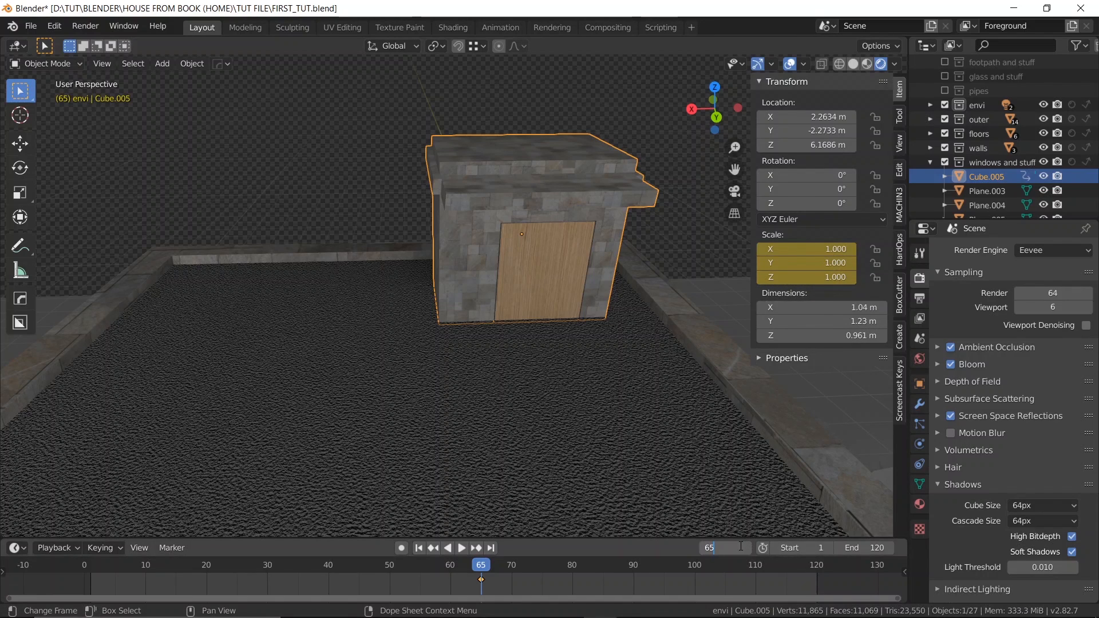
- At frame 55, set the rooftop room's Y and Z scale to 0, leave X at 1, and keyframe the scale
key(Return)
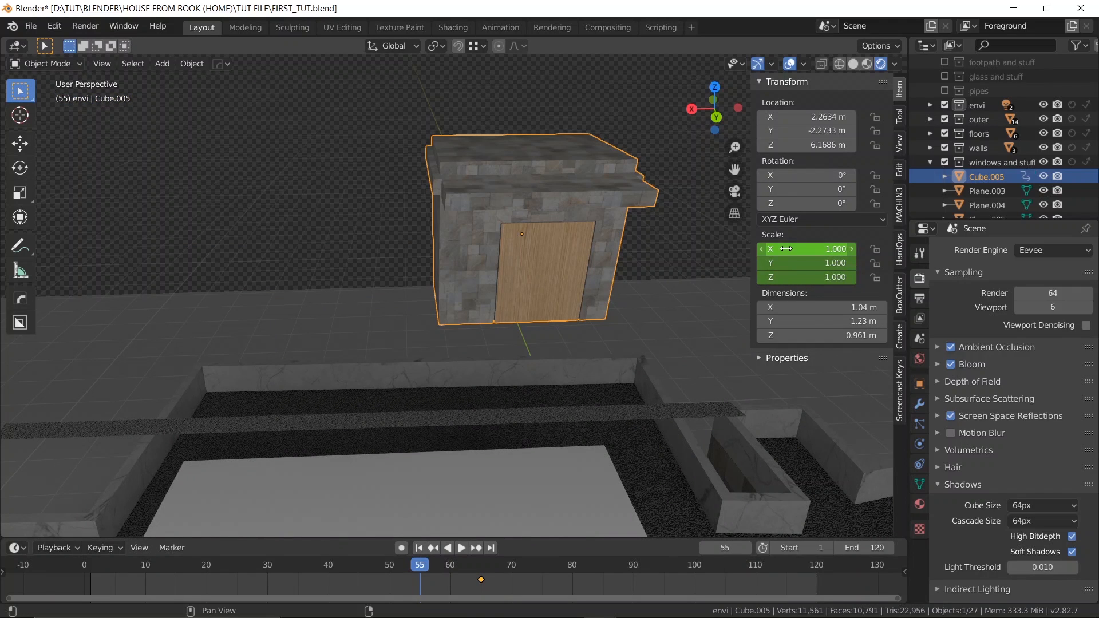
drag(807, 277, 785, 277)
click(786, 279)
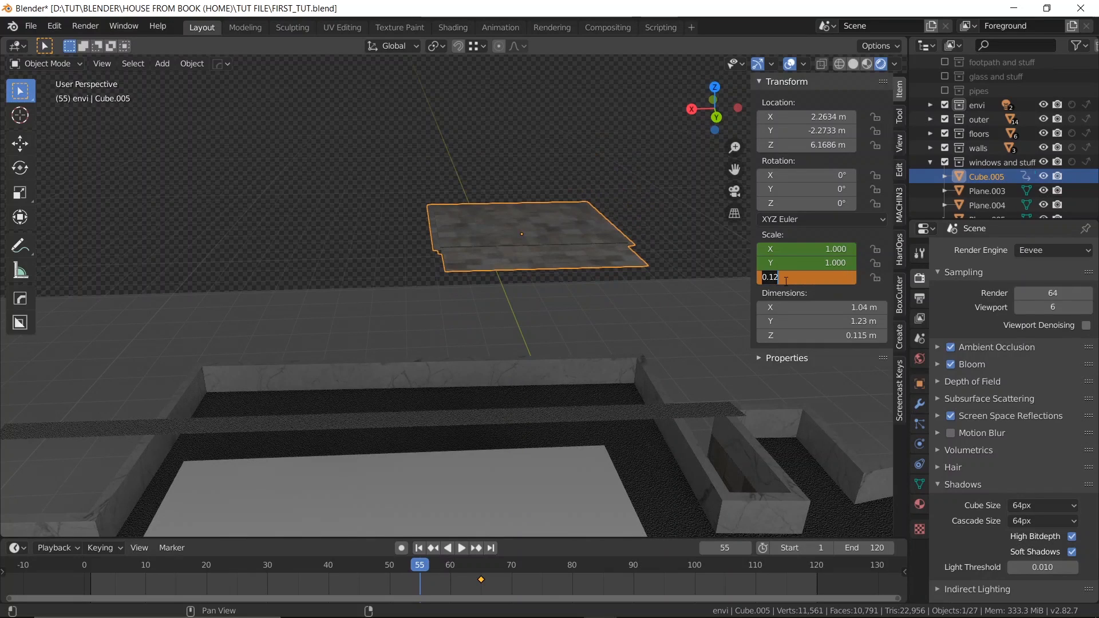
text(0)
key(Return)
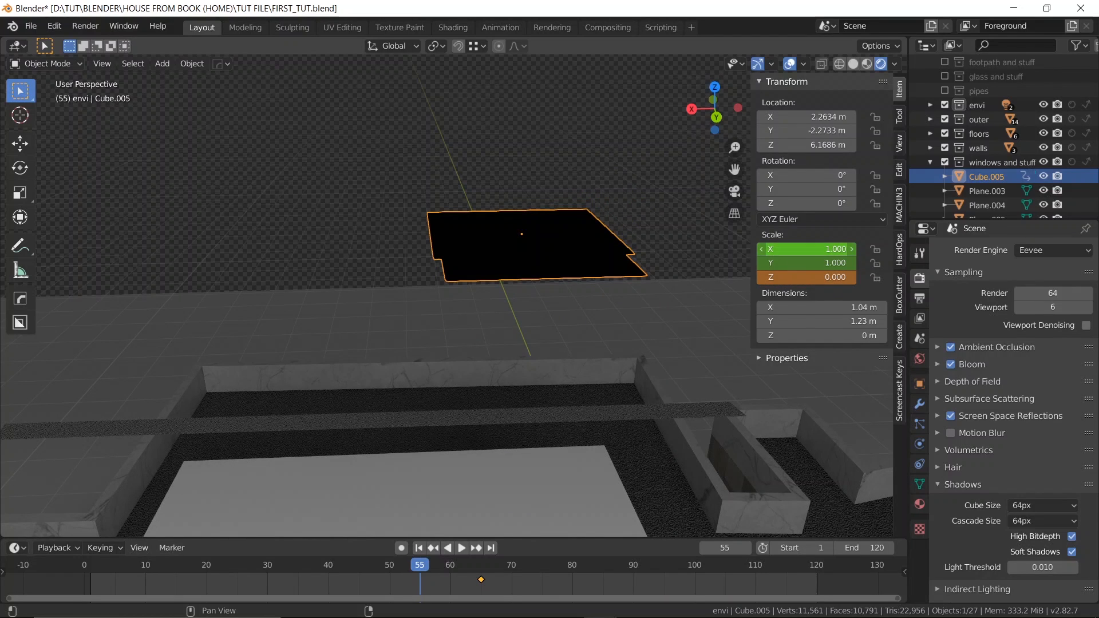
mouse_move(802, 249)
mouse_down()
mouse_move(827, 249)
mouse_move(801, 246)
mouse_up()
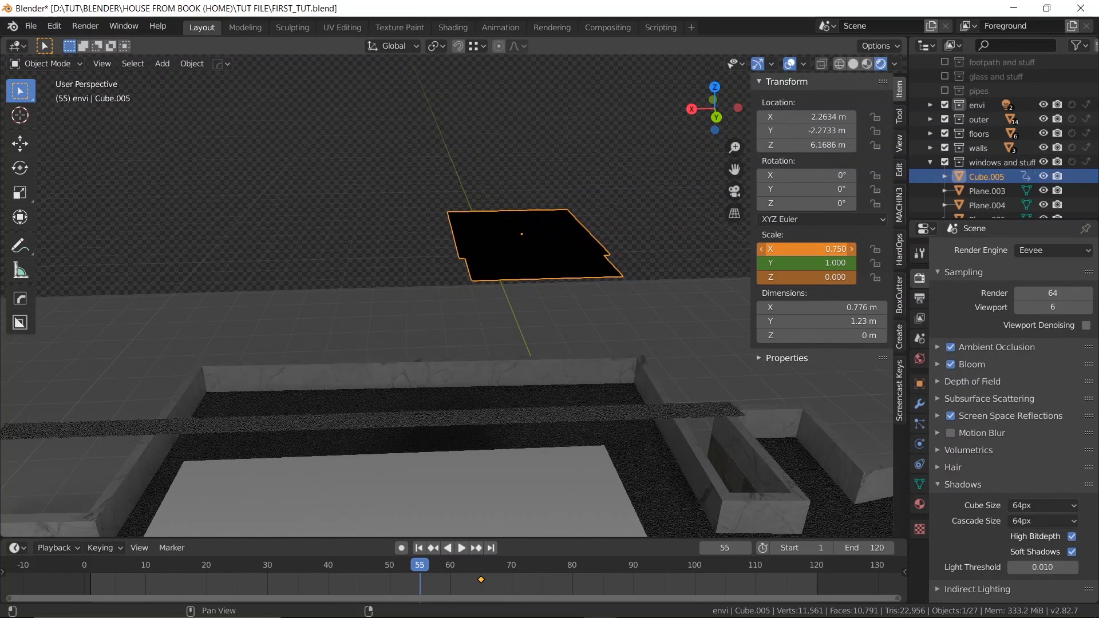
click(802, 247)
text(1)
key(Return)
click(803, 261)
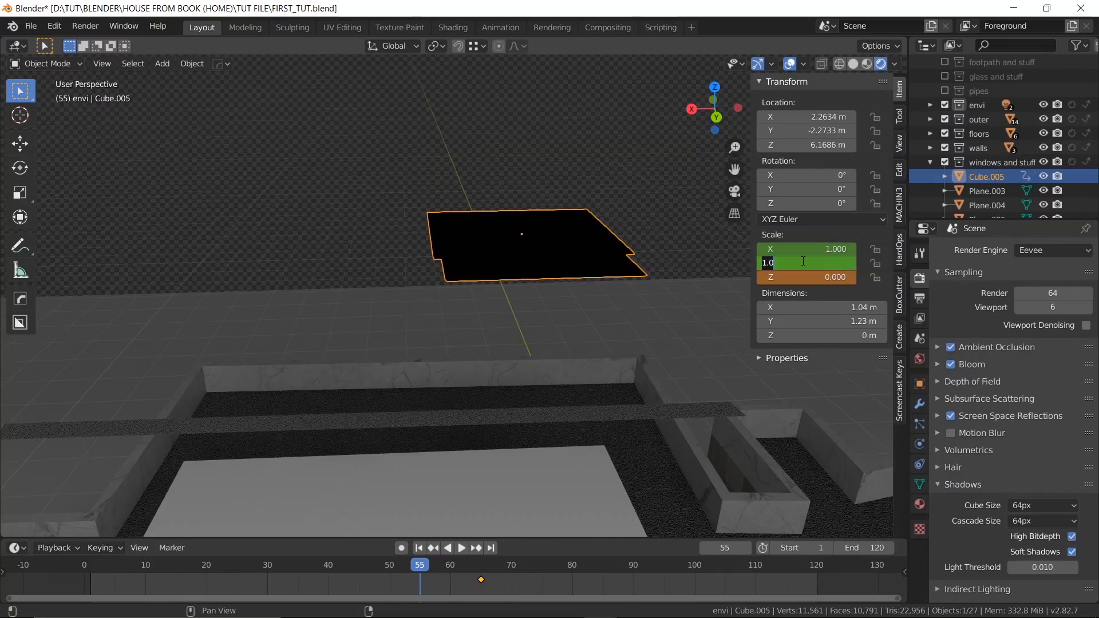
key(Return)
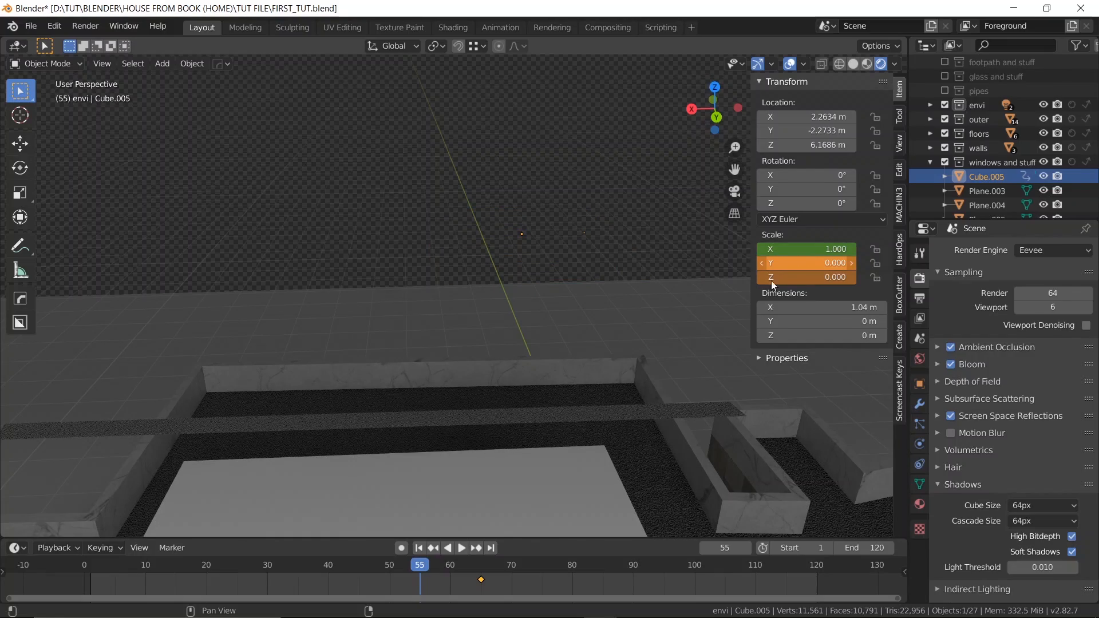
- Play the animation around frames 55 to 68 to check how the rooftop room scales up
key(space)
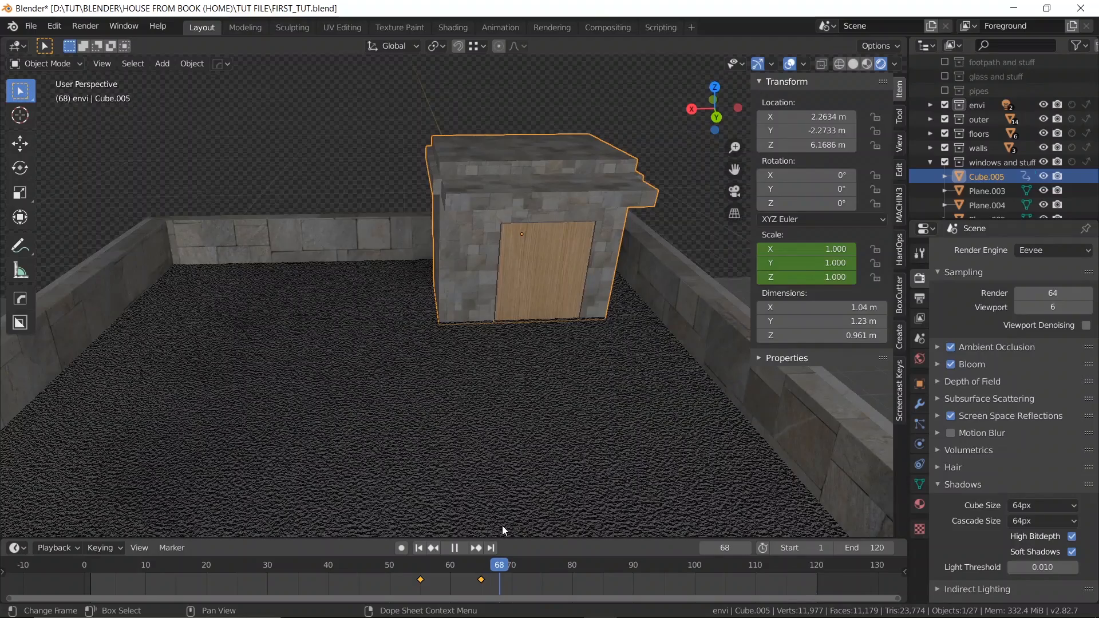
key(ctrl+shift+space)
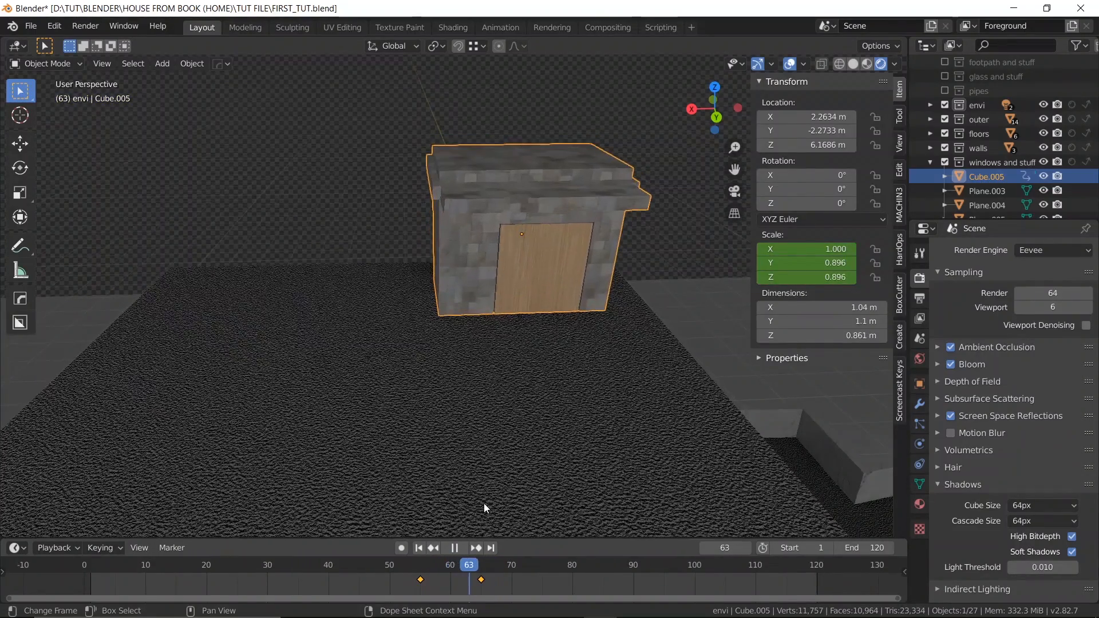
key(ctrl+shift+space)
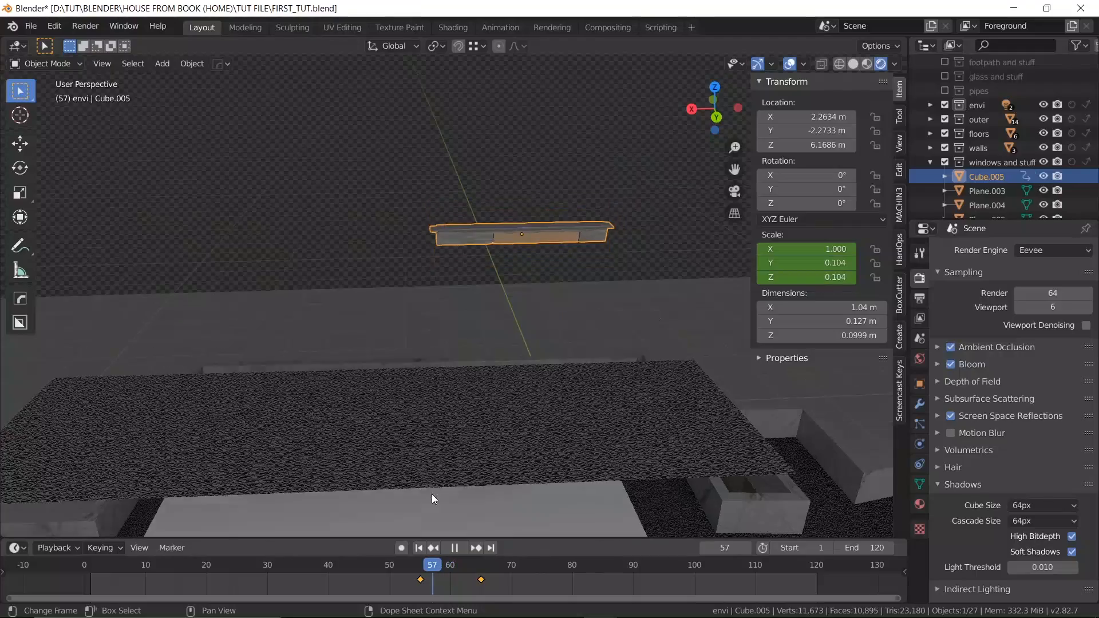
key(space)
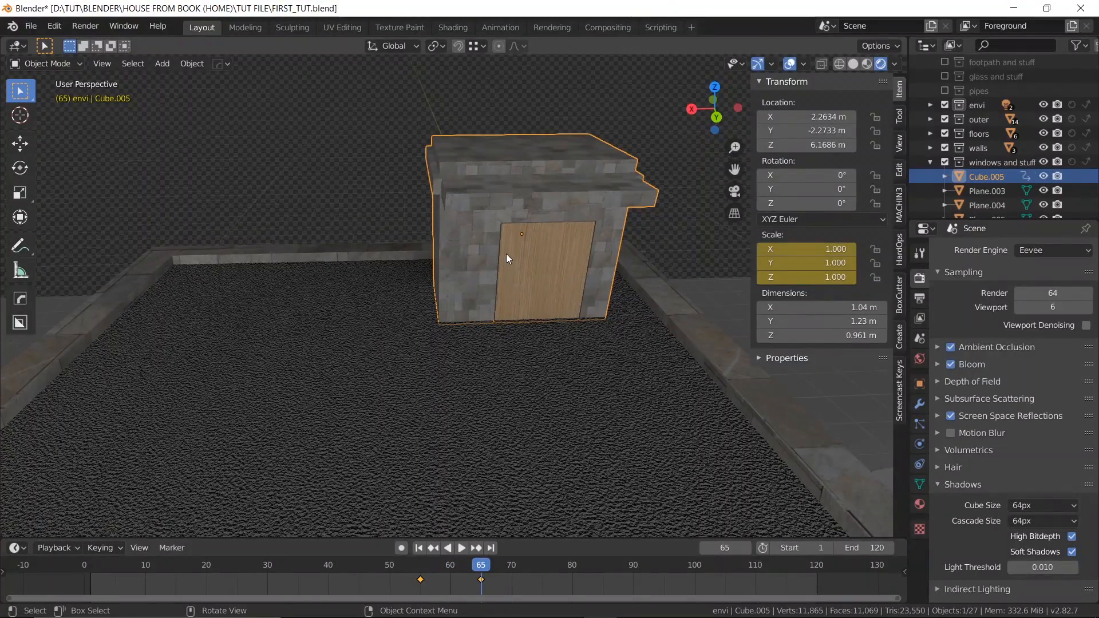
- Isolate the rooftop room in local view and switch to solid shading to inspect its underside
scroll(545, 266, up, 3)
middle_drag(492, 266, 413, 295)
scroll(615, 224, down, 1)
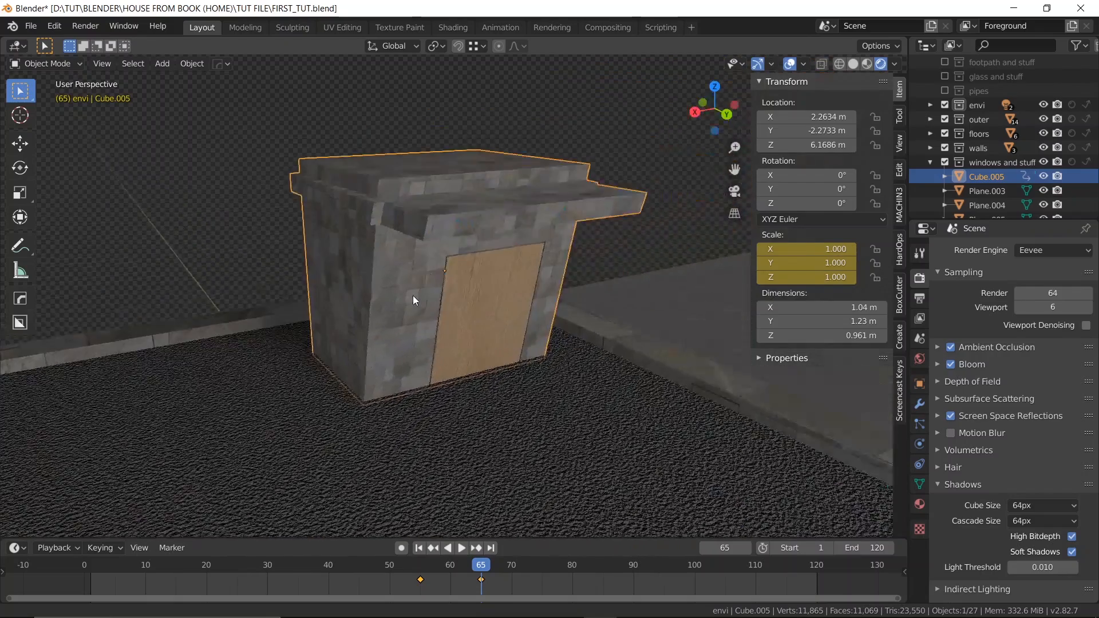
scroll(415, 294, up, 2)
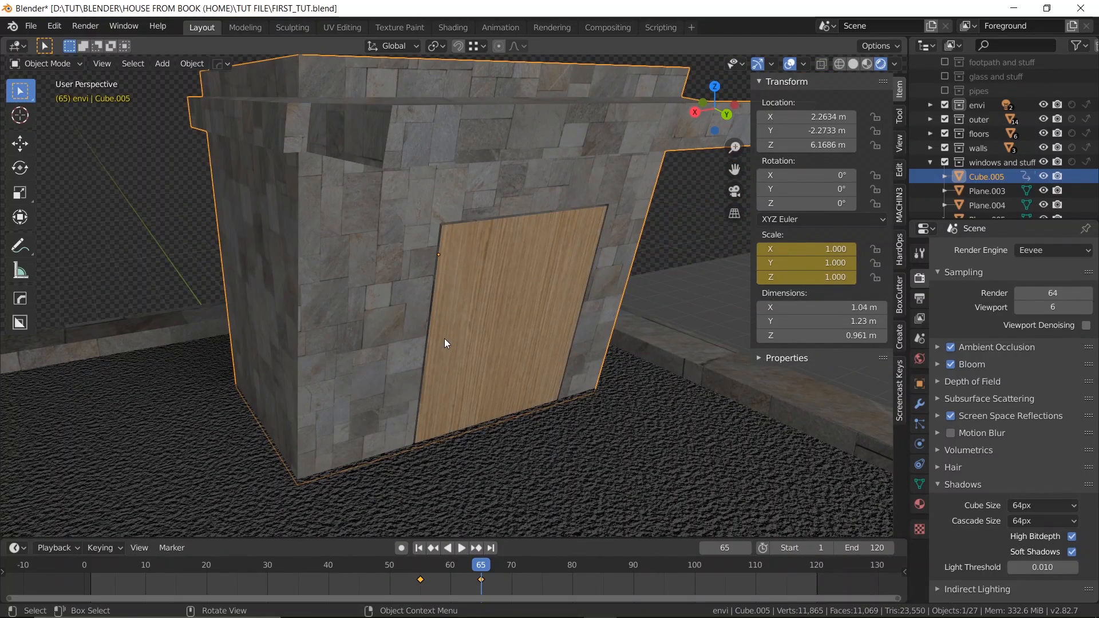
middle_drag(432, 365, 448, 356)
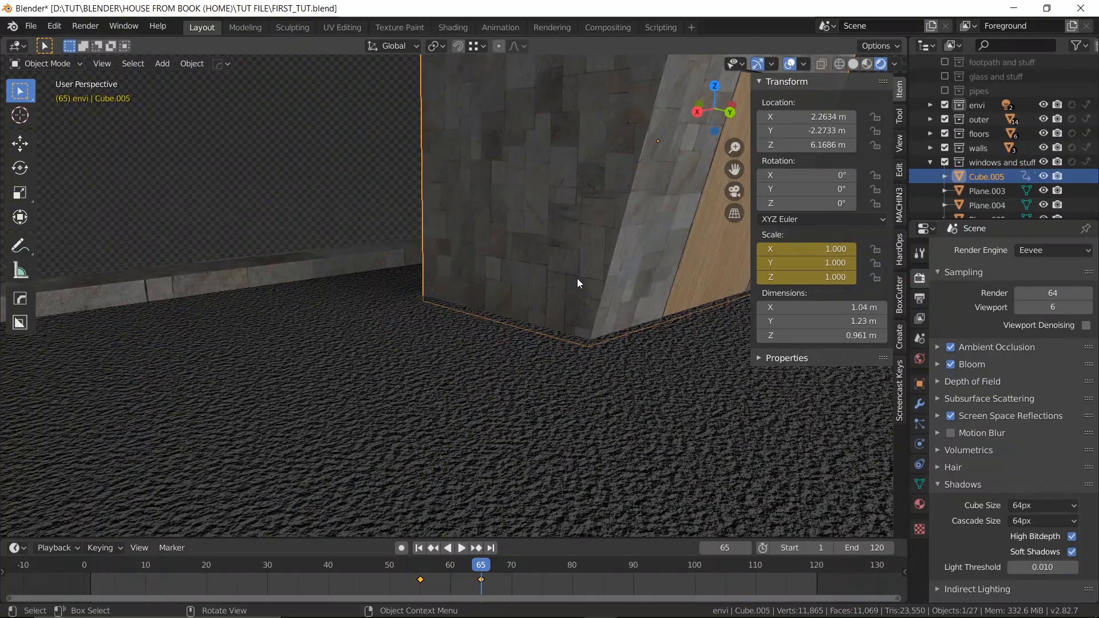
shift+middle_drag(576, 278, 514, 304)
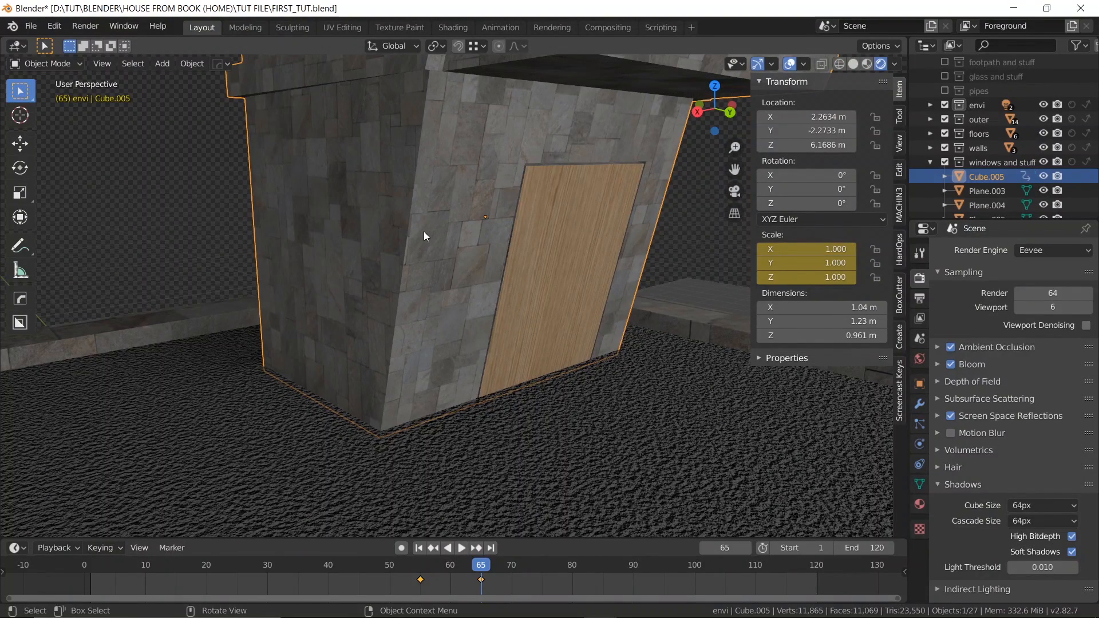
key(KP_Divide)
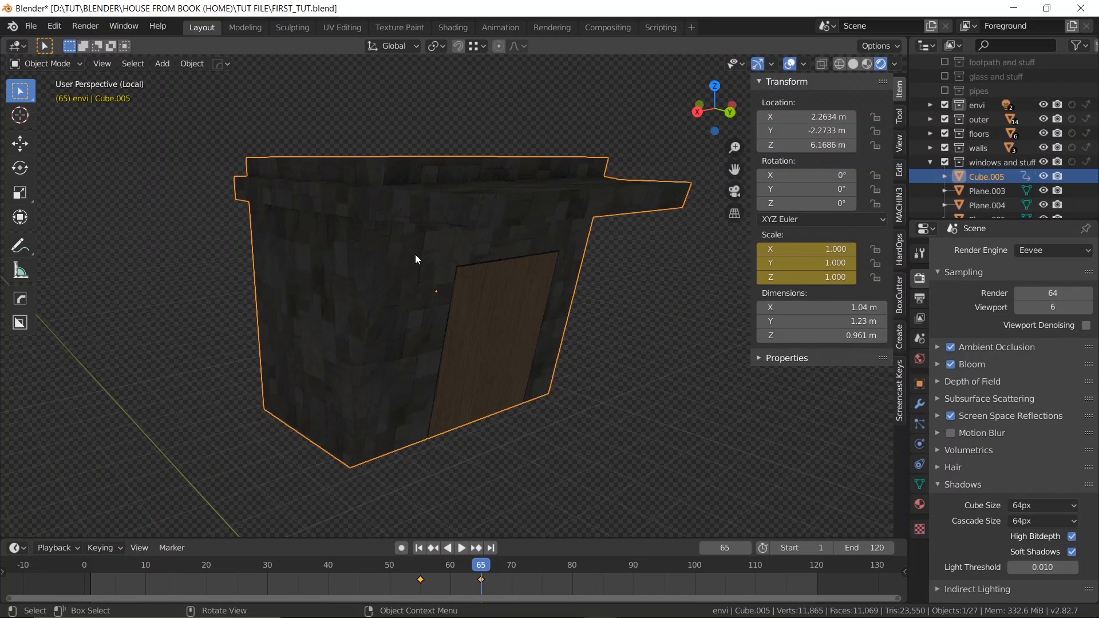
middle_drag(415, 254, 473, 246)
click(852, 64)
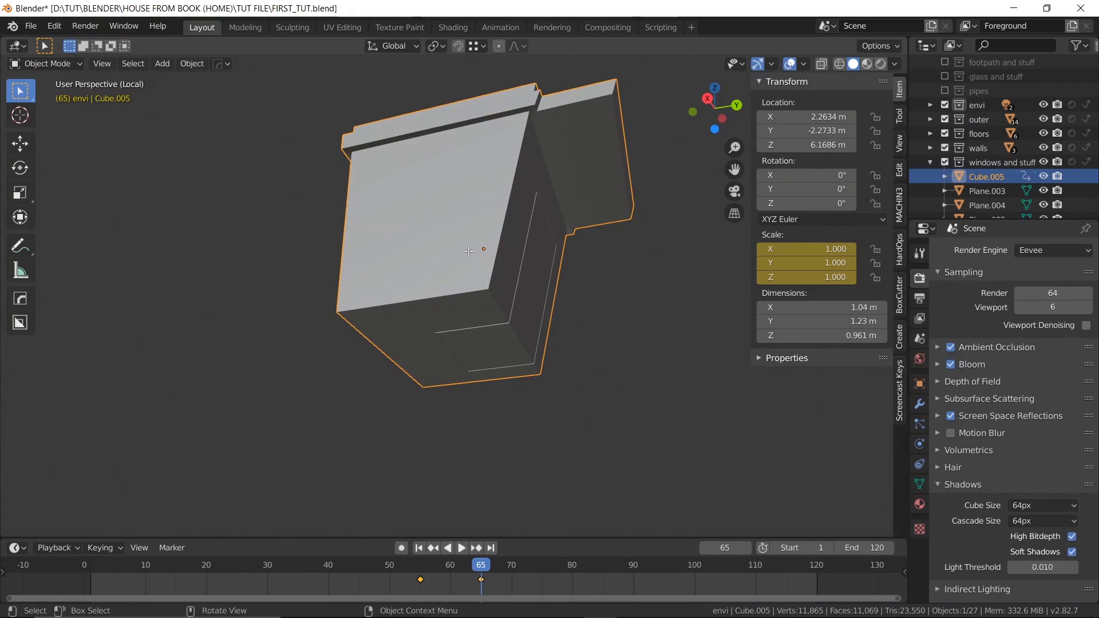
- Select the two bottom faces of the rooftop room and snap the 3D cursor to them
key(Tab)
click(433, 347)
shift+click(467, 344)
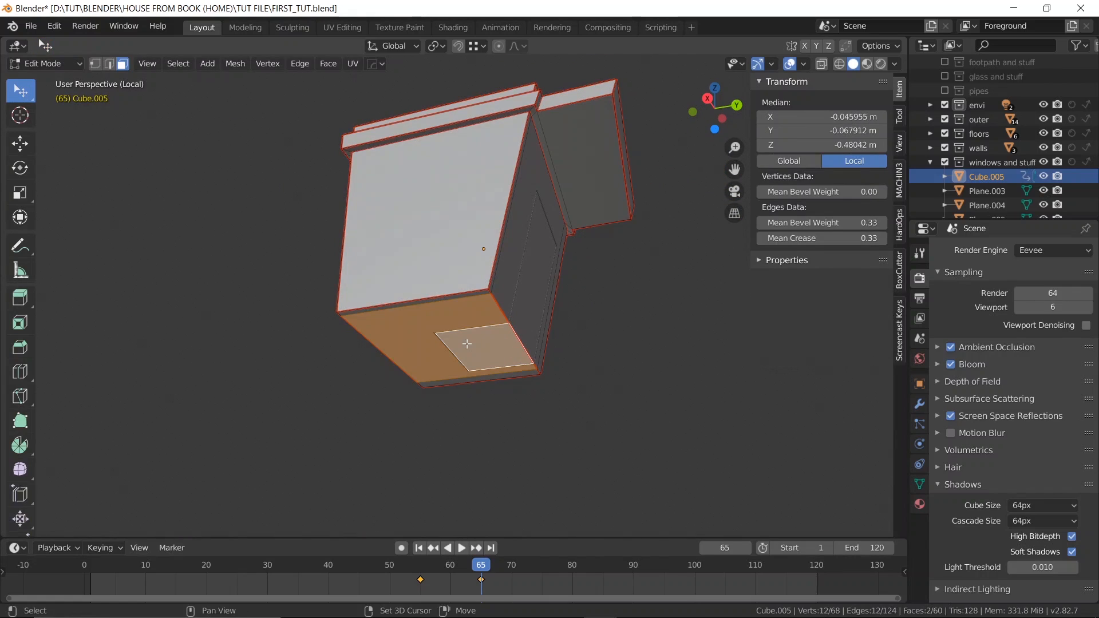
key(shift+s)
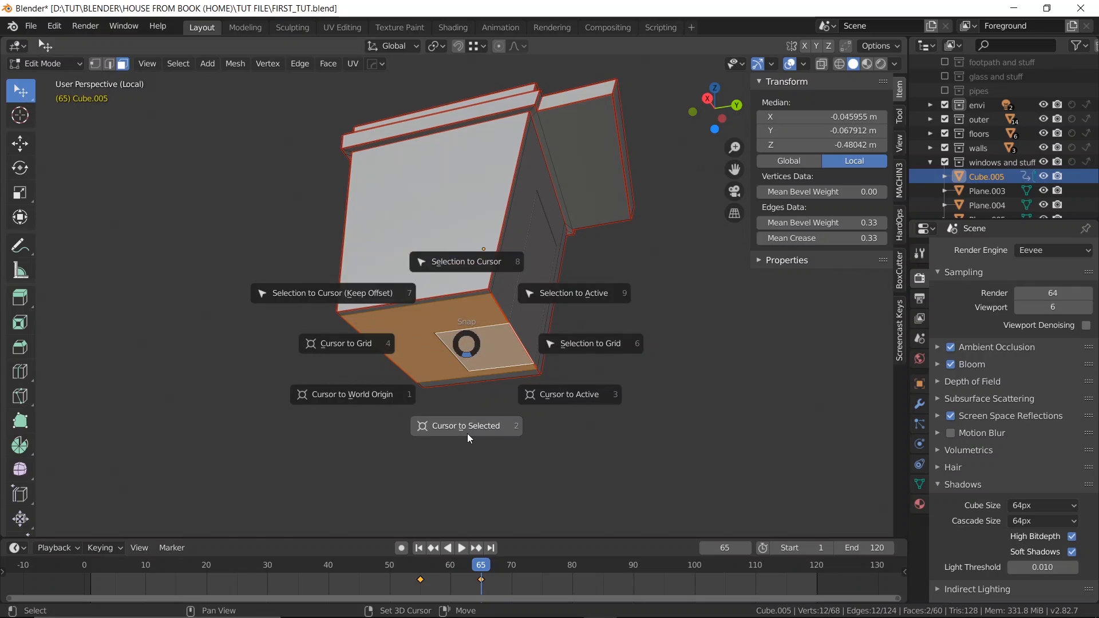
click(469, 439)
key(Tab)
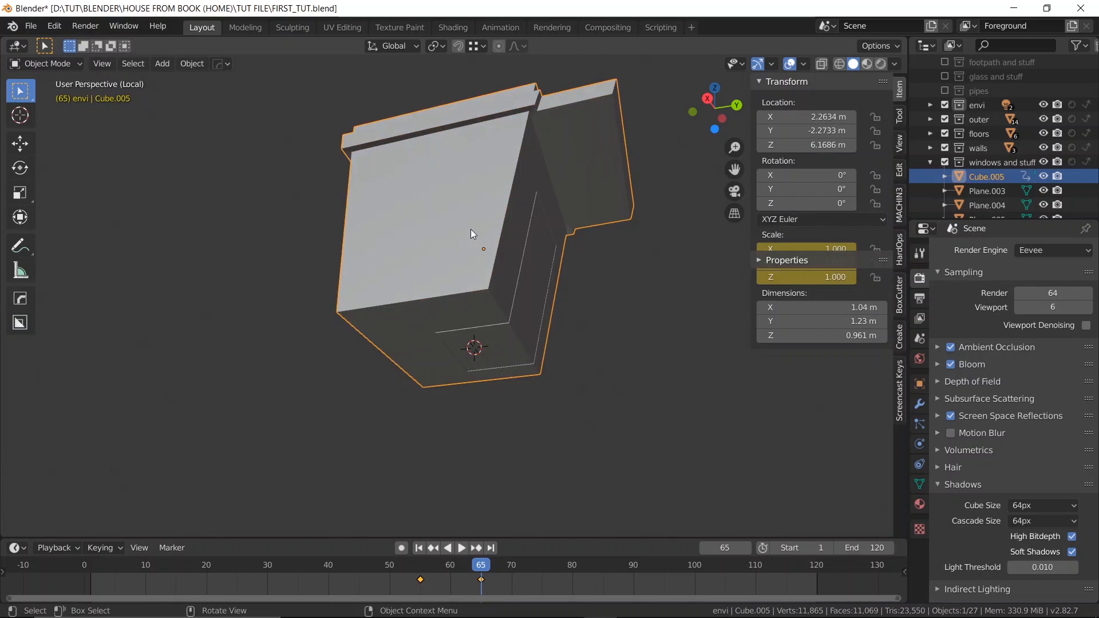
- Set the rooftop room's origin to the 3D cursor and leave local view
right_click(451, 215)
mouse_move(451, 215)
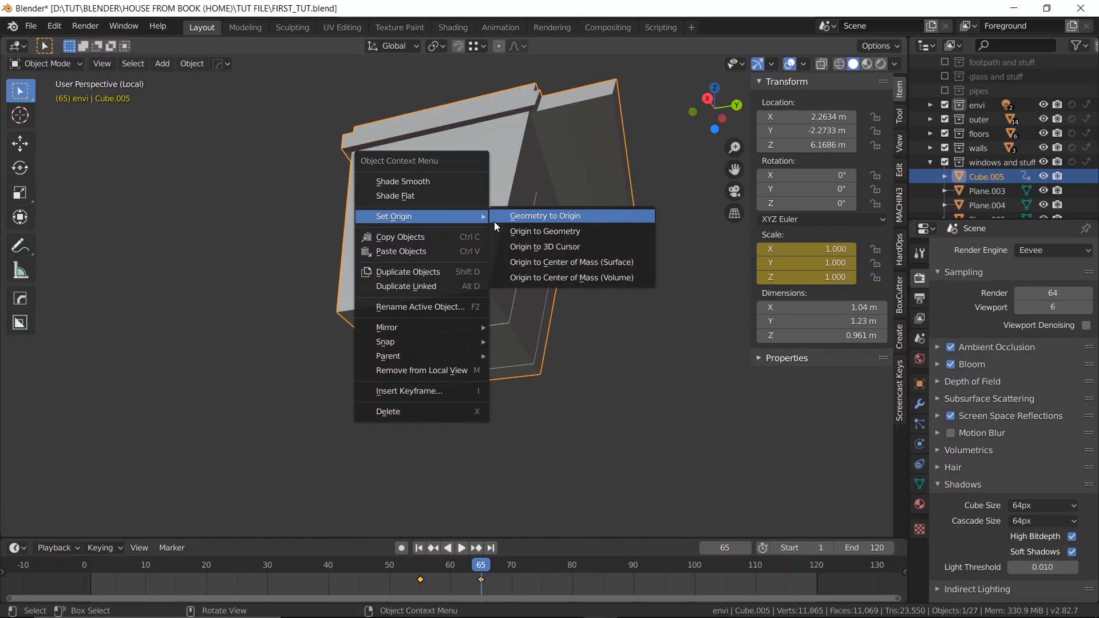
click(569, 249)
middle_drag(552, 233, 422, 265)
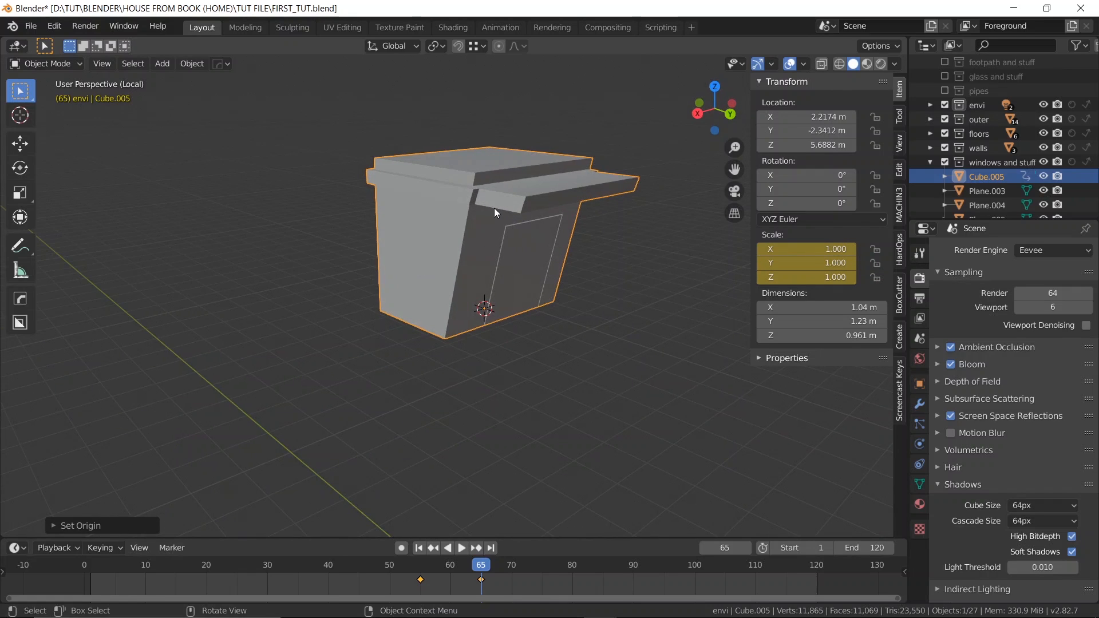
key(KP_Divide)
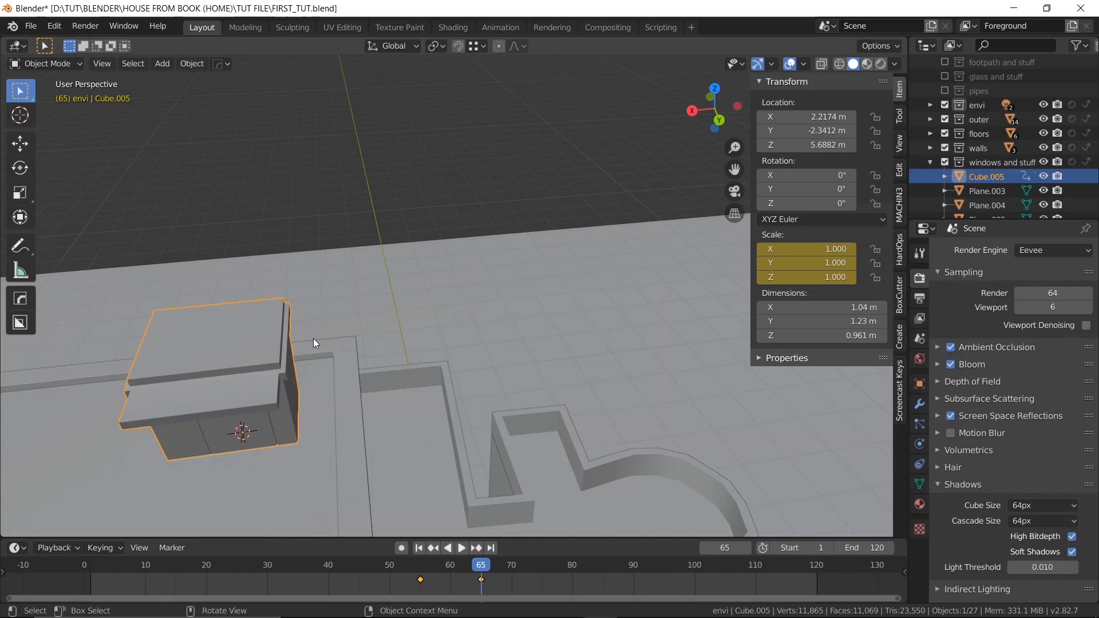
- Scrub back from frame 65 to check how the rooftop room scales from its base origin
shift+middle_drag(313, 339, 516, 267)
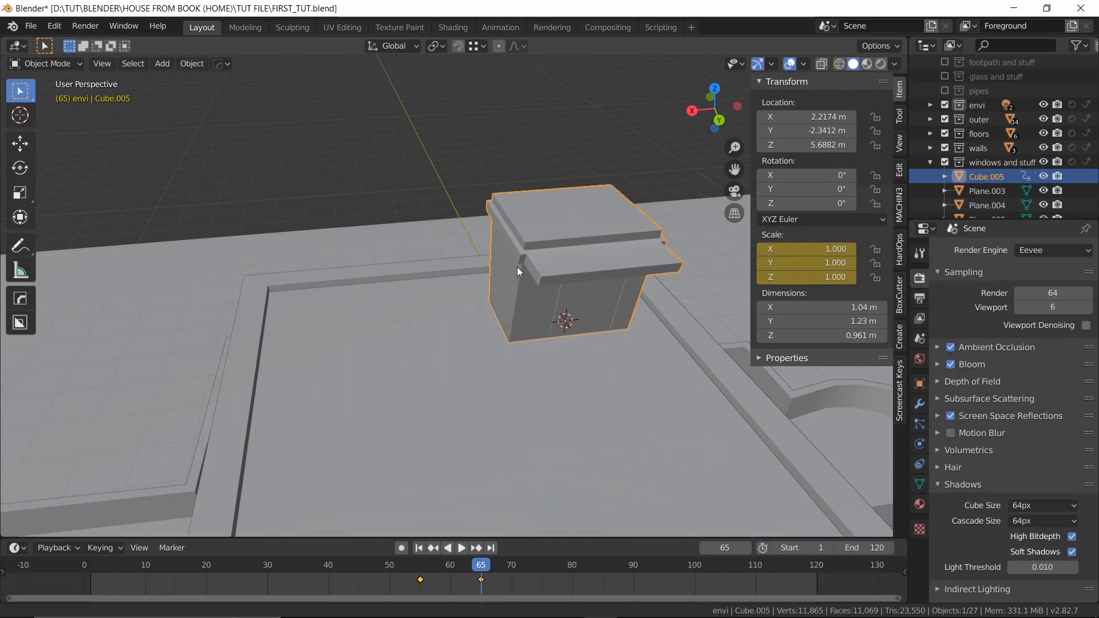
mouse_move(474, 568)
mouse_down()
mouse_move(424, 569)
mouse_move(475, 548)
mouse_up()
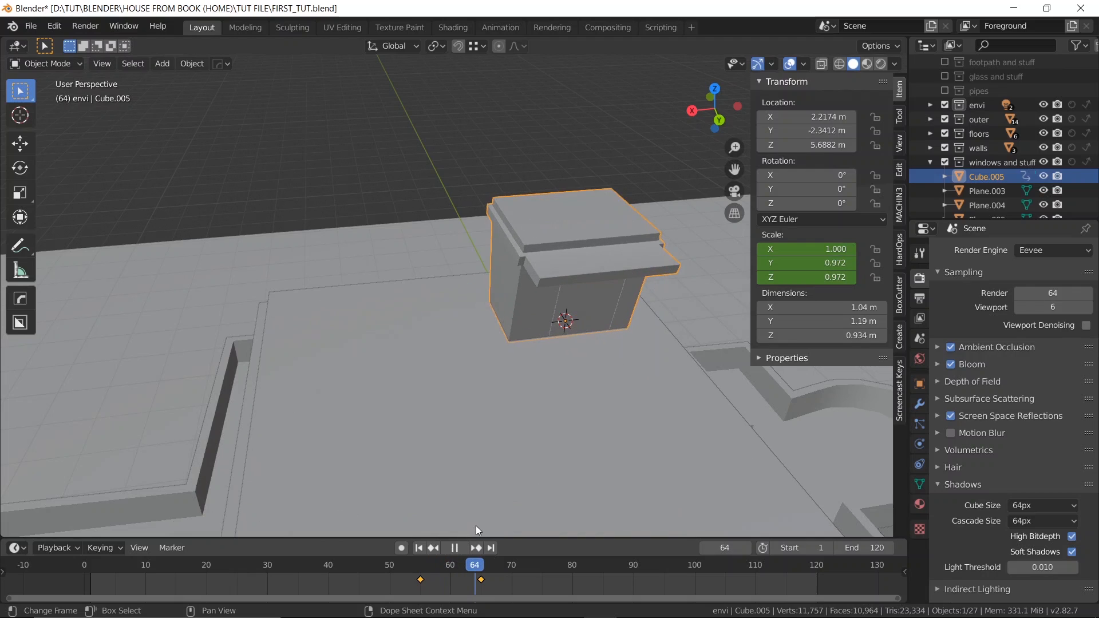
drag(481, 523, 449, 527)
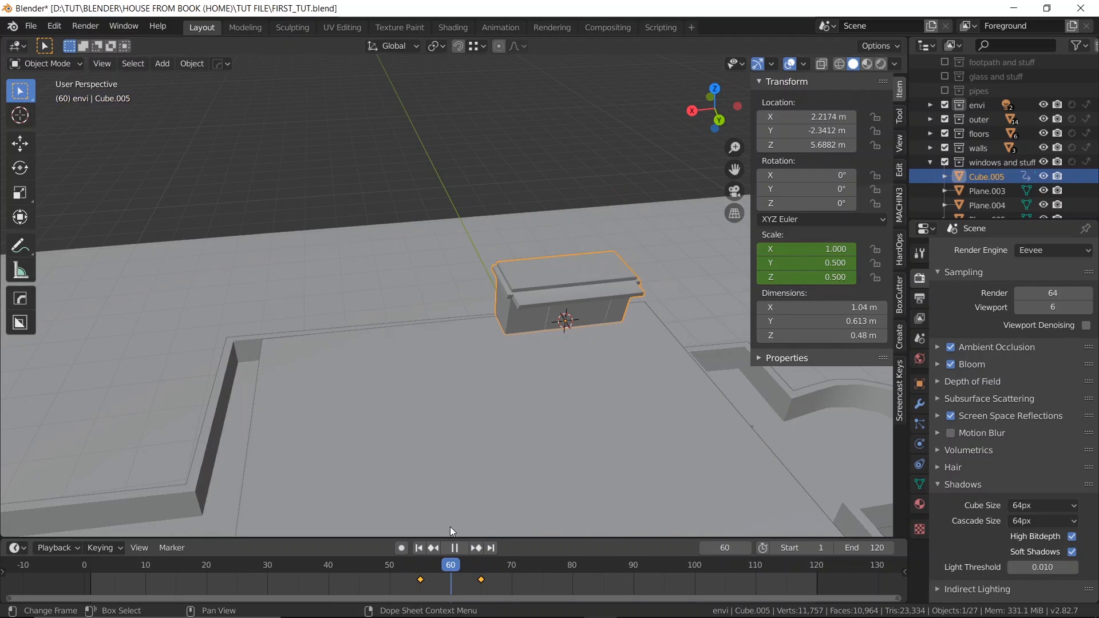
- At frame 55, set the rooftop room's Y scale to 1 and X scale to 0, and keyframe the scale
key(Down)
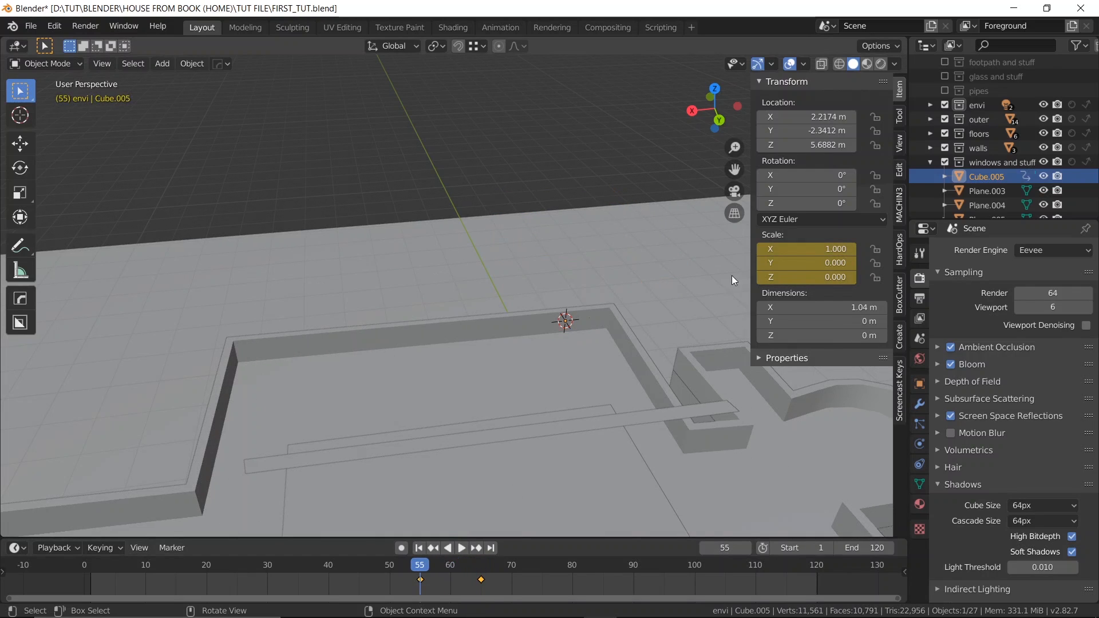
click(795, 264)
text(1)
key(Return)
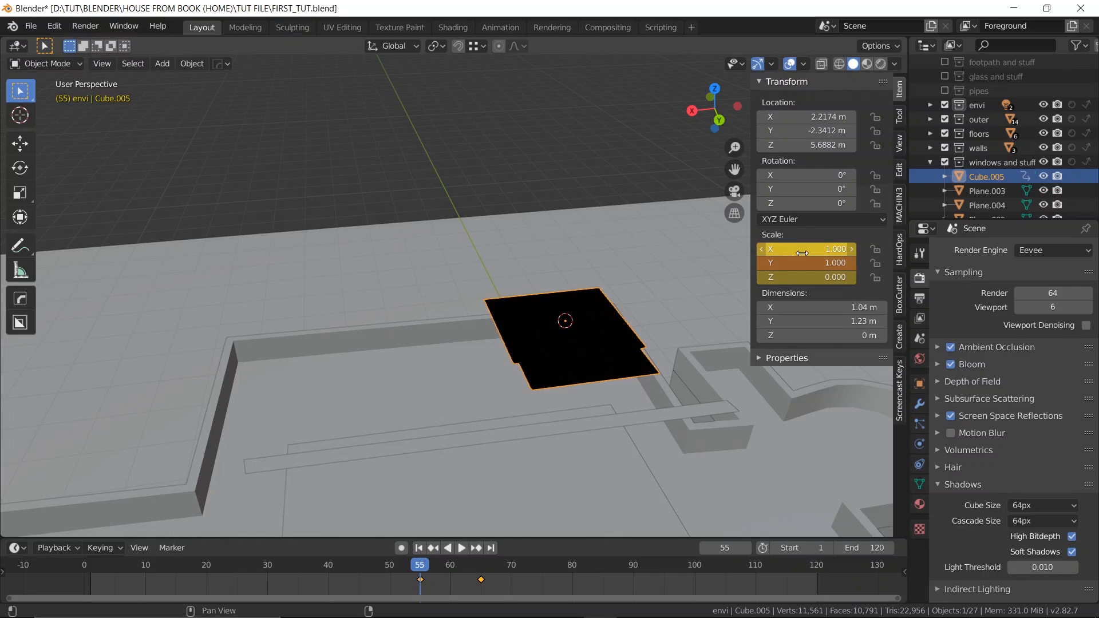
click(803, 250)
key(Return)
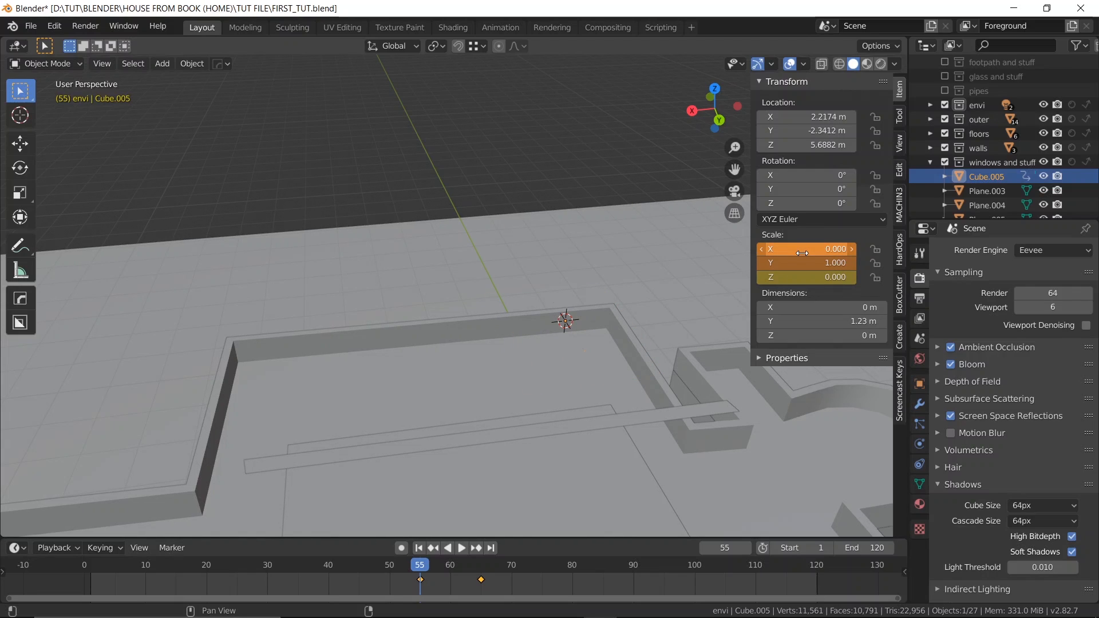
- Play and scrub through frames 55 to 67 to check how the rooftop room grows in X and Z
key(space)
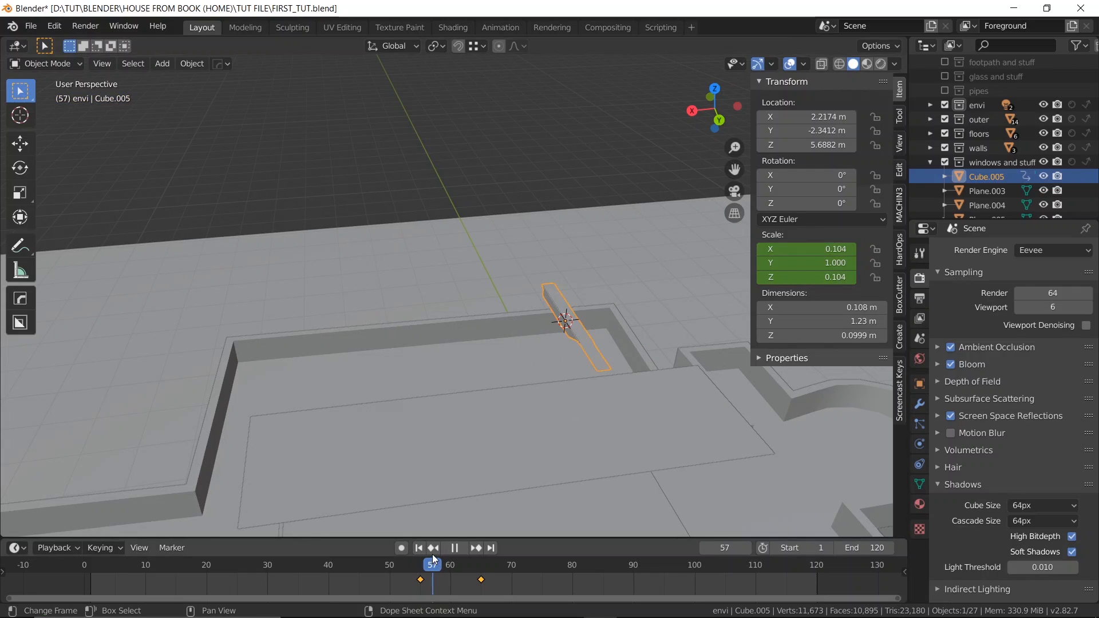
drag(481, 530, 493, 554)
drag(371, 596, 452, 576)
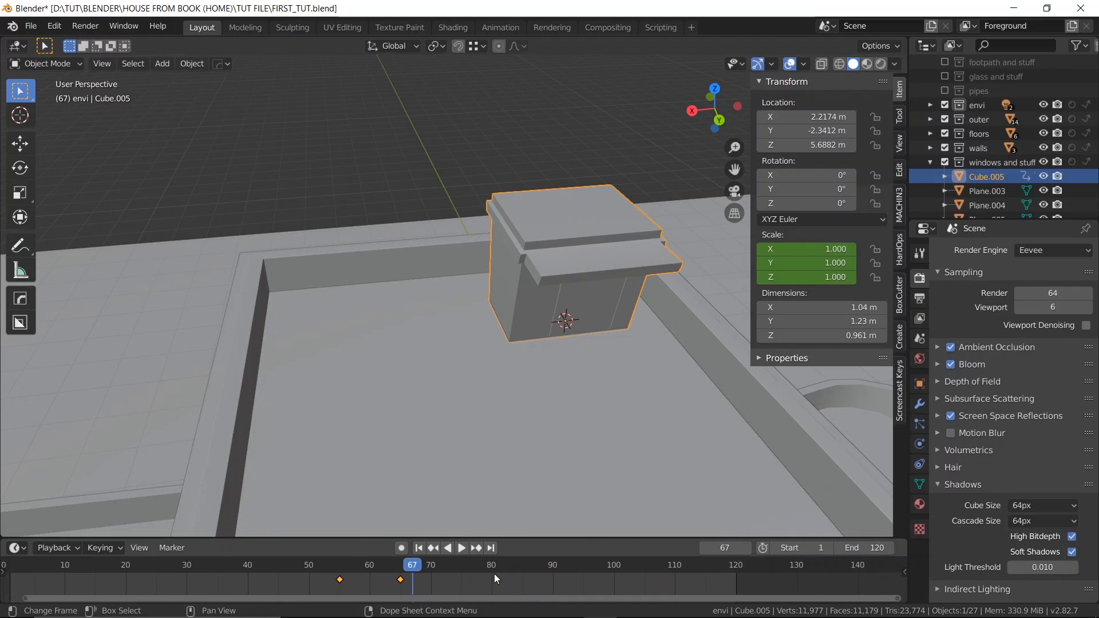
ctrl+scroll(494, 573, up, 5)
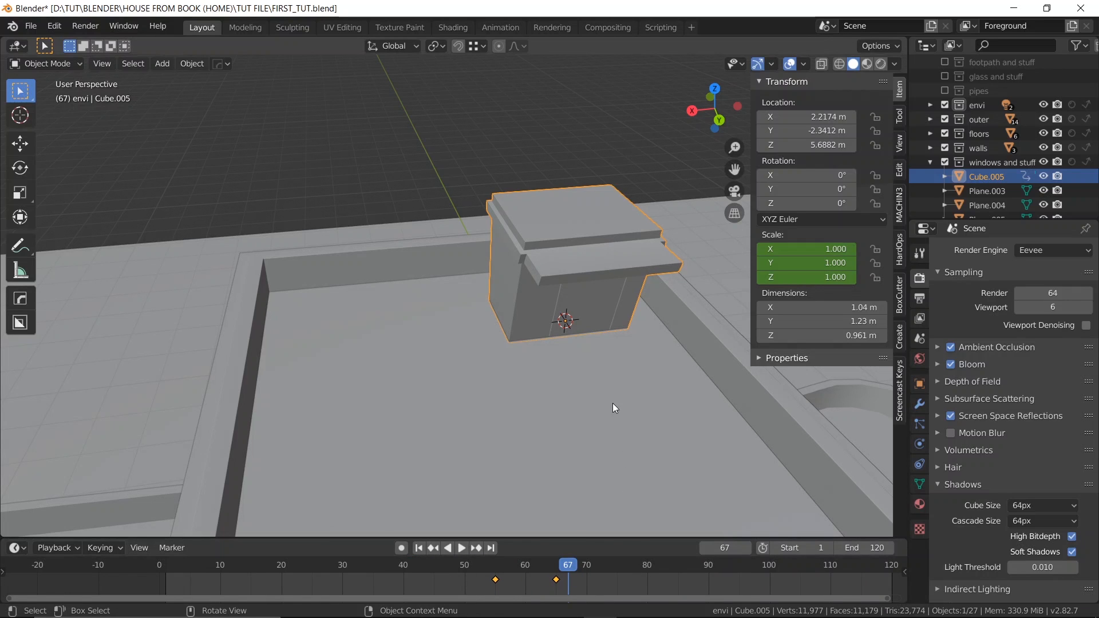
- Examine the windows on the front of the house, selecting each window glass to check its origin
scroll(613, 403, down, 4)
middle_drag(546, 362, 473, 197)
scroll(472, 192, up, 2)
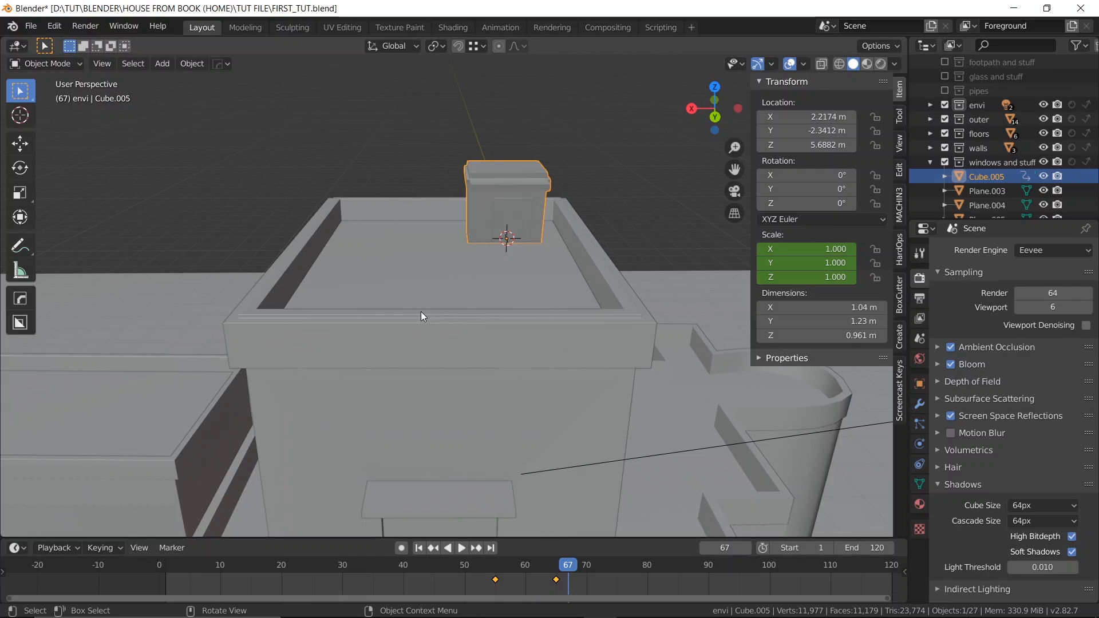
scroll(421, 309, down, 4)
middle_drag(421, 309, 473, 327)
click(493, 312)
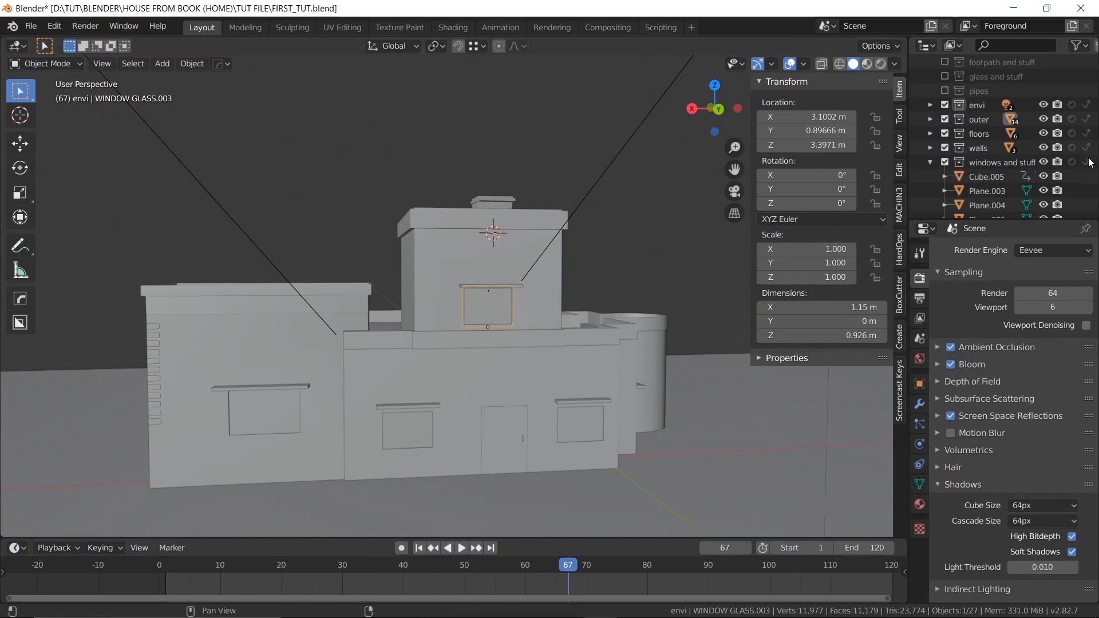
scroll(465, 280, up, 3)
shift+middle_drag(464, 280, 501, 212)
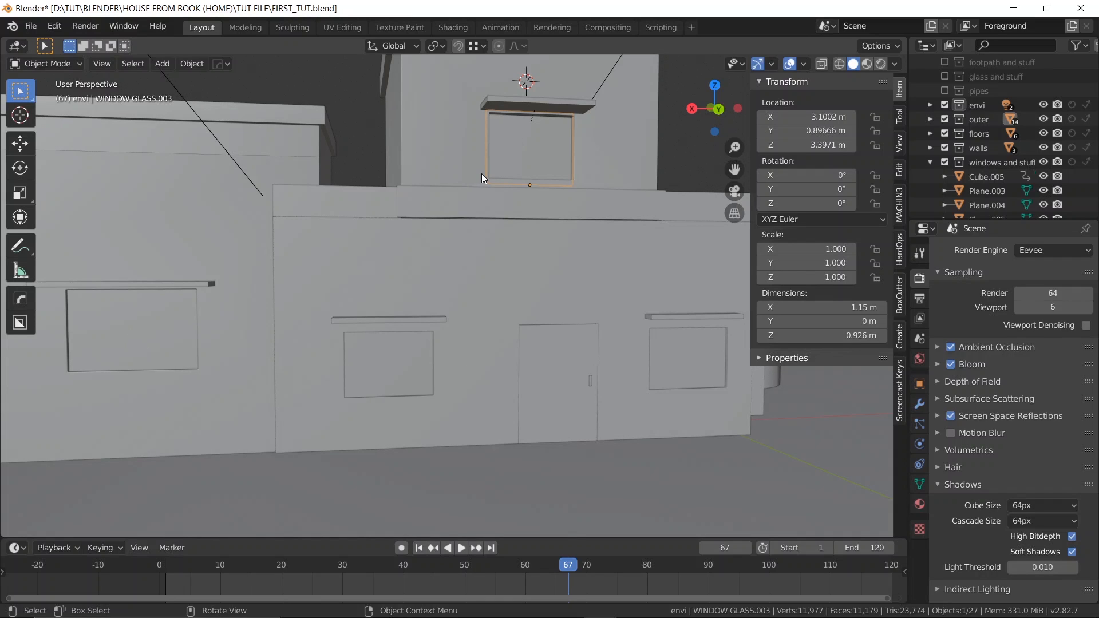
shift+middle_drag(482, 178, 437, 224)
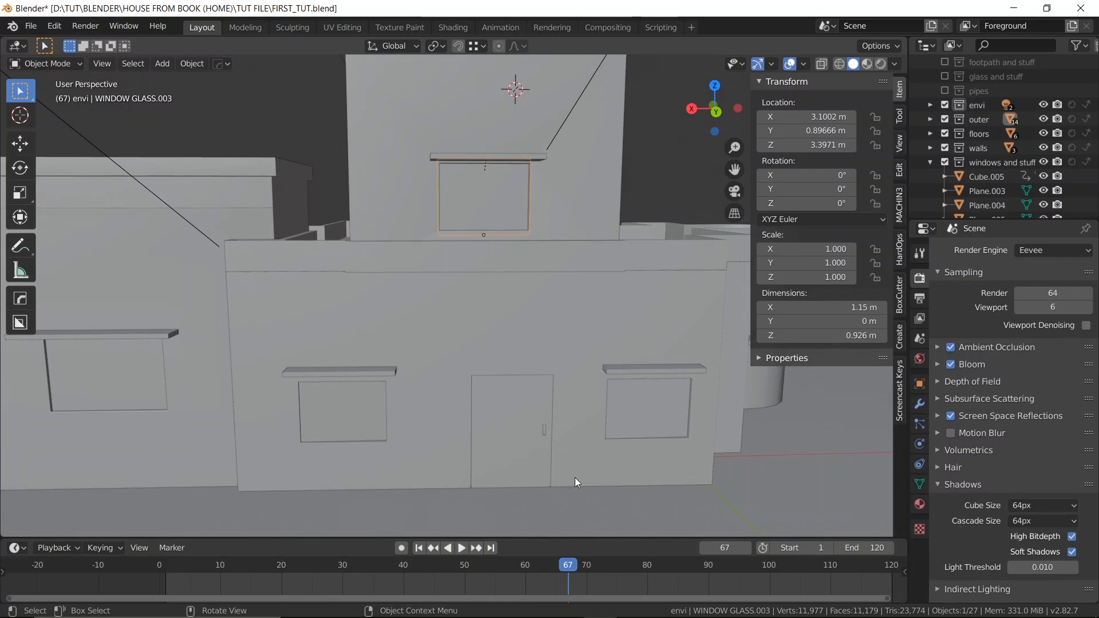
click(94, 369)
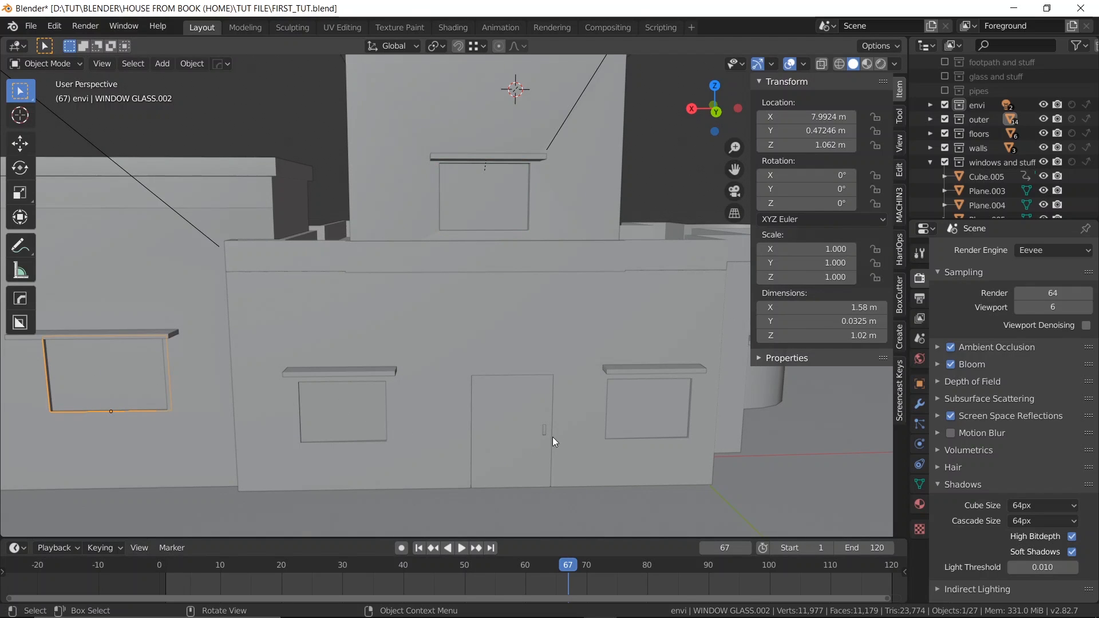
click(351, 413)
click(667, 404)
shift+click(360, 408)
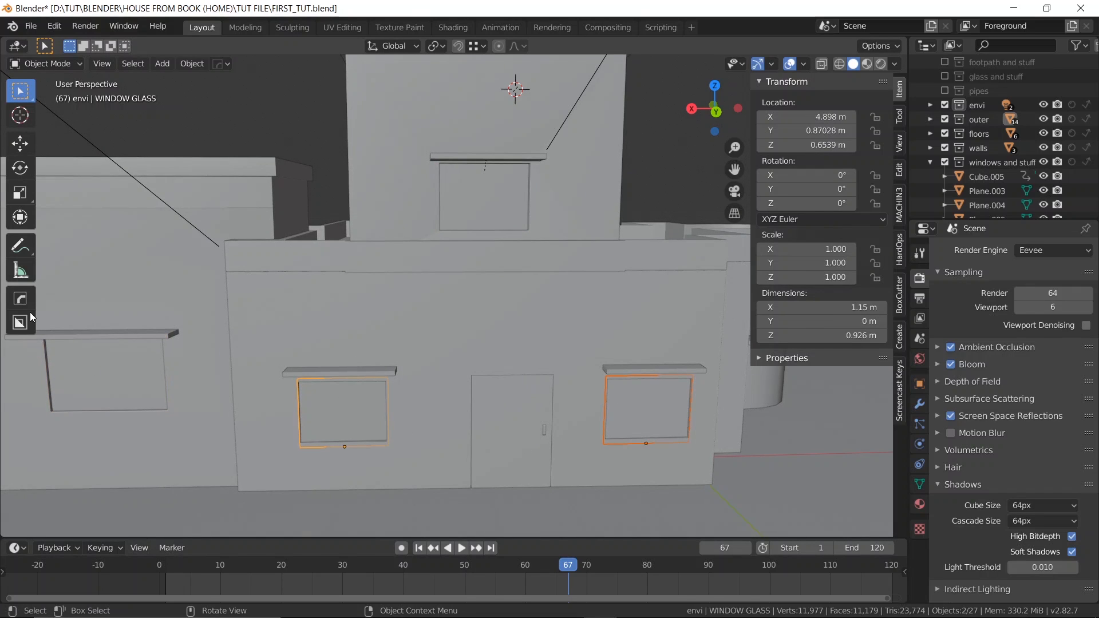
click(110, 383)
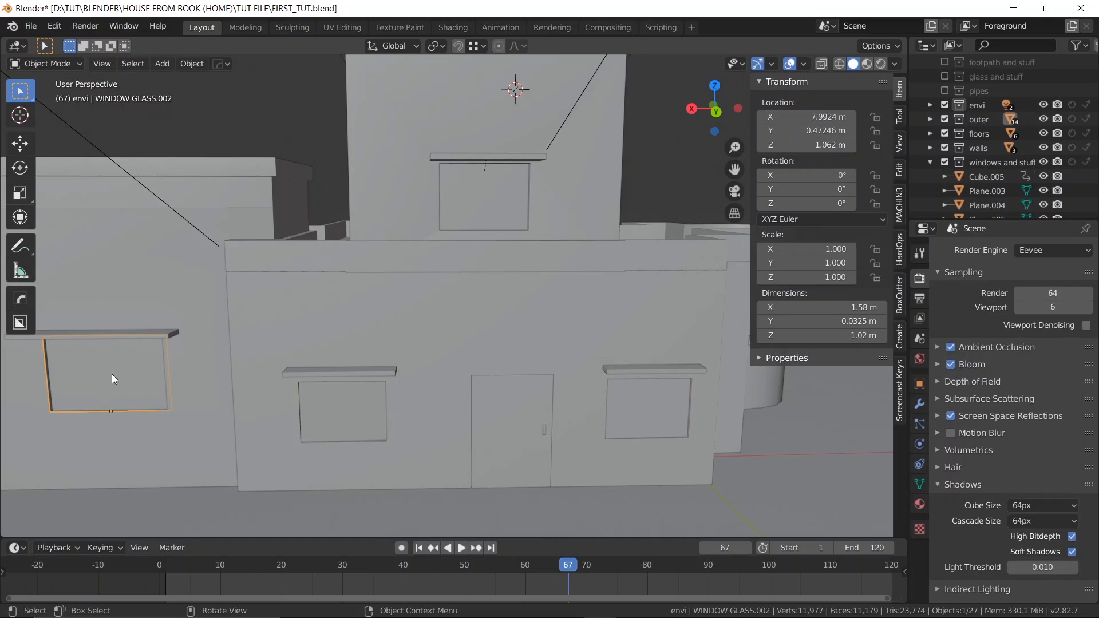
click(505, 208)
- Examine the window glass on the side wall beside the round tower and check its origin
scroll(588, 285, down, 3)
middle_drag(589, 285, 462, 308)
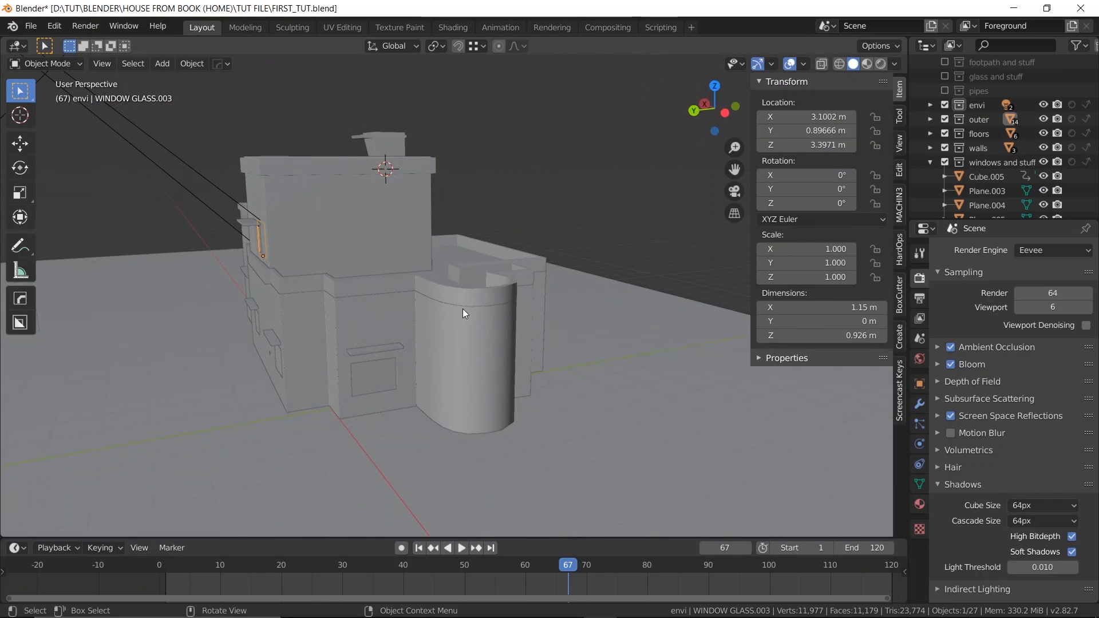
scroll(364, 334, up, 3)
shift+middle_drag(364, 335, 430, 259)
click(409, 347)
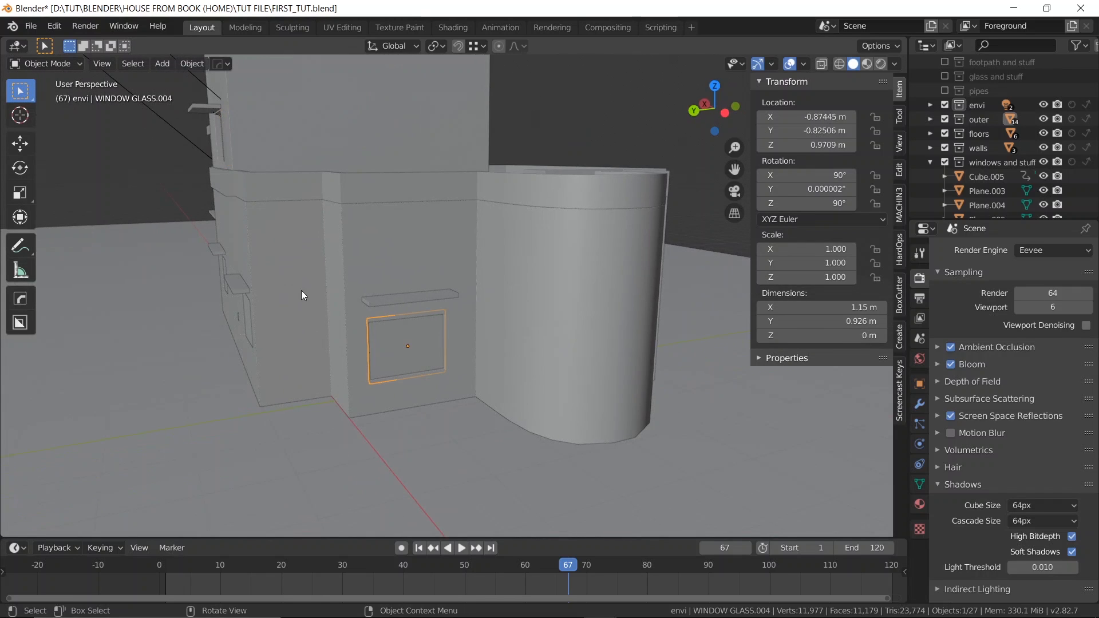
middle_drag(303, 295, 412, 332)
middle_drag(729, 314, 650, 314)
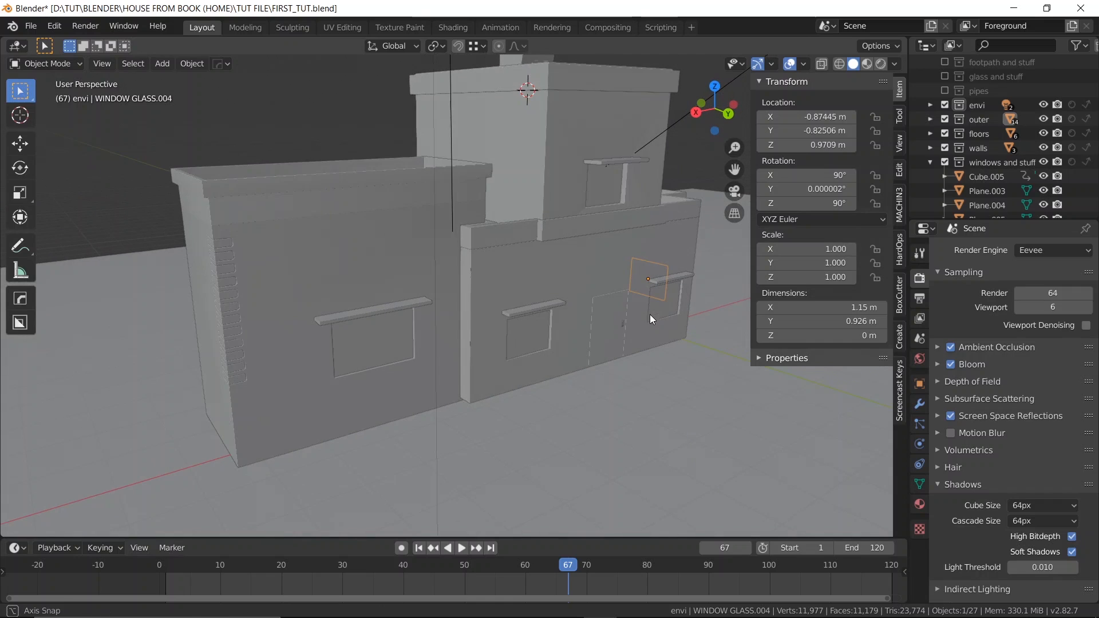
- Select the window glass left of the door and preview frames 33 to 50 to see when it fits its wall opening
click(521, 328)
middle_drag(521, 328, 477, 294)
scroll(517, 322, up, 1)
drag(570, 562, 361, 564)
scroll(387, 411, down, 1)
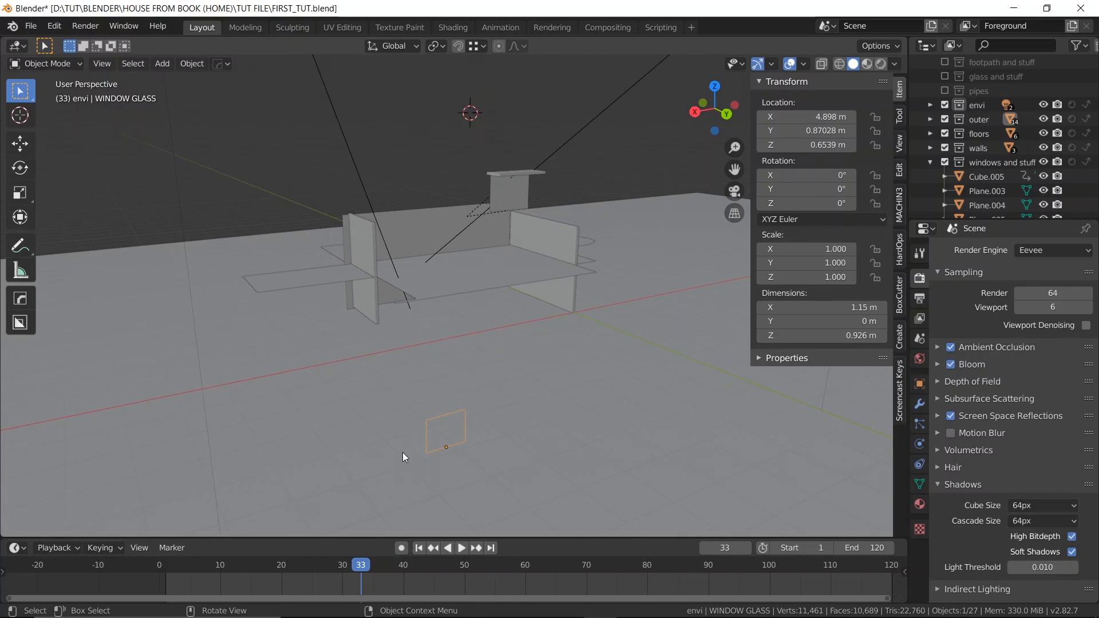
key(space)
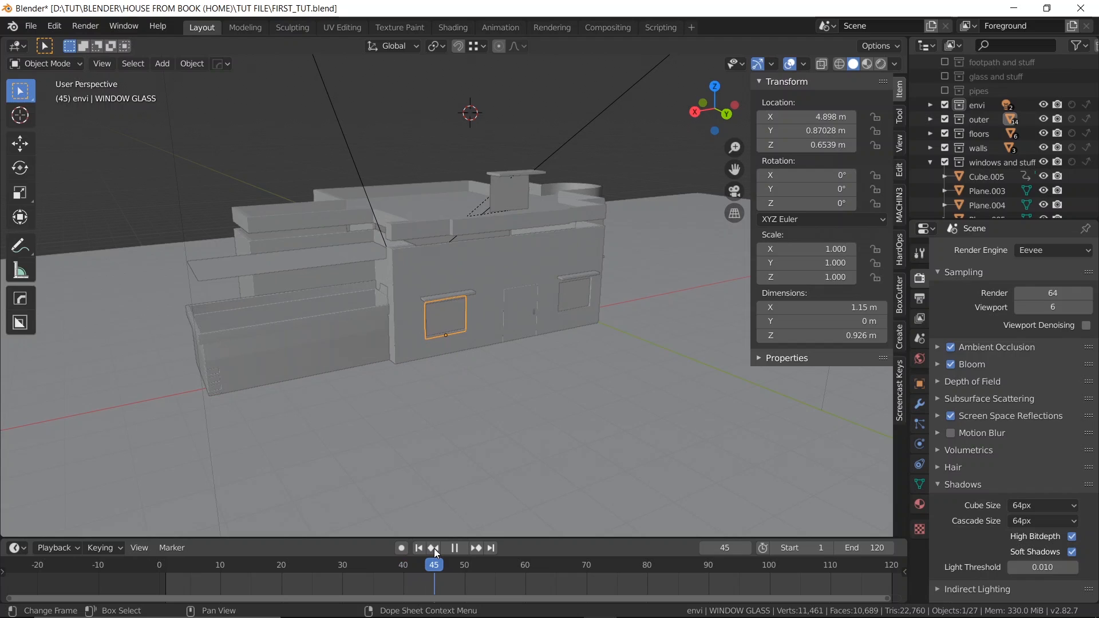
click(459, 549)
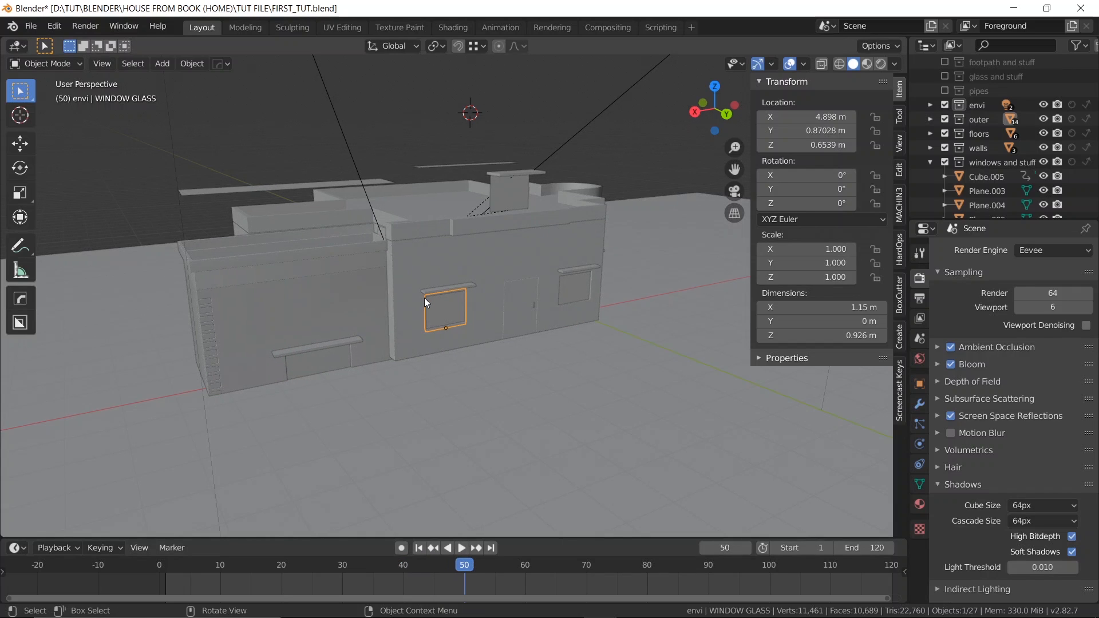
key(alt+p)
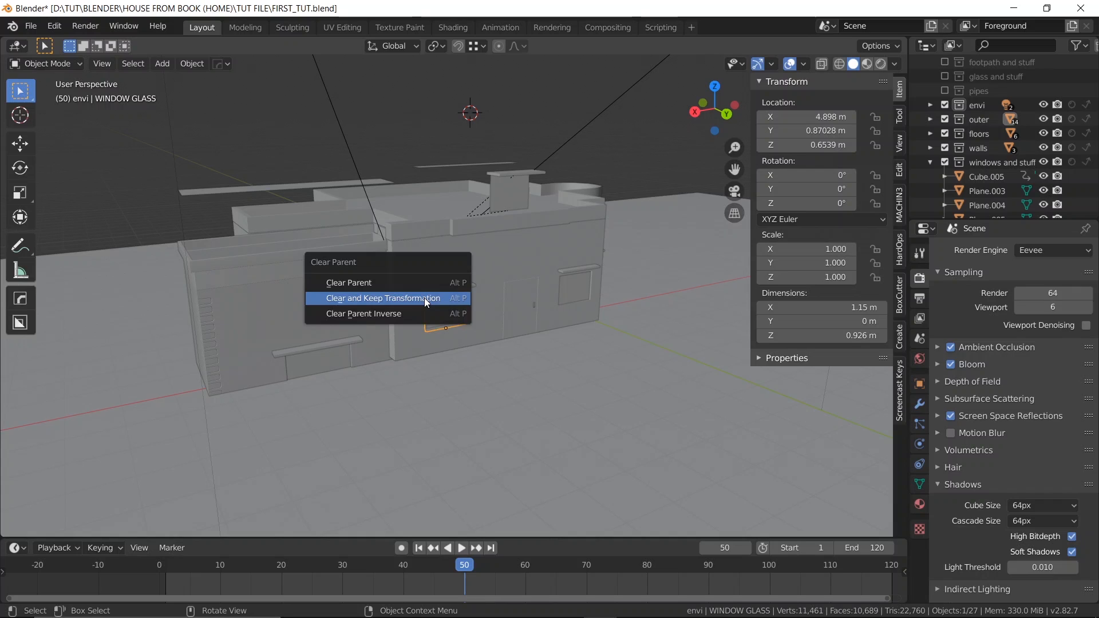
- Insert a scale keyframe at frame 46 on the window glass left of the door, and move to frame 36
scroll(574, 253, up, 3)
middle_drag(575, 253, 549, 257)
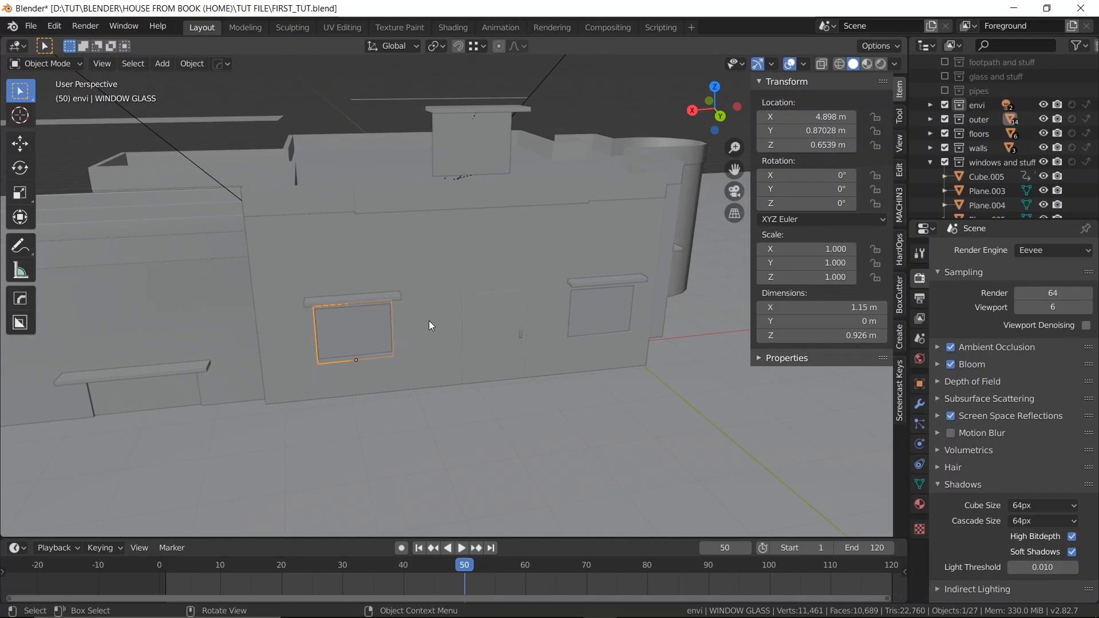
shift+middle_drag(425, 320, 460, 315)
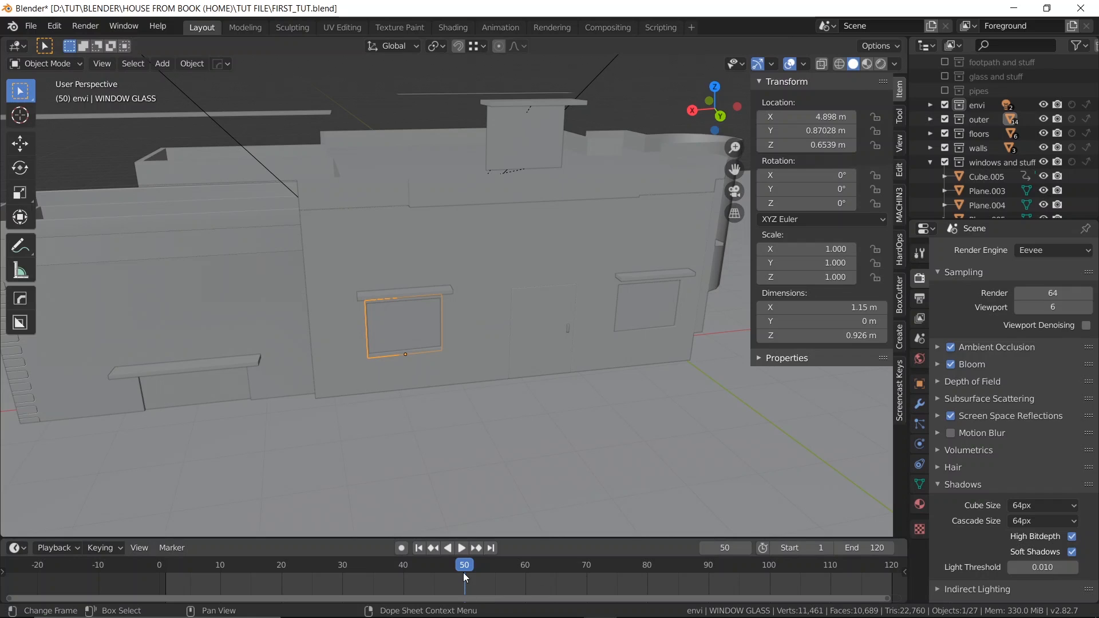
drag(462, 572, 436, 536)
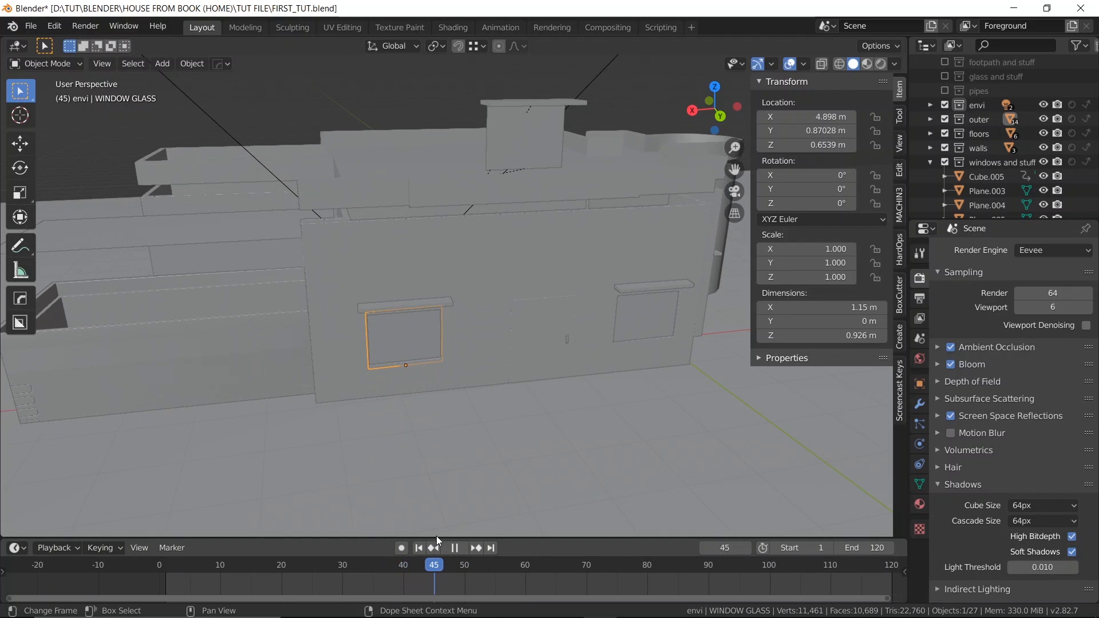
key(space)
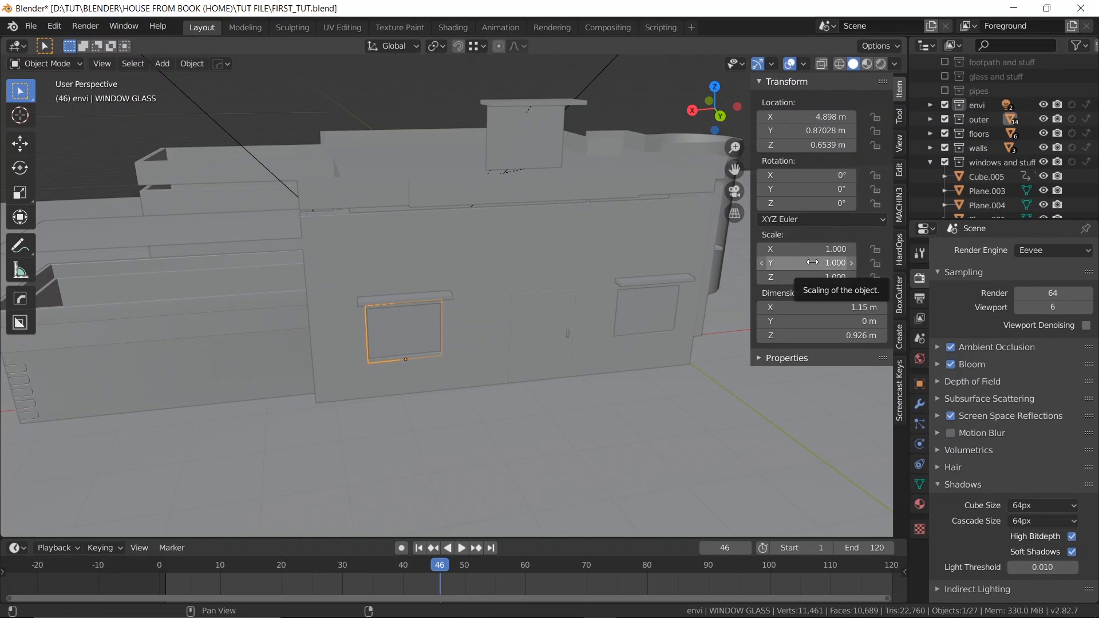
key(i)
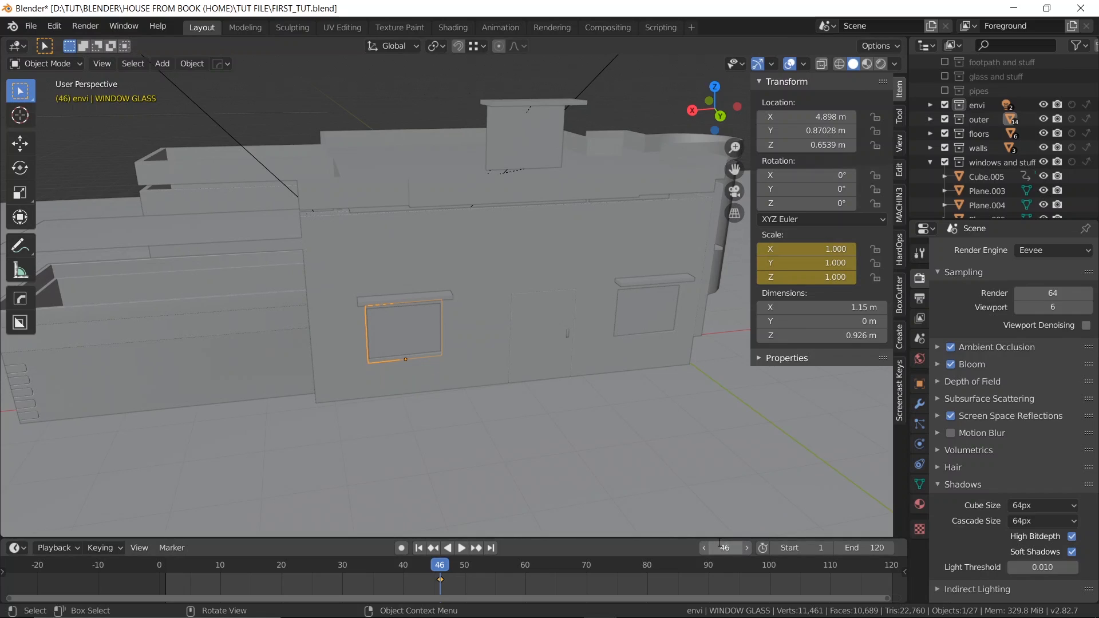
key(Return)
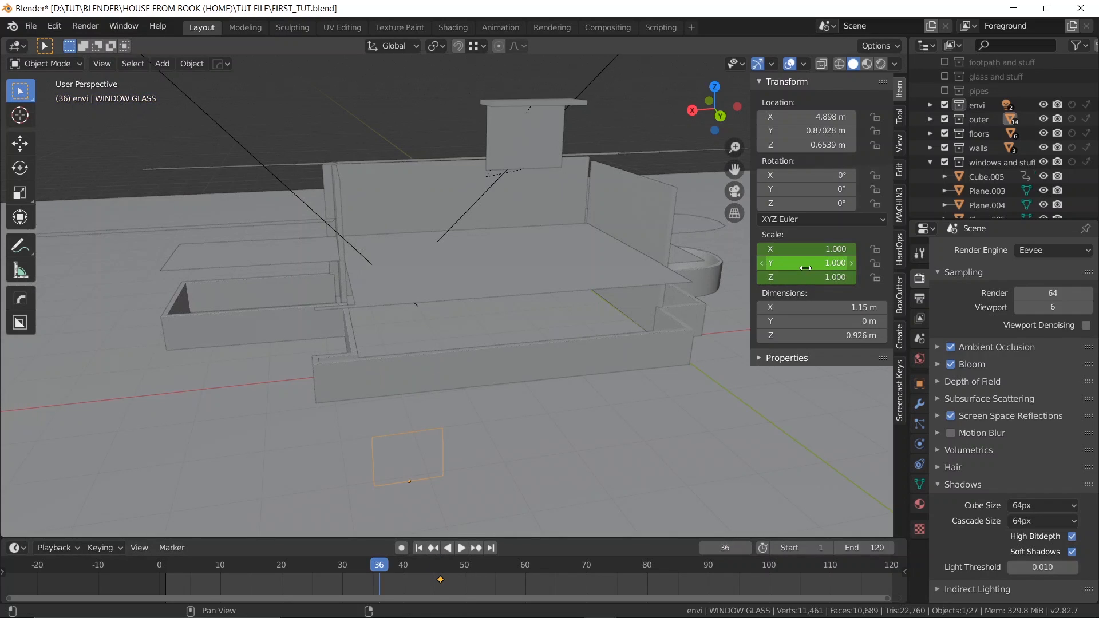
- Set the window glass's Y and Z scale to 0 and insert a scale keyframe at frame 36
drag(807, 263, 807, 278)
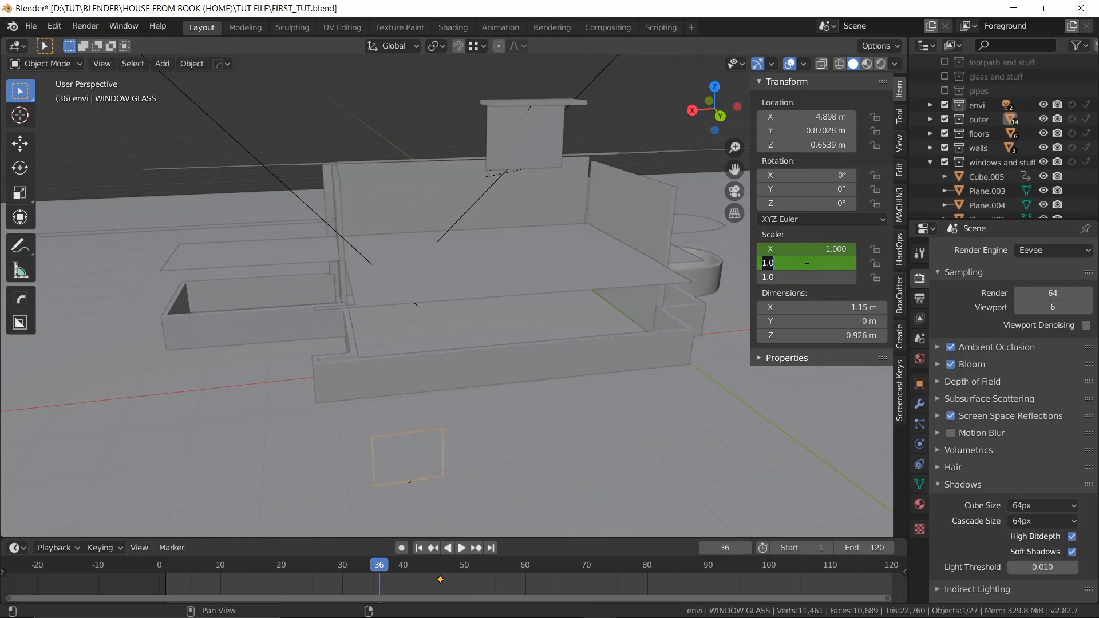
text(0)
key(Return)
key(i)
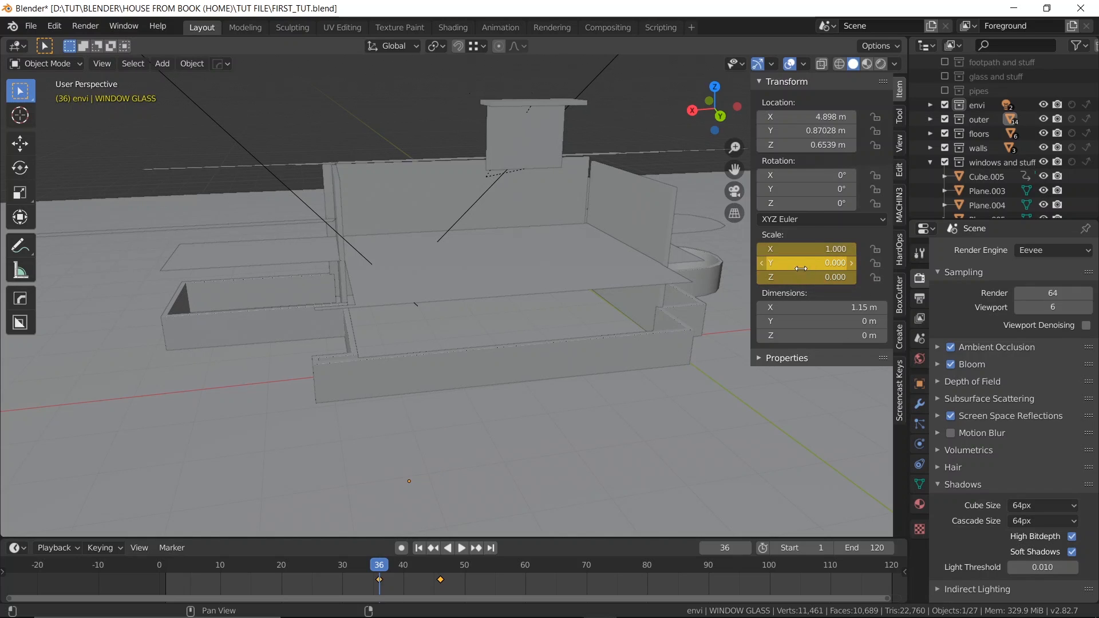
- Move the window glass's two scale keyframes to frames 43 and 53, and play back its growth
key(space)
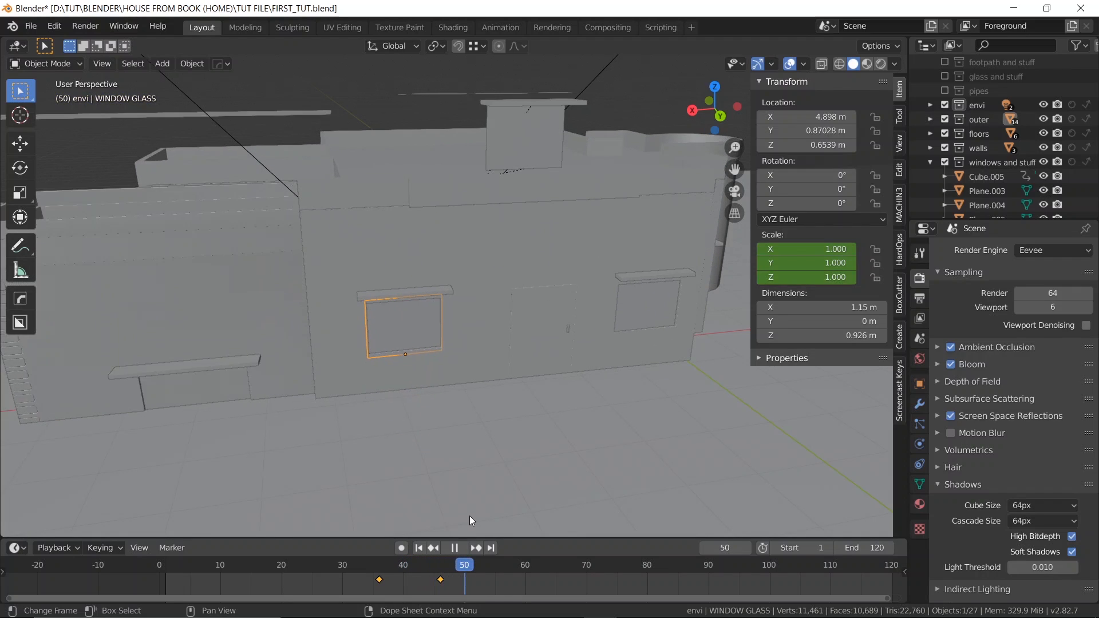
drag(458, 514, 448, 514)
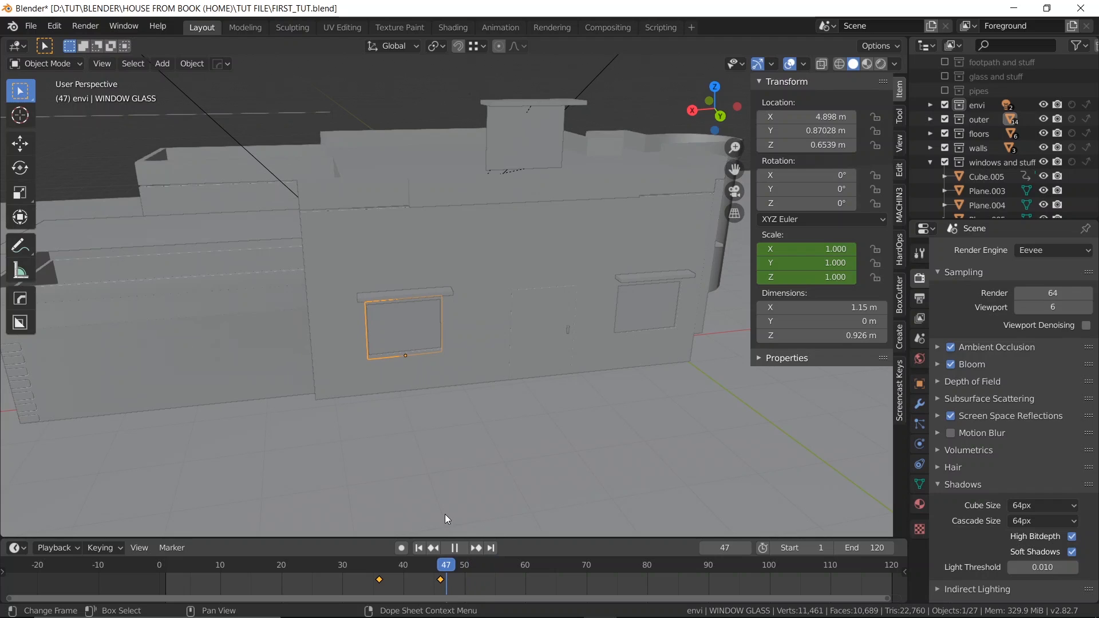
key(g)
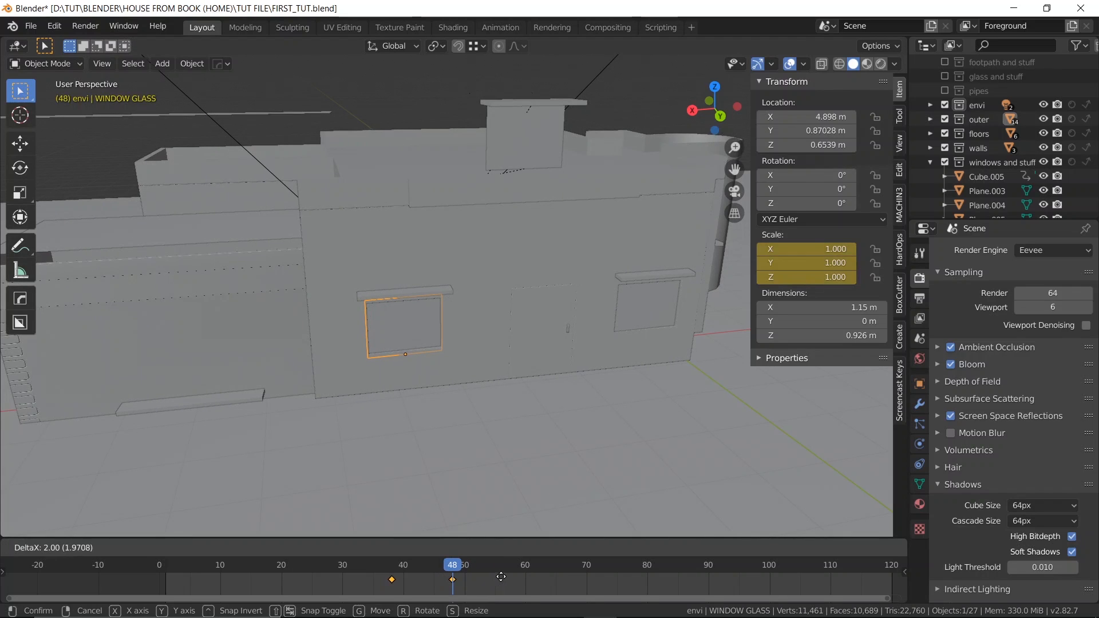
click(529, 578)
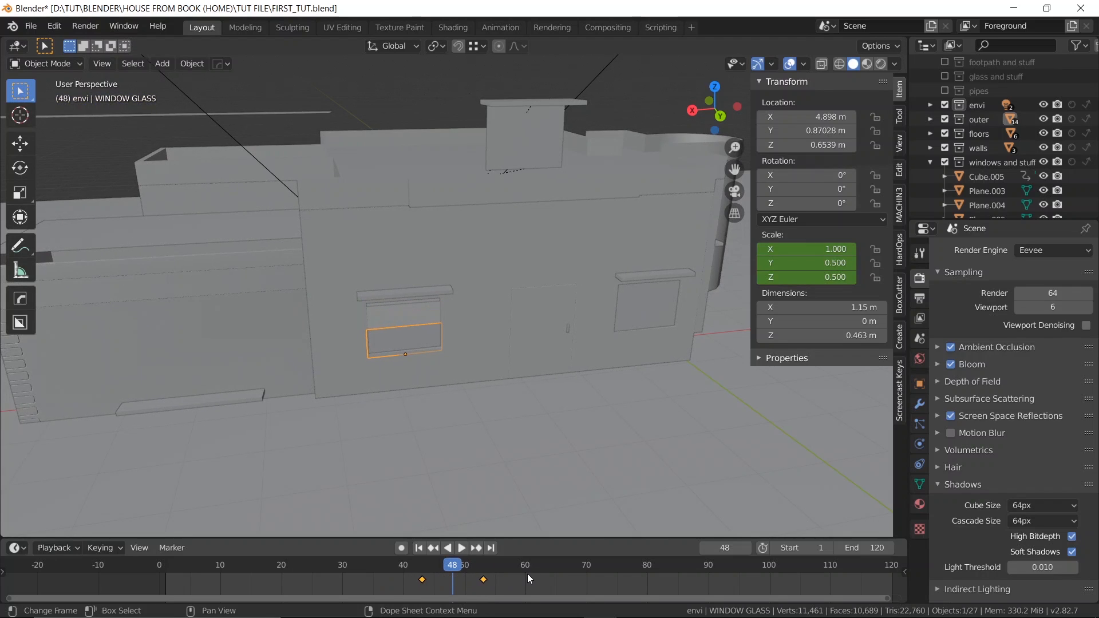
drag(451, 570, 397, 562)
key(space)
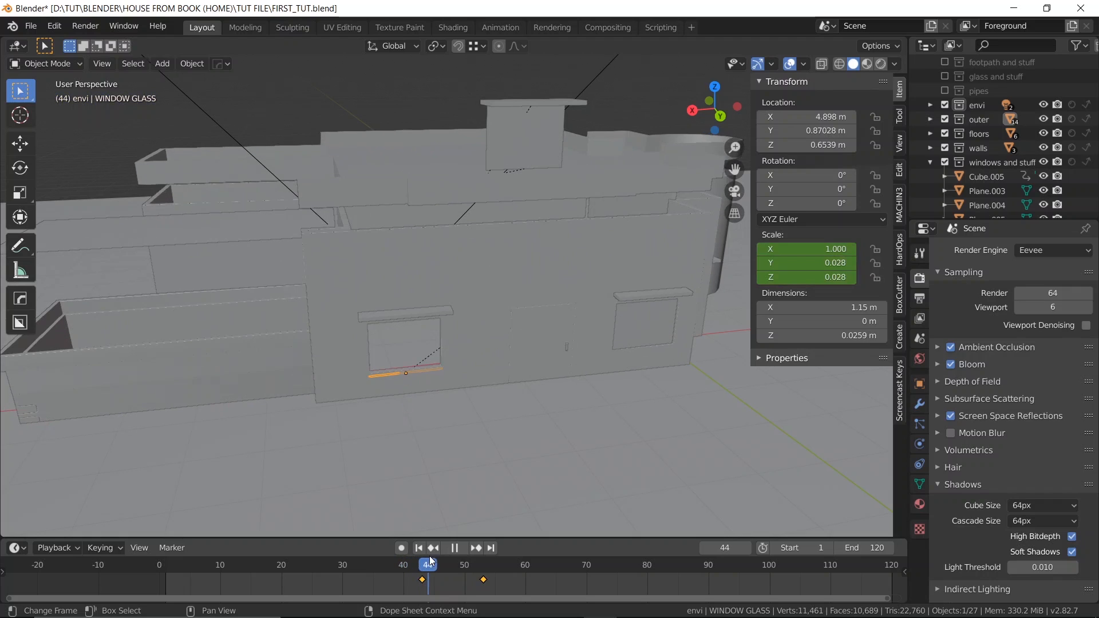
key(space)
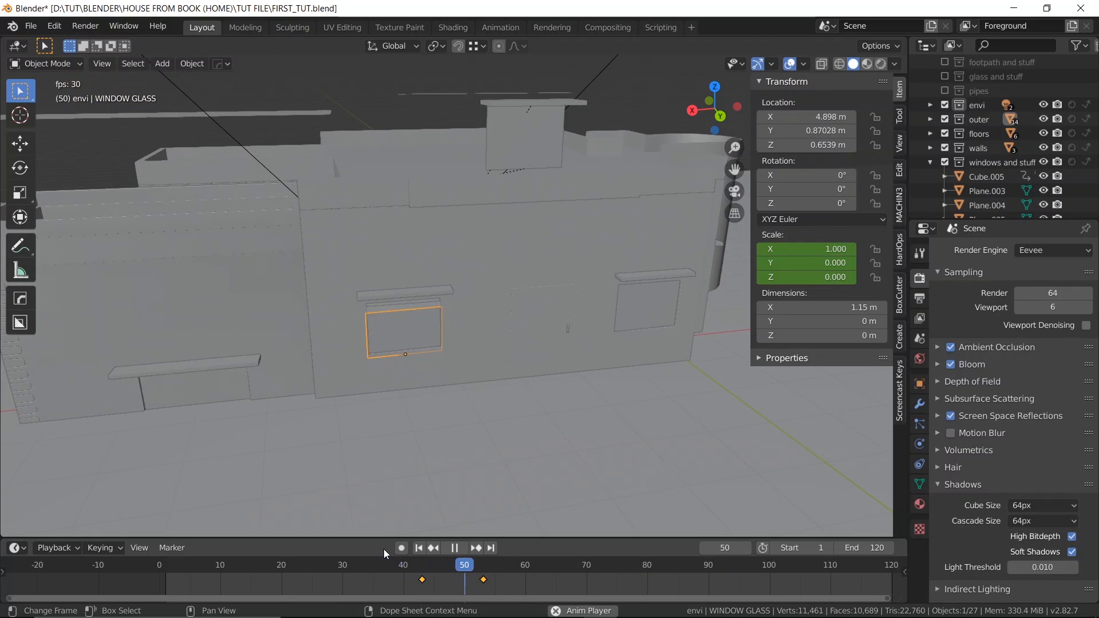
- Link the animation data of the window glass left of the door to the window glass right of the door
drag(510, 561, 481, 548)
middle_drag(557, 328, 493, 351)
click(541, 332)
scroll(343, 320, up, 2)
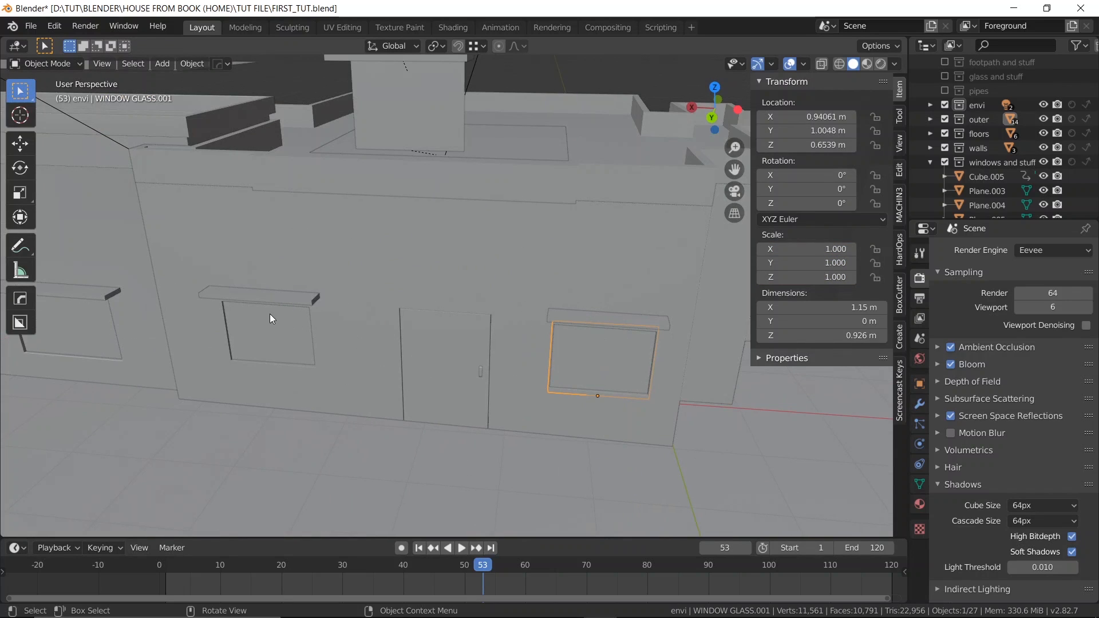
shift+click(264, 335)
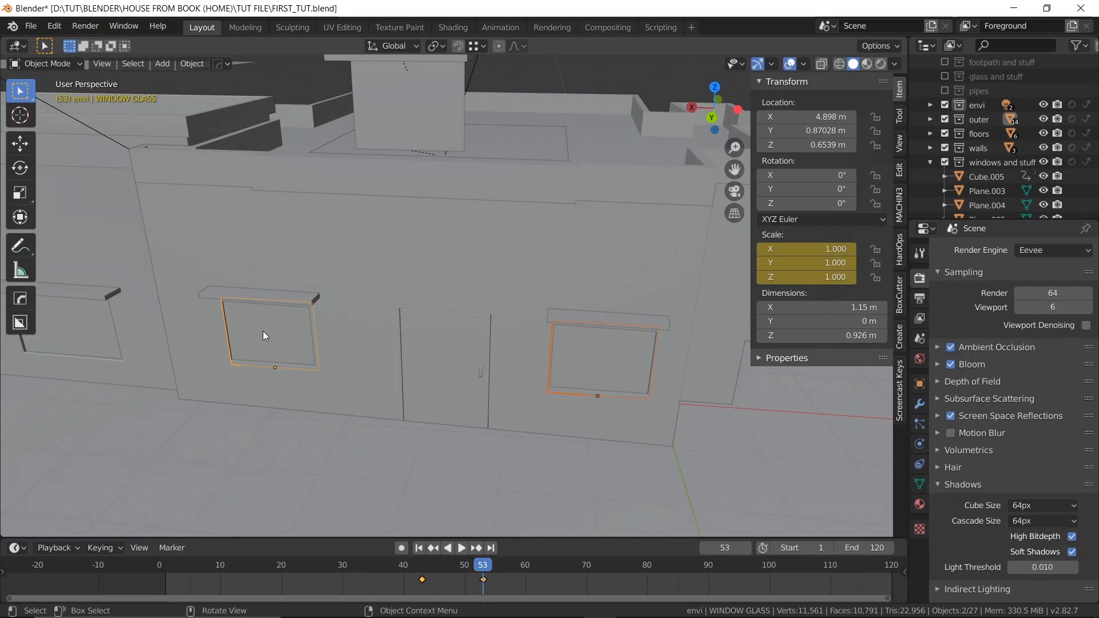
key(ctrl+l)
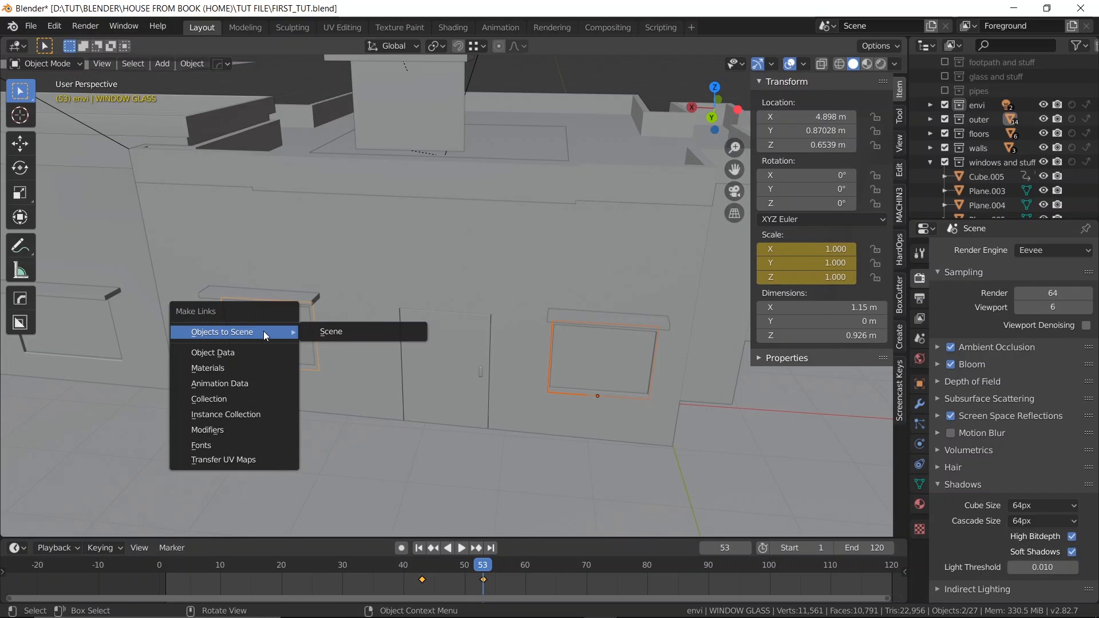
click(200, 384)
middle_drag(493, 379, 488, 421)
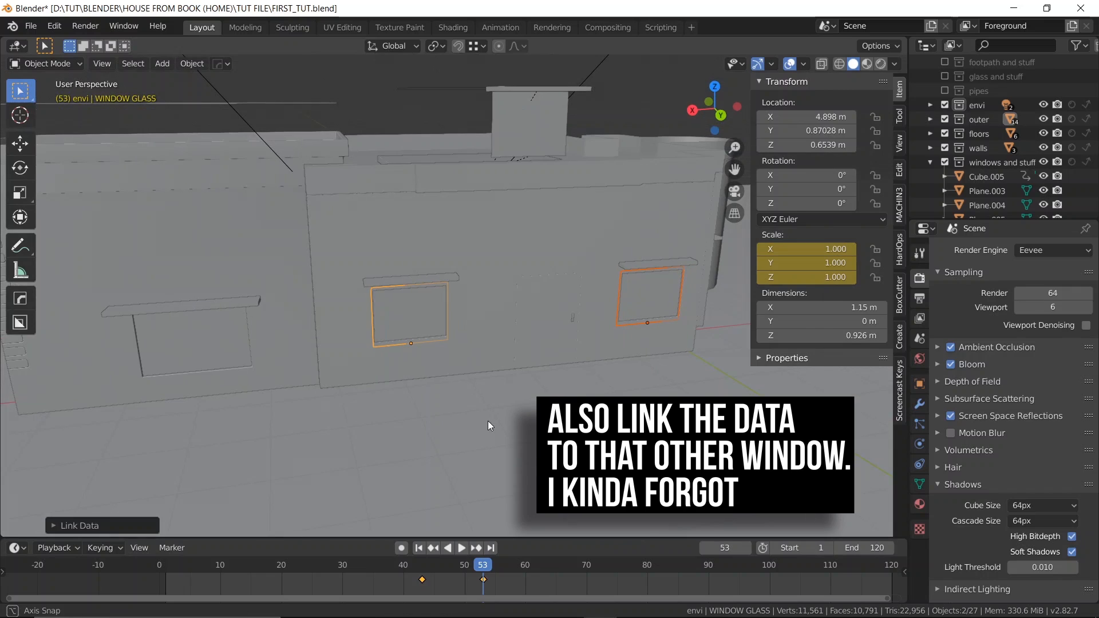
- Advance to frame 59 to check both front windows and save the file
drag(479, 561, 519, 558)
key(ctrl+s)
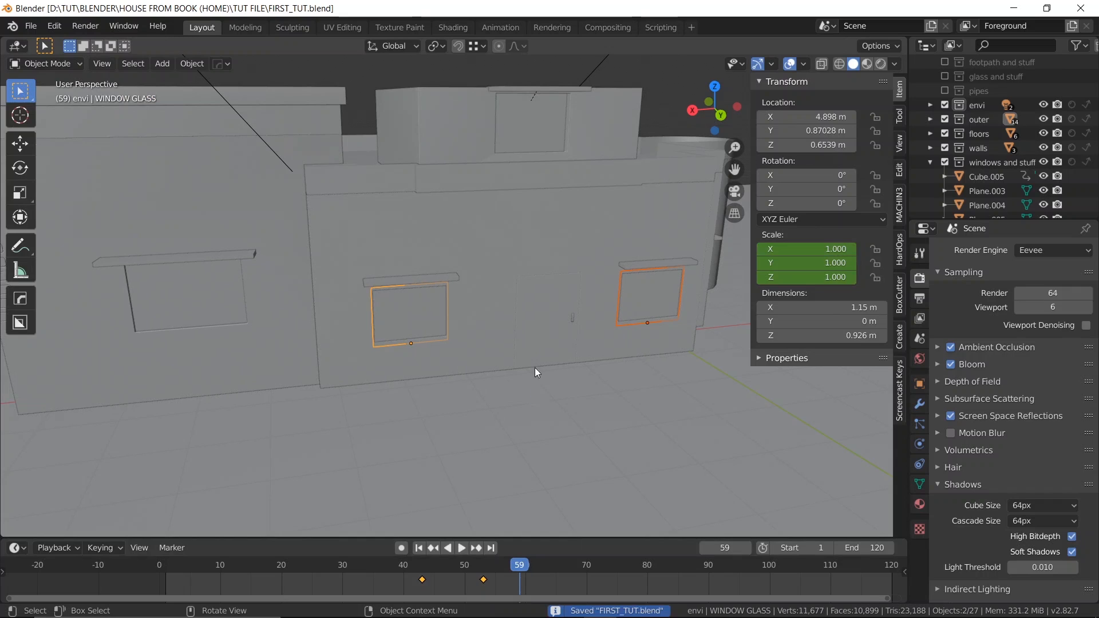
scroll(523, 317, down, 2)
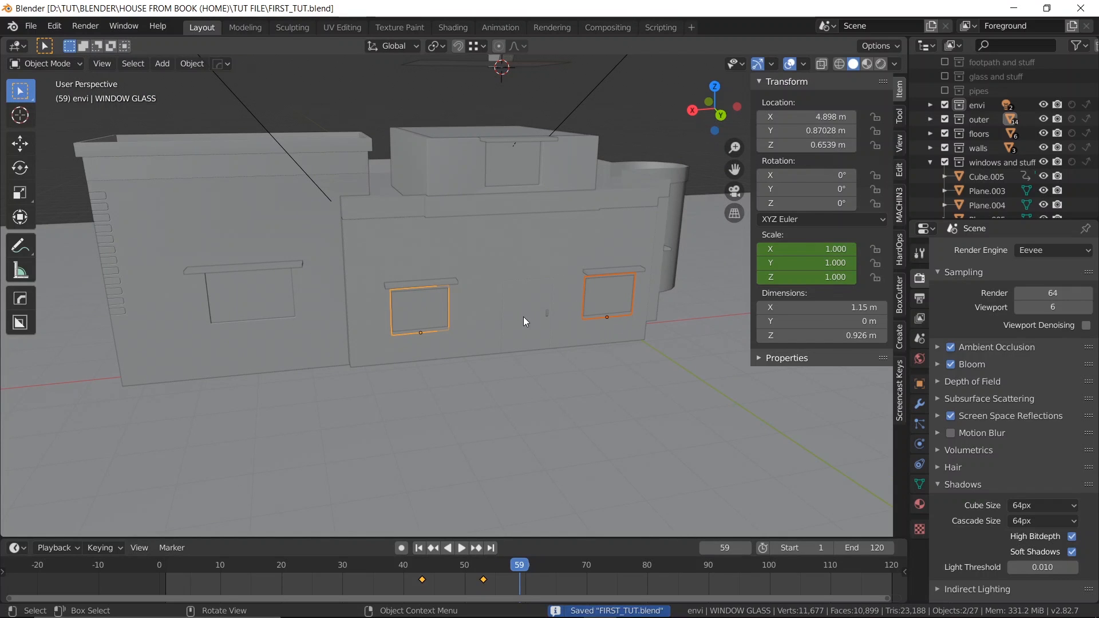
middle_drag(523, 317, 507, 281)
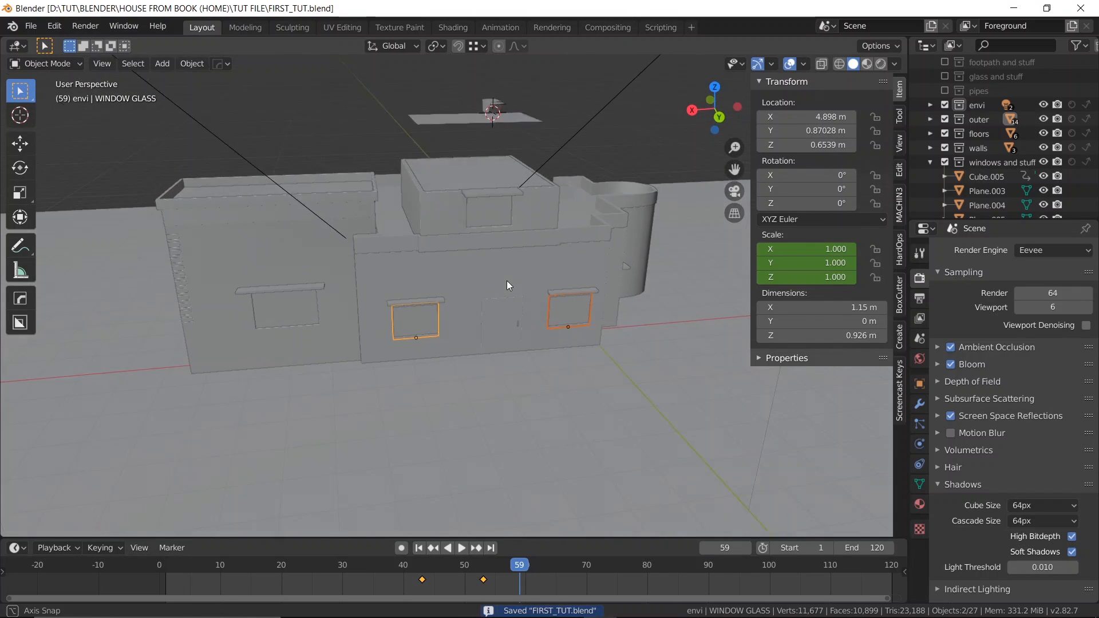
- Enable the Screencast Keys display and collapse its settings
click(900, 389)
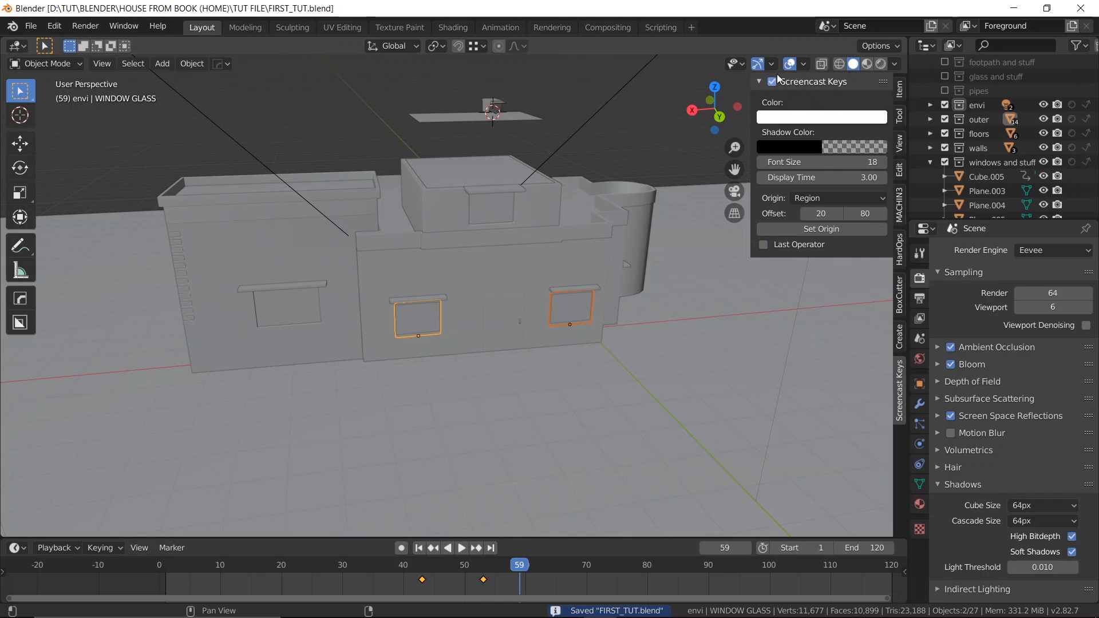
middle_drag(224, 312, 197, 336)
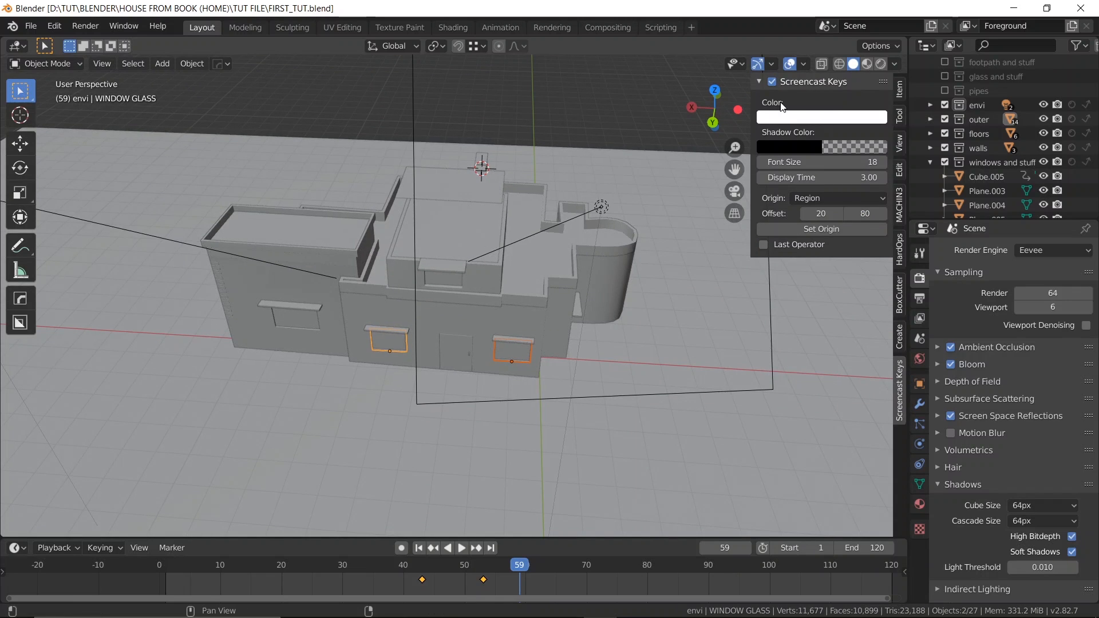
scroll(263, 350, down, 1)
middle_drag(263, 349, 279, 321)
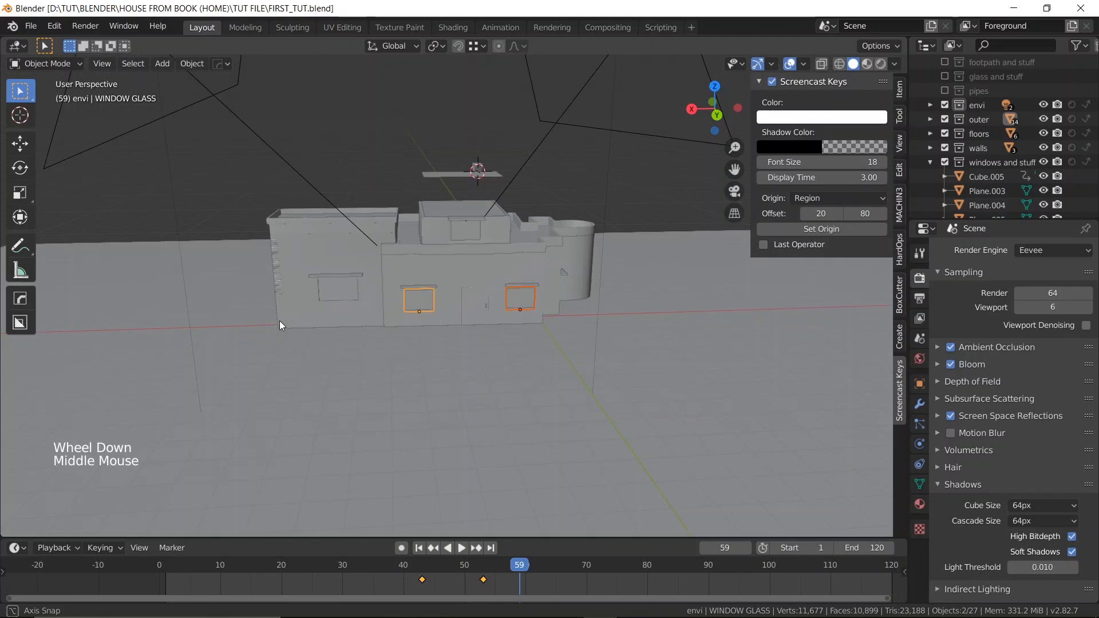
scroll(298, 304, up, 2)
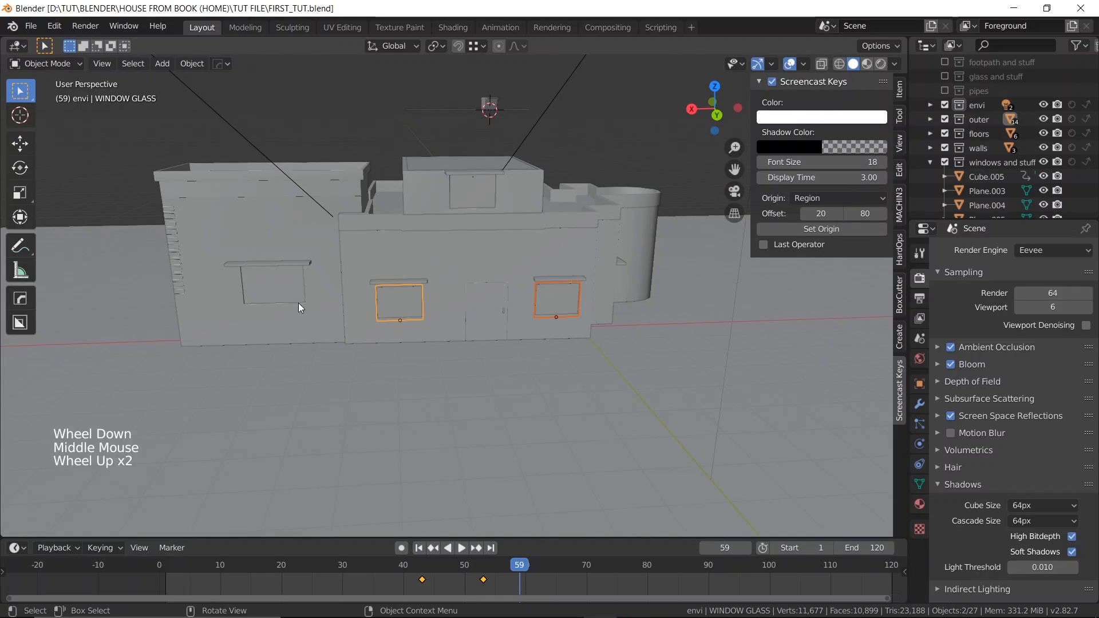
click(758, 82)
- Scrub through the timeline to review how the two linked front windows grow with the rising house
scroll(356, 279, down, 2)
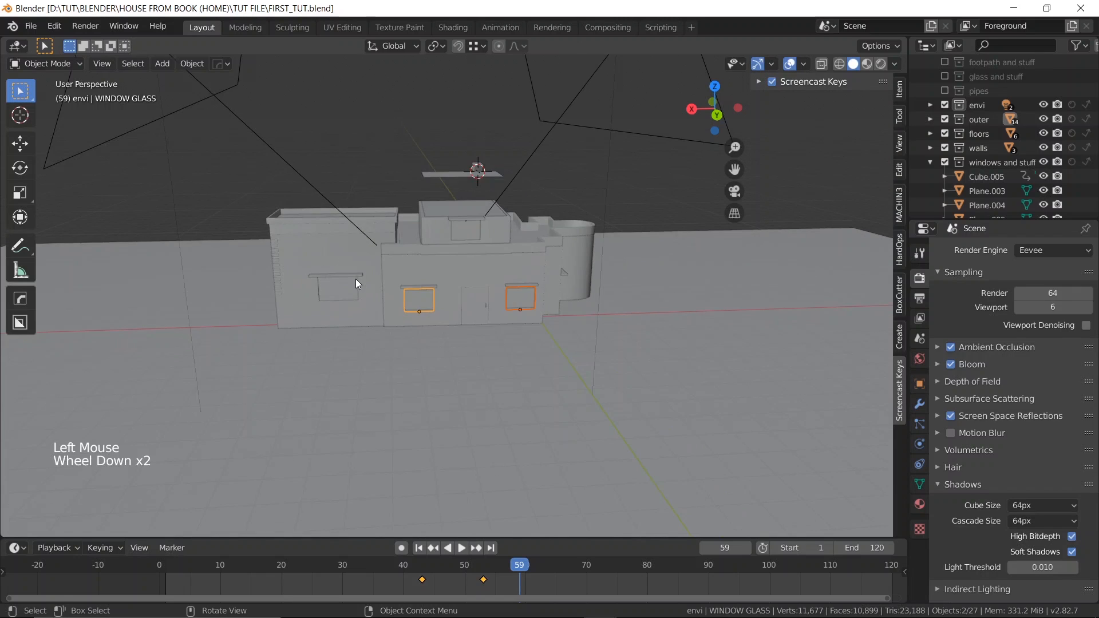
middle_drag(356, 280, 349, 292)
scroll(349, 292, up, 2)
drag(519, 565, 577, 577)
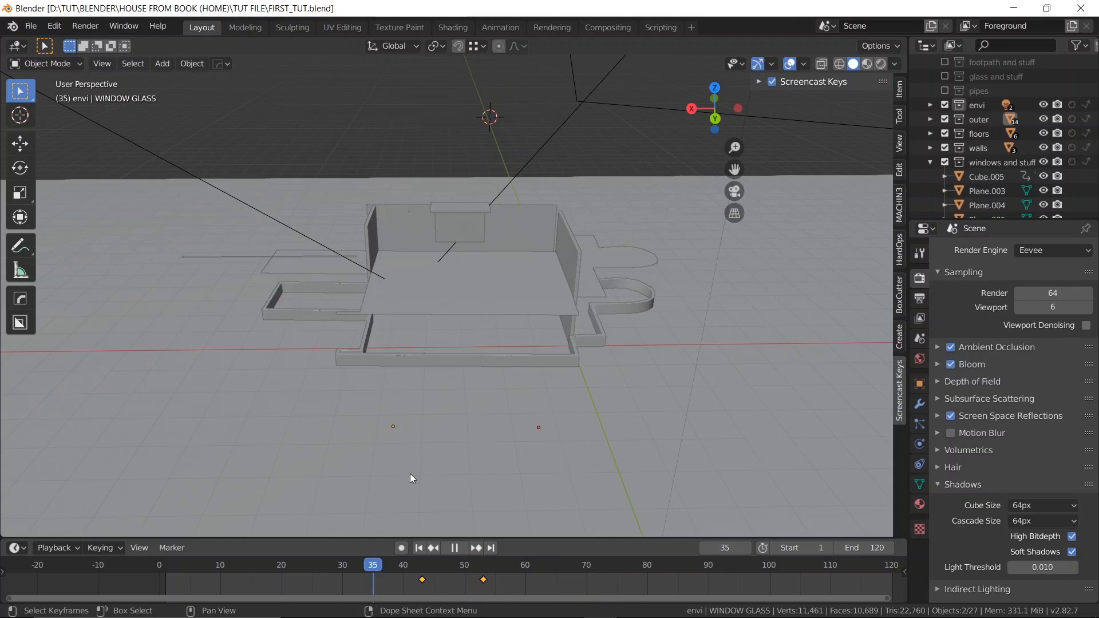
key(space)
- Select the window glass on the front wall of the house's left wing and move to frame 52
click(258, 309)
scroll(263, 331, up, 3)
shift+middle_drag(262, 331, 556, 335)
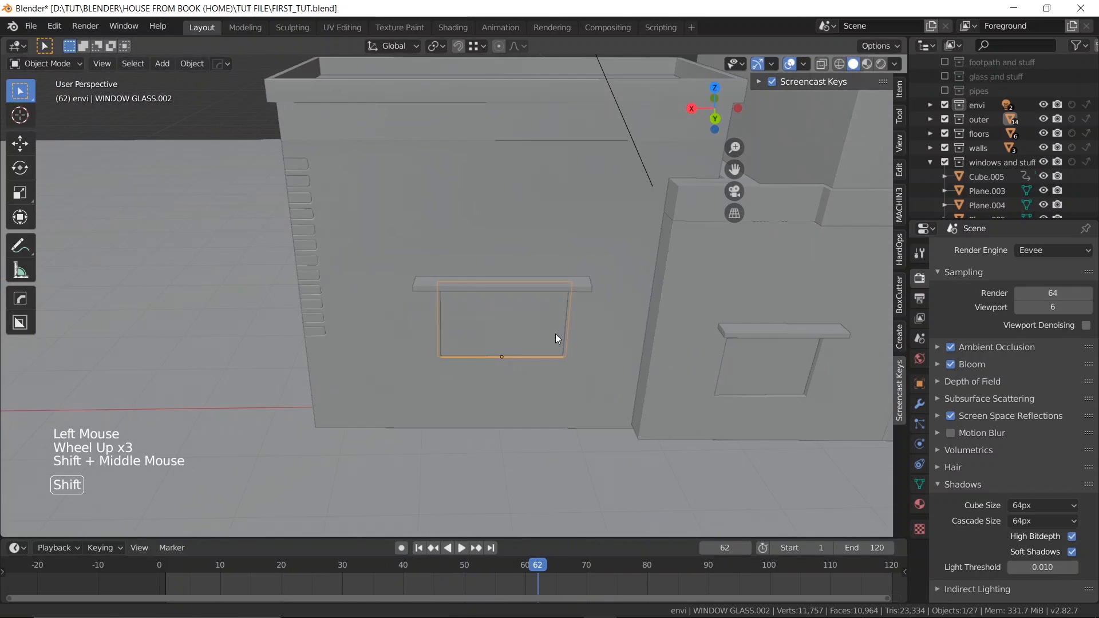
drag(535, 564, 467, 541)
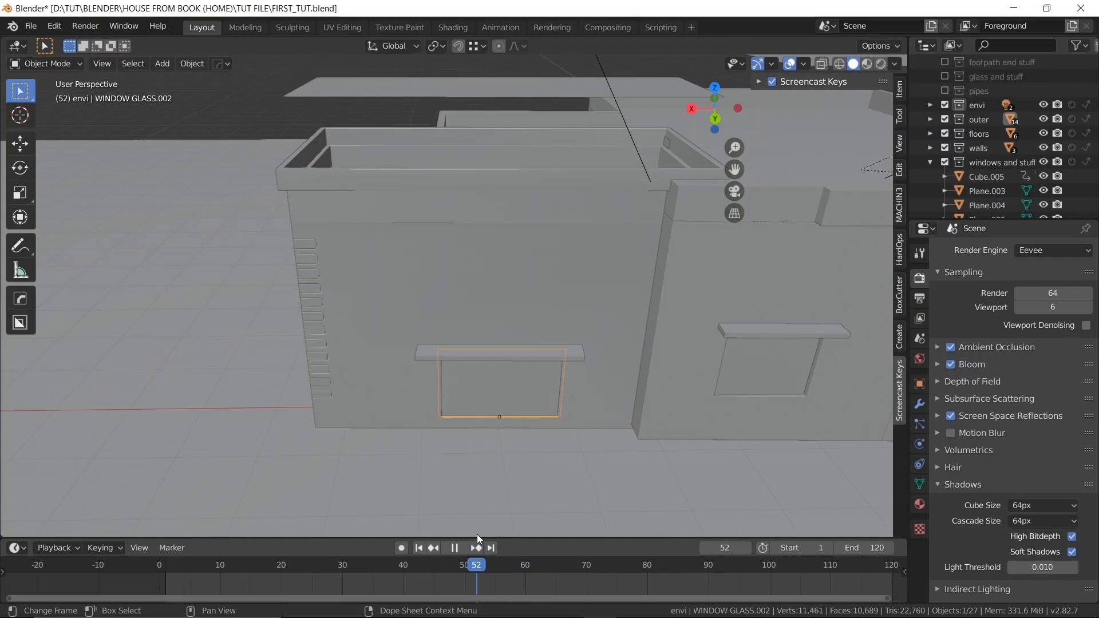
key(space)
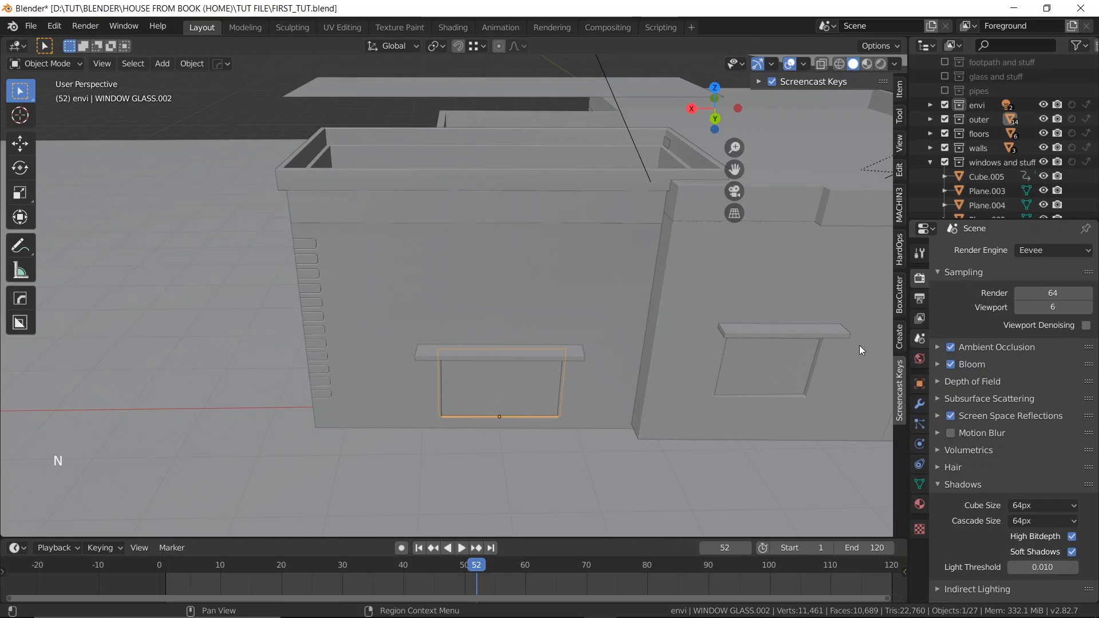
key(n)
key(n)
key(n)
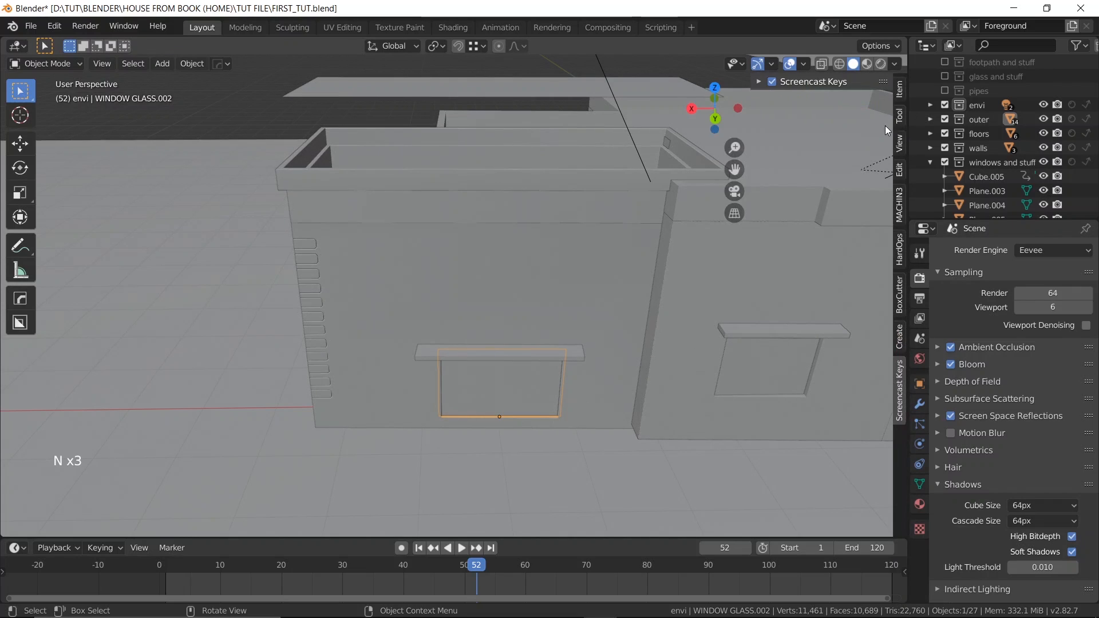
- Keyframe the full scale of the selected ground-floor window glass at frames 52 and 62
click(899, 90)
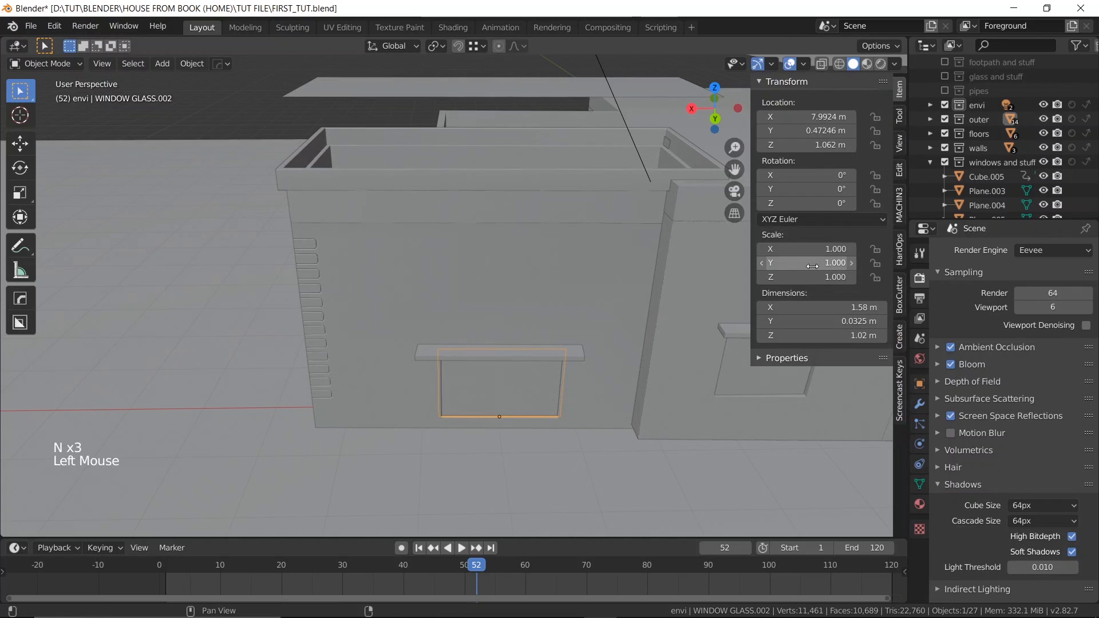
key(i)
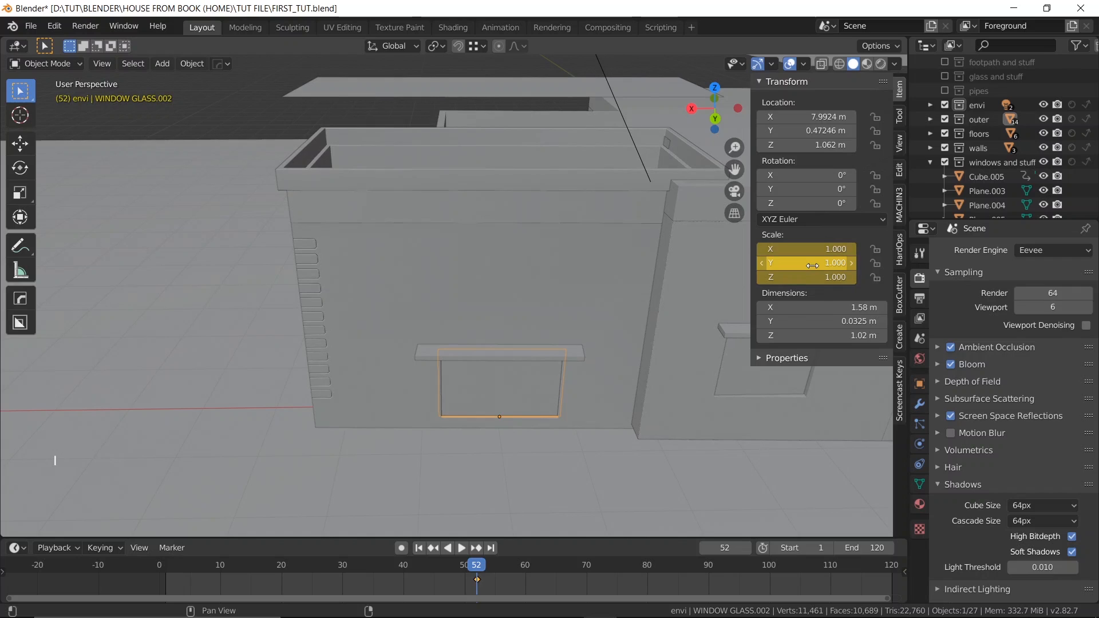
click(729, 551)
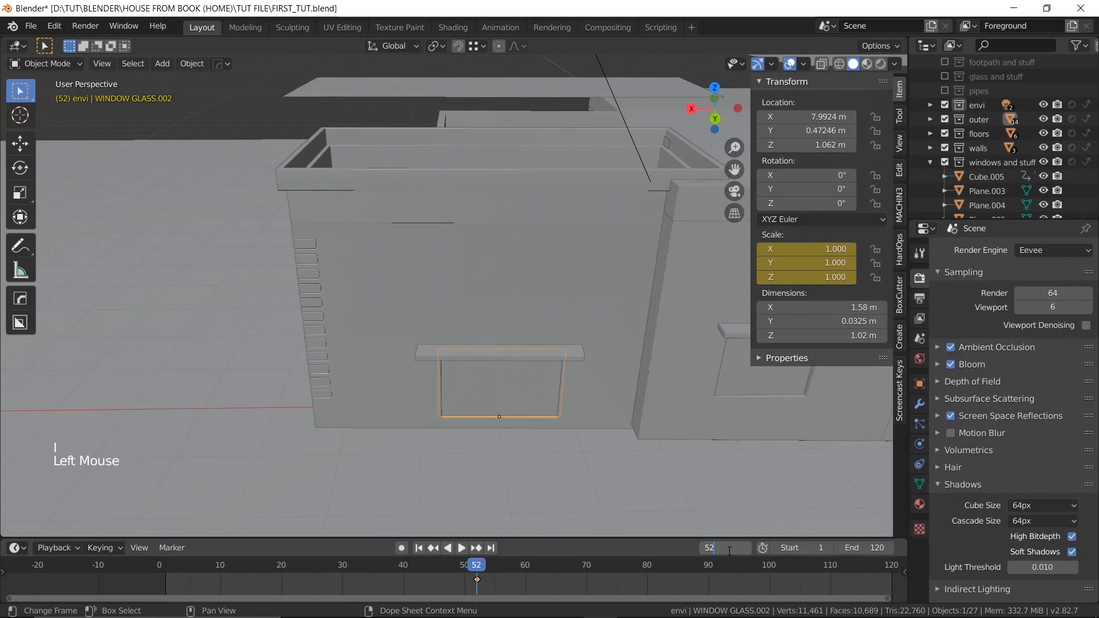
text(+10)
key(Return)
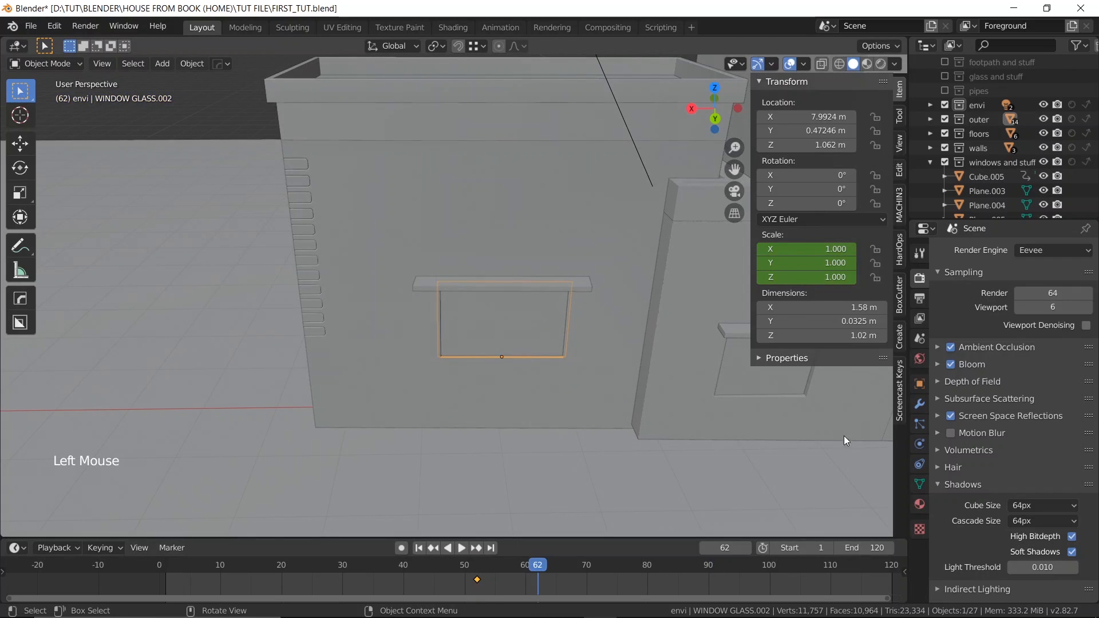
key(i)
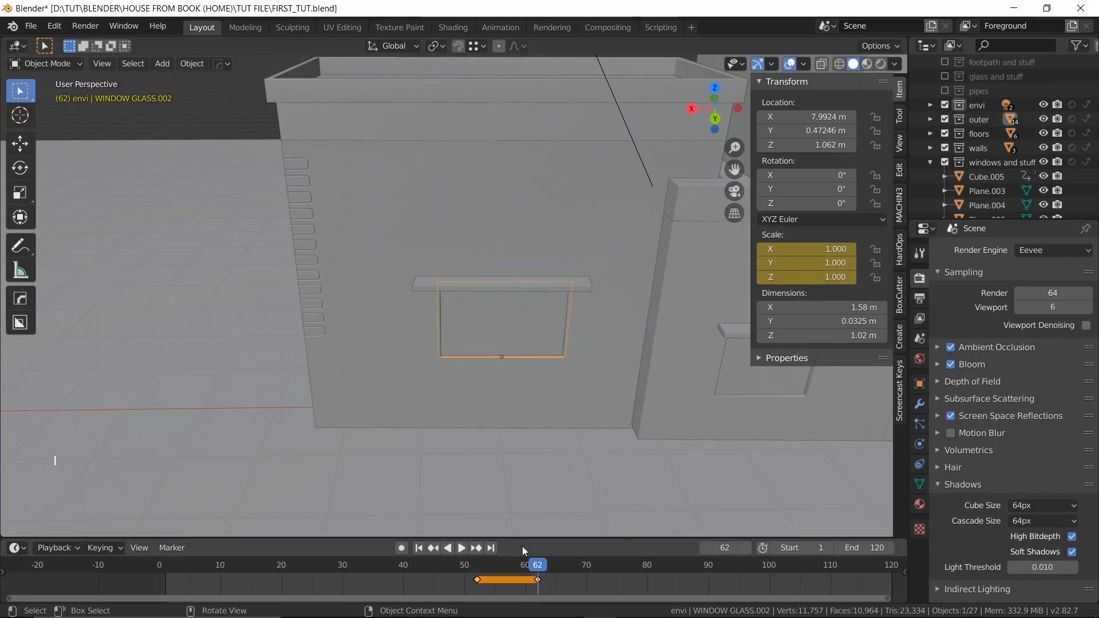
- At frame 52, set the window glass's Y and Z scale to 0, keyframe it, and preview the growth
key(Down)
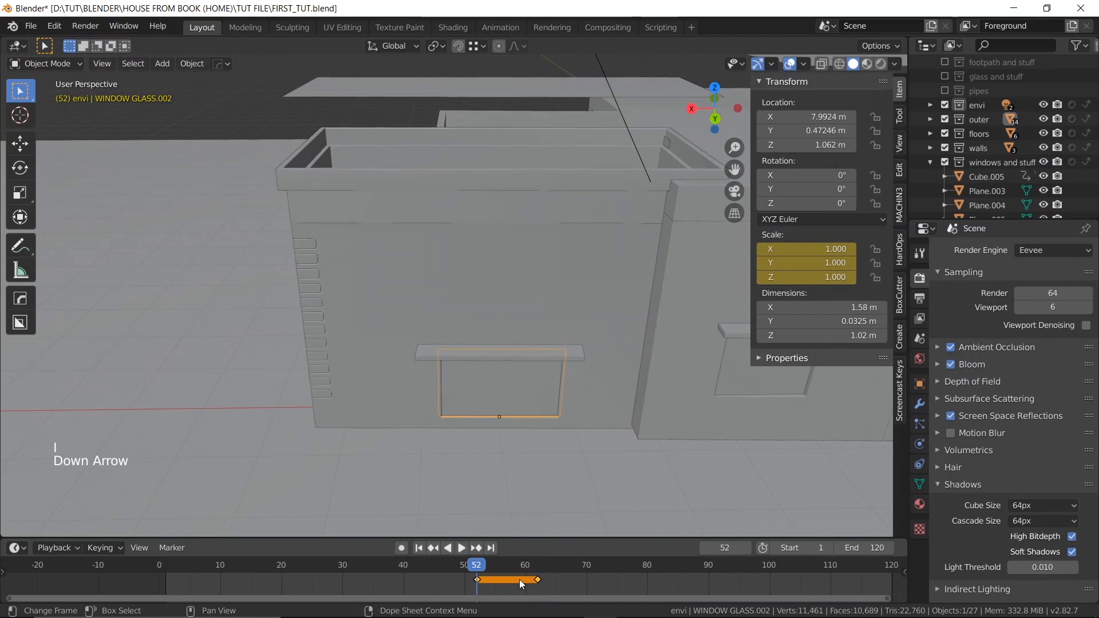
drag(800, 269, 802, 266)
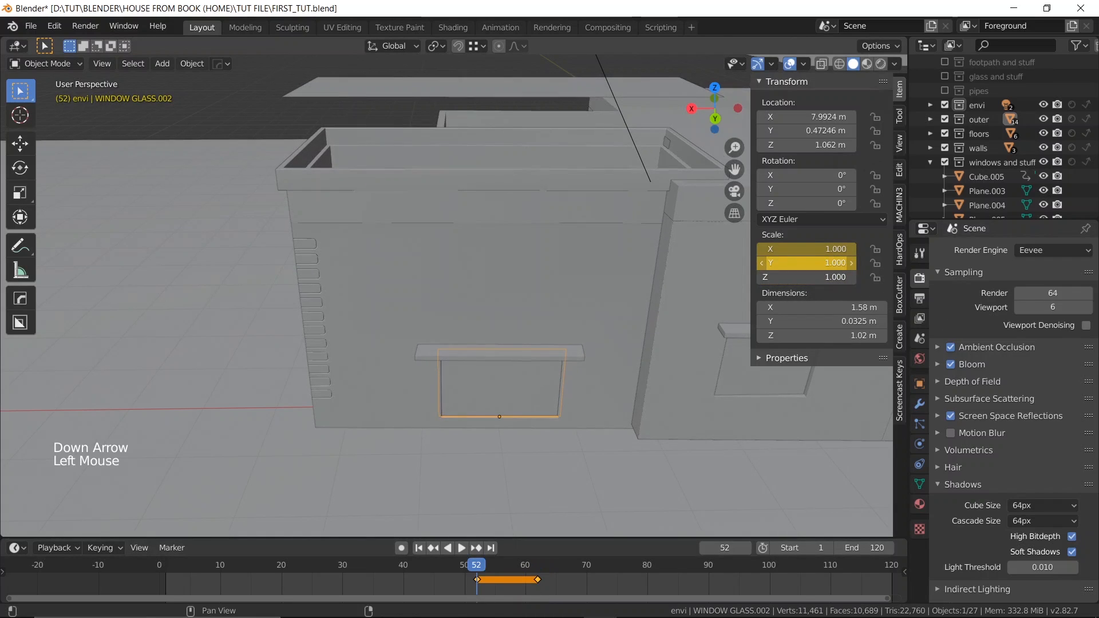
key(Return)
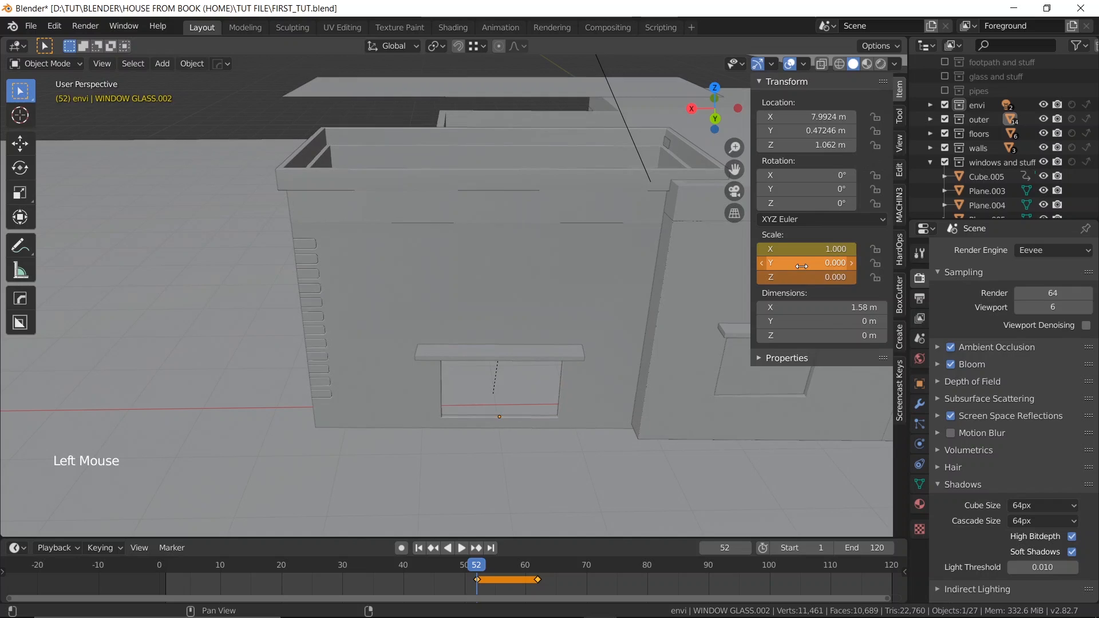
key(i)
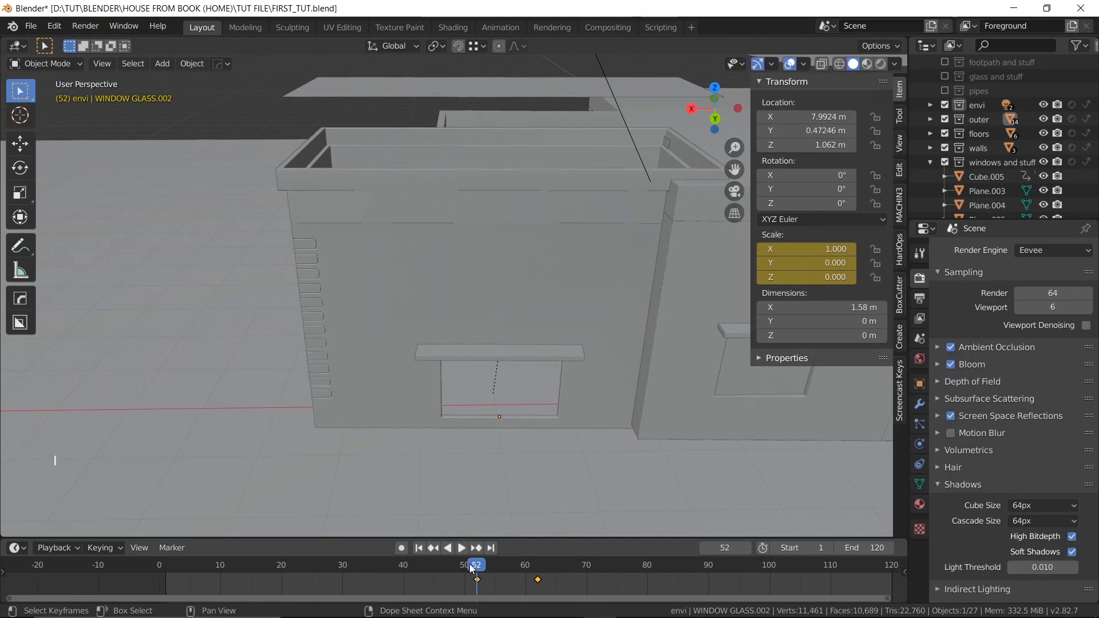
drag(469, 564, 421, 551)
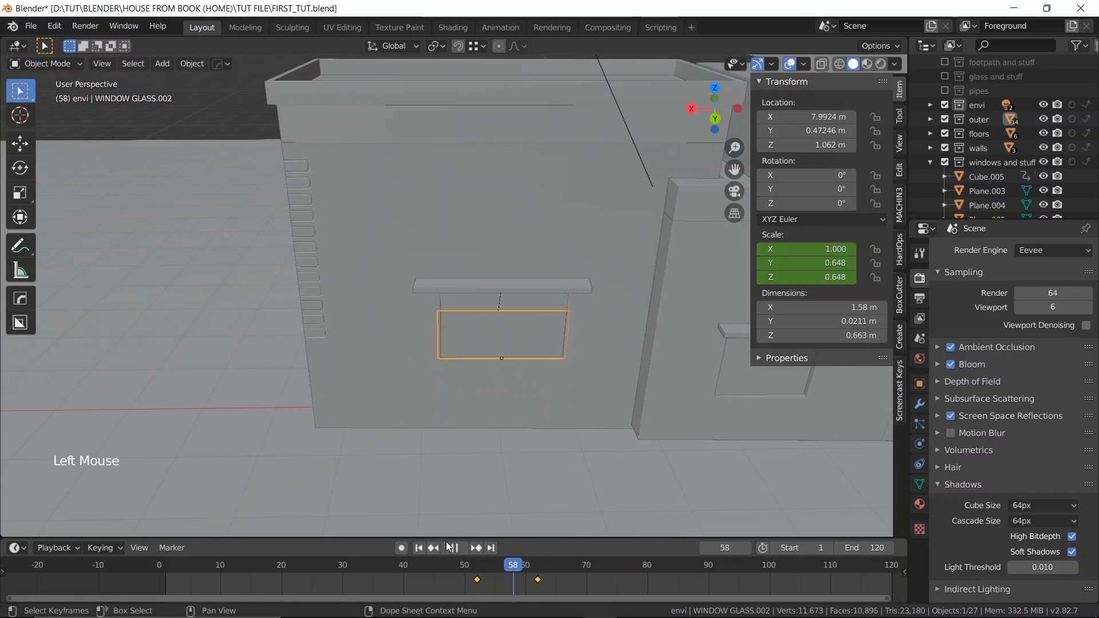
- Select the glass of the upper-floor window and keyframe its full scale at frame 60
scroll(497, 384, down, 5)
middle_drag(507, 401, 472, 398)
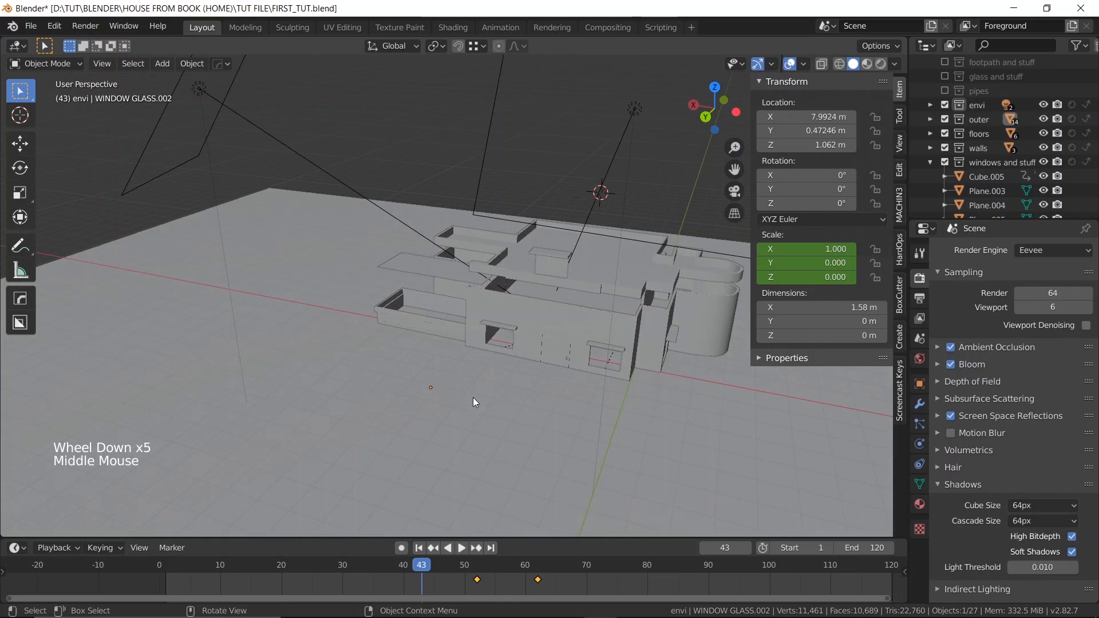
scroll(473, 397, up, 2)
shift+middle_drag(460, 336, 506, 302)
click(438, 320)
scroll(438, 321, up, 2)
middle_drag(440, 320, 435, 355)
drag(420, 568, 556, 513)
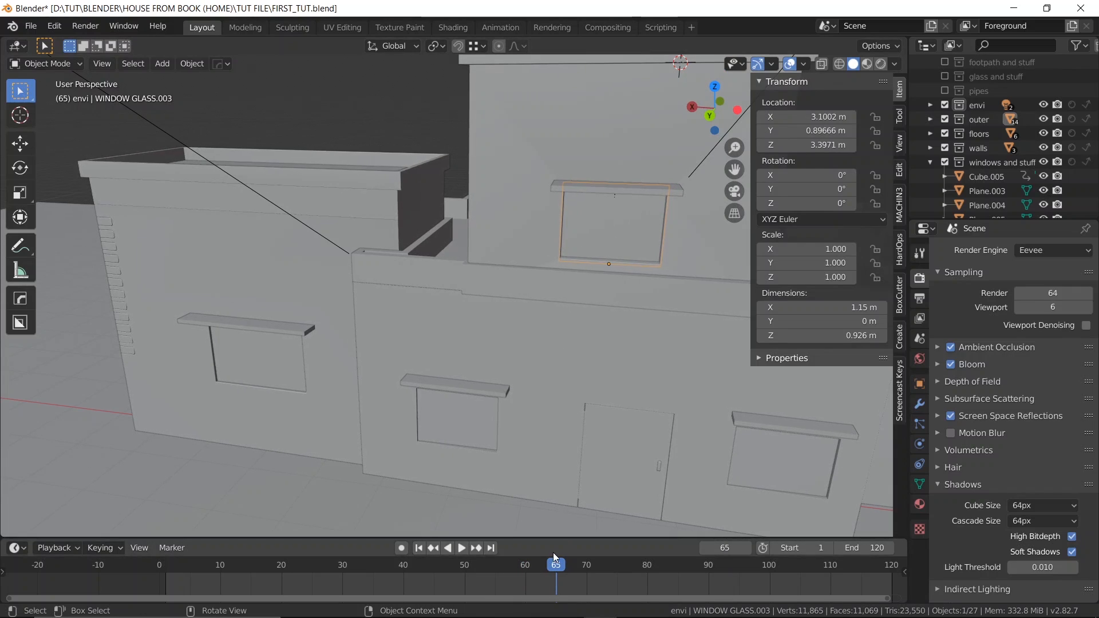
drag(555, 562, 524, 527)
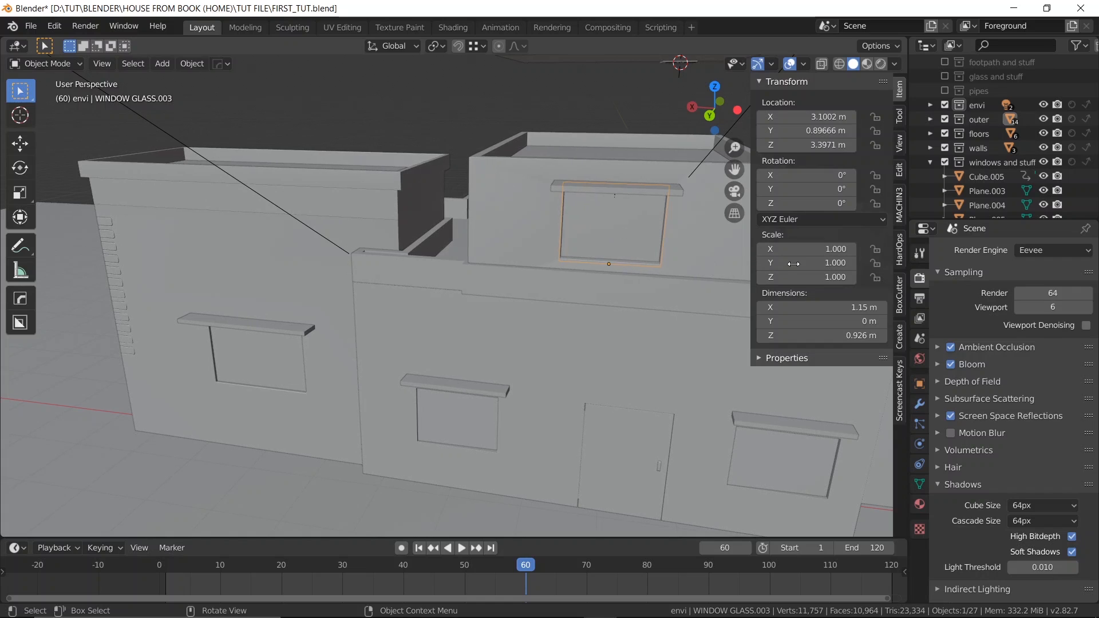
key(i)
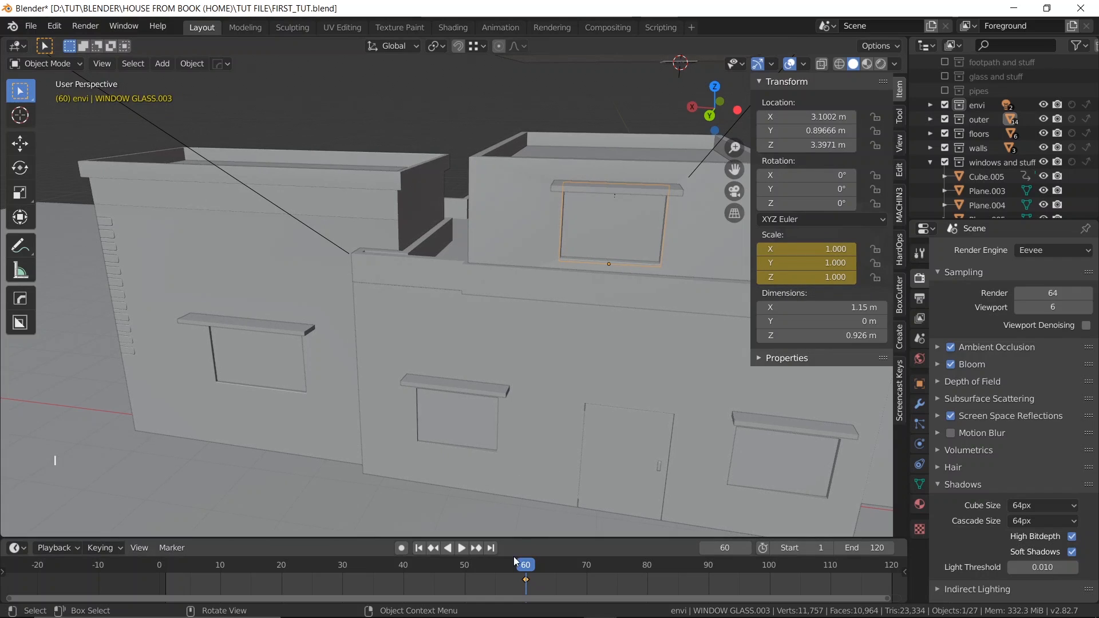
- Advance ten frames and keyframe the upper window glass's full scale at frame 70
click(730, 545)
text(+1)
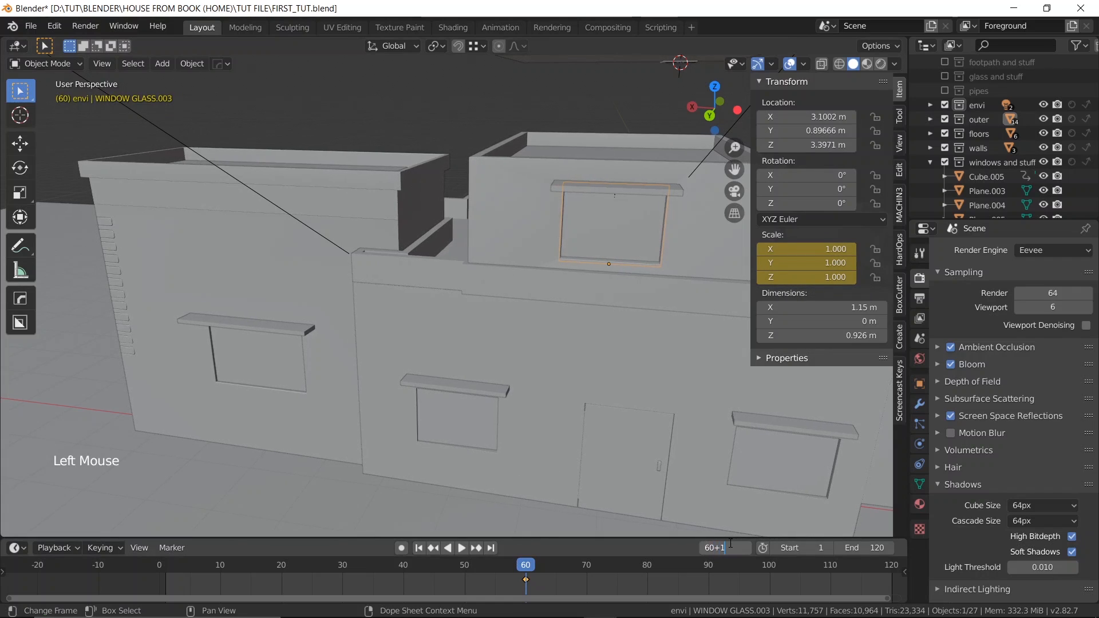
text(0)
key(Return)
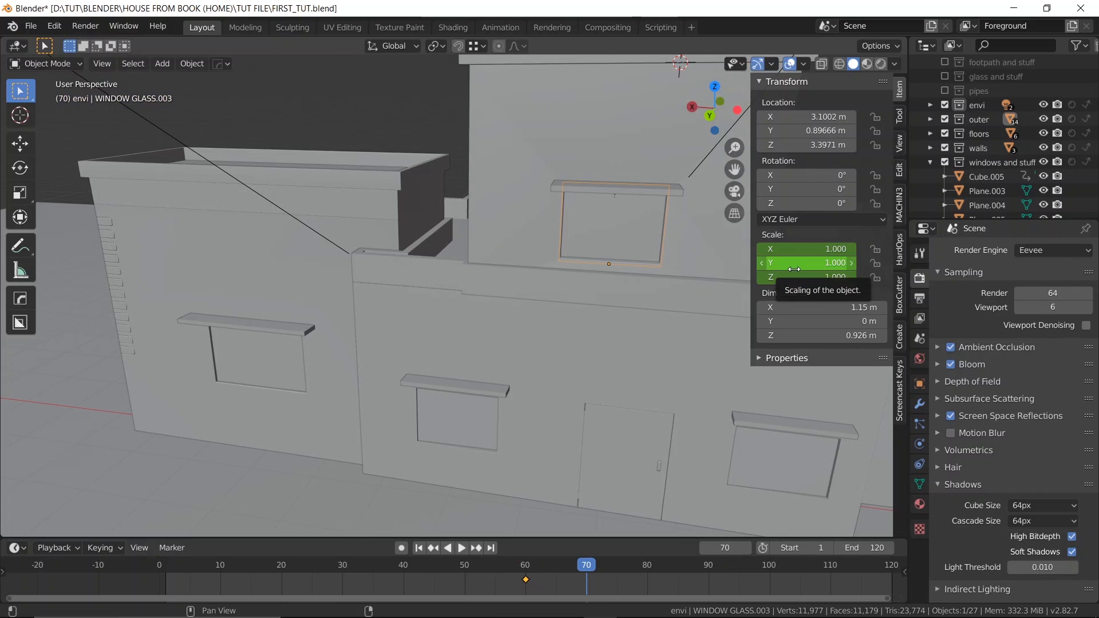
key(i)
- Back at frame 60, set the upper glass's Y and Z scale to 0, keyframe it, and preview the animation up to frame 73
click(714, 551)
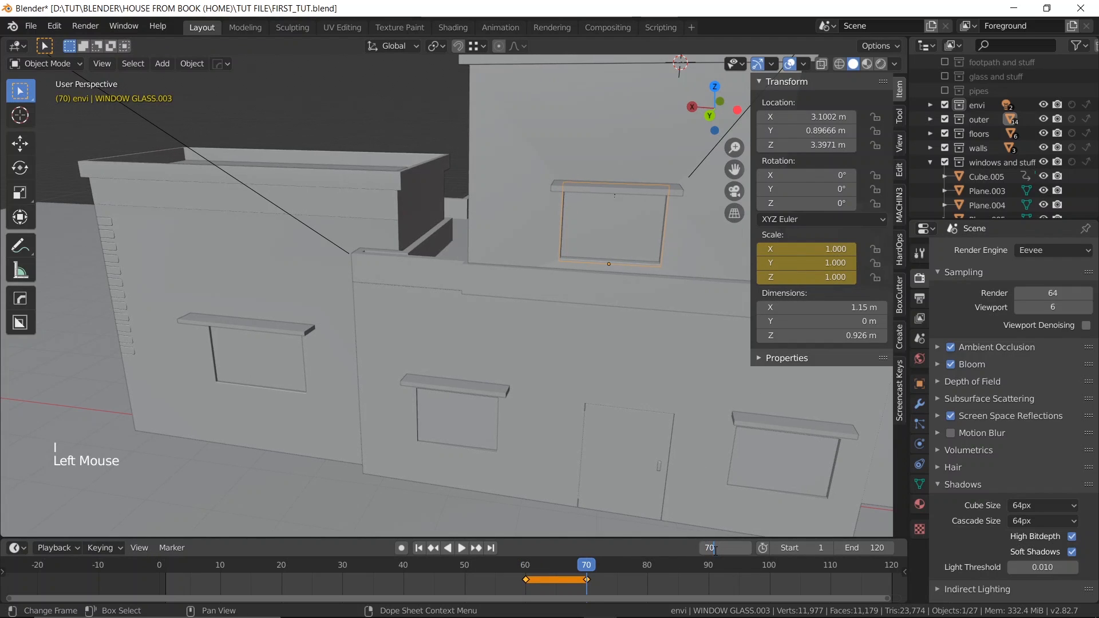
text(-10)
key(Return)
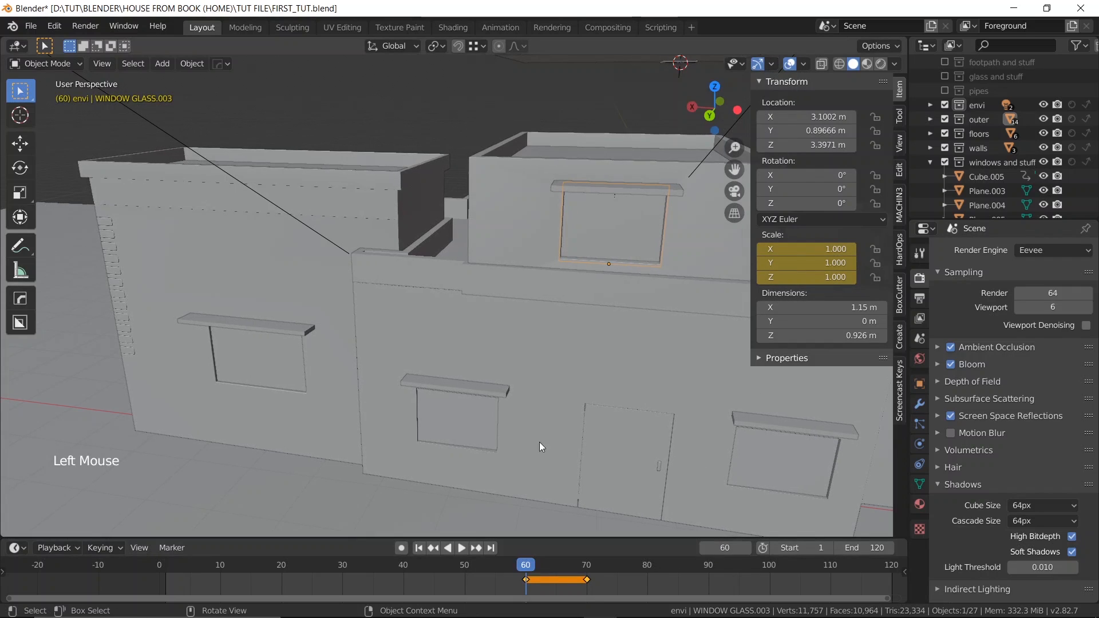
drag(795, 265, 796, 278)
text(0)
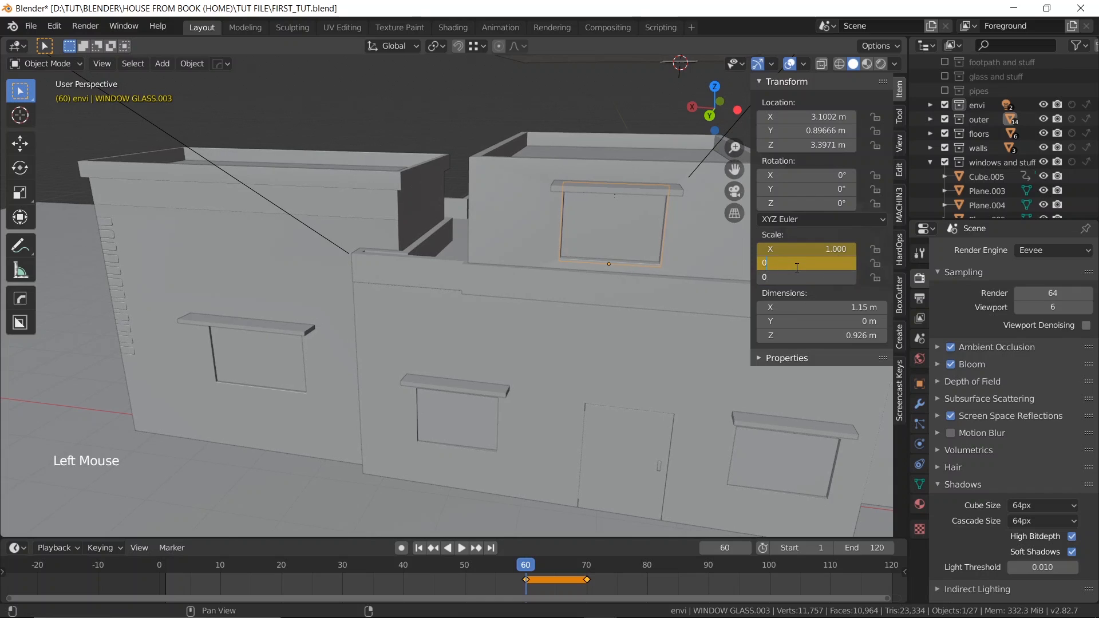
key(Return)
key(i)
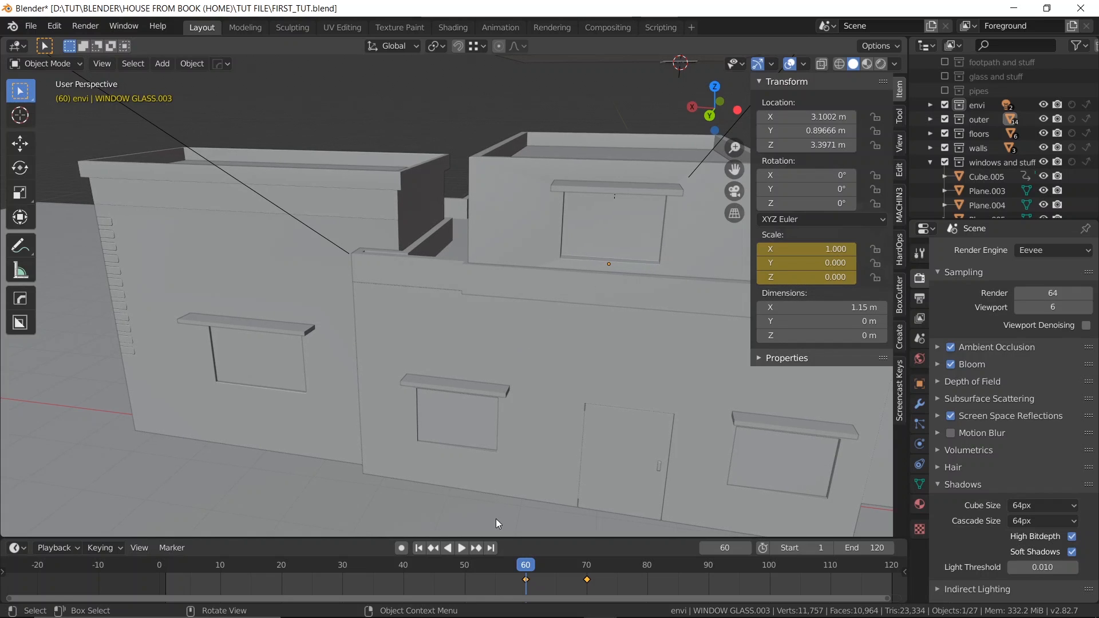
click(550, 565)
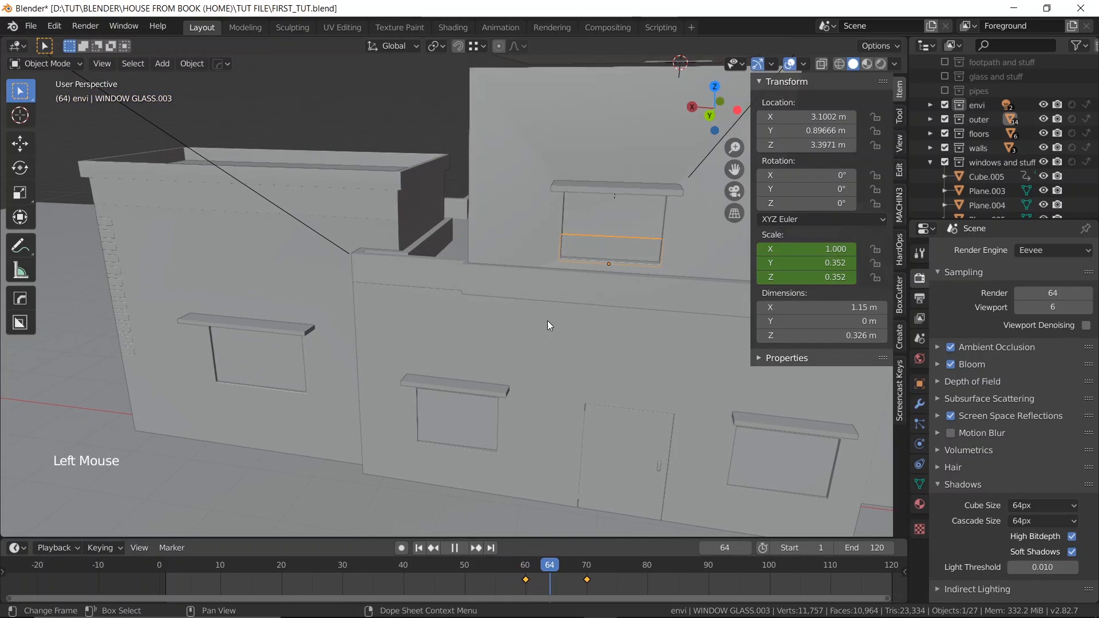
scroll(543, 298, down, 3)
middle_drag(540, 293, 538, 300)
scroll(538, 300, up, 1)
drag(549, 565, 605, 564)
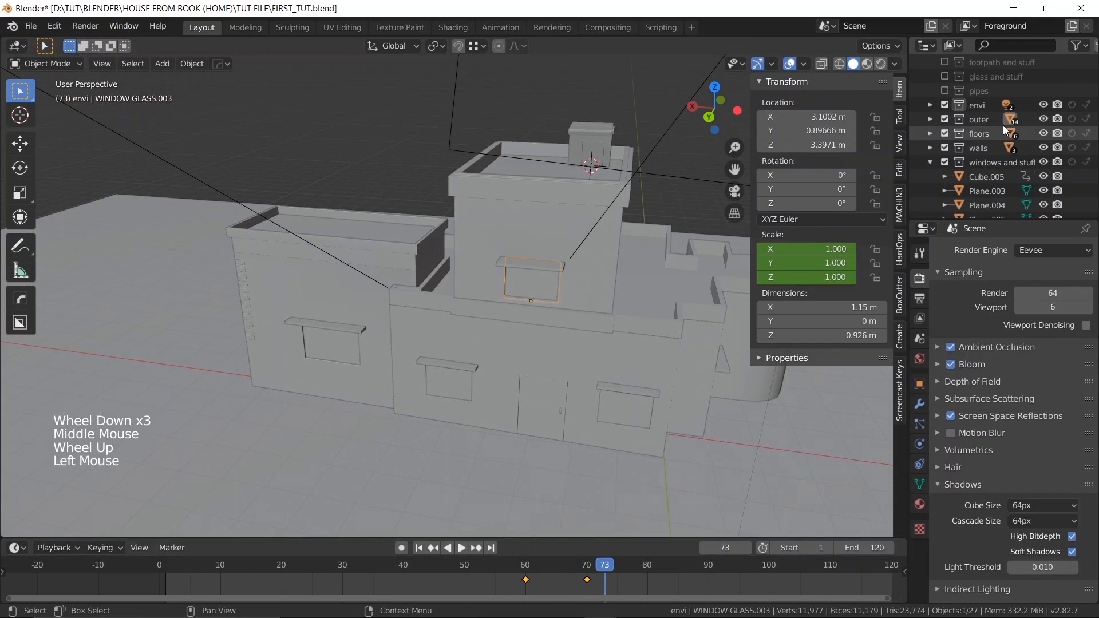
- Collapse the windows and stuff collection, enable the pipes collection, and review the building with its pipes back to frame 56
click(930, 162)
click(953, 86)
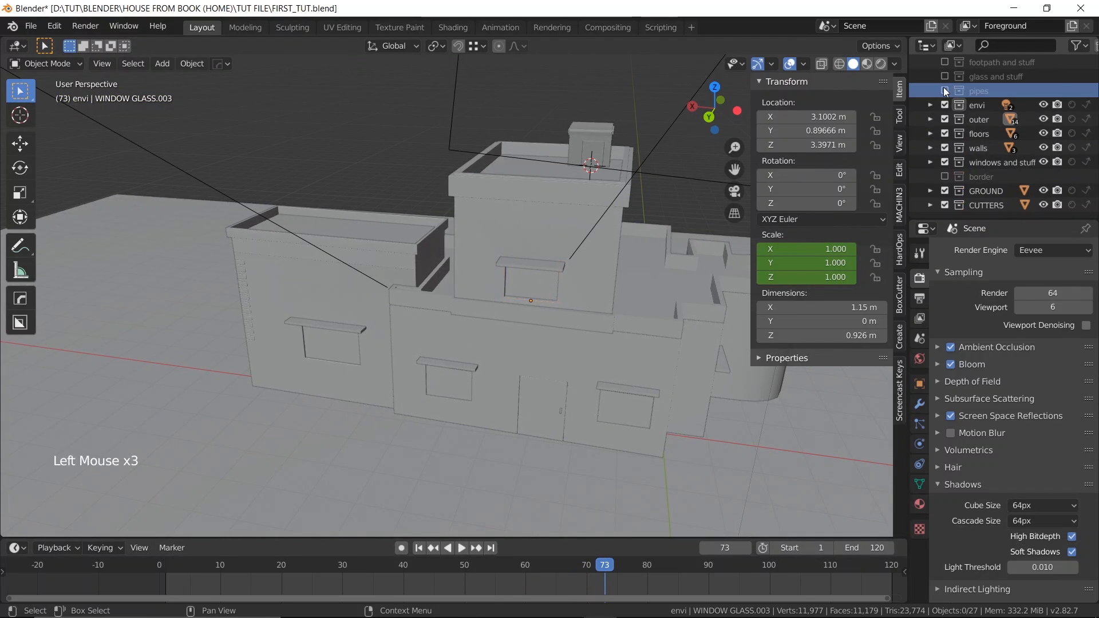
click(944, 89)
scroll(617, 266, down, 1)
middle_drag(617, 267, 756, 345)
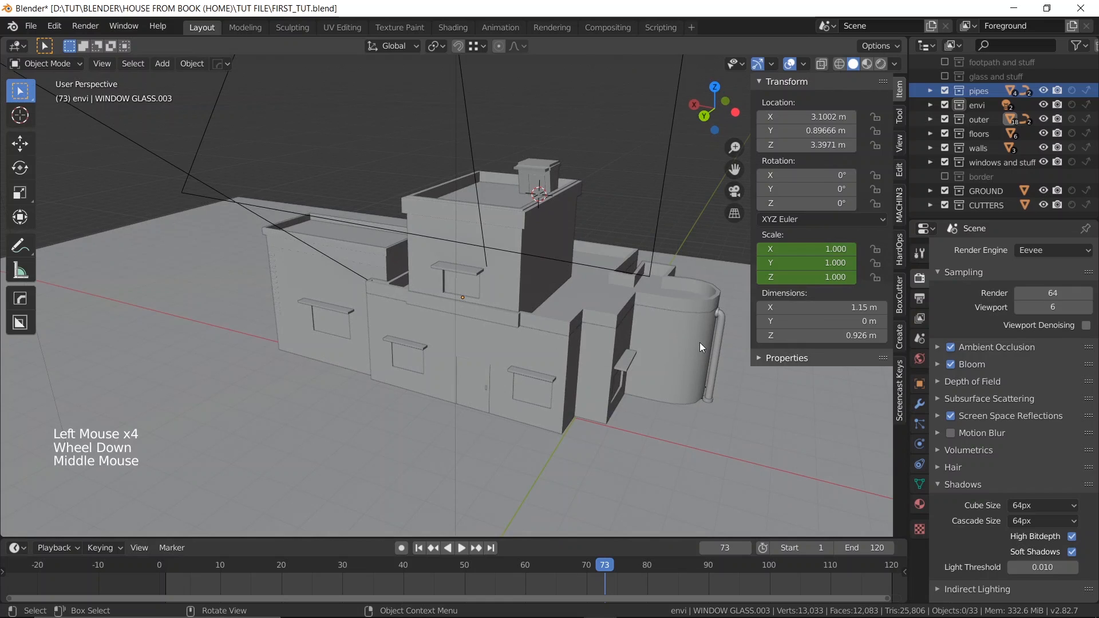
drag(596, 567, 502, 509)
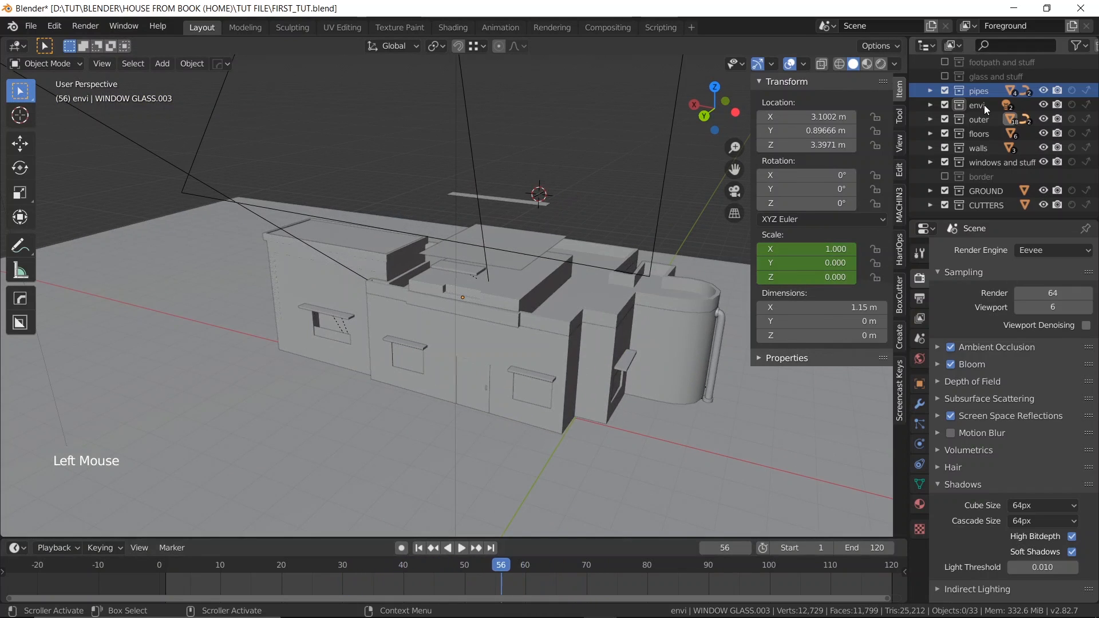
click(944, 75)
click(944, 75)
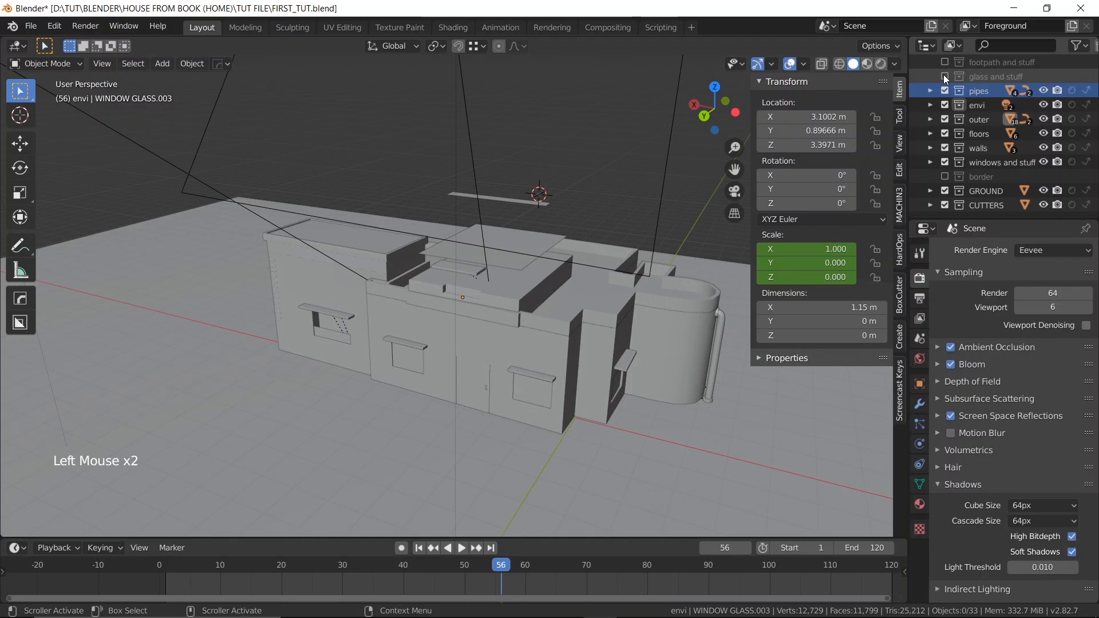
click(943, 75)
click(944, 75)
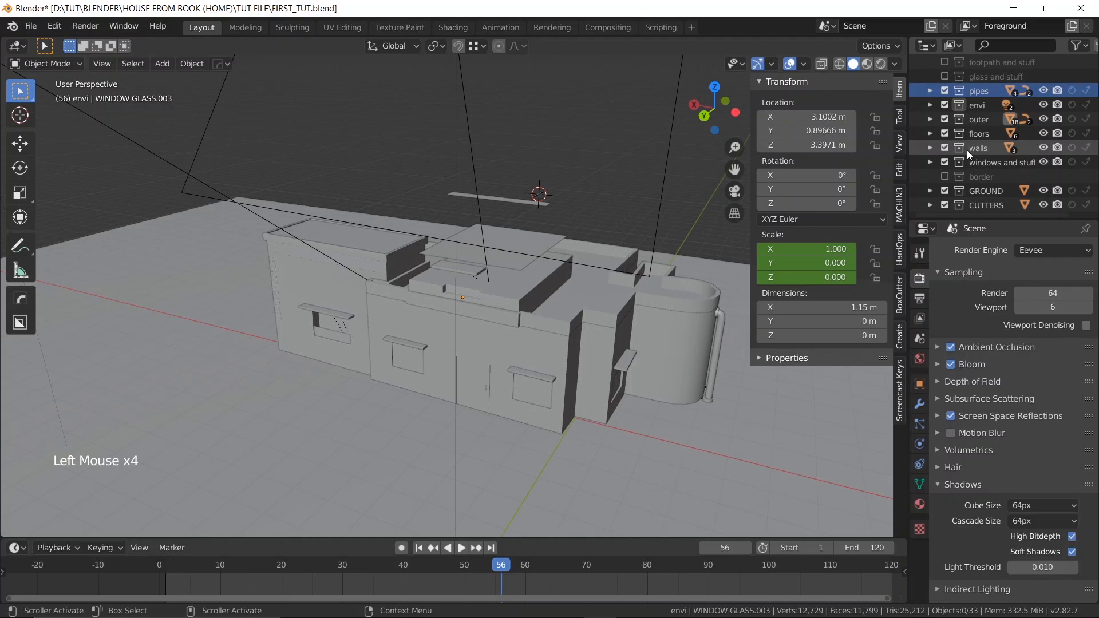
scroll(970, 190, down, 5)
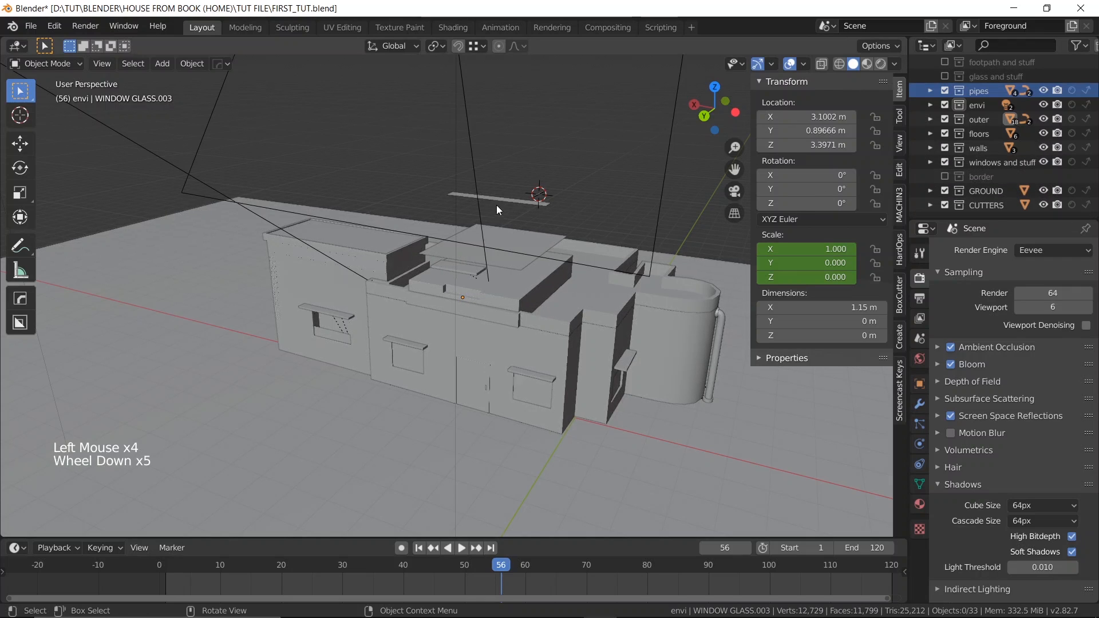
- Go back to frame 45 and select the floating slab that shades the upper-floor window
scroll(497, 205, up, 2)
shift+middle_drag(522, 205, 451, 211)
scroll(527, 218, up, 1)
scroll(545, 194, down, 1)
scroll(545, 194, down, 1)
middle_drag(545, 193, 497, 194)
scroll(497, 211, up, 1)
drag(504, 570, 434, 437)
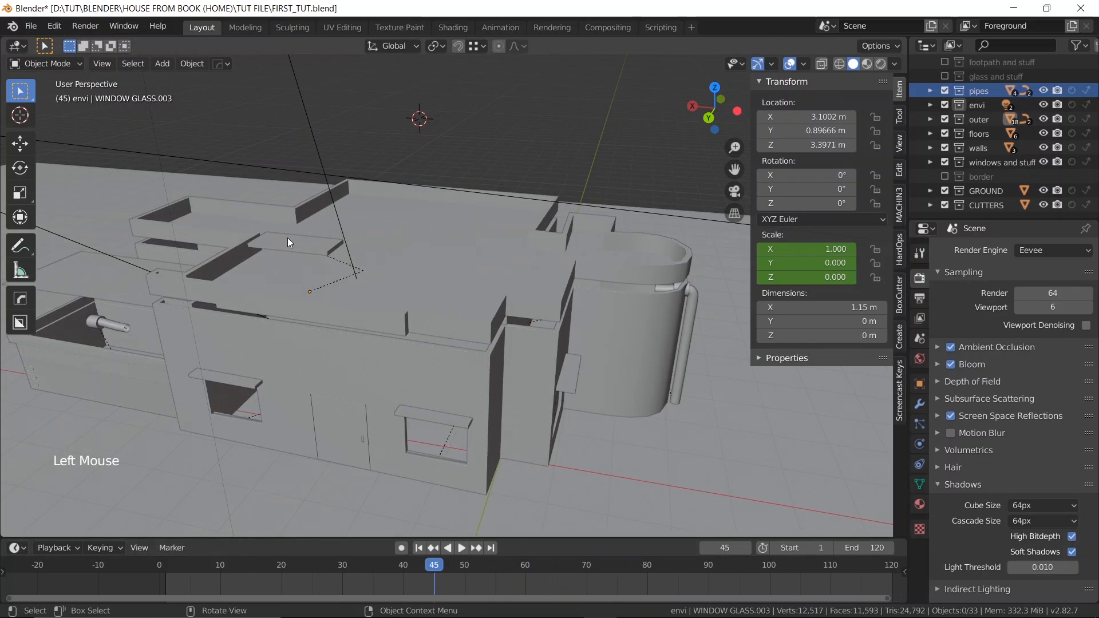
click(289, 240)
- Play and scrub the animation to see when the wall reaches the floating window shade, ending at frame 60
shift+middle_drag(361, 284, 734, 433)
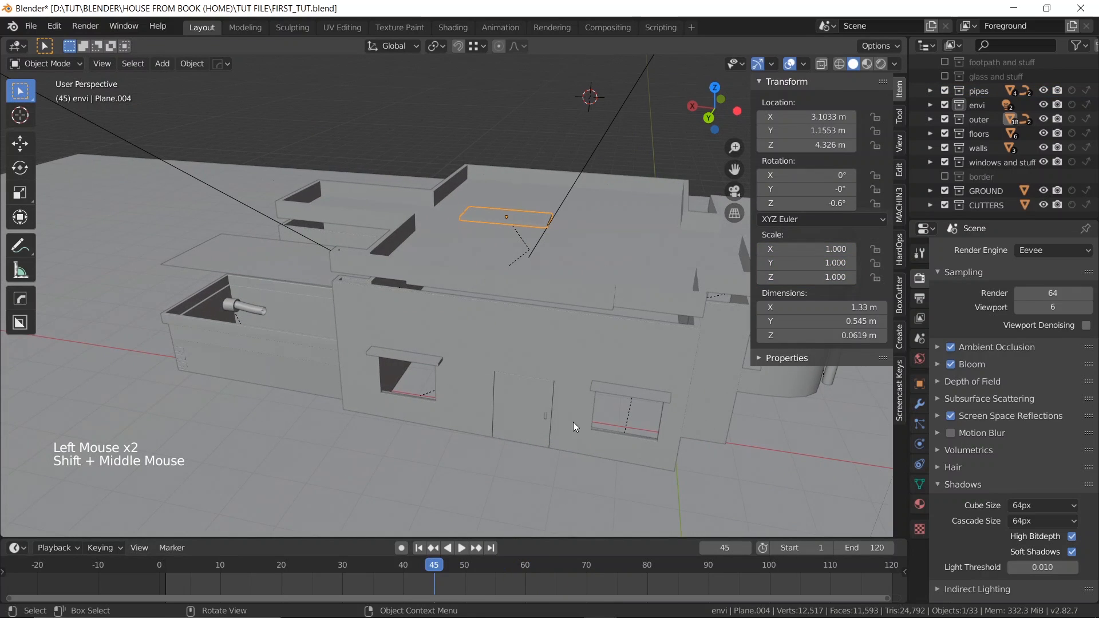
click(461, 548)
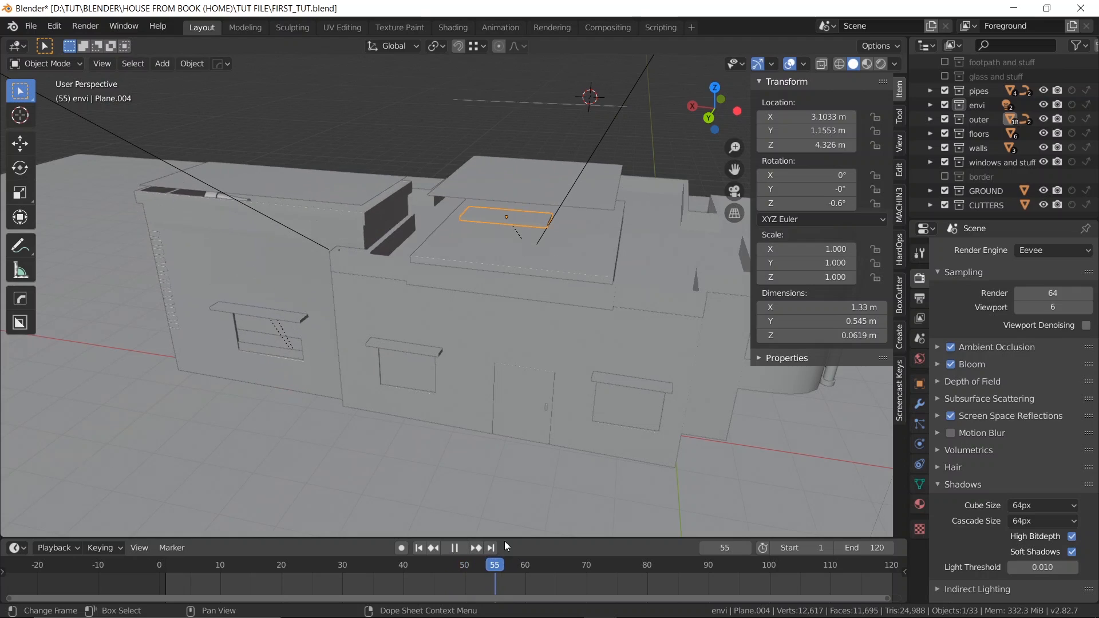
key(Escape)
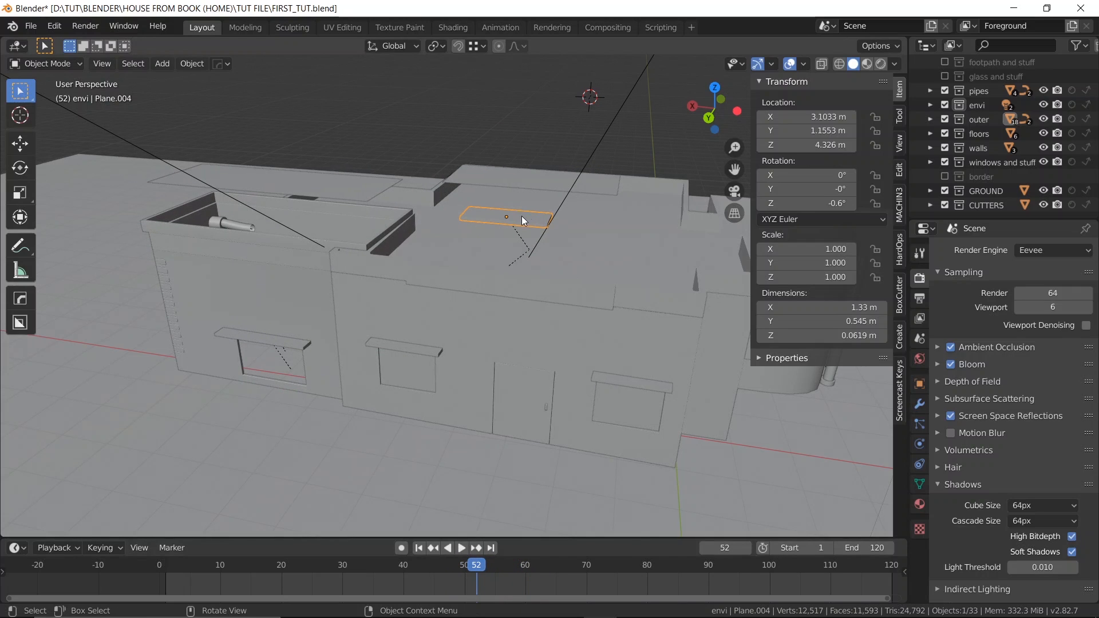
drag(468, 565, 488, 551)
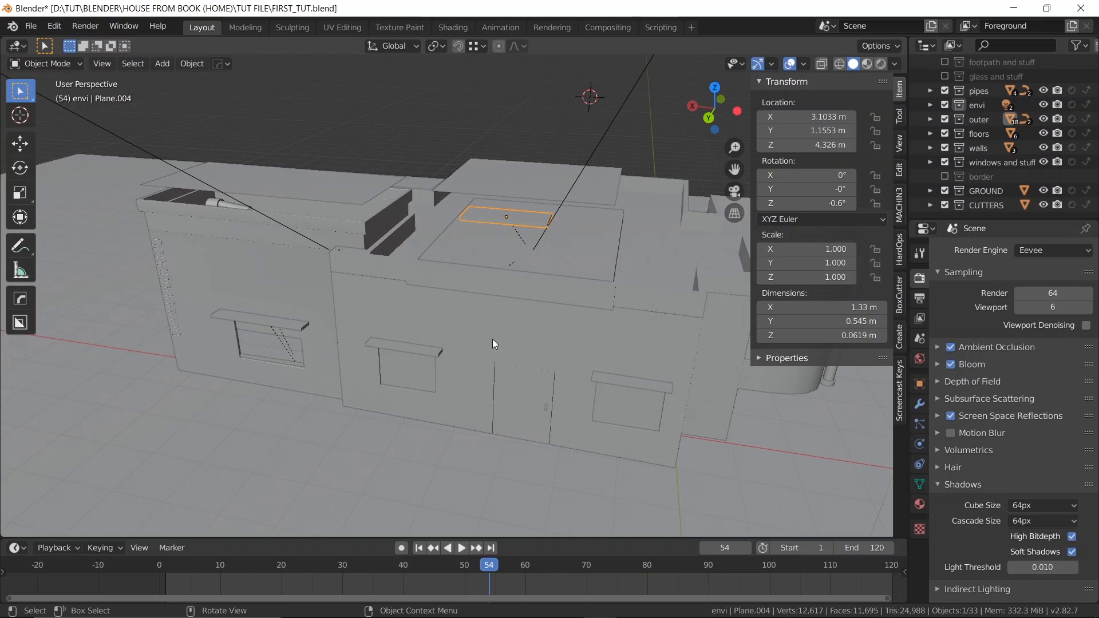
scroll(474, 261, up, 2)
shift+middle_drag(496, 259, 493, 259)
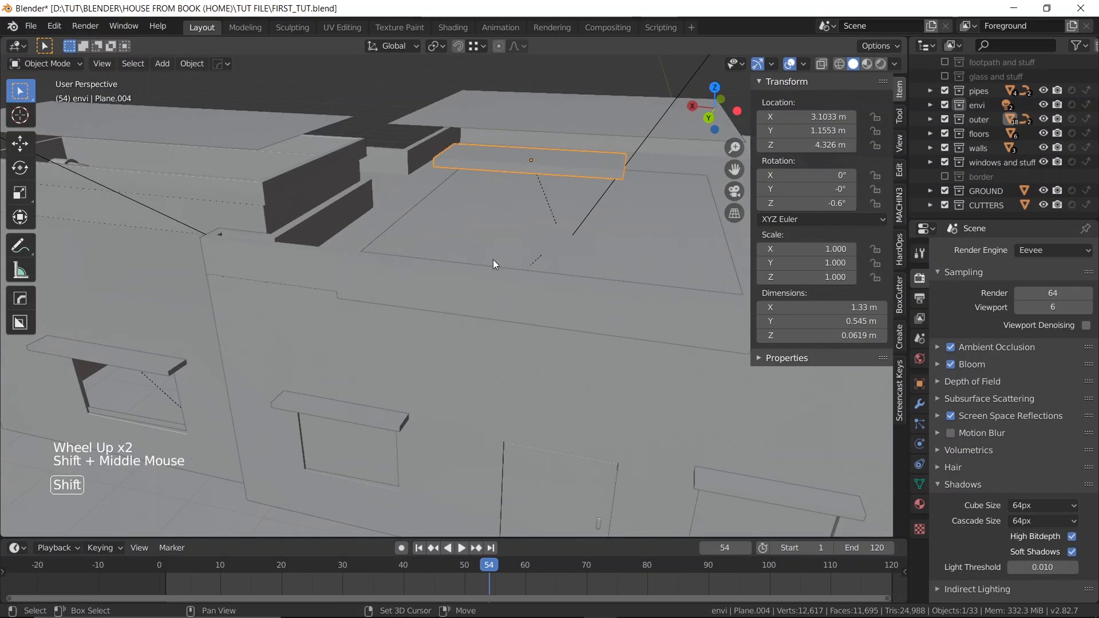
drag(488, 569, 528, 544)
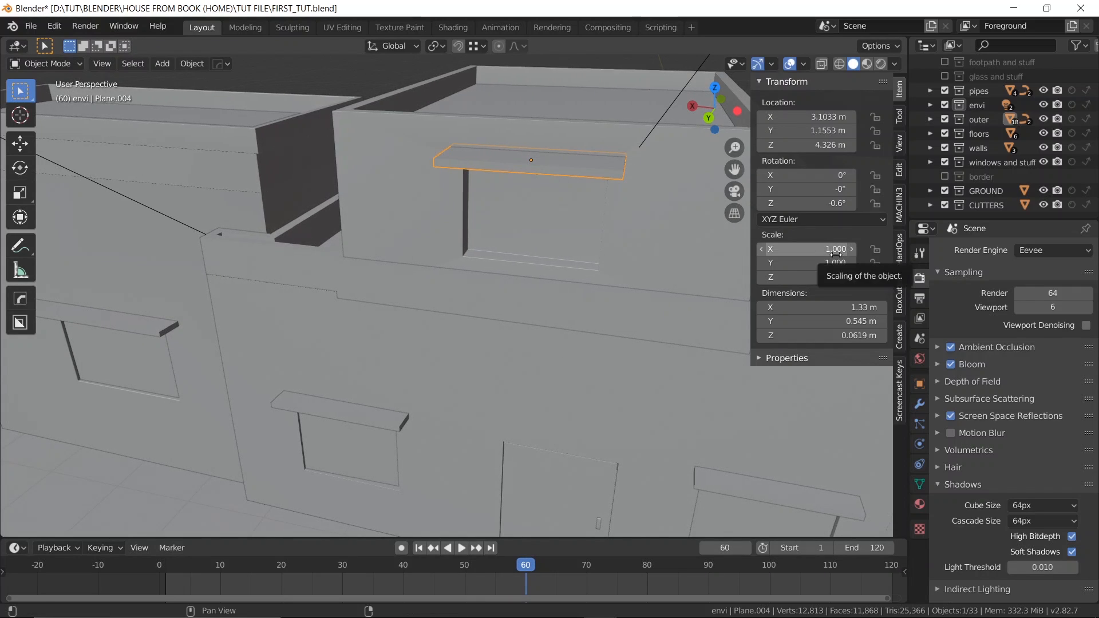
- Try keyframing the window shade at full scale on frame 60 and with Y and Z scale 0 on frame 70
key(i)
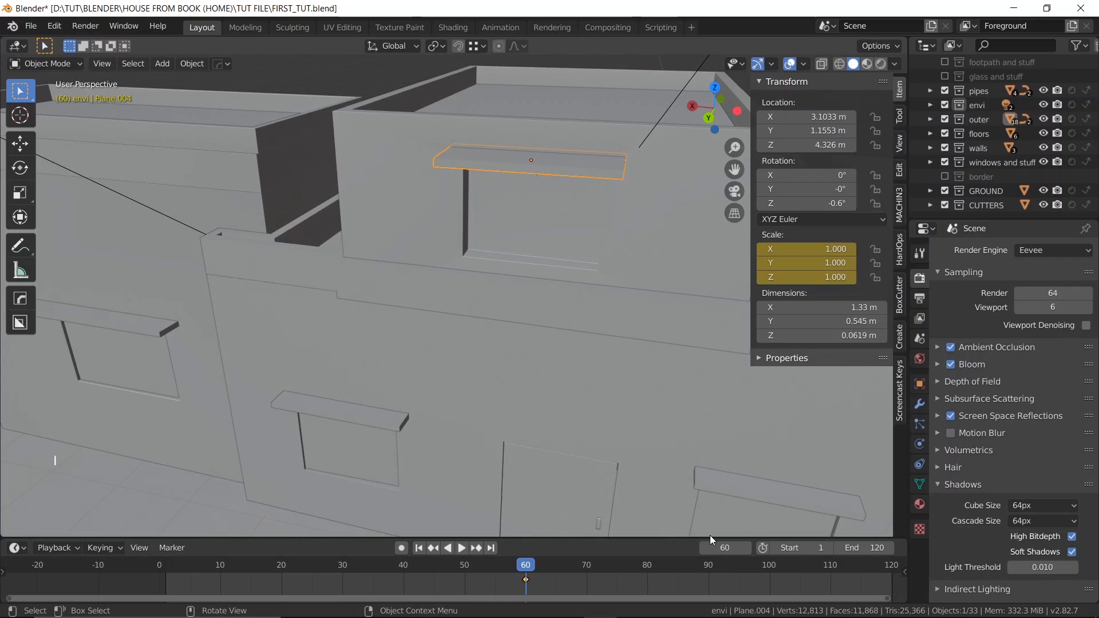
click(725, 547)
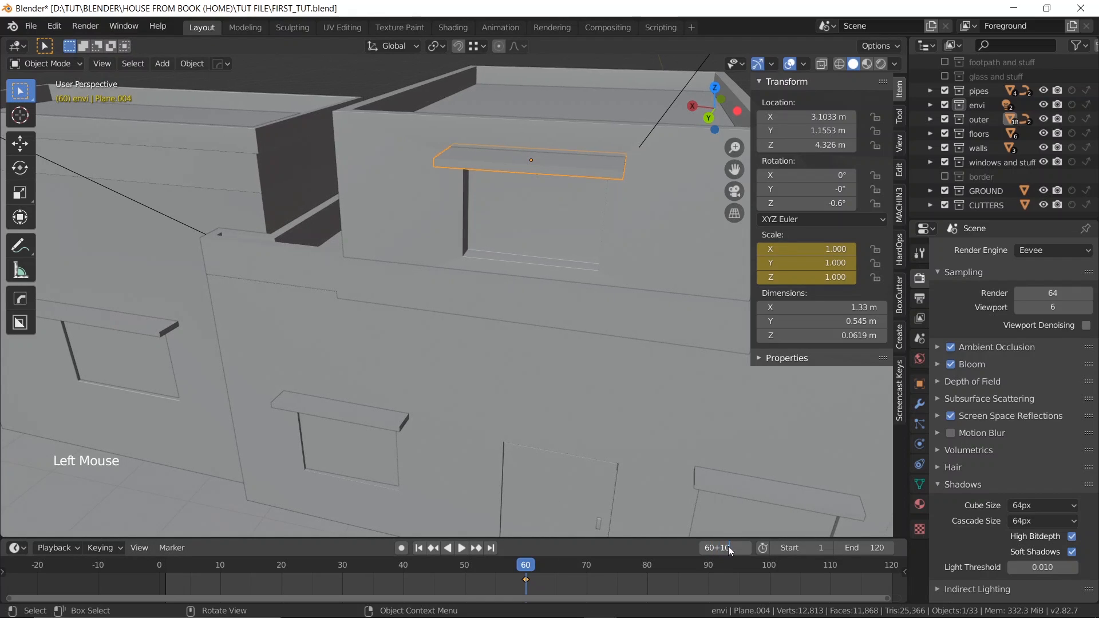
key(Return)
double_click(797, 263)
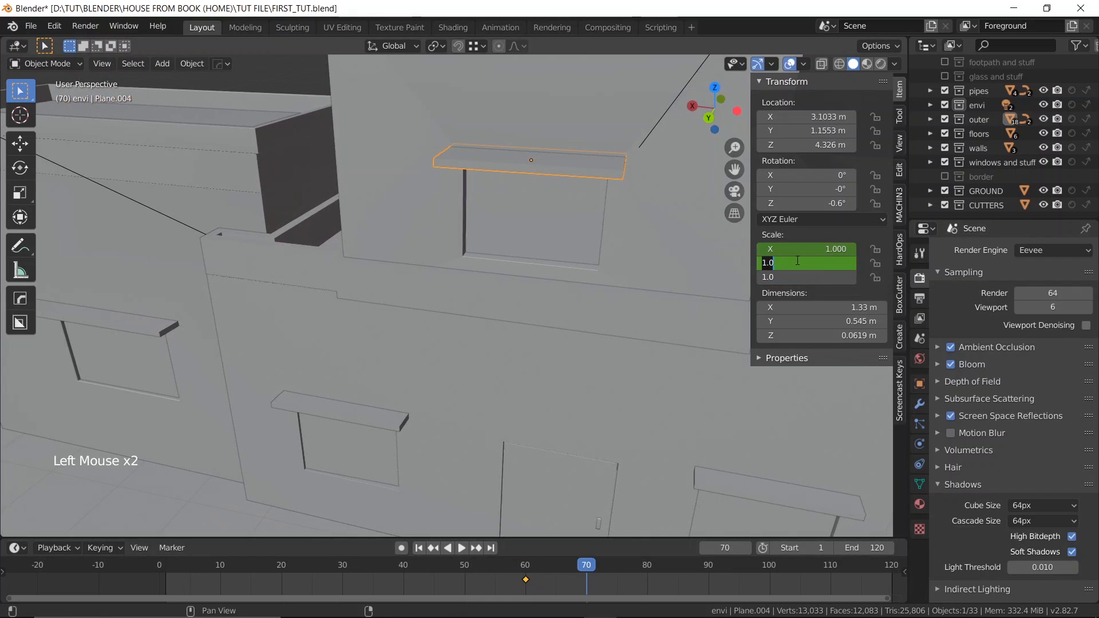
text(0)
key(Return)
key(i)
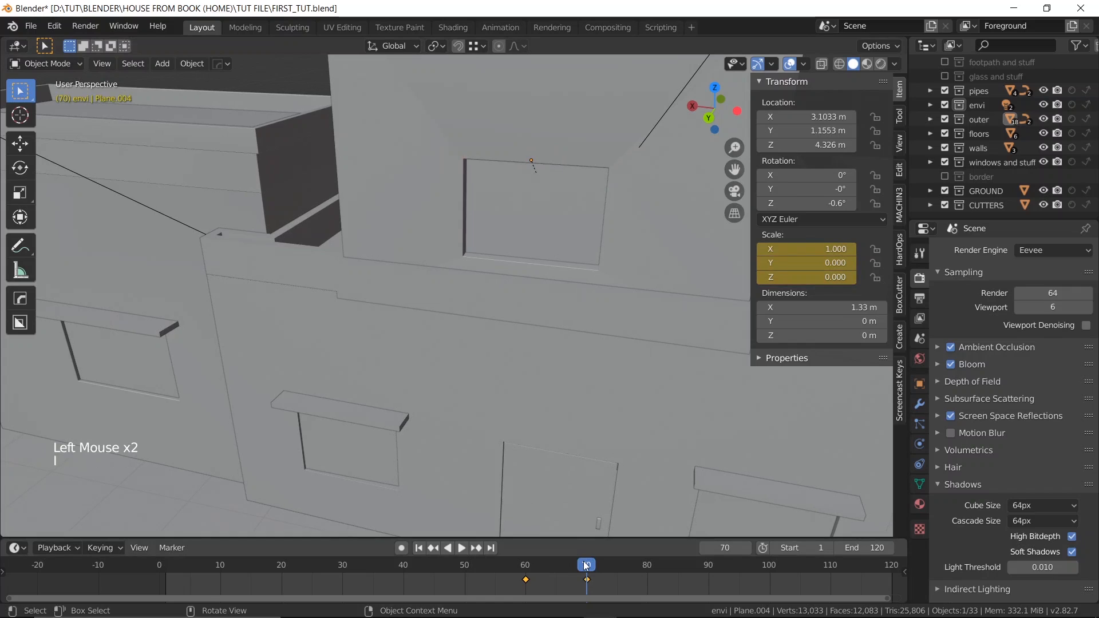
- At frame 70, set the window shade's Y and Z scale to 1 and keyframe its scale
drag(576, 565, 565, 541)
key(Up)
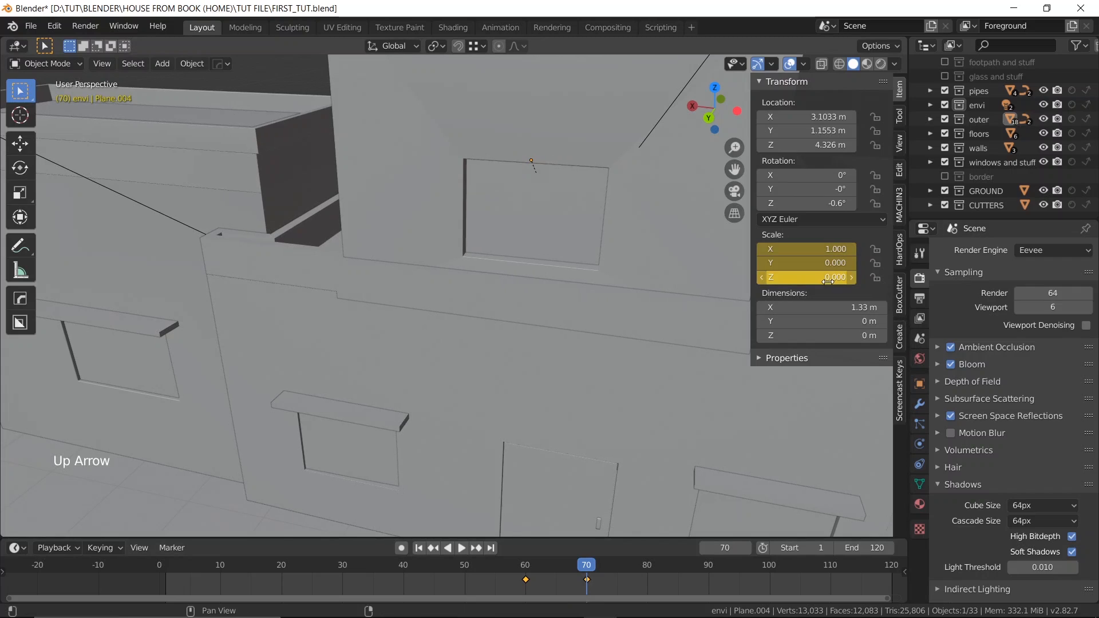
mouse_move(821, 263)
mouse_down()
mouse_move(822, 278)
mouse_move(822, 266)
mouse_up()
text(1)
key(Return)
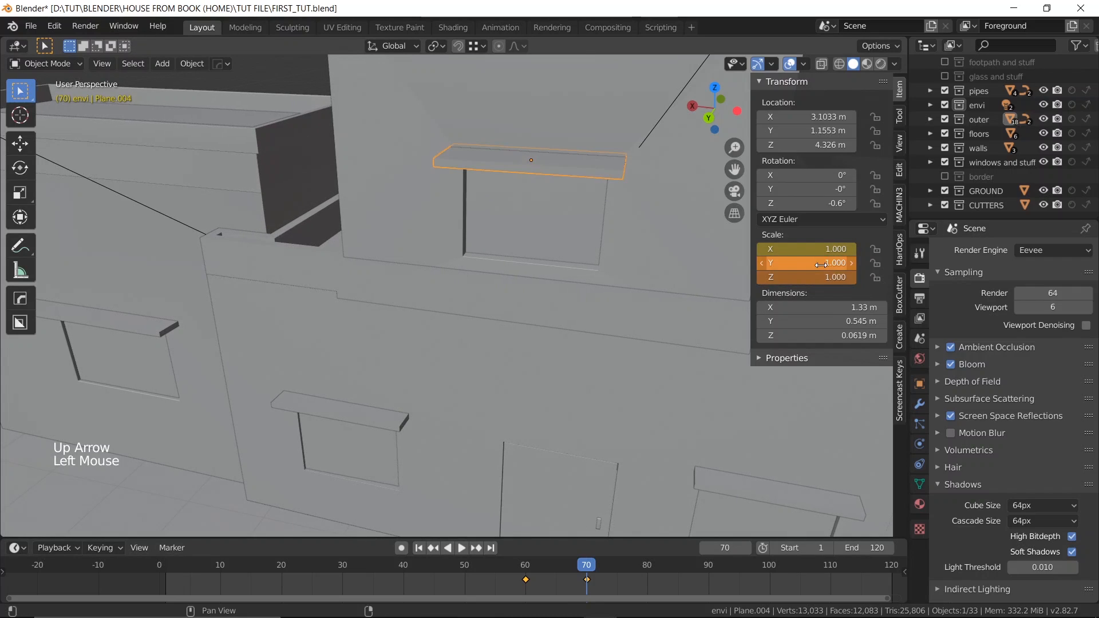
key(i)
- Return to the frame 60 keyframe, set the shade's Y and Z scale to 0, and keyframe its scale
key(Down)
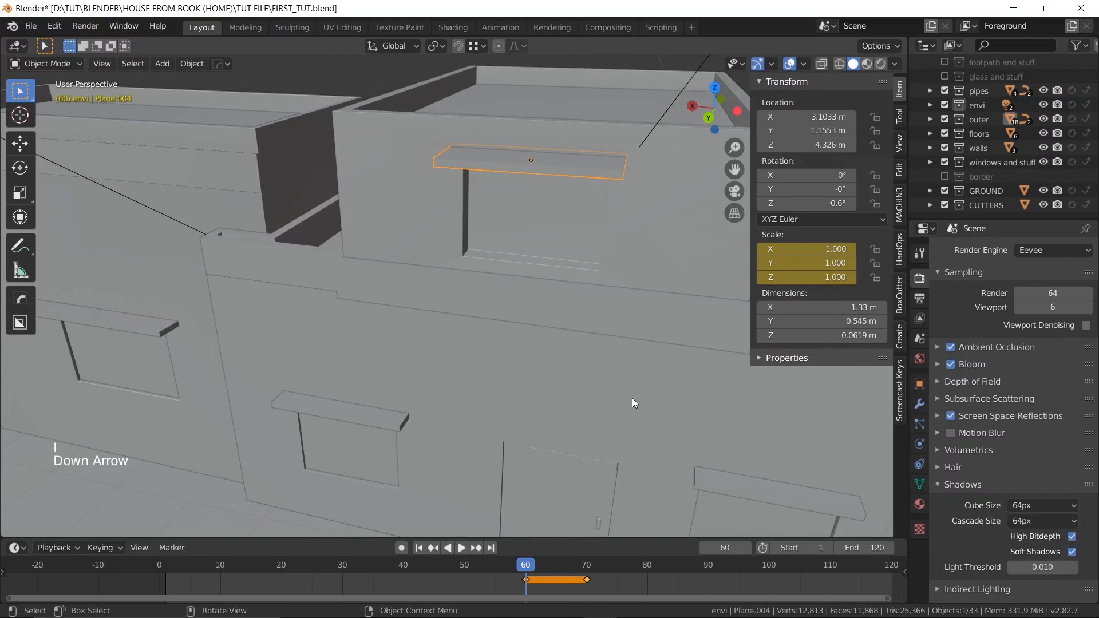
mouse_move(791, 268)
mouse_down()
mouse_move(793, 278)
mouse_move(797, 266)
mouse_up()
text(0)
key(Return)
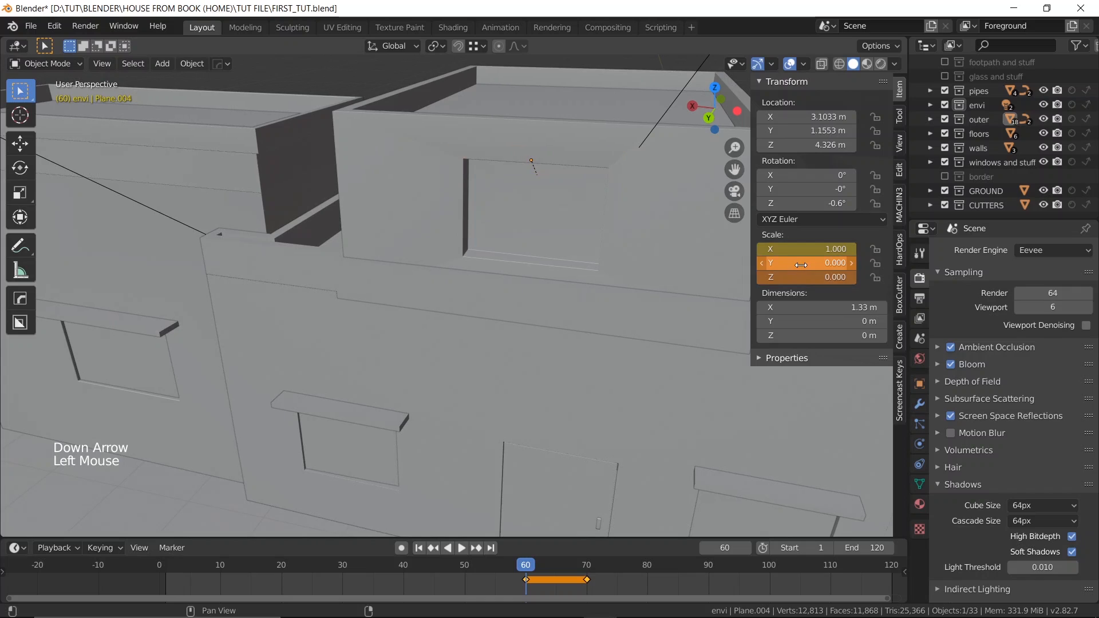
key(i)
- Play and scrub the shade's growth from frame 60 to 72, and inspect the assembled house from several sides
key(space)
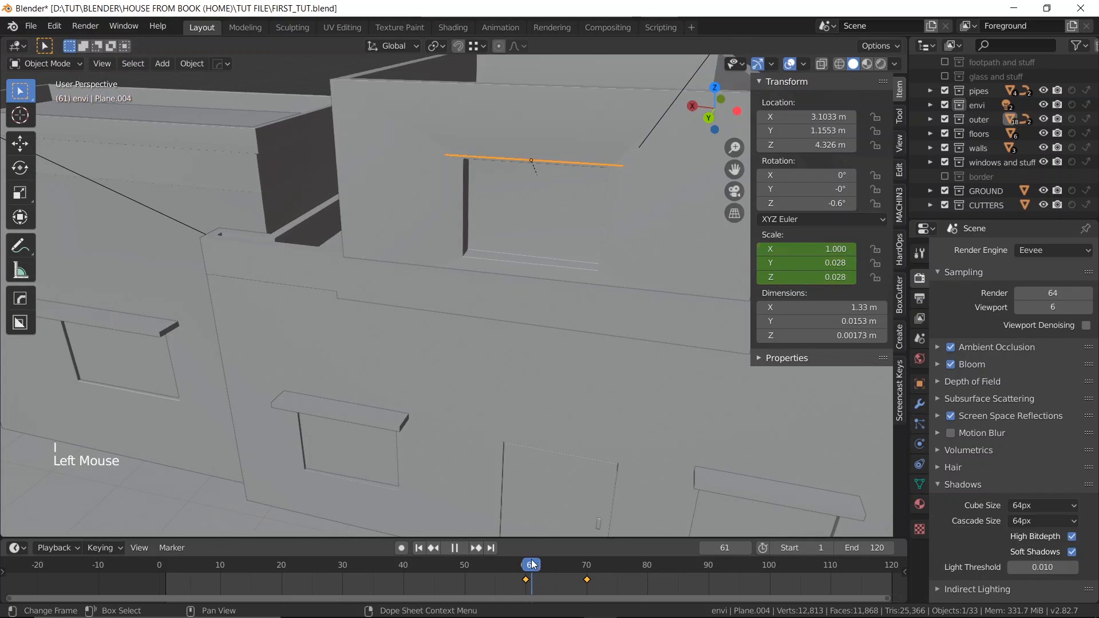
key(space)
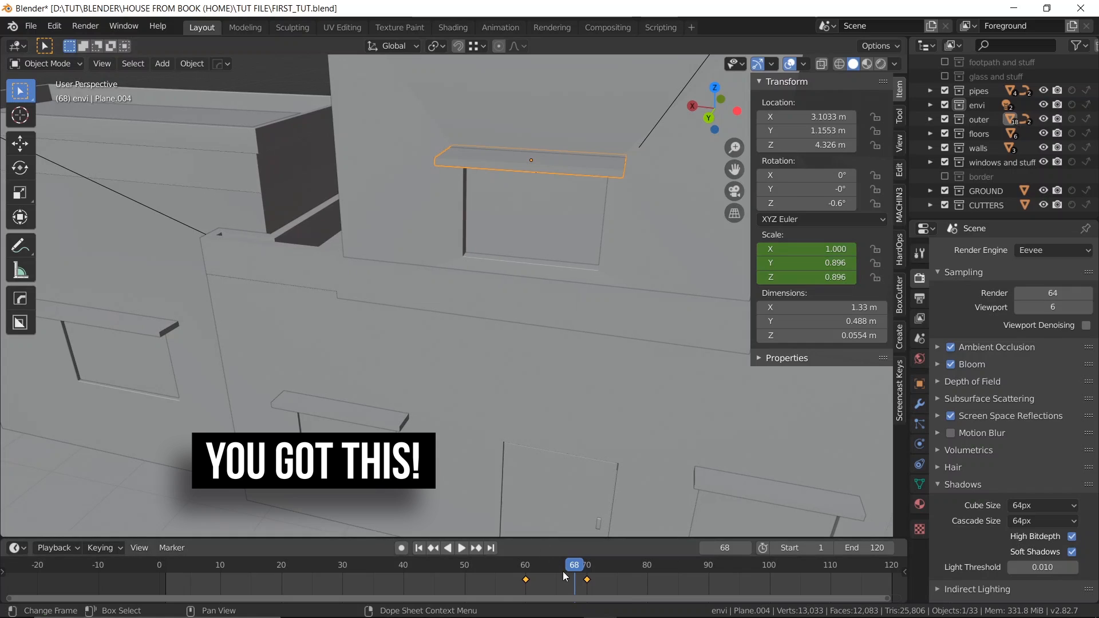
drag(566, 558, 528, 565)
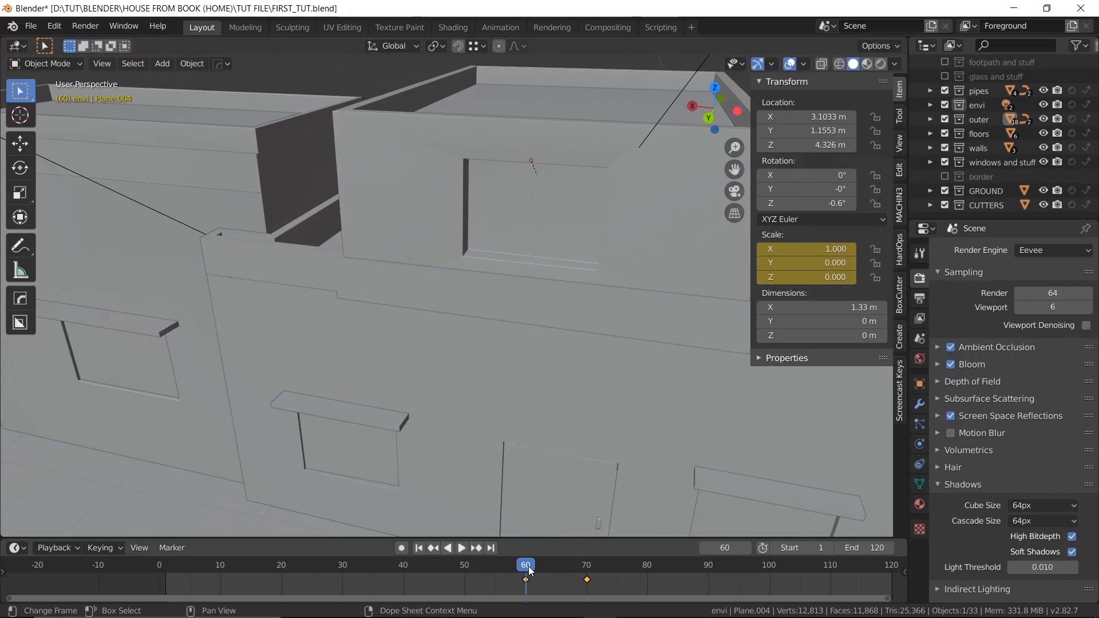
drag(527, 566, 562, 566)
scroll(546, 311, down, 3)
scroll(546, 311, down, 1)
middle_drag(546, 311, 537, 350)
scroll(511, 325, up, 2)
drag(567, 571, 598, 567)
scroll(405, 196, down, 2)
middle_drag(405, 196, 490, 222)
scroll(539, 162, up, 2)
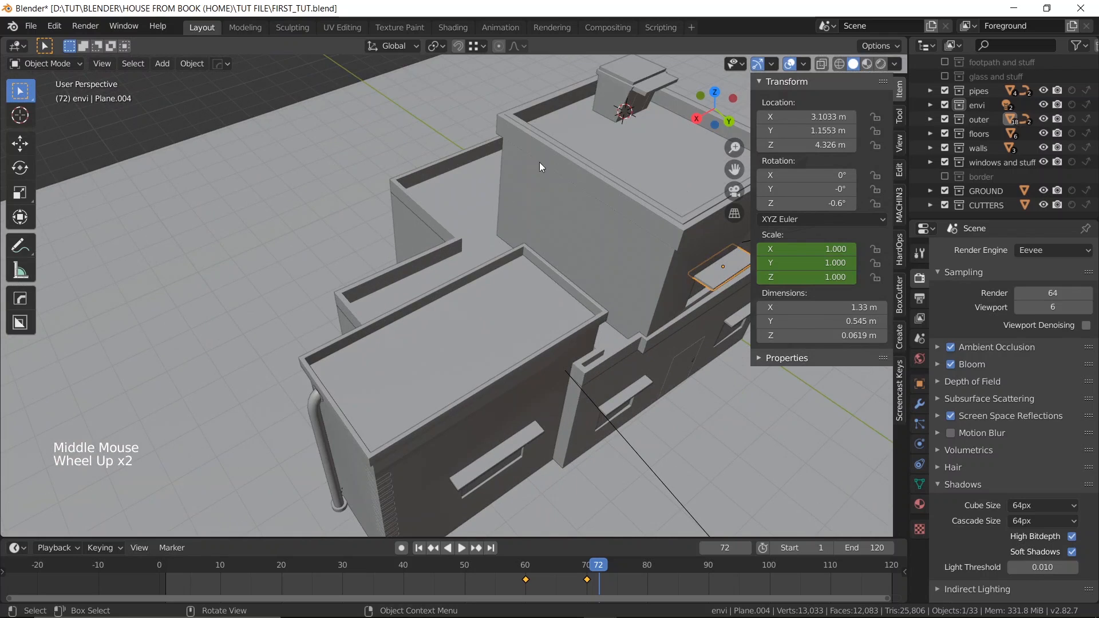
shift+middle_drag(574, 167, 888, 27)
scroll(545, 198, down, 1)
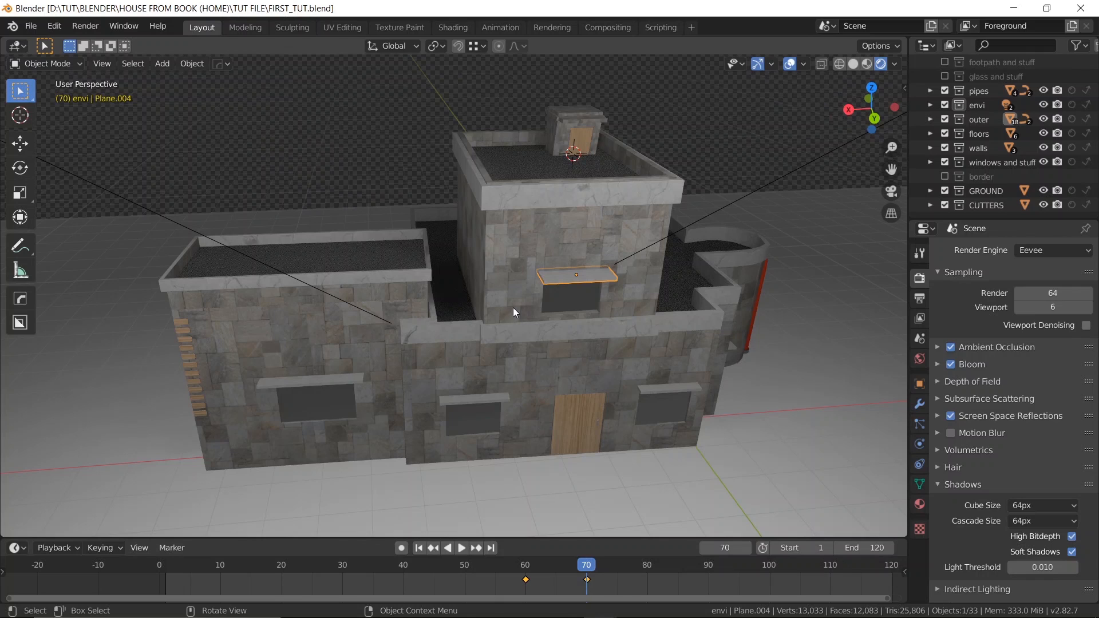
- Select the main house walls and enlarge the timeline area to work on their keyframes
scroll(512, 308, down, 1)
middle_drag(513, 308, 484, 332)
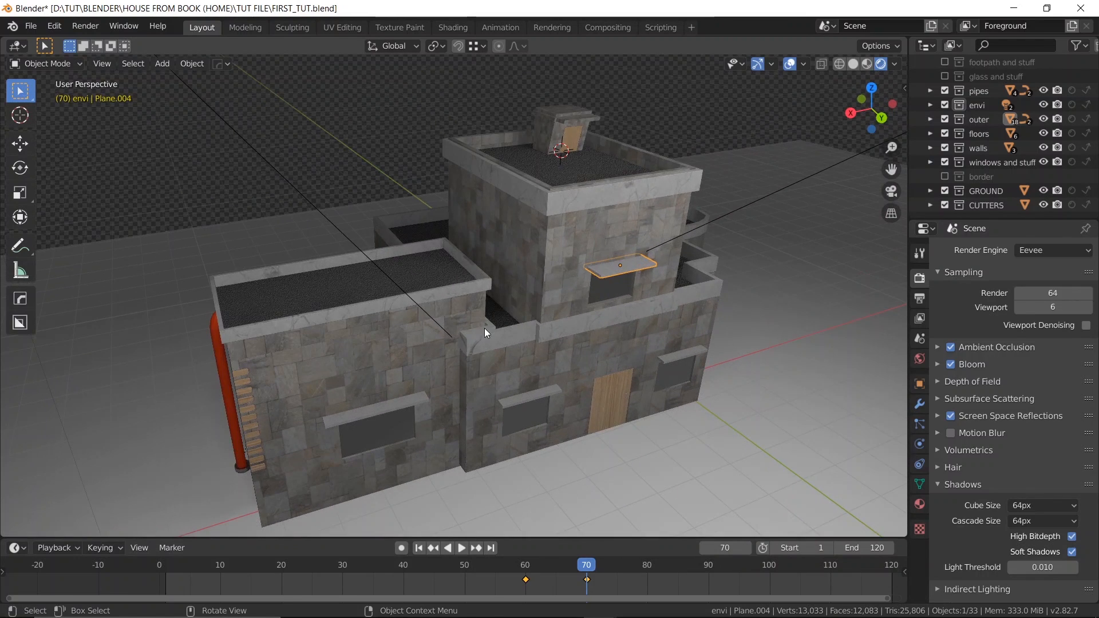
click(485, 329)
click(517, 332)
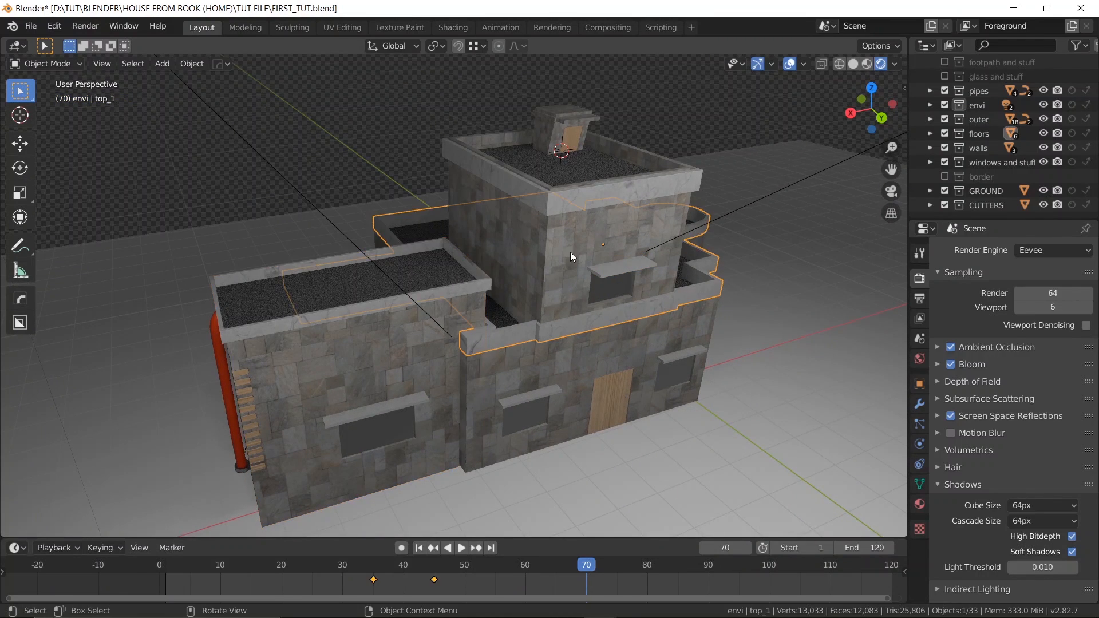
click(504, 354)
middle_drag(526, 359, 545, 545)
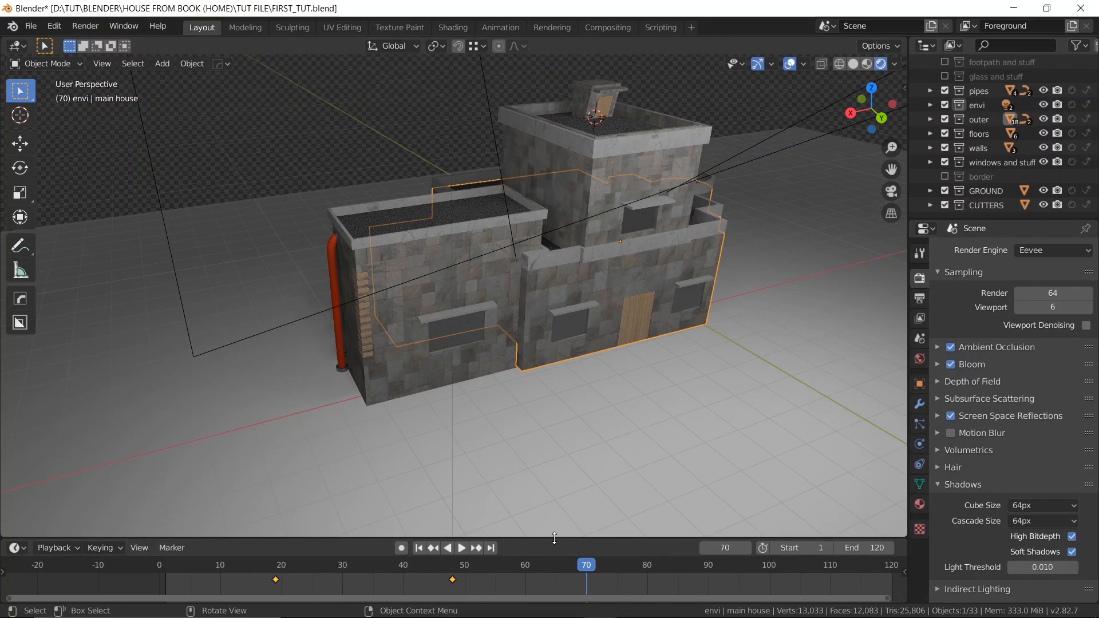
drag(555, 538, 362, 583)
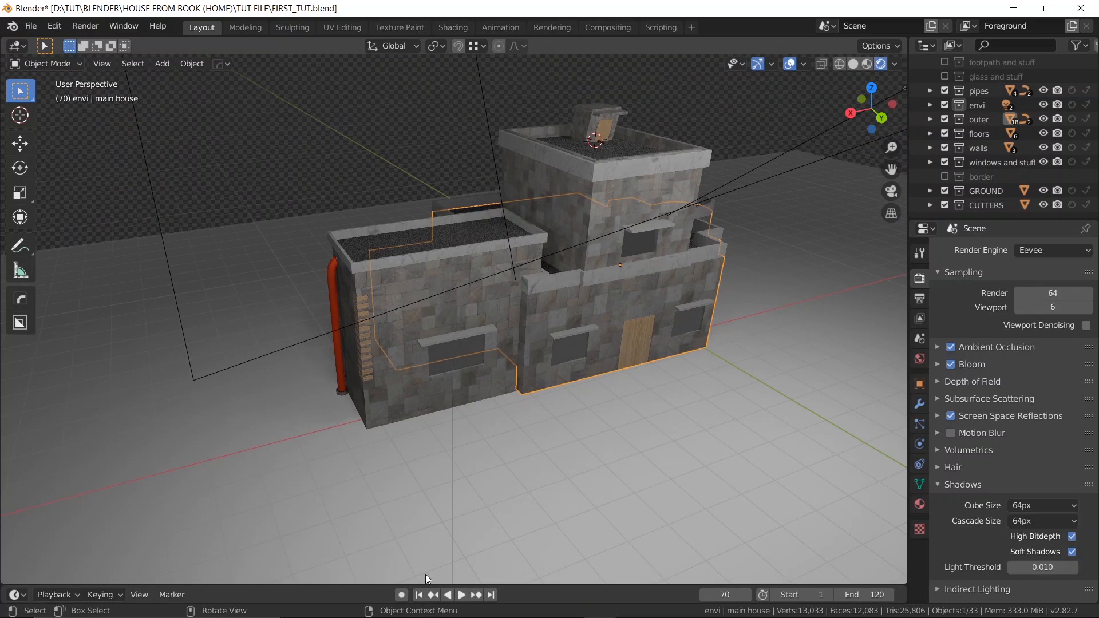
drag(524, 585, 544, 508)
scroll(544, 549, down, 1)
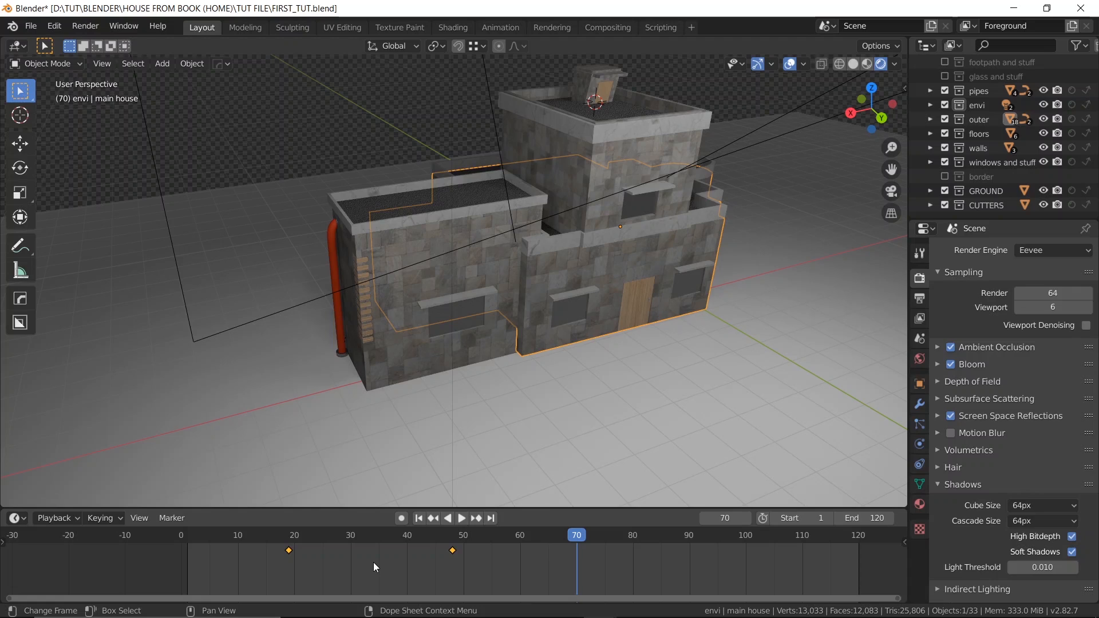
- Set the main house's keyframe interpolation to Back and replay the animation from frame 15
key(t)
key(t)
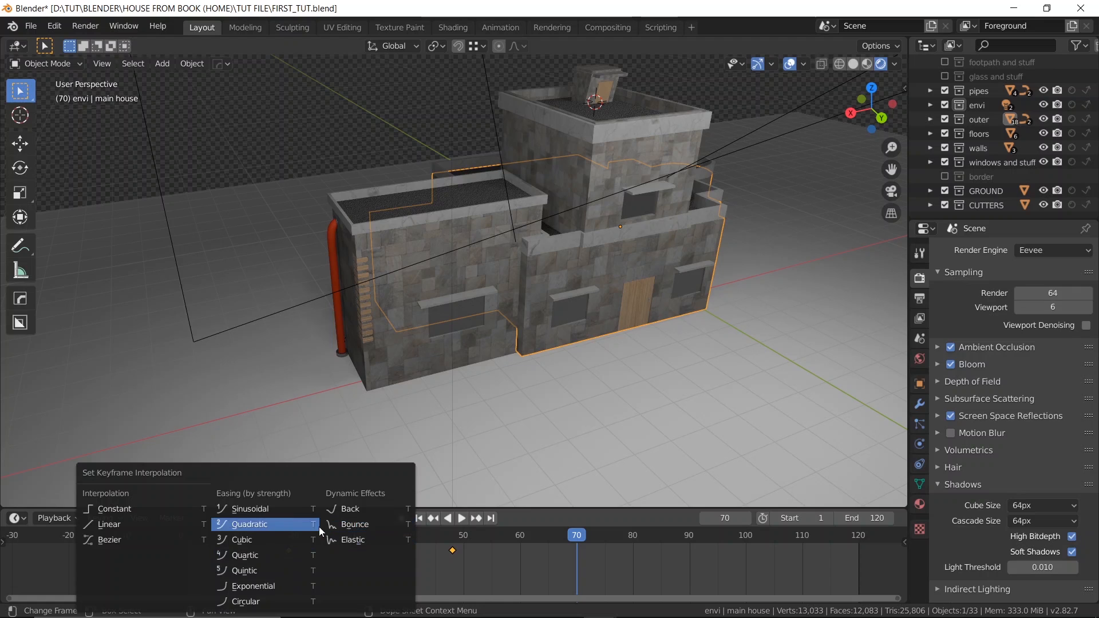
click(350, 508)
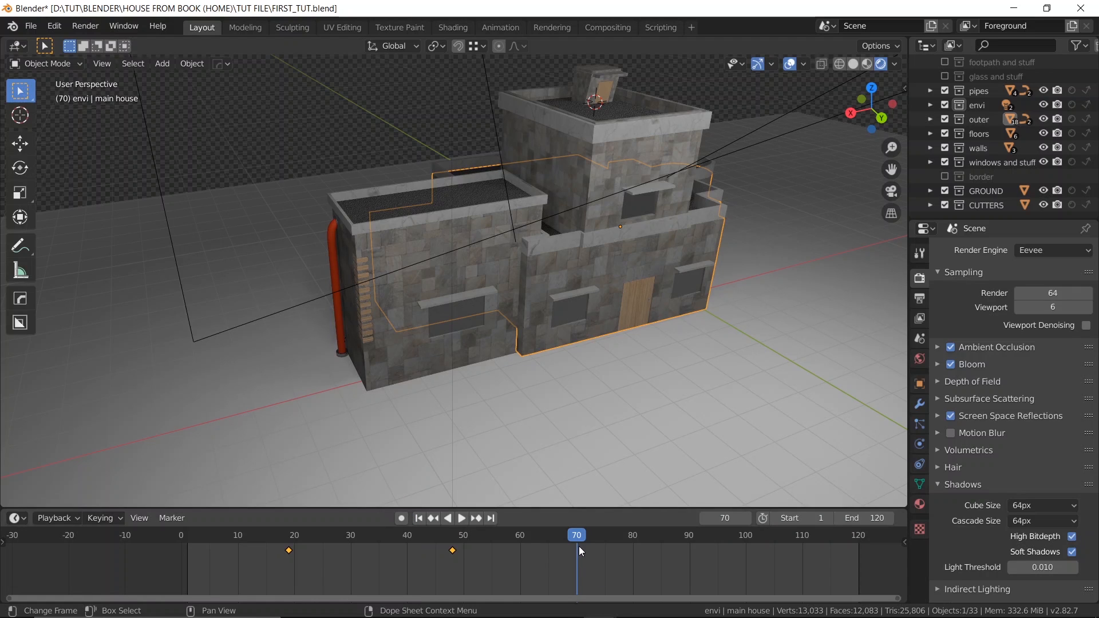
drag(577, 537, 265, 535)
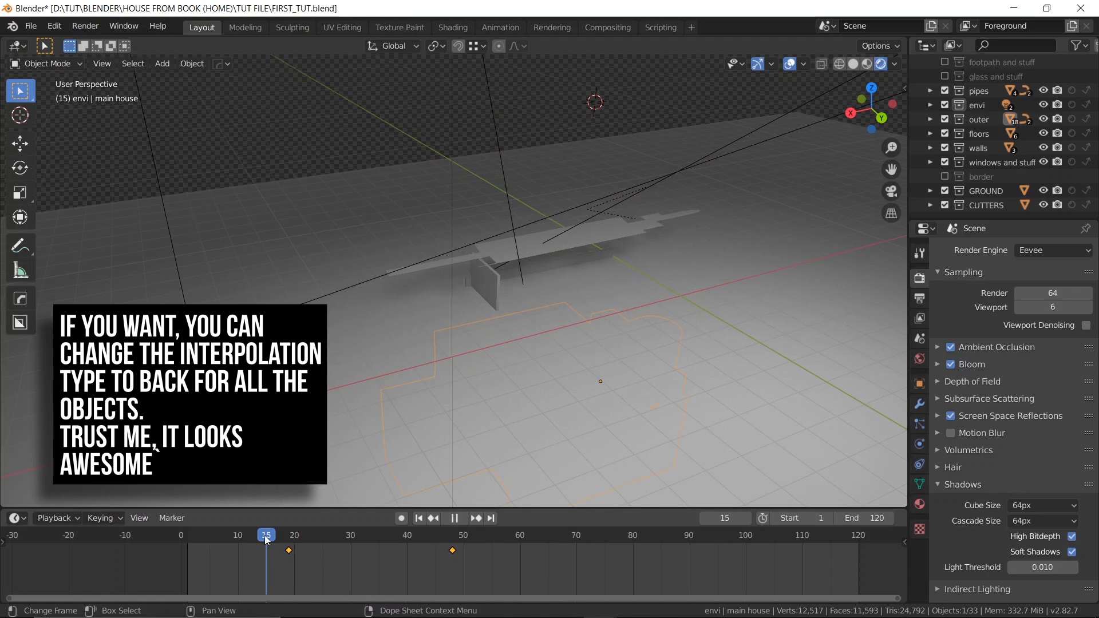
key(space)
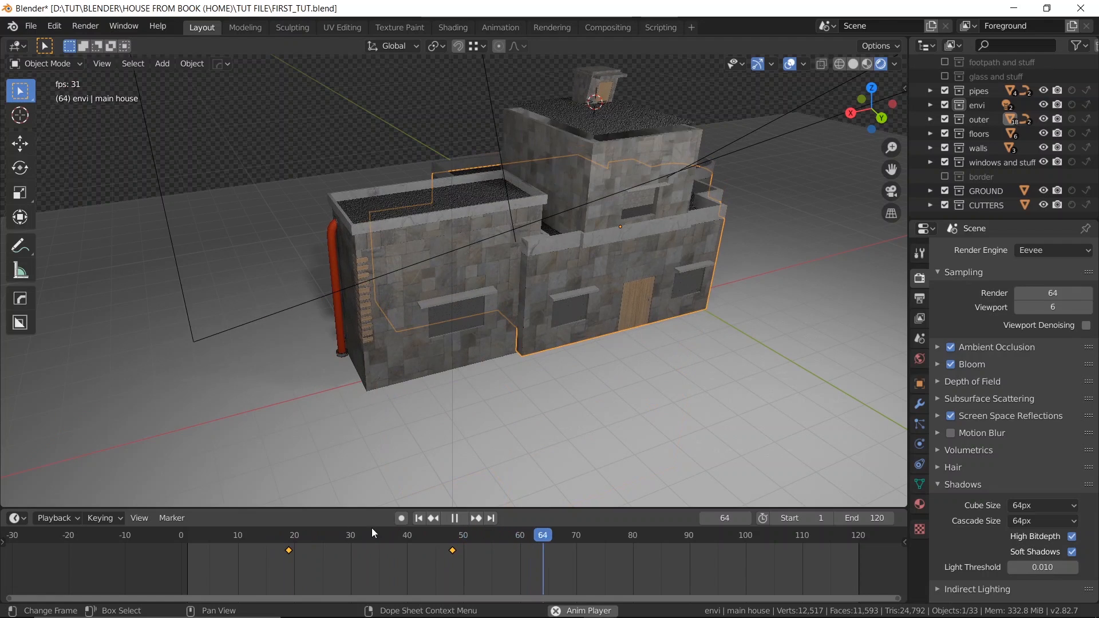
key(space)
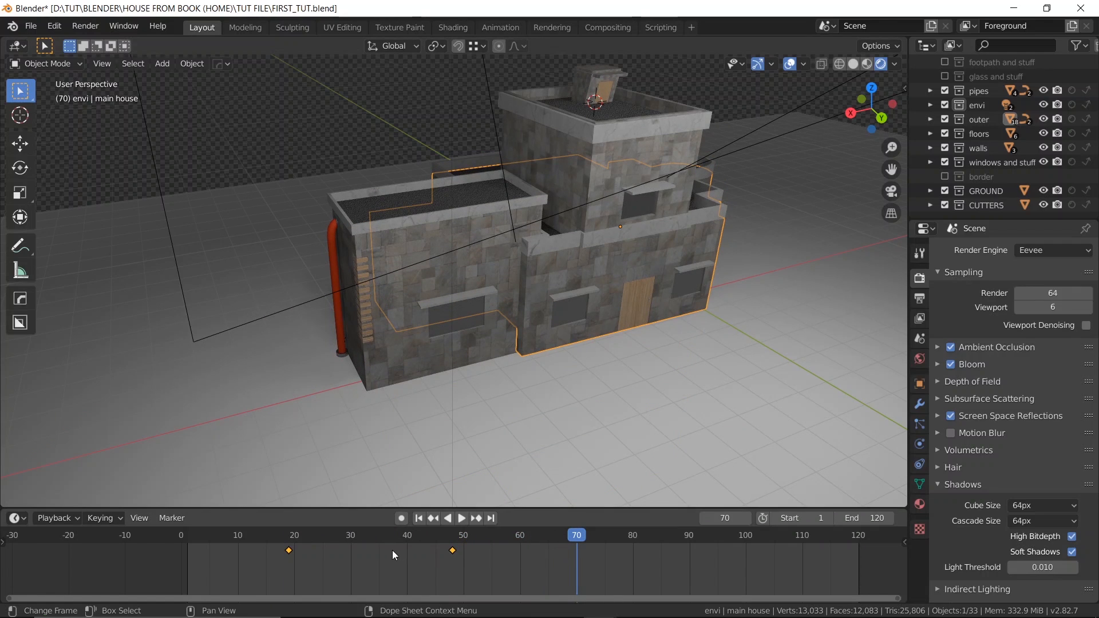
- Return the main house's keyframe interpolation to Bezier and replay the animation up to frame 71
key(t)
drag(579, 540, 371, 532)
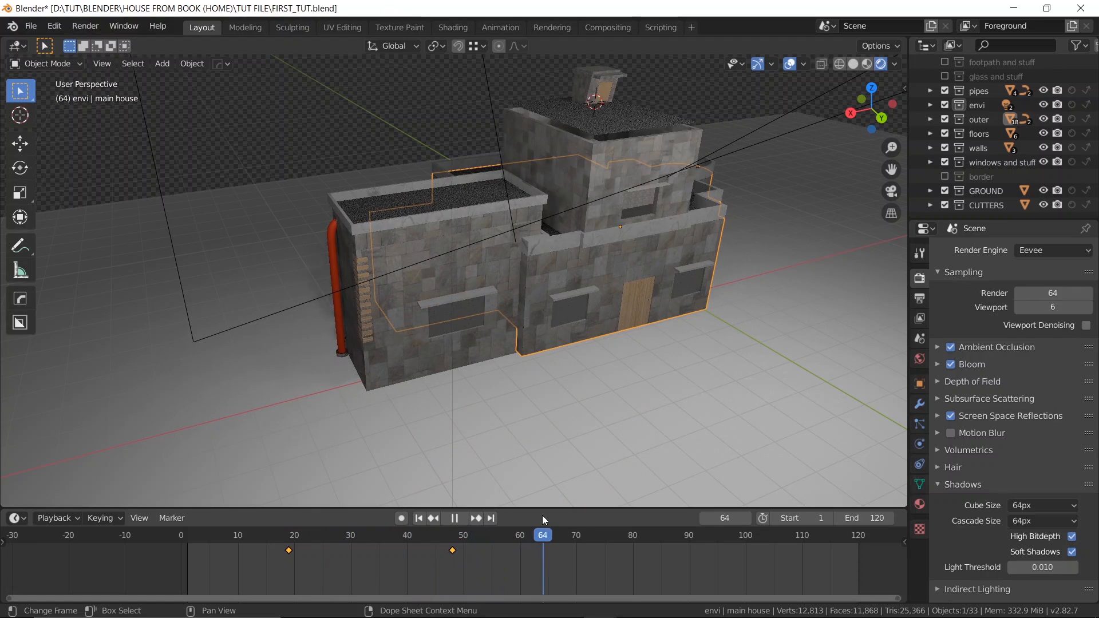
key(space)
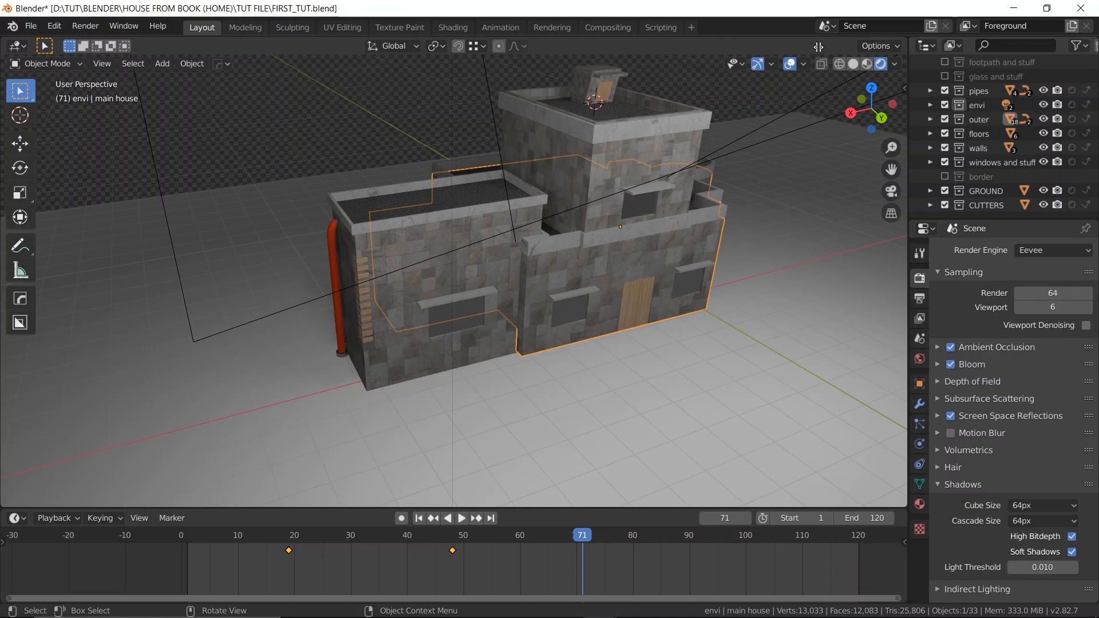
- Split the 3D viewport, turn the new area into a Graph Editor without its sidebar, and frame all the main house's curves
drag(819, 47, 521, 44)
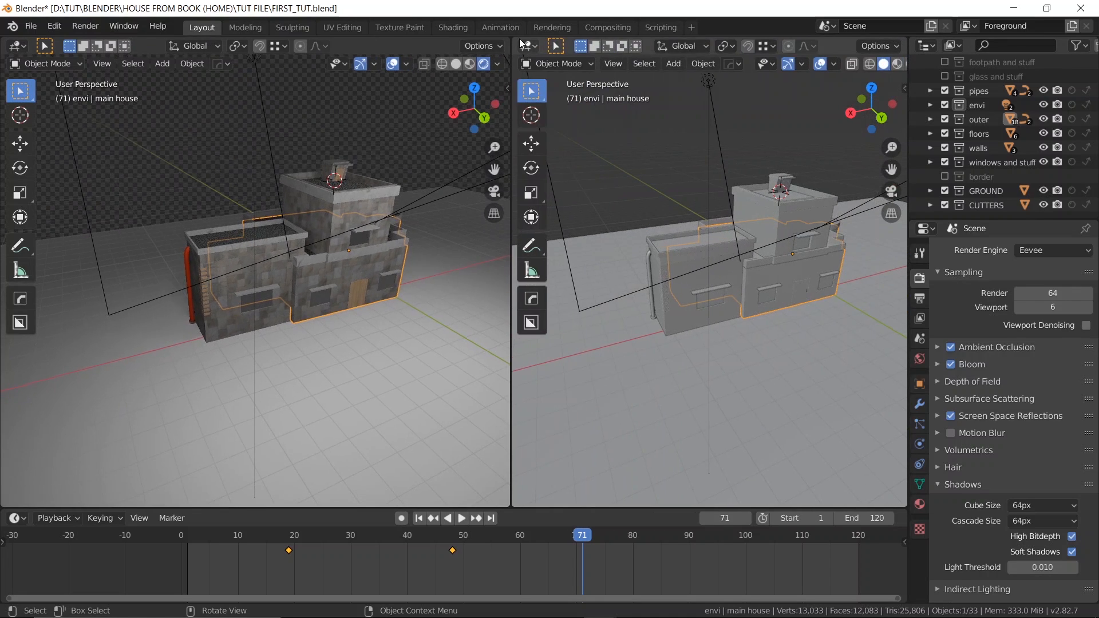
click(528, 46)
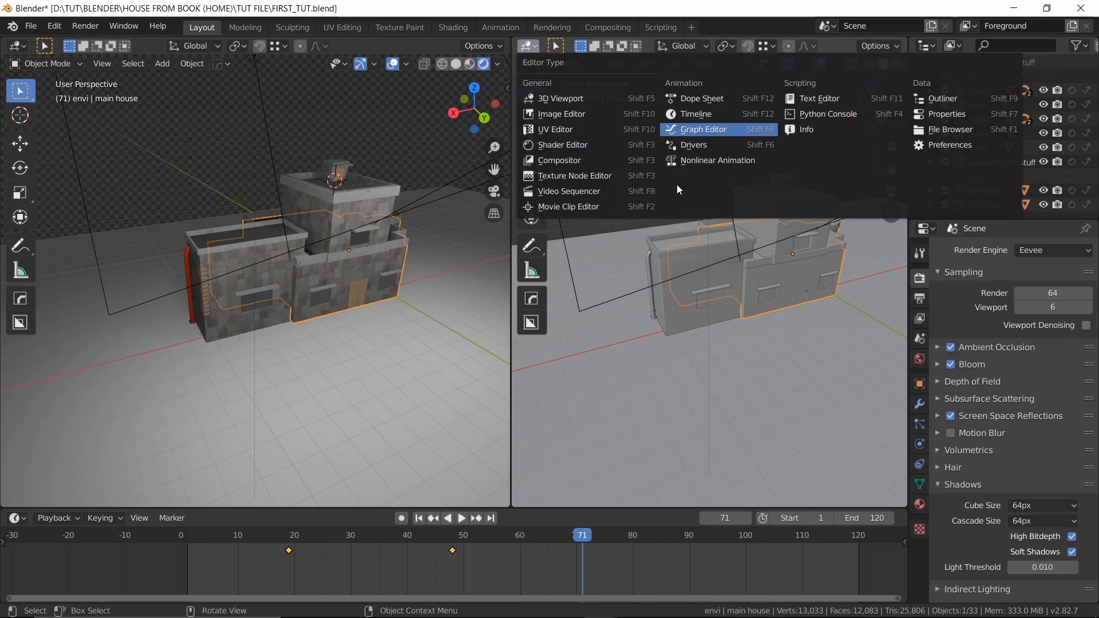
click(703, 129)
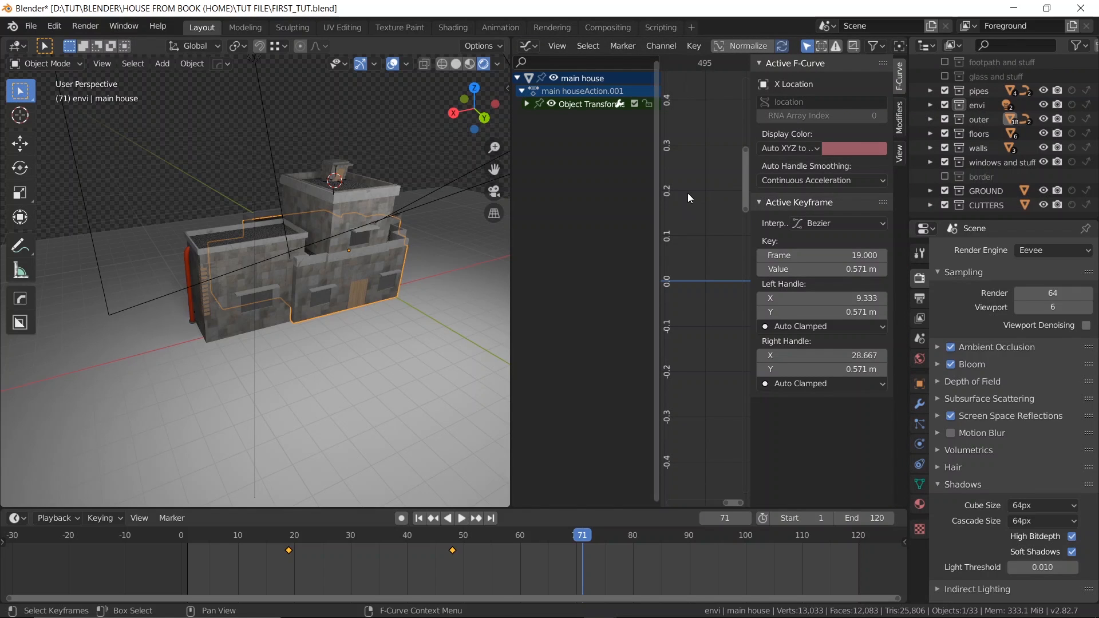
key(n)
key(Home)
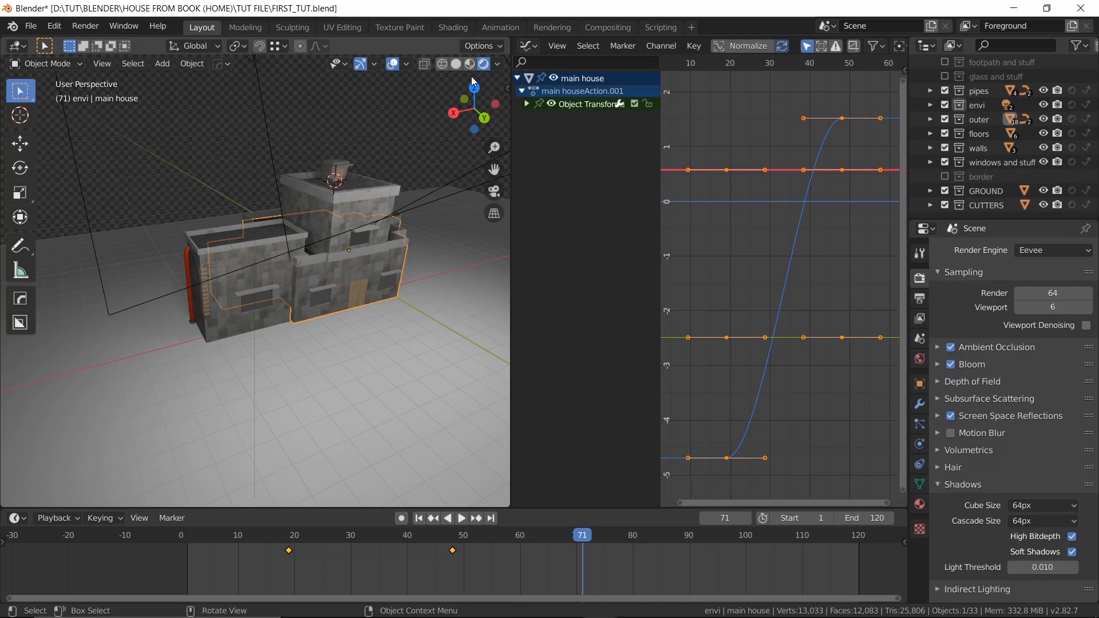
- Turn on the Screencast Keys display and show the main house's curves with more space around them in the Graph Editor
key(n)
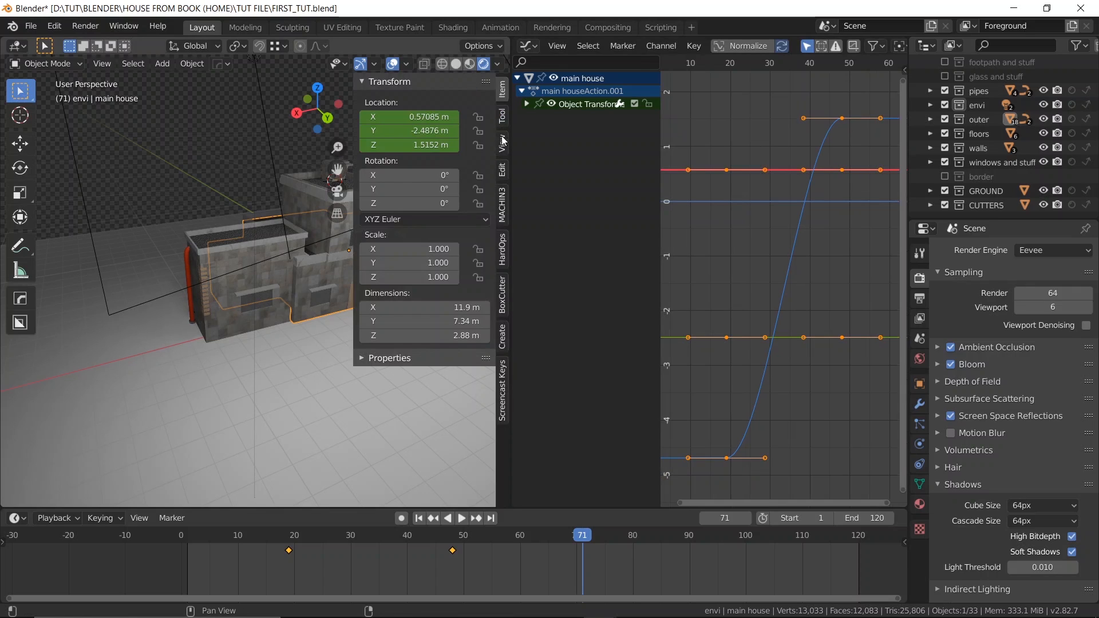
click(503, 391)
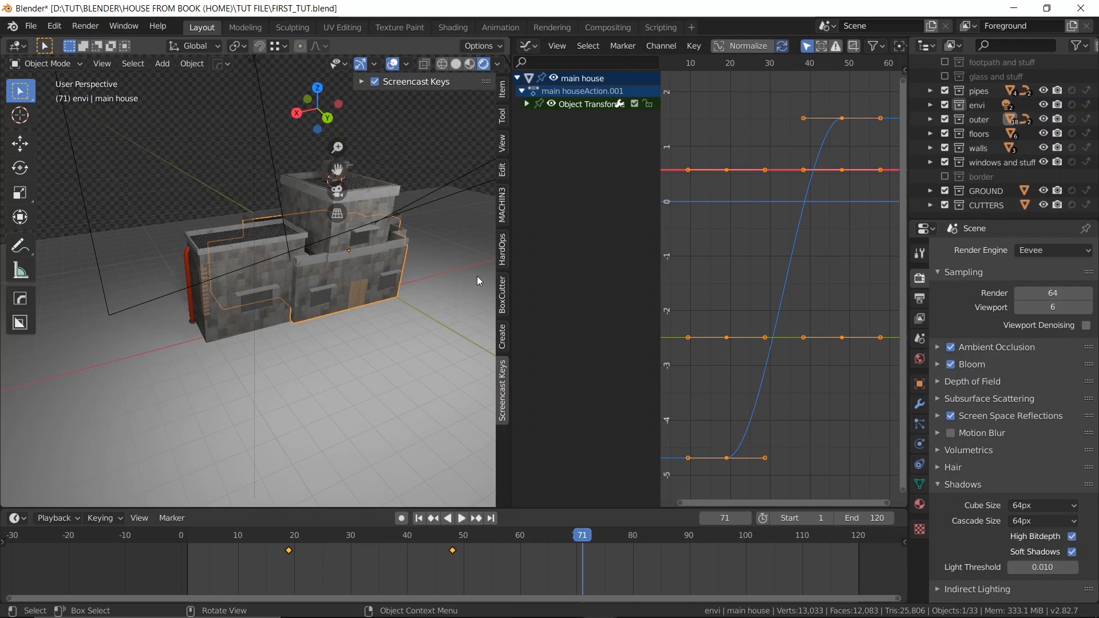
key(n)
scroll(727, 247, down, 2)
scroll(727, 246, down, 2)
scroll(736, 243, up, 4)
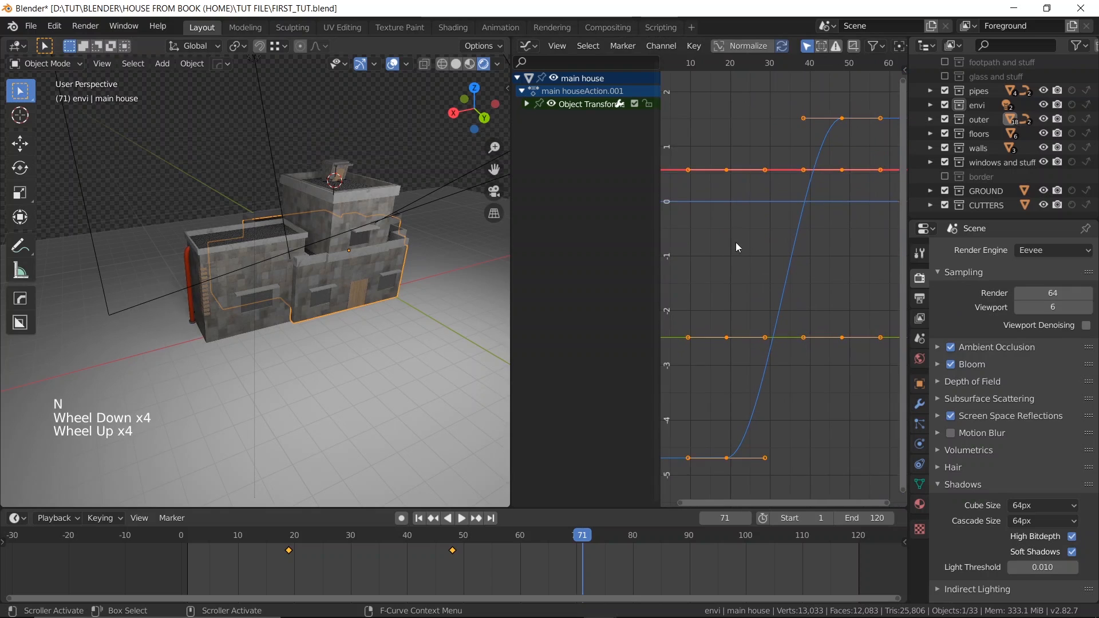
scroll(766, 191, down, 8)
scroll(766, 191, up, 4)
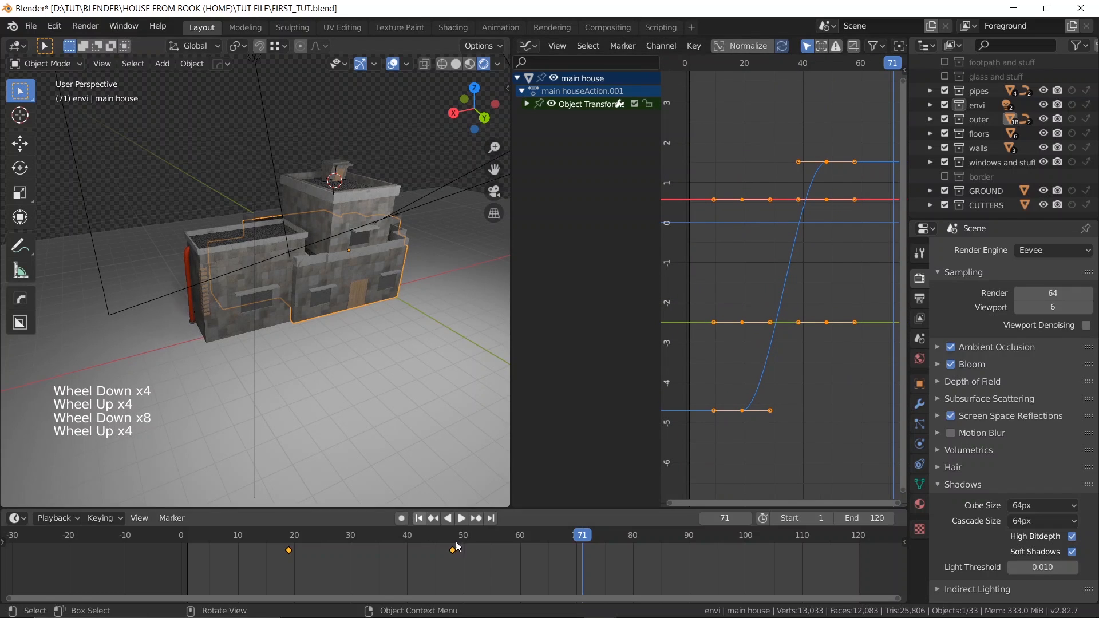
- Select the side room to display its animation curves and examine the house's front walls up close
click(241, 265)
scroll(241, 263, up, 3)
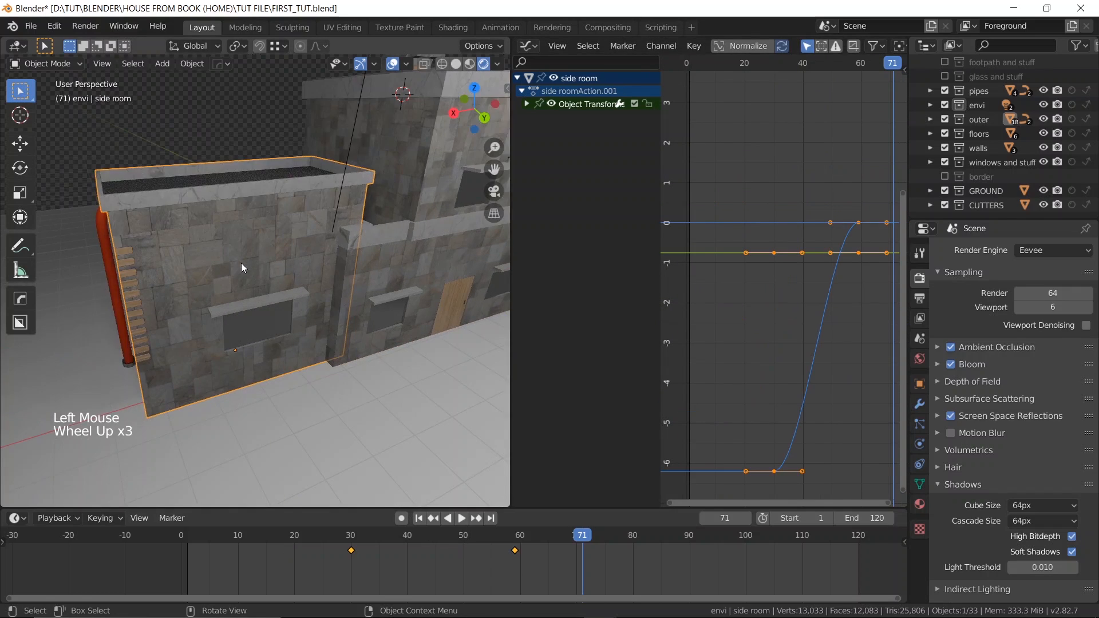
shift+middle_drag(241, 262, 276, 253)
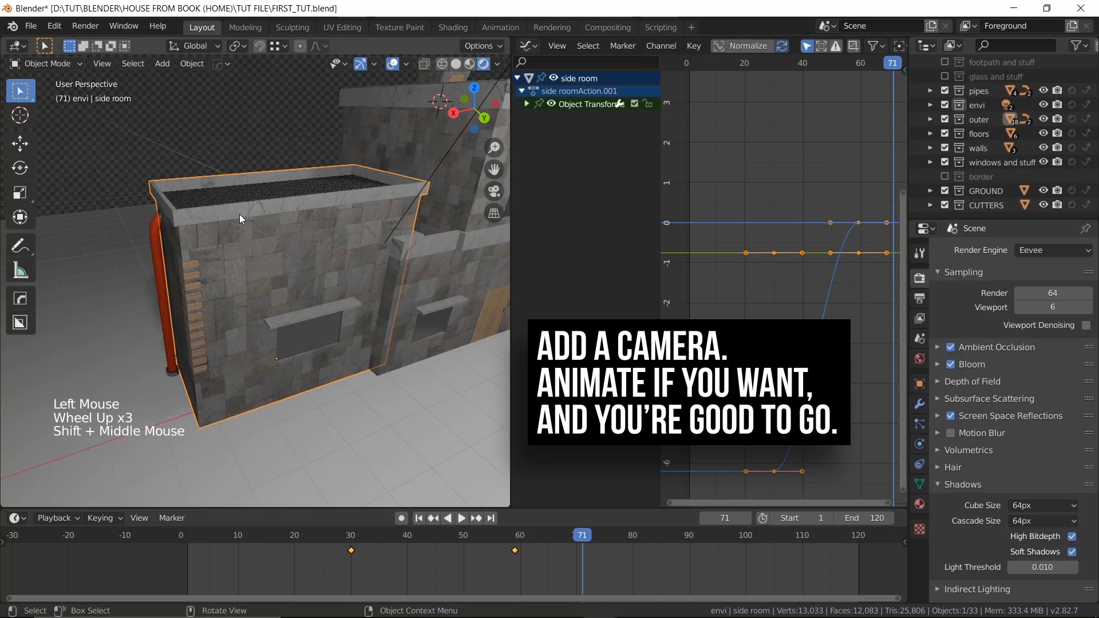
scroll(239, 214, up, 1)
scroll(290, 168, down, 2)
scroll(291, 171, down, 1)
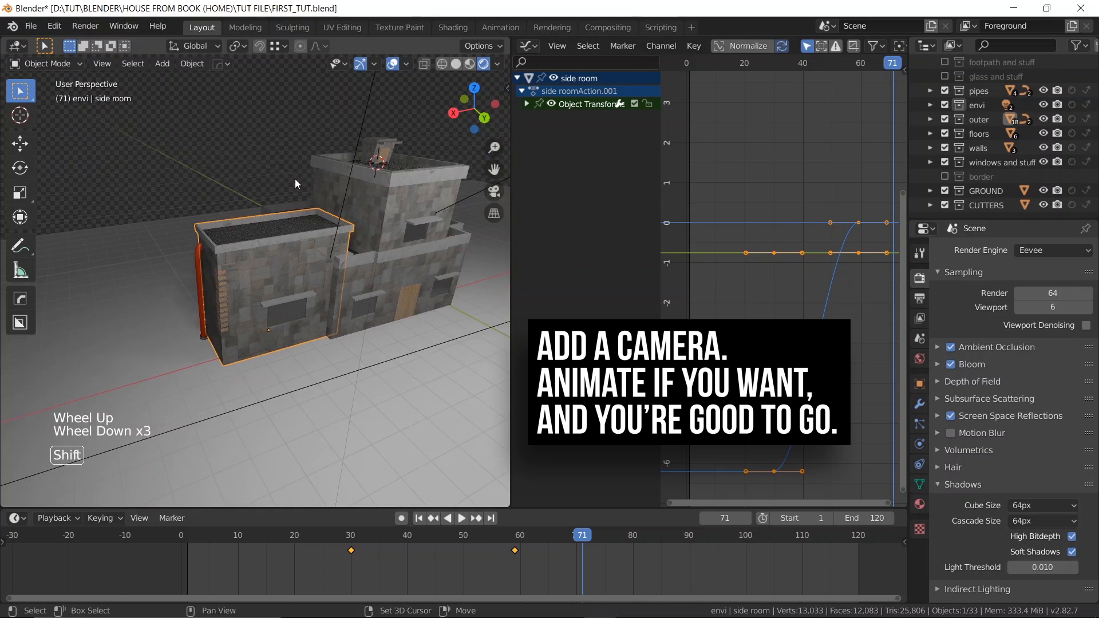
shift+middle_drag(294, 179, 304, 207)
scroll(357, 225, up, 2)
scroll(393, 241, down, 1)
scroll(304, 207, up, 1)
scroll(293, 271, down, 1)
scroll(293, 272, down, 1)
middle_drag(293, 271, 346, 245)
scroll(315, 234, up, 2)
scroll(311, 236, down, 1)
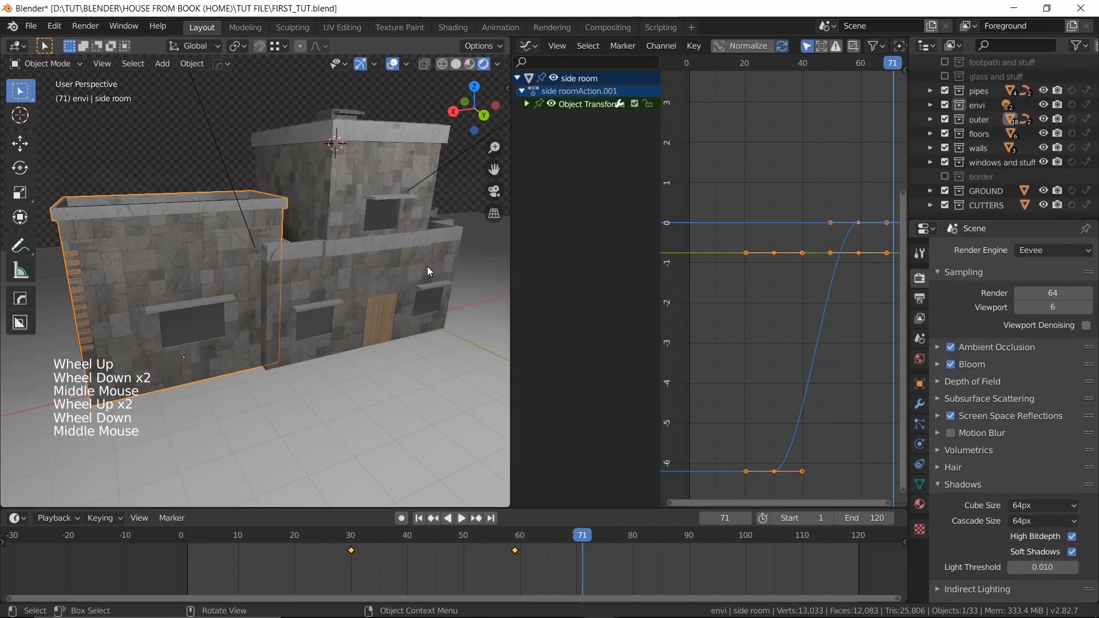
- Close the Graph Editor by extending the 3D viewport over it, with the whole house in view
key(n)
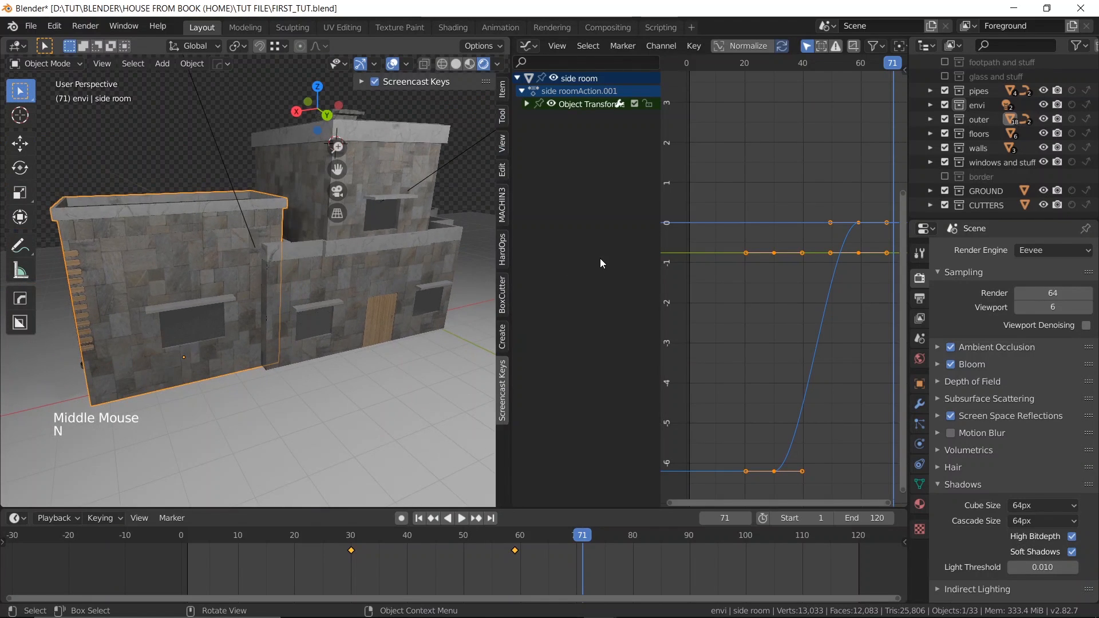
drag(514, 39, 572, 55)
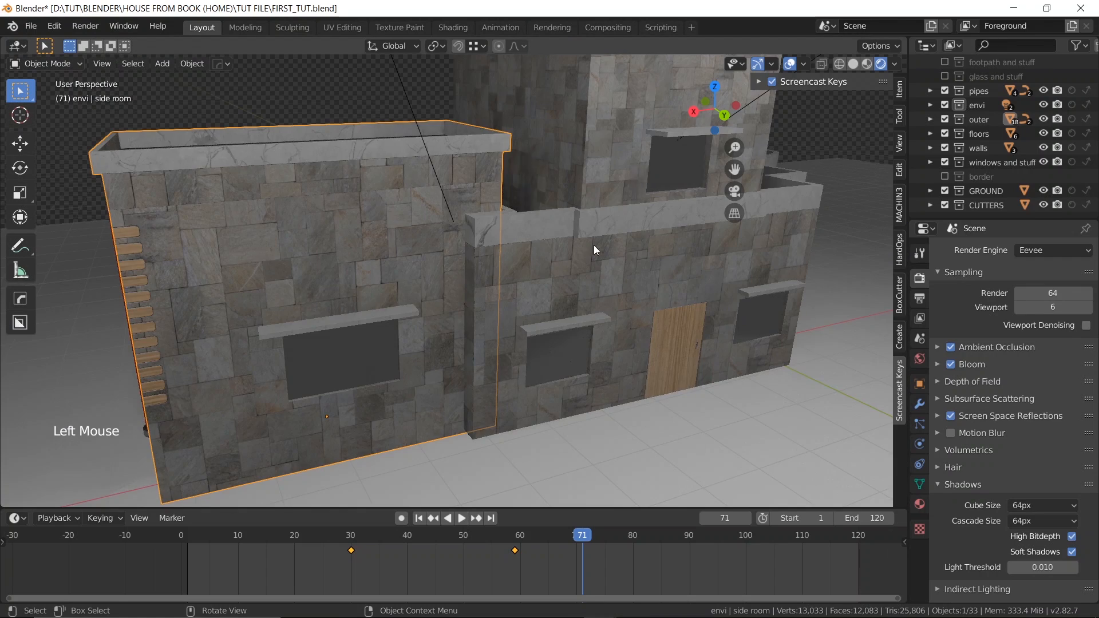
scroll(593, 245, down, 4)
middle_drag(593, 245, 674, 231)
scroll(575, 253, up, 3)
scroll(655, 230, down, 2)
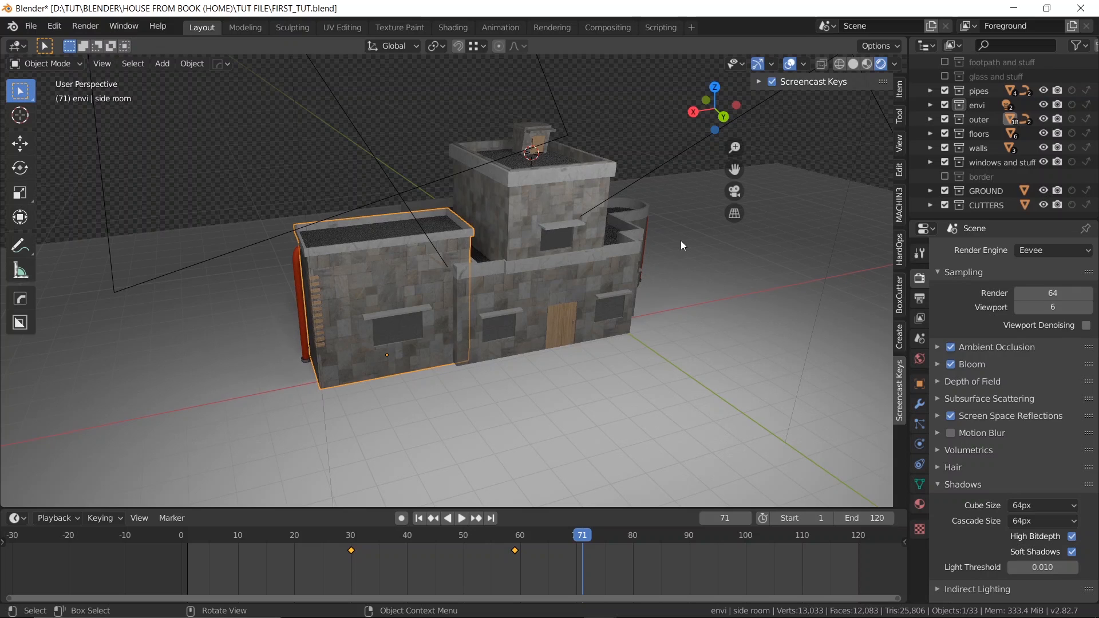
middle_drag(669, 312, 634, 330)
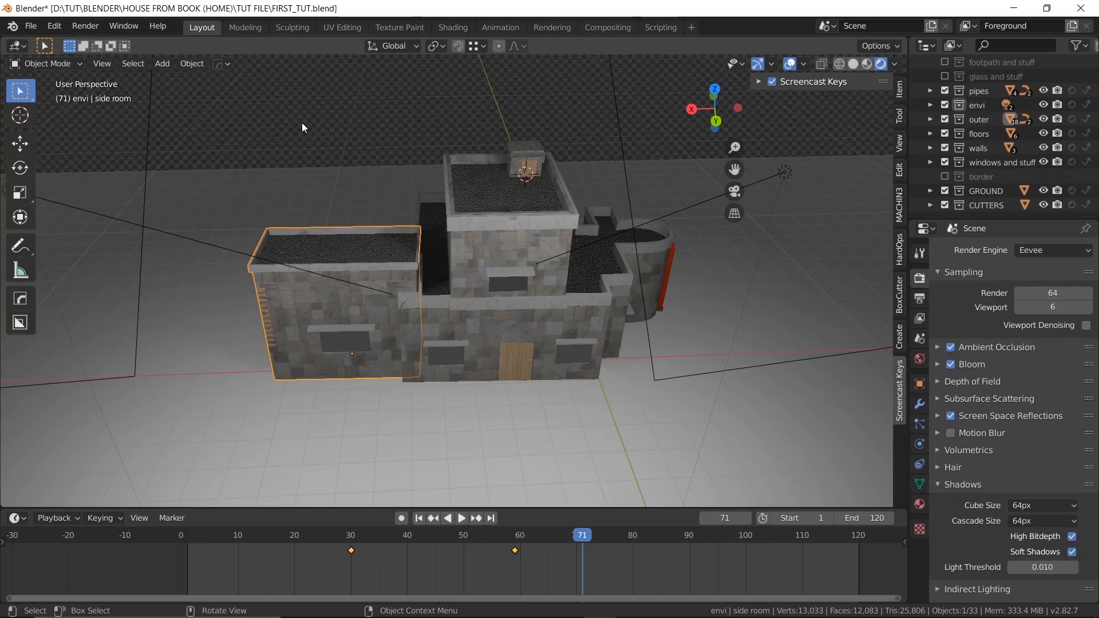
scroll(301, 122, down, 1)
middle_drag(301, 122, 332, 115)
scroll(332, 115, up, 2)
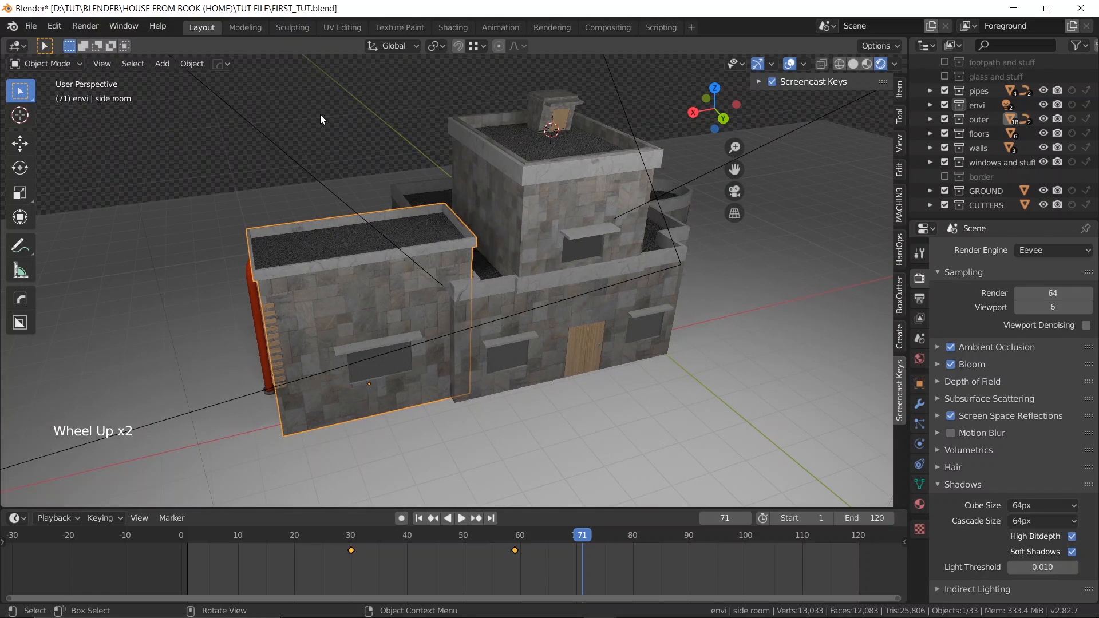
scroll(324, 114, down, 2)
middle_drag(400, 153, 457, 119)
scroll(409, 149, up, 2)
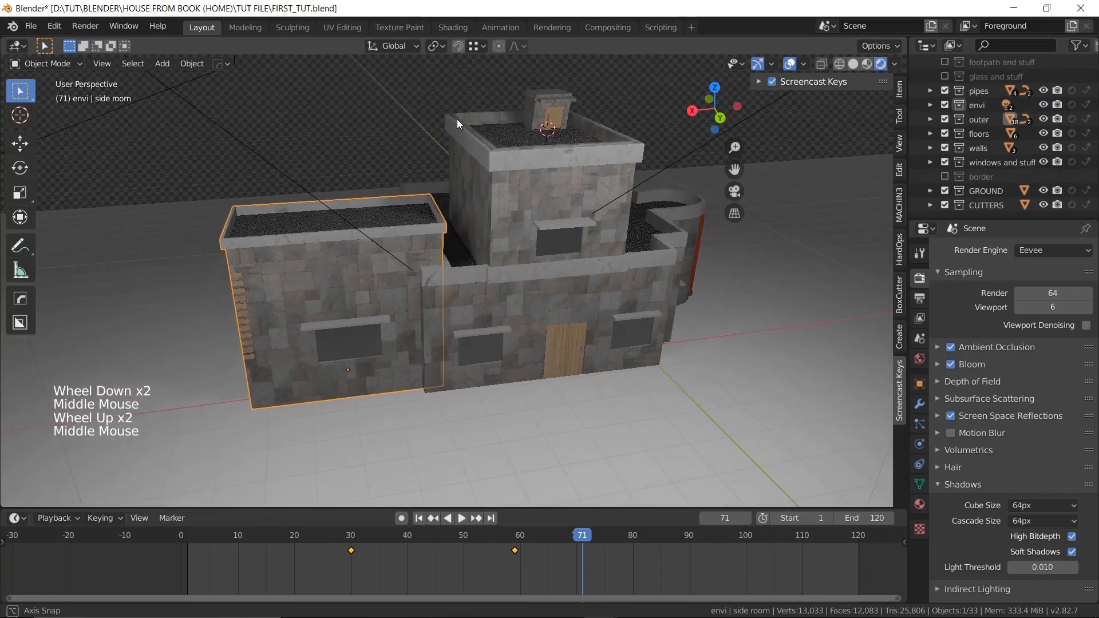
scroll(456, 119, down, 1)
scroll(565, 143, down, 1)
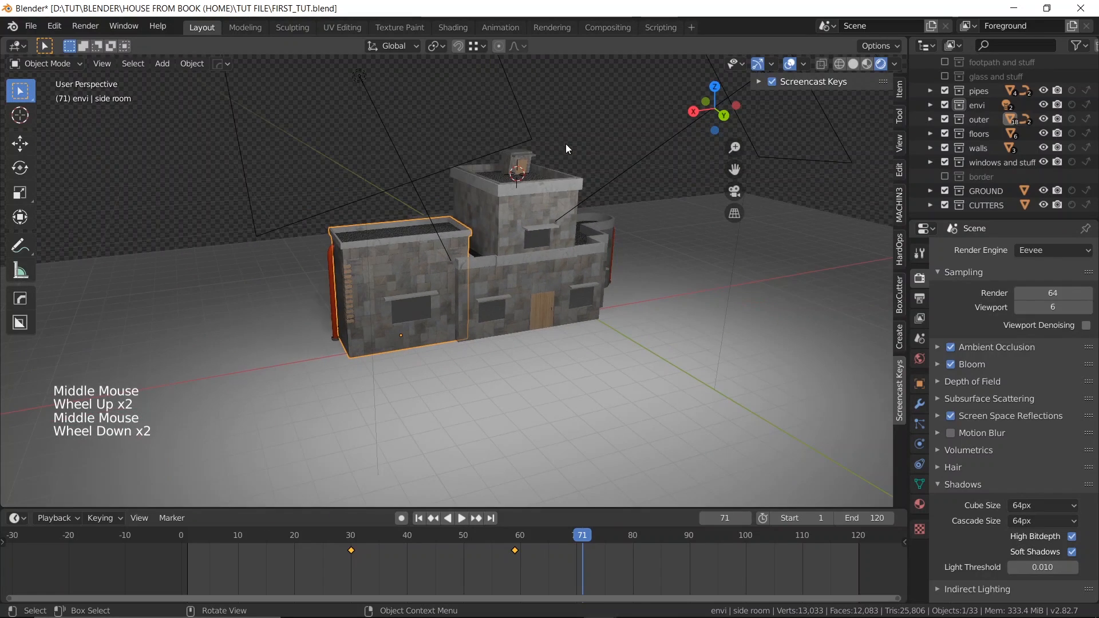
shift+middle_drag(566, 143, 560, 178)
scroll(558, 156, down, 1)
scroll(530, 180, up, 1)
scroll(560, 178, up, 1)
scroll(589, 214, up, 1)
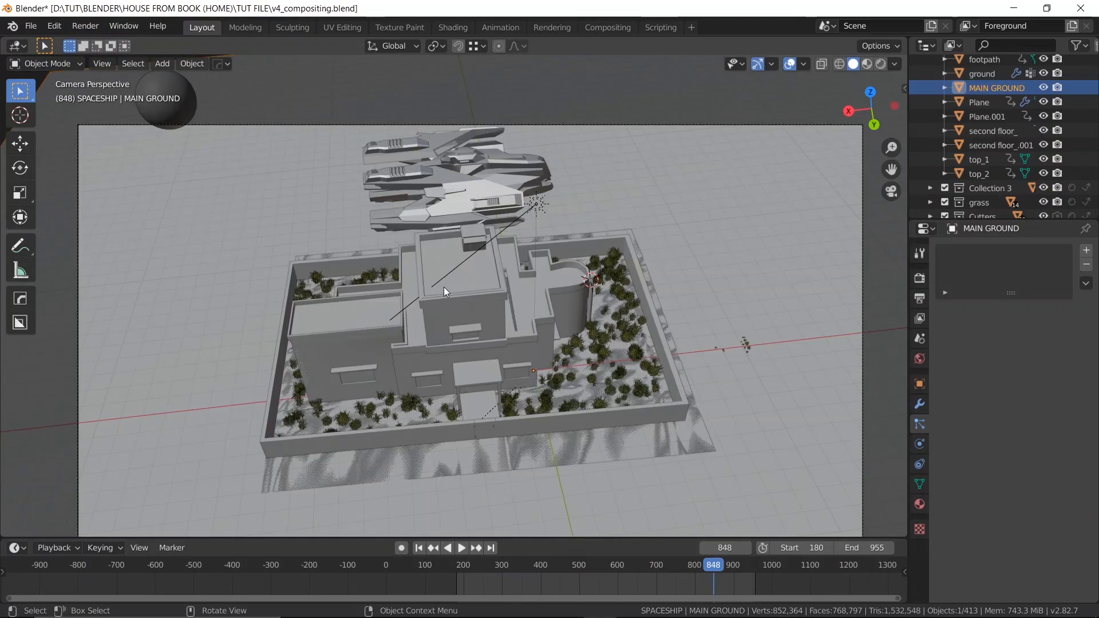
- Frame the camera view of the v4_compositing scene, enable the Screencast Keys display and collapse its settings
key(KP_0)
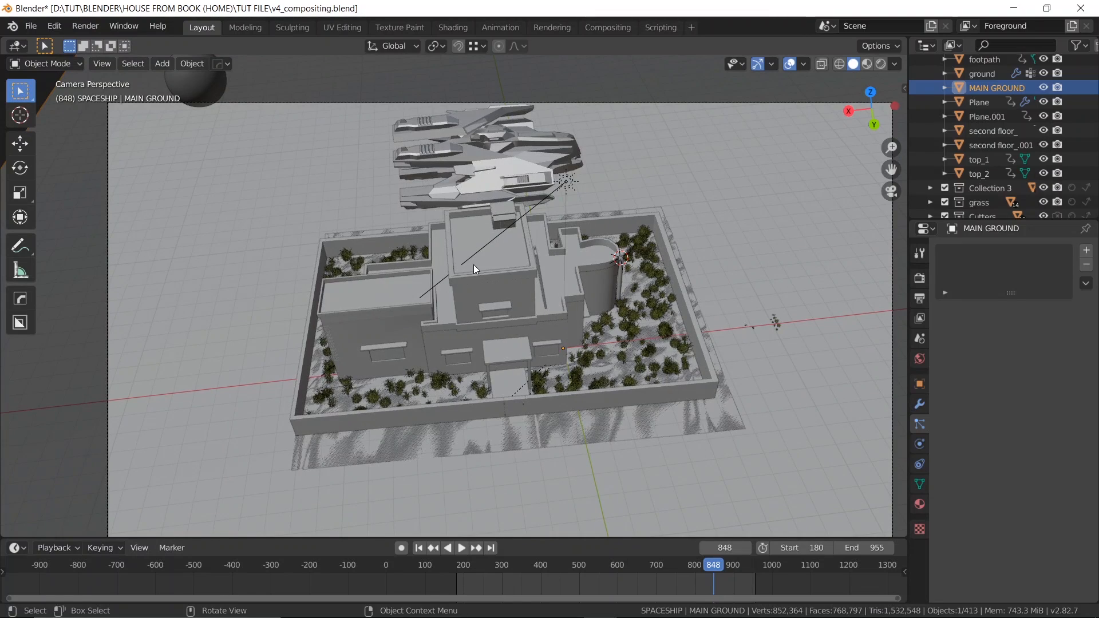
shift+middle_drag(637, 233, 589, 226)
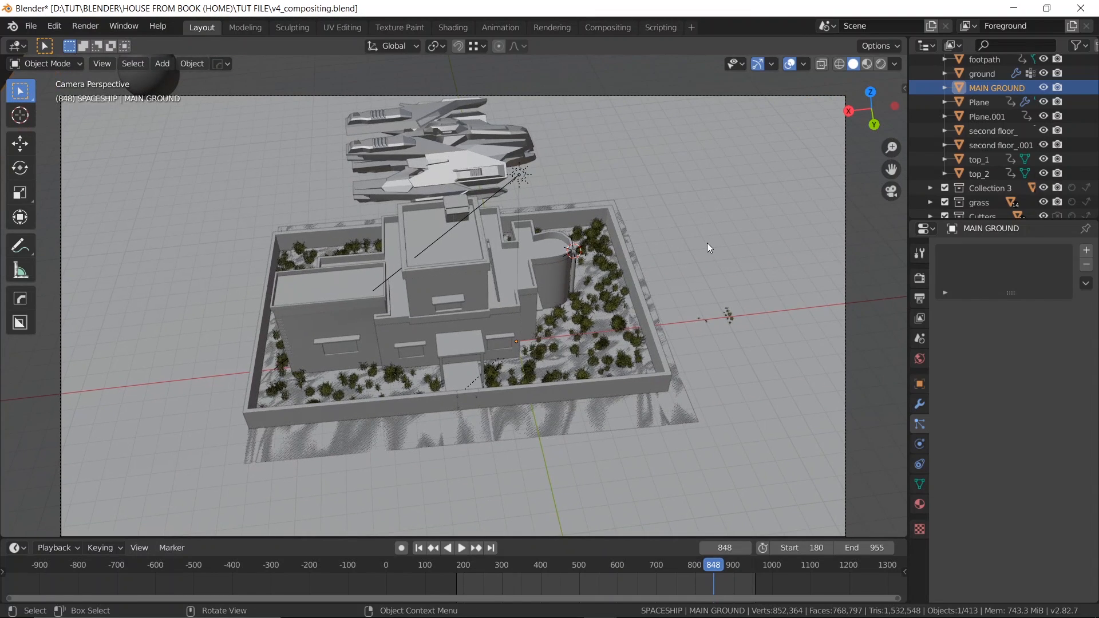
shift+middle_drag(708, 243, 712, 228)
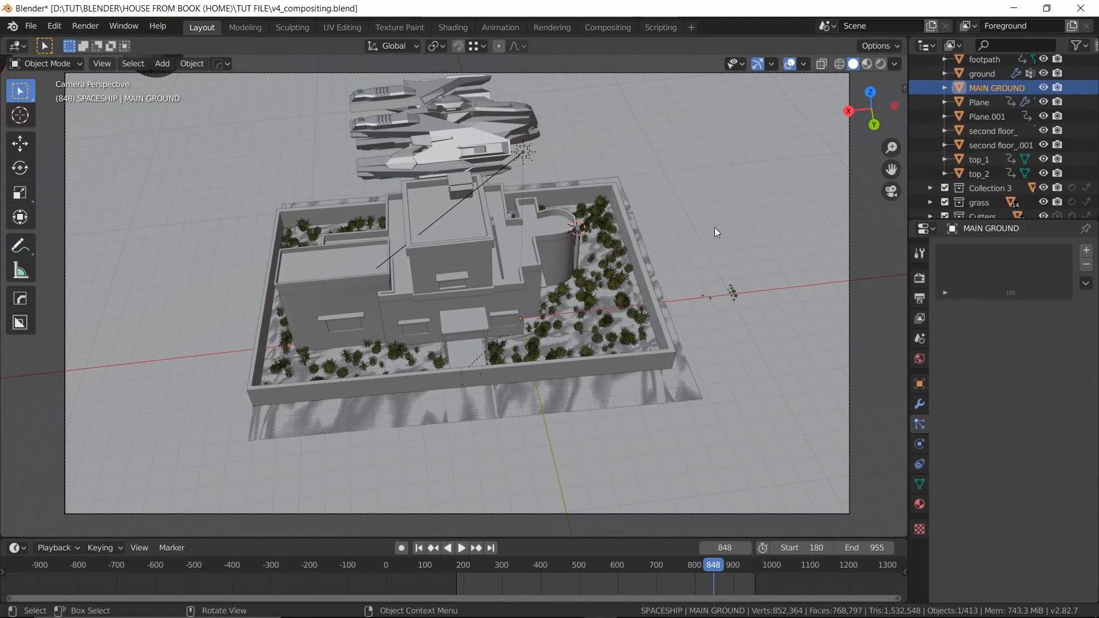
key(n)
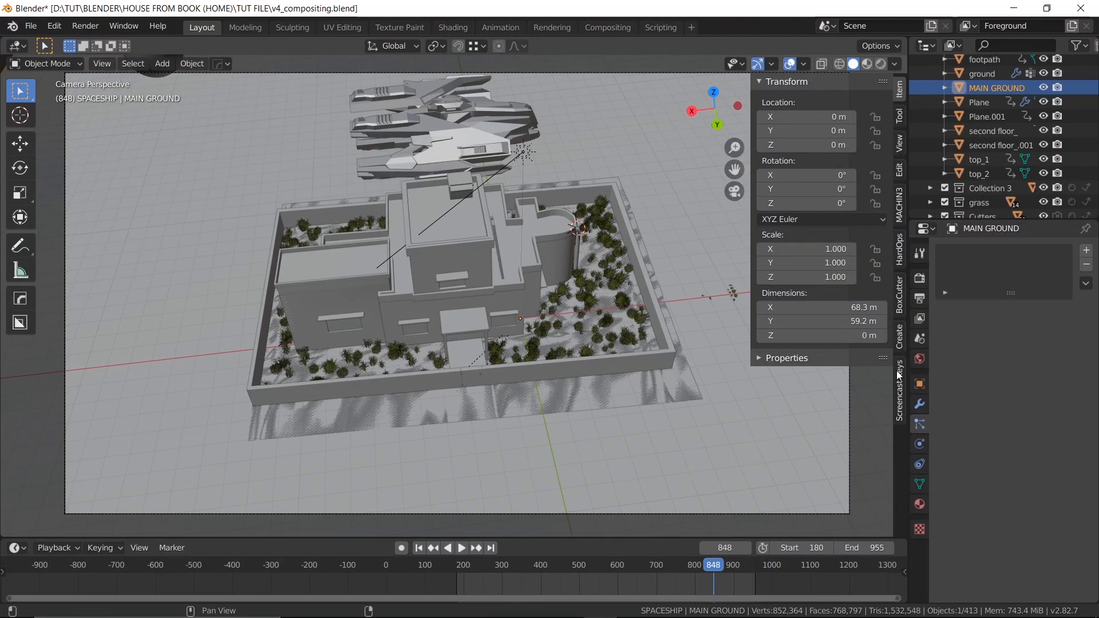
click(899, 389)
click(772, 81)
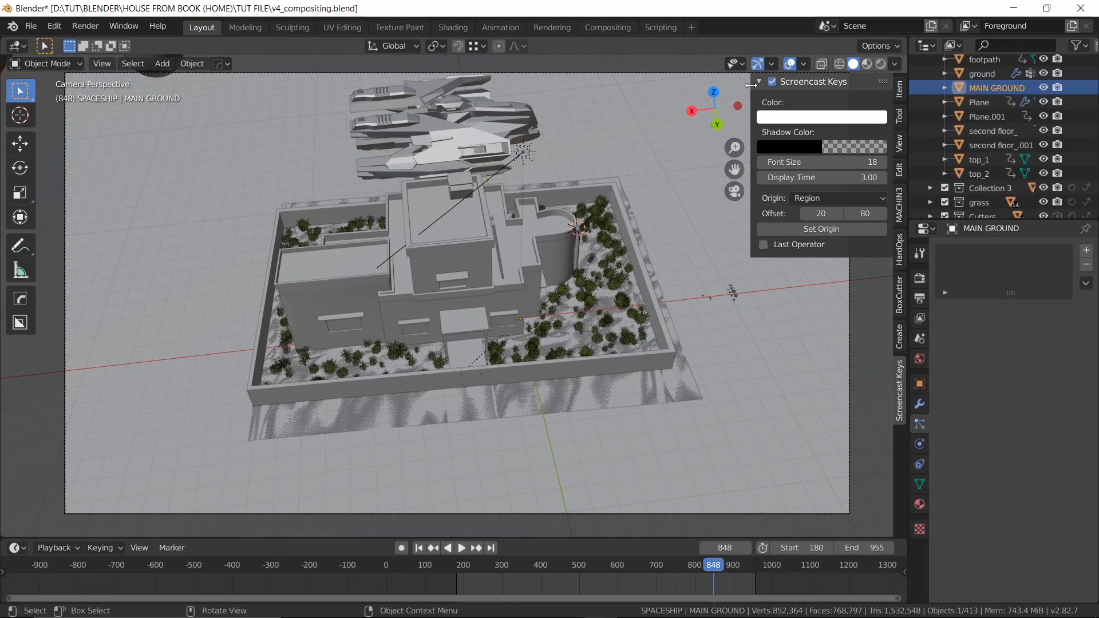
click(758, 81)
- Leave the camera view and hide the MAIN GROUND plane in the viewport
scroll(362, 295, up, 1)
middle_drag(362, 295, 513, 237)
scroll(480, 292, up, 2)
scroll(540, 259, down, 1)
scroll(515, 241, up, 1)
scroll(566, 213, down, 1)
scroll(565, 212, down, 2)
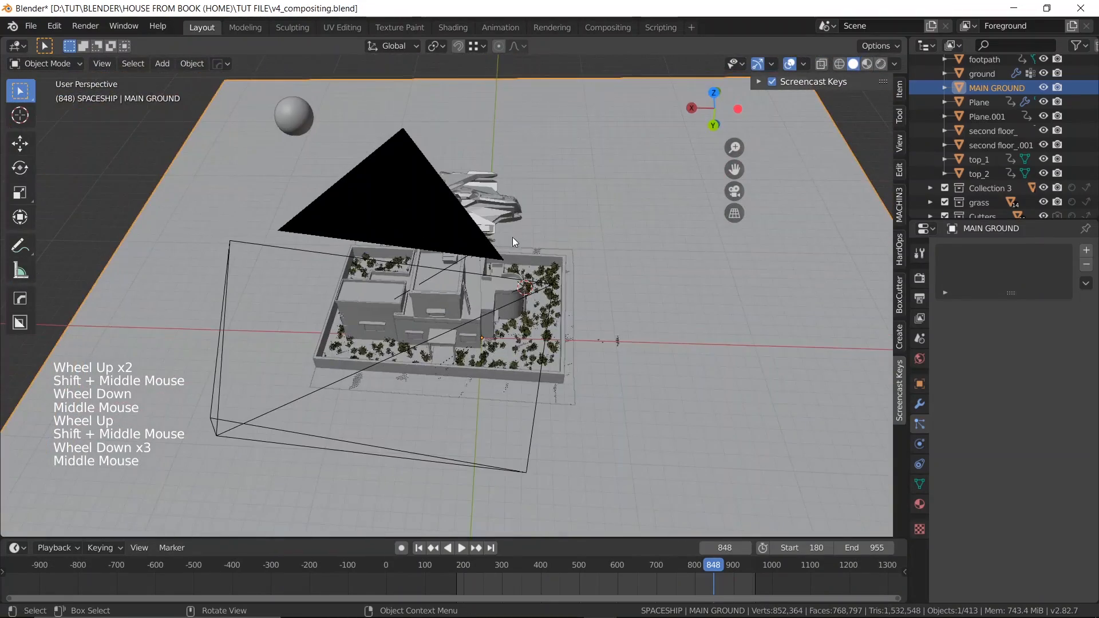
click(1043, 88)
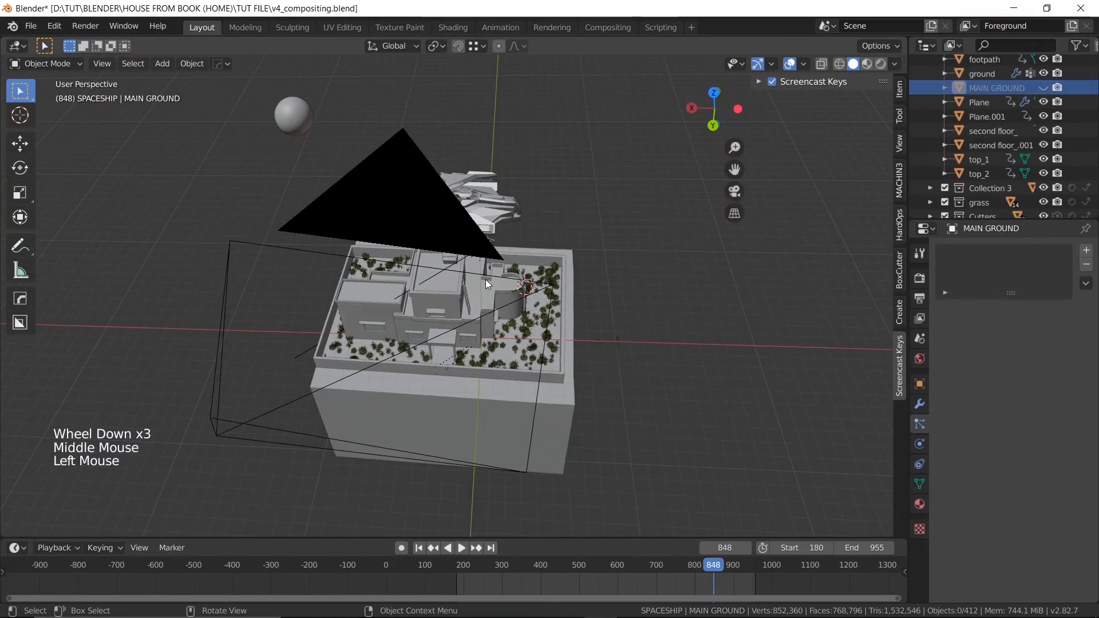
- Select the ground block under the house, which carries the grass particle system
scroll(485, 279, up, 2)
middle_drag(486, 279, 436, 252)
scroll(520, 238, up, 2)
scroll(524, 264, down, 2)
click(440, 263)
scroll(452, 228, up, 2)
scroll(490, 211, down, 1)
shift+middle_drag(490, 212, 454, 202)
scroll(415, 247, down, 1)
scroll(424, 248, up, 2)
scroll(453, 202, down, 2)
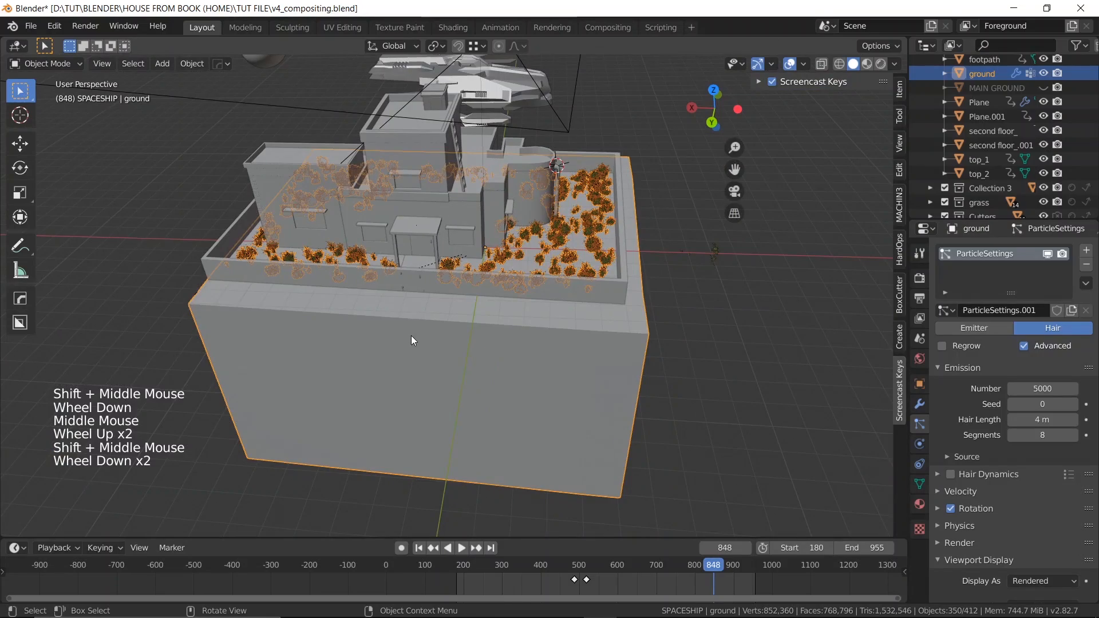
- Examine the grass clumps scattered over the ground inside the boundary wall, and the source plants beside the plot
scroll(438, 332, up, 2)
scroll(613, 170, down, 1)
shift+middle_drag(613, 170, 545, 191)
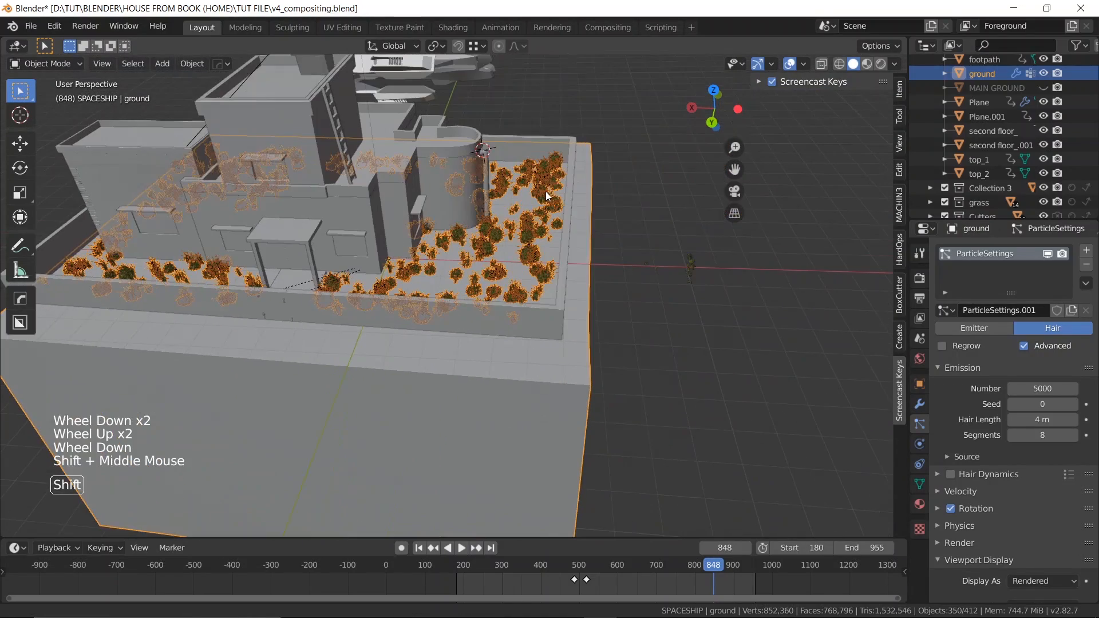
scroll(502, 221, up, 1)
scroll(493, 219, down, 1)
shift+middle_drag(492, 218, 497, 202)
scroll(503, 198, up, 2)
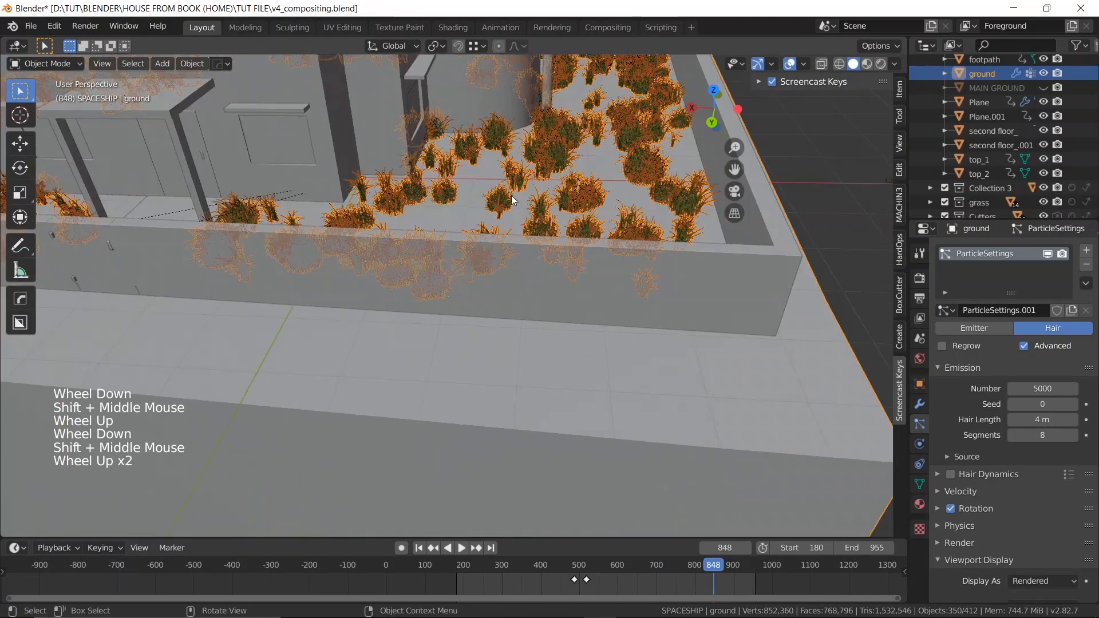
scroll(525, 126, down, 1)
shift+middle_drag(525, 126, 427, 146)
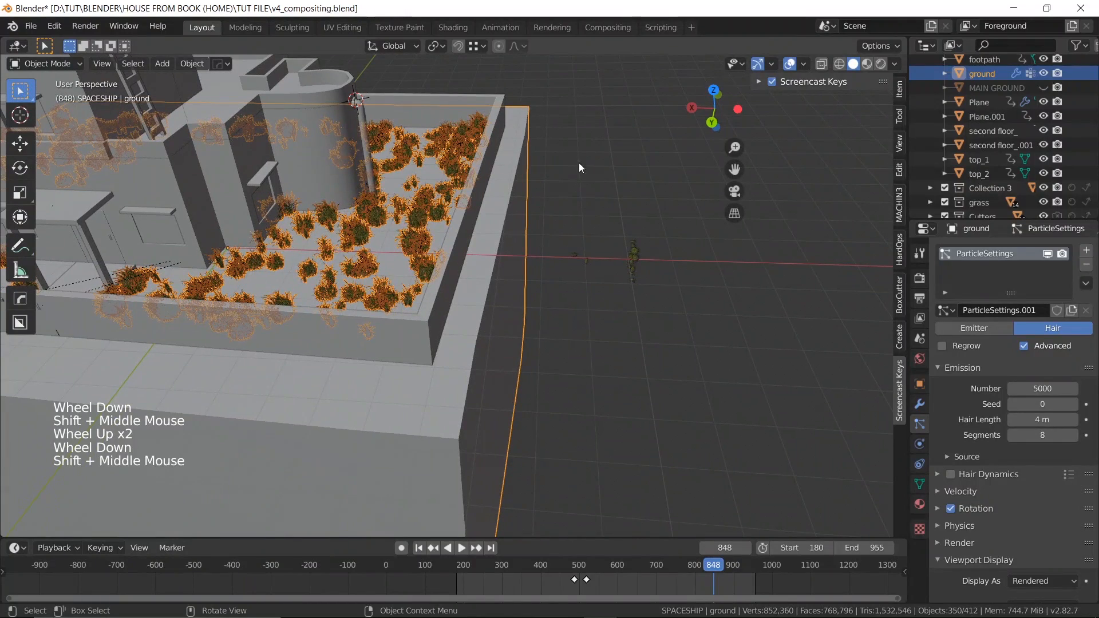
- Box-select the source grass objects beside the plot to point them out, and reselect the ground block
drag(648, 174, 578, 351)
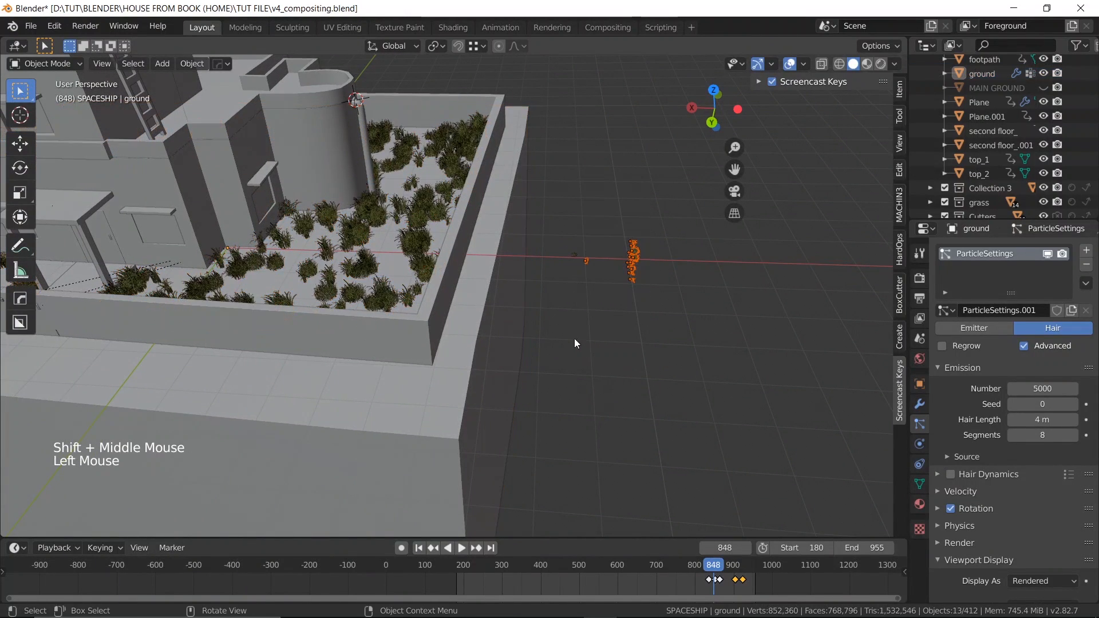
click(605, 144)
click(334, 277)
shift+middle_drag(335, 277, 508, 313)
click(508, 314)
- Review the ground's object properties down to Visibility and inspect the grass near the plot's corner
click(920, 384)
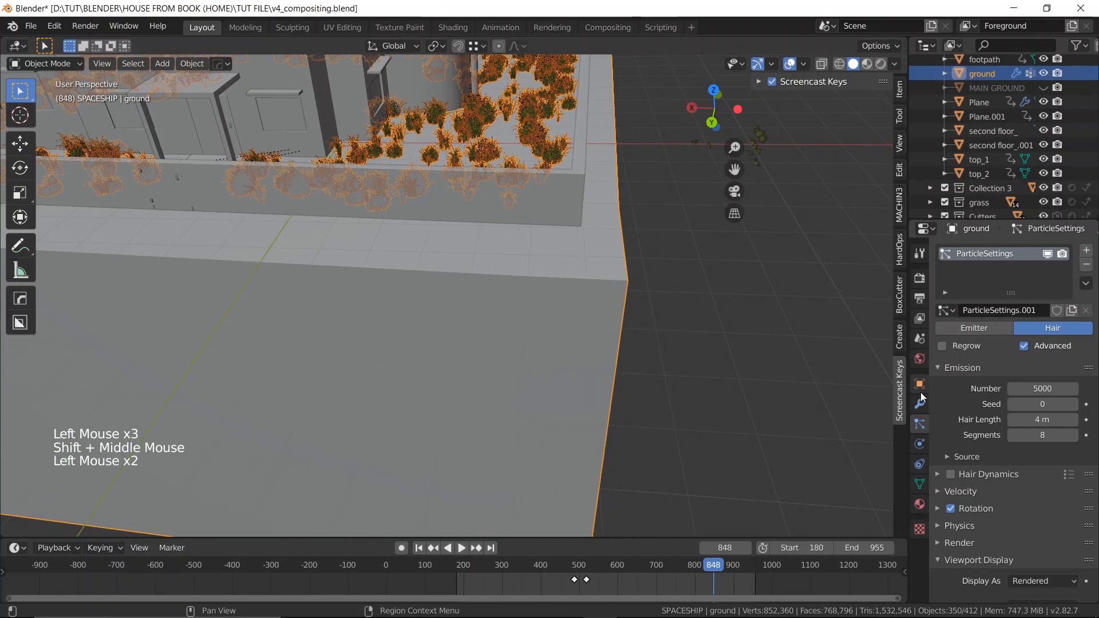
click(919, 384)
scroll(983, 506, down, 6)
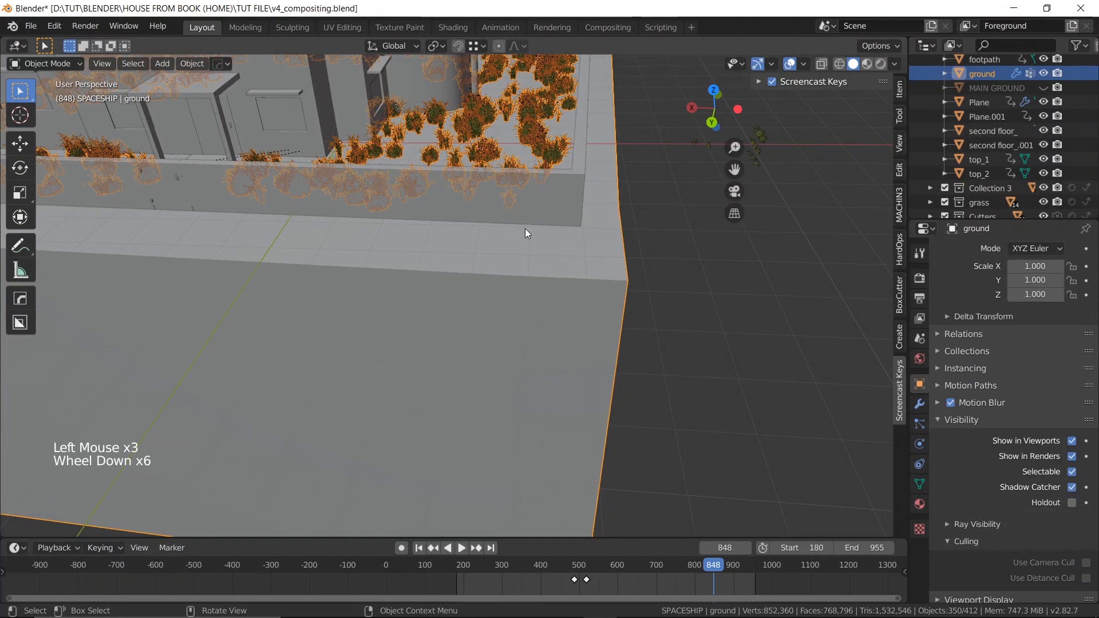
scroll(524, 228, down, 3)
middle_drag(524, 228, 500, 238)
scroll(496, 229, up, 3)
click(449, 175)
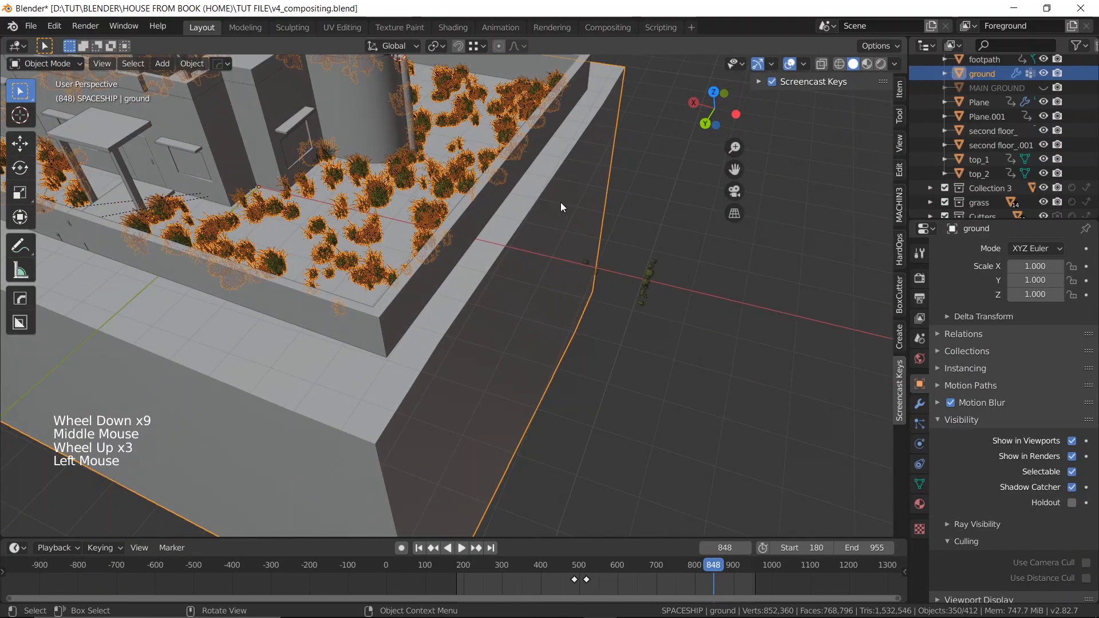
scroll(362, 127, up, 1)
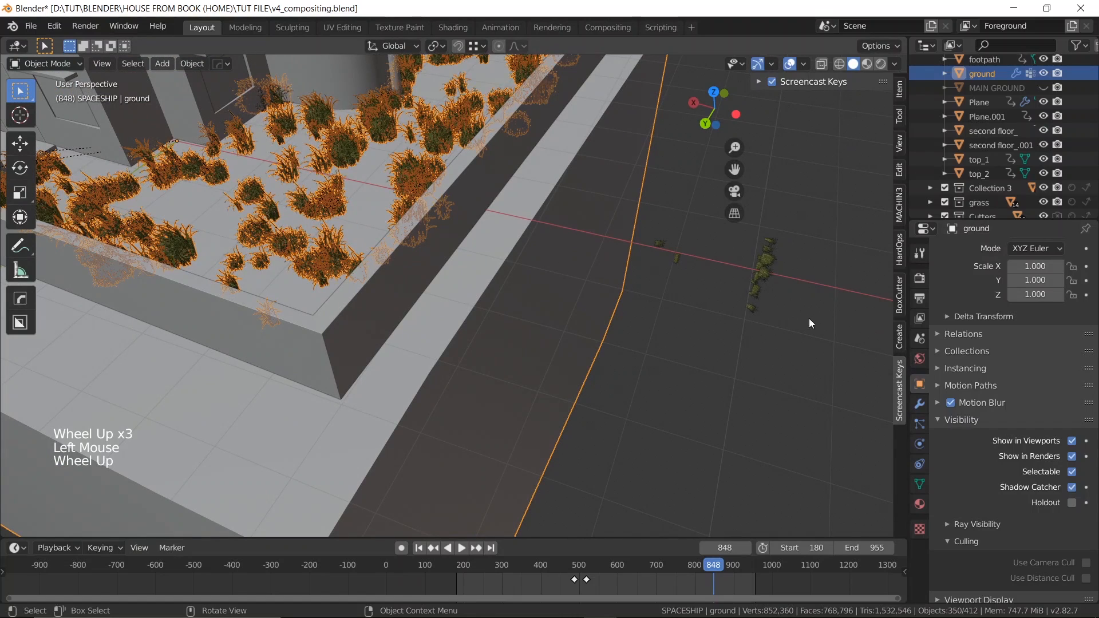
- Go back to the ground's particle settings and expand the Render section to show its grass instance collection
click(920, 423)
scroll(981, 461, down, 19)
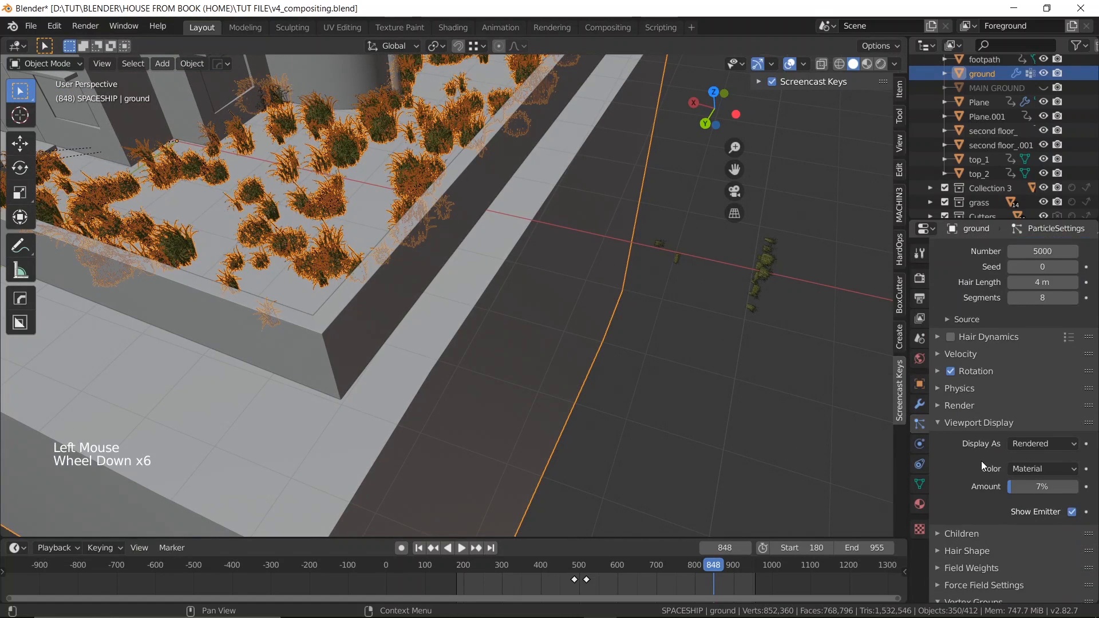
scroll(991, 451, up, 8)
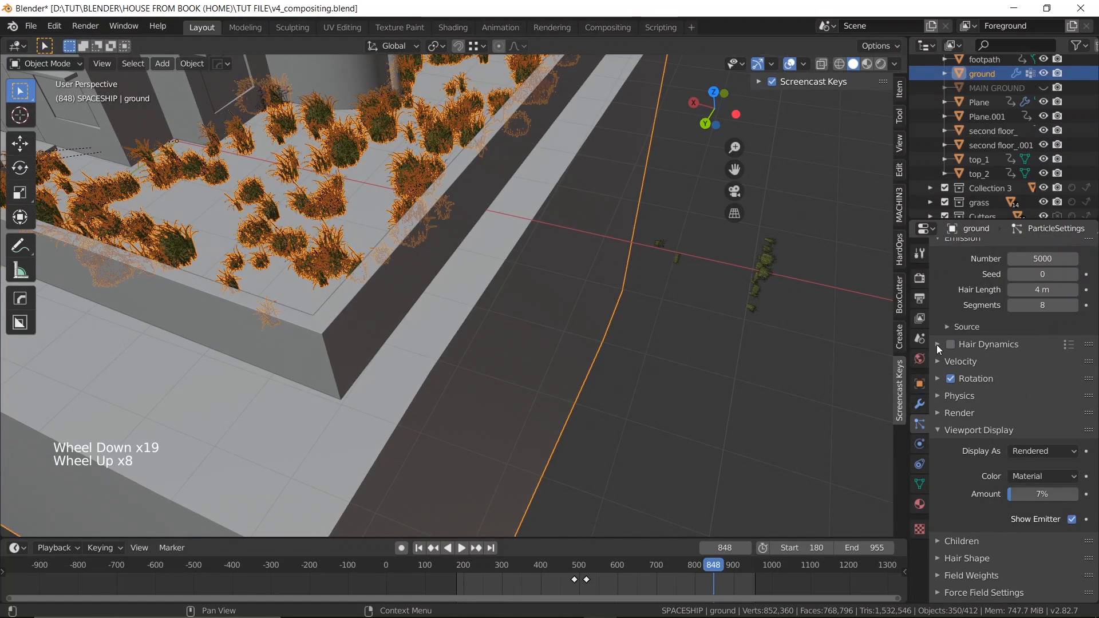
click(938, 397)
click(940, 399)
click(941, 407)
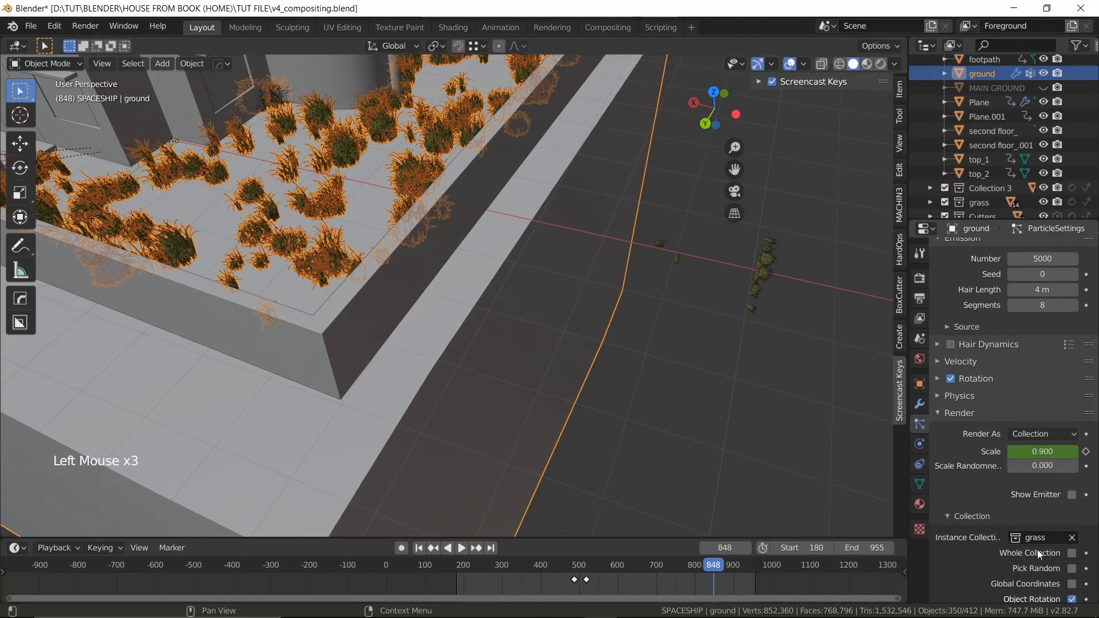
- Examine the whole plot with the house, boundary wall and scattered grass from in front
scroll(537, 459, down, 2)
shift+middle_drag(613, 463, 468, 292)
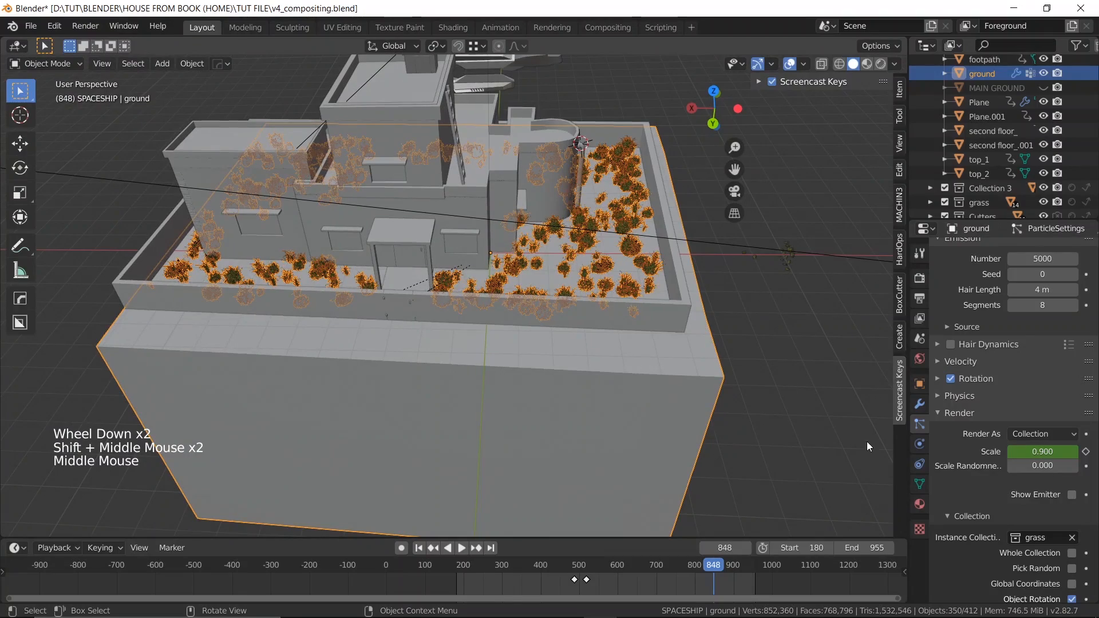
scroll(507, 234, up, 1)
shift+middle_drag(507, 234, 476, 274)
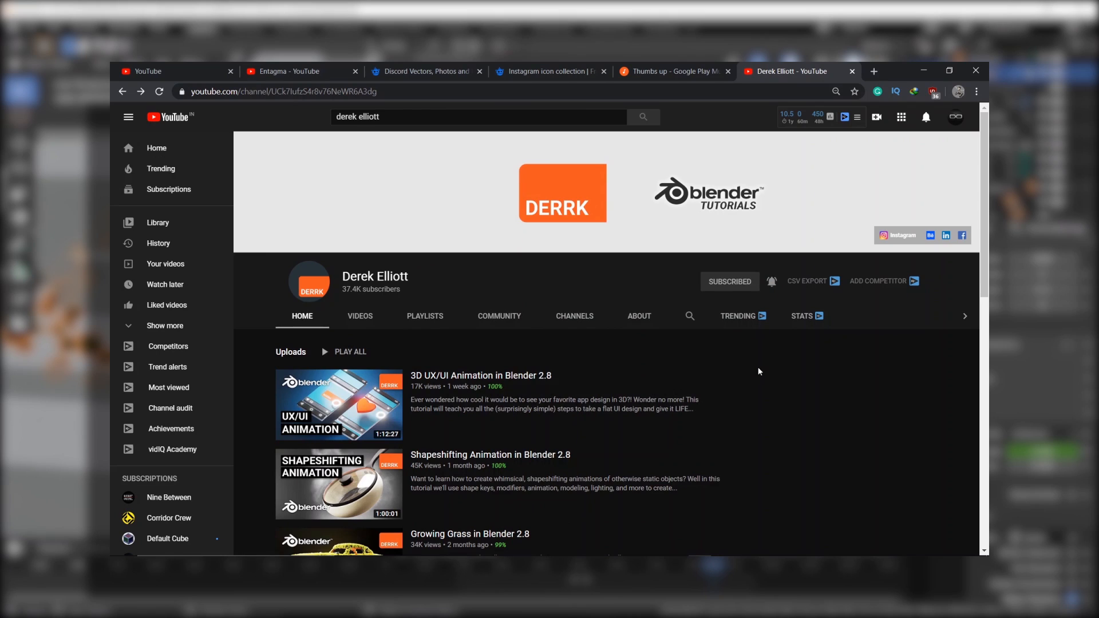
scroll(758, 372, down, 2)
scroll(759, 371, up, 2)
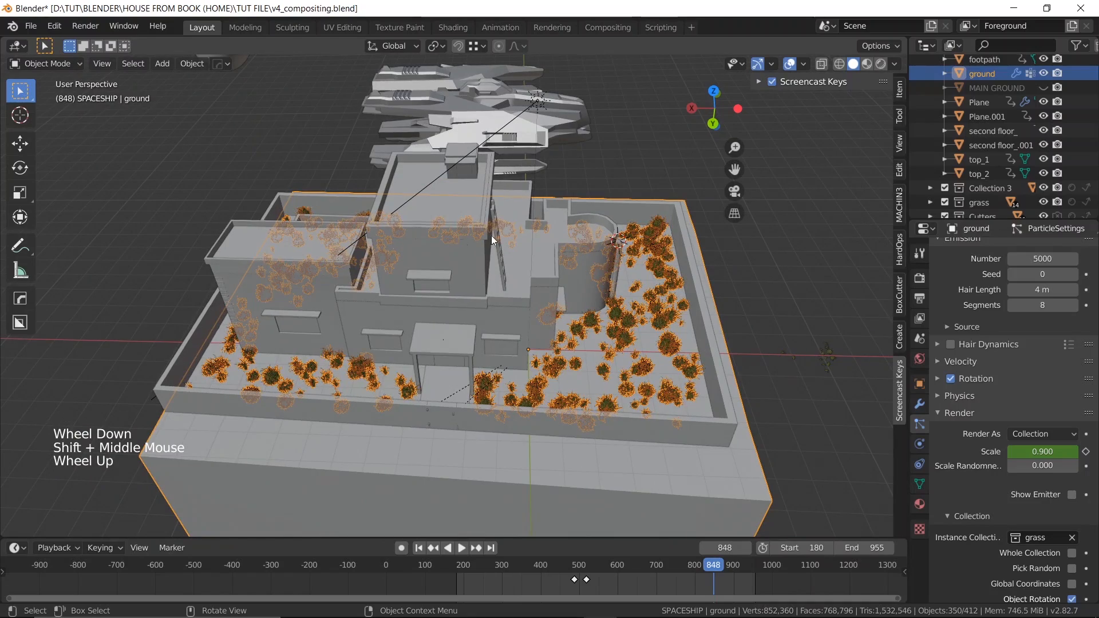
shift+middle_drag(490, 231, 368, 237)
scroll(351, 231, down, 1)
scroll(378, 237, up, 2)
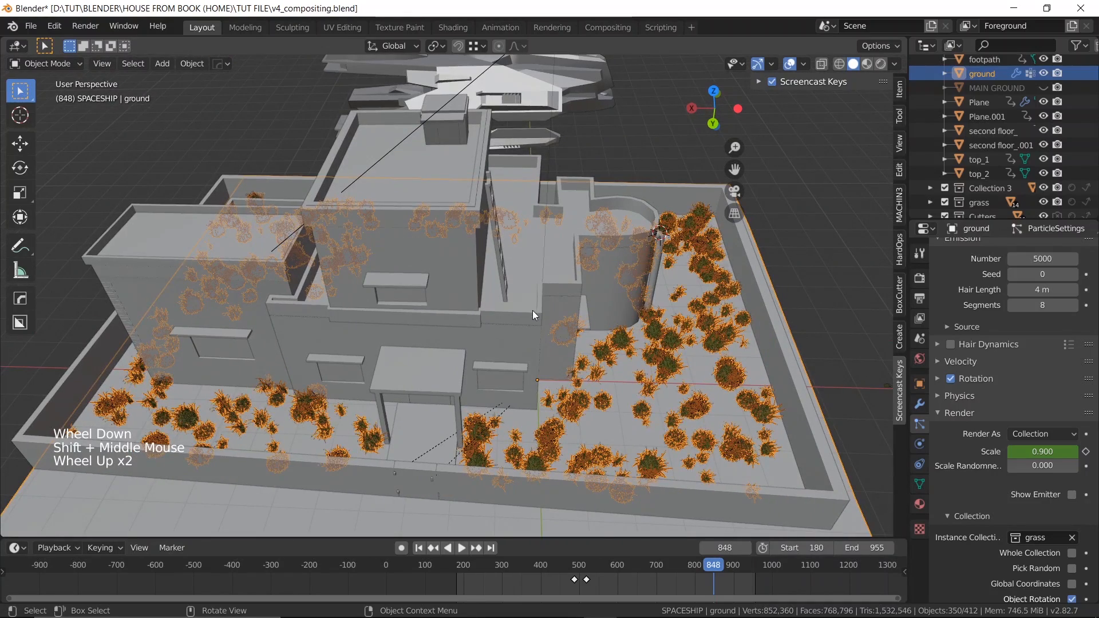
scroll(528, 310, down, 1)
shift+middle_drag(528, 310, 503, 303)
- Scrub and play the timeline around frames 506 to 551 to review the animated grass scale
click(704, 568)
drag(704, 567, 584, 564)
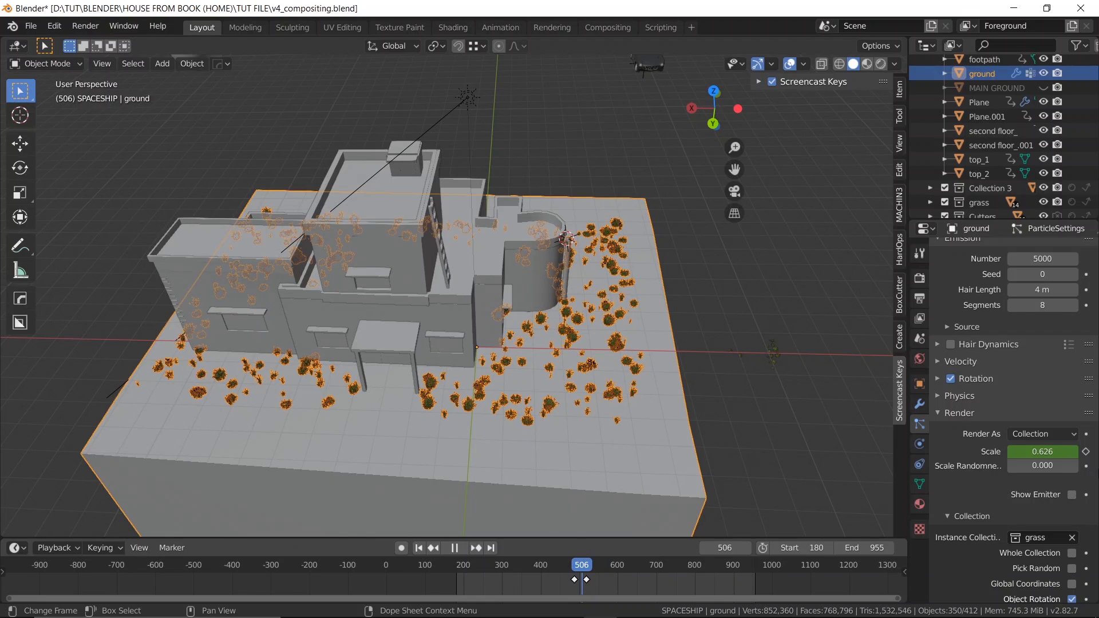
key(space)
drag(578, 565, 575, 566)
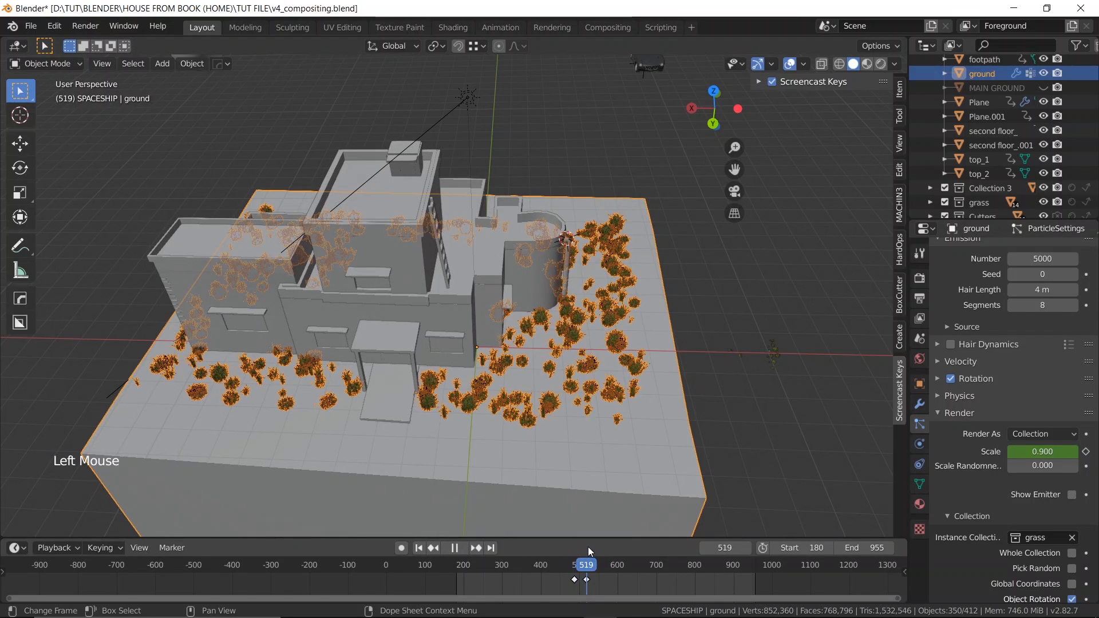
key(space)
scroll(537, 362, up, 2)
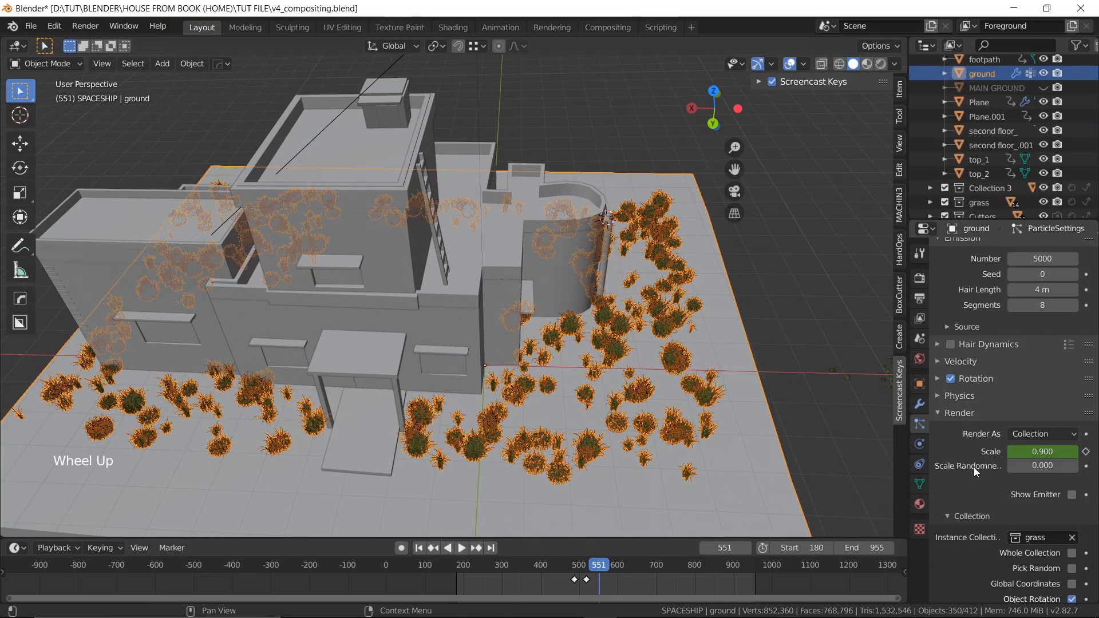
scroll(634, 342, down, 2)
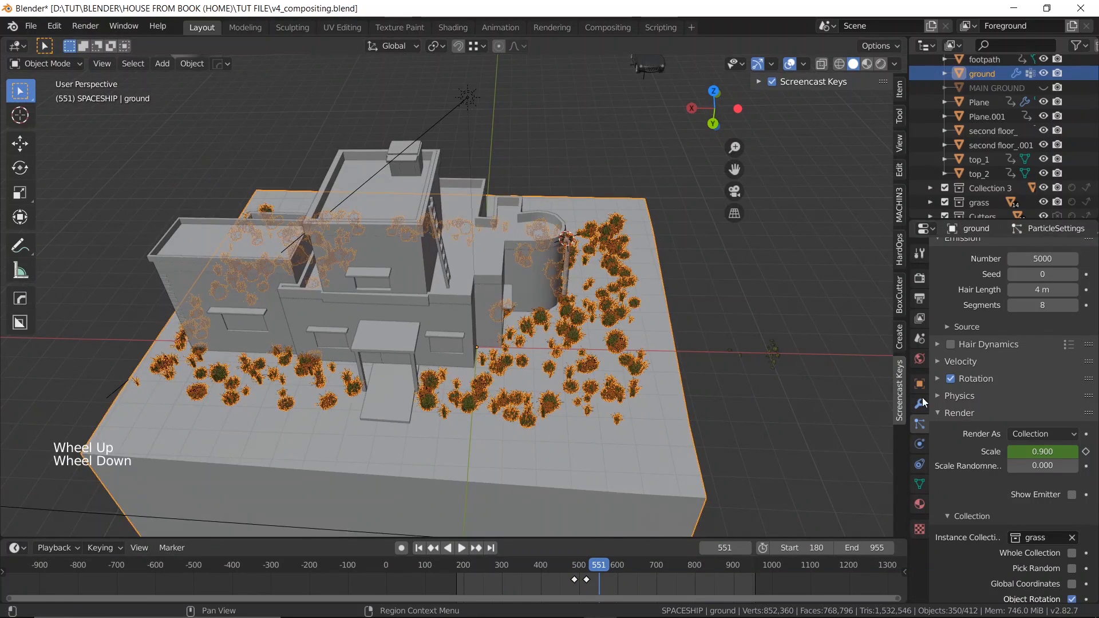
- Review the ground particle system's Viewport Display and Vertex Groups settings, and inspect where grass grows around the house
scroll(954, 456, down, 14)
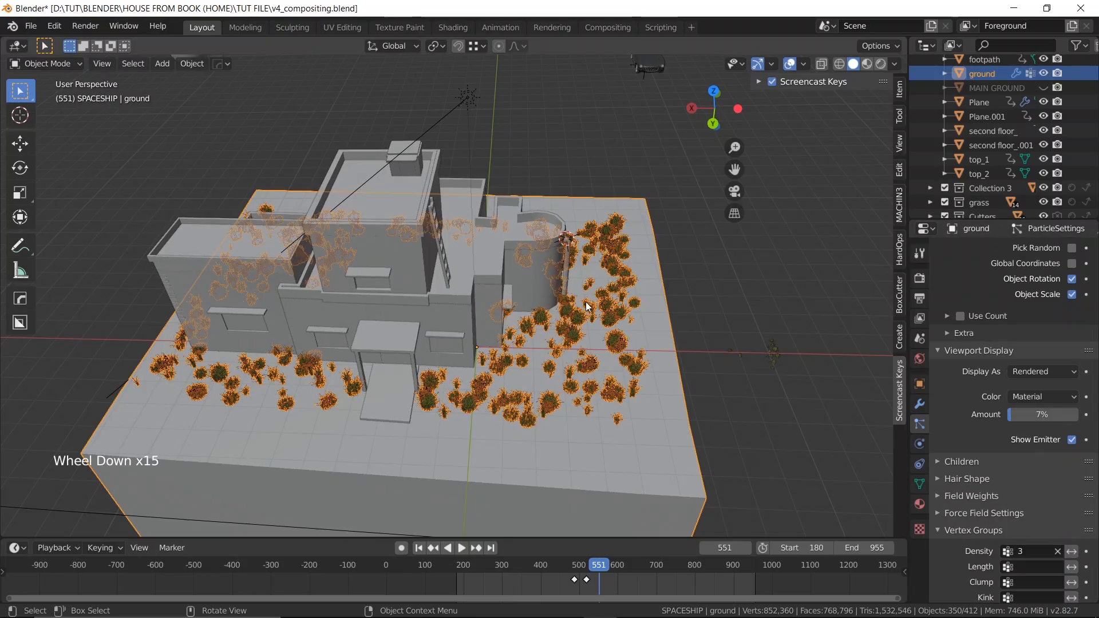
scroll(662, 343, up, 1)
shift+middle_drag(661, 343, 602, 274)
scroll(639, 280, down, 2)
scroll(619, 270, up, 2)
scroll(717, 329, down, 1)
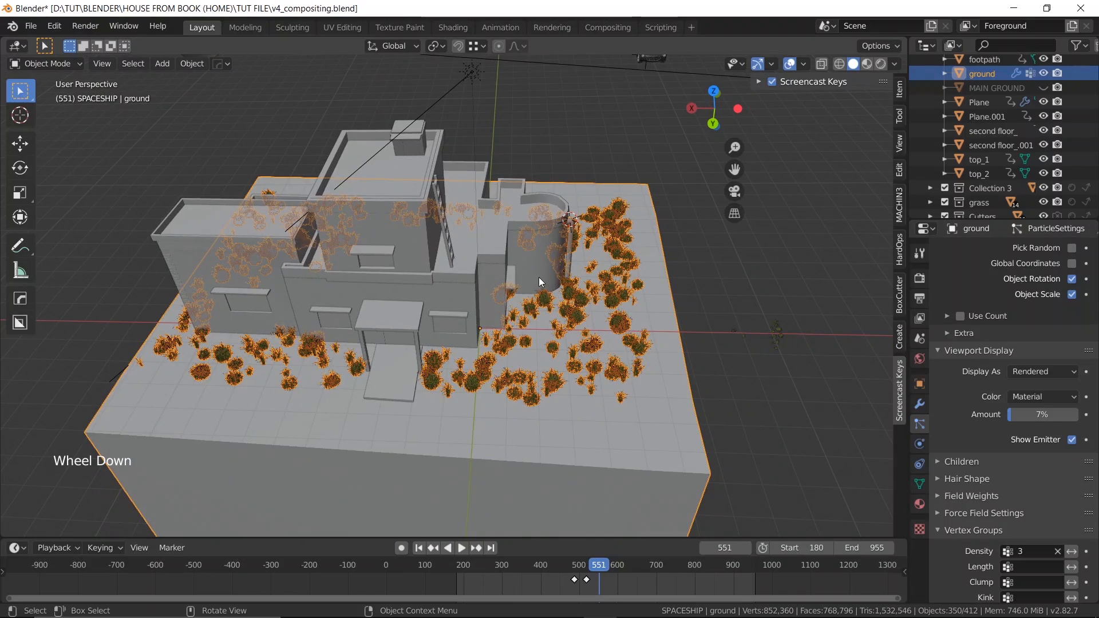
scroll(516, 273, up, 1)
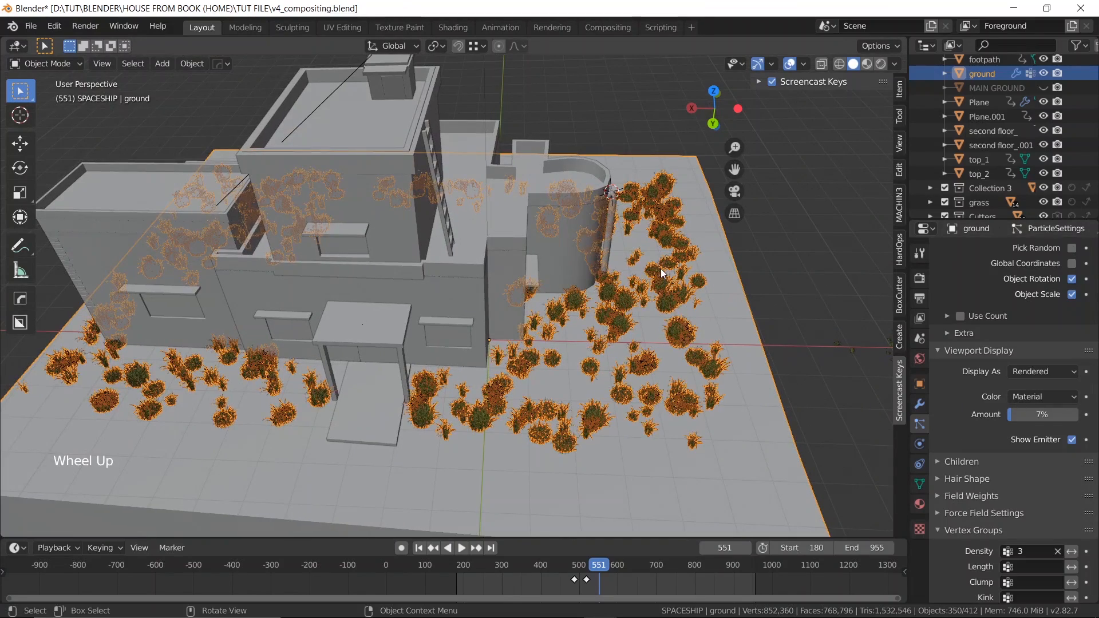
scroll(660, 269, down, 2)
scroll(392, 238, up, 1)
shift+middle_drag(222, 291, 245, 345)
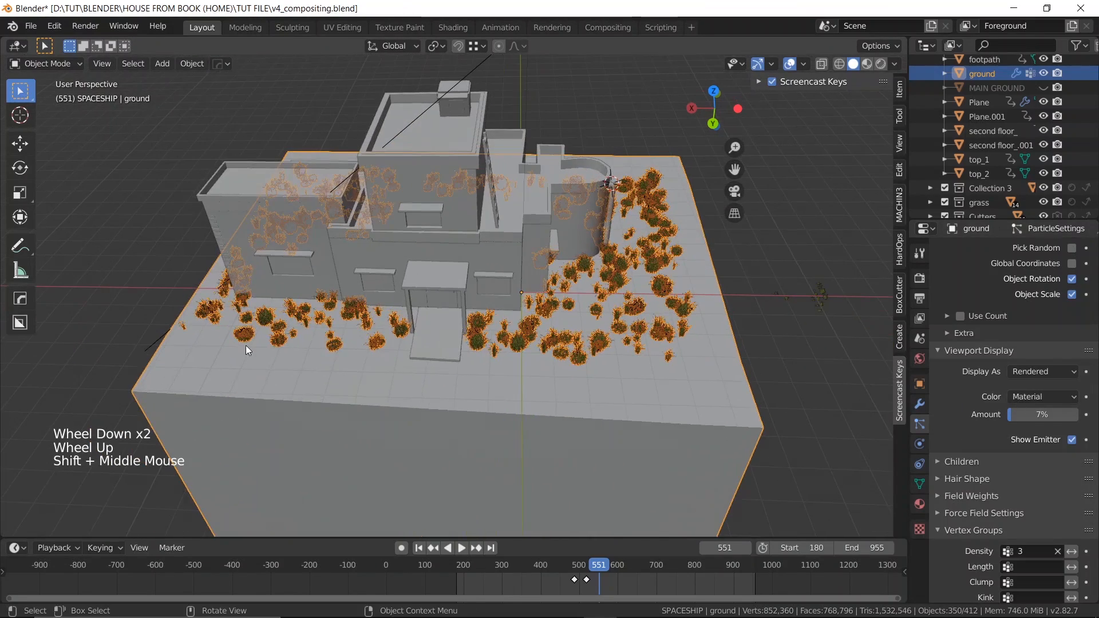
scroll(243, 338, up, 1)
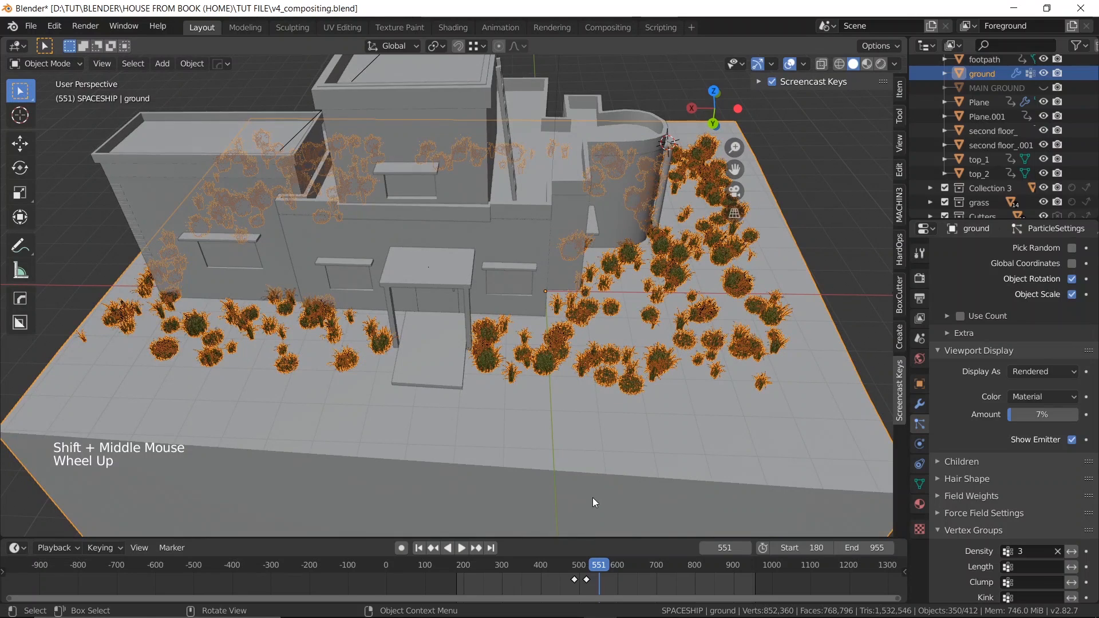
- Go to frame 824 and show the ground mesh's vertex groups
click(690, 568)
drag(701, 554, 702, 554)
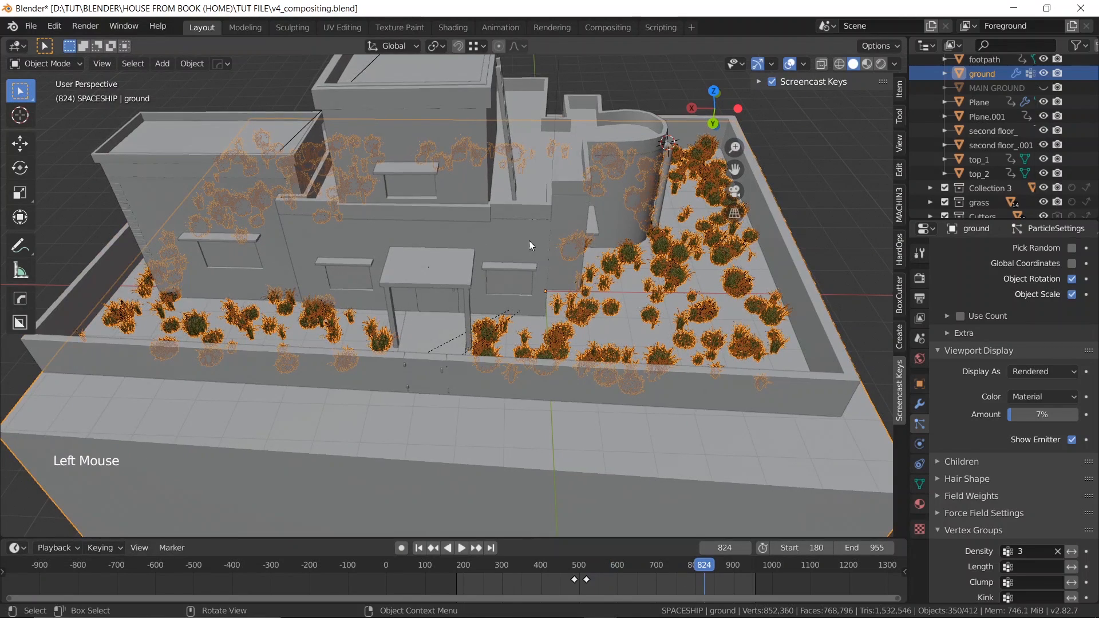
scroll(583, 234, down, 1)
click(657, 393)
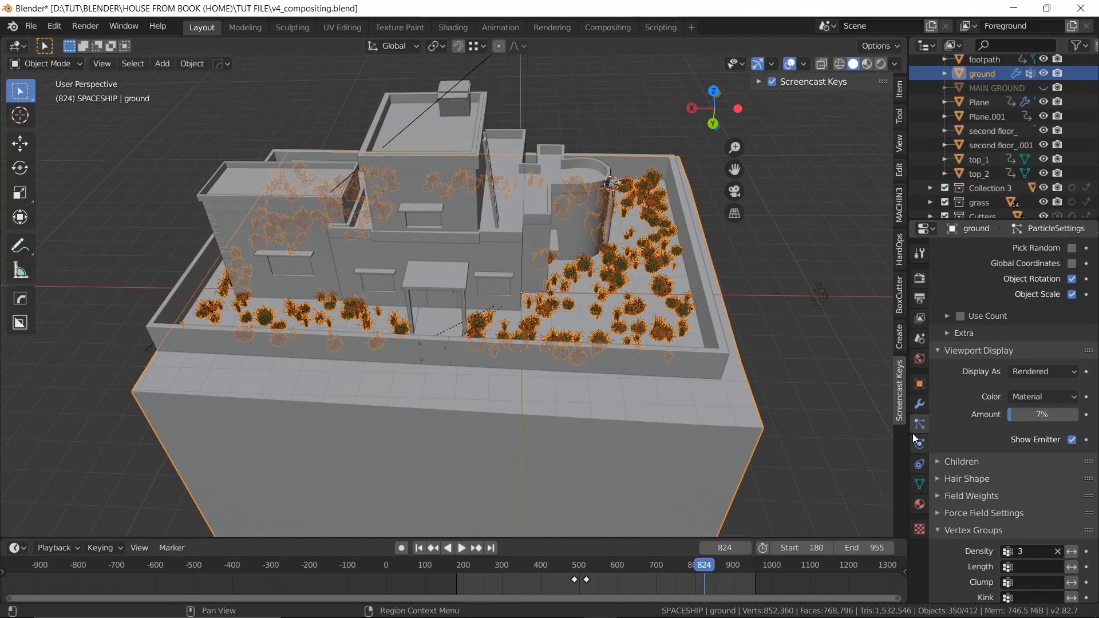
click(919, 482)
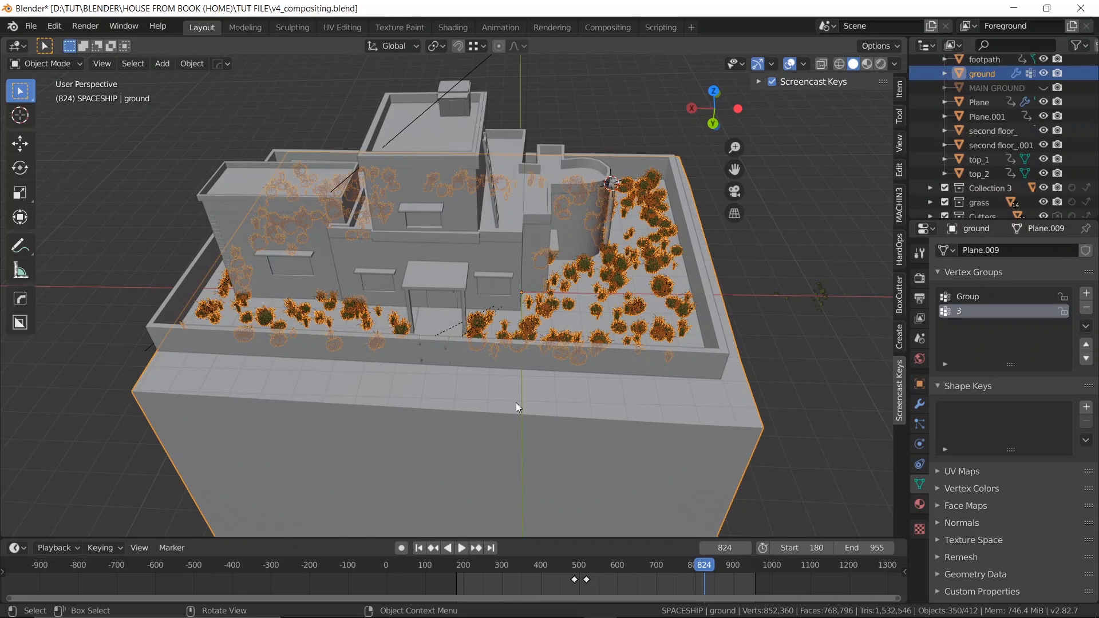
- Enter Edit Mode on the ground with face selection, and undo the accidental move of a front face
key(Tab)
click(456, 438)
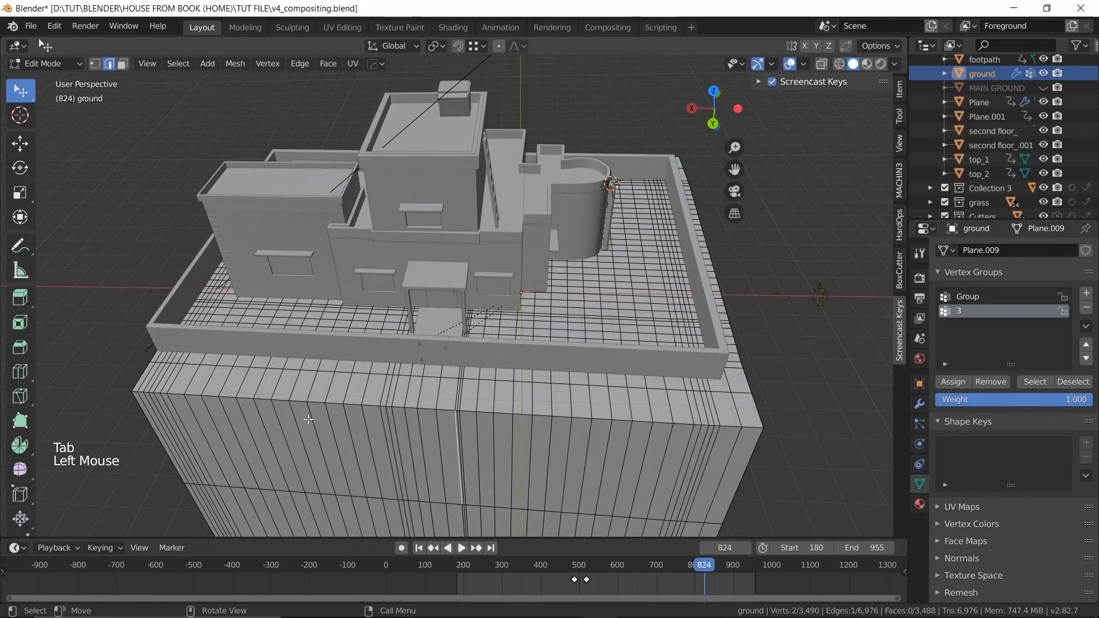
key(3)
drag(308, 419, 491, 468)
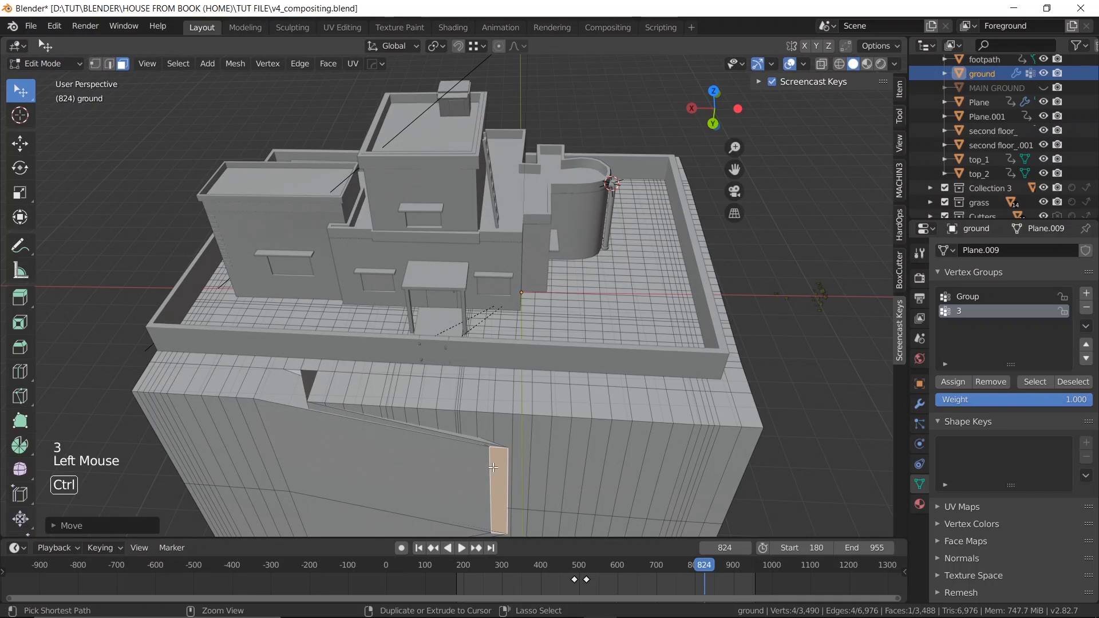
key(ctrl+z)
- Circle-select faces across the ground block's front side to demonstrate the selection, and clear it
key(c)
mouse_move(372, 447)
mouse_down()
mouse_move(641, 458)
mouse_move(256, 443)
mouse_up()
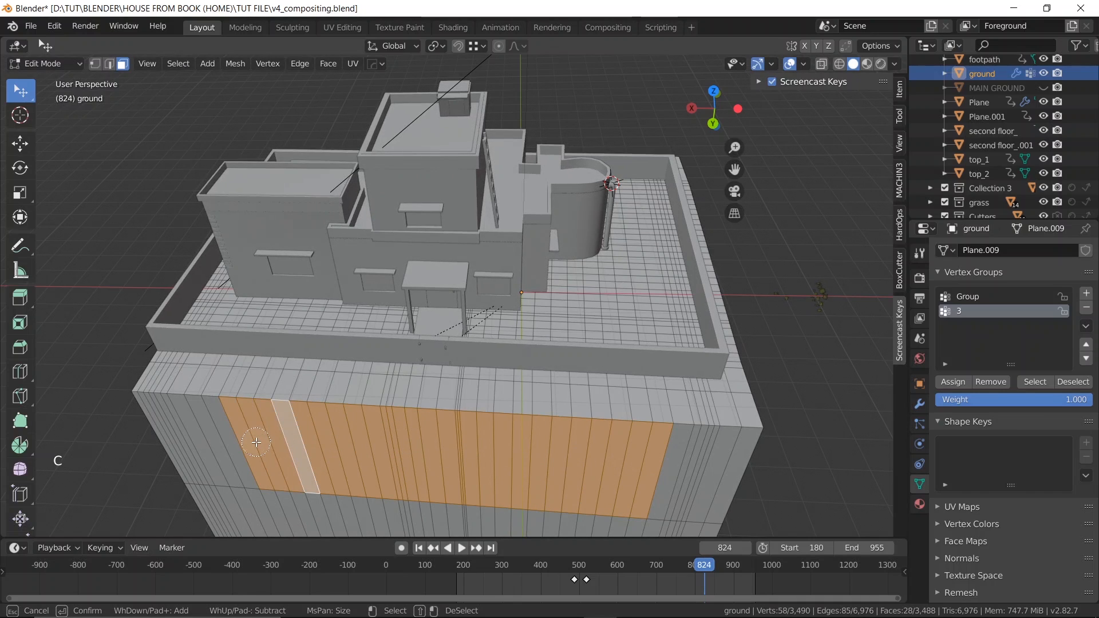
right_click(256, 442)
right_click(255, 442)
right_click(256, 442)
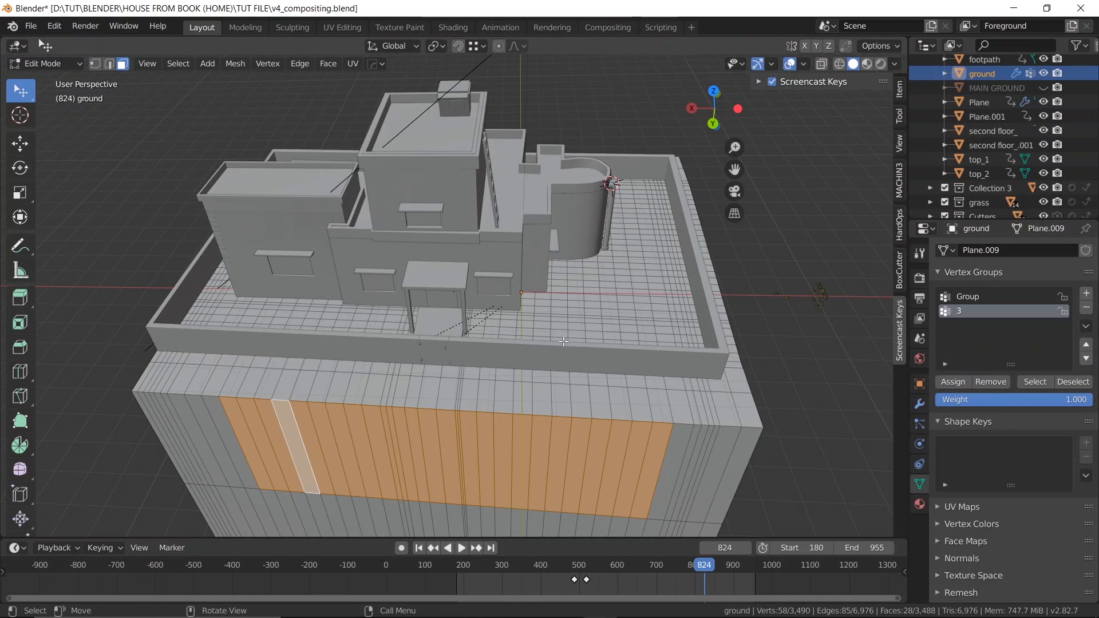
click(757, 292)
- Select the faces assigned to vertex group 3 to check the grass area, clear the selection and leave Edit Mode
scroll(629, 298, up, 2)
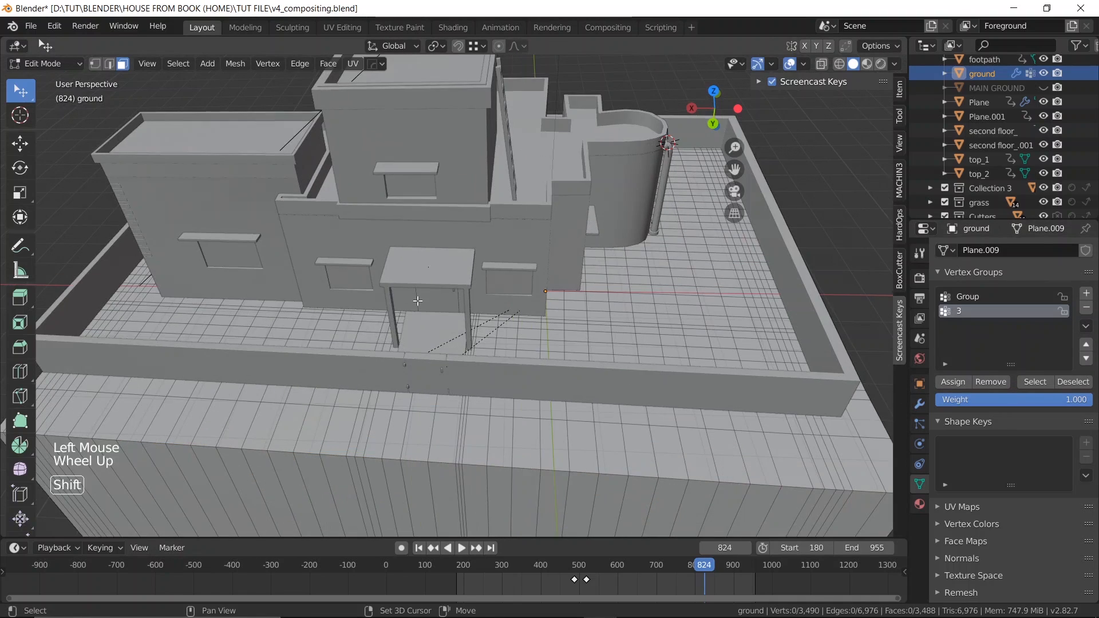
shift+middle_drag(630, 297, 571, 320)
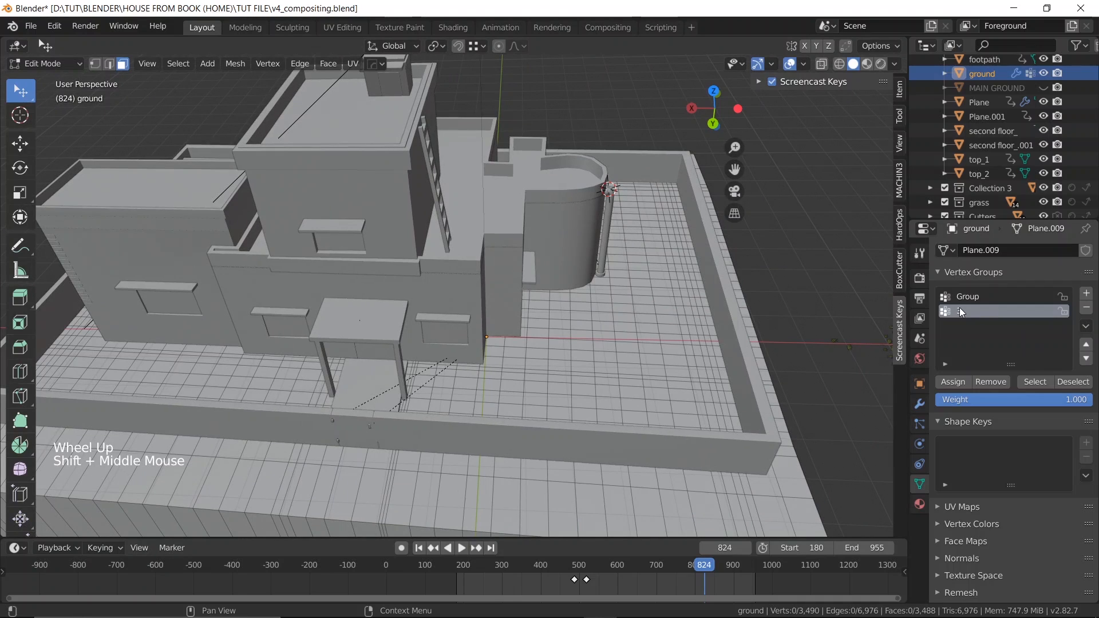
click(1036, 381)
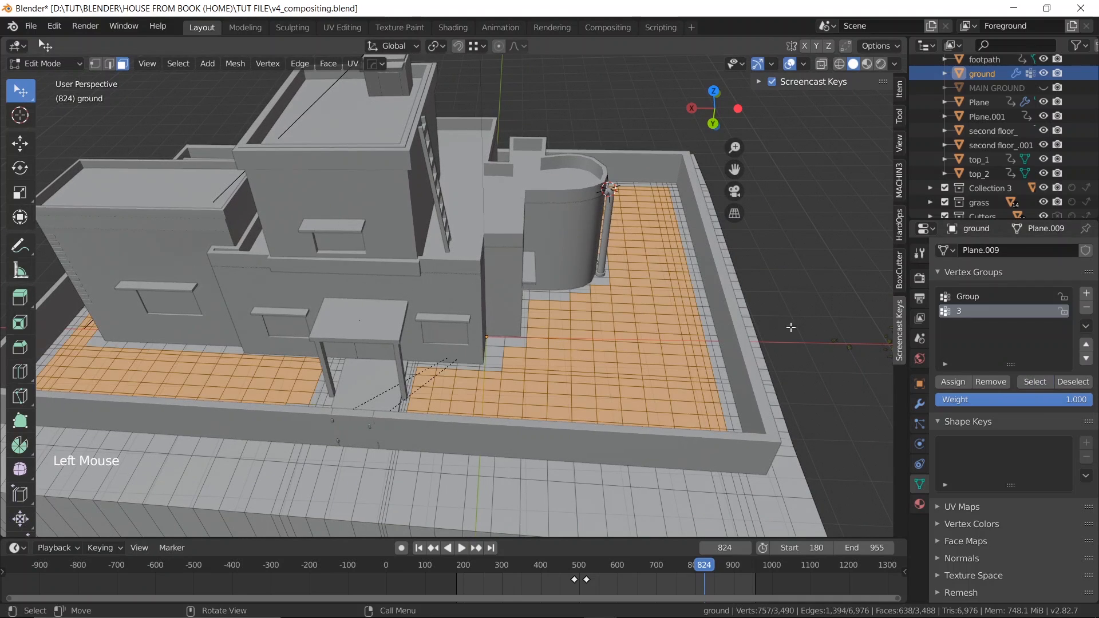
click(801, 303)
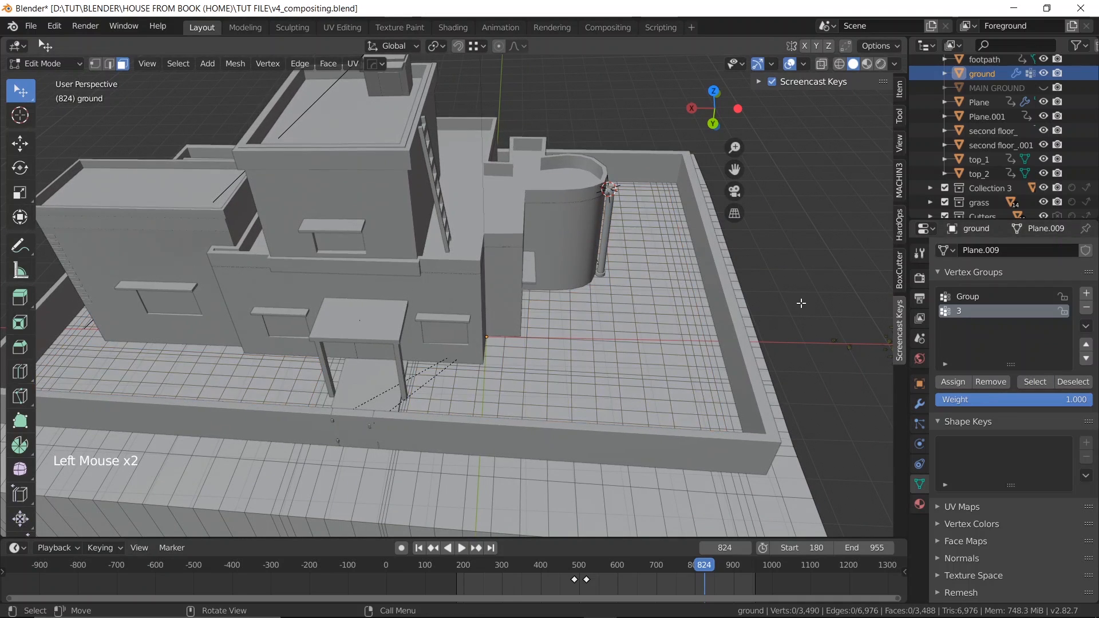
key(Tab)
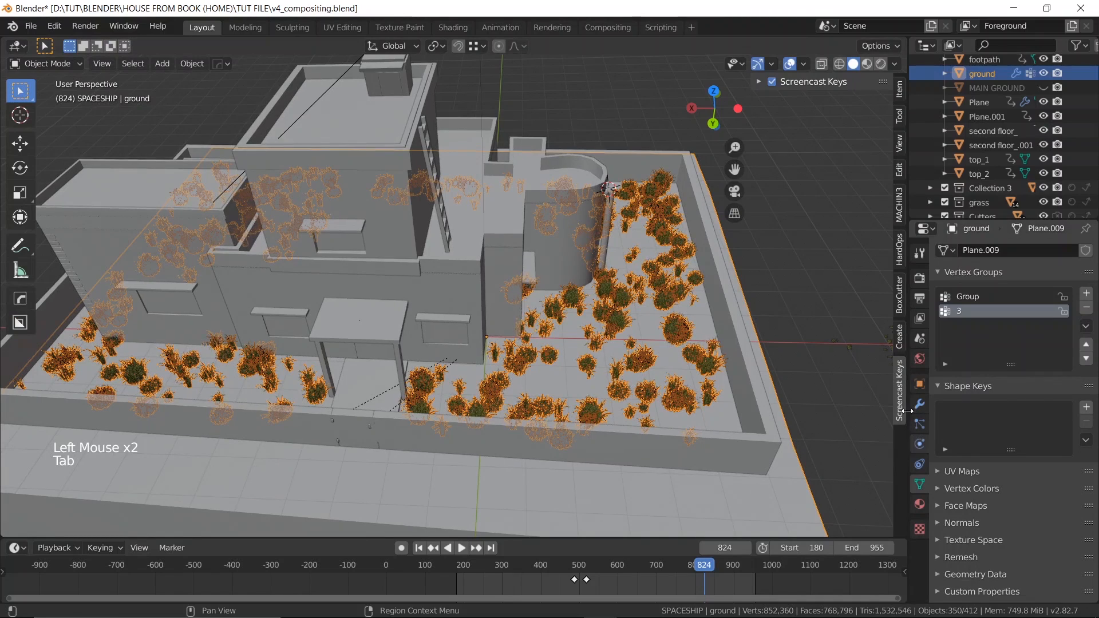
- Go back to the ground's particle settings and check which vertex group controls the grass density
click(920, 425)
scroll(967, 409, down, 10)
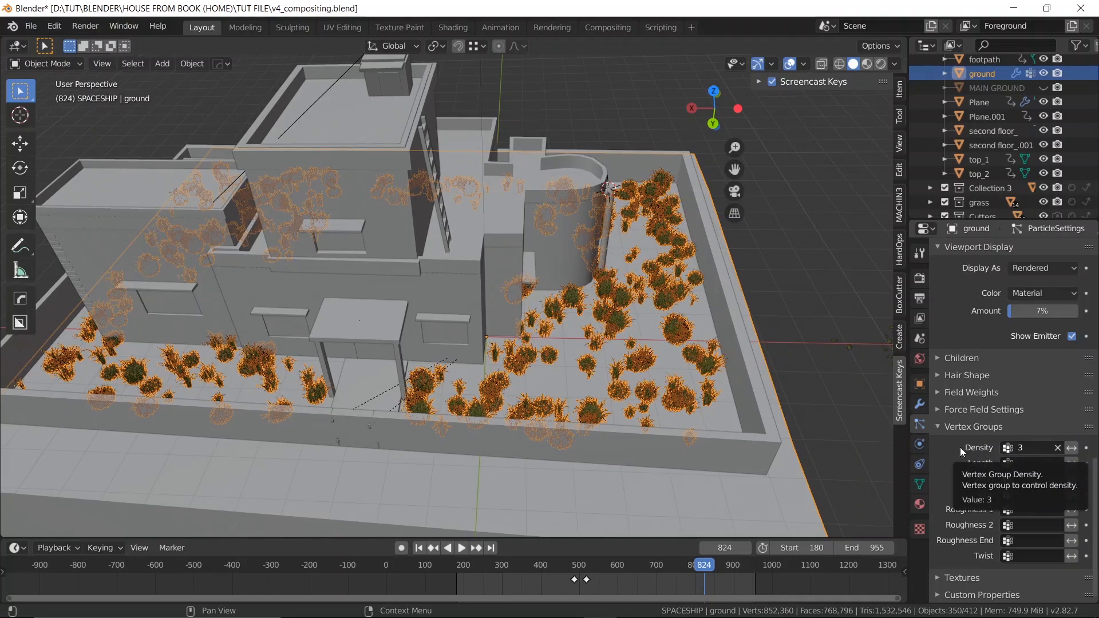
scroll(394, 235, down, 2)
shift+middle_drag(412, 240, 462, 249)
shift+scroll(462, 249, up, 1)
scroll(509, 294, up, 1)
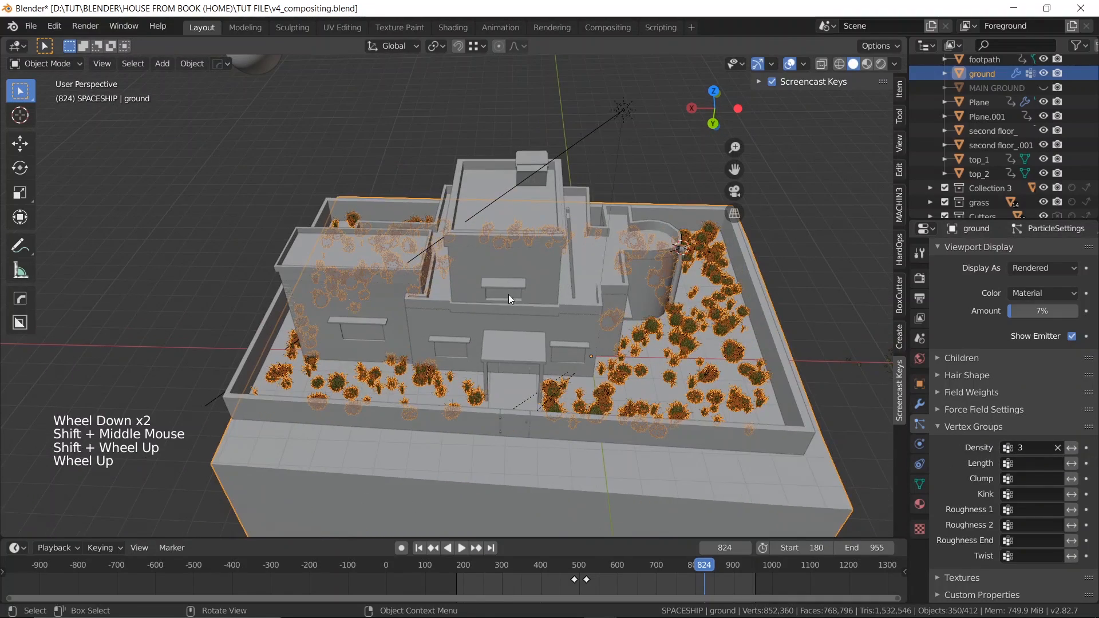
shift+middle_drag(565, 293, 527, 308)
scroll(479, 290, down, 1)
scroll(488, 294, up, 1)
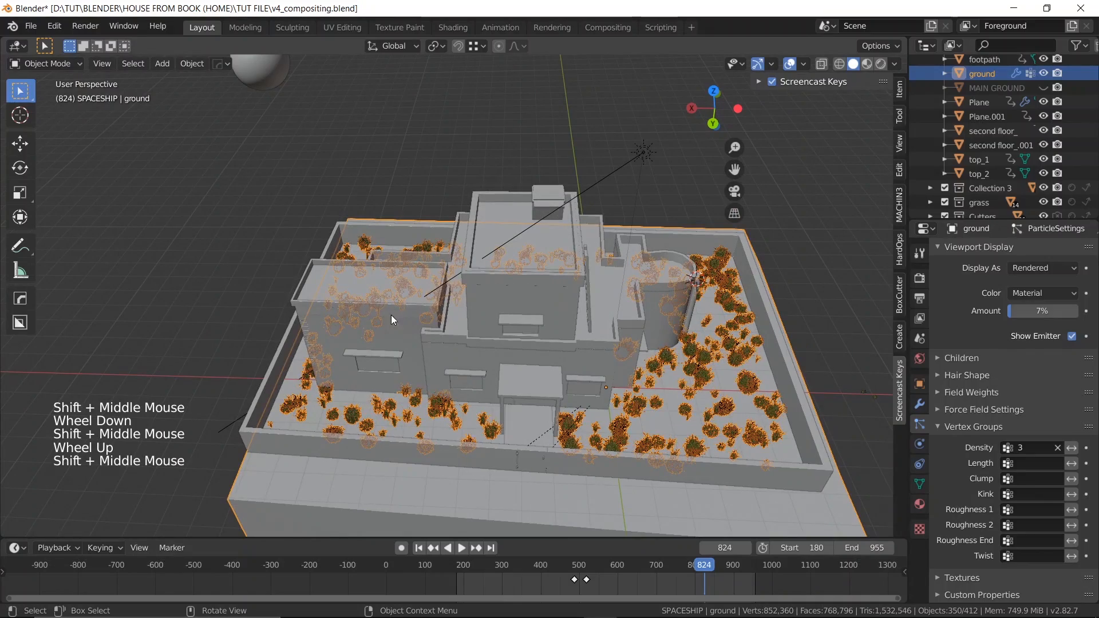
- Select the sphere beyond the plot and show its material nodes in the Shading workspace
shift+middle_drag(489, 340, 478, 284)
scroll(426, 307, down, 1)
scroll(428, 256, up, 1)
scroll(428, 256, down, 2)
scroll(384, 271, up, 1)
middle_drag(384, 271, 445, 277)
scroll(423, 260, down, 1)
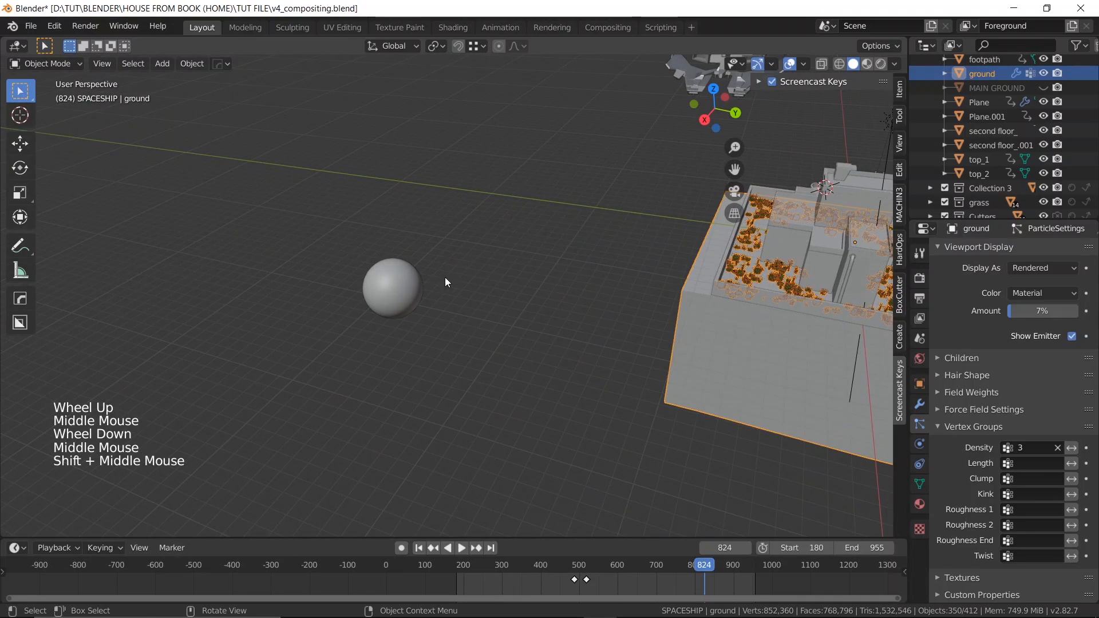
click(410, 273)
scroll(411, 273, up, 3)
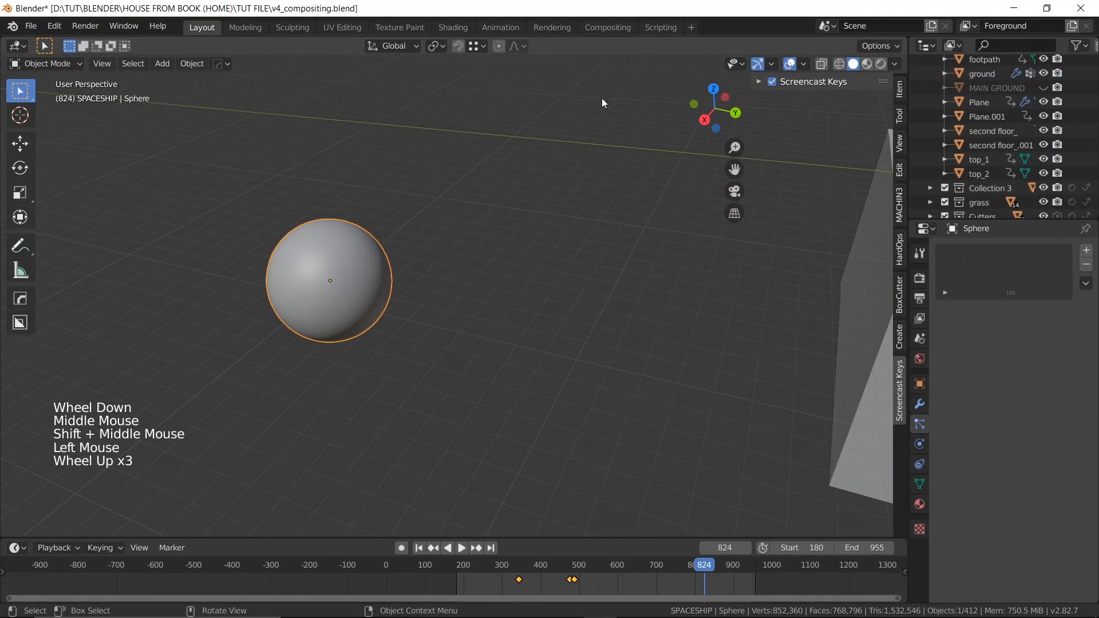
click(441, 28)
key(Home)
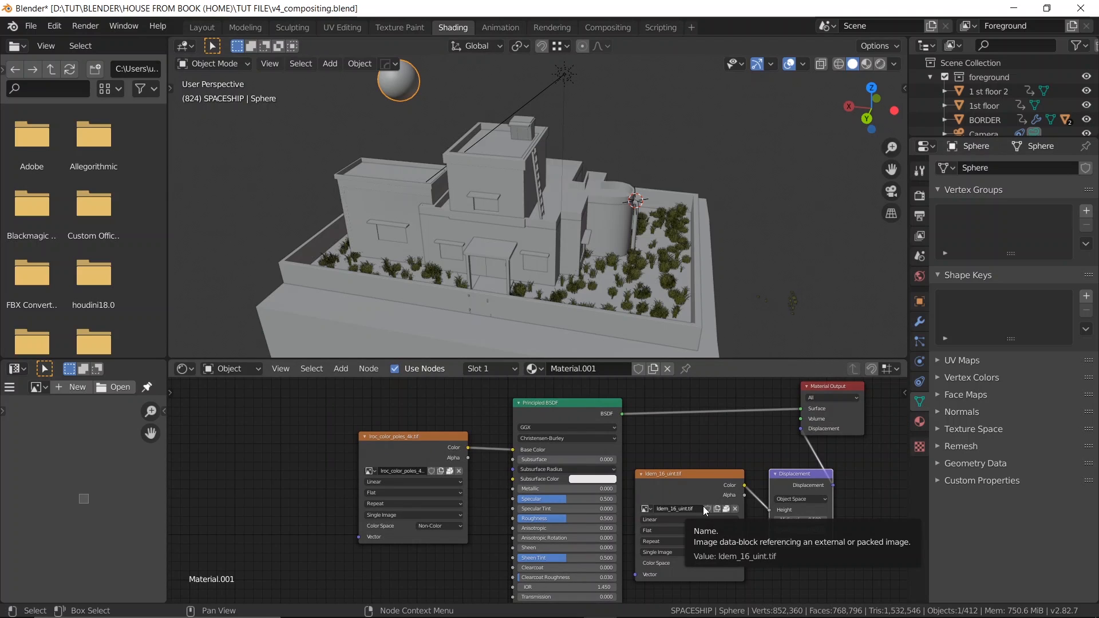
- Return to the Layout workspace and locate the car beside the ground block
click(196, 25)
scroll(644, 235, down, 6)
shift+middle_drag(636, 225, 450, 208)
shift+middle_drag(556, 253, 575, 60)
middle_click(459, 596)
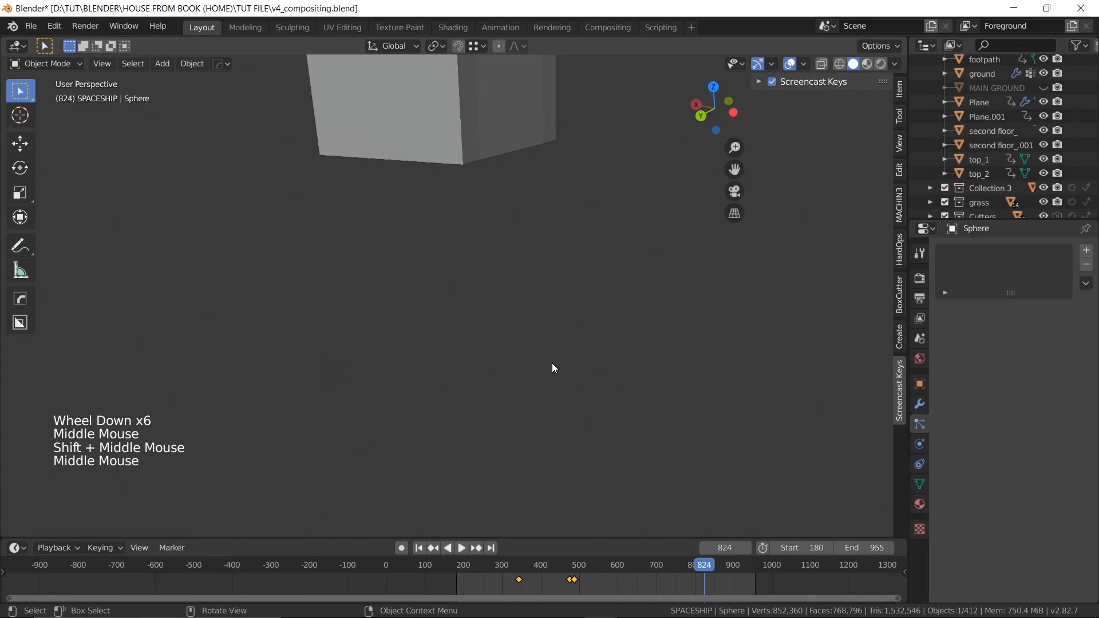
scroll(495, 300, down, 2)
middle_drag(495, 300, 271, 371)
scroll(532, 348, up, 2)
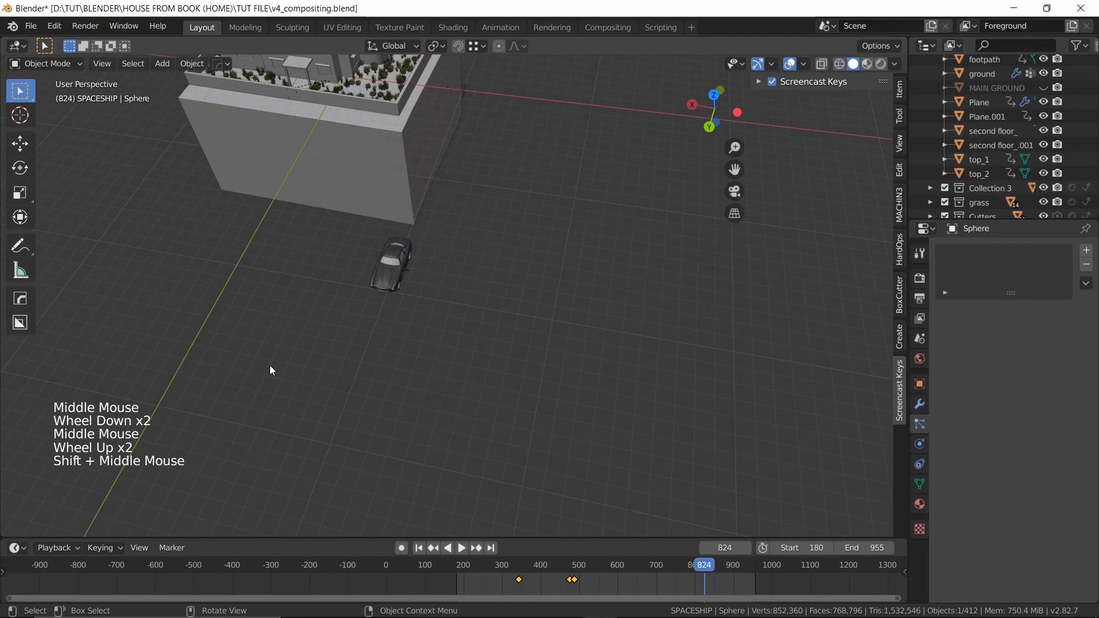
- Inspect the car and the plot, and reselect the ground block
drag(271, 370, 462, 226)
scroll(399, 252, up, 2)
shift+middle_drag(399, 252, 428, 297)
scroll(439, 303, down, 1)
scroll(455, 253, down, 2)
shift+middle_drag(454, 252, 513, 284)
scroll(441, 284, up, 2)
click(513, 284)
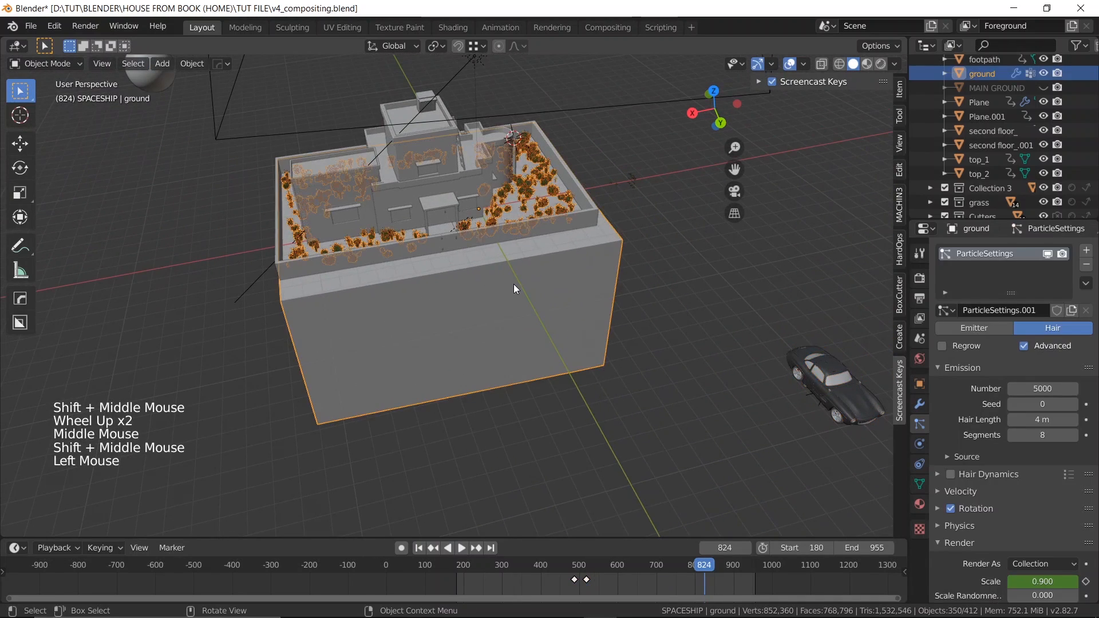
scroll(514, 284, up, 1)
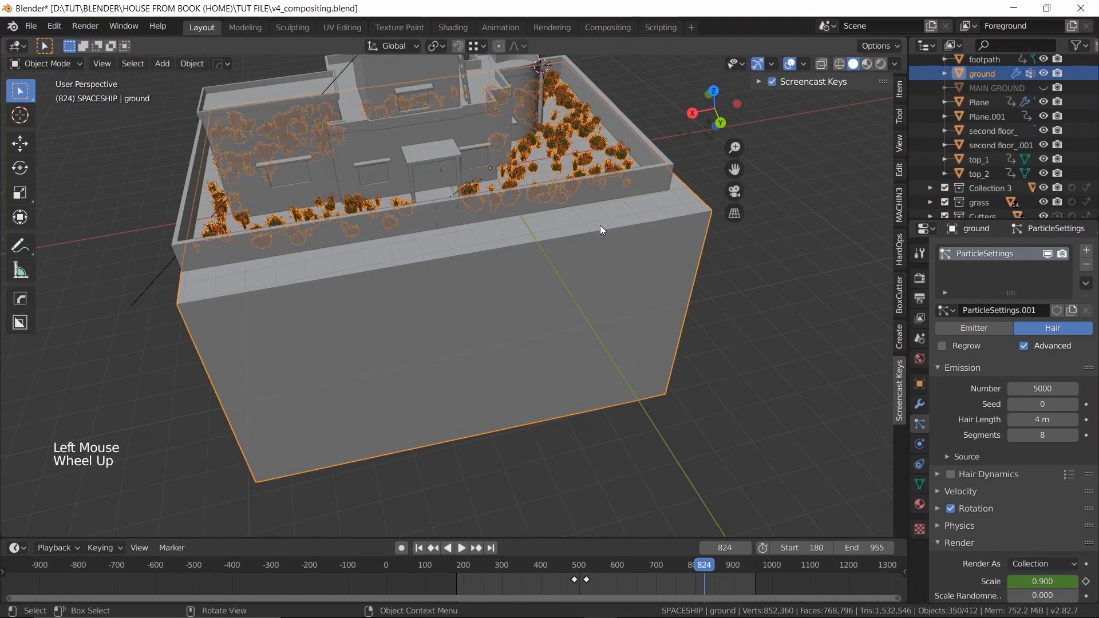
- Scrub the timeline from frame 209 to 338 and review the house assembling on the ground block
drag(505, 568, 467, 567)
scroll(331, 176, up, 2)
shift+middle_drag(331, 176, 413, 181)
scroll(427, 207, down, 1)
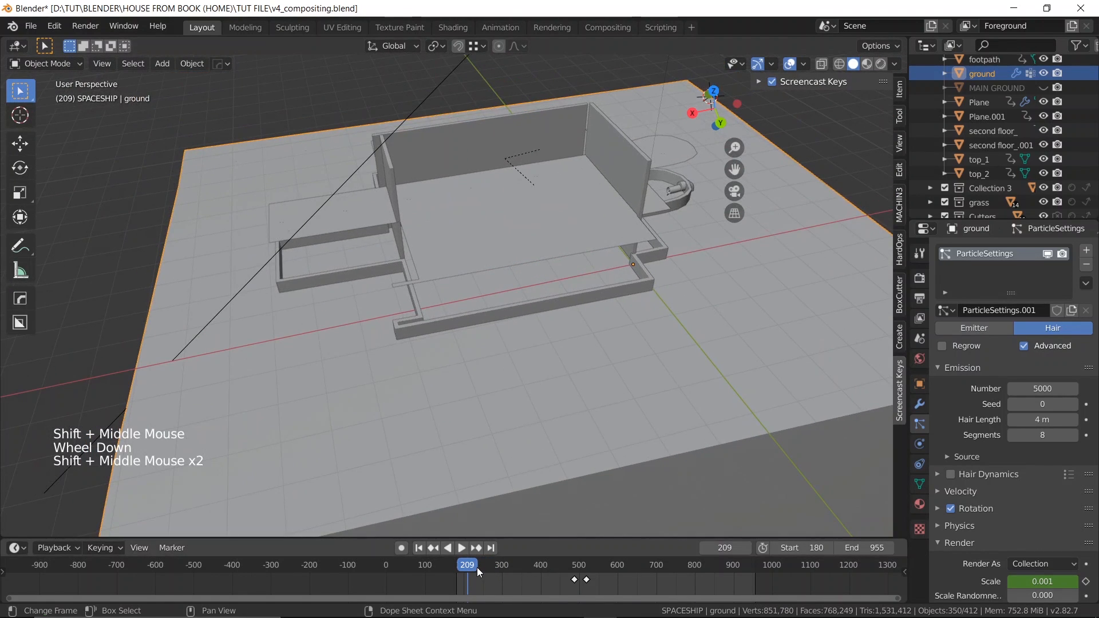
drag(477, 568, 482, 540)
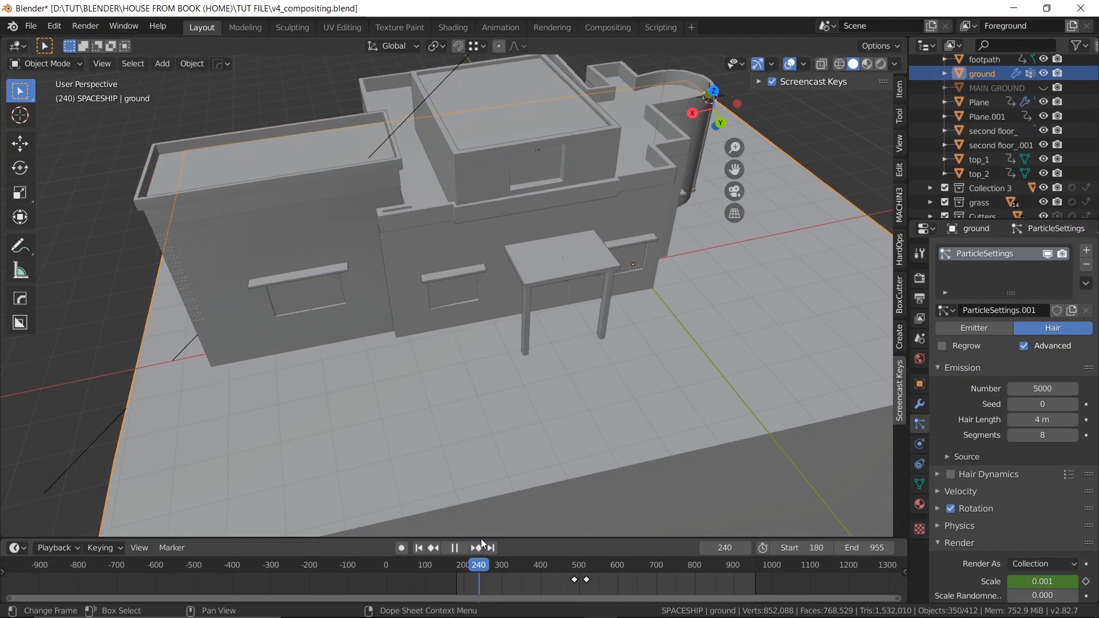
scroll(469, 215, down, 3)
shift+middle_drag(469, 215, 430, 228)
scroll(478, 235, up, 3)
shift+middle_drag(223, 189, 376, 252)
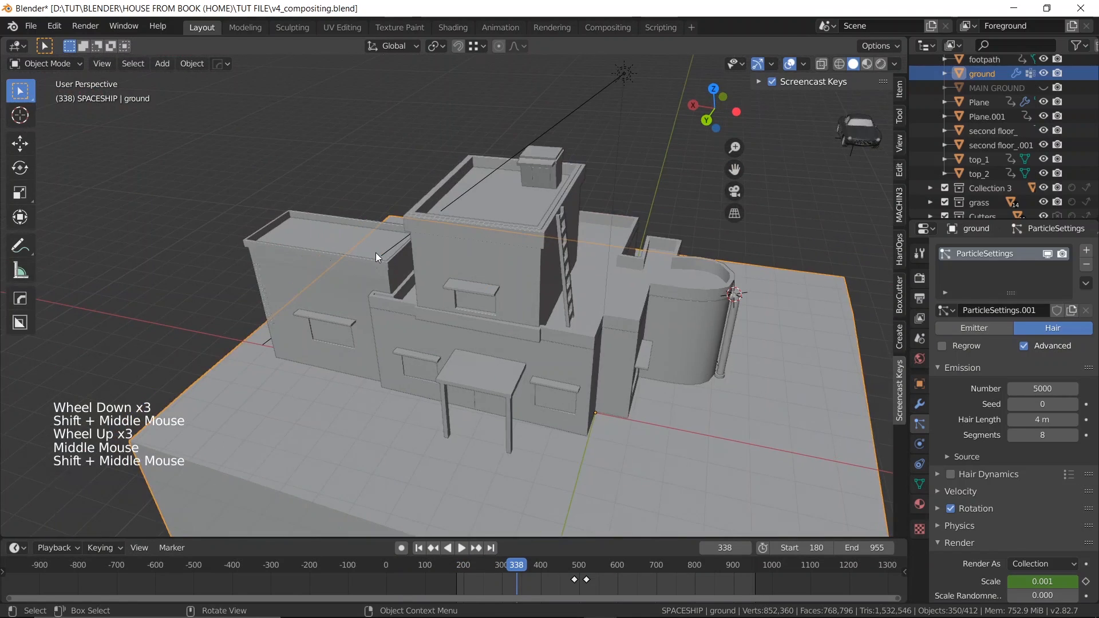
- Select the ladder against the upper floor, frame it closely, and show its transform values at frame 246
scroll(375, 253, up, 2)
scroll(376, 252, down, 2)
click(563, 252)
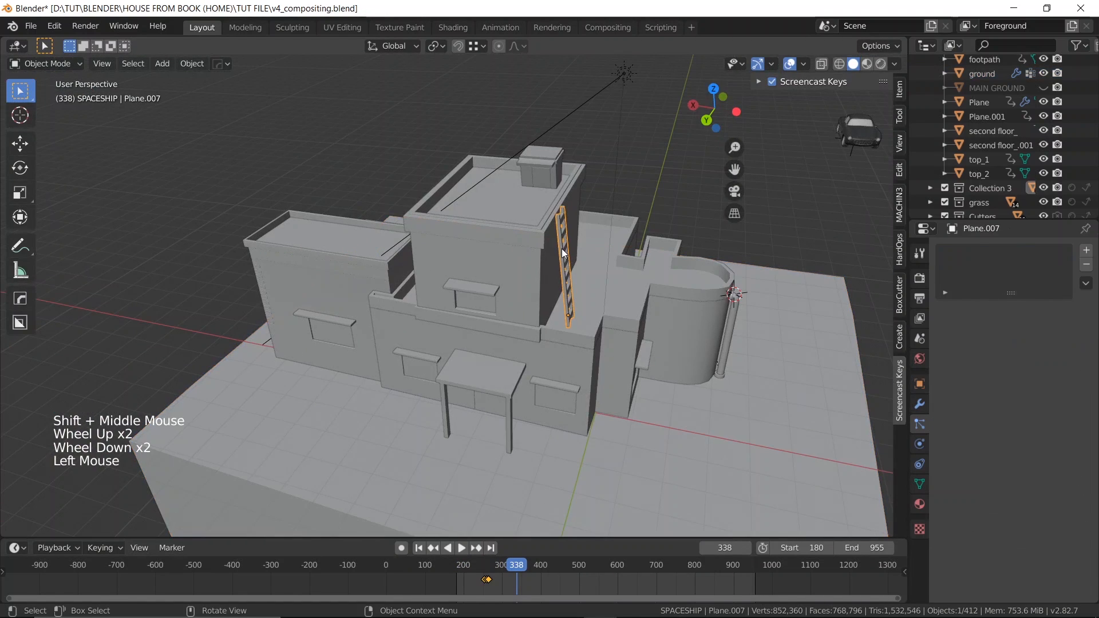
key(KP_Decimal)
scroll(464, 245, down, 1)
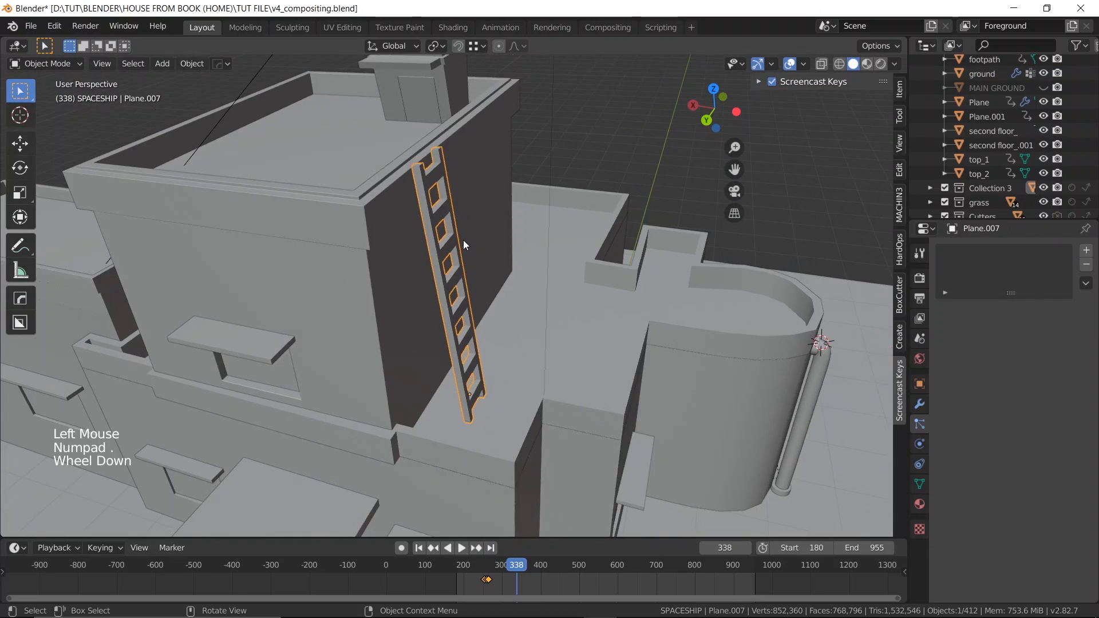
click(481, 565)
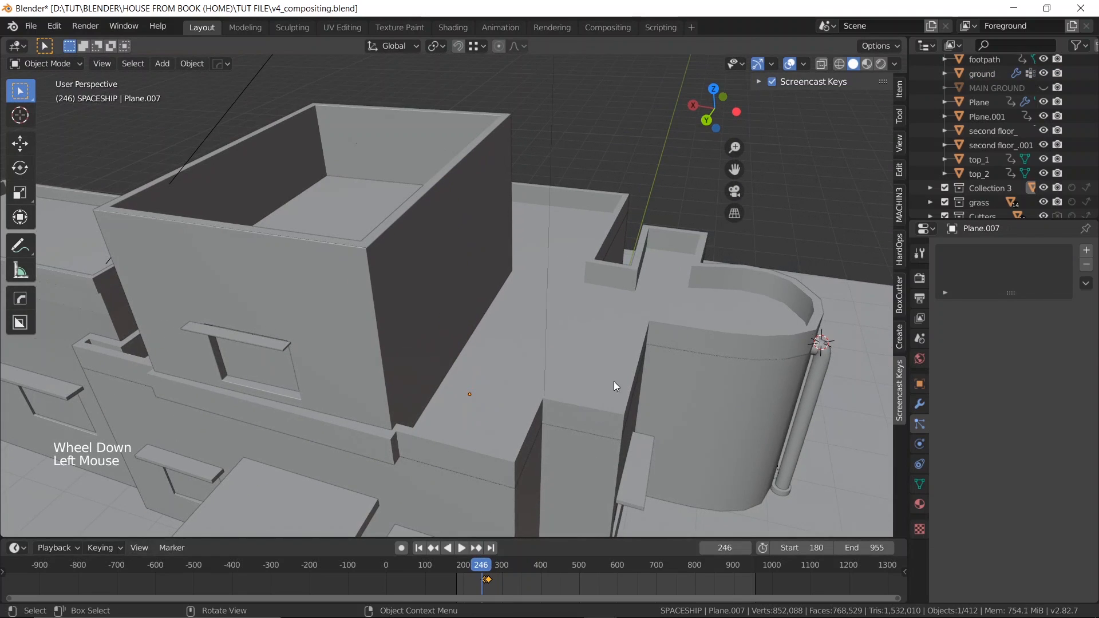
key(n)
key(n)
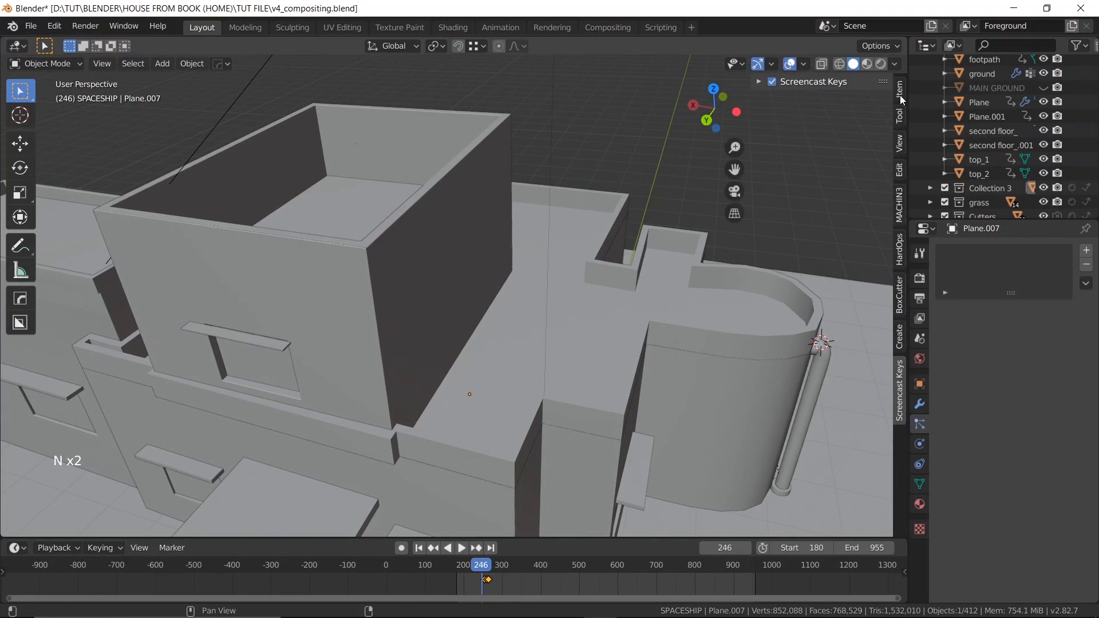
click(900, 91)
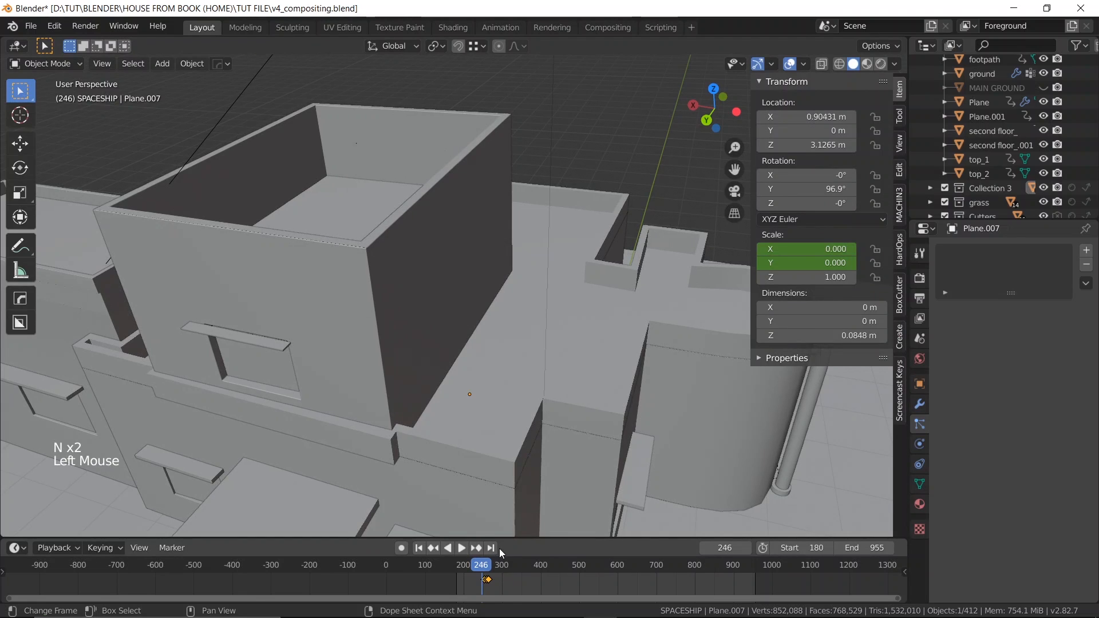
- Step frame by frame from 246 to 265 to watch the ladder's keyframed X and Y scale change
key(Right)
key(Right)
key(Right)
key(Right)
key(Right)
key(Right)
key(Right)
key(Right)
key(Right)
key(Right)
key(Right)
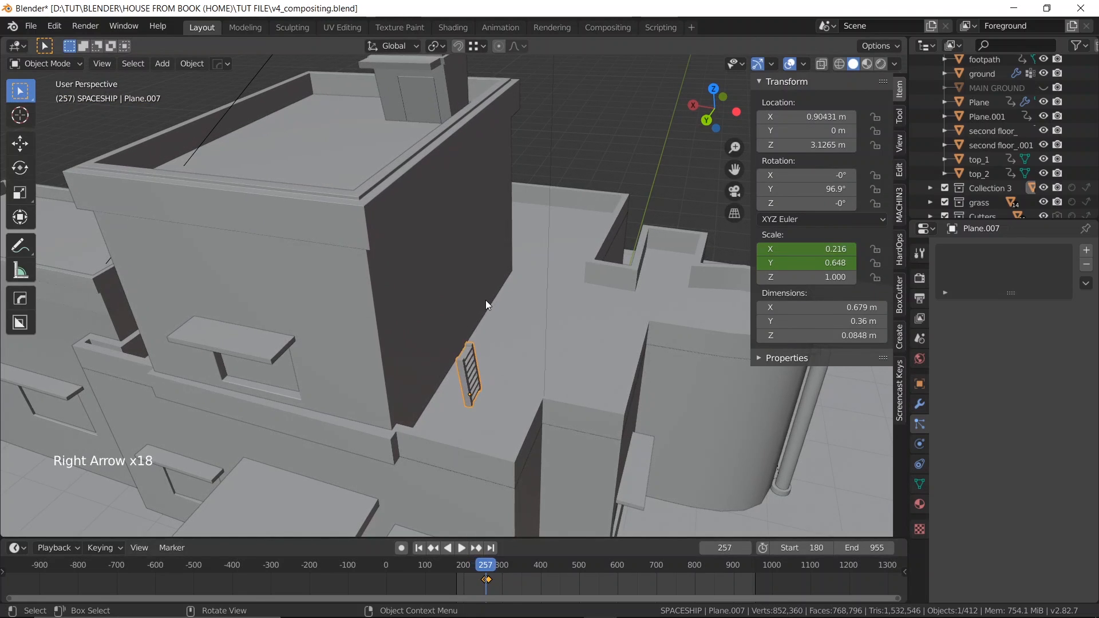
key(Right)
key(Right)
key(Right)
key(Right)
key(Right)
key(Right)
key(Right)
key(Right)
key(Right)
key(Right)
key(Right)
key(Right)
- Look through the camera at the house and preview frame 265 in rendered shading
scroll(417, 311, down, 1)
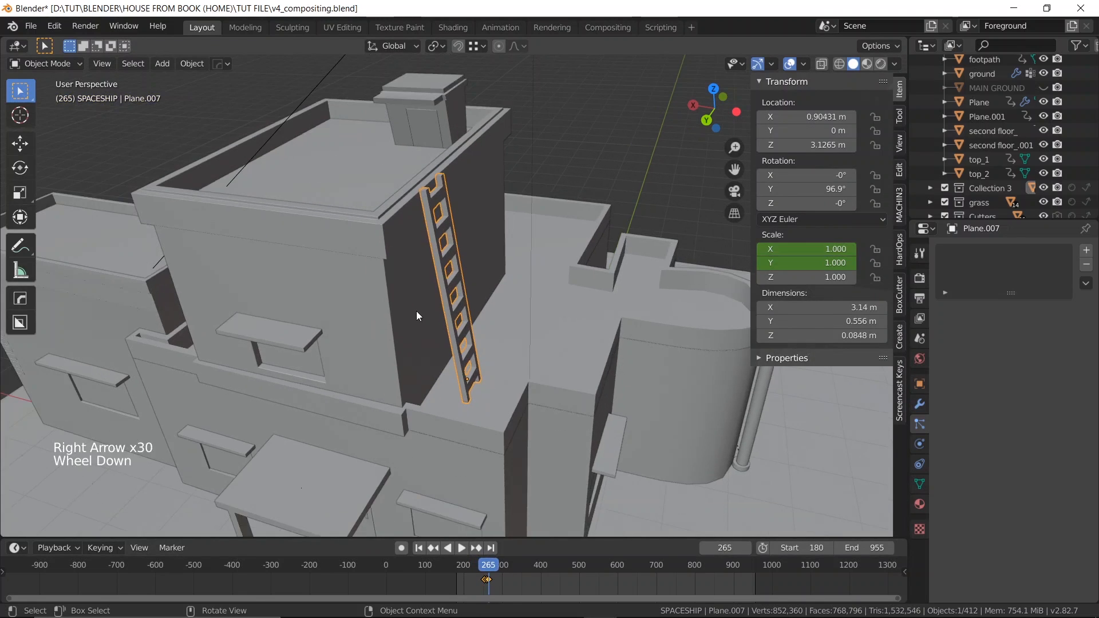
scroll(187, 293, down, 1)
shift+middle_drag(188, 294, 251, 293)
scroll(250, 290, down, 2)
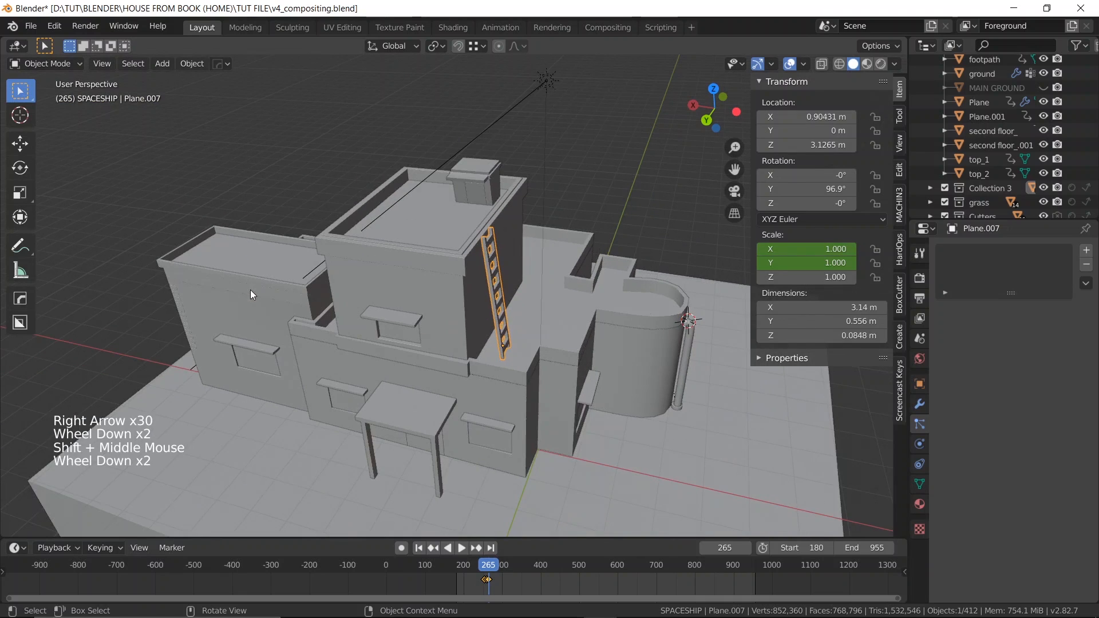
scroll(258, 299, down, 3)
key(KP_0)
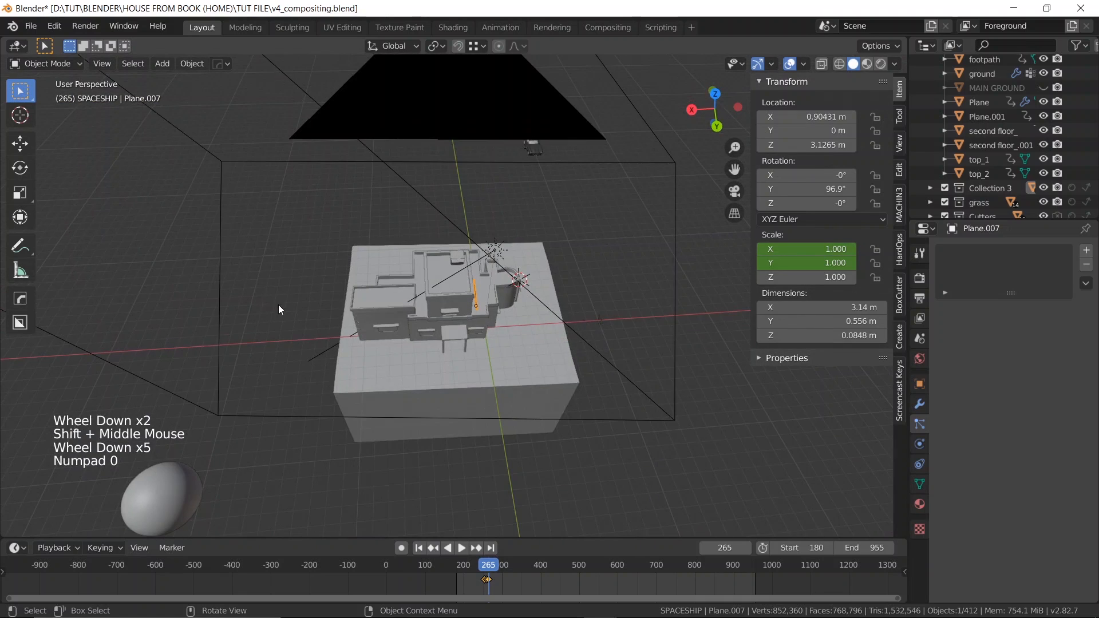
scroll(282, 307, up, 2)
shift+middle_drag(302, 331, 304, 295)
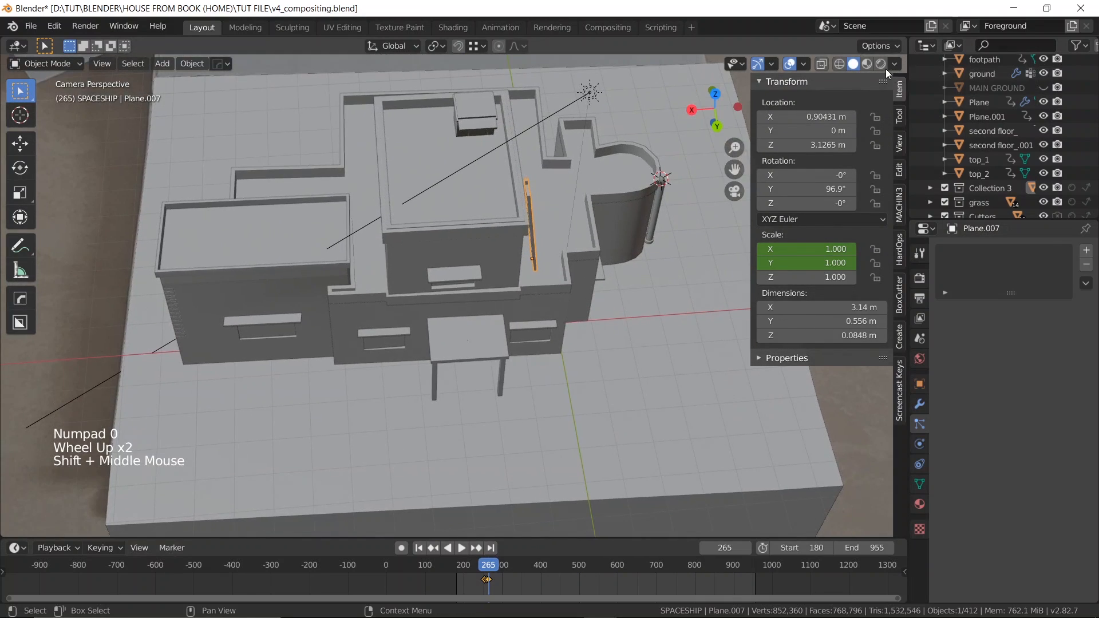
click(880, 64)
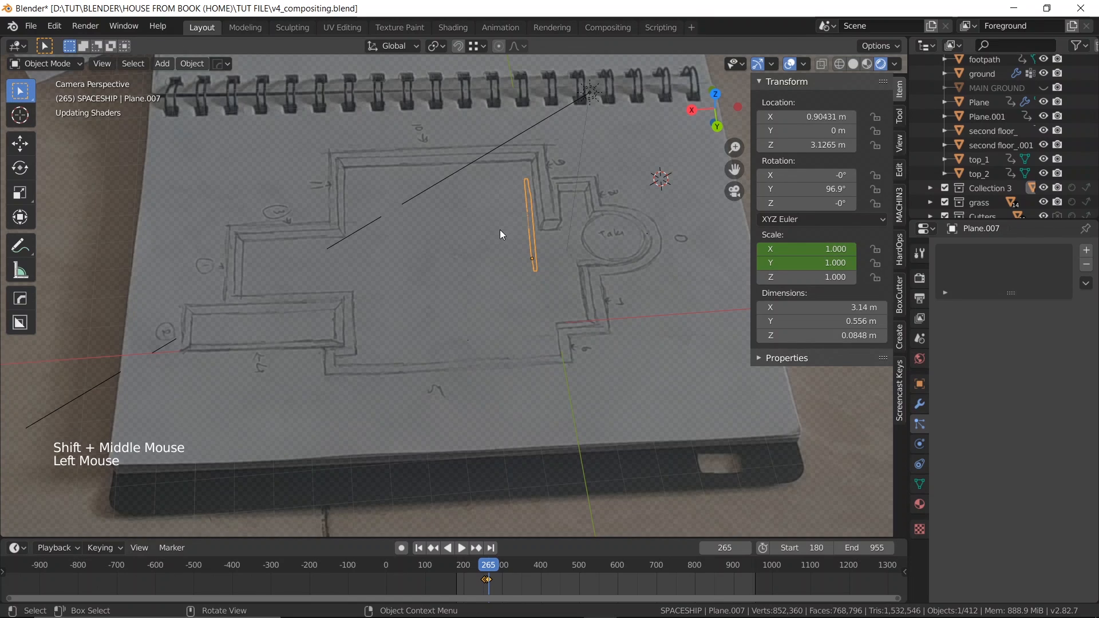
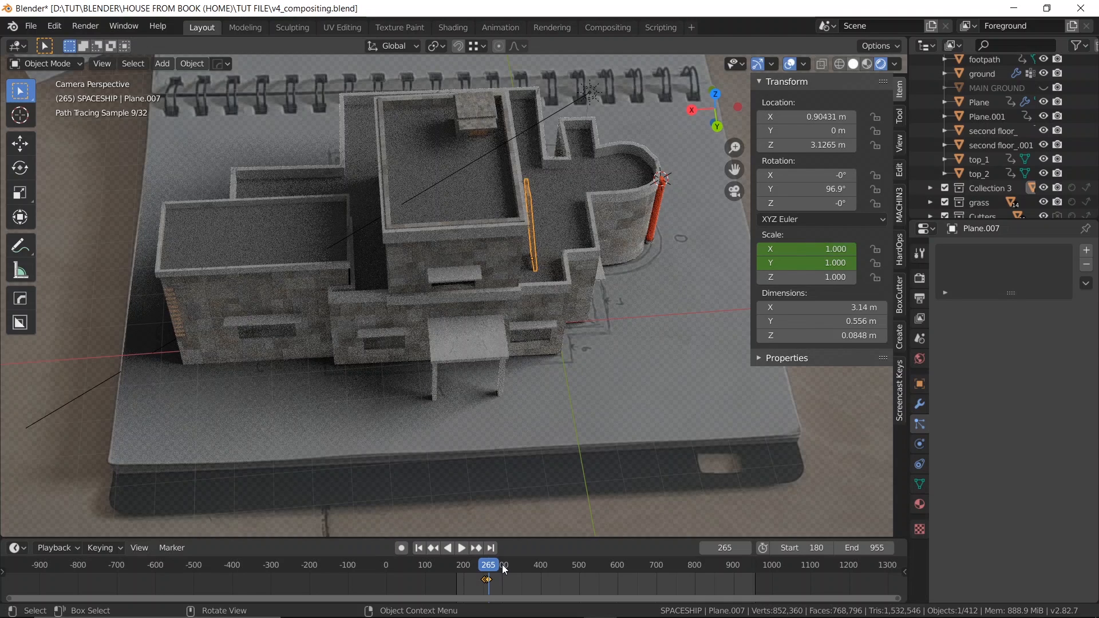
- Select the ground, preview frame 213 in rendered shading, and return to solid shading
click(983, 74)
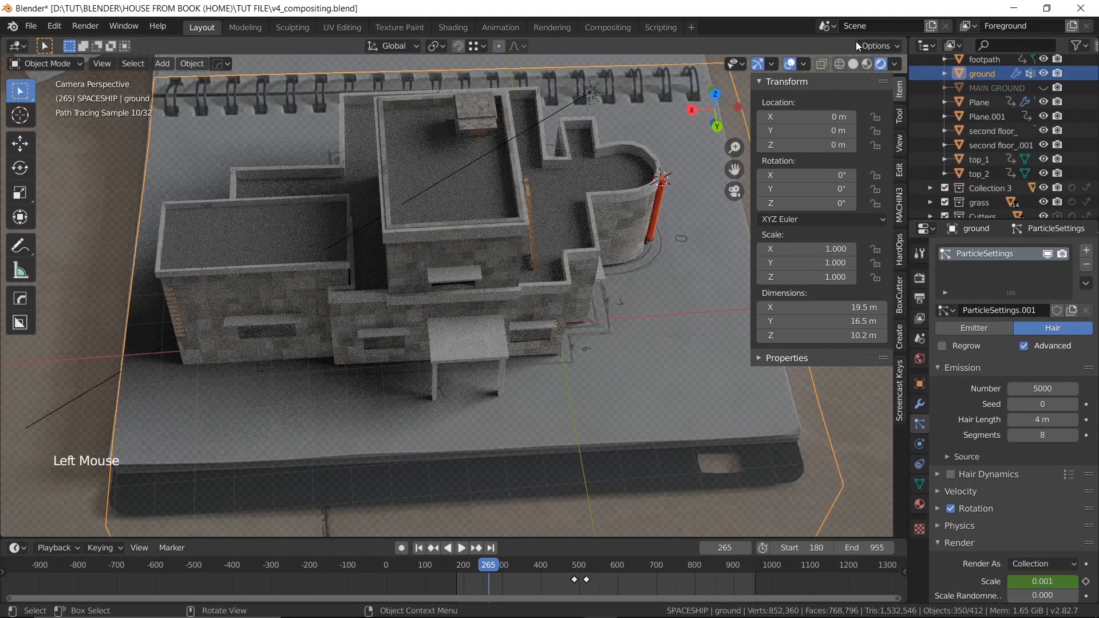
click(850, 67)
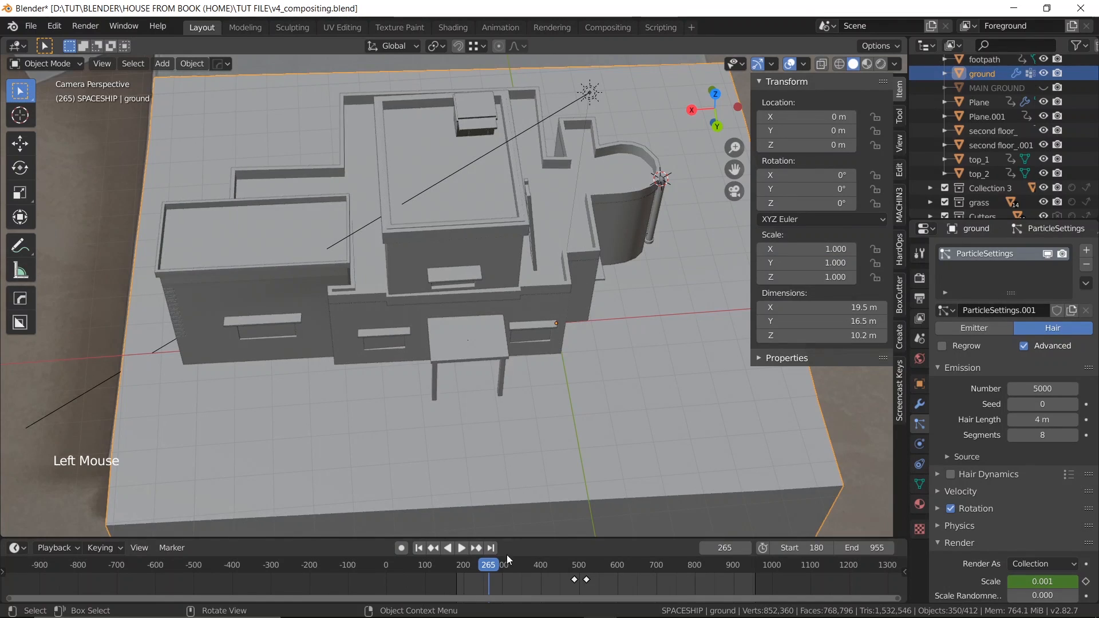
double_click(472, 562)
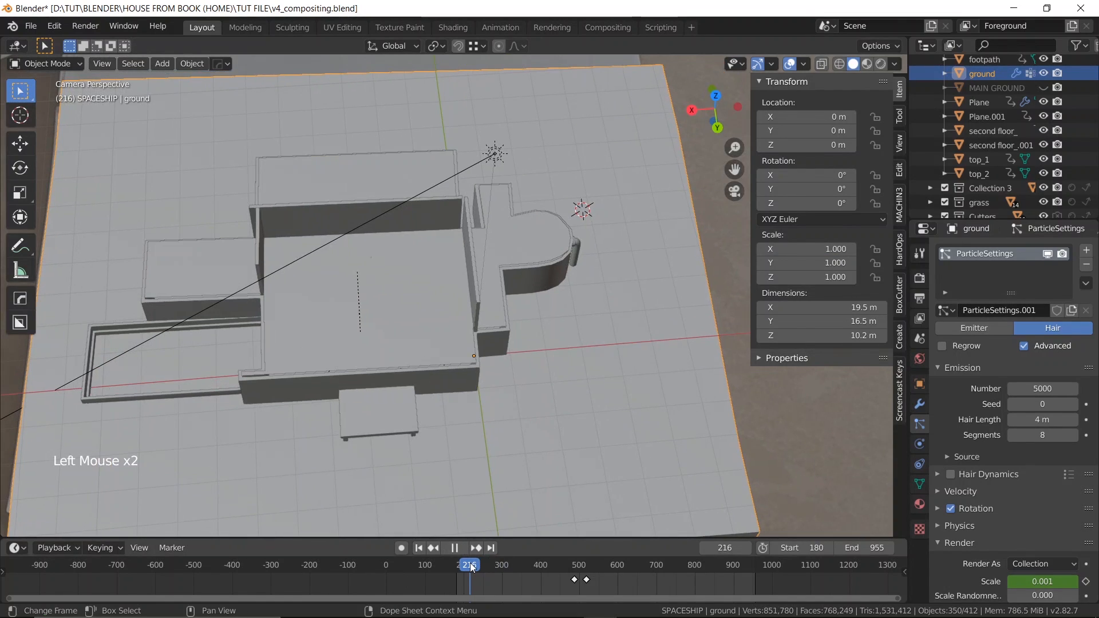
drag(469, 563, 468, 564)
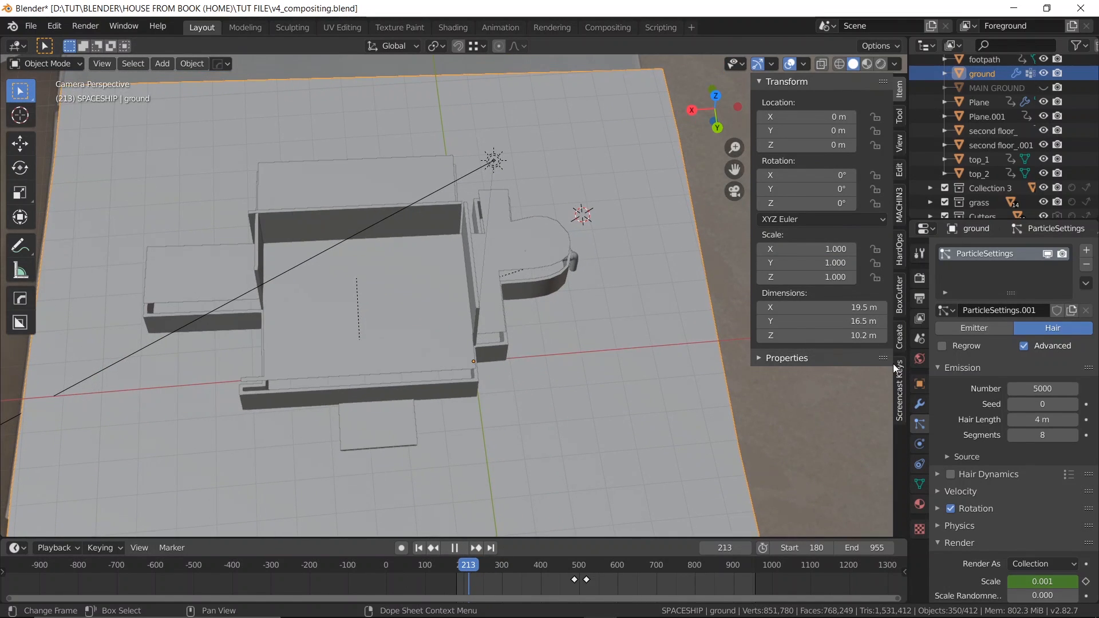
click(881, 64)
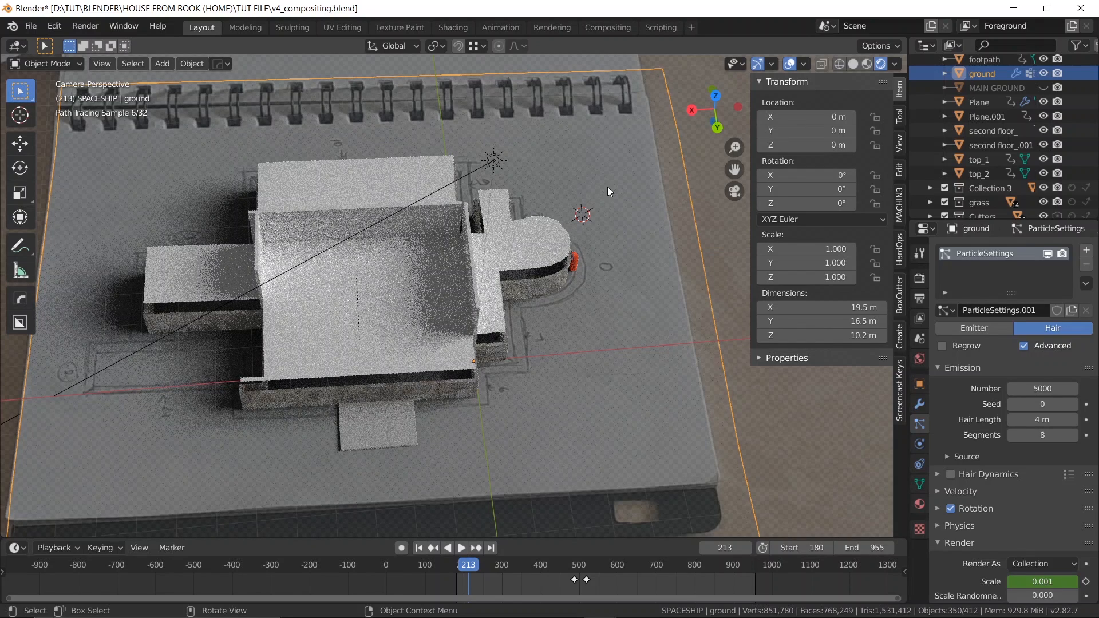
click(854, 64)
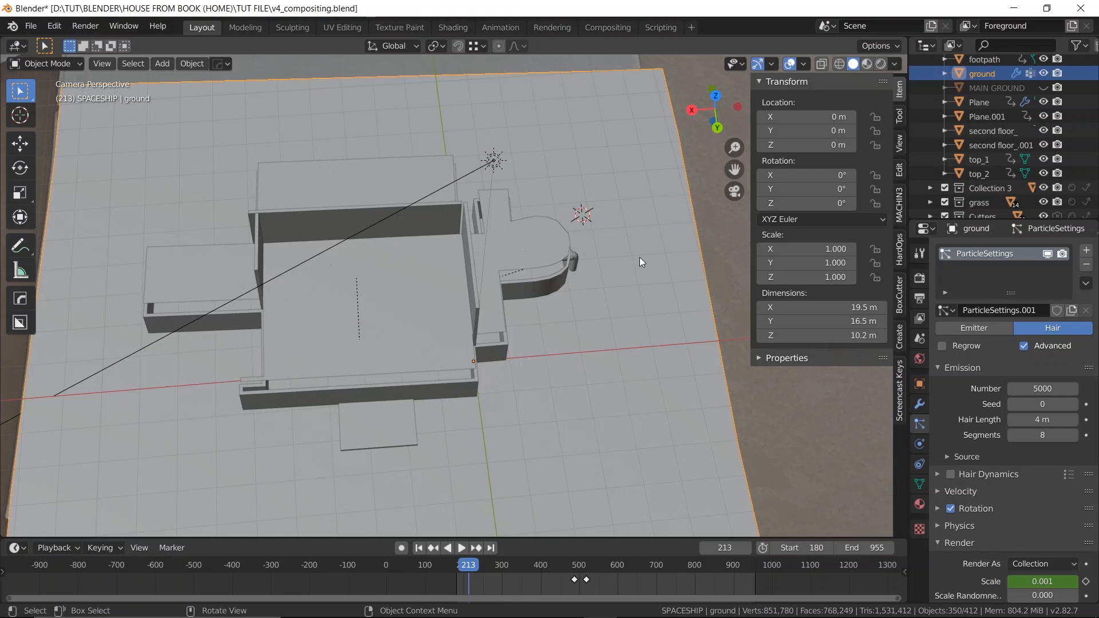
- Select the camera and examine the movie clip settings under its background images
scroll(610, 238, down, 5)
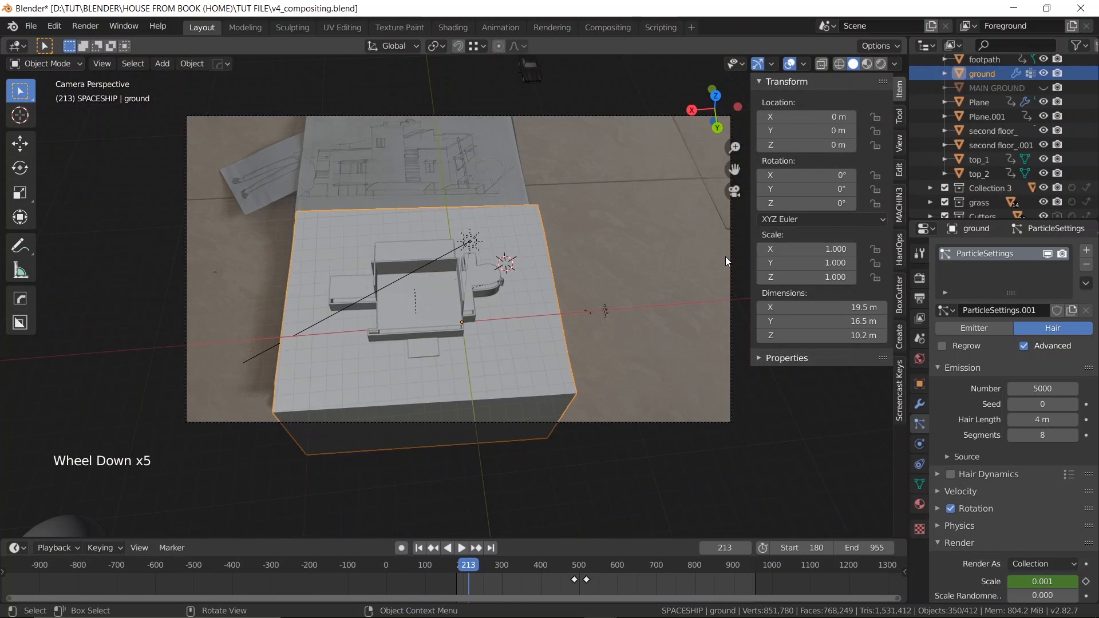
click(730, 255)
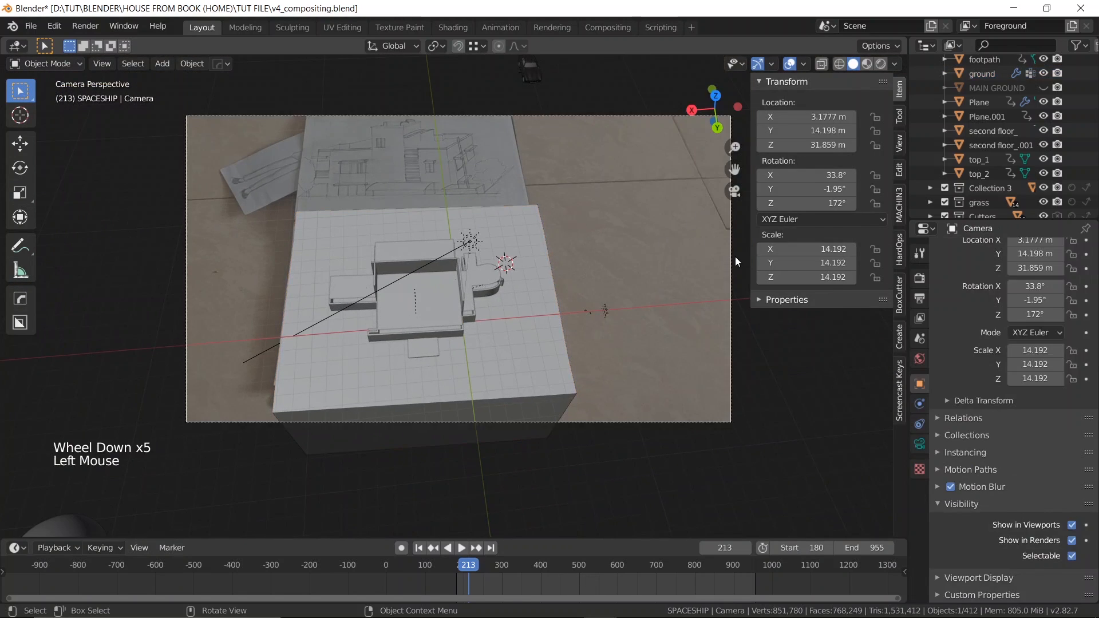
click(919, 445)
scroll(971, 441, down, 3)
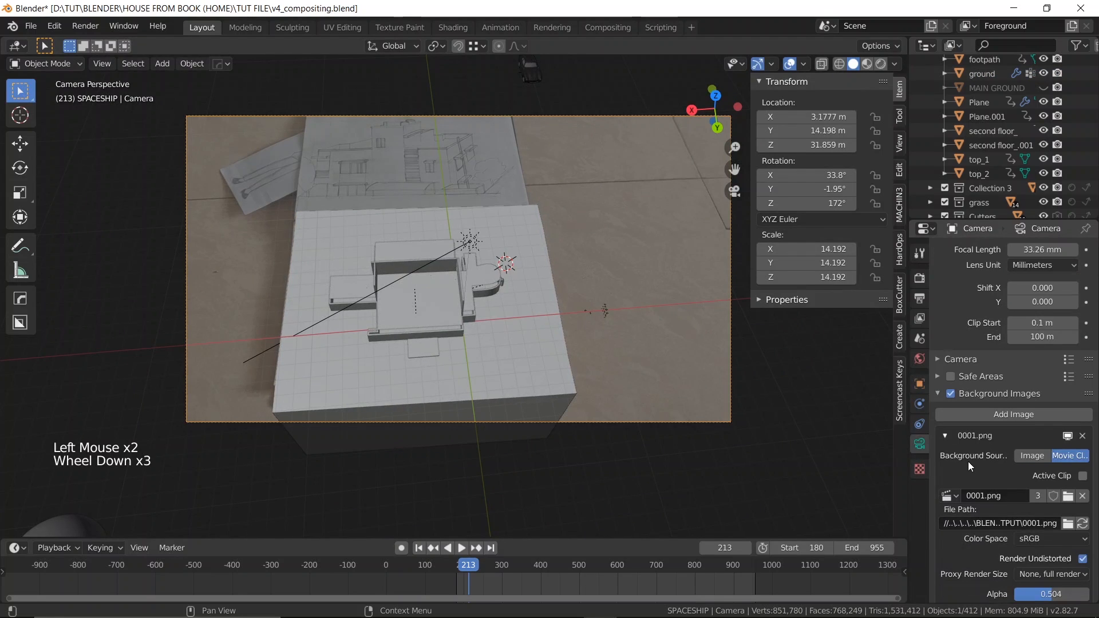
scroll(967, 462, down, 3)
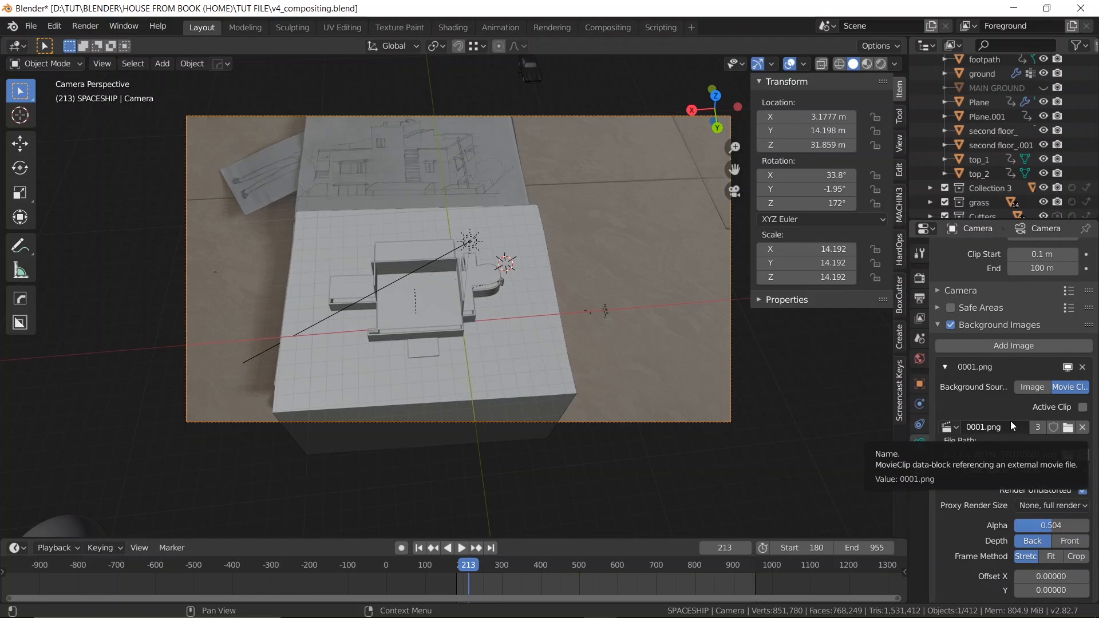
scroll(382, 156, up, 2)
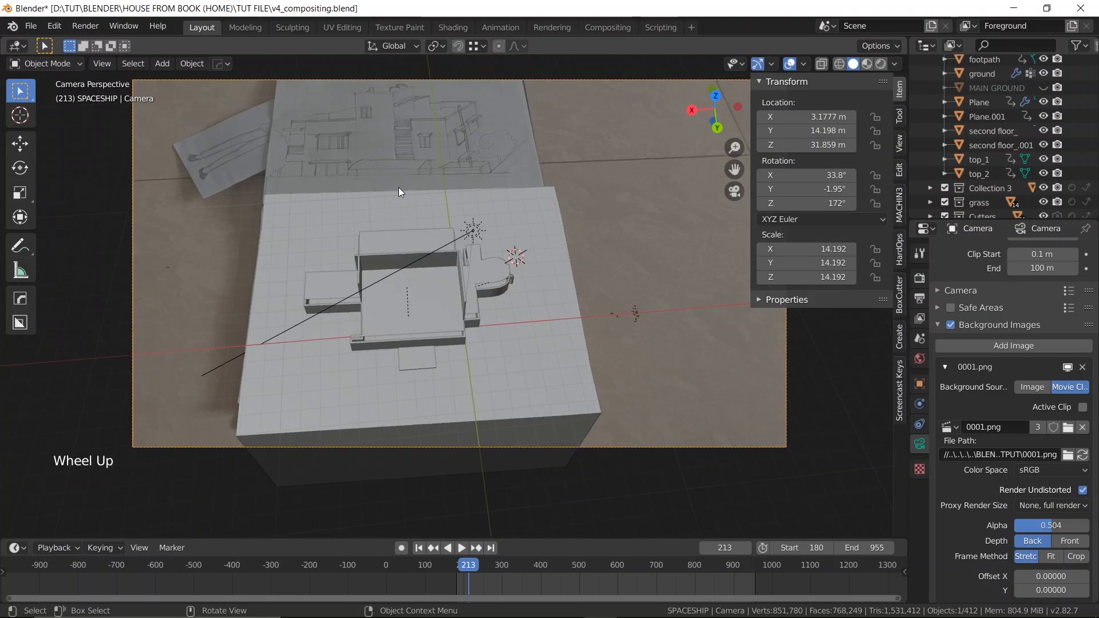
- Look through the scene's output and render properties and expand the Film settings to check the Transparent option
middle_drag(399, 187, 414, 246)
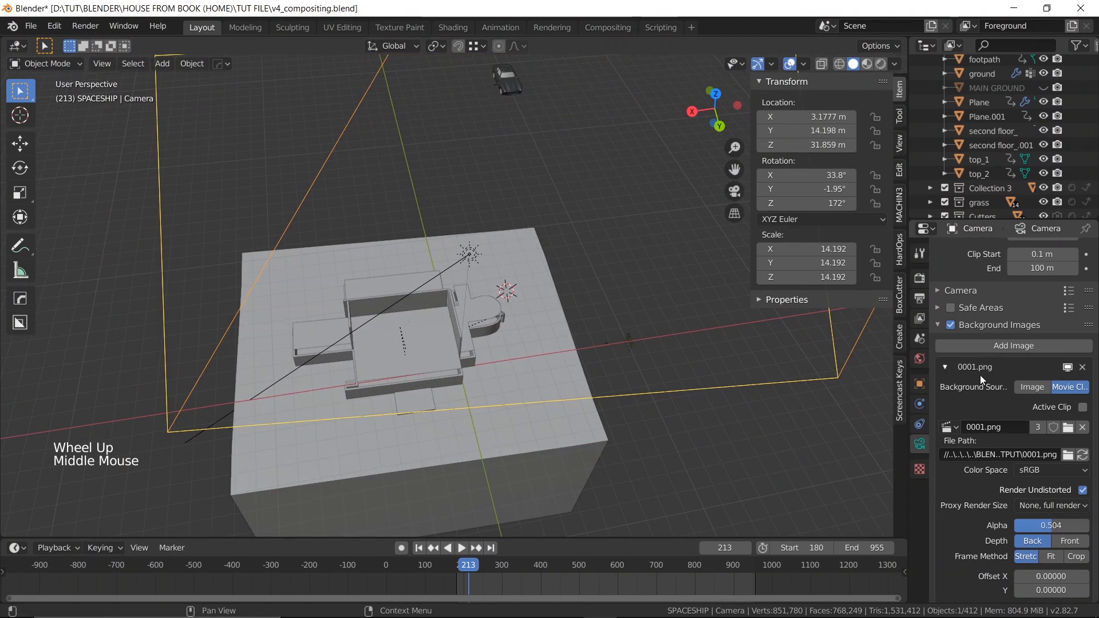
click(919, 319)
click(920, 279)
click(919, 298)
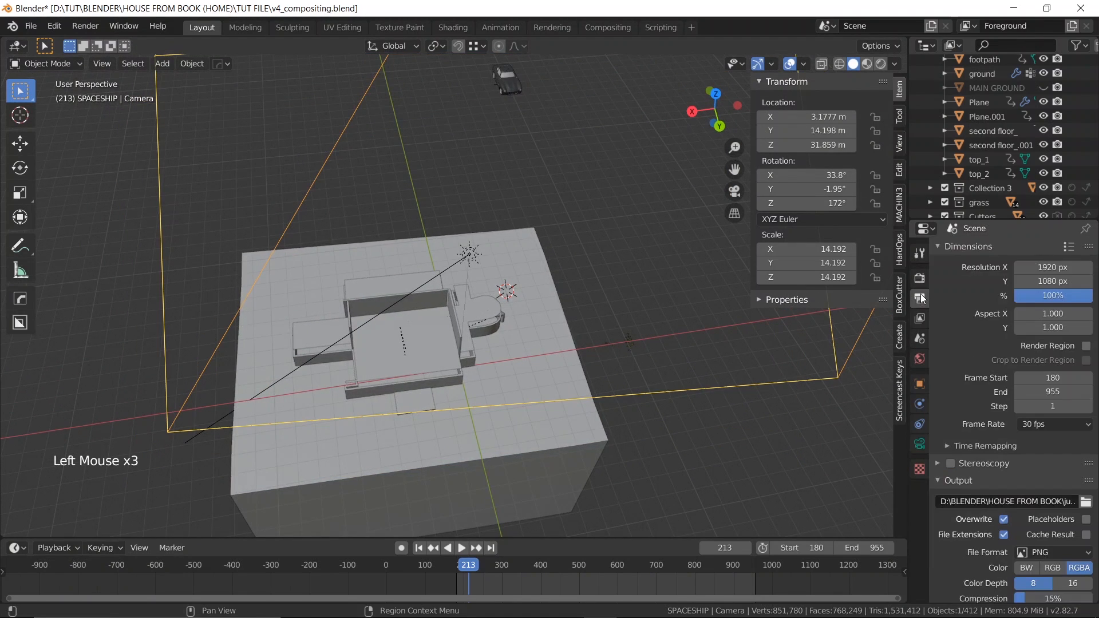
click(919, 318)
click(919, 279)
scroll(960, 485, down, 3)
scroll(960, 484, down, 1)
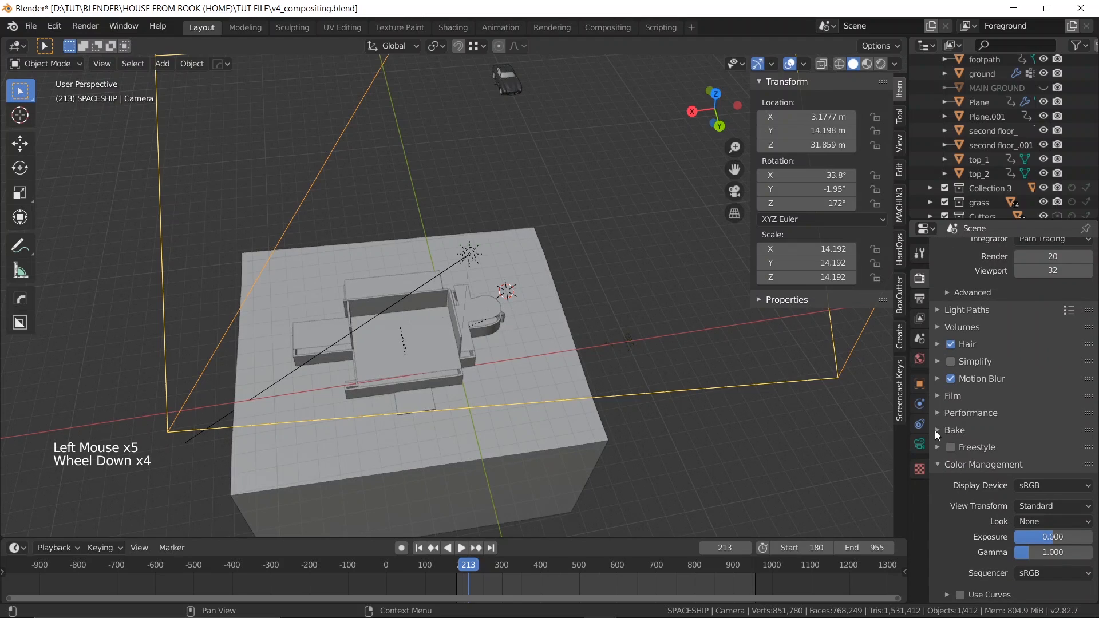
click(936, 394)
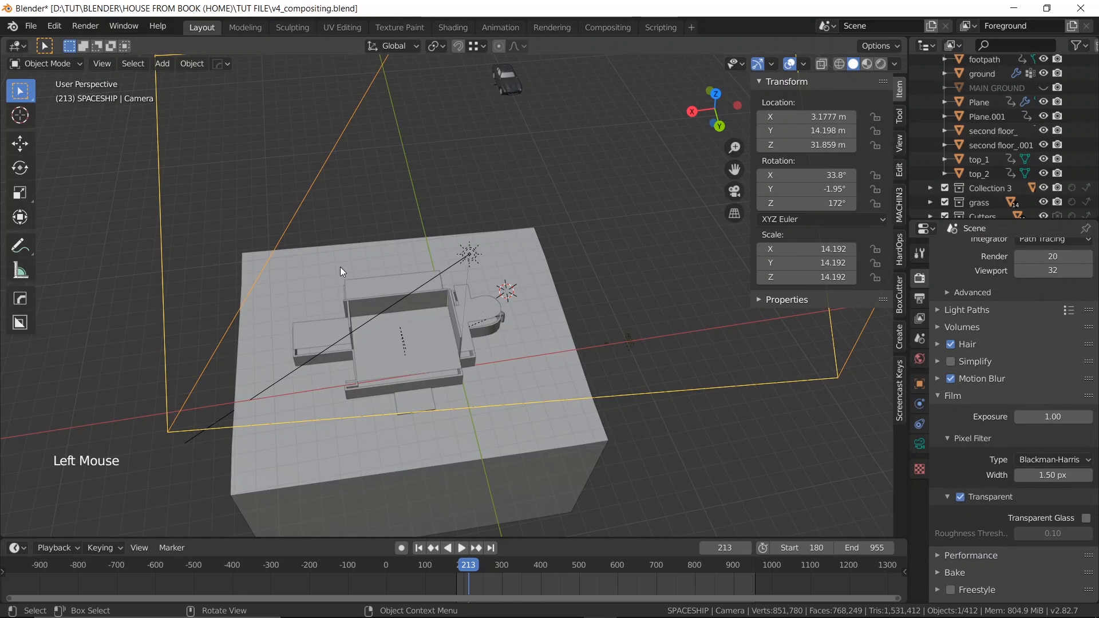
- Open the Compositing workspace to show the node tree and save the file
click(595, 24)
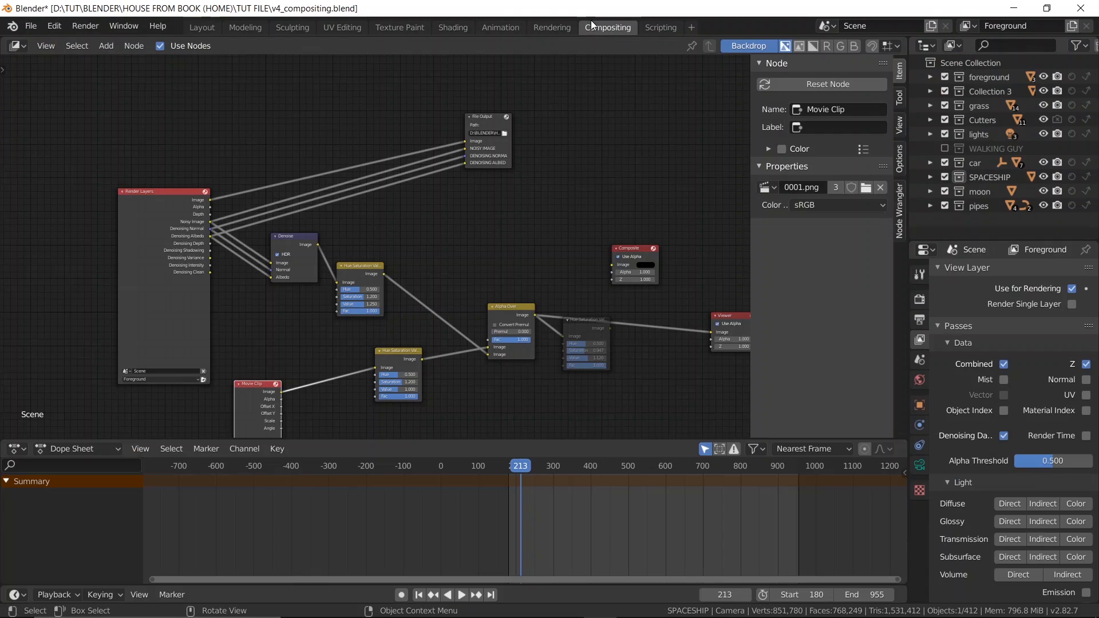
scroll(465, 222, down, 2)
middle_drag(467, 224, 467, 170)
scroll(469, 161, up, 3)
key(ctrl+s)
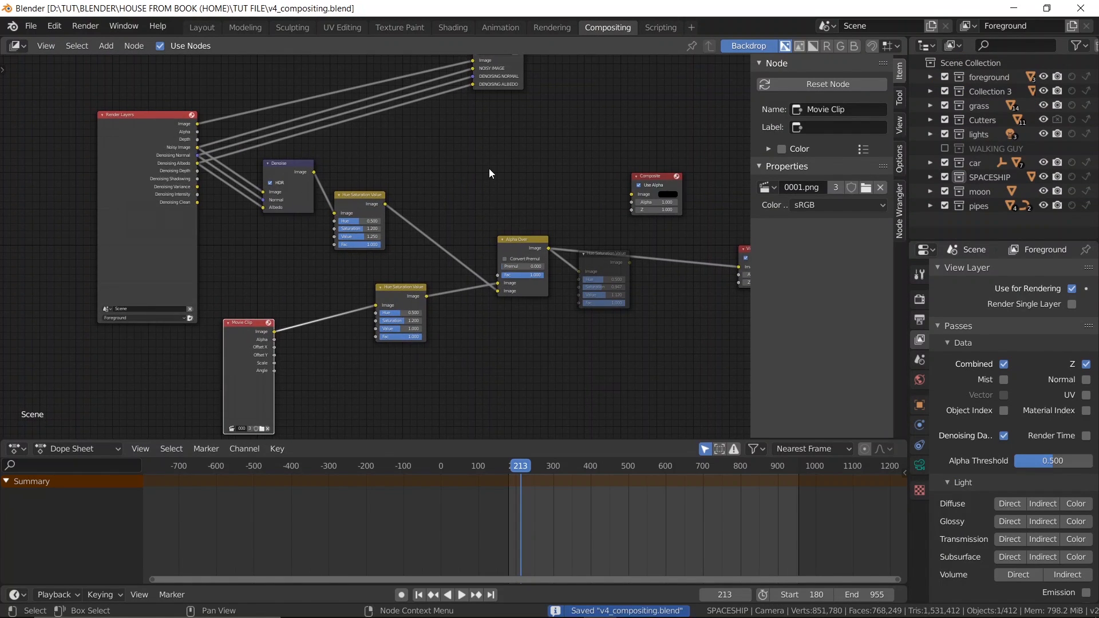
- Examine the compositing links from Render Layers to the File Output and Viewer nodes, and show the scene's output properties
scroll(488, 167, down, 1)
scroll(483, 200, up, 1)
scroll(498, 198, down, 2)
middle_drag(526, 189, 506, 150)
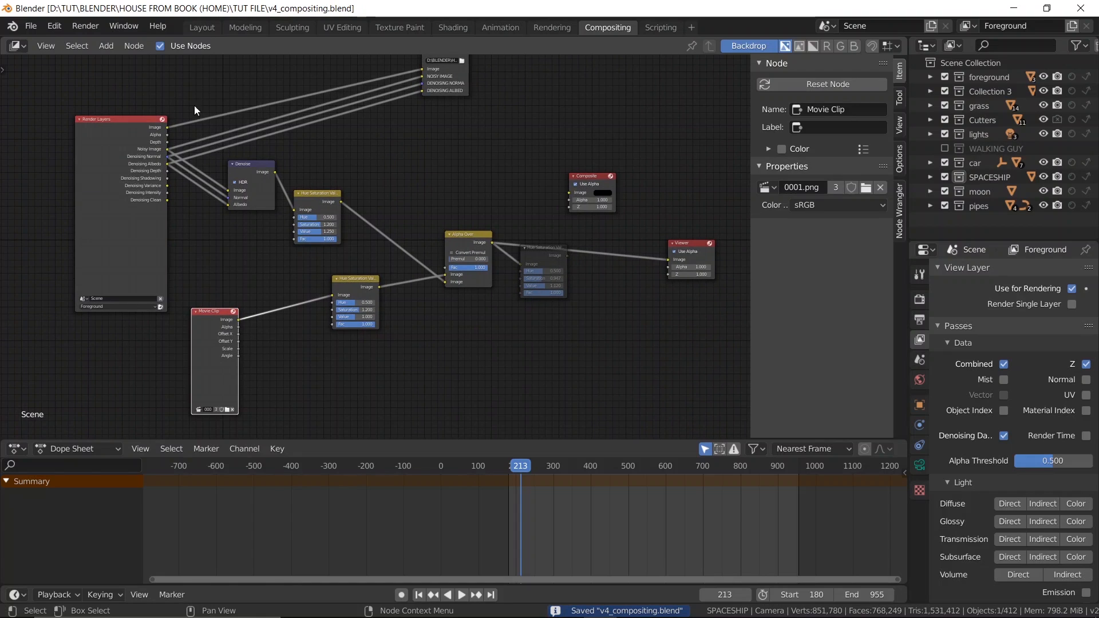
scroll(263, 63, up, 1)
middle_drag(265, 56, 252, 87)
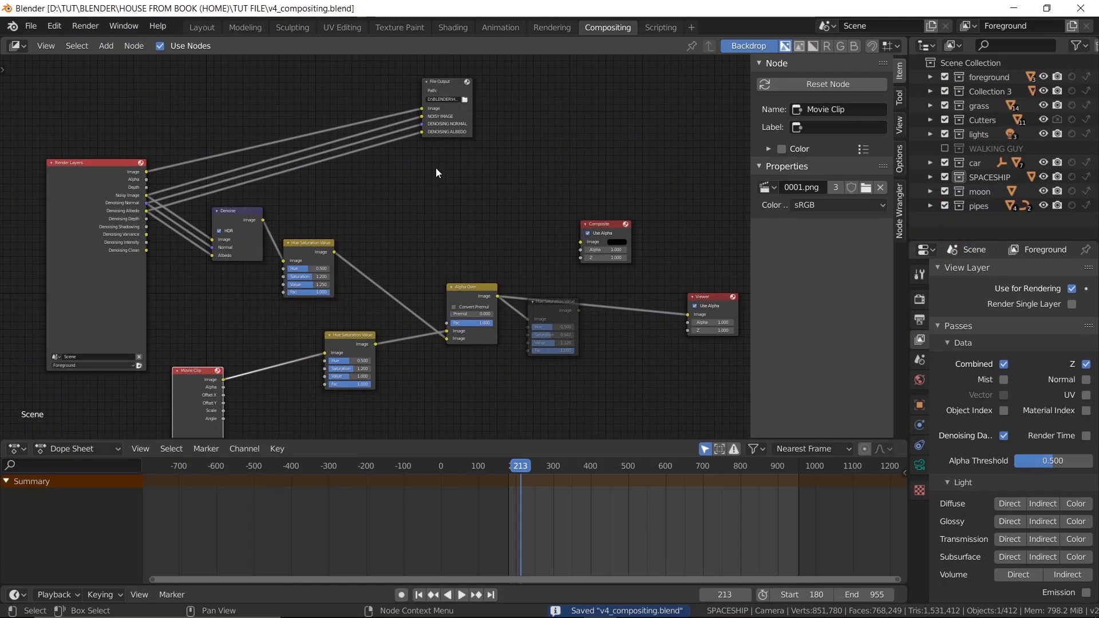
click(919, 319)
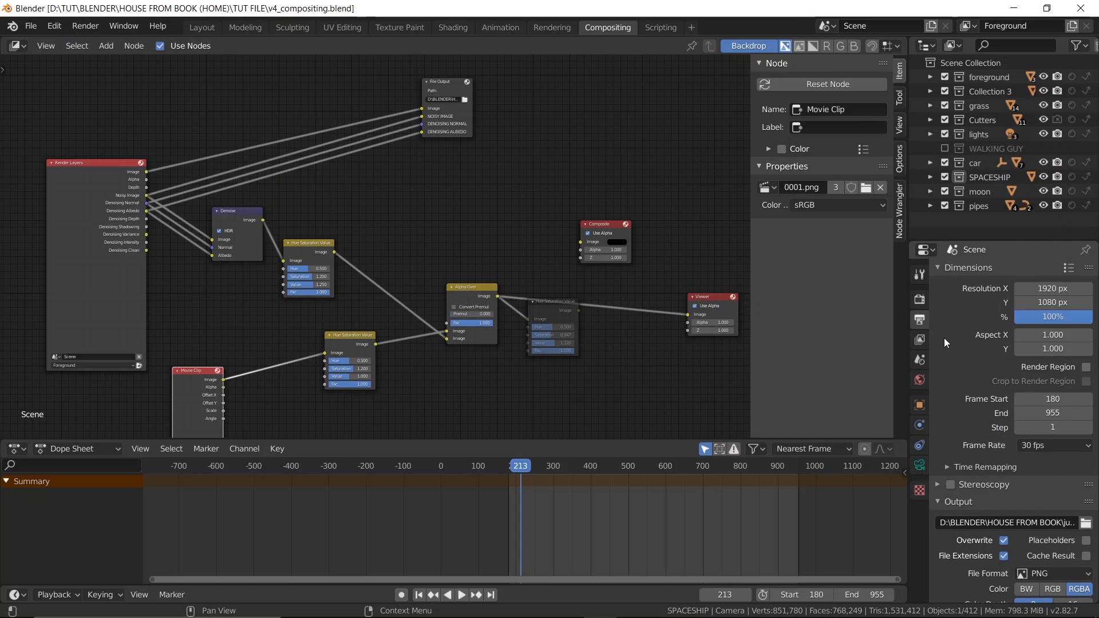
- Show the scene's render sampling settings and examine the Render Layers links into the Denoise node
click(919, 339)
click(916, 303)
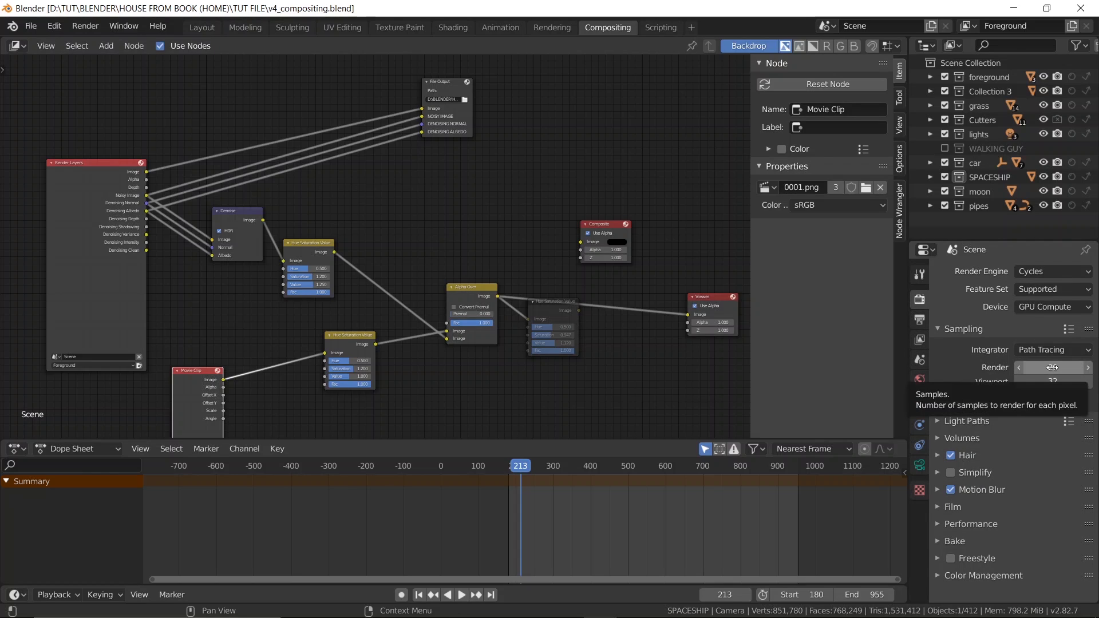
scroll(510, 220, up, 2)
middle_drag(511, 221, 776, 219)
scroll(431, 195, up, 9)
middle_drag(432, 195, 351, 164)
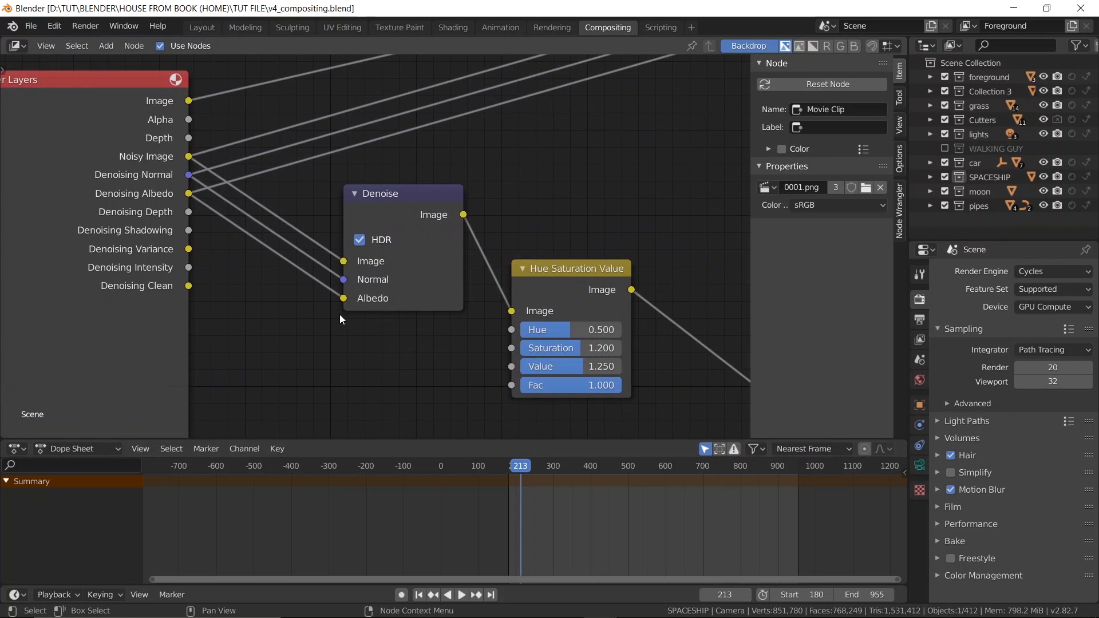
key(n)
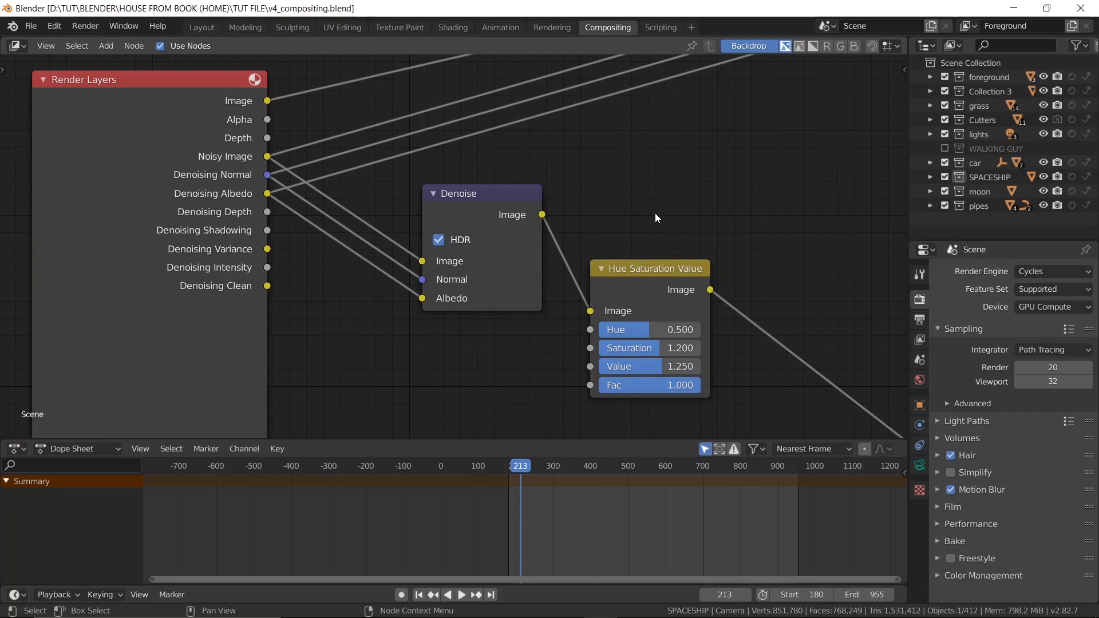
- Examine the node chain from Denoise through Hue Saturation Value and Alpha Over to the Viewer
scroll(658, 211, down, 4)
middle_drag(566, 208, 440, 206)
scroll(603, 182, down, 2)
scroll(602, 183, down, 1)
middle_drag(602, 182, 535, 216)
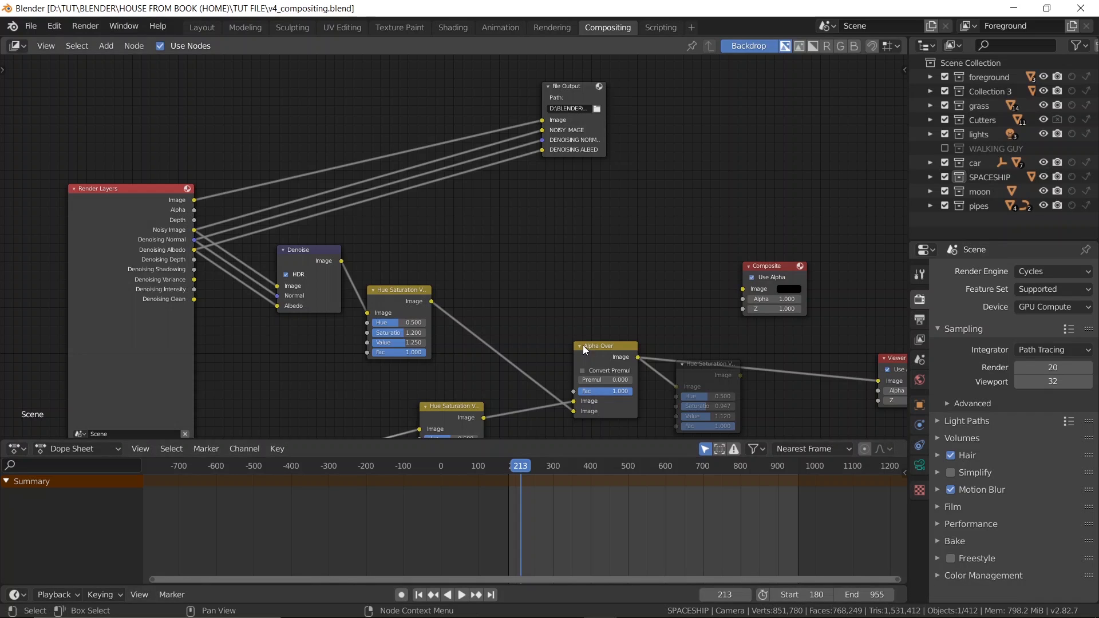
scroll(395, 256, up, 2)
middle_drag(395, 256, 583, 191)
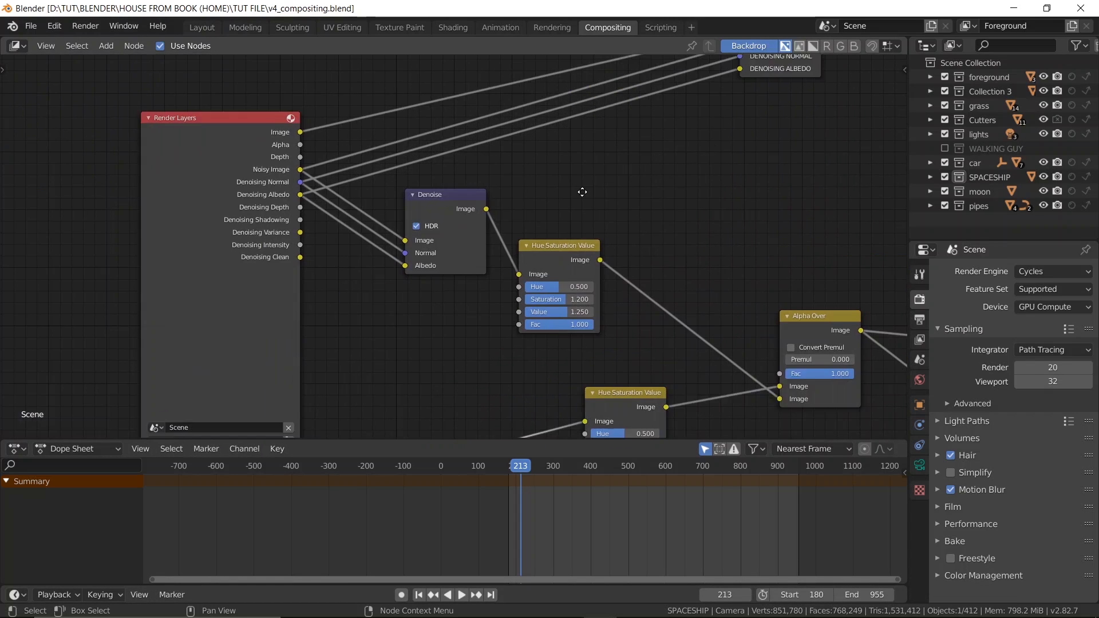
scroll(435, 265, up, 1)
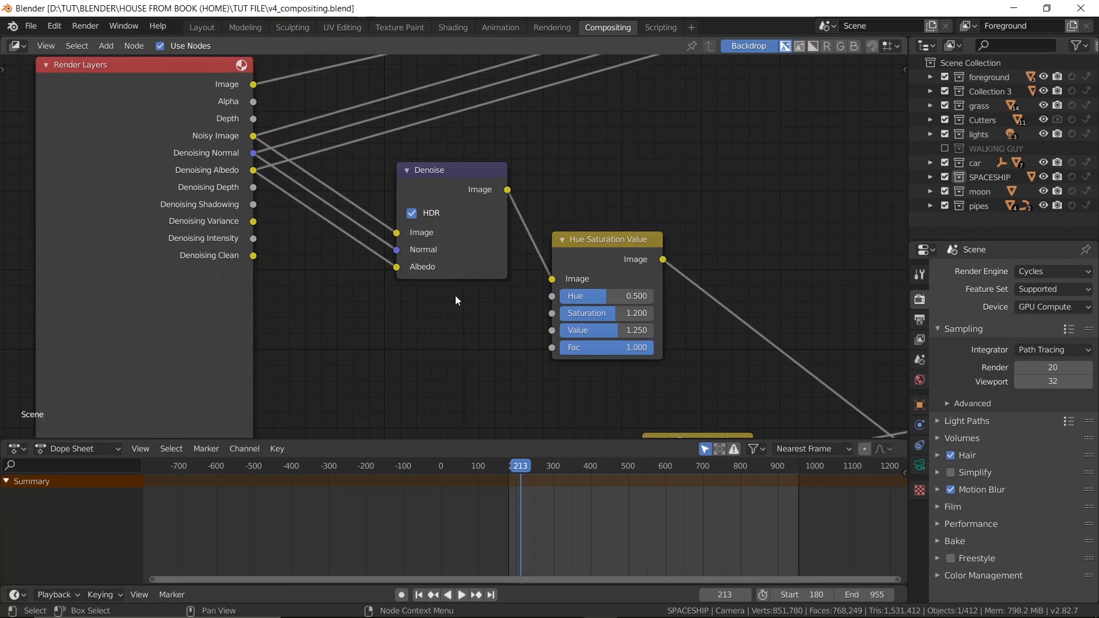
scroll(455, 295, down, 1)
scroll(456, 295, down, 5)
middle_drag(456, 296, 420, 301)
scroll(679, 179, down, 3)
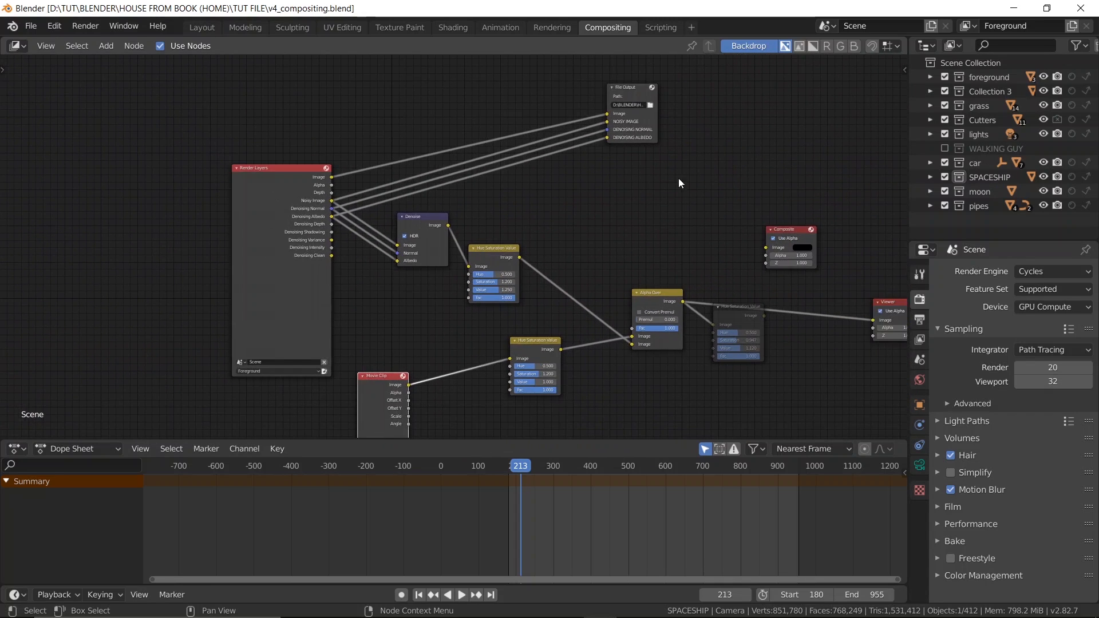
middle_drag(618, 186, 558, 169)
scroll(499, 94, down, 1)
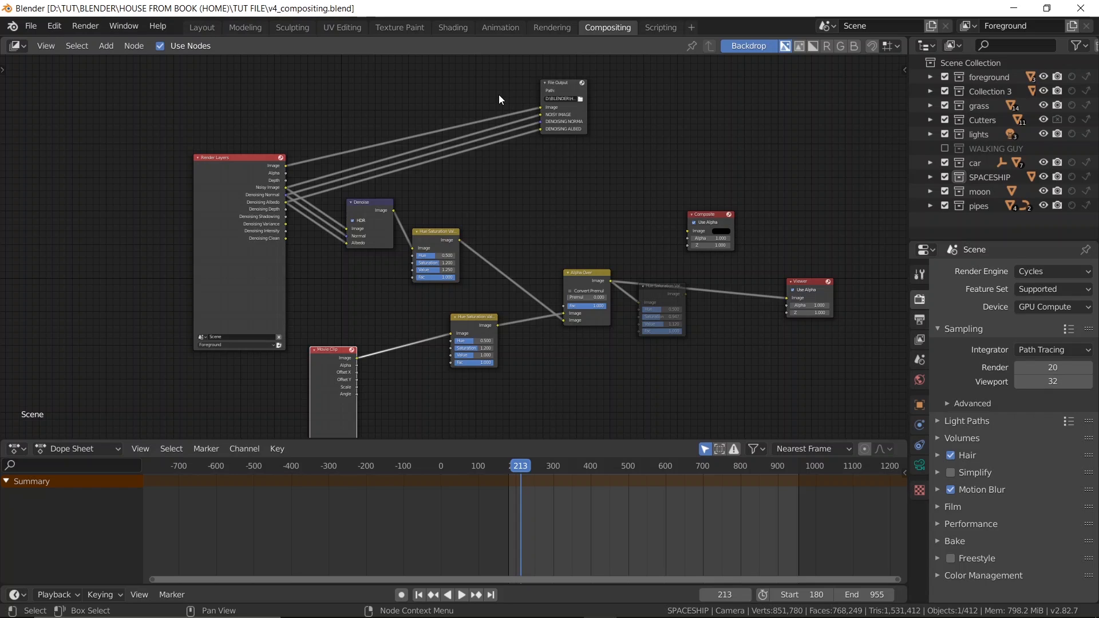
- Delete the File Output node from the compositing tree
click(549, 96)
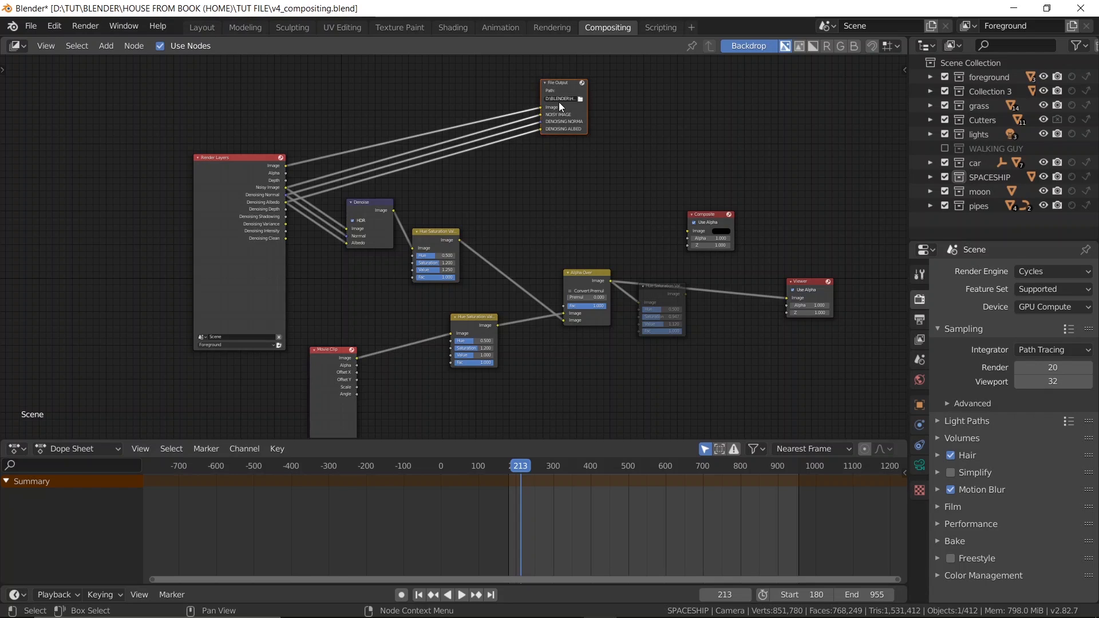
key(x)
scroll(408, 194, up, 4)
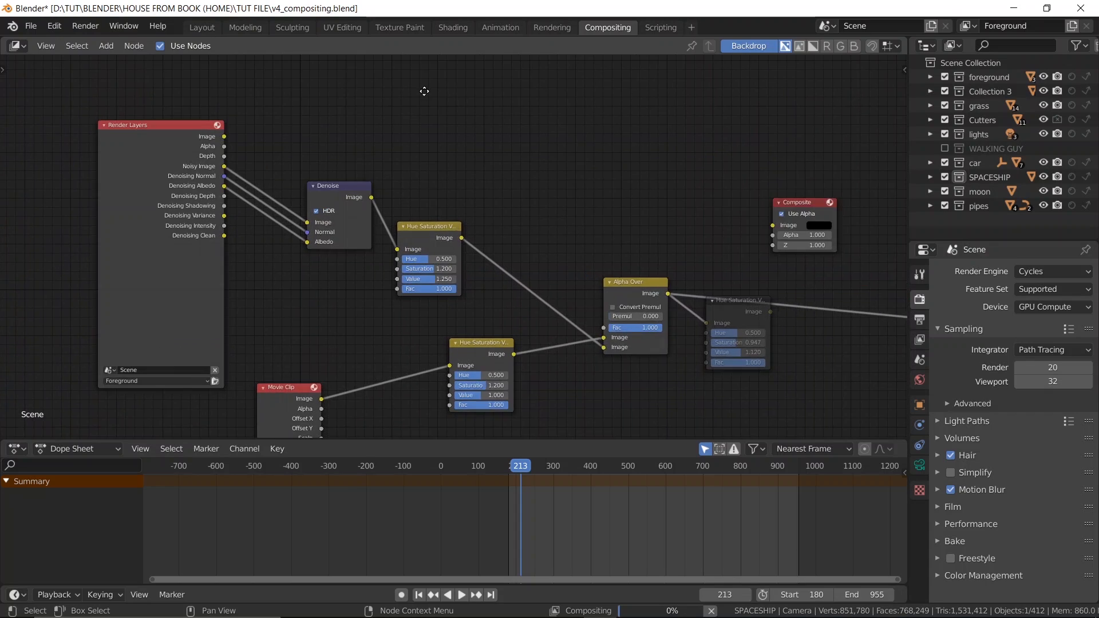
middle_drag(424, 91, 415, 28)
scroll(441, 120, down, 6)
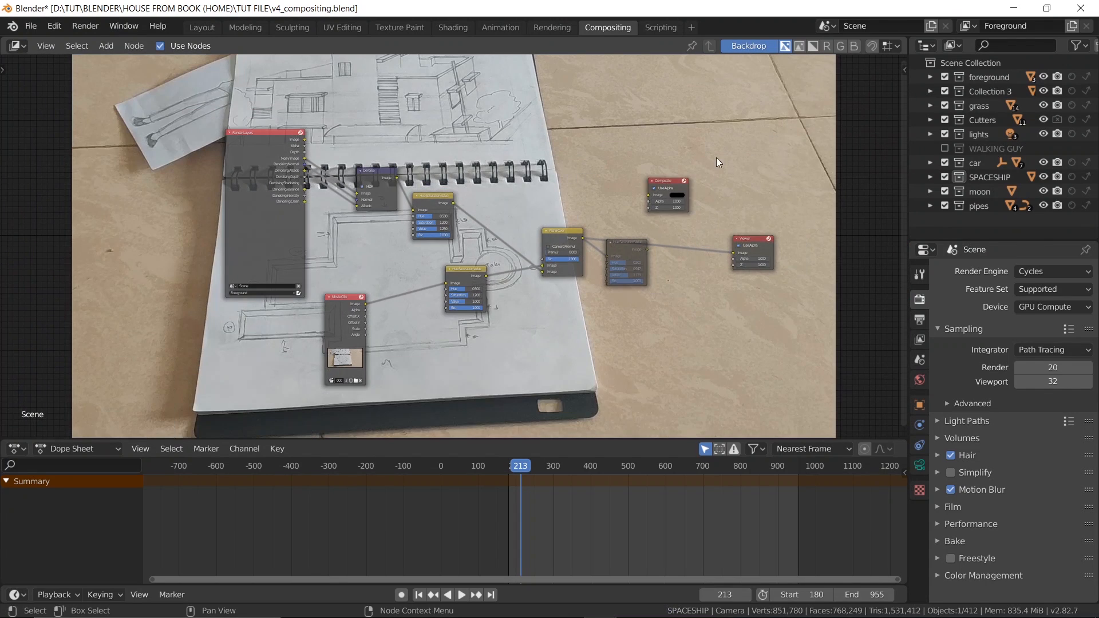
- Delete the Hue Saturation Value, Alpha Over and Denoise nodes
drag(689, 279, 412, 219)
key(x)
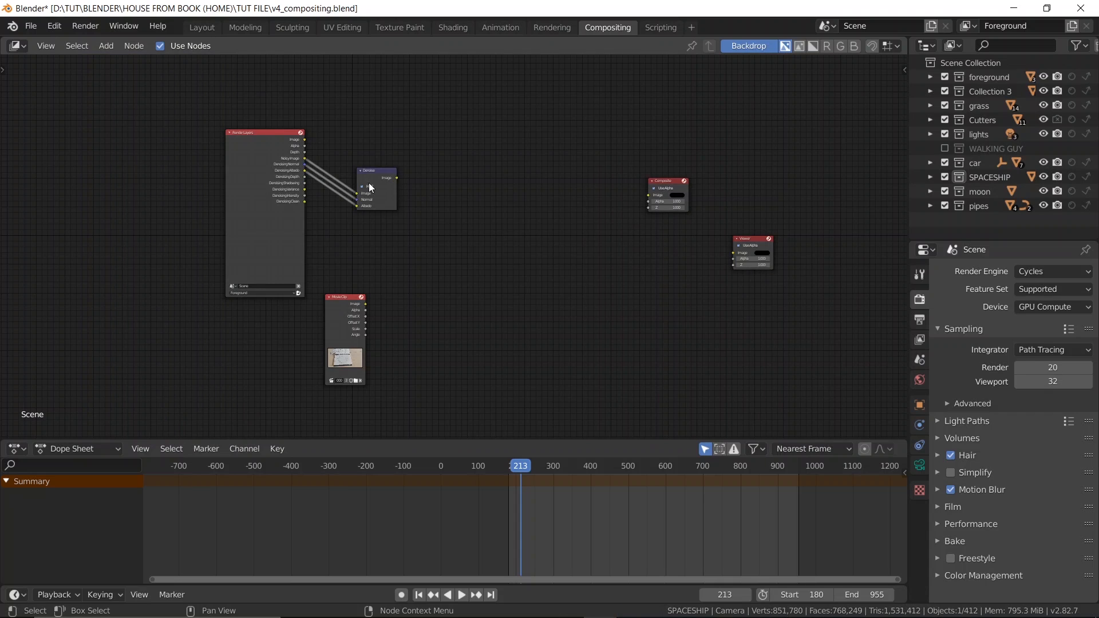
click(383, 183)
scroll(384, 183, up, 1)
key(x)
middle_drag(237, 189, 350, 137)
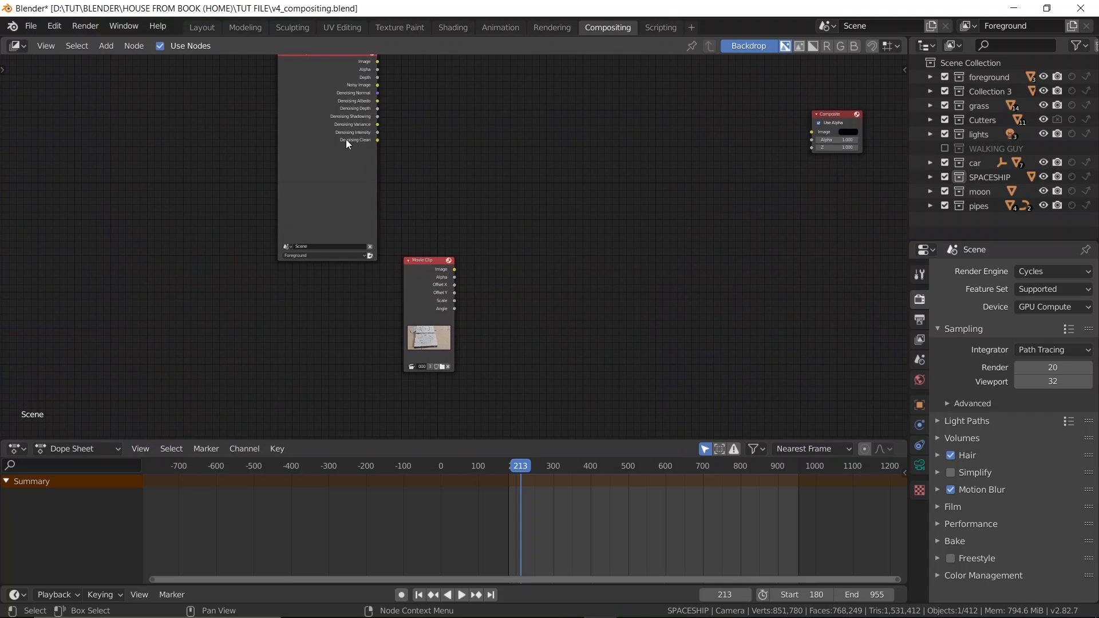
- Delete all remaining nodes, including Render Layers, Movie Clip, Composite and Viewer
click(346, 139)
scroll(435, 162, up, 1)
middle_drag(436, 162, 411, 218)
scroll(412, 218, down, 1)
scroll(524, 321, down, 1)
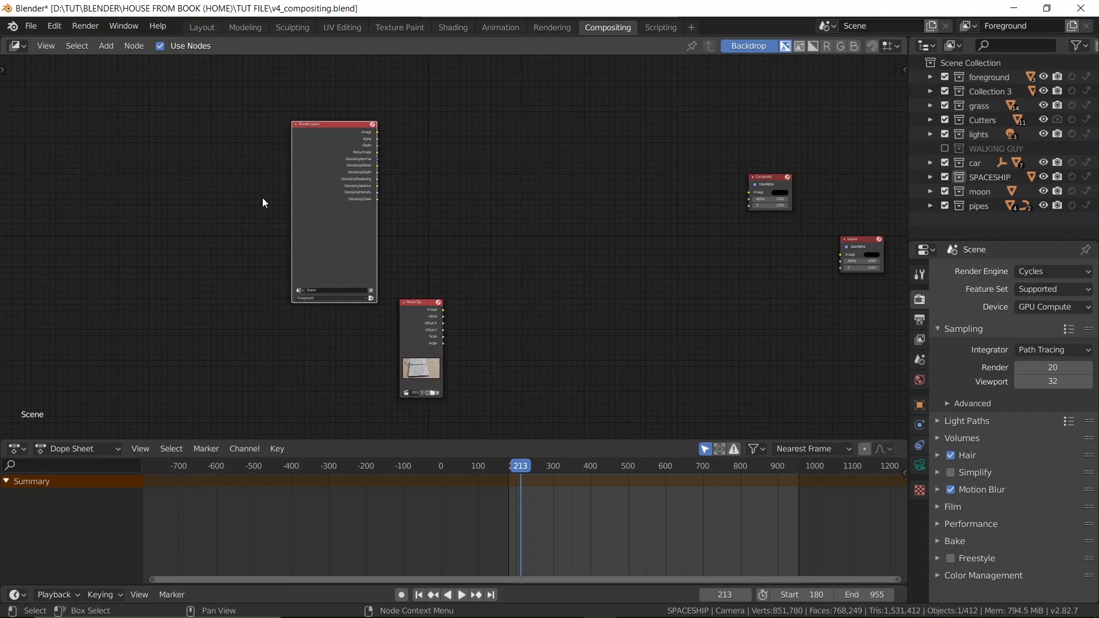
drag(263, 197, 611, 376)
key(a)
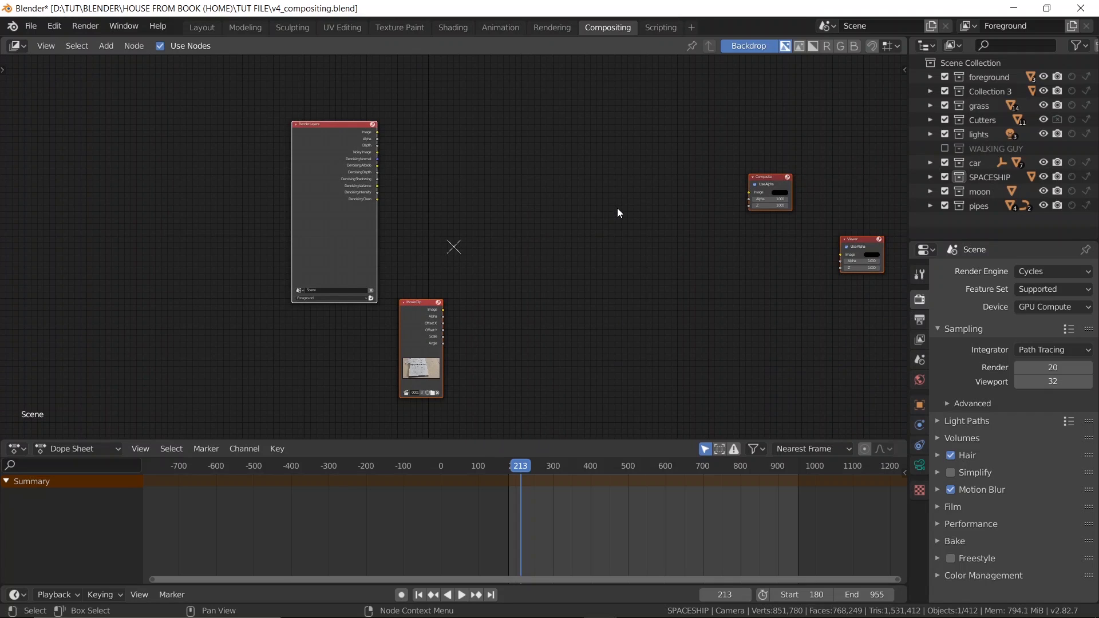
key(x)
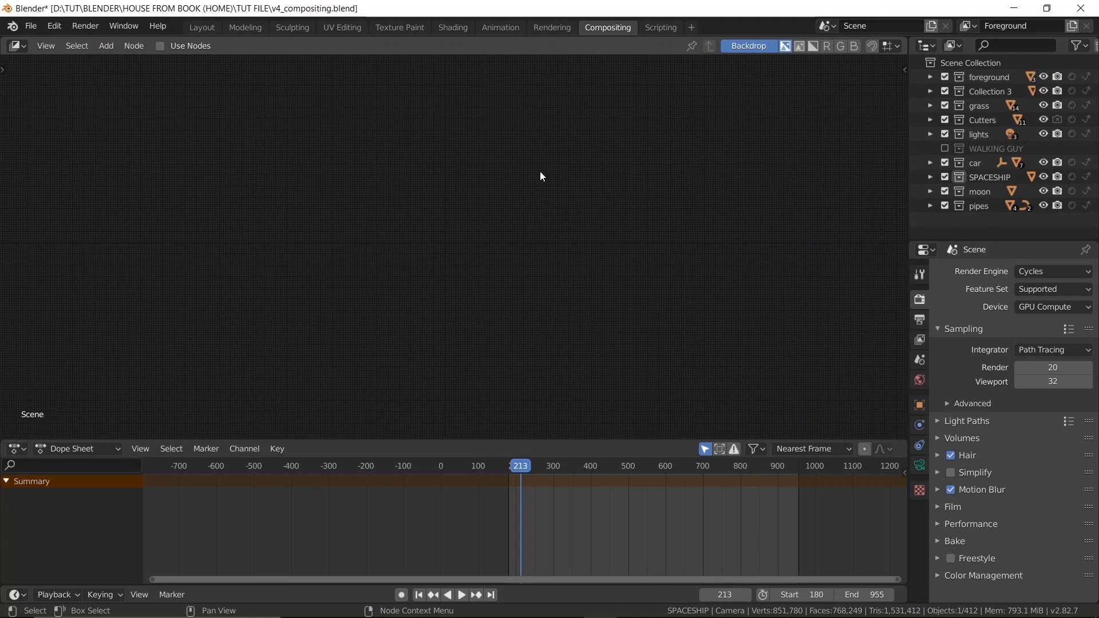
- Turn Use Nodes off and on again, and add a Render Layers node to the empty compositing tree
click(159, 48)
click(158, 47)
key(shift+a)
click(407, 167)
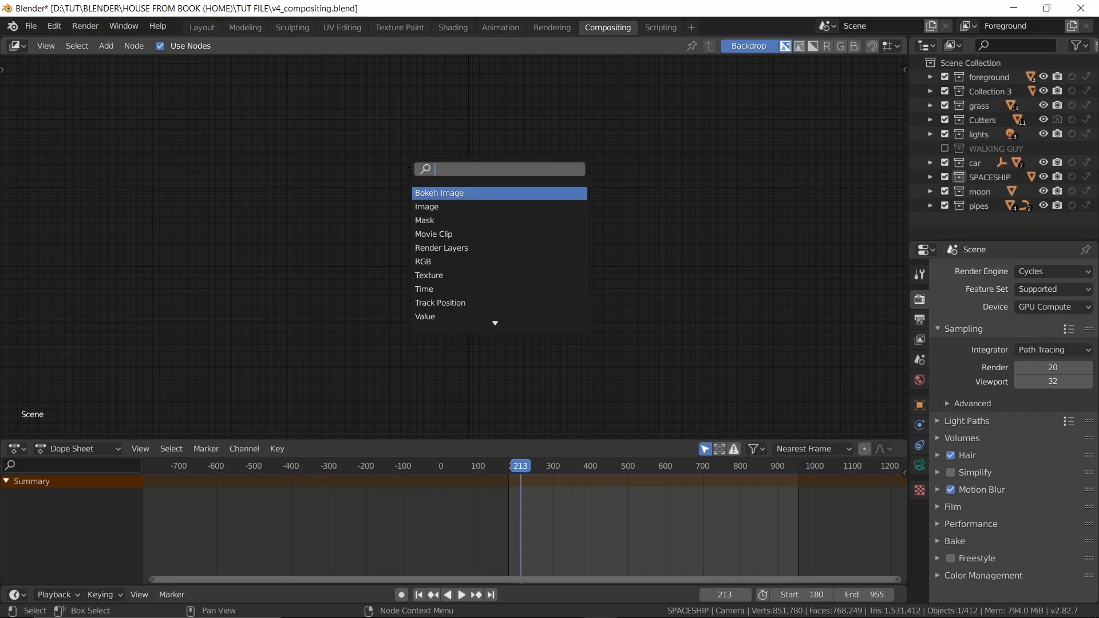
text(re)
key(Return)
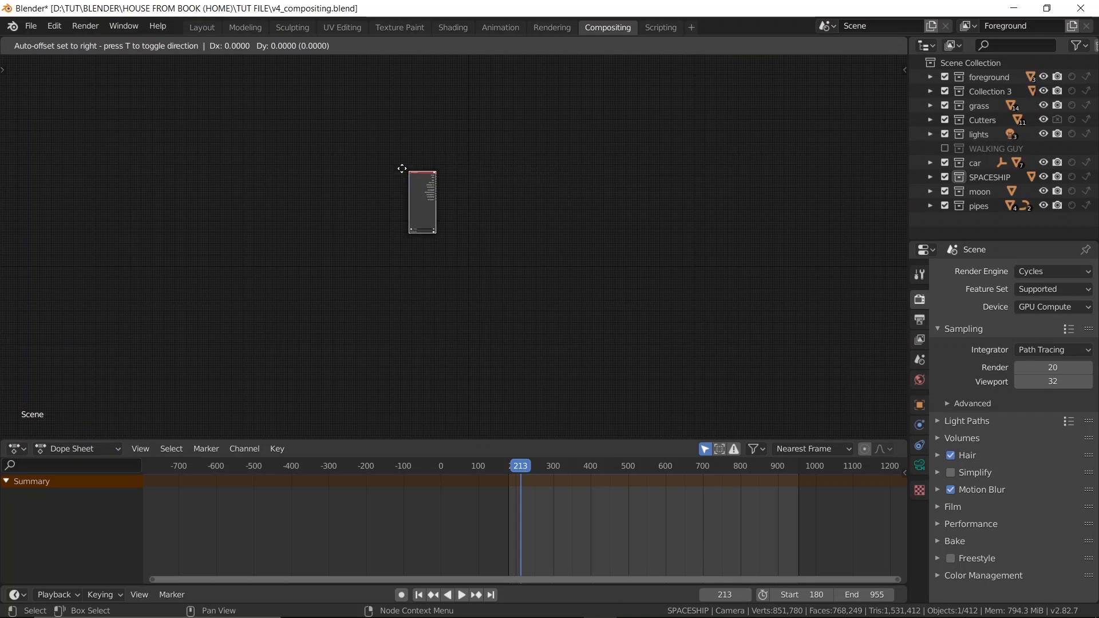
click(372, 144)
key(Home)
scroll(555, 183, up, 4)
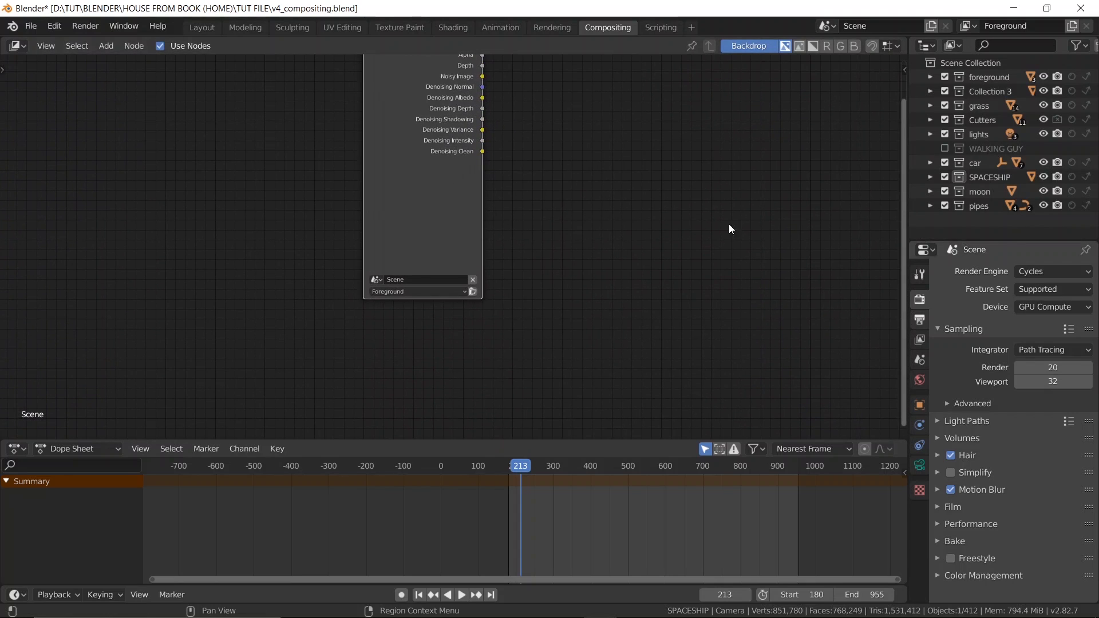
middle_drag(481, 121, 469, 188)
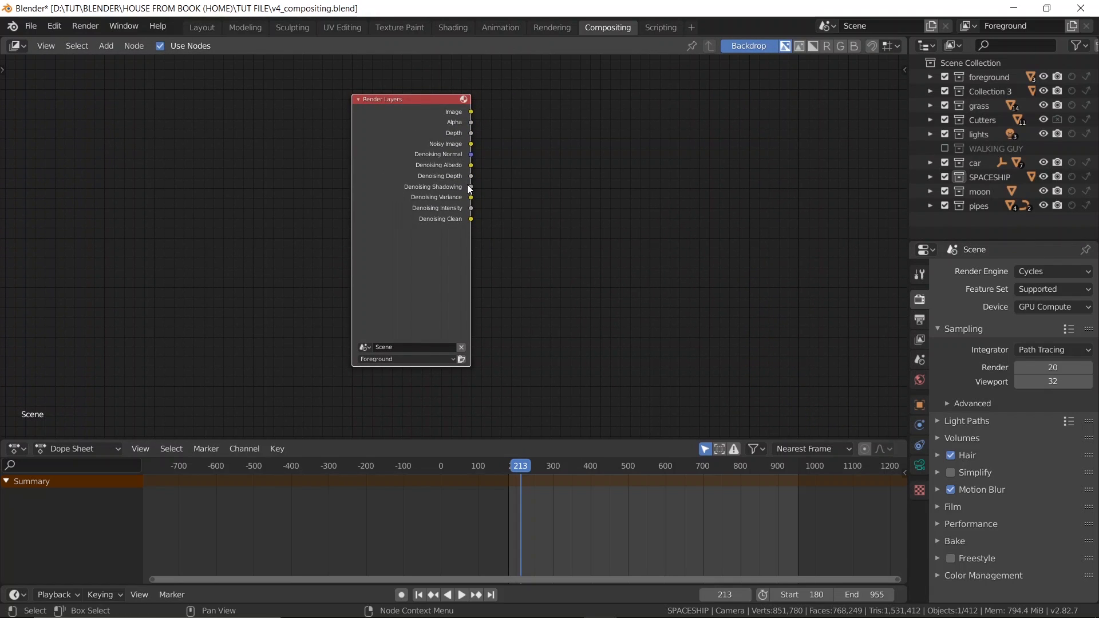
- Show the Foreground view layer's passes and toggle Denoising Data off and back on
click(919, 319)
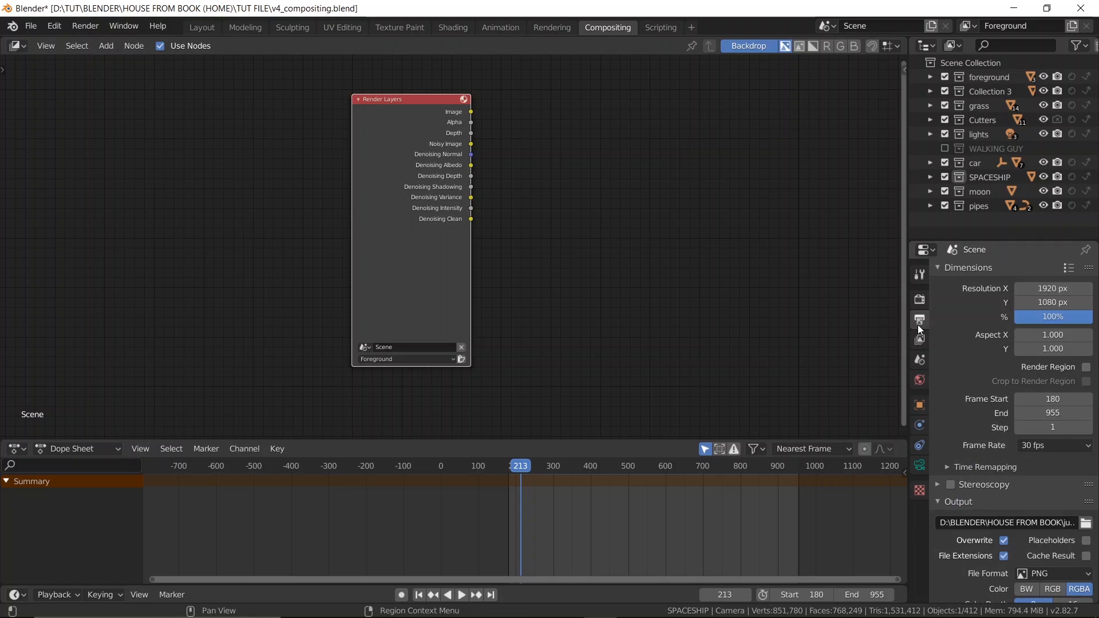
click(919, 339)
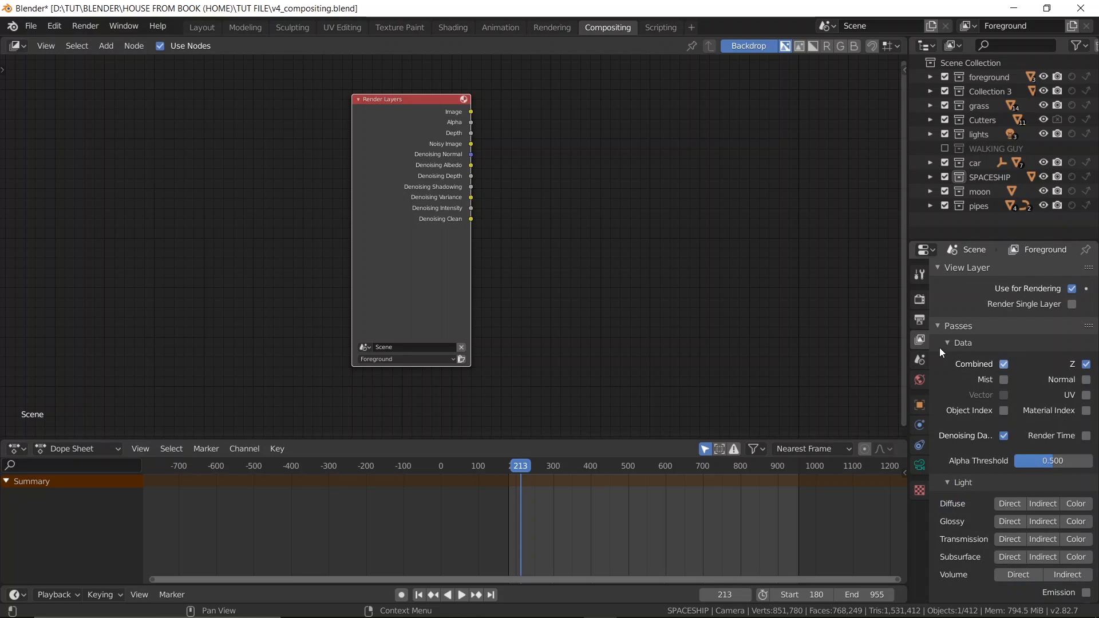
click(1003, 436)
click(1003, 436)
- Add an Image node below the Render Layers node
middle_drag(564, 212, 566, 132)
scroll(567, 133, down, 1)
key(shift+a)
click(565, 135)
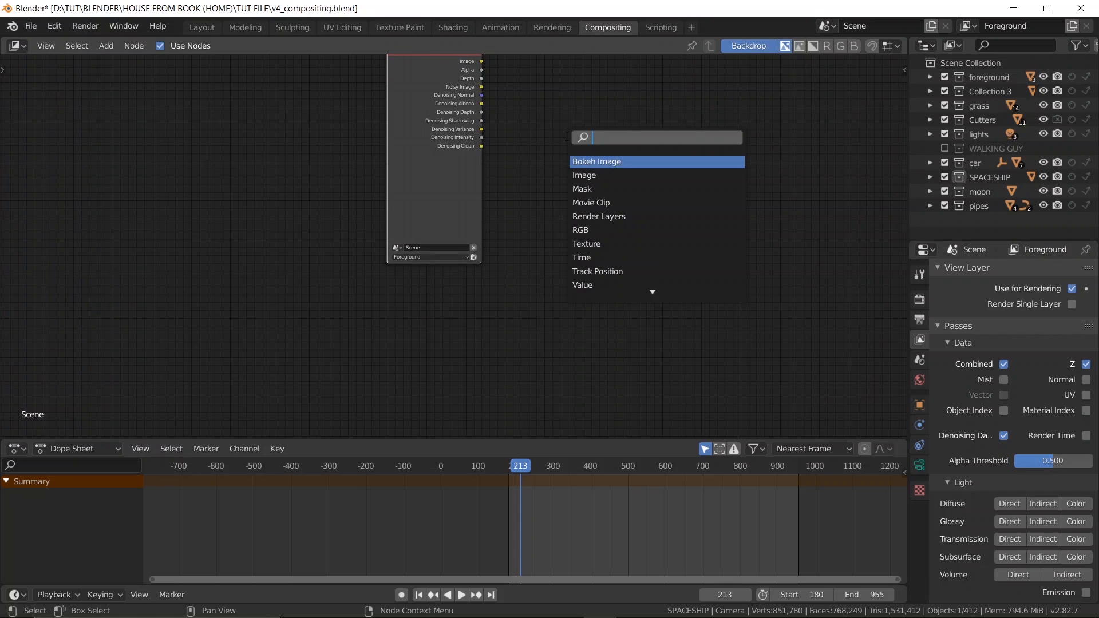
text(im)
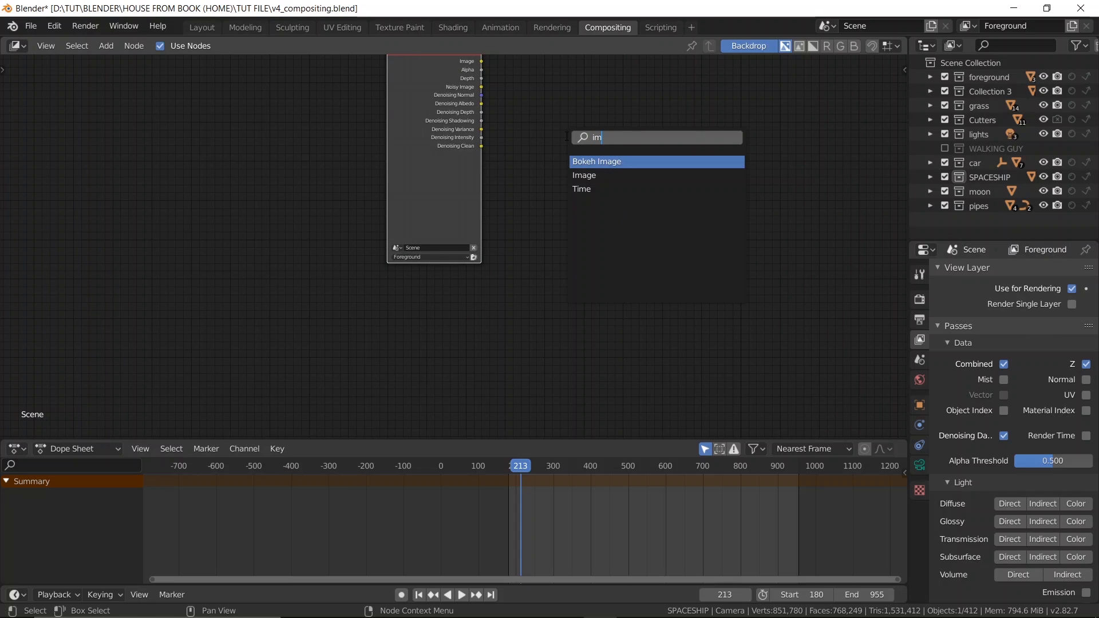
key(Down)
key(Return)
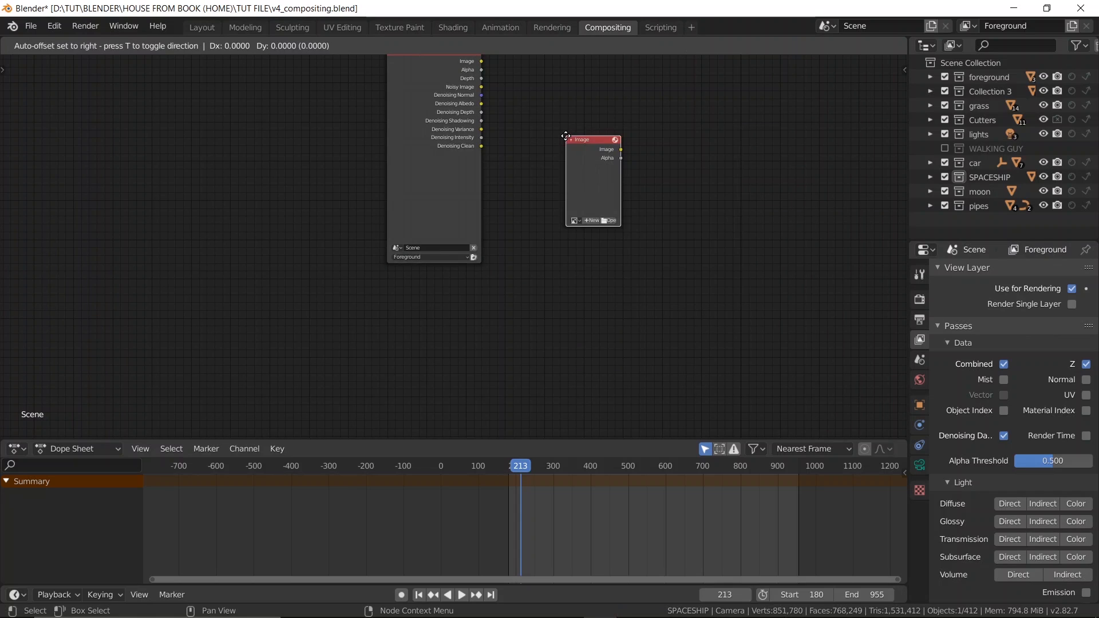
click(412, 275)
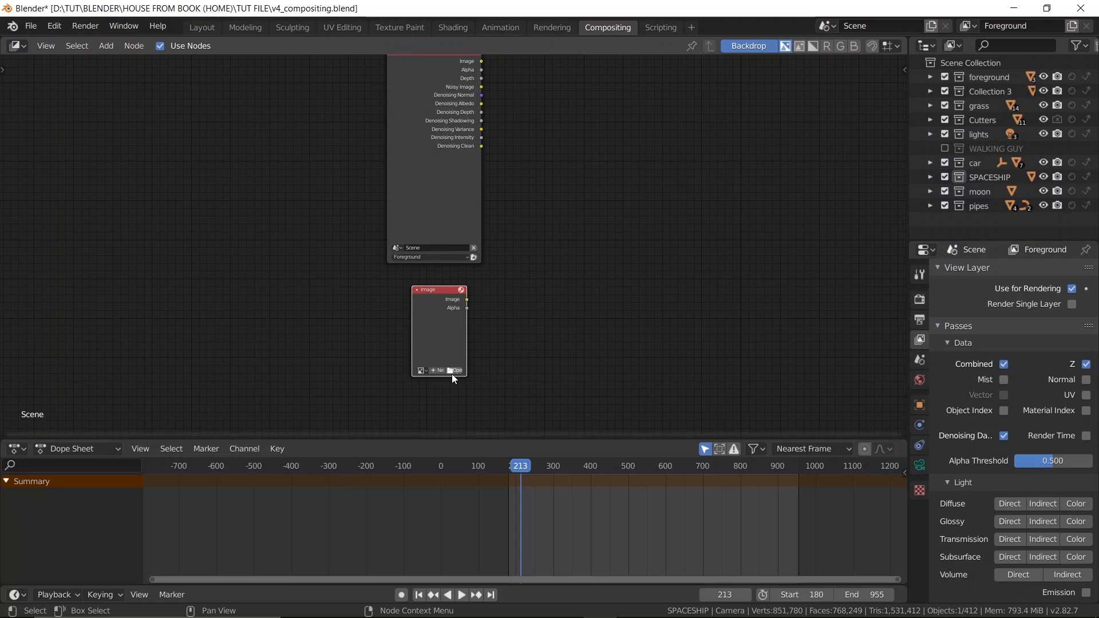
- Start loading an image into the Image node and browse to the D:\BLENDER\HOUSE FROM BOOK folder
click(454, 372)
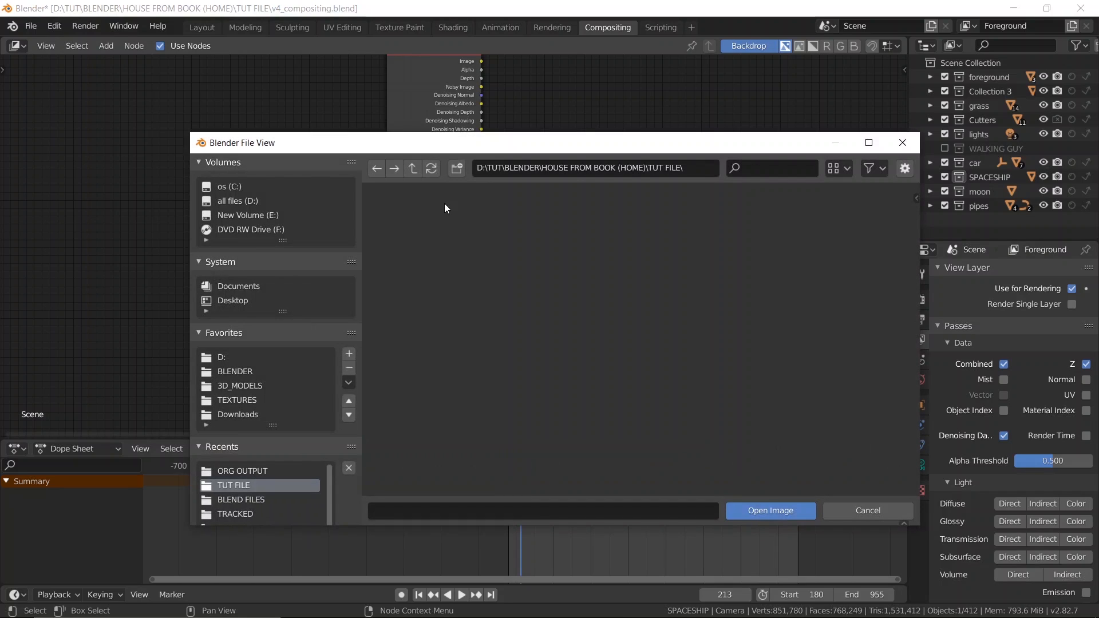
click(412, 167)
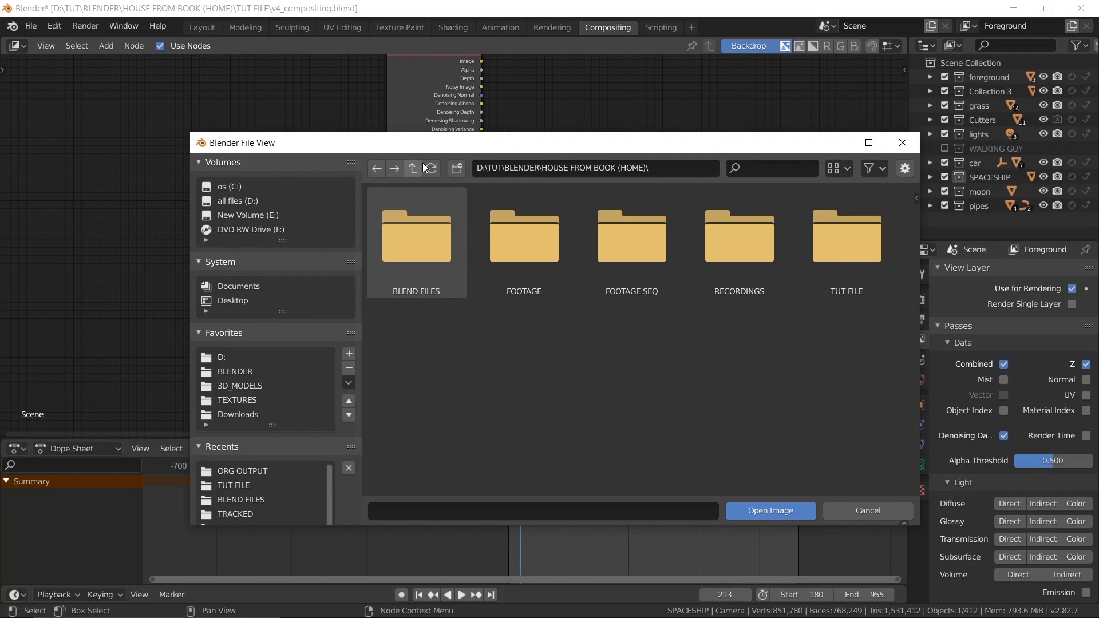
click(239, 371)
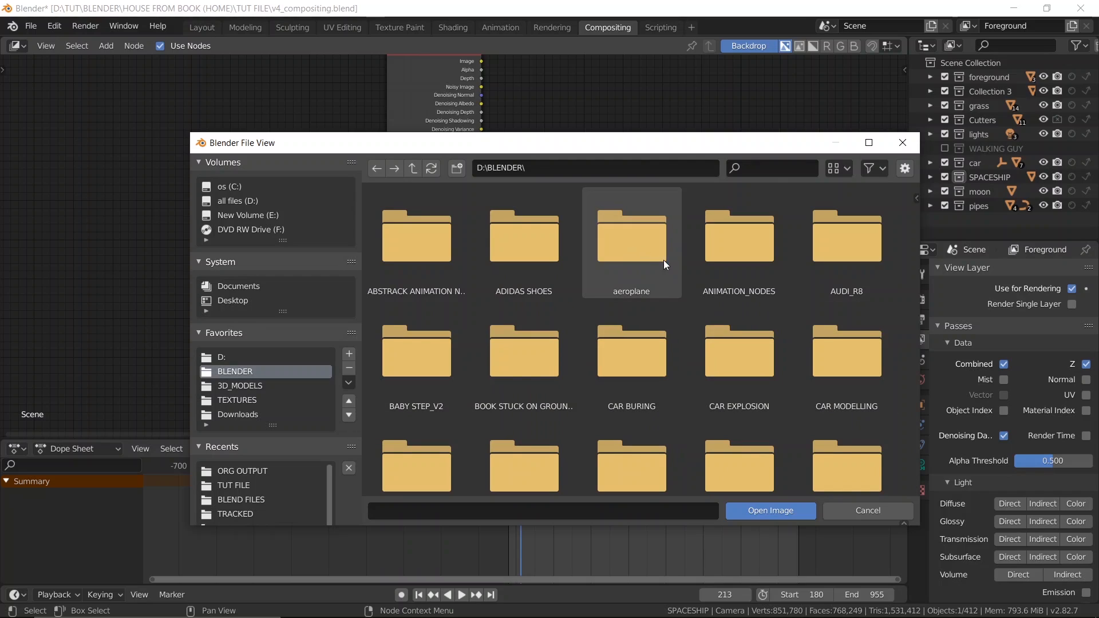
scroll(664, 260, down, 10)
scroll(706, 289, down, 5)
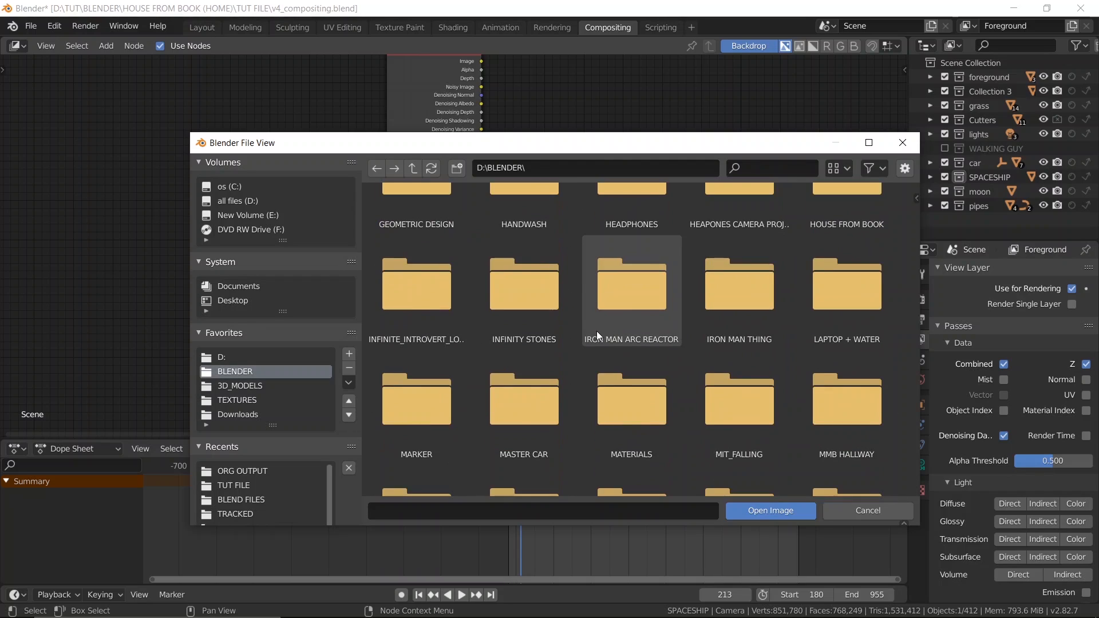
scroll(638, 300, up, 3)
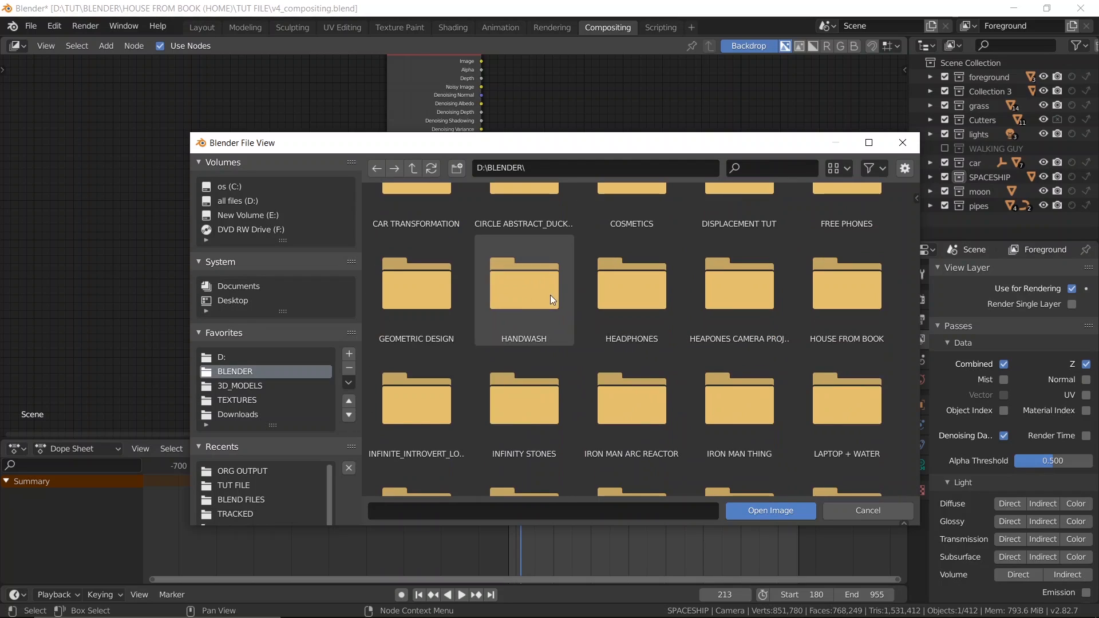
double_click(863, 296)
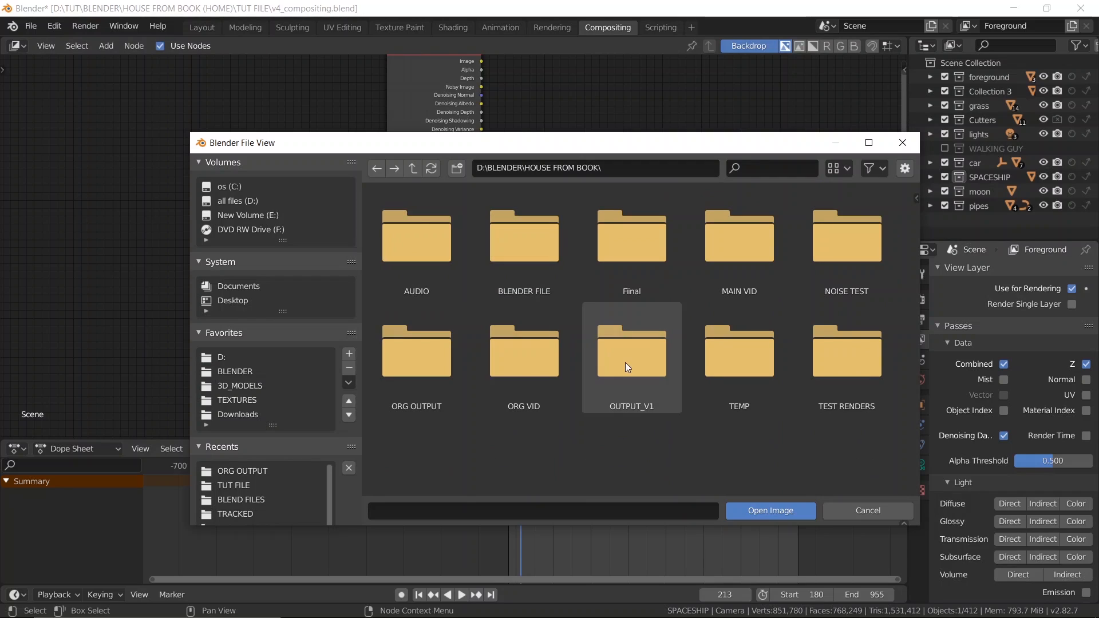
- Load all PNG frames from the ORG OUTPUT folder into the Image node as an image sequence
click(540, 353)
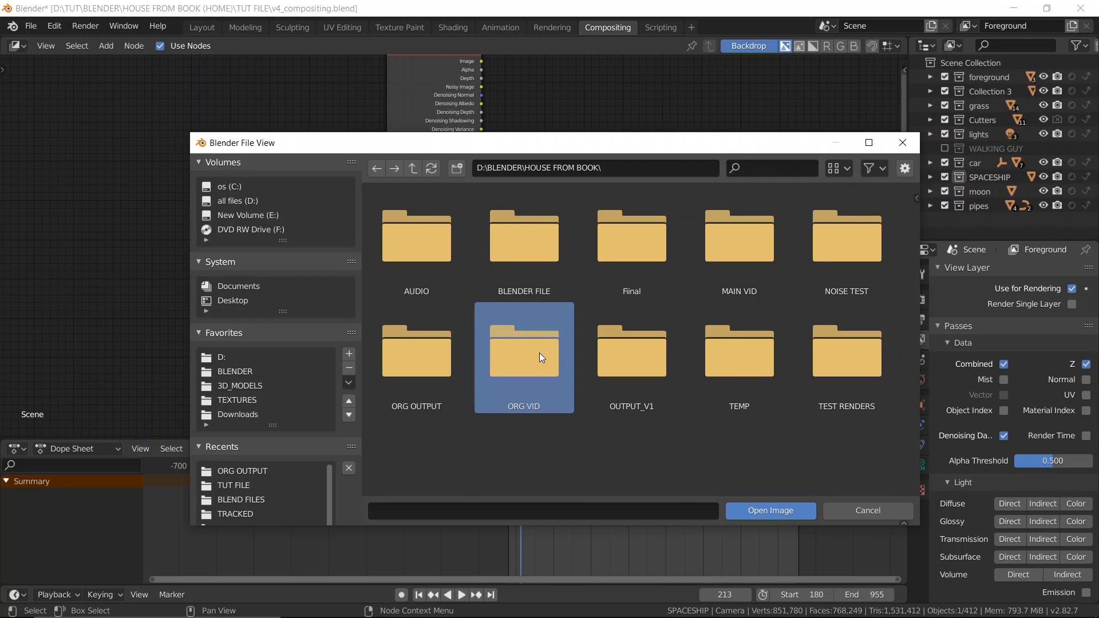
double_click(644, 369)
click(376, 168)
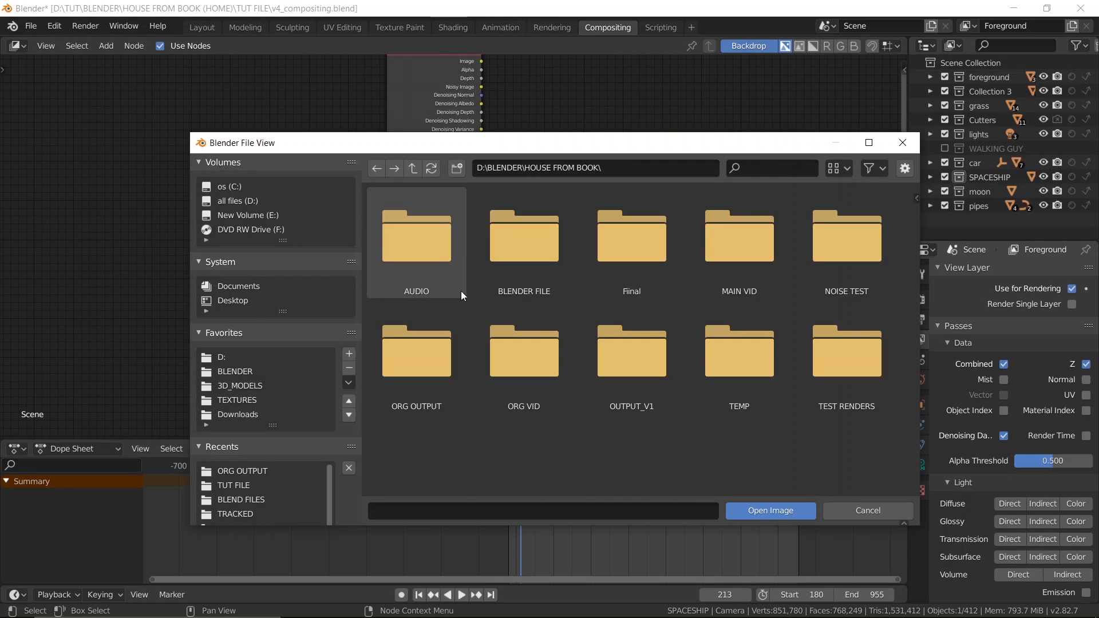
double_click(419, 354)
key(a)
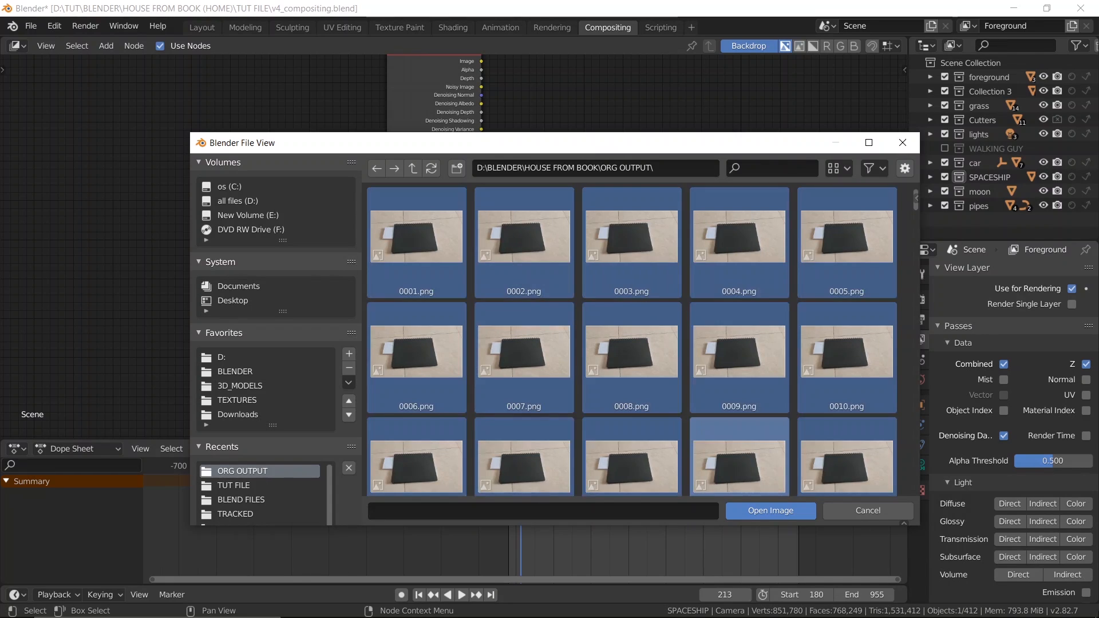
click(773, 511)
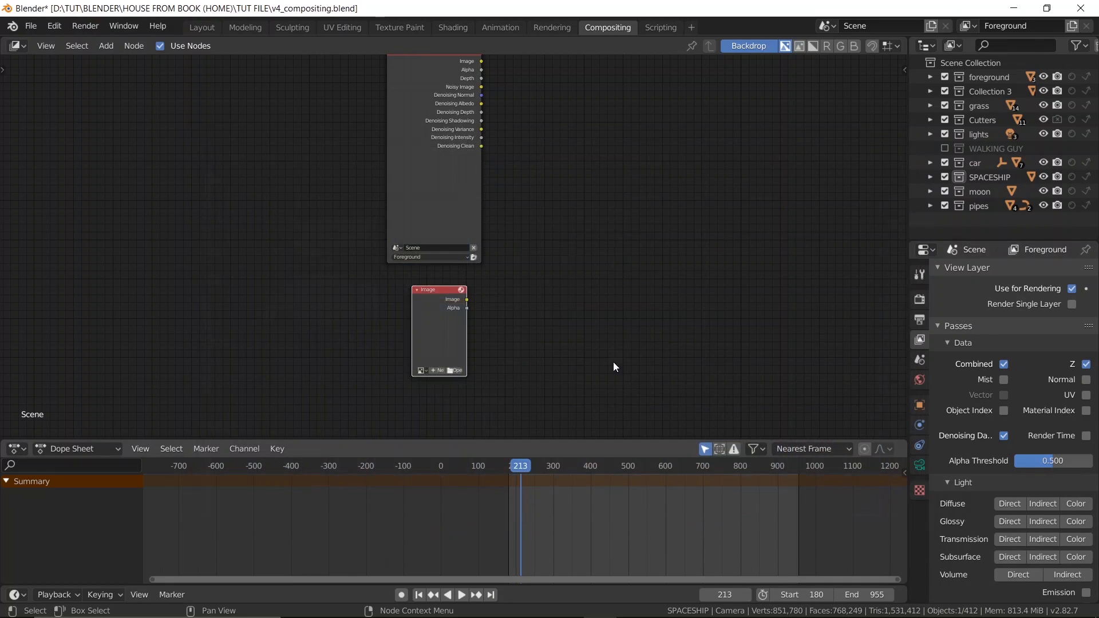
click(539, 278)
scroll(551, 248, up, 1)
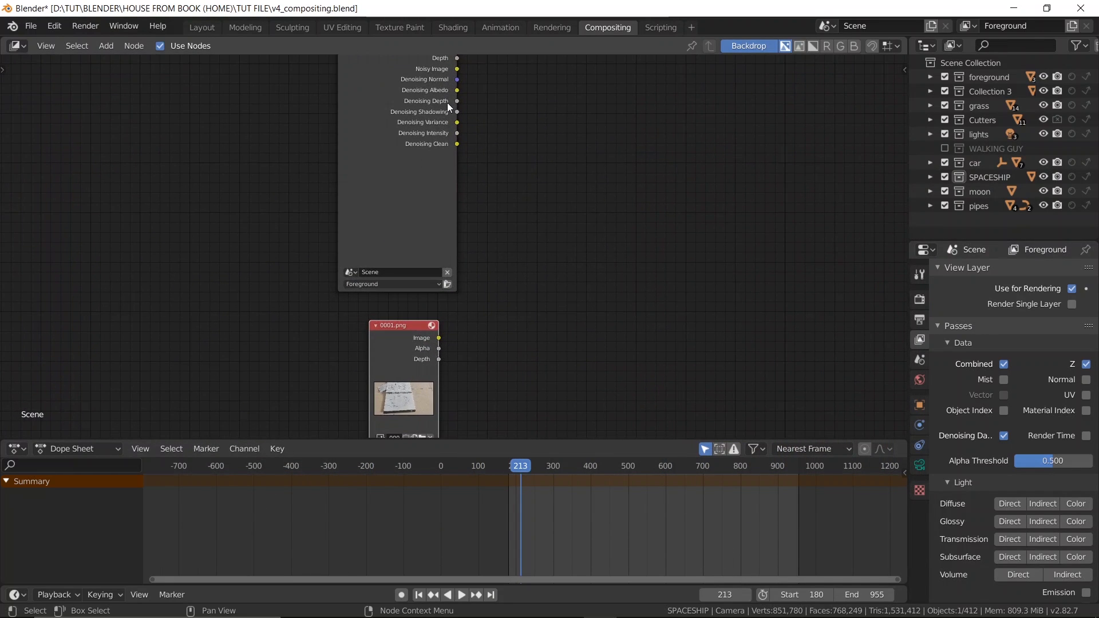
- Add an Alpha Over node beside the Render Layers node
scroll(567, 148, down, 1)
key(shift+a)
click(498, 168)
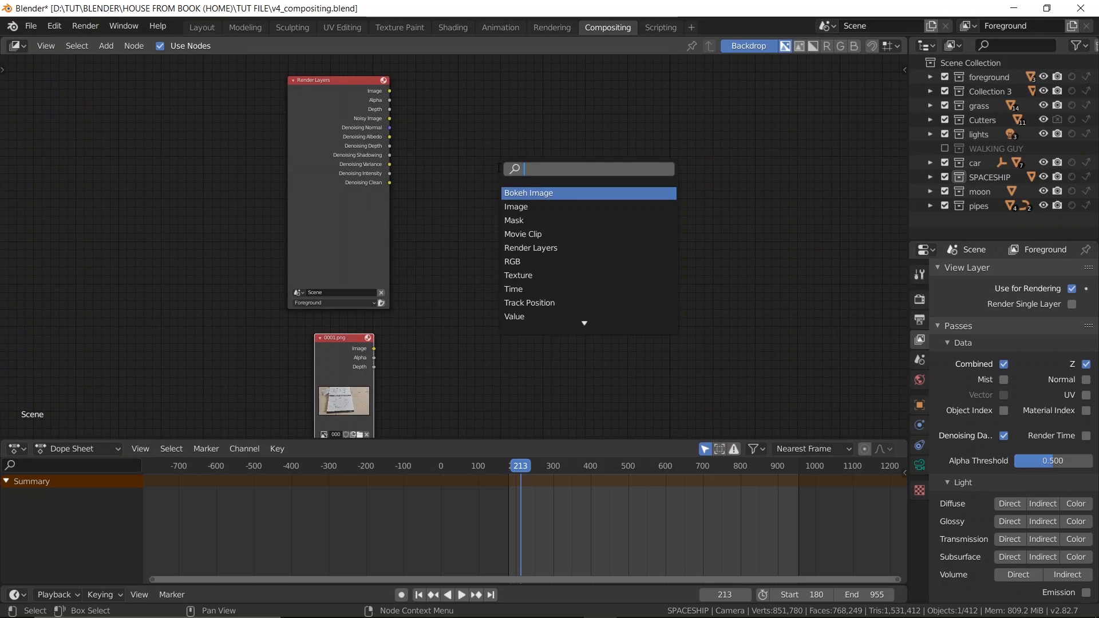
text(alp)
key(Return)
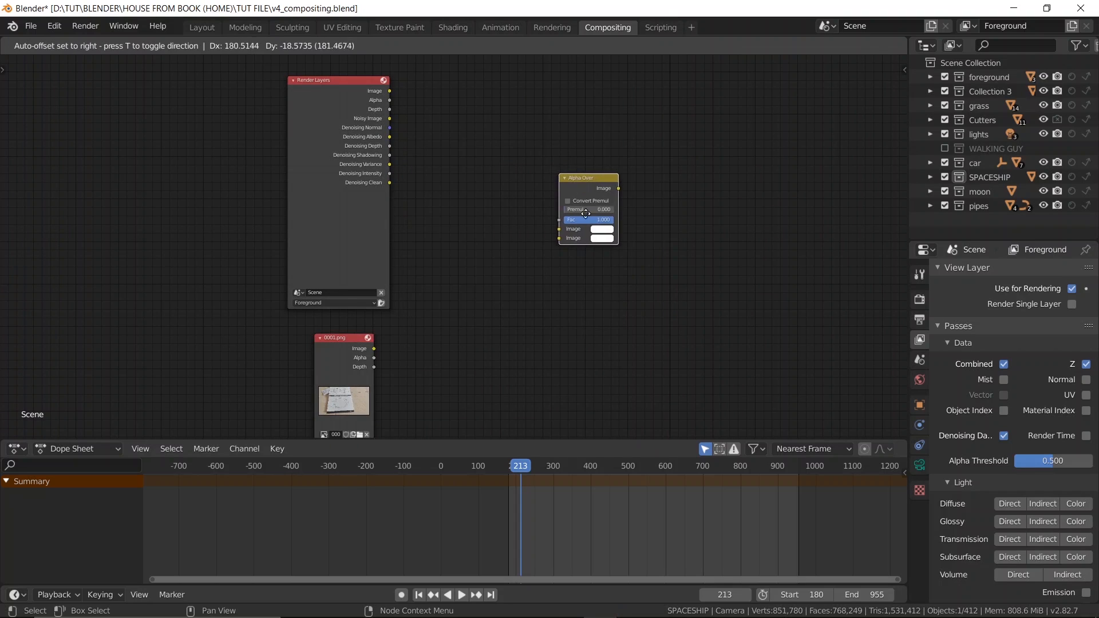
click(535, 222)
- Connect the image sequence's Image output to Alpha Over's first Image input and the Render Layers Image output to its second
middle_drag(535, 222, 574, 160)
scroll(525, 253, up, 1)
scroll(524, 253, up, 1)
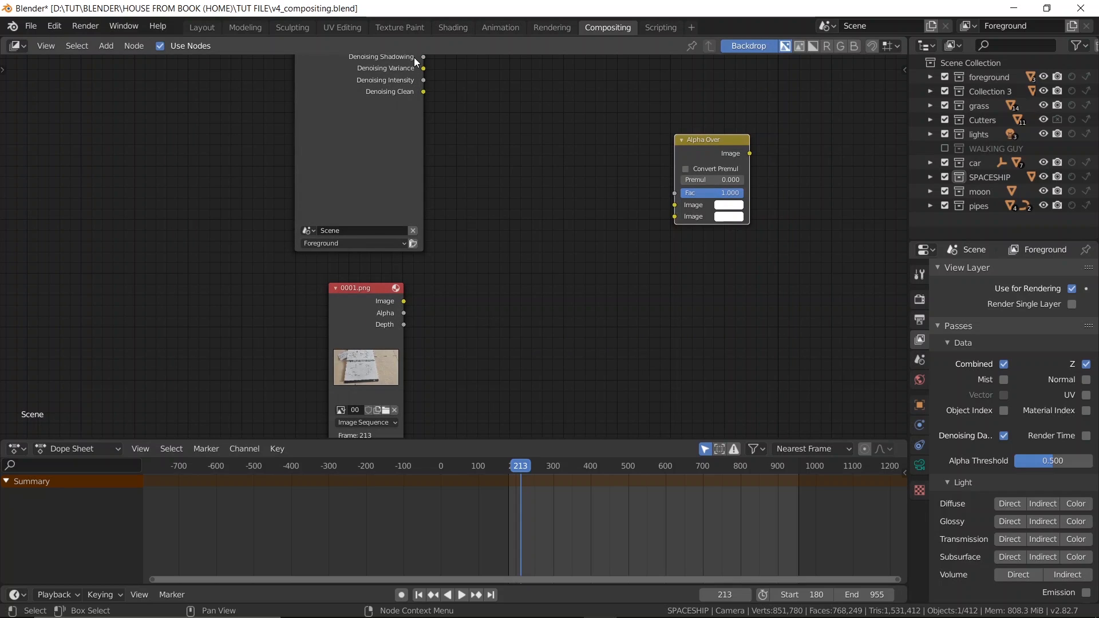
scroll(383, 136, down, 1)
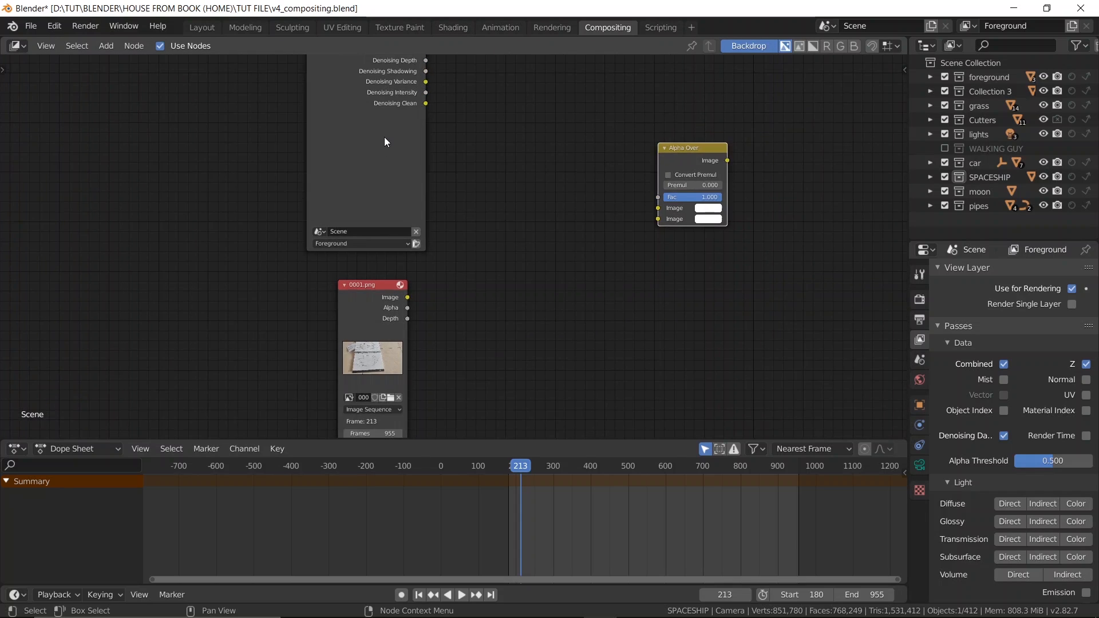
middle_drag(374, 57, 369, 127)
scroll(372, 95, down, 1)
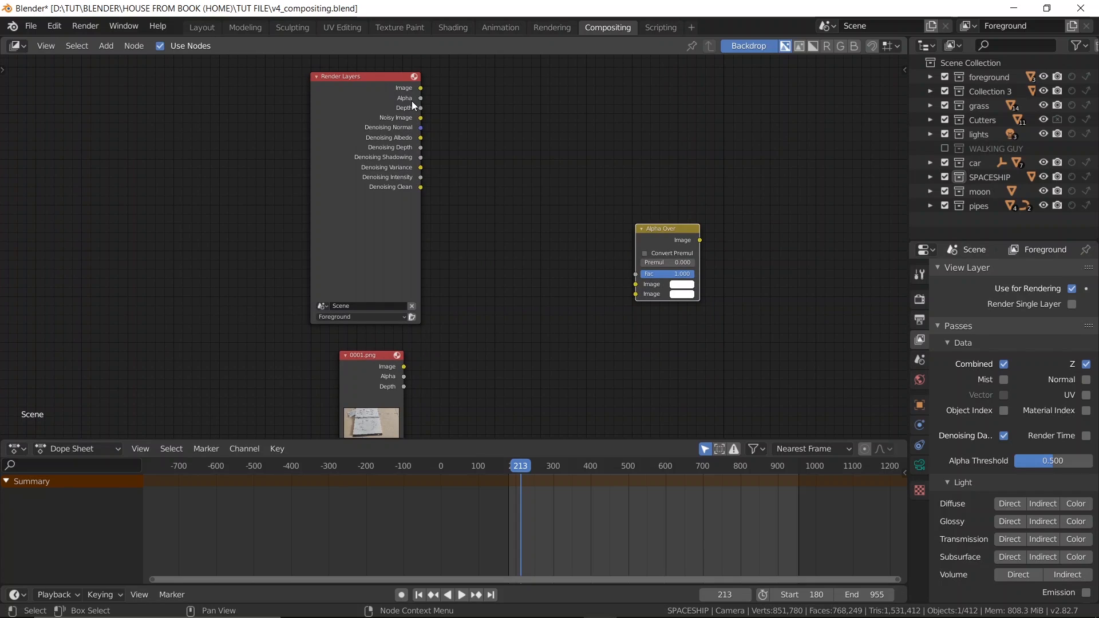
middle_drag(475, 201, 502, 150)
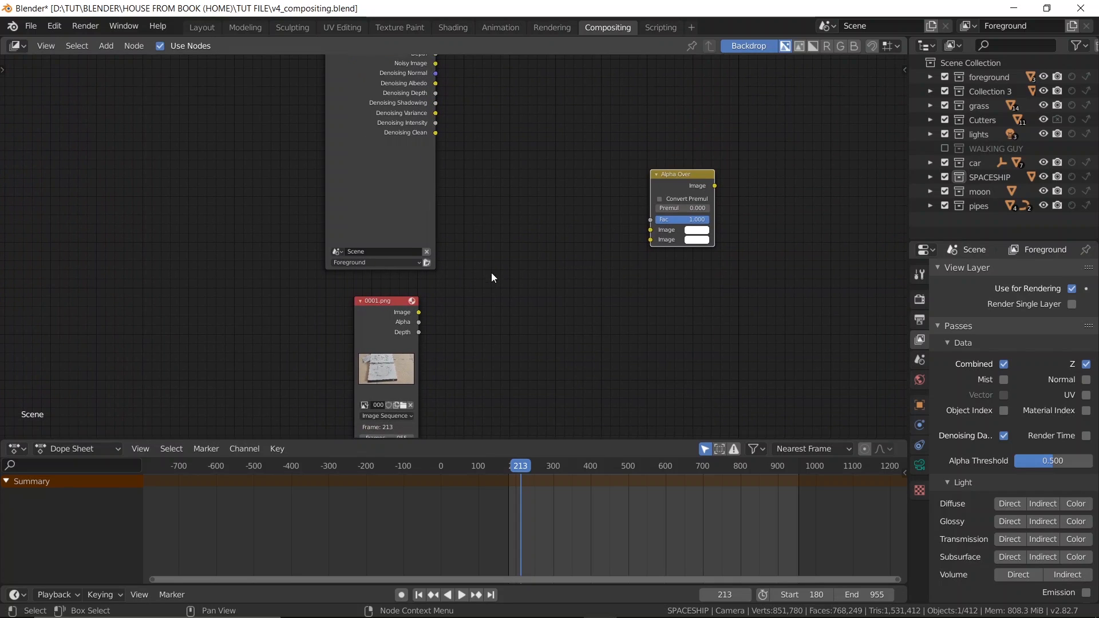
middle_drag(491, 278, 519, 230)
drag(448, 269, 678, 182)
middle_drag(586, 144, 551, 269)
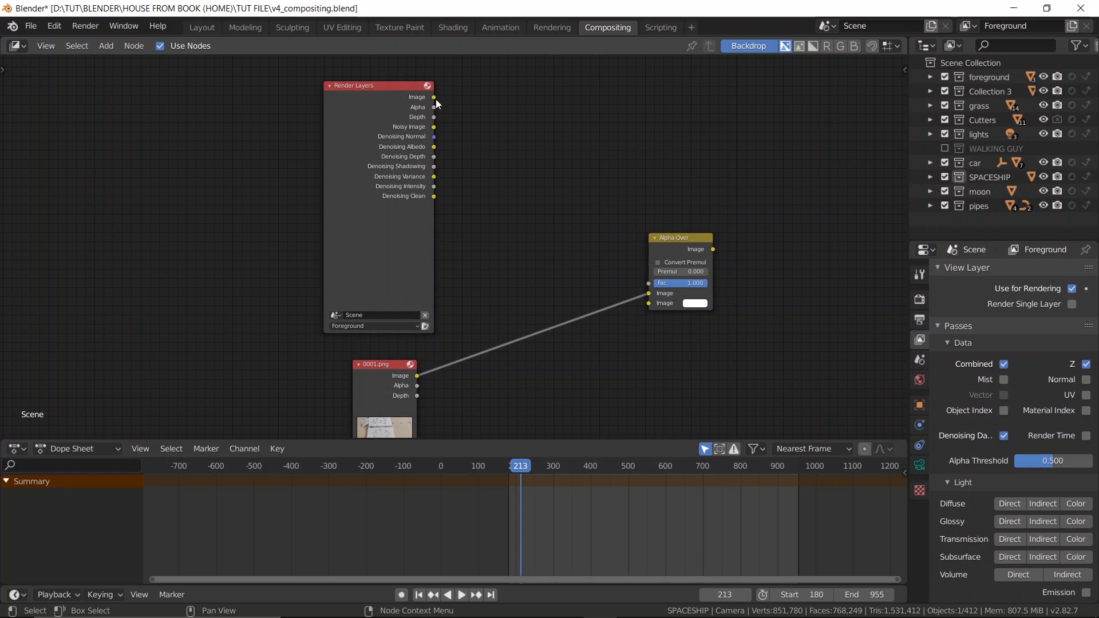
drag(433, 99, 645, 304)
- Examine how the Render Layers and image sequence nodes feed the two Image inputs of the Alpha Over node
scroll(554, 247, up, 3)
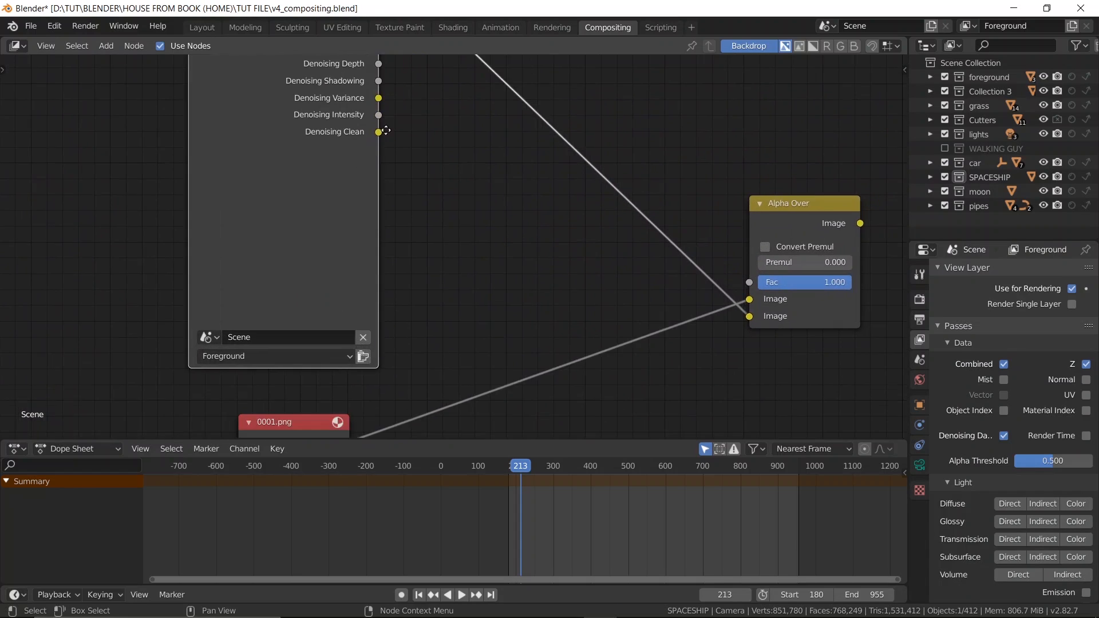
middle_drag(554, 248, 405, 132)
scroll(177, 166, up, 1)
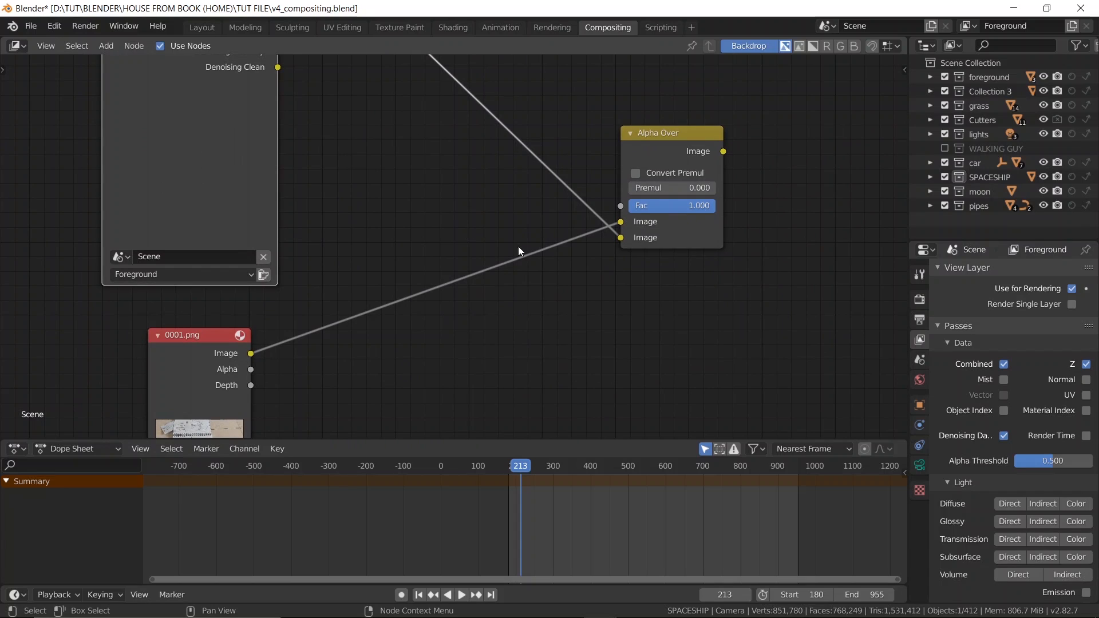
scroll(519, 247, up, 1)
middle_drag(534, 247, 482, 246)
scroll(588, 245, up, 1)
middle_drag(584, 245, 554, 245)
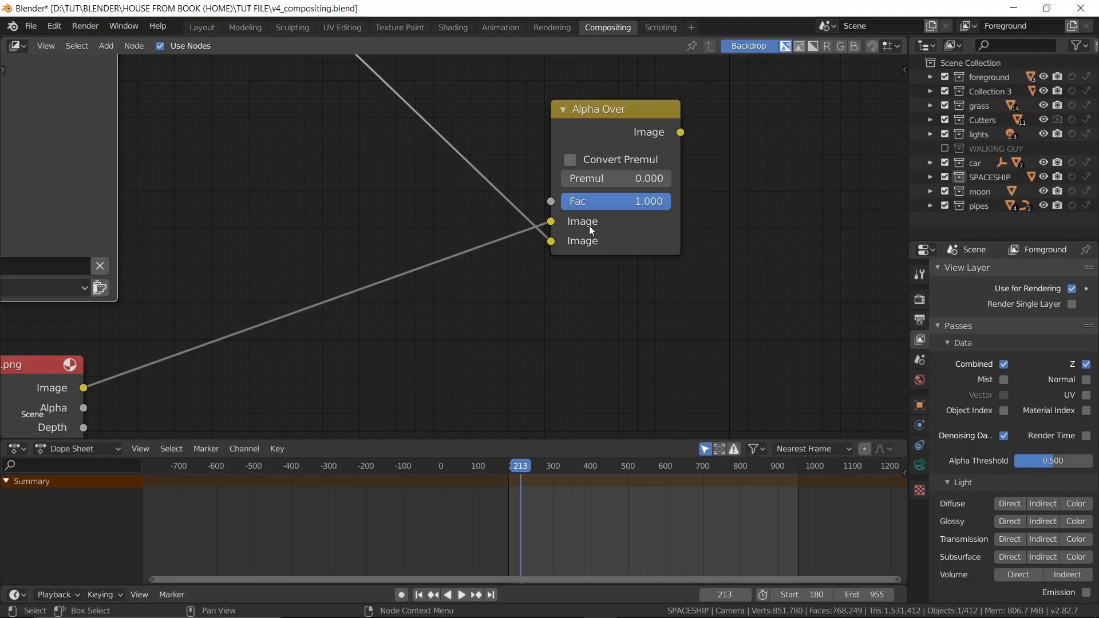
scroll(78, 121, down, 4)
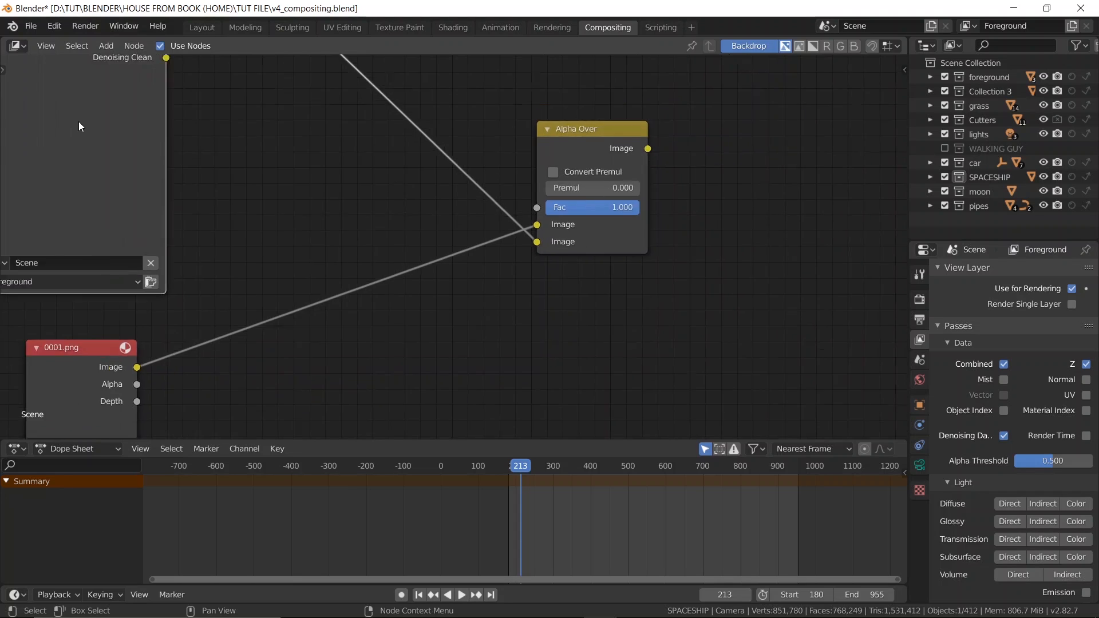
middle_drag(96, 112, 300, 193)
scroll(320, 173, up, 2)
scroll(314, 173, down, 1)
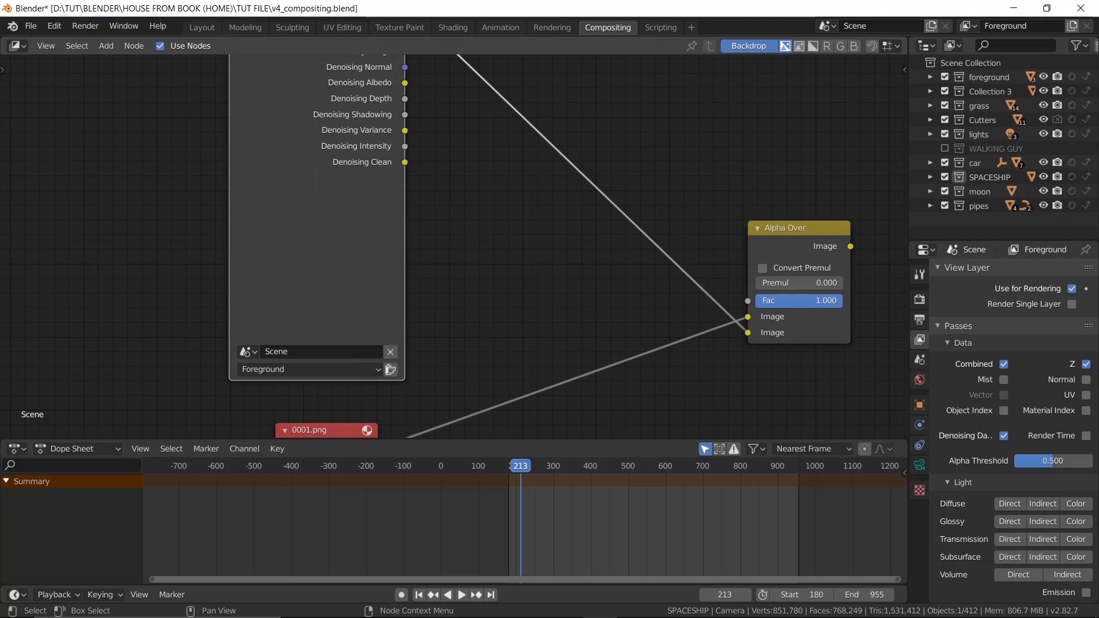
middle_drag(677, 319, 517, 272)
scroll(437, 272, up, 2)
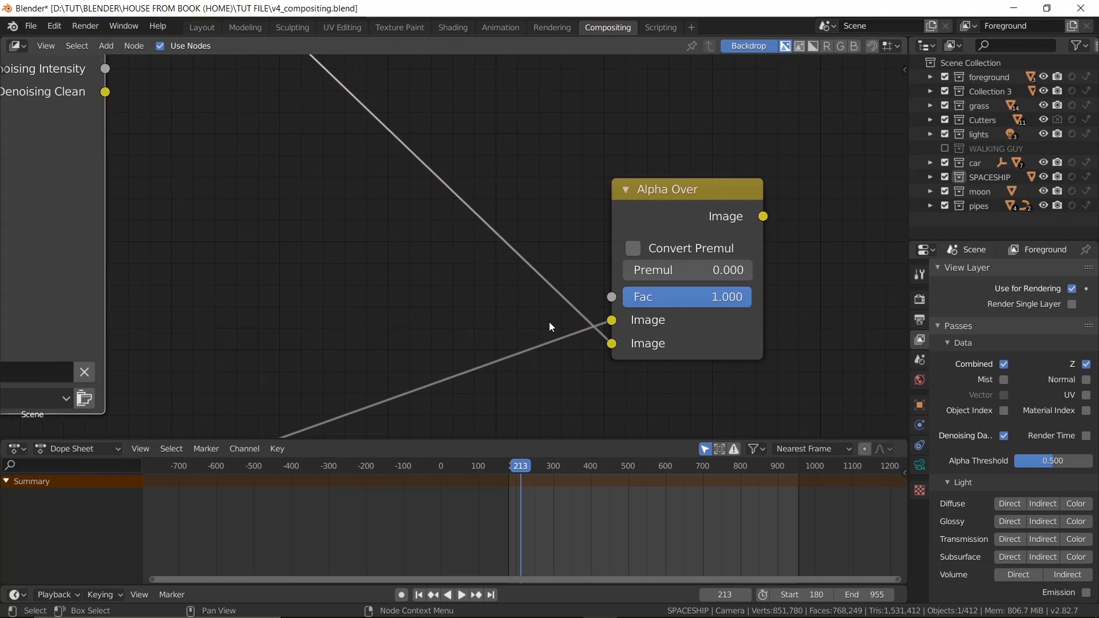
scroll(724, 211, down, 2)
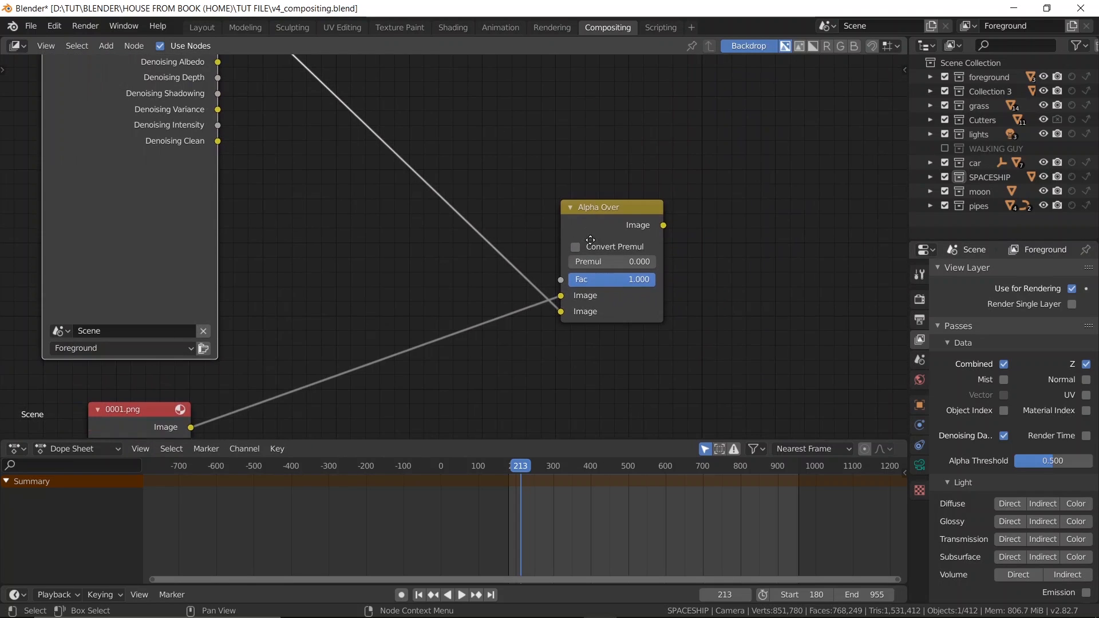
- Add a Composite node and connect the Alpha Over Image output to its Image input
middle_drag(623, 269, 583, 218)
scroll(584, 222, down, 2)
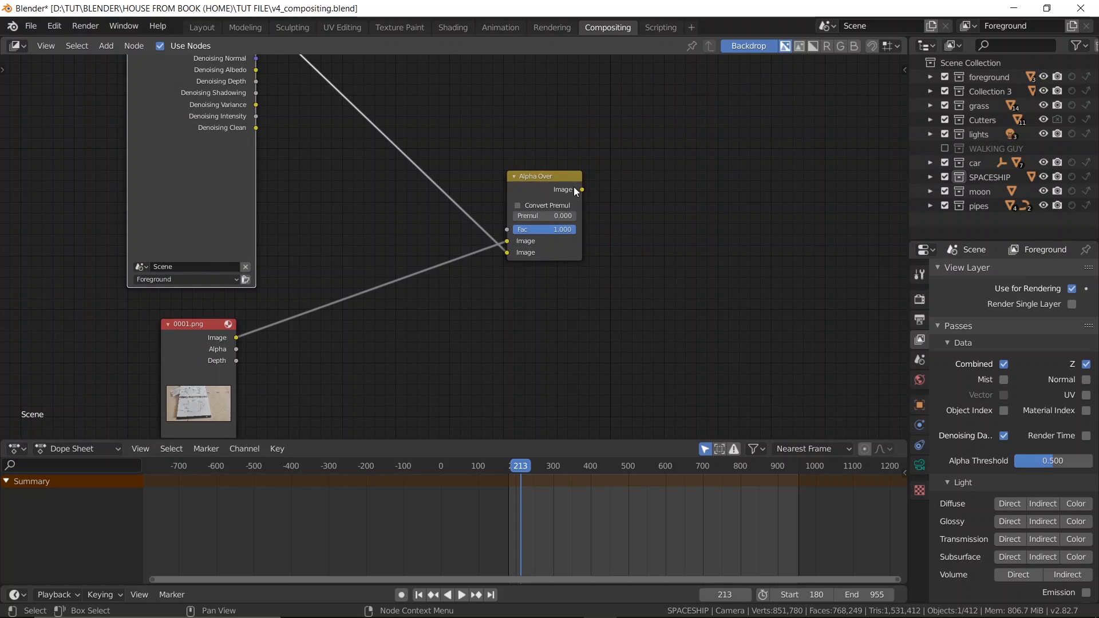
key(shift+a)
click(651, 187)
text(com)
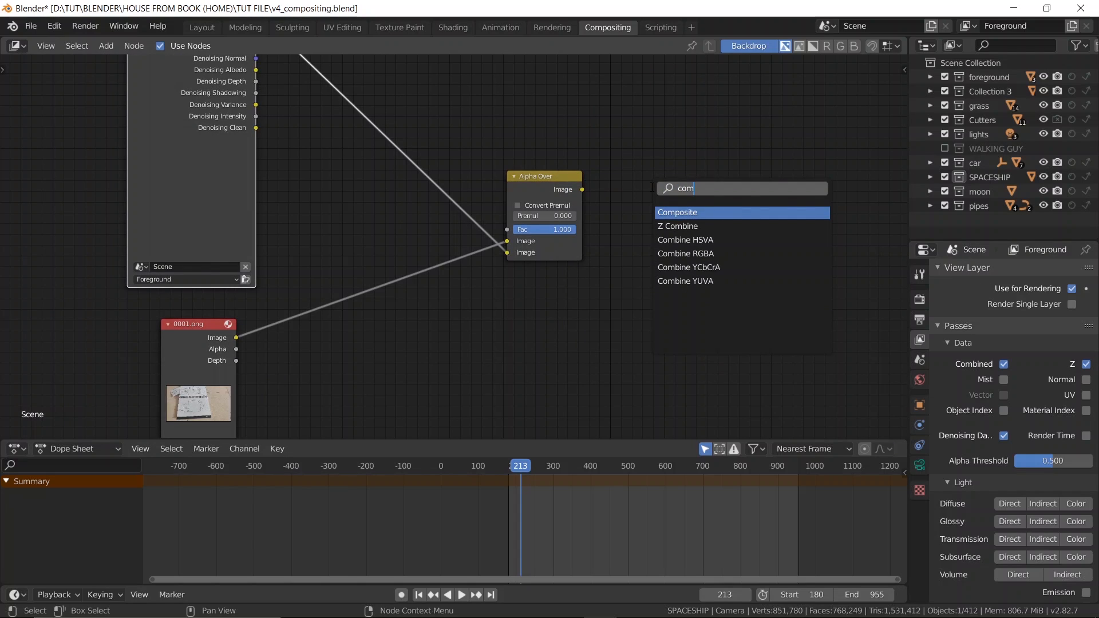
key(Return)
click(716, 97)
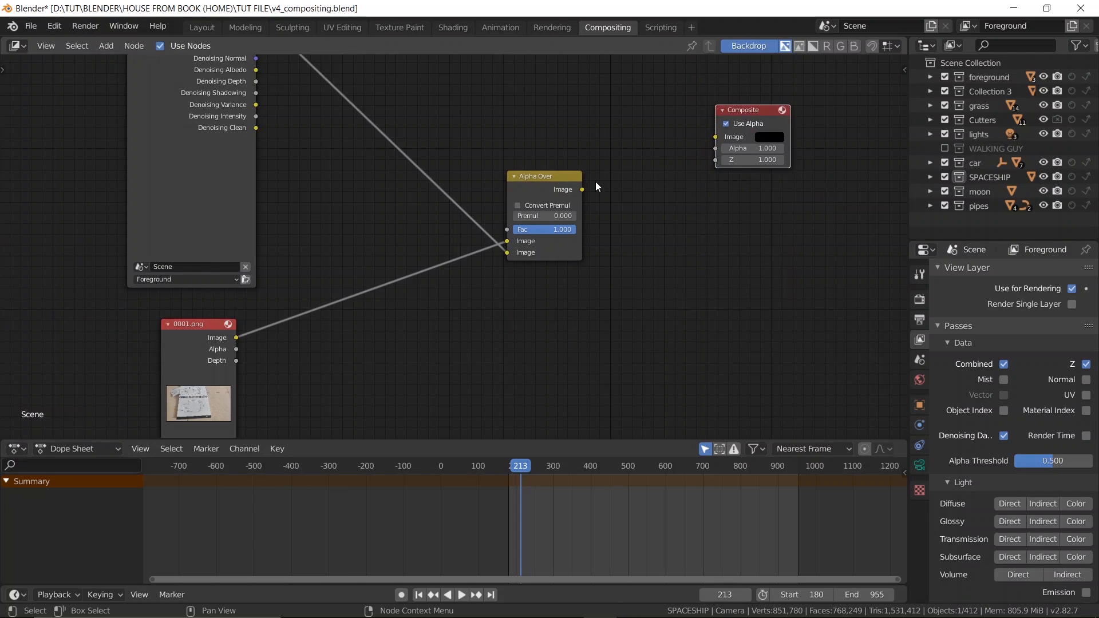
drag(583, 190, 716, 137)
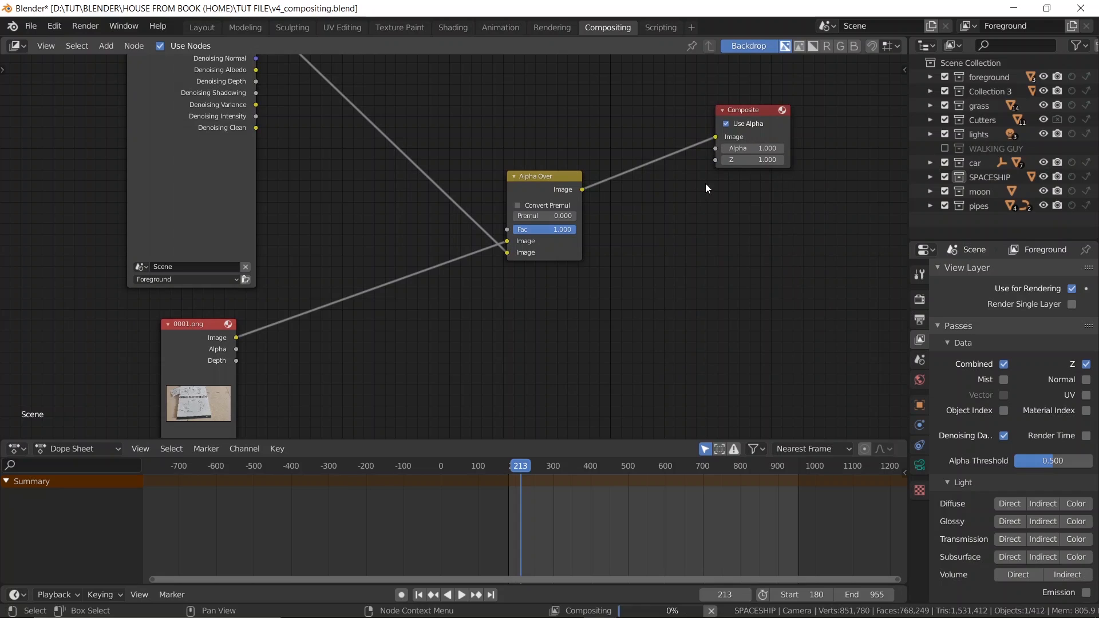
- Show the scene's output properties down to the output path and file format settings
click(919, 298)
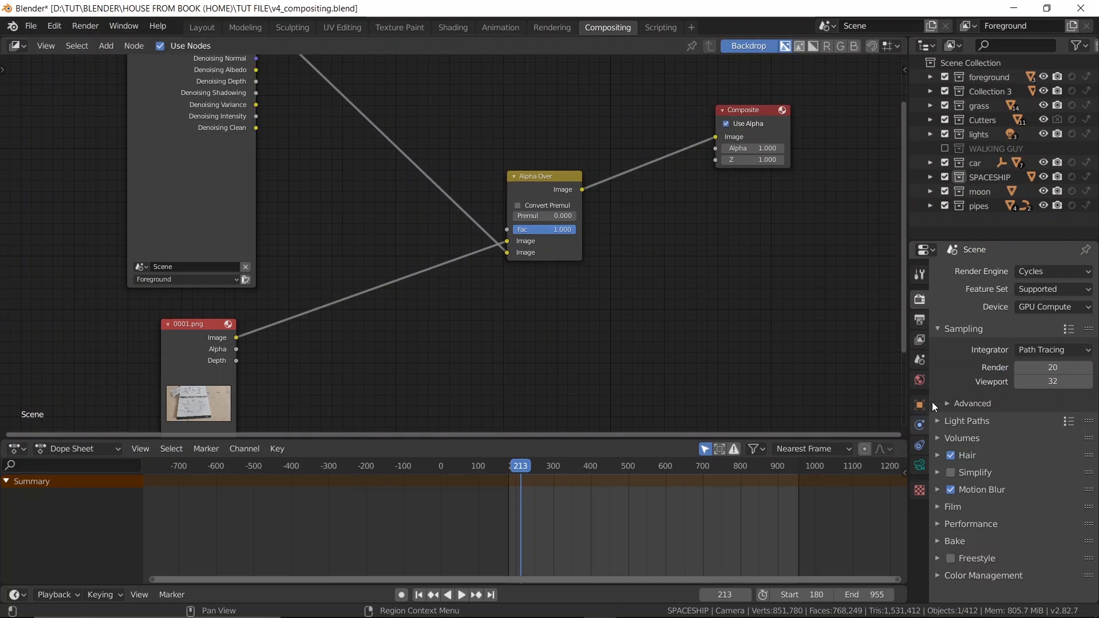
click(920, 321)
scroll(967, 431, down, 3)
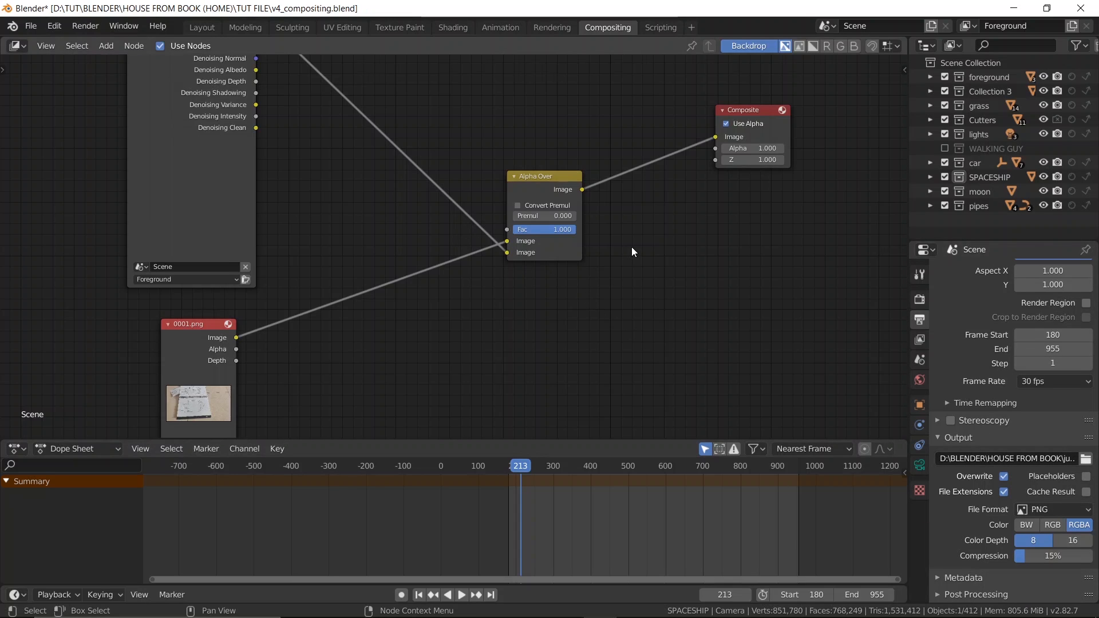
- Preview the Alpha Over result in the backdrop through a Viewer node and place that node below the Composite node
scroll(630, 246, up, 1)
middle_drag(621, 237, 566, 265)
click(475, 205)
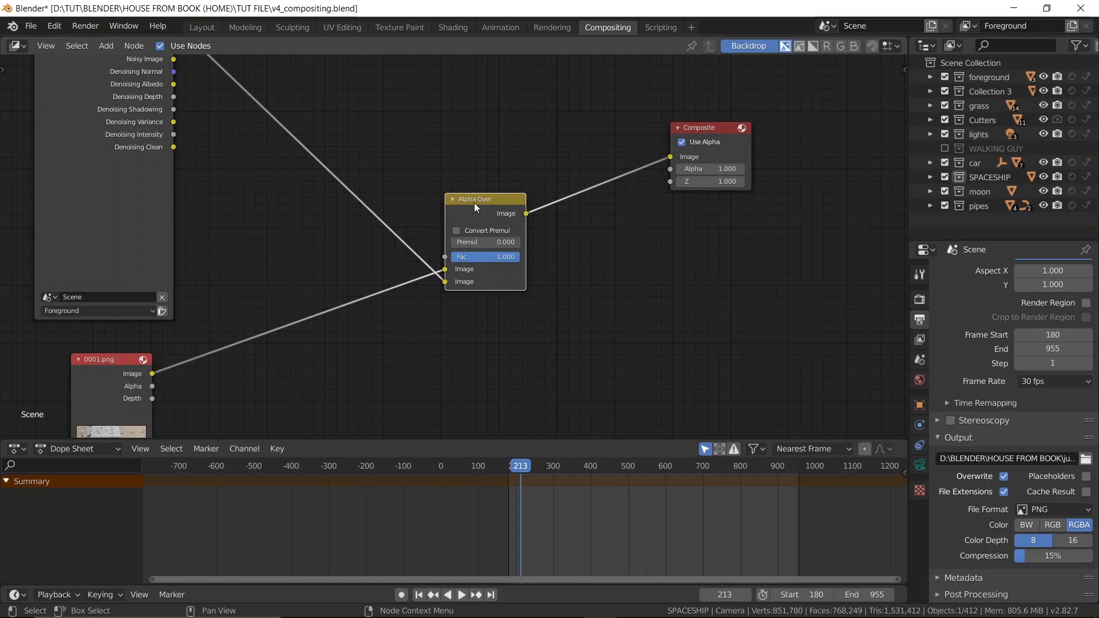
key(ctrl)
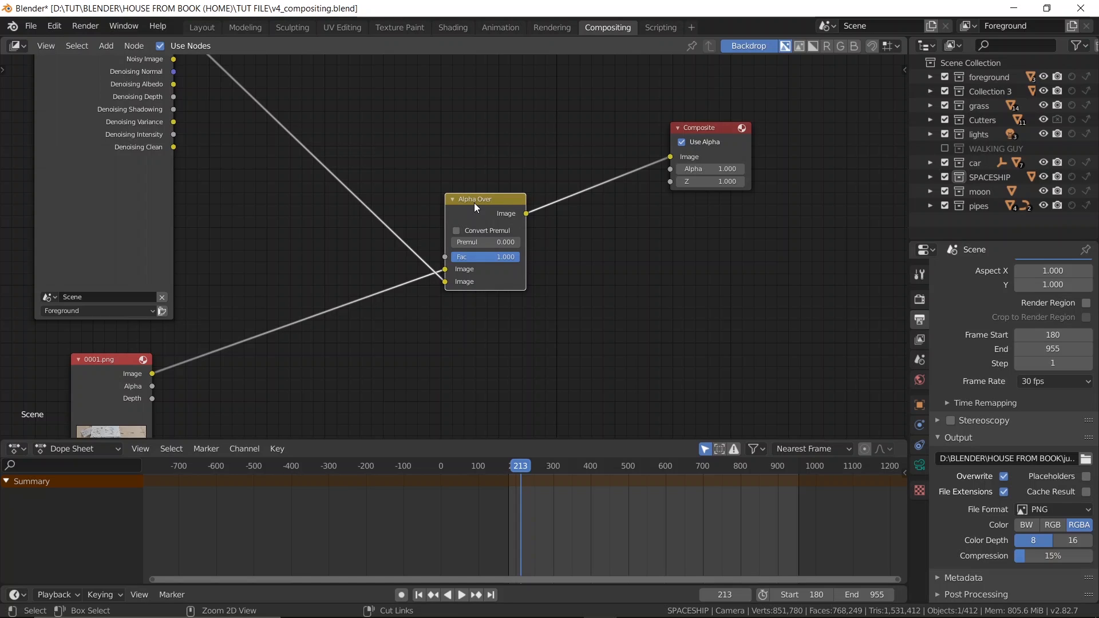
ctrl+shift+click(474, 203)
scroll(585, 135, down, 1)
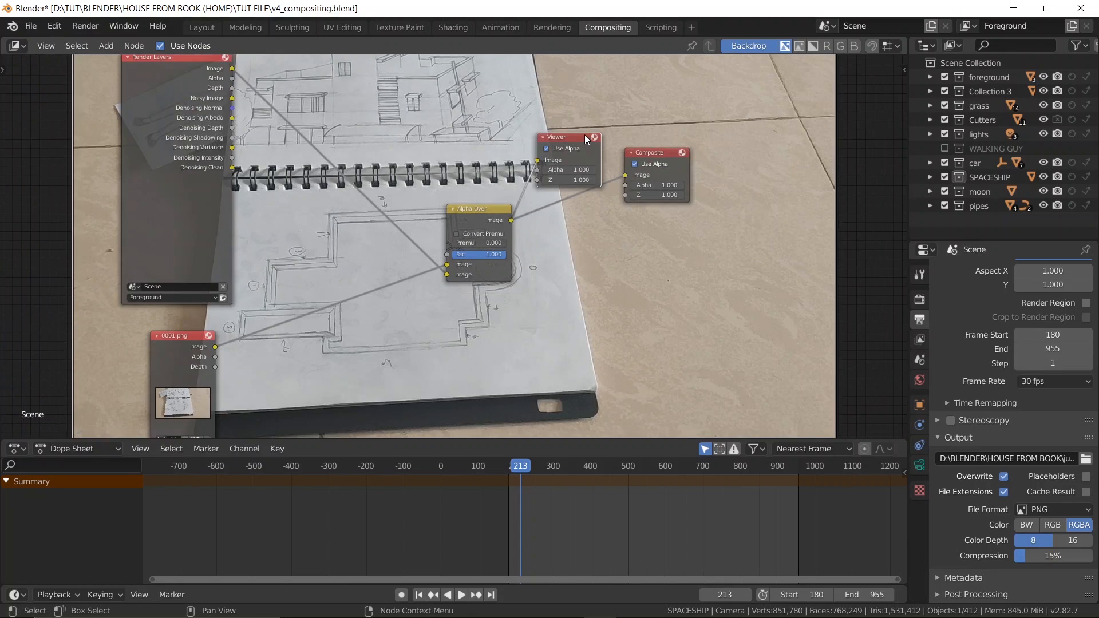
drag(586, 136, 656, 248)
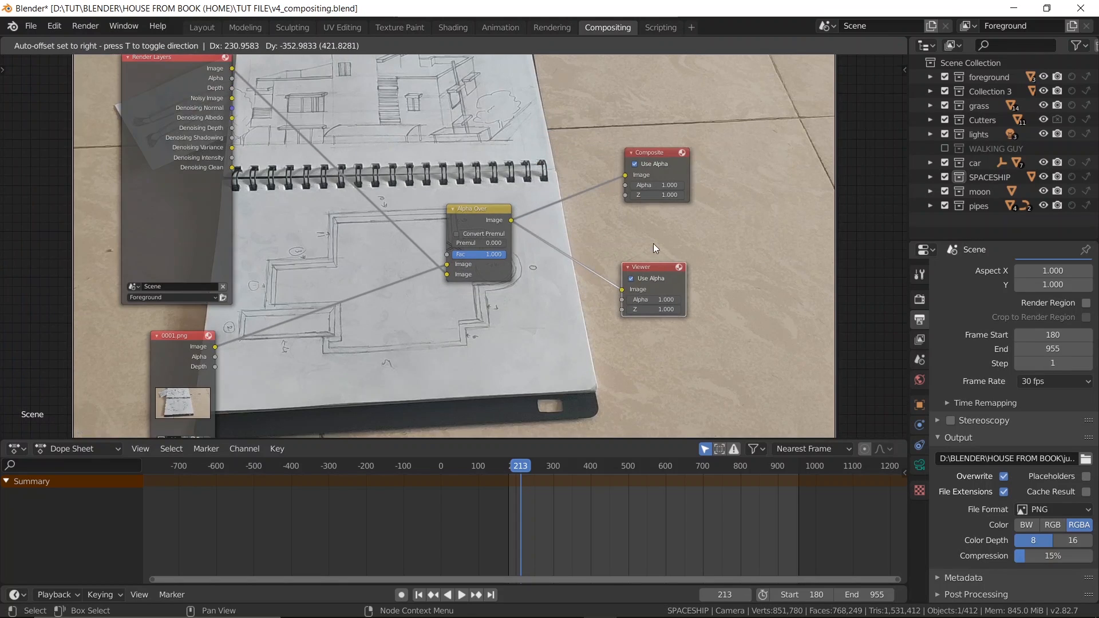
- Search the add-on preferences for "no" to check the Node Wrangler add-on, and close the preferences
click(53, 26)
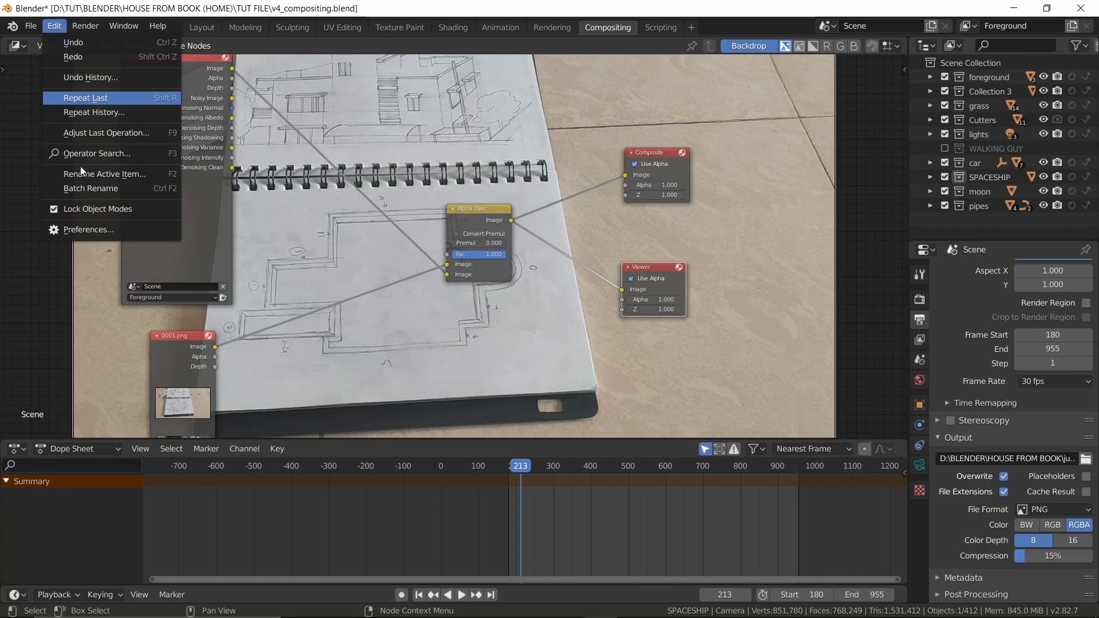
click(80, 228)
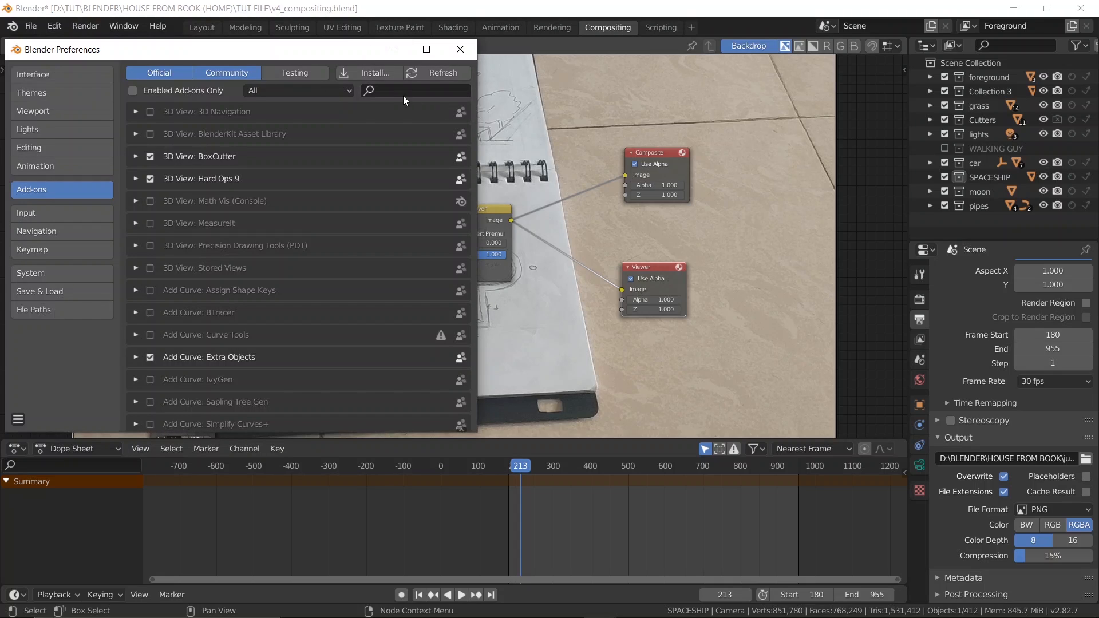
click(408, 92)
text(m)
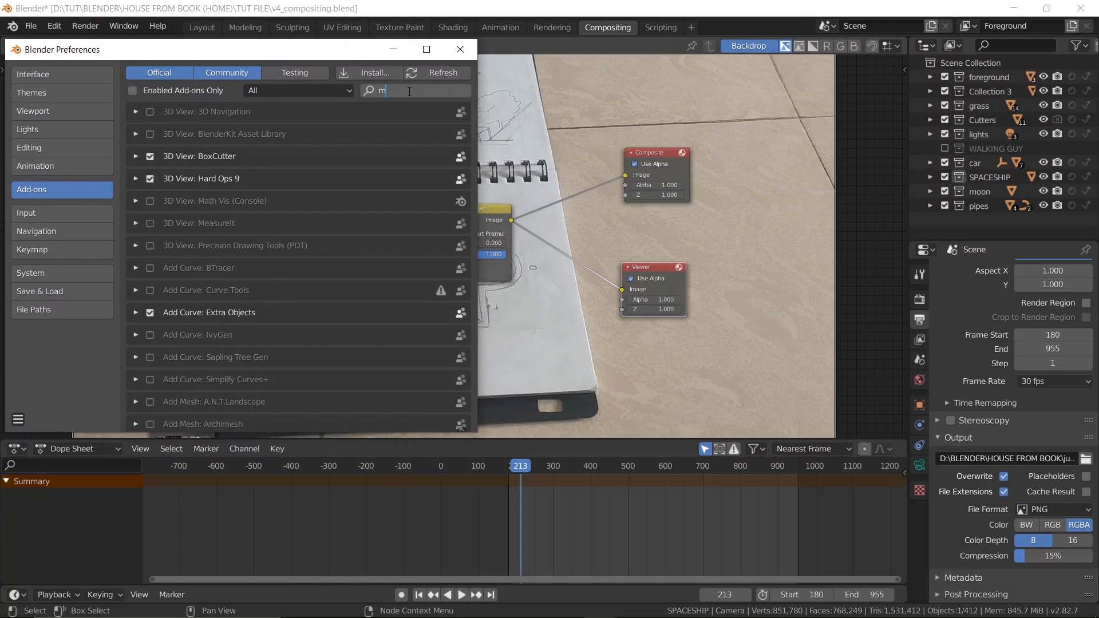
key(BackSpace)
text(no)
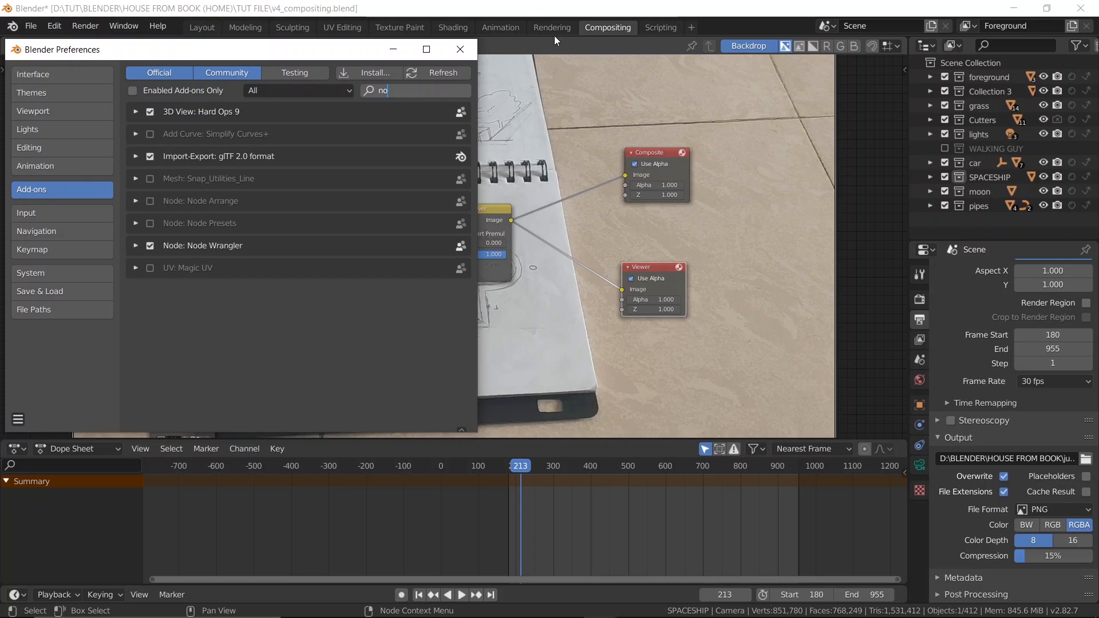
click(461, 49)
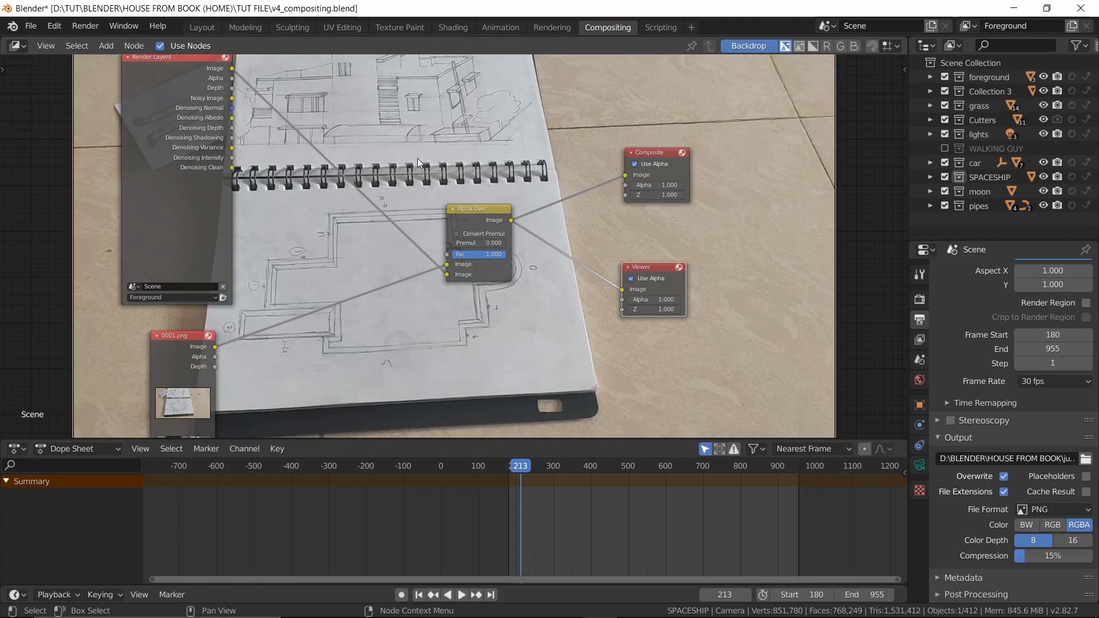
scroll(360, 128, down, 2)
middle_drag(363, 128, 367, 150)
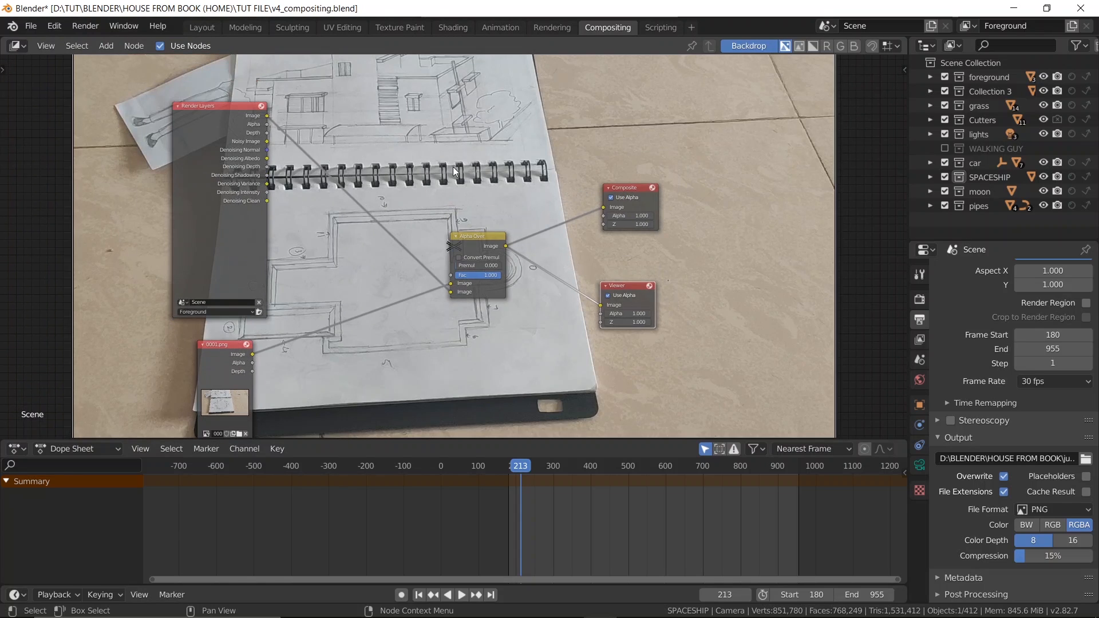
- Render frame 213 as a still image and close the render window
click(89, 29)
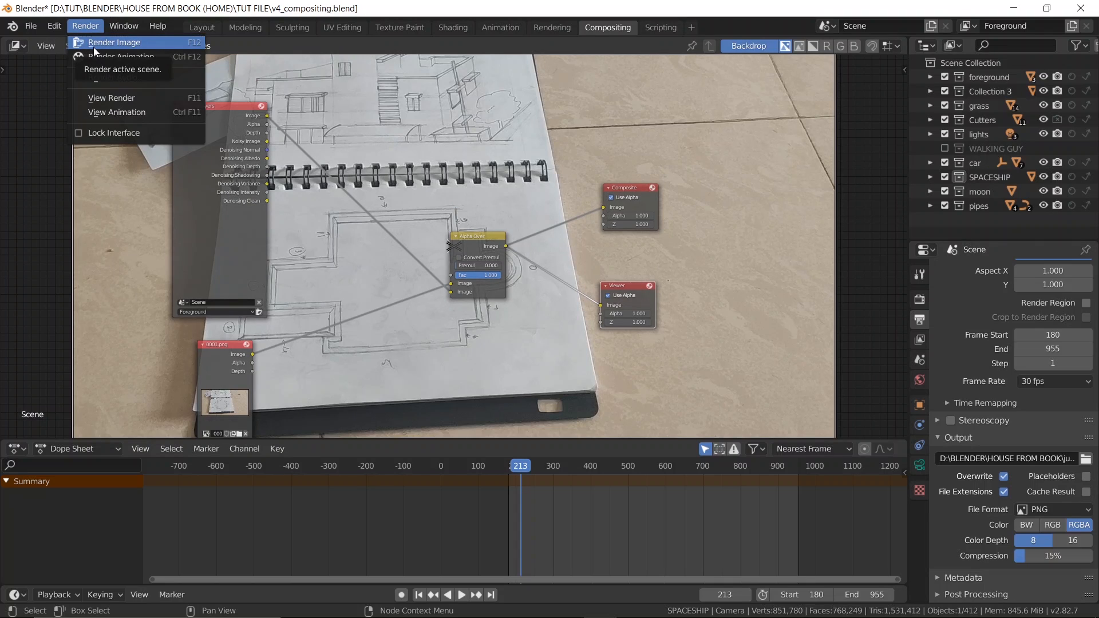
click(95, 46)
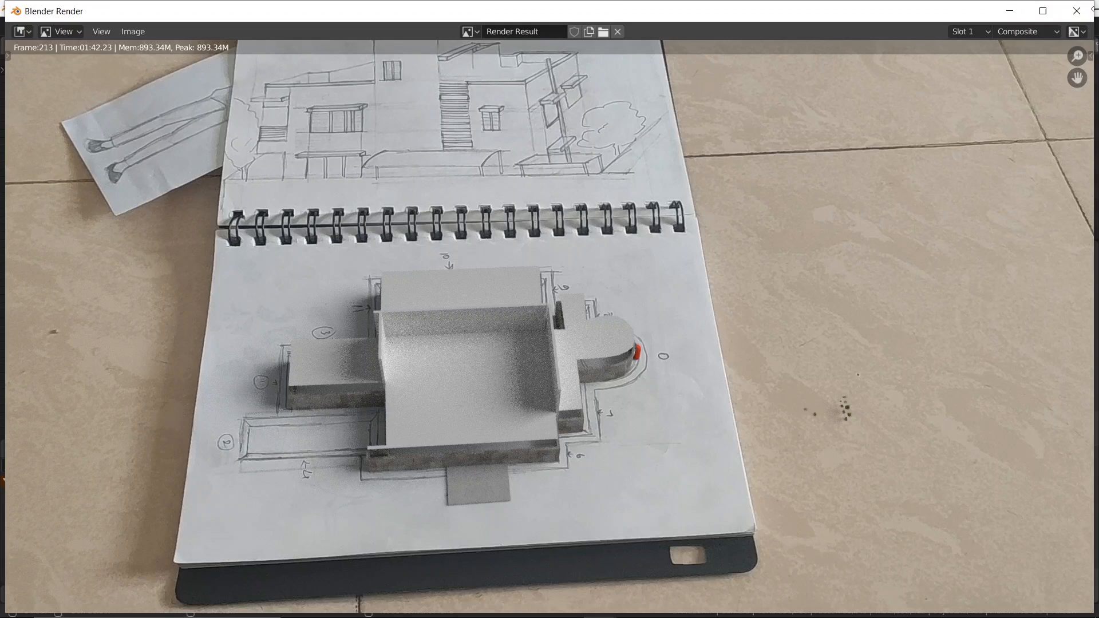
click(1077, 12)
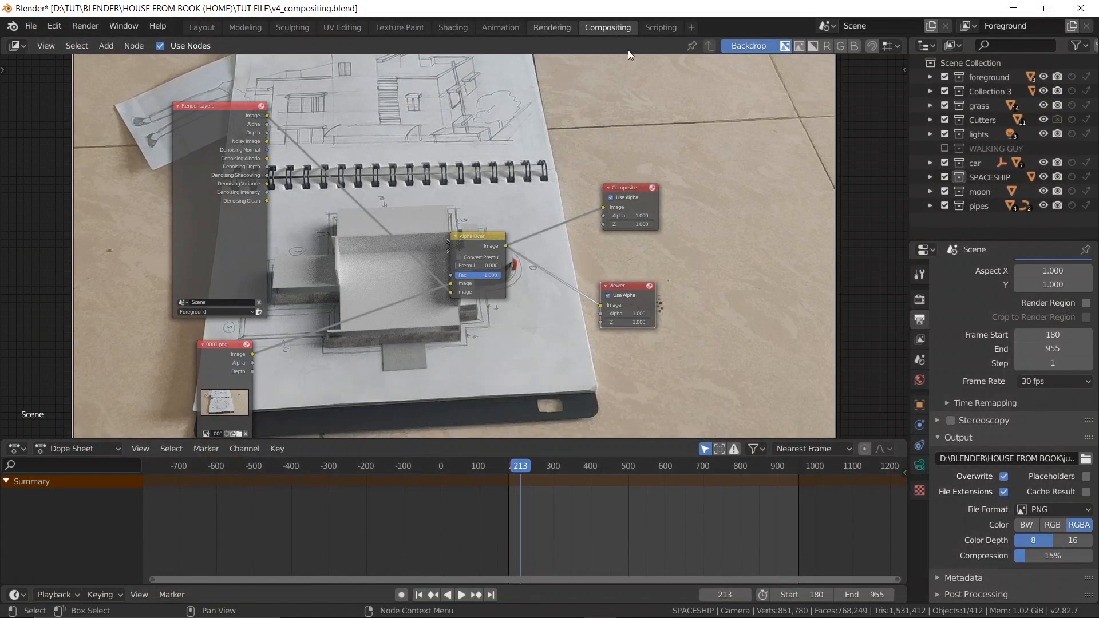
- Examine the noise in the composited render through the Viewer Node image in the Rendering workspace
click(552, 28)
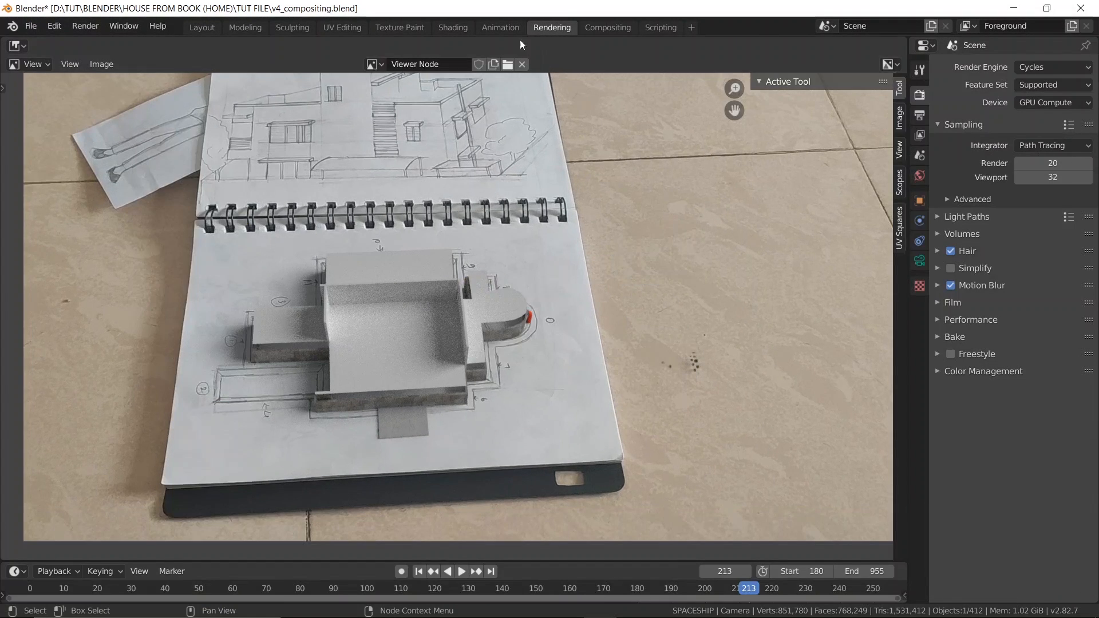
click(372, 64)
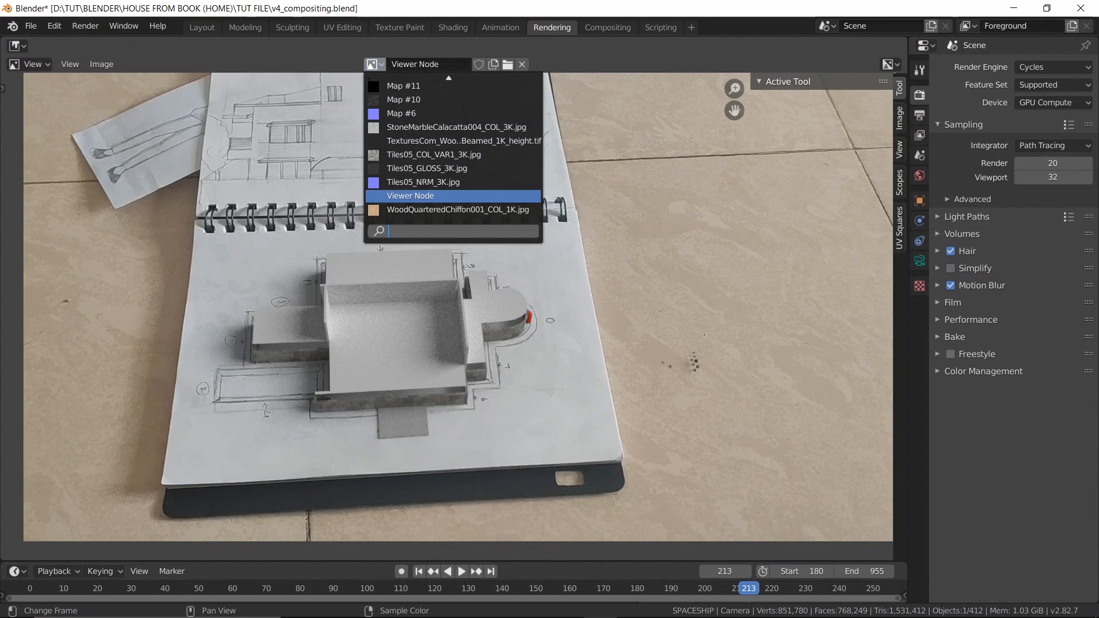
click(387, 195)
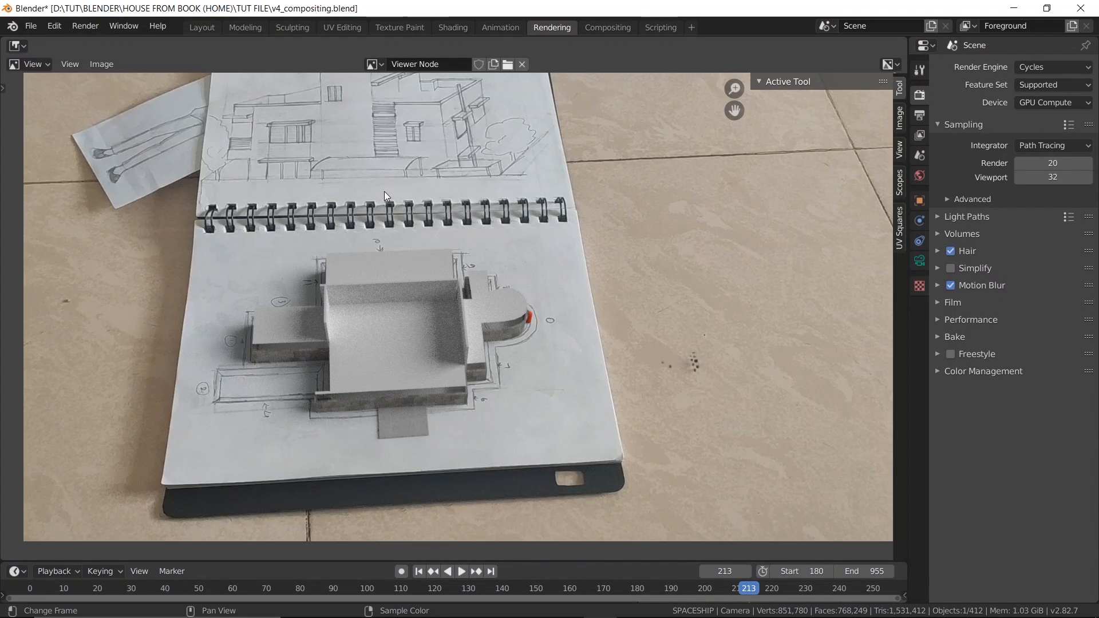
scroll(426, 179, up, 6)
scroll(555, 181, down, 6)
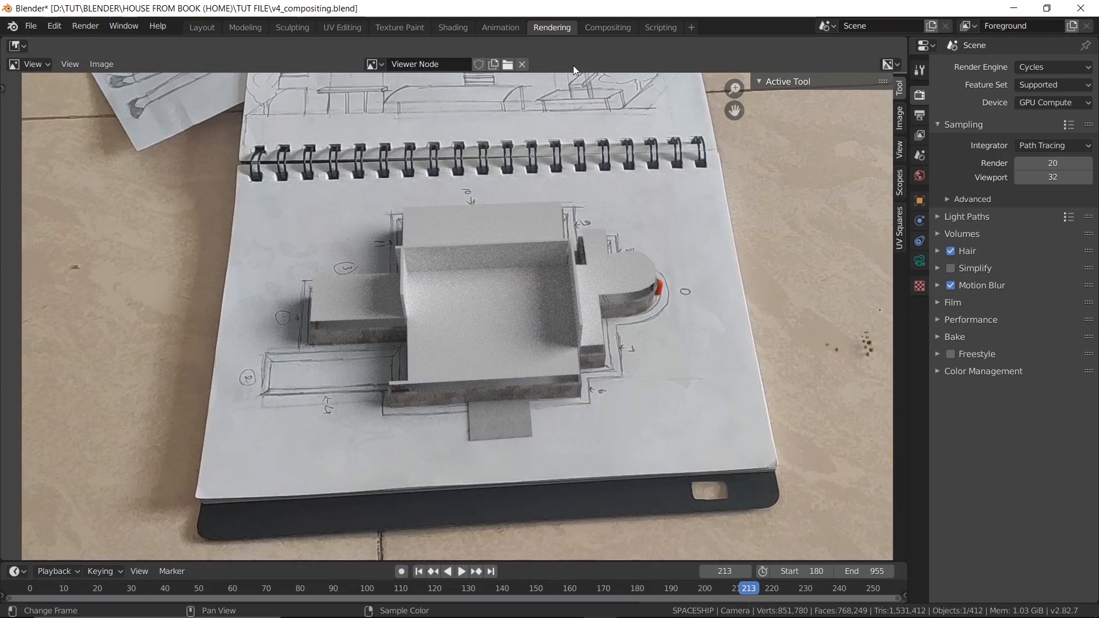
- Add a Denoise node in the Compositing workspace on the link between Render Layers Image and Alpha Over
click(617, 26)
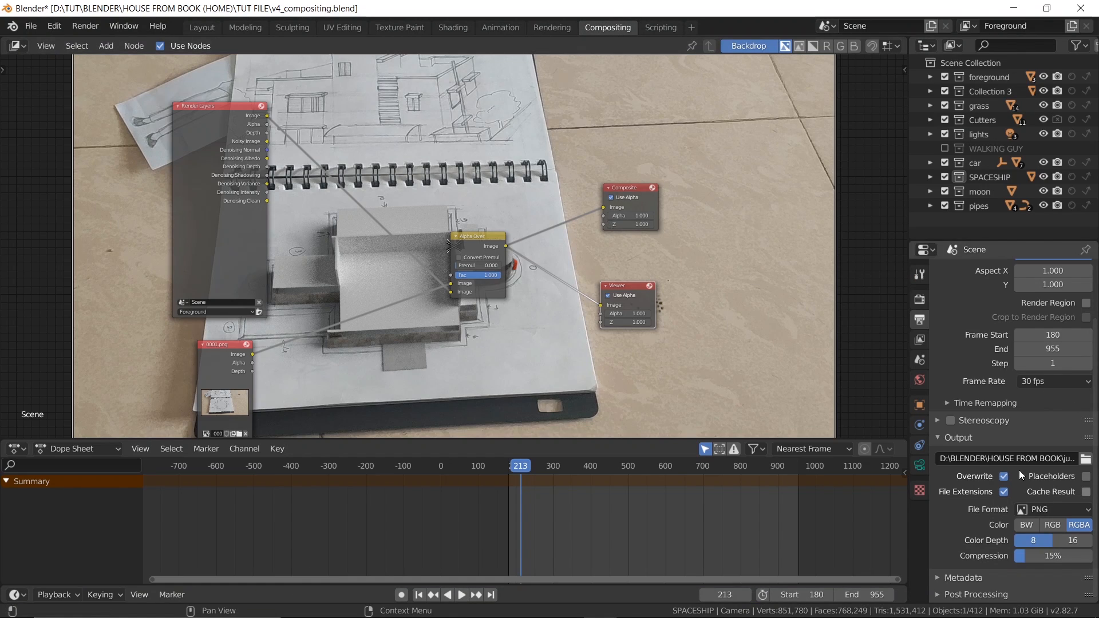
click(919, 298)
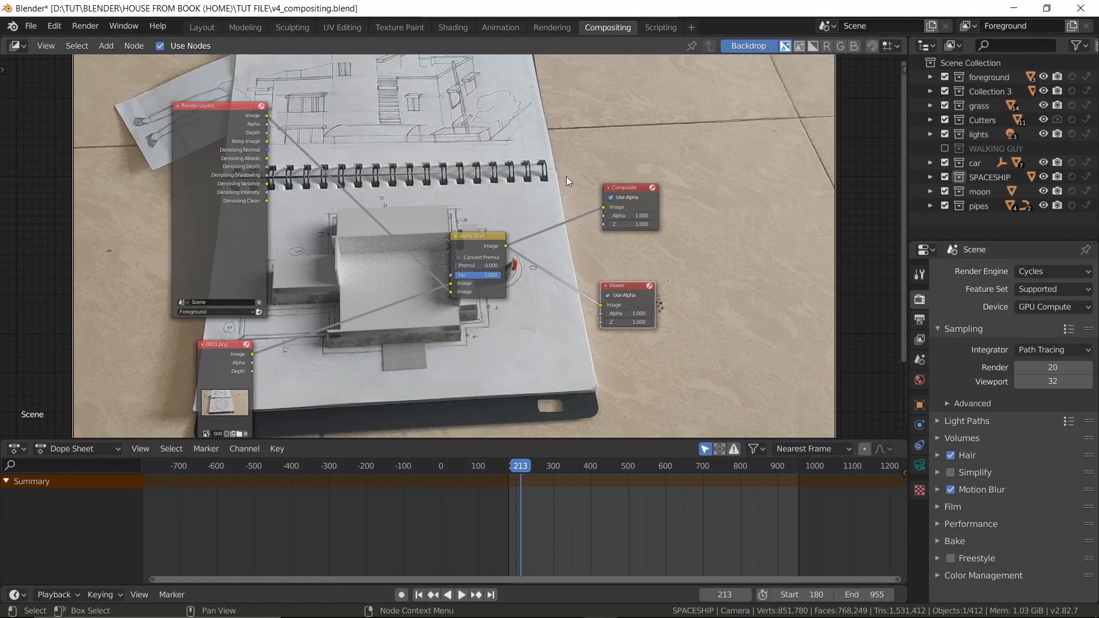
scroll(452, 152, up, 2)
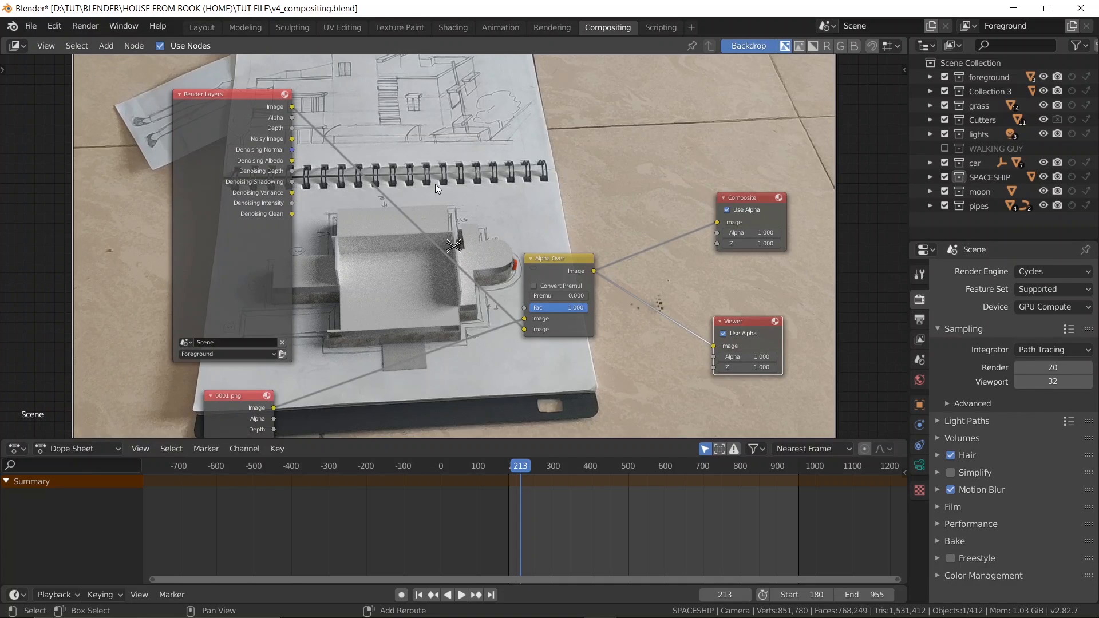
key(shift+a)
click(435, 183)
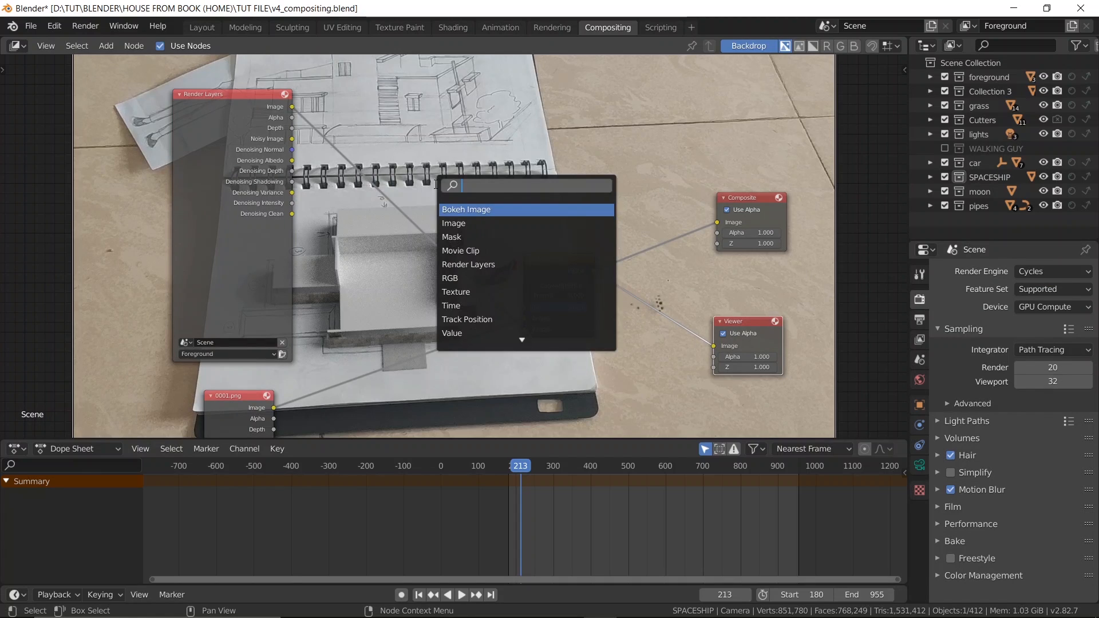
text(de)
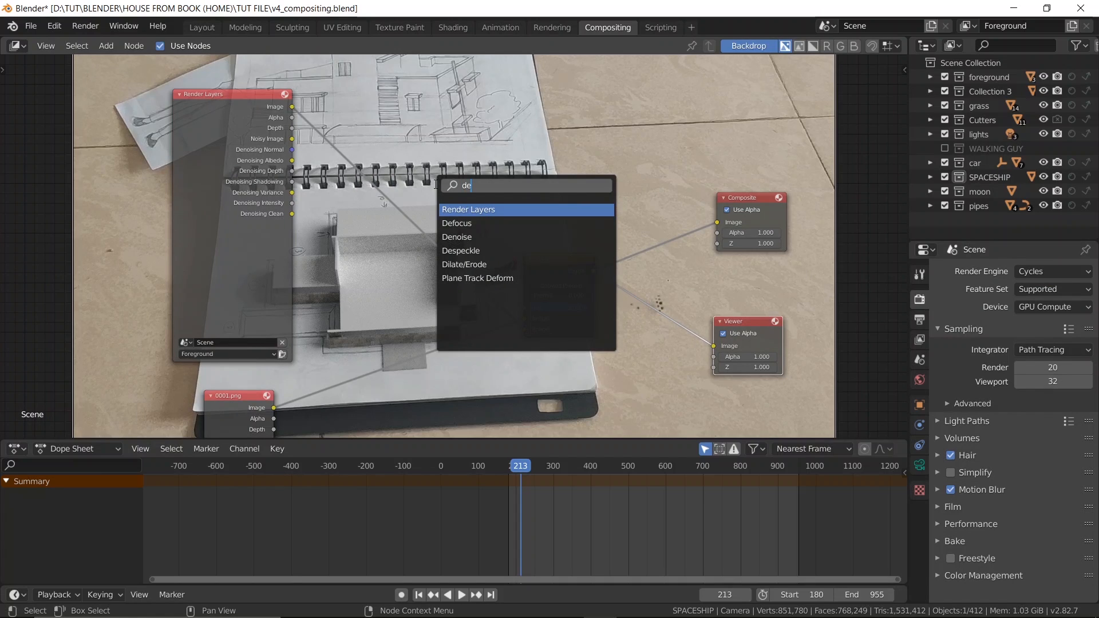
key(Down)
key(Down)
key(Return)
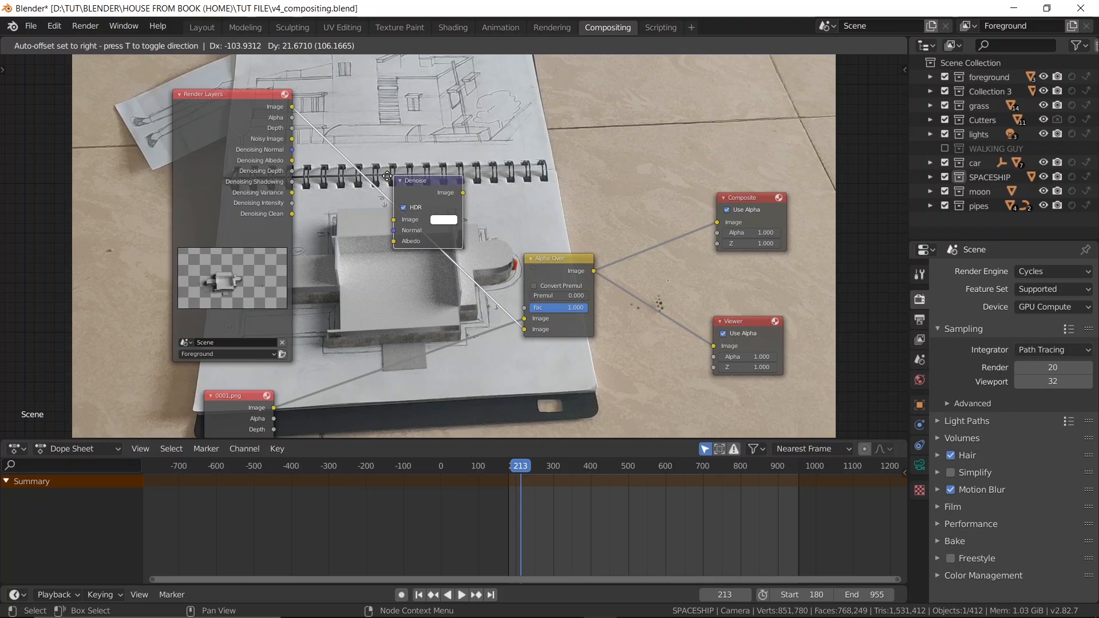
click(386, 177)
scroll(388, 175, up, 1)
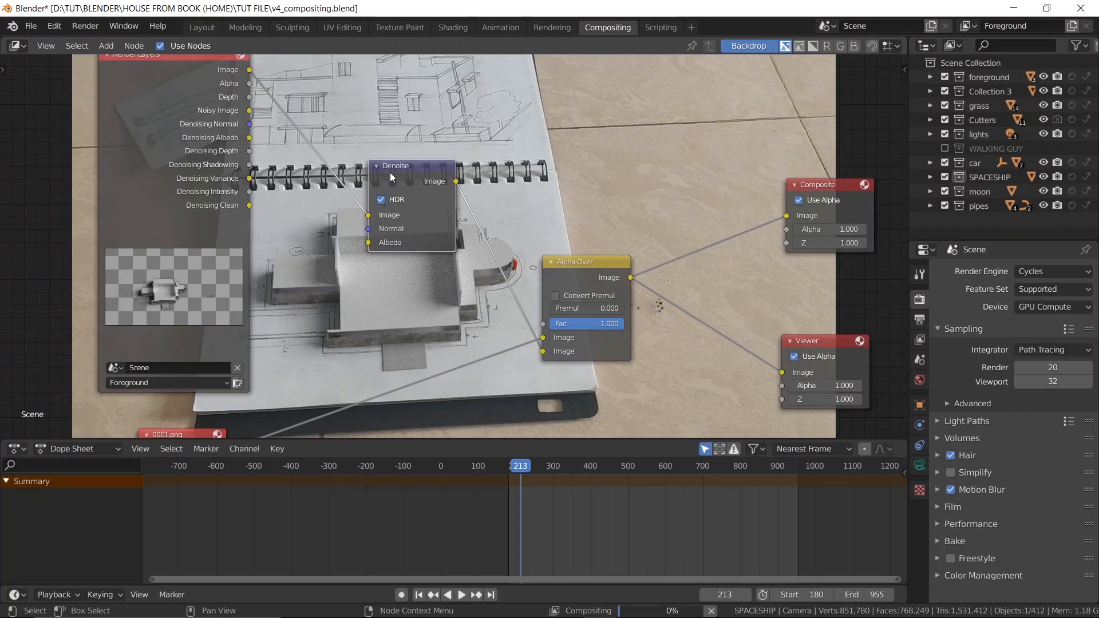
- Connect the Noisy Image, Denoising Normal and Denoising Albedo outputs to the Denoise node's Image, Normal and Albedo inputs
scroll(390, 173, up, 2)
middle_drag(389, 173, 453, 227)
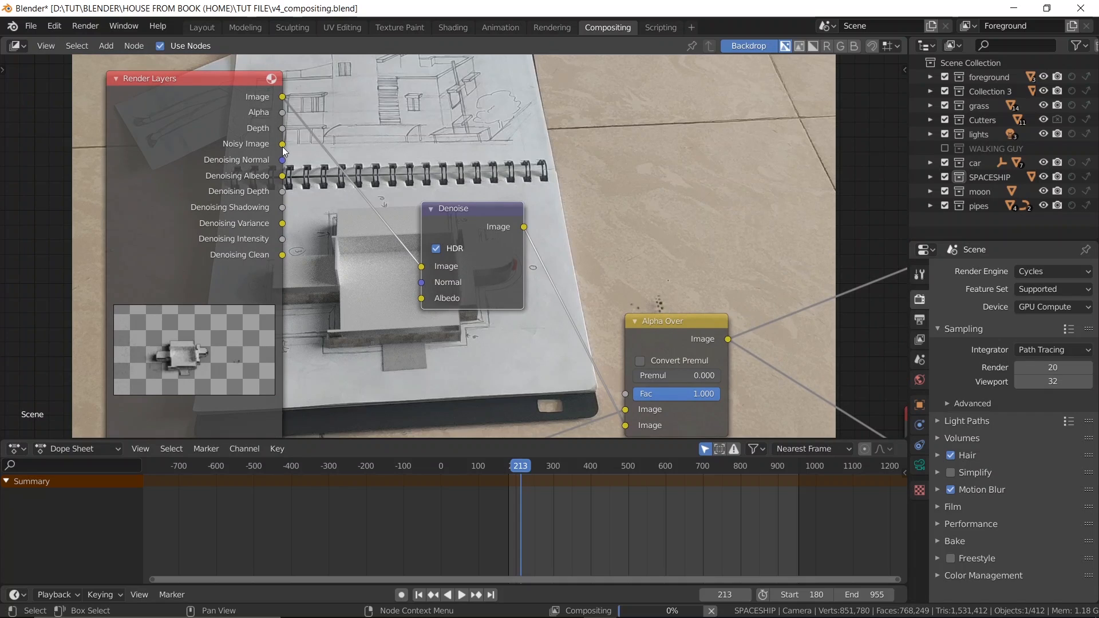
drag(283, 144, 420, 264)
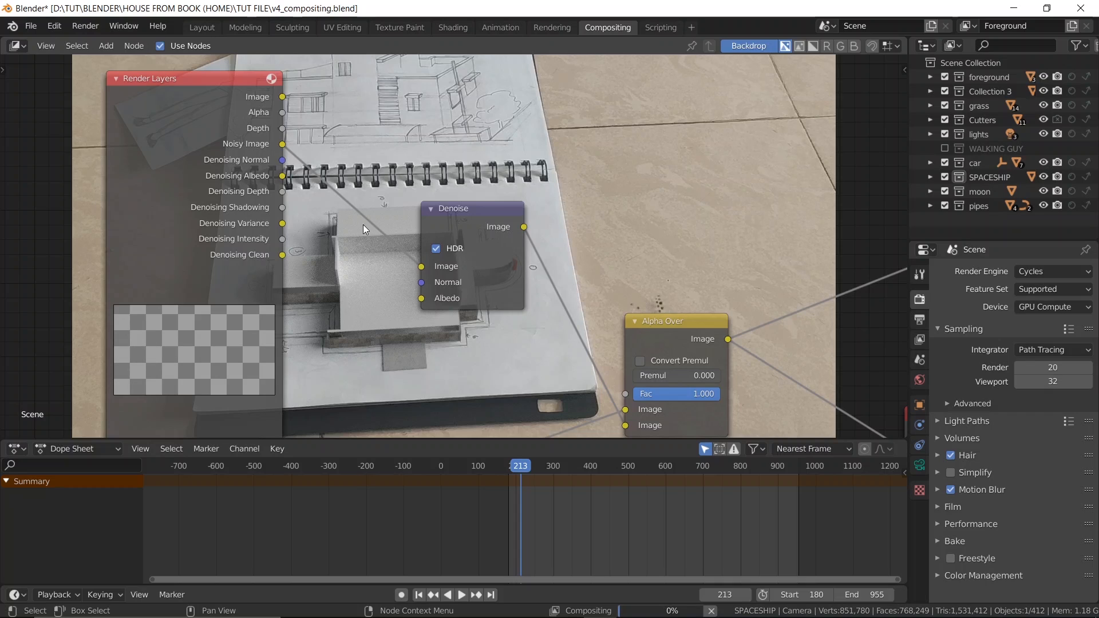
drag(422, 265, 420, 298)
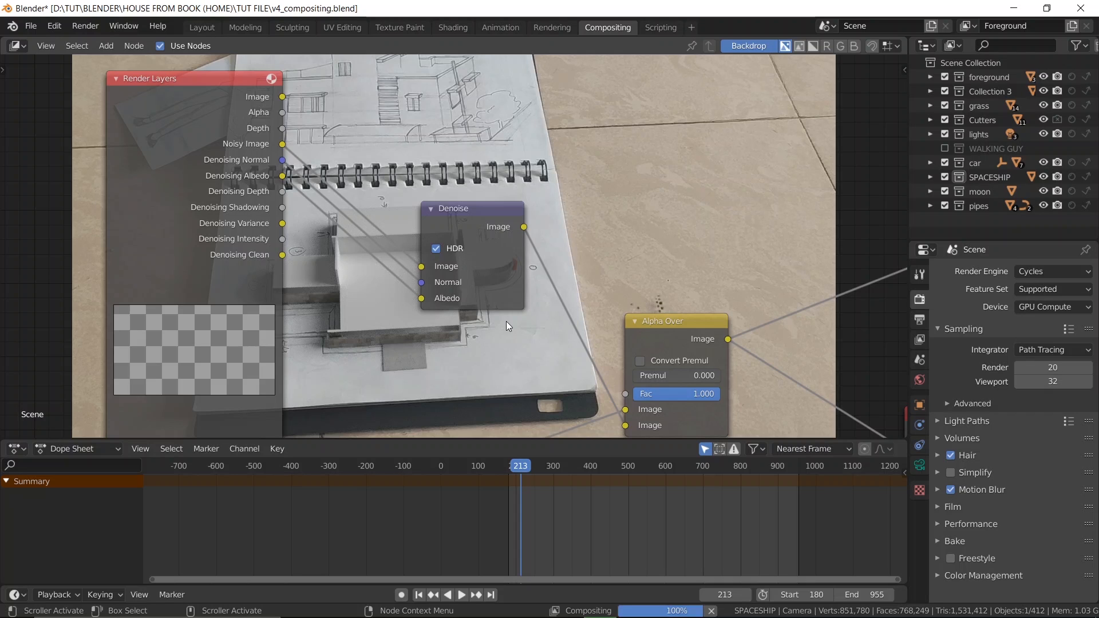
- Examine the denoised house walls and shadows up close in the Rendering workspace
click(569, 27)
scroll(344, 309, up, 3)
middle_drag(381, 317, 359, 270)
scroll(246, 320, down, 2)
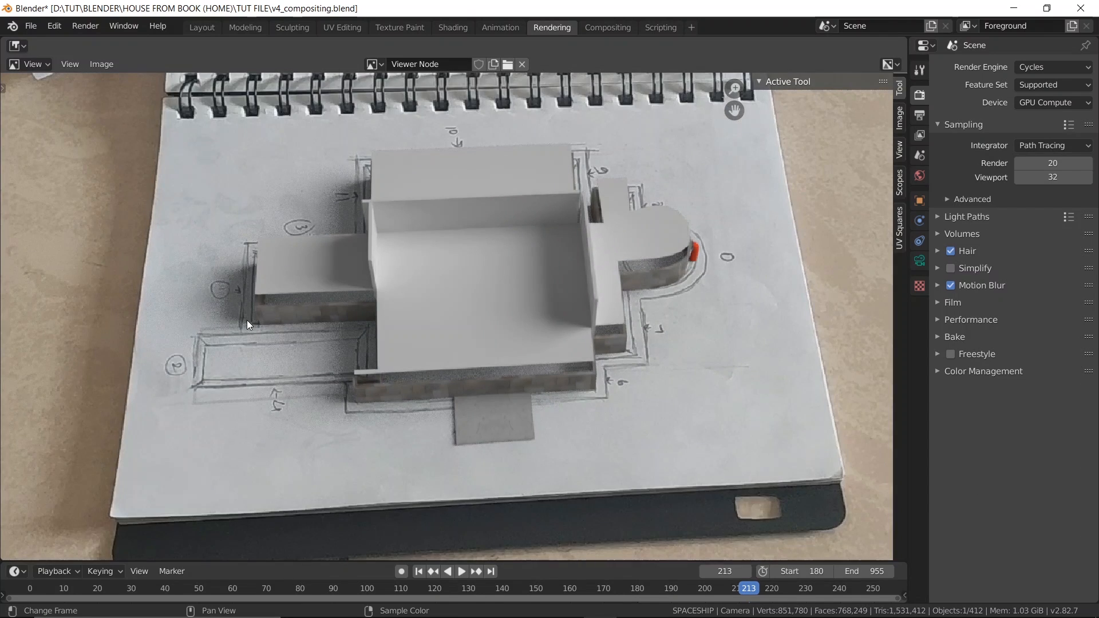
scroll(246, 320, up, 2)
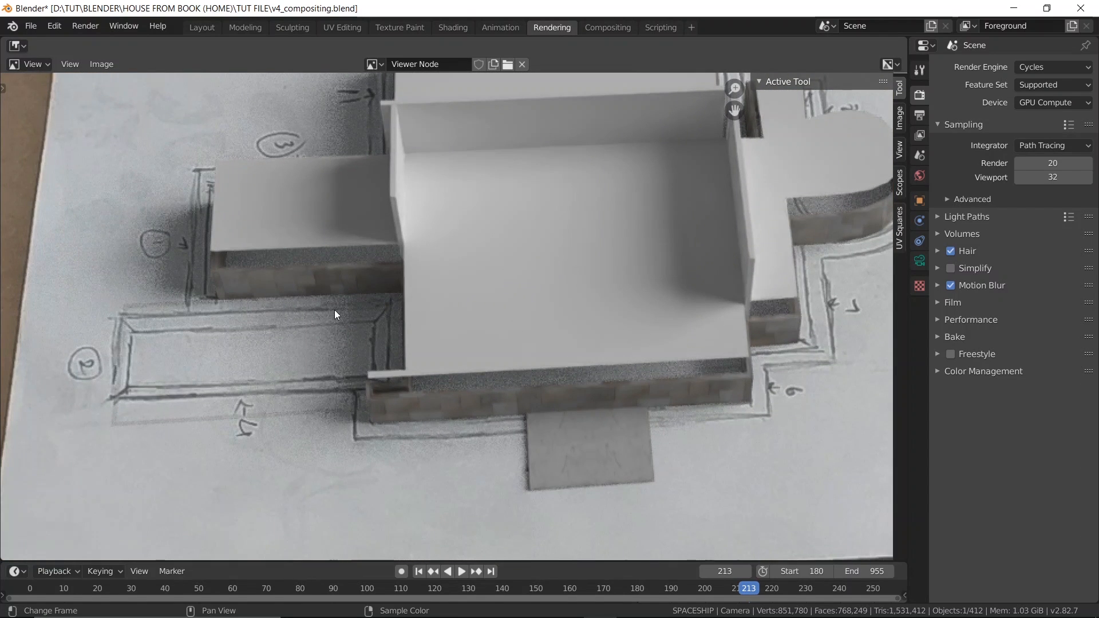
scroll(334, 311, down, 1)
scroll(334, 311, up, 1)
- Compare the Render Result with the denoised Viewer Node image, checking the latter over the full frame
click(379, 60)
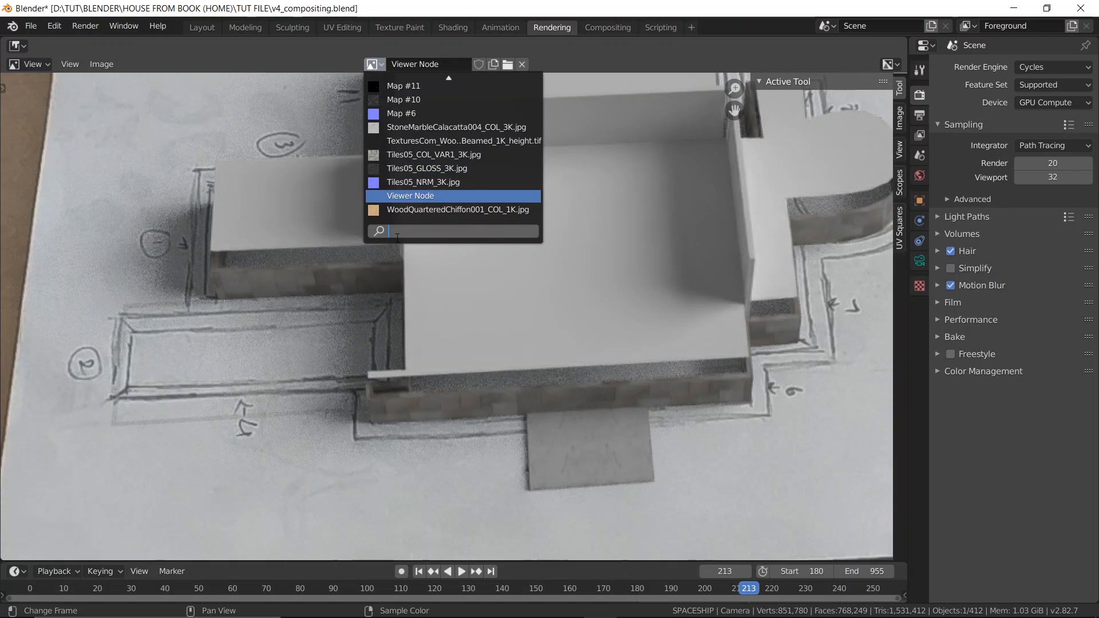
text(ren)
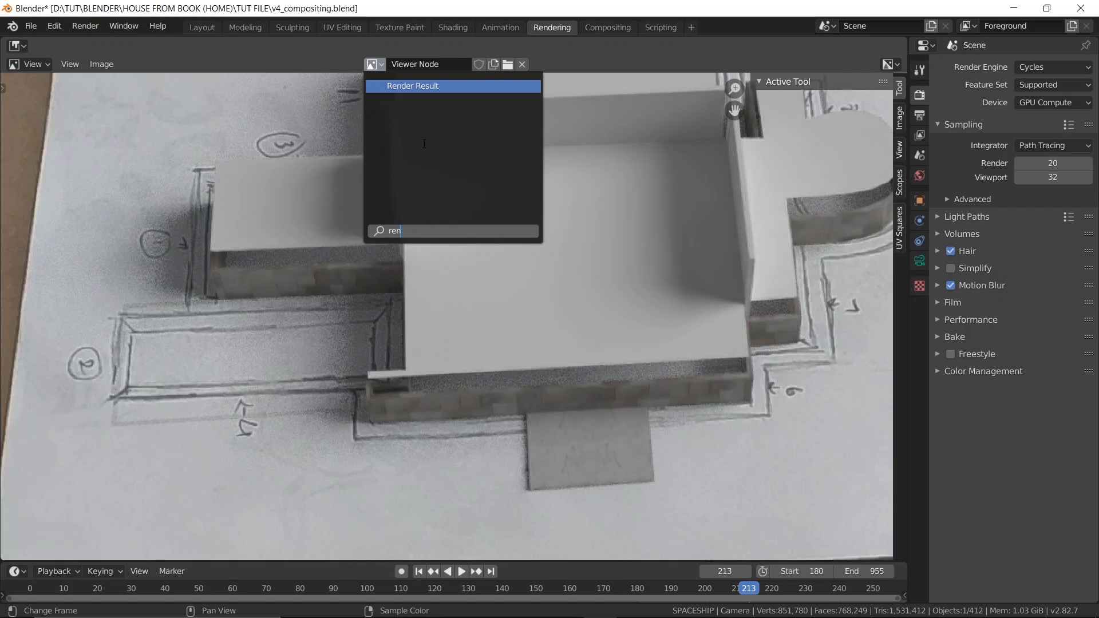
key(Return)
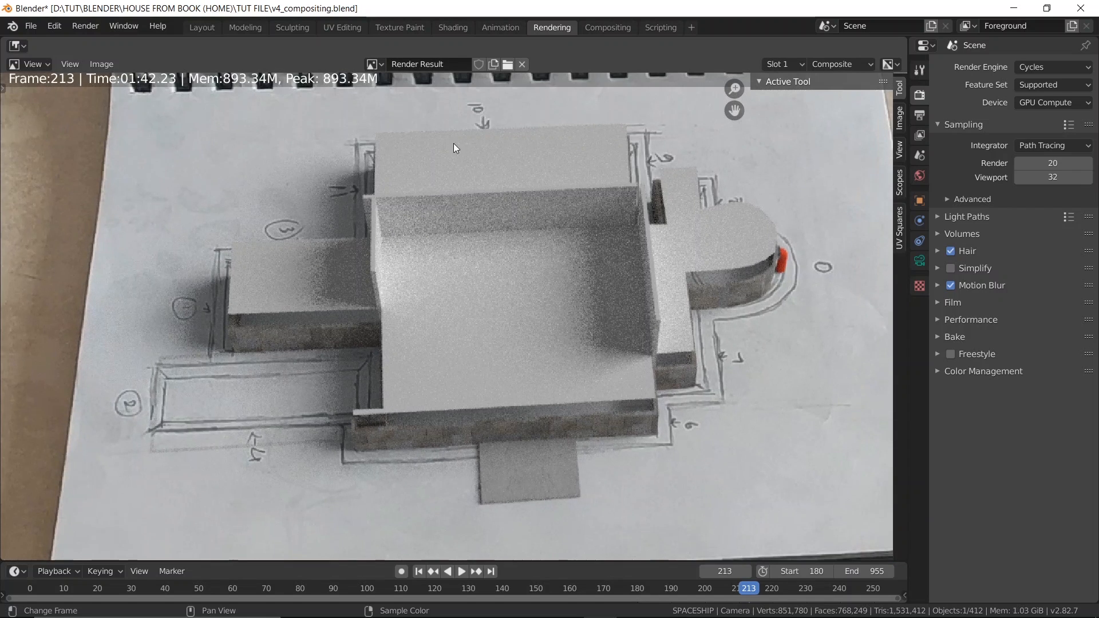
click(374, 64)
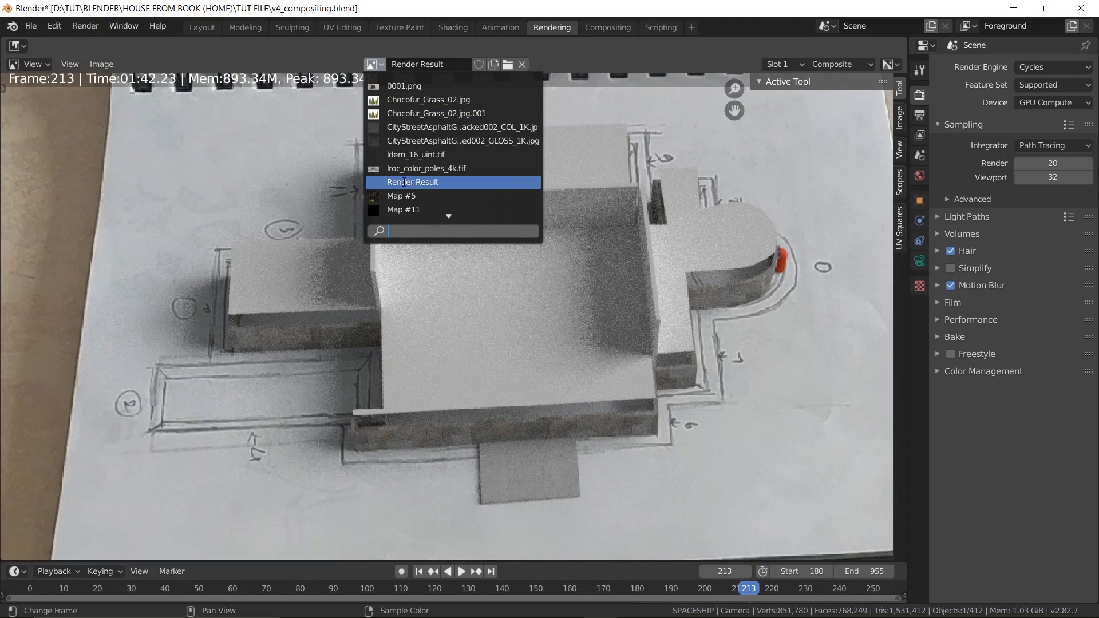
text(v)
key(Down)
key(Return)
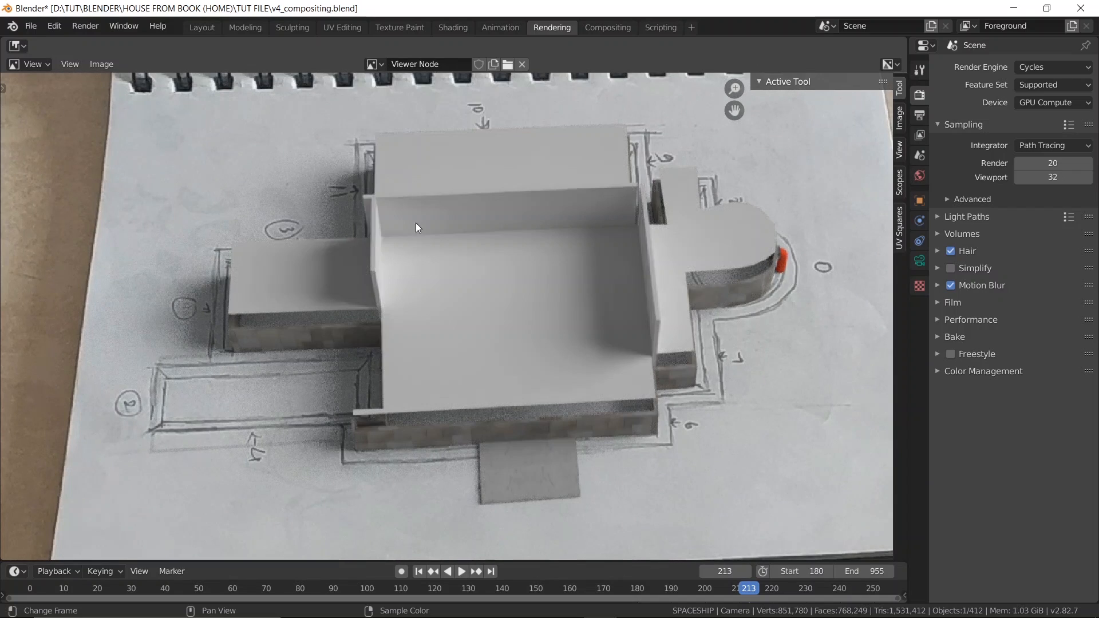
scroll(428, 251, down, 2)
scroll(428, 251, up, 3)
scroll(166, 293, down, 1)
scroll(330, 327, down, 2)
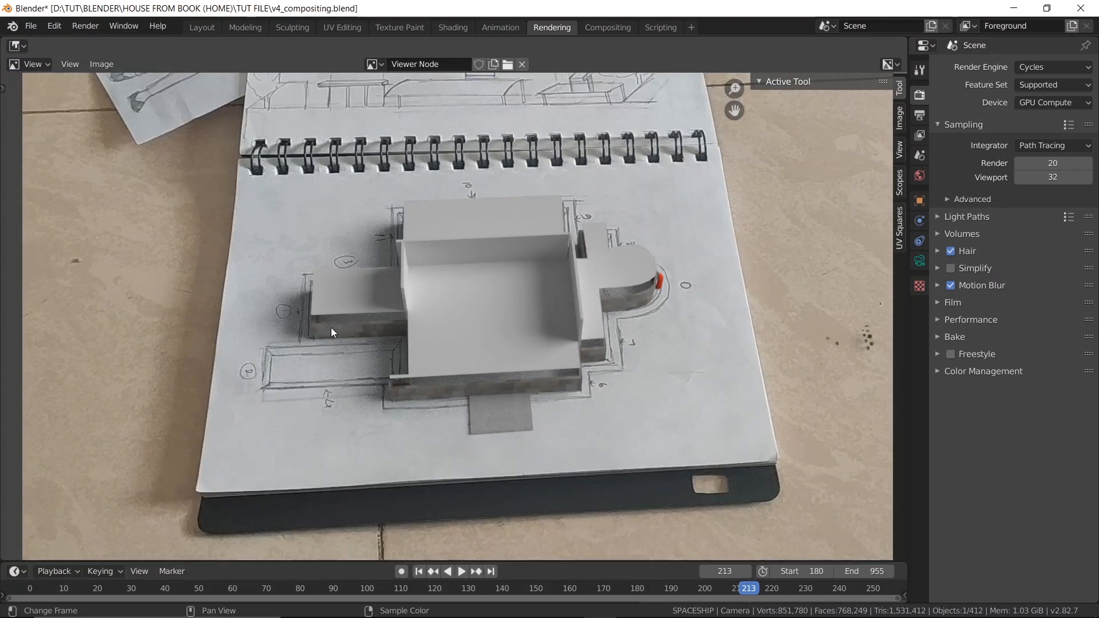
scroll(433, 280, down, 1)
scroll(472, 302, down, 2)
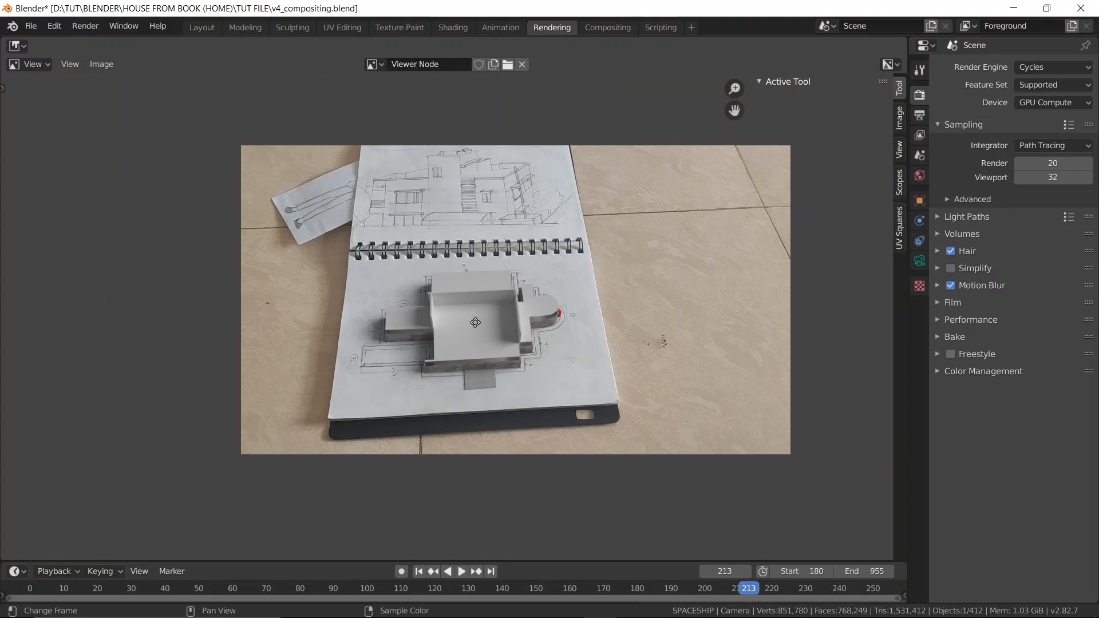
scroll(478, 331, up, 1)
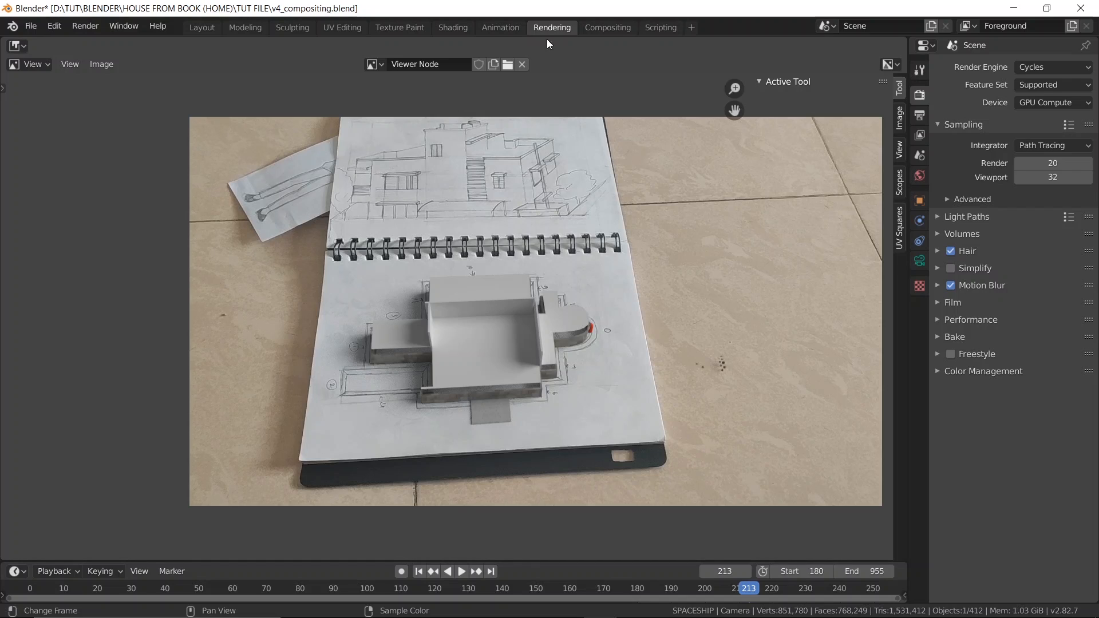
- Return to the Compositing workspace, then view the 128_WITH DENOISE image from the NOISE TEST folder in File Explorer
click(608, 27)
scroll(560, 228, down, 2)
middle_drag(560, 228, 545, 162)
scroll(510, 191, down, 1)
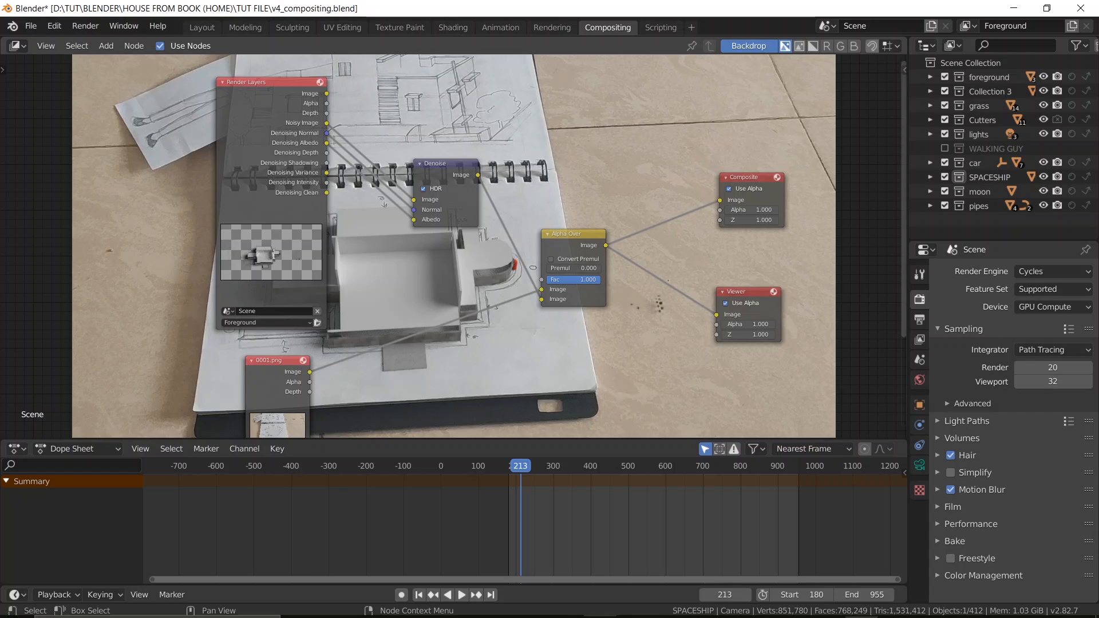
click(400, 605)
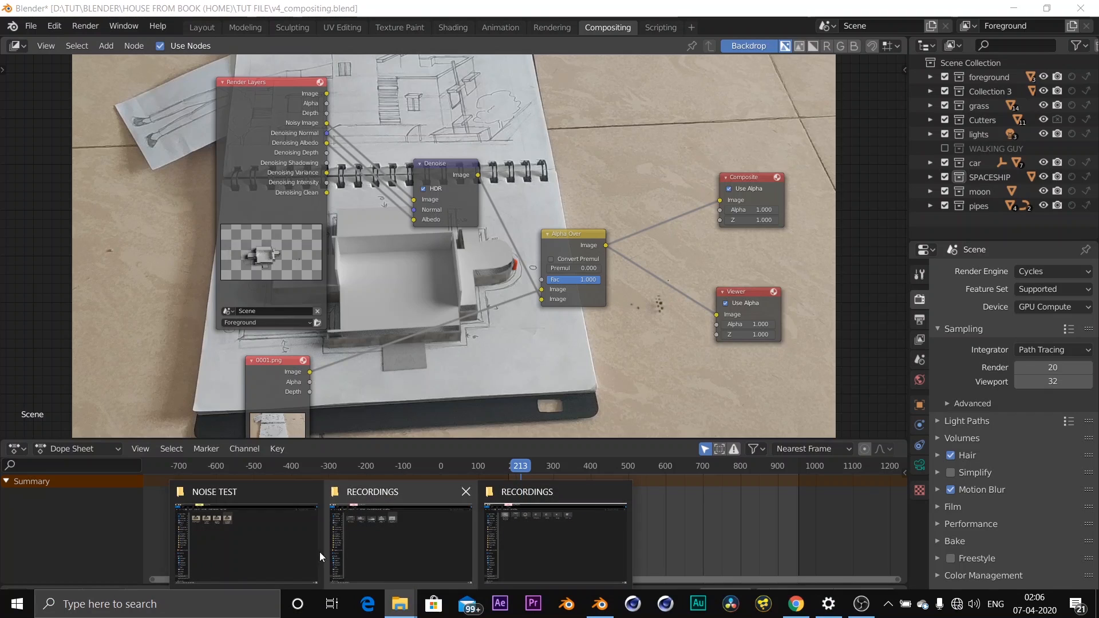
click(274, 542)
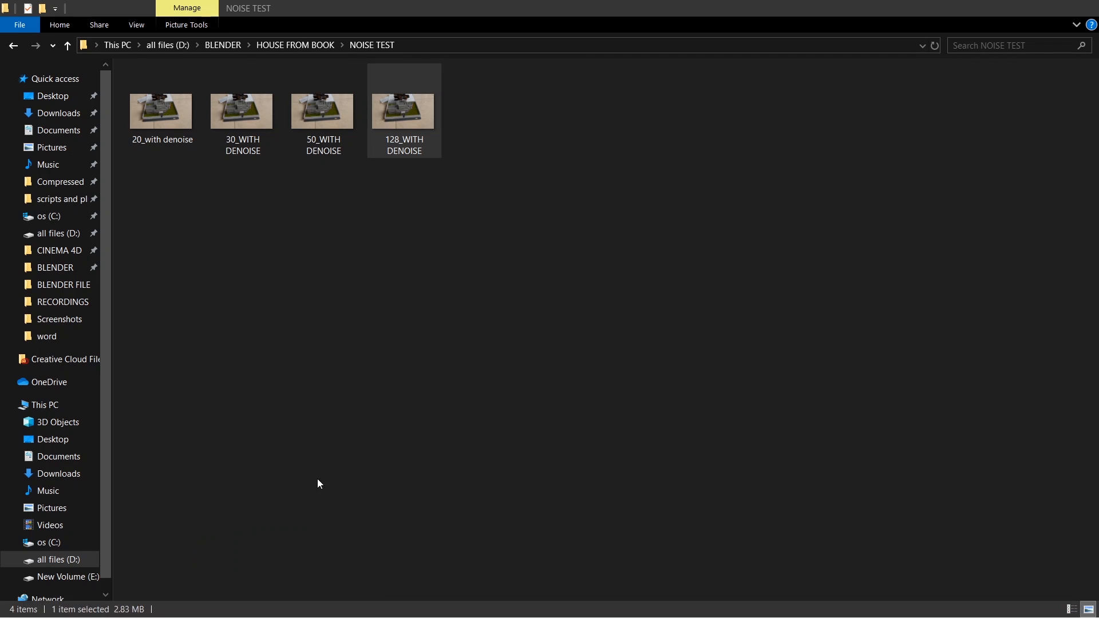
double_click(393, 119)
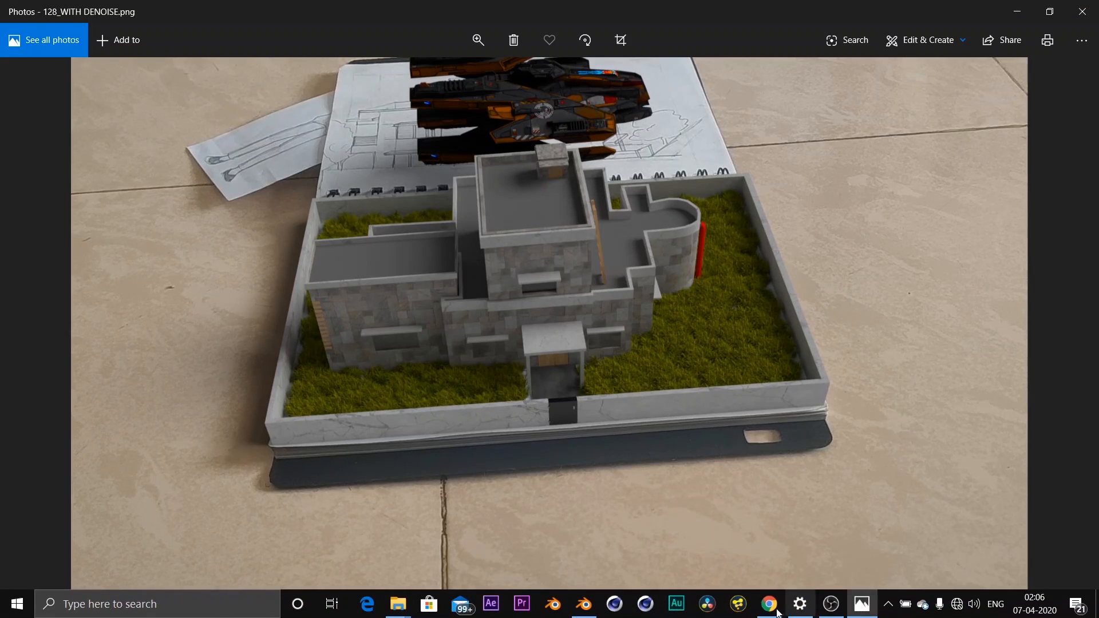
- Switch back to Blender and show the Foreground view layer's properties with the Passes section collapsed
click(776, 606)
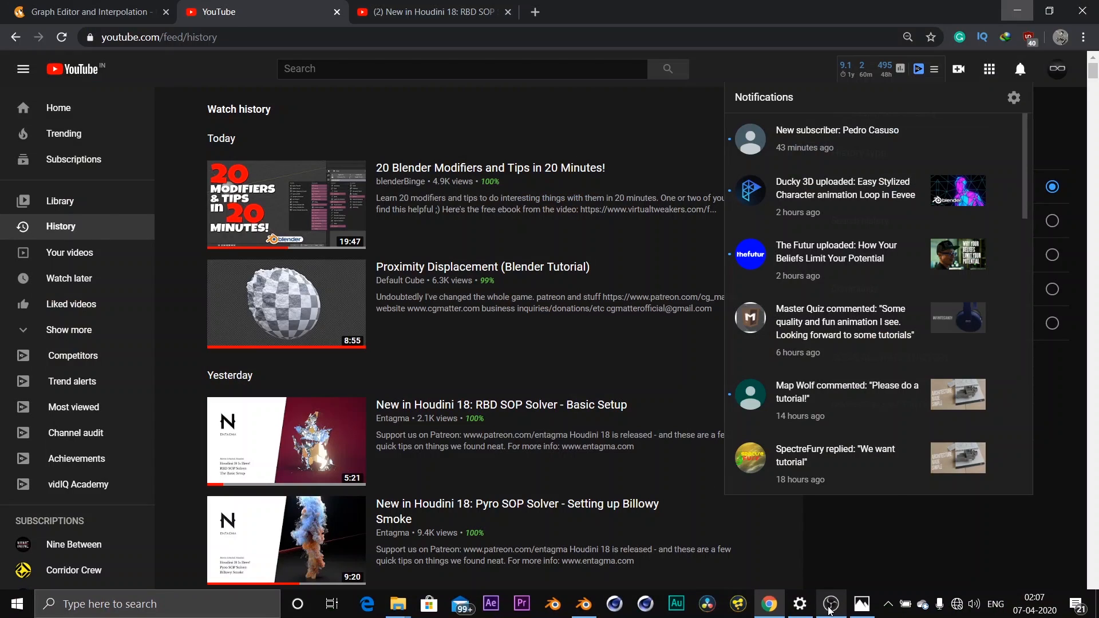
click(572, 610)
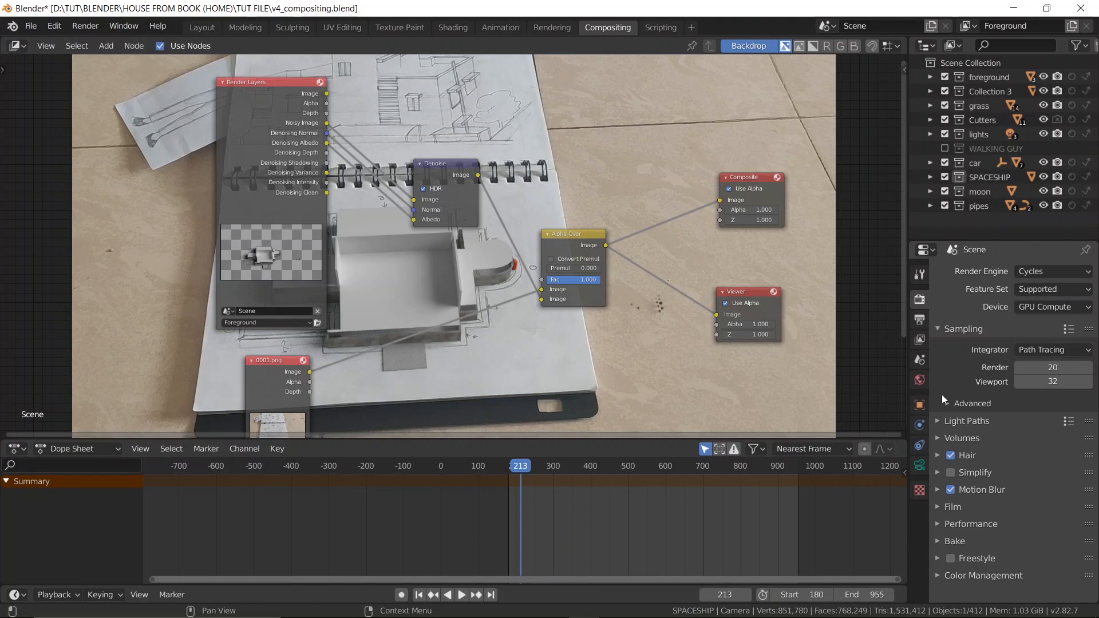
click(919, 319)
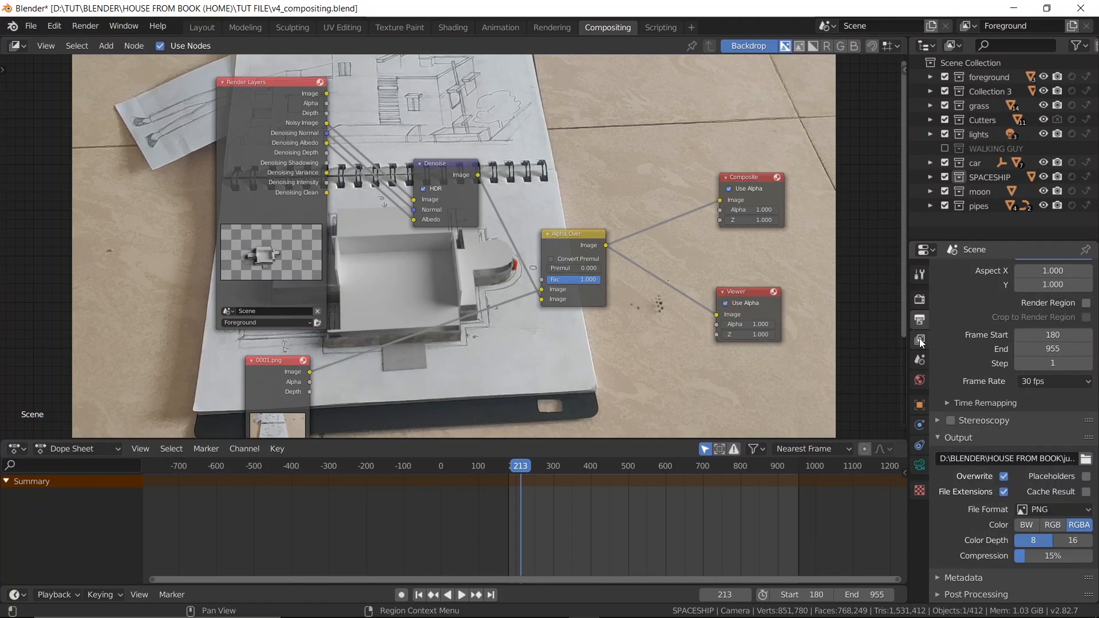
click(919, 339)
click(937, 324)
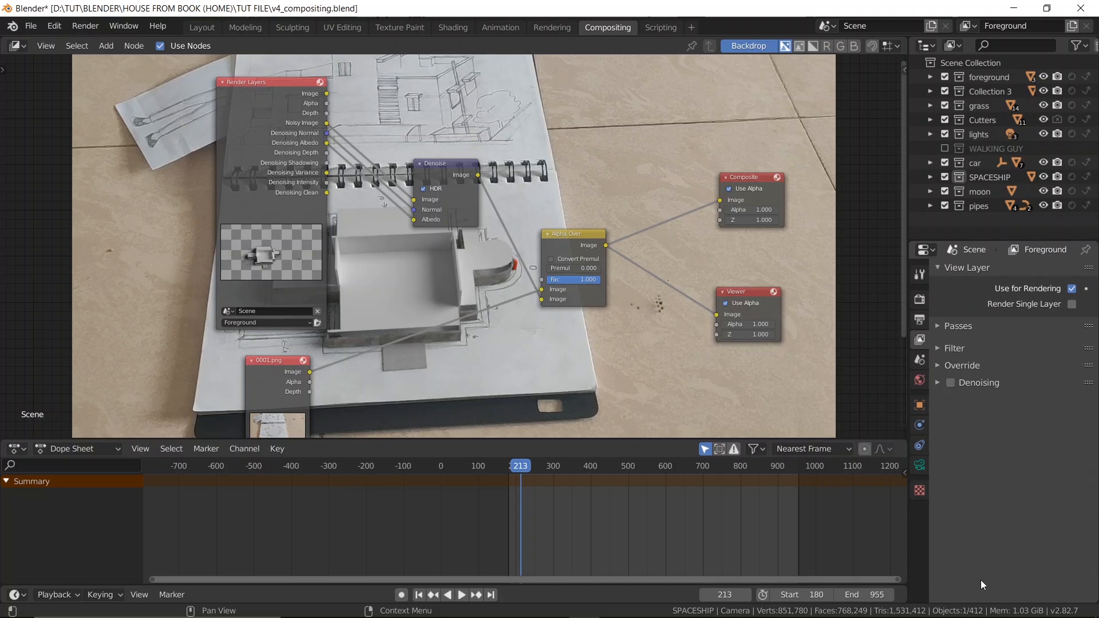
- Expand the Foreground layer's Passes settings, then switch to Photos and examine the grass and front walls in 128_WITH DENOISE.png up close
click(943, 325)
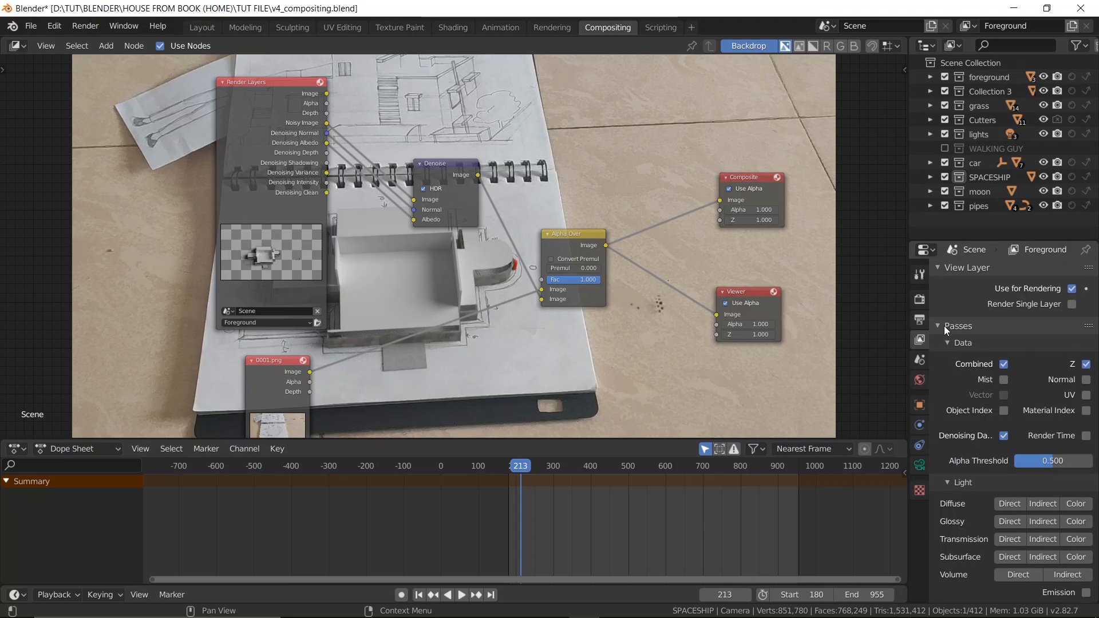
click(1012, 6)
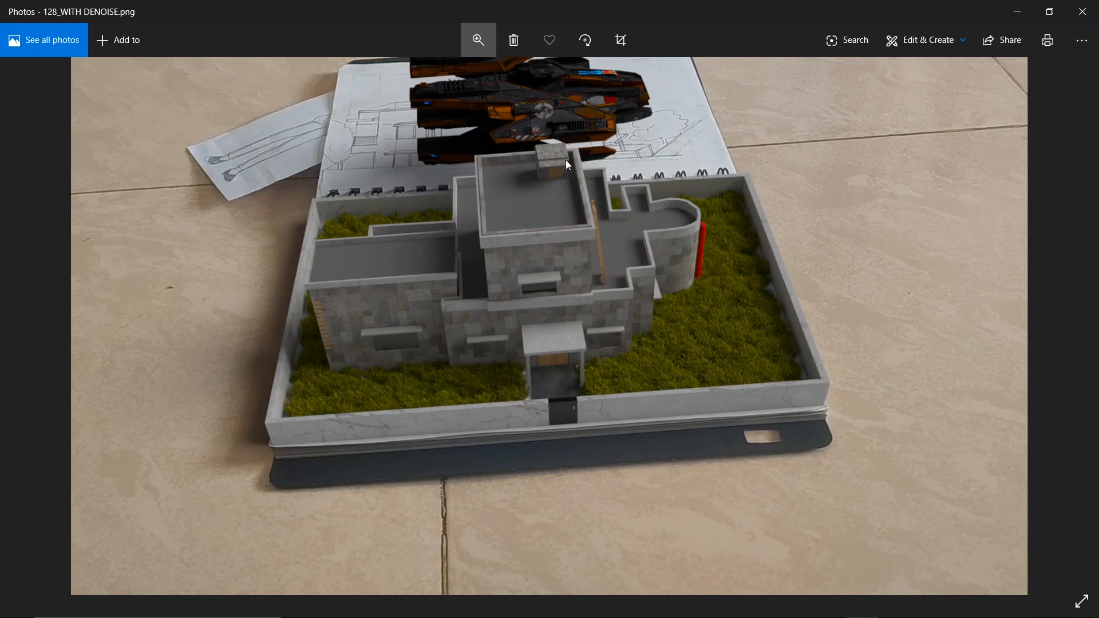
click(479, 37)
drag(411, 77, 500, 77)
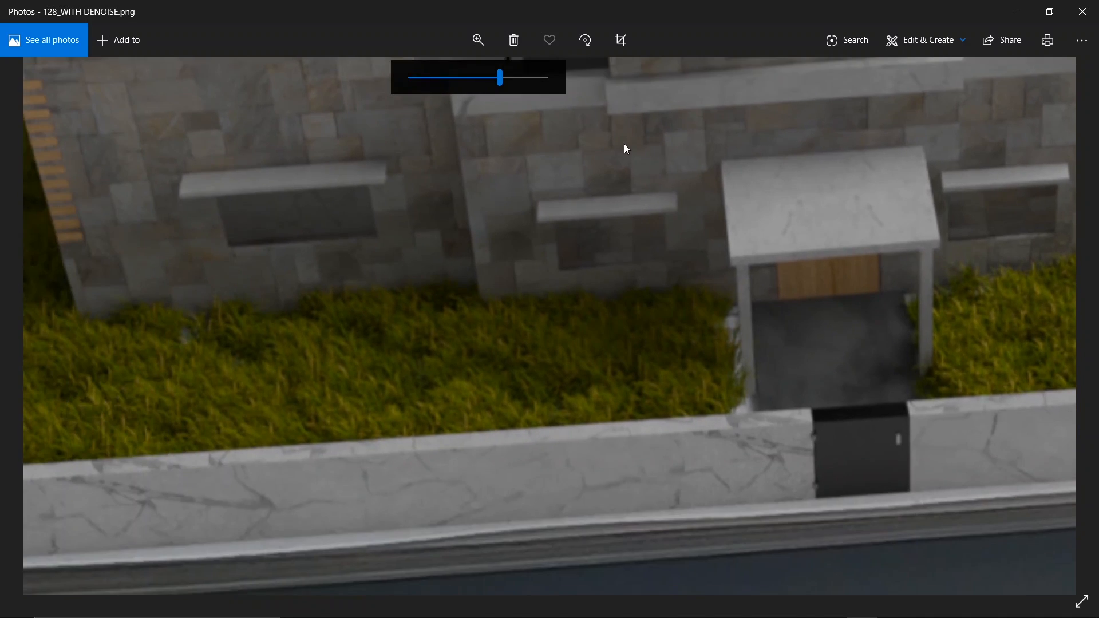
drag(444, 318, 630, 263)
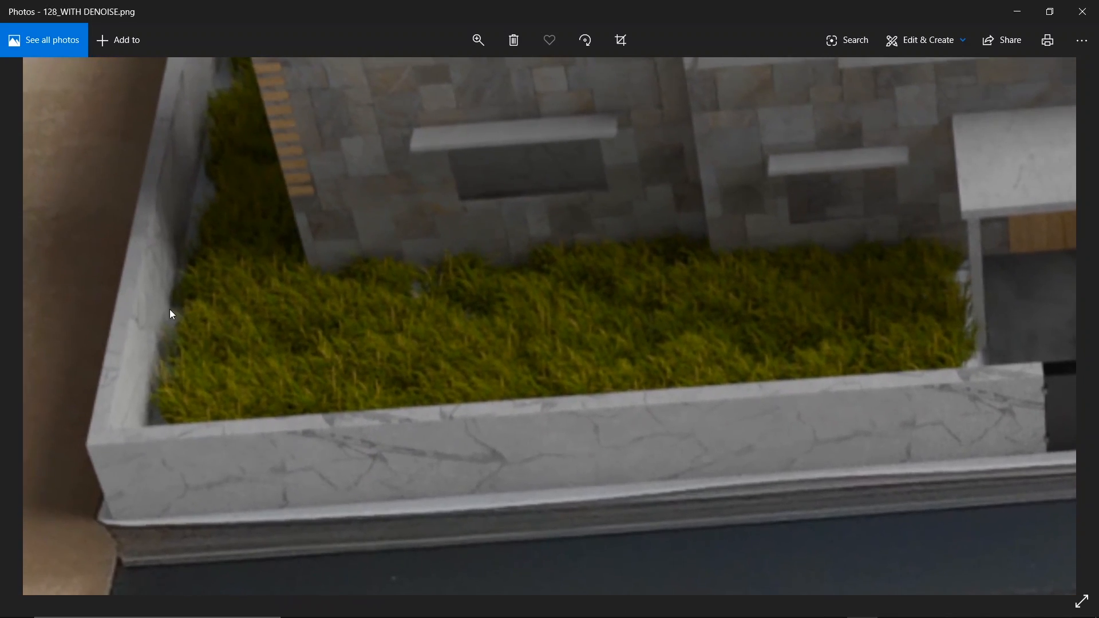
click(475, 46)
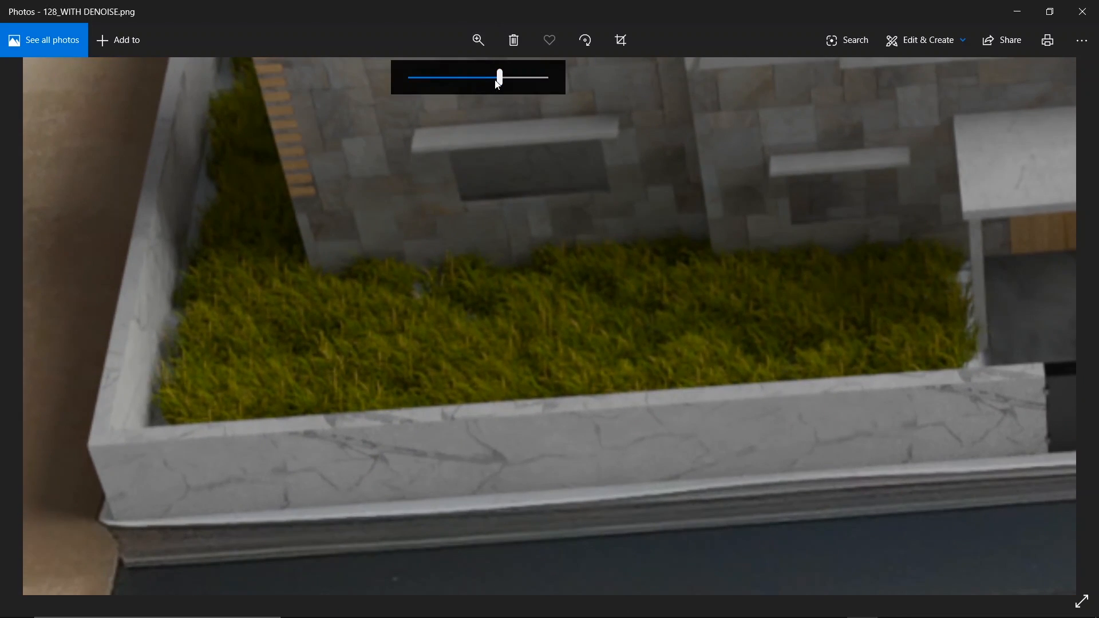
drag(500, 78, 411, 78)
- Browse back from 128_WITH DENOISE.png through 50_WITH DENOISE.png to 30_WITH DENOISE.png
key(Left)
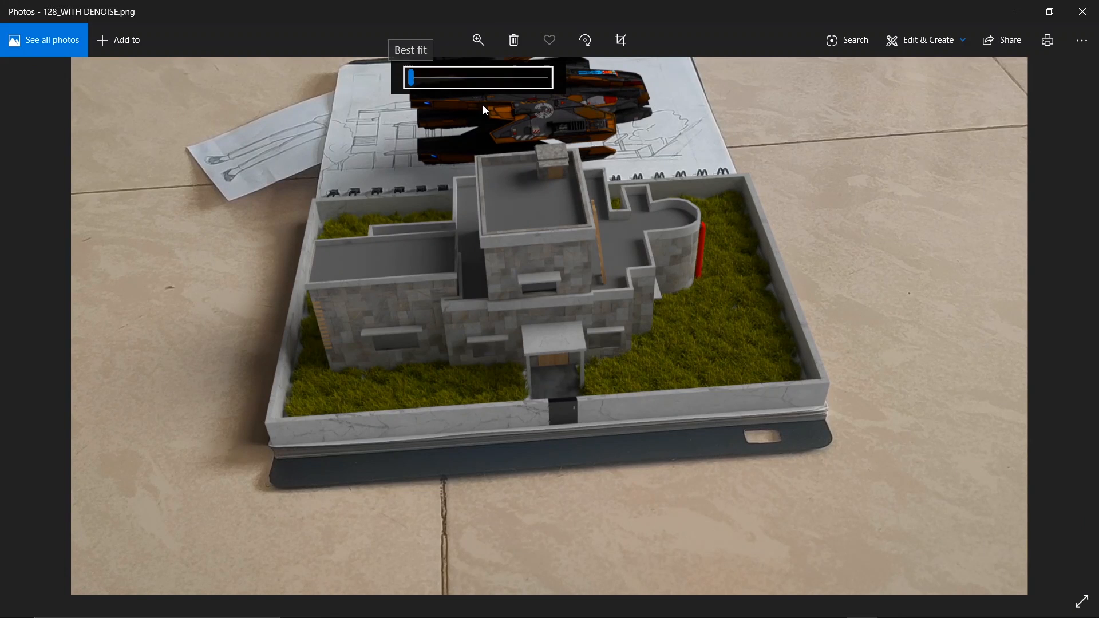
click(579, 193)
key(Left)
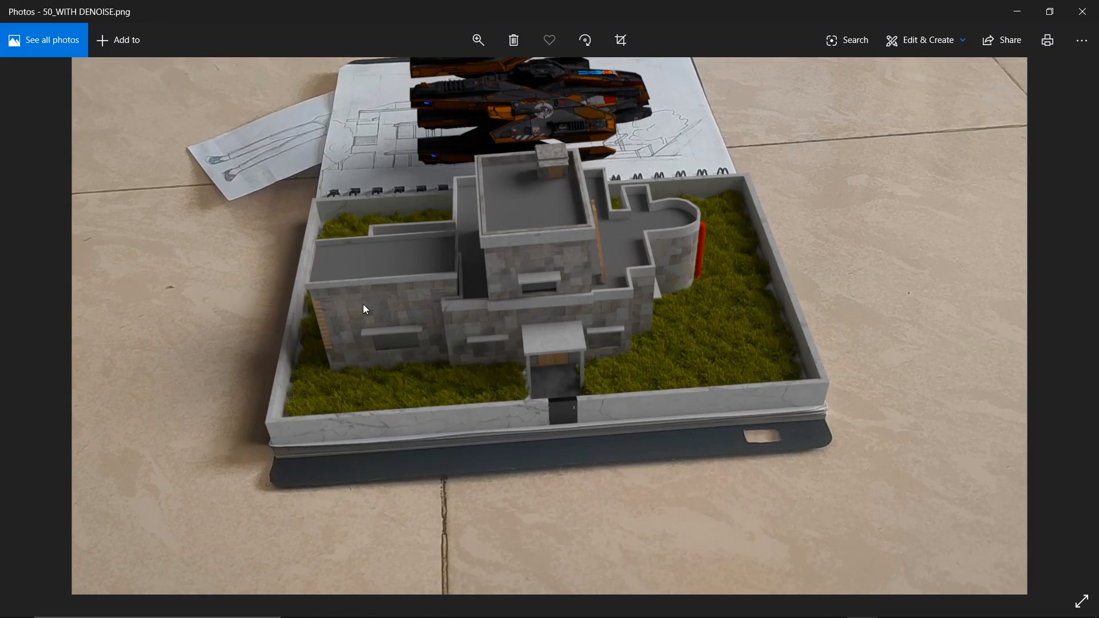
key(Left)
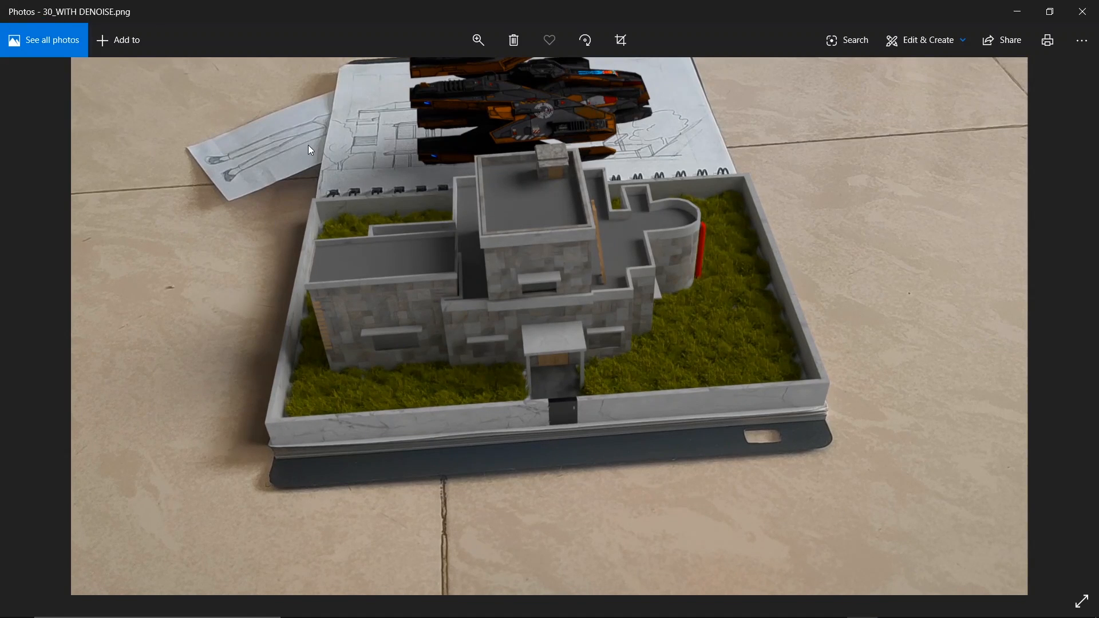
- Examine the grass and boundary wall corner in 30_WITH DENOISE.png up close, then fit the whole image again
click(478, 40)
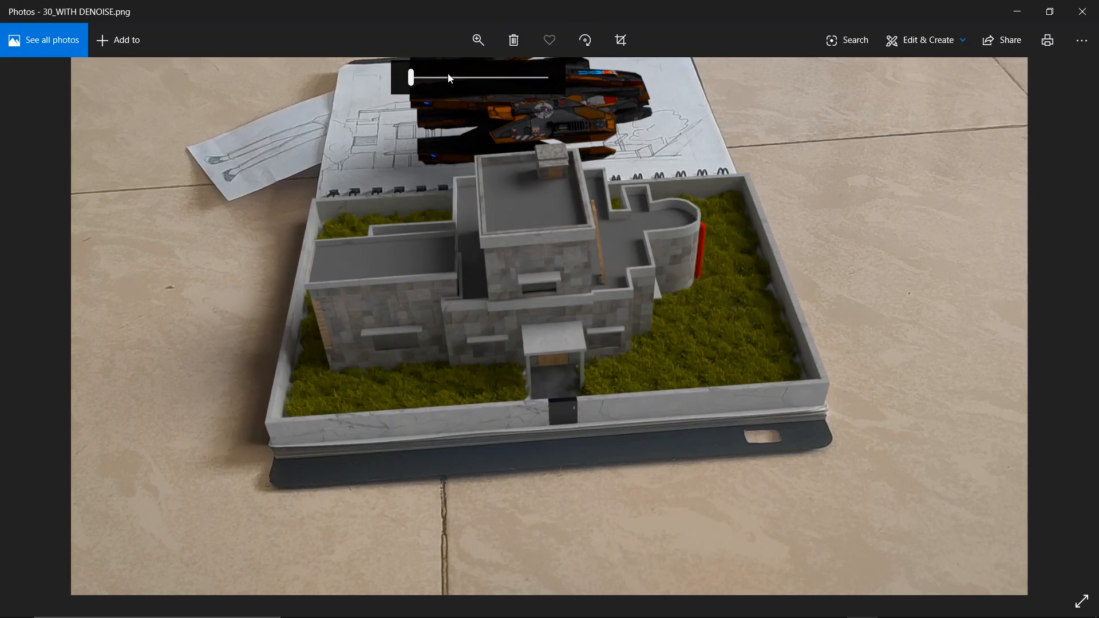
click(496, 79)
drag(315, 396, 658, 234)
drag(286, 379, 474, 265)
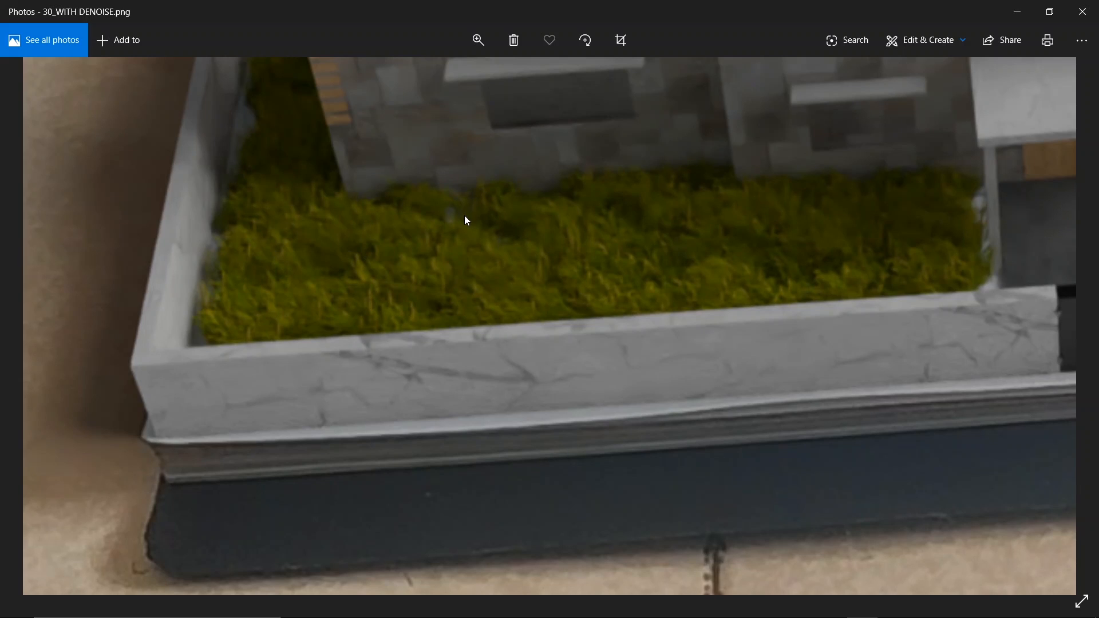
click(480, 41)
drag(500, 77, 365, 82)
click(624, 190)
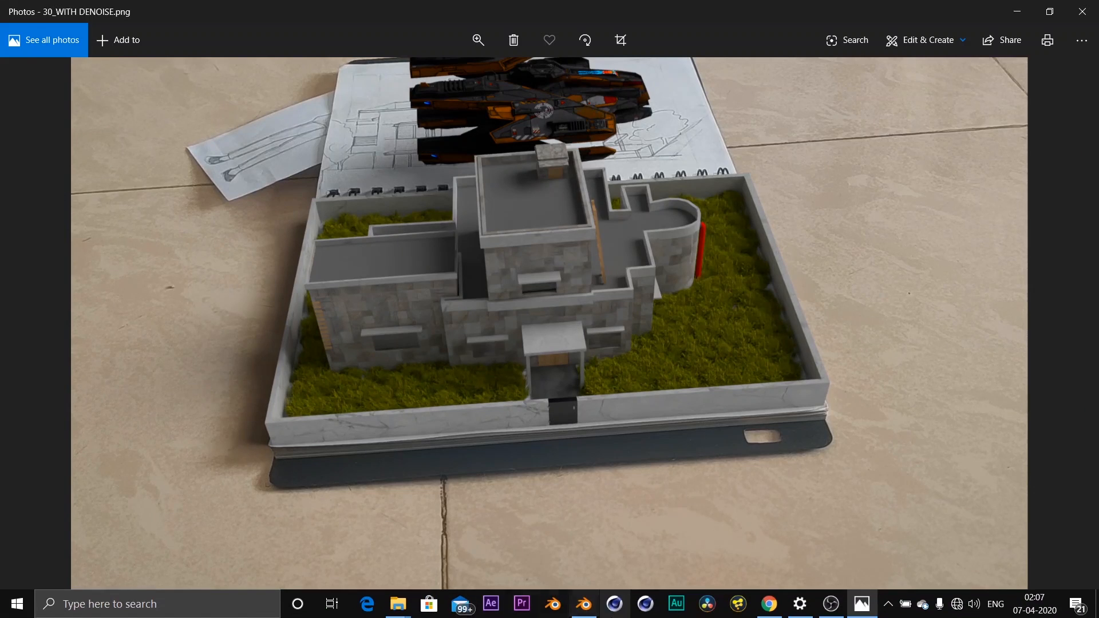
- Switch to Blender and inspect the links between the Render Layers and Denoise nodes up close
click(584, 605)
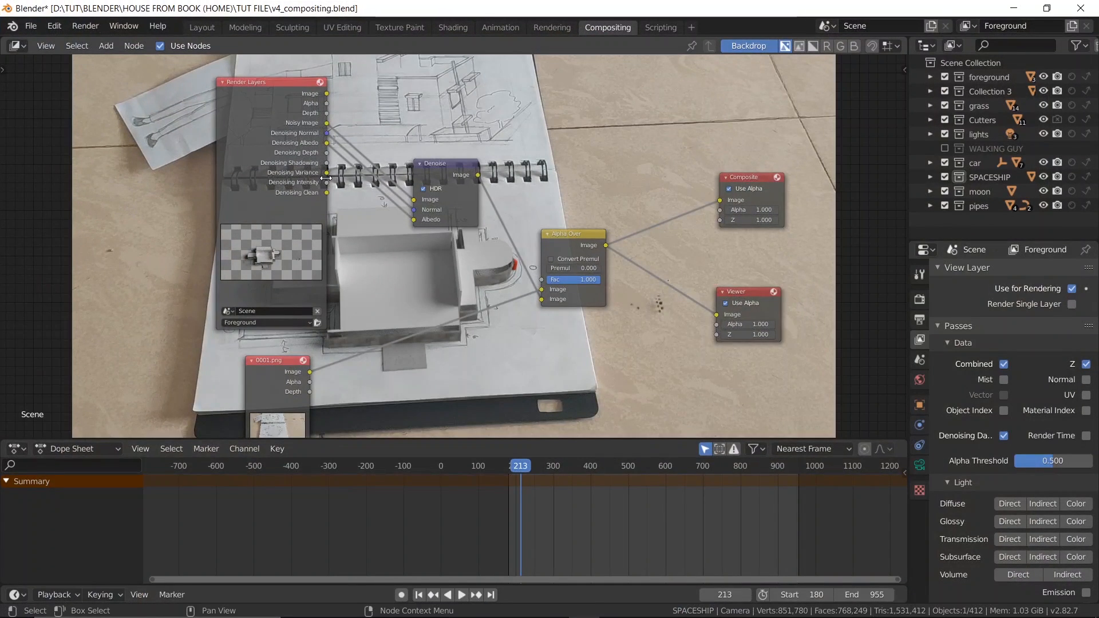
scroll(469, 247, up, 3)
middle_drag(327, 184, 378, 274)
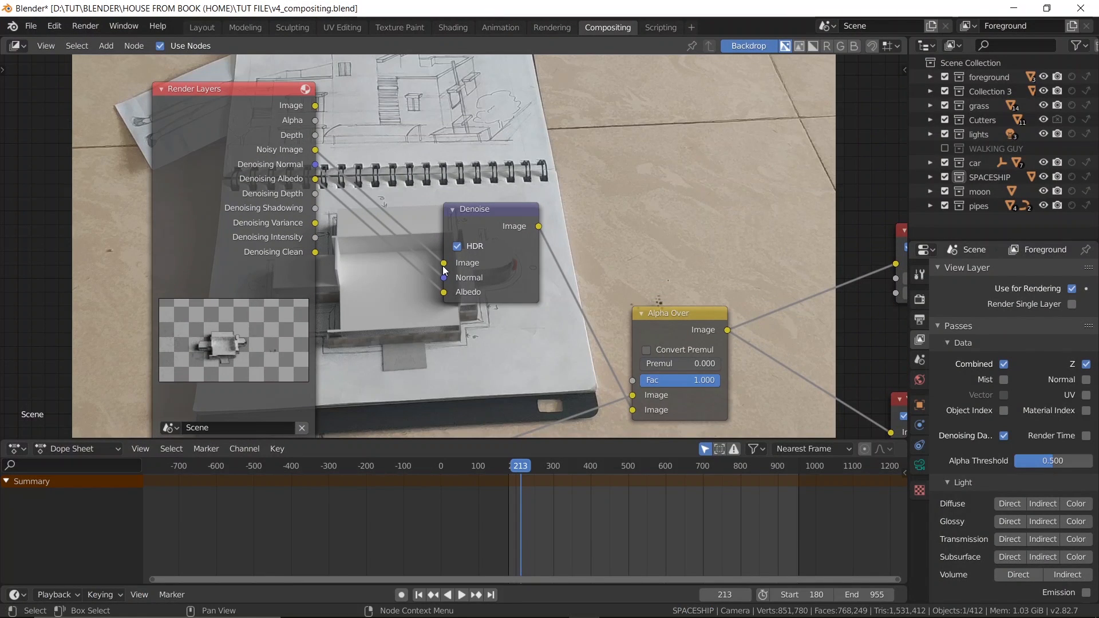
- Return to Photos and examine the grass and boundary wall in 128_WITH DENOISE.png for comparison, ending on the full image
click(1013, 7)
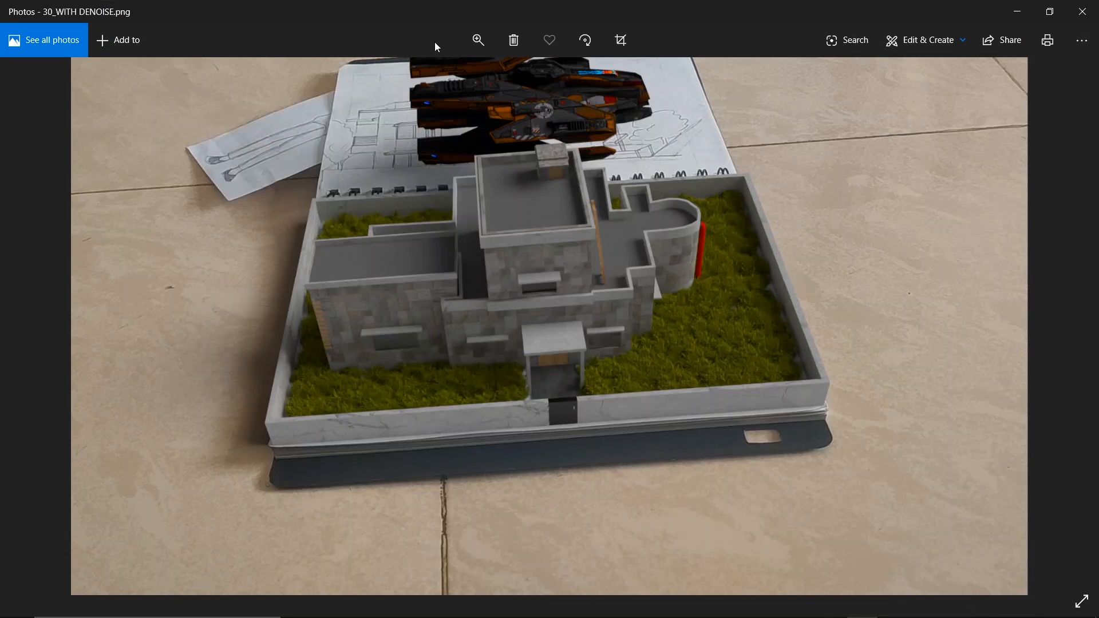
scroll(428, 126, up, 1)
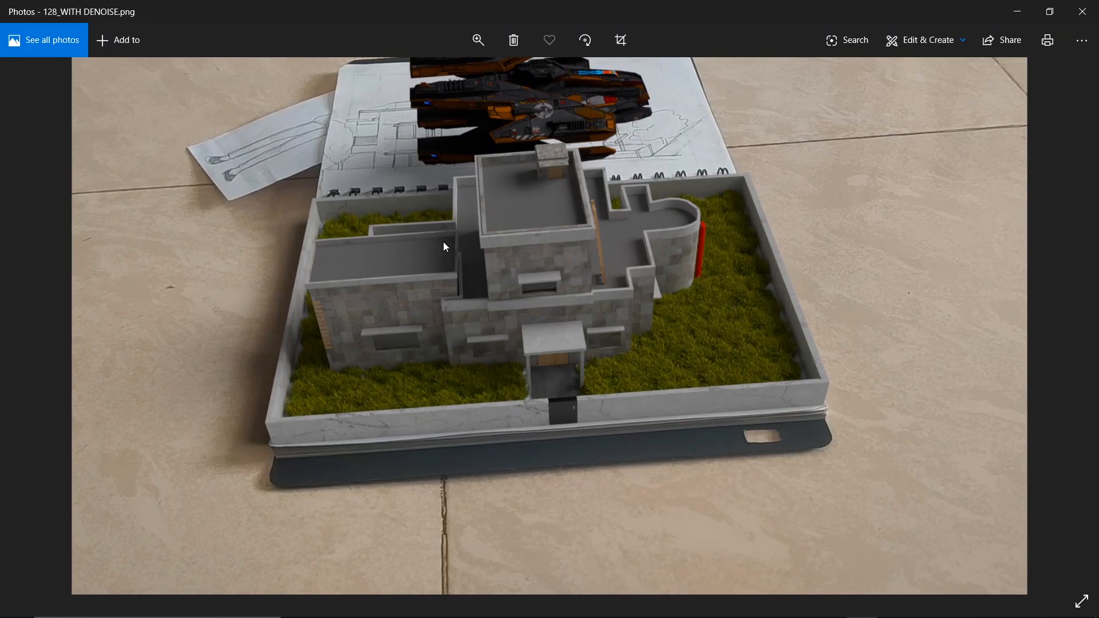
click(483, 53)
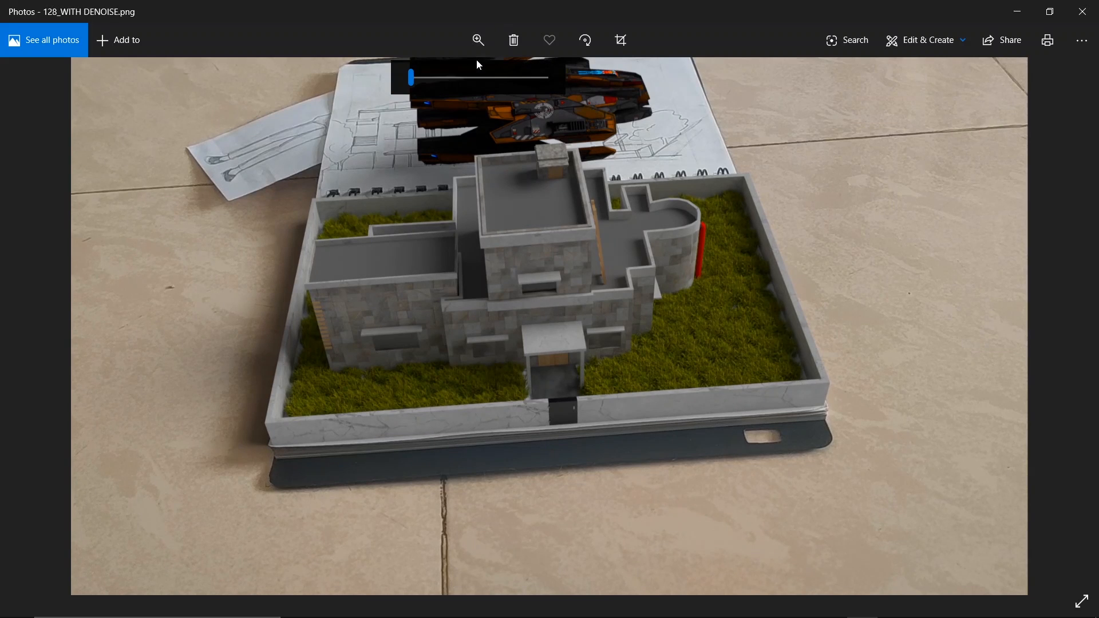
drag(435, 77, 475, 78)
drag(368, 302, 584, 173)
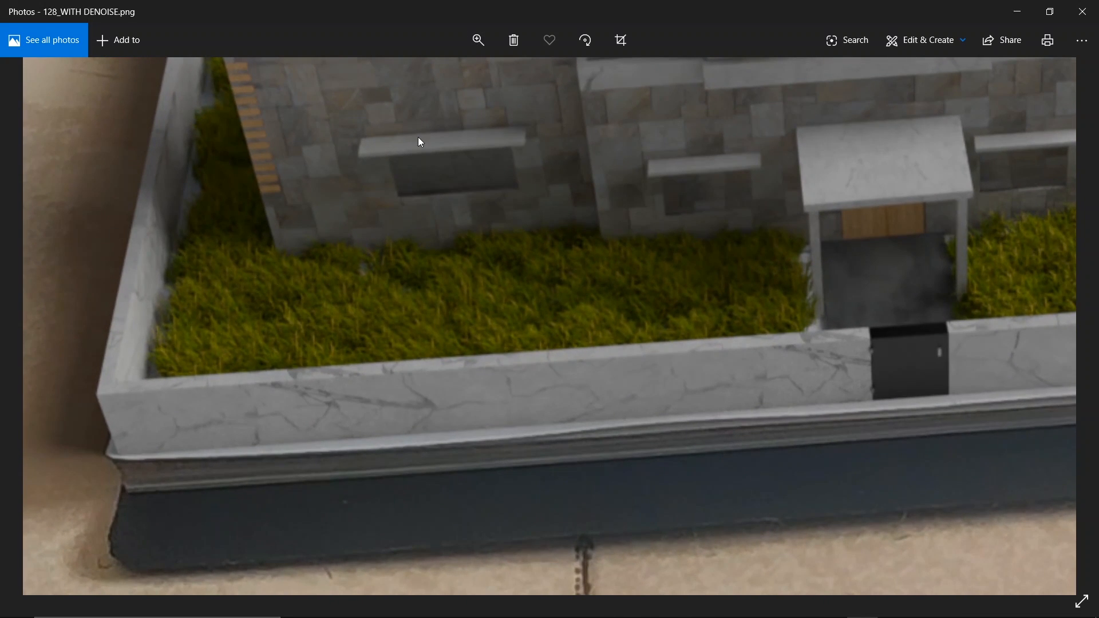
click(478, 40)
drag(473, 77, 411, 77)
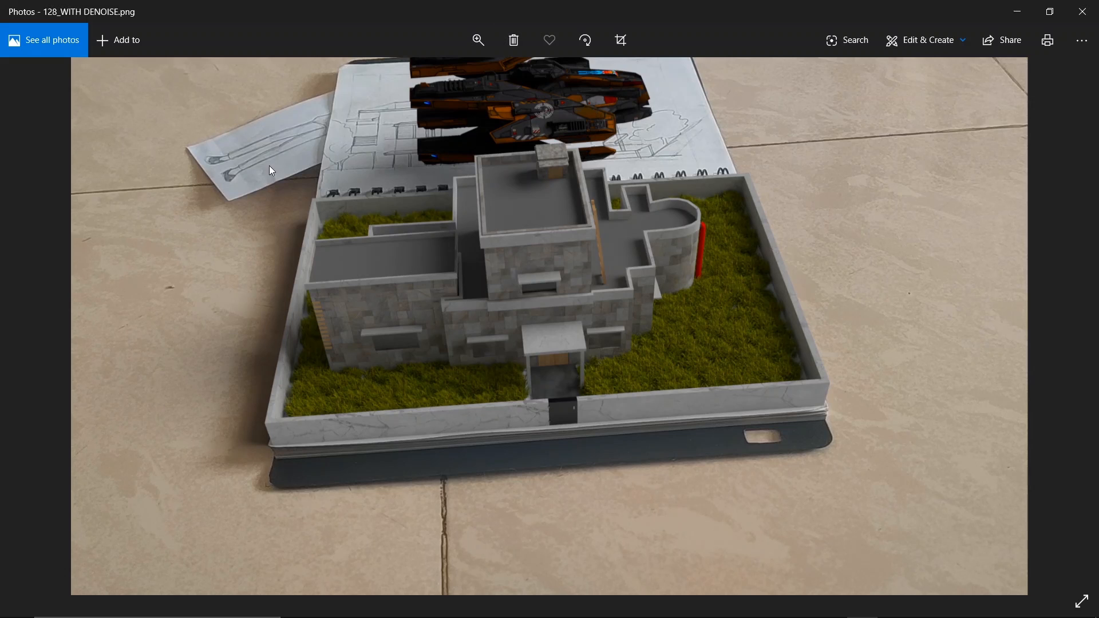
- Bring up 20_with denoise.png, glance back at Blender's denoise nodes, and examine the image's grass and entrance up close
key(Right)
key(Right)
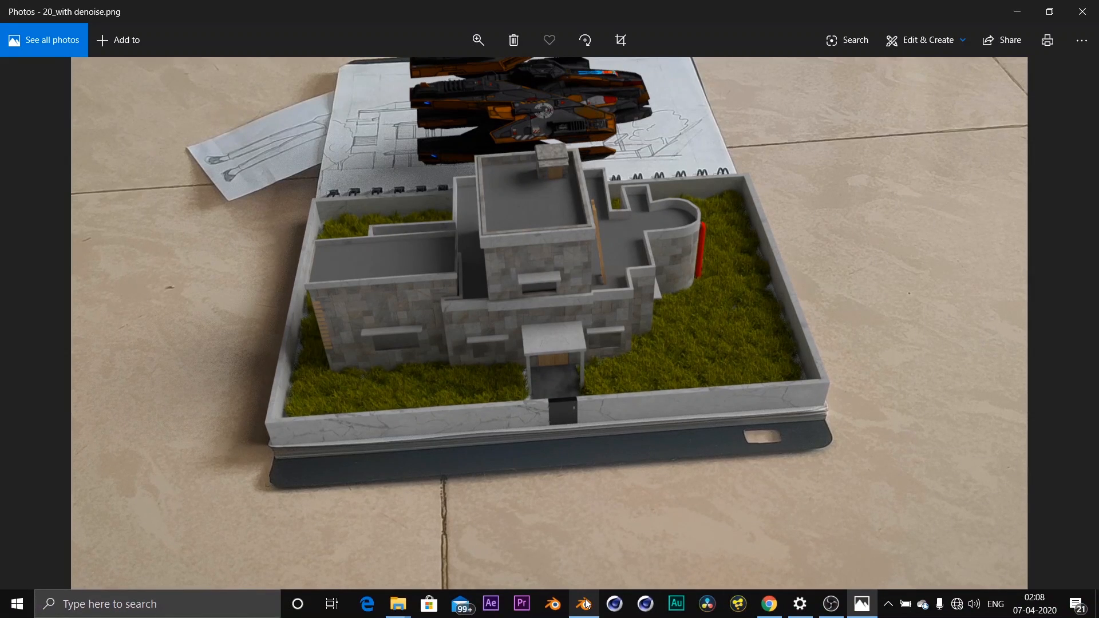
click(584, 611)
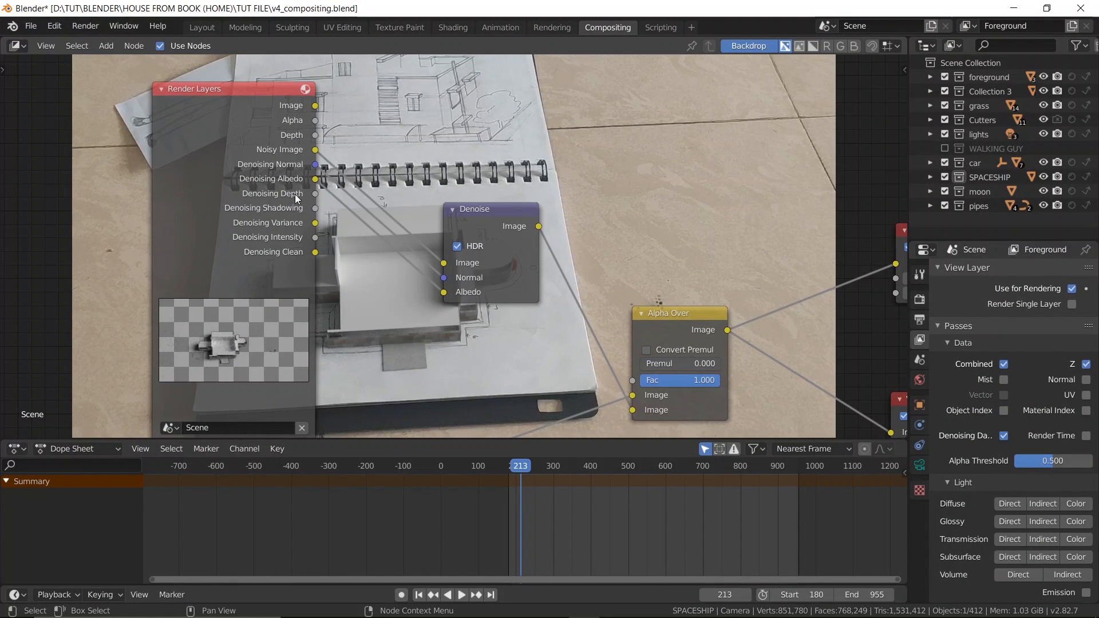
key(alt+Tab)
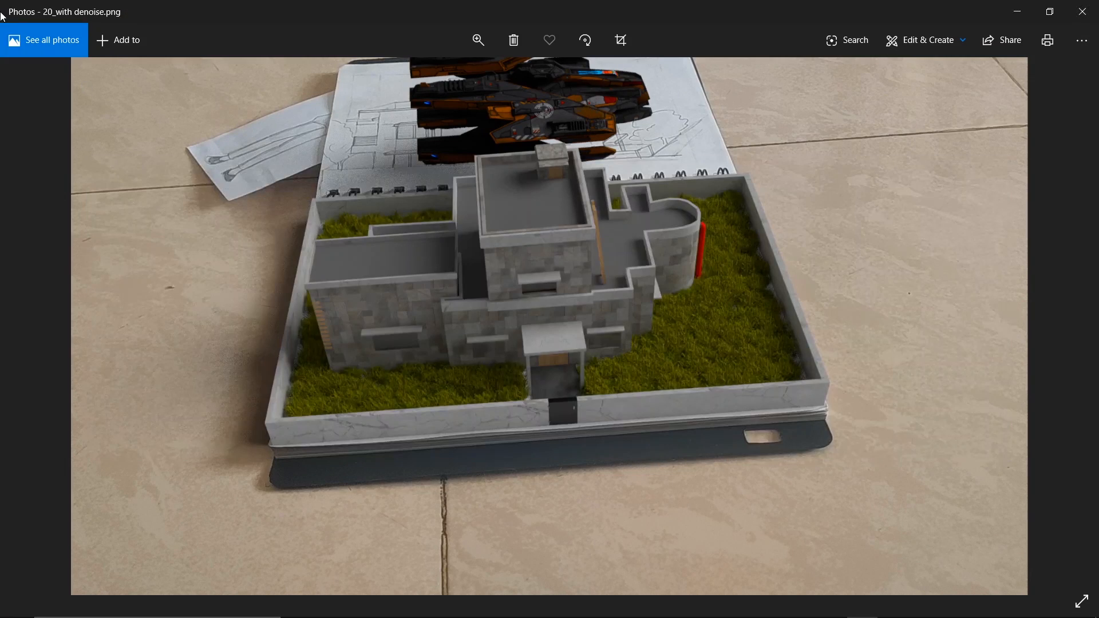
click(478, 41)
click(503, 78)
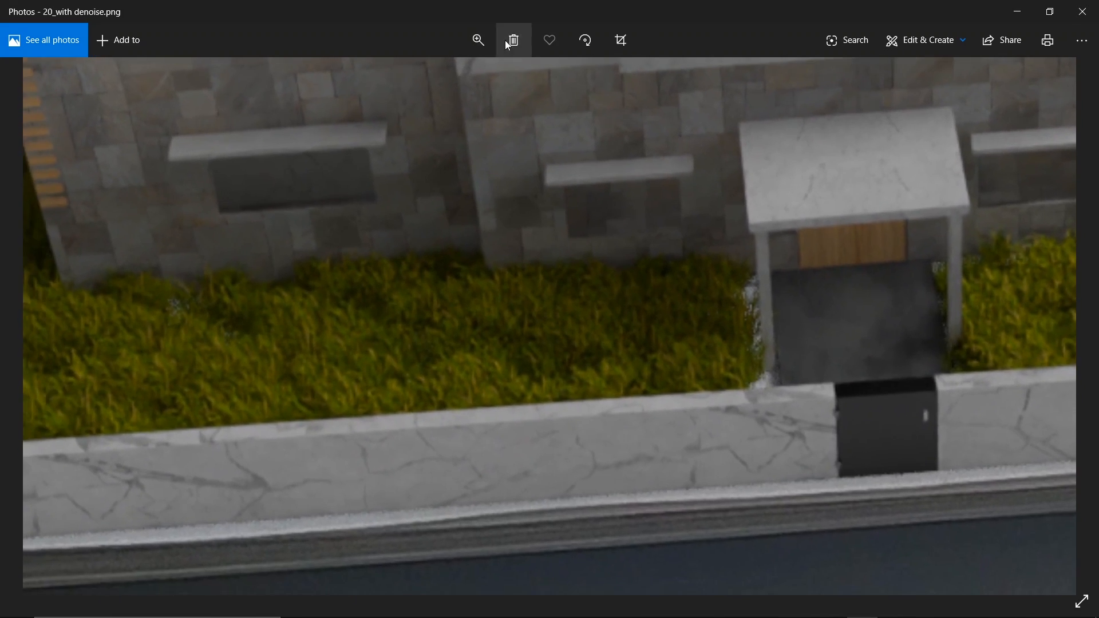
click(478, 40)
drag(502, 77, 411, 78)
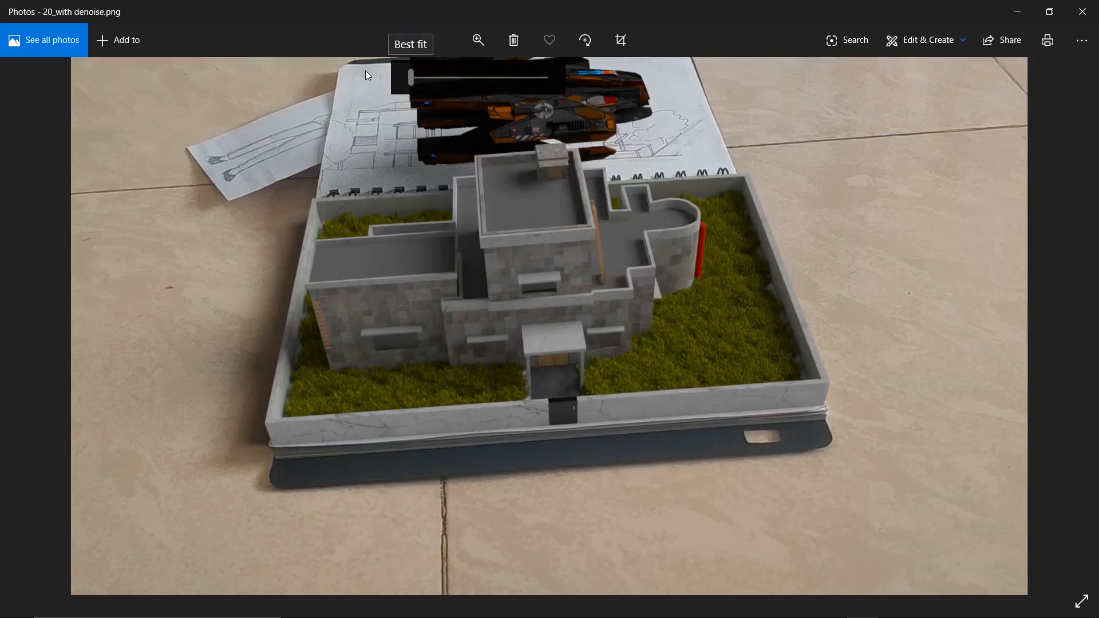
click(686, 206)
- View 128_WITH DENOISE.png once more, then close Photos and return to the full compositing node setup in Blender
key(Right)
key(Right)
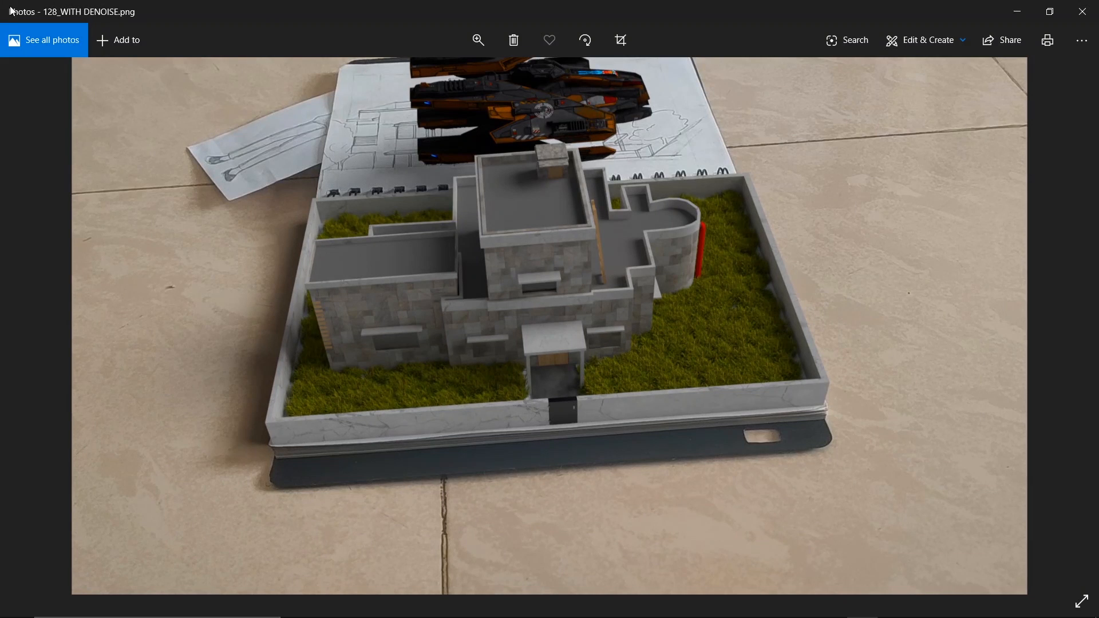
click(1083, 12)
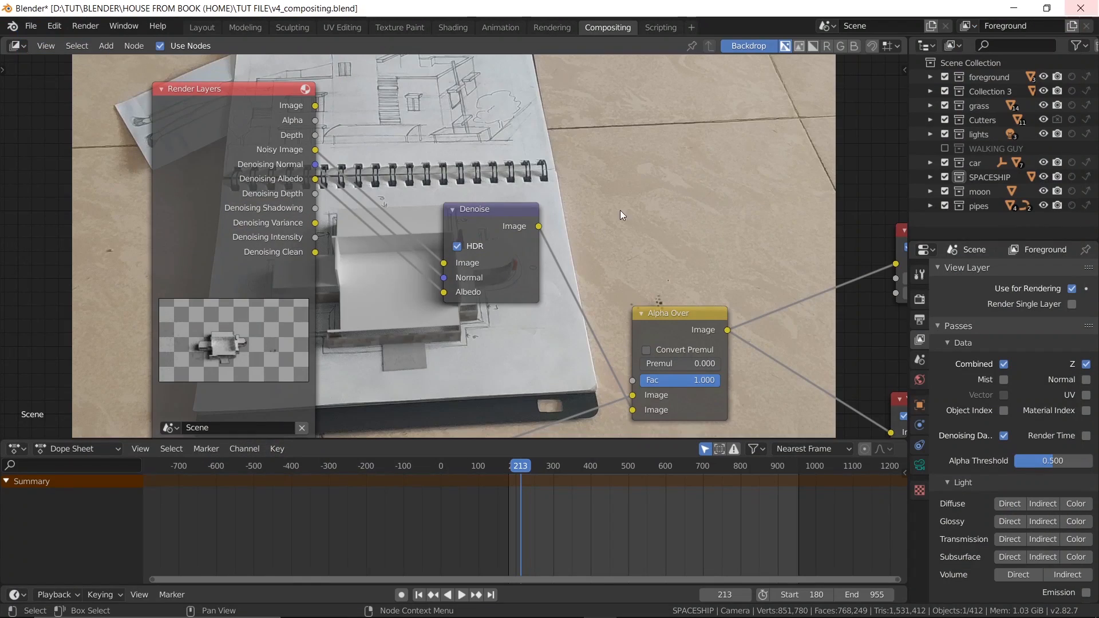
scroll(648, 242, down, 3)
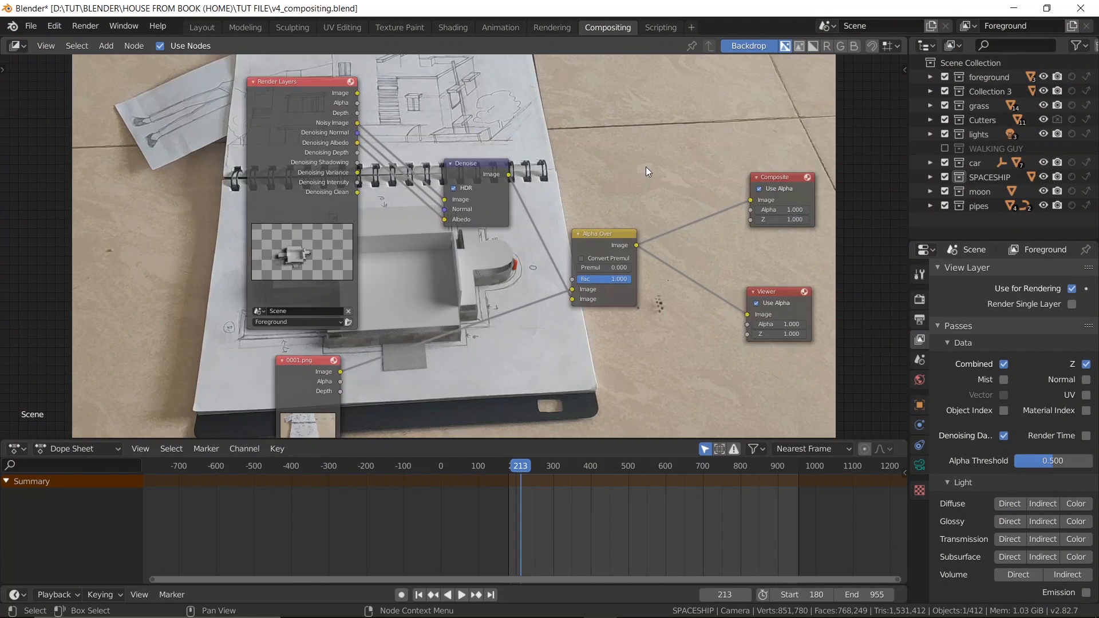
middle_drag(646, 166, 638, 170)
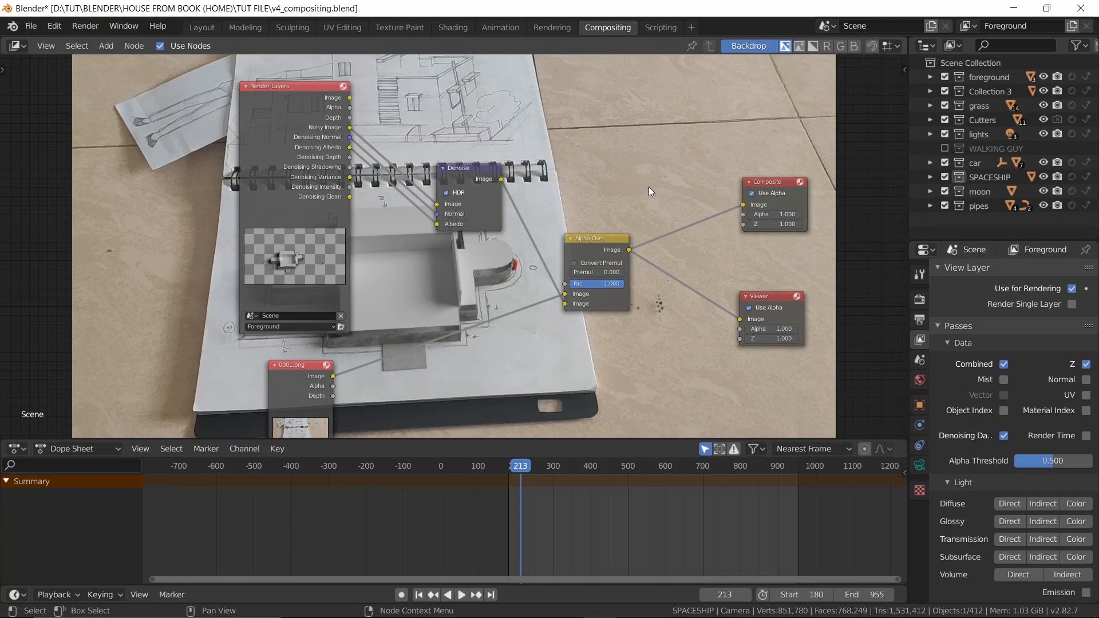
- In the Layout workspace, look through the camera at frame 803 and switch the viewport to Rendered shading
click(202, 27)
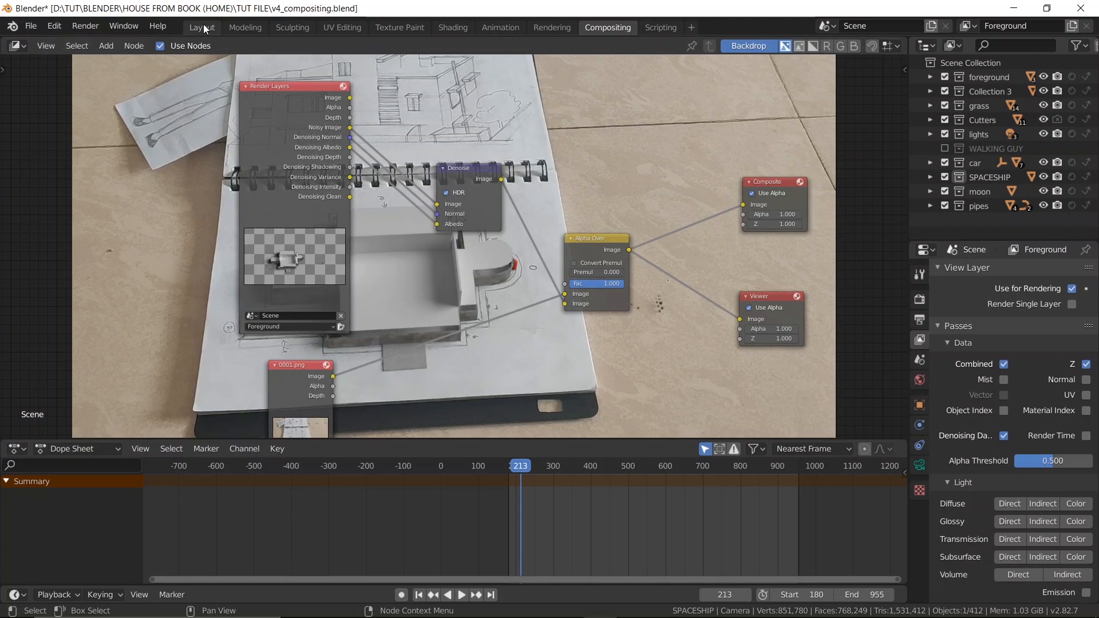
key(KP_0)
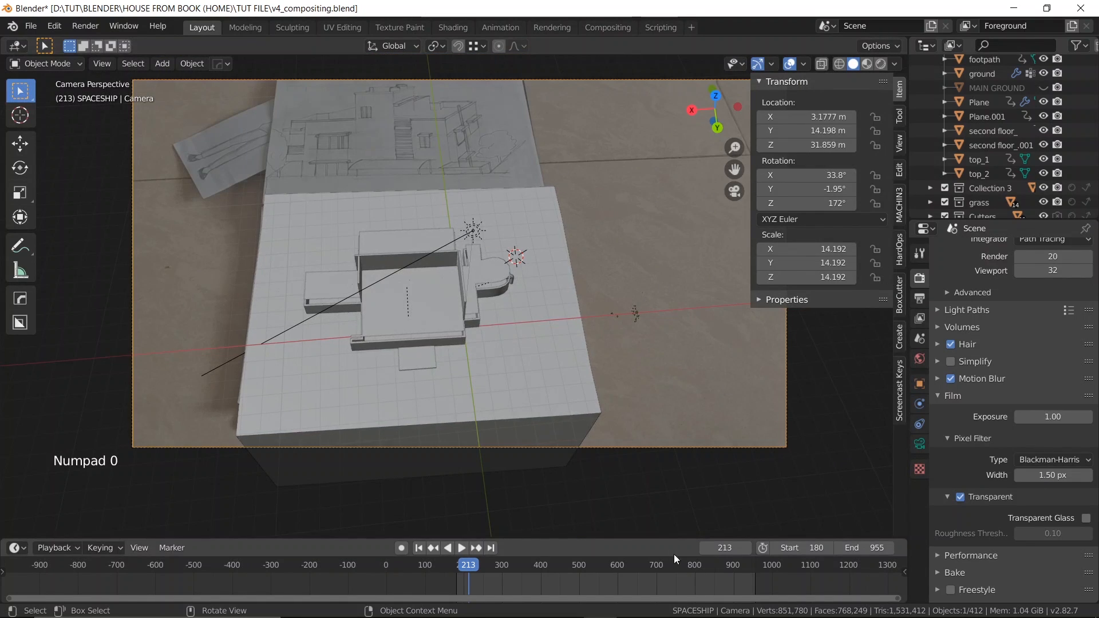
drag(686, 566, 696, 564)
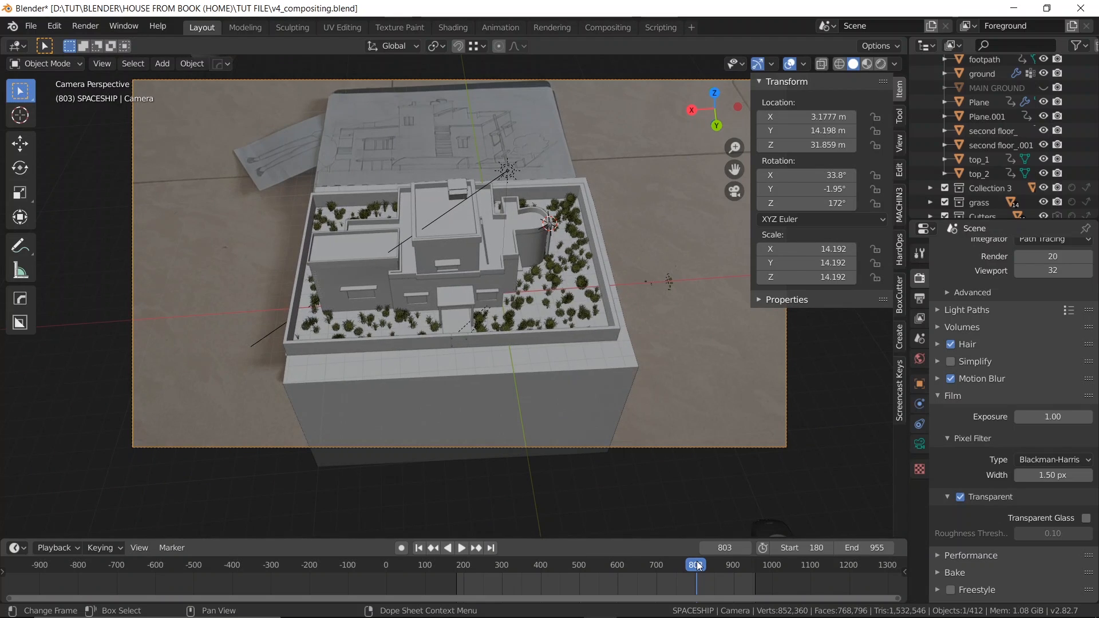
click(881, 64)
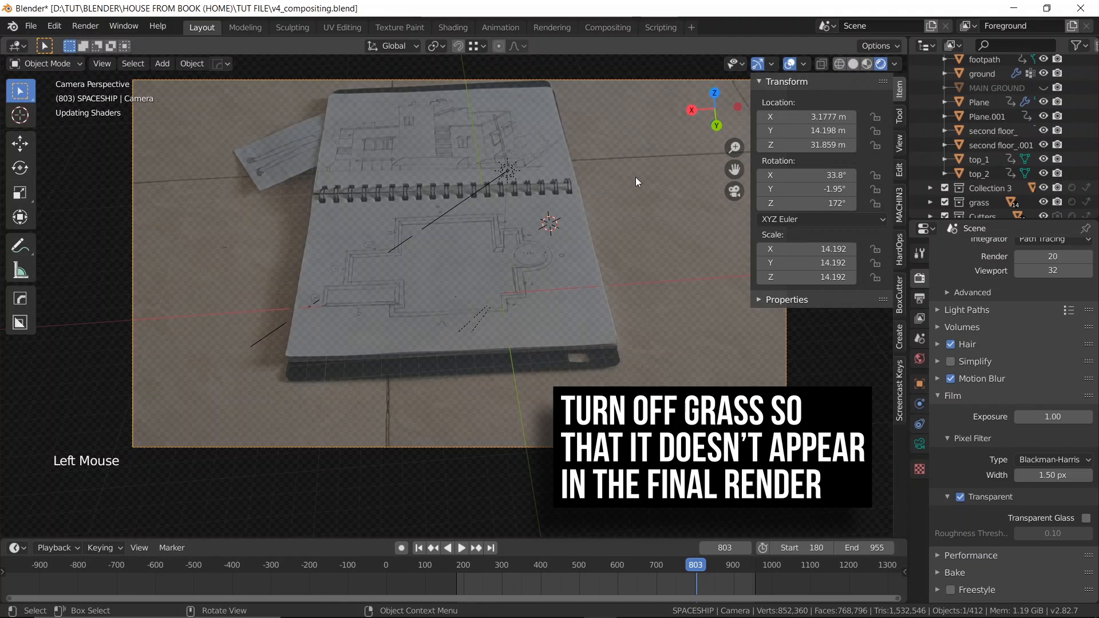